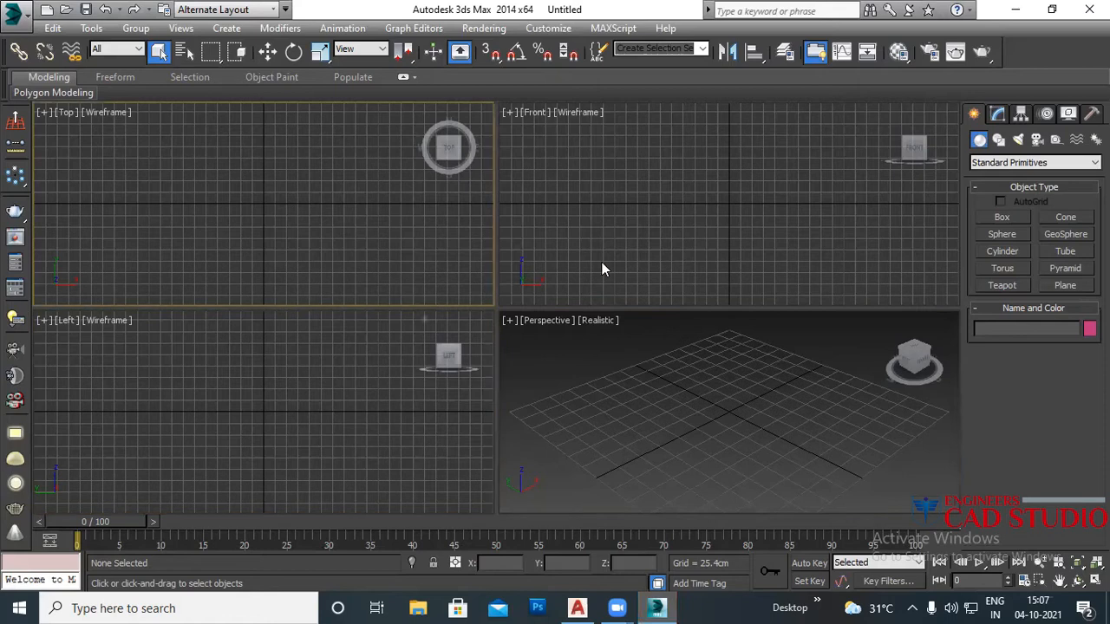
# Step: Maximize the Perspective viewport, then zoom and orbit in close over the empty grid
pyautogui.click(685, 366)
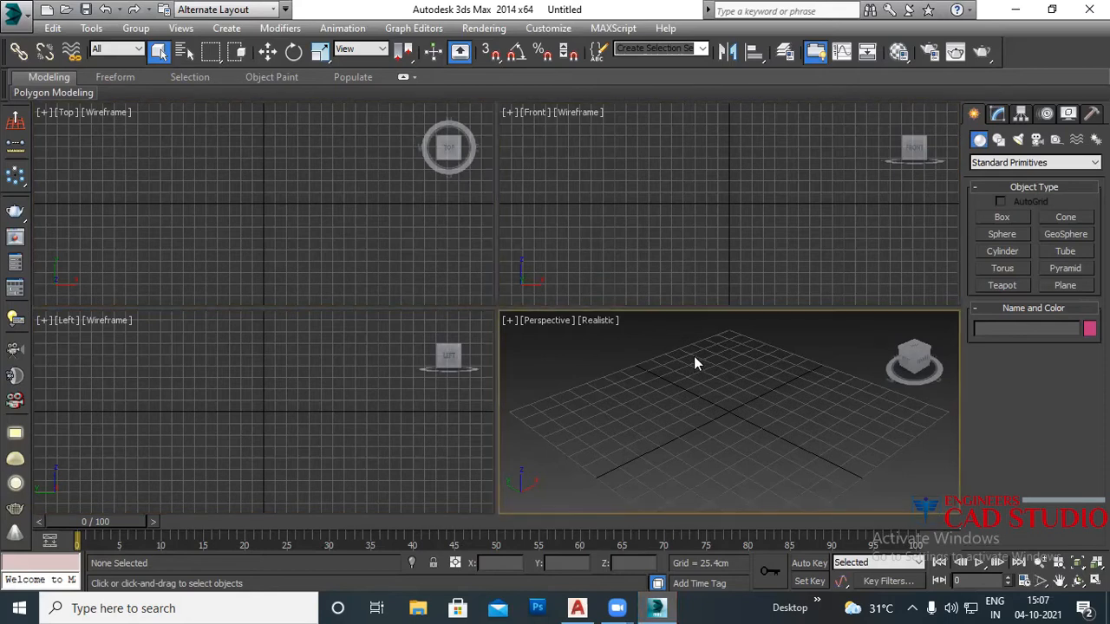
pyautogui.hotkey('alt', 'w')
pyautogui.scroll(-2, 513, 278)
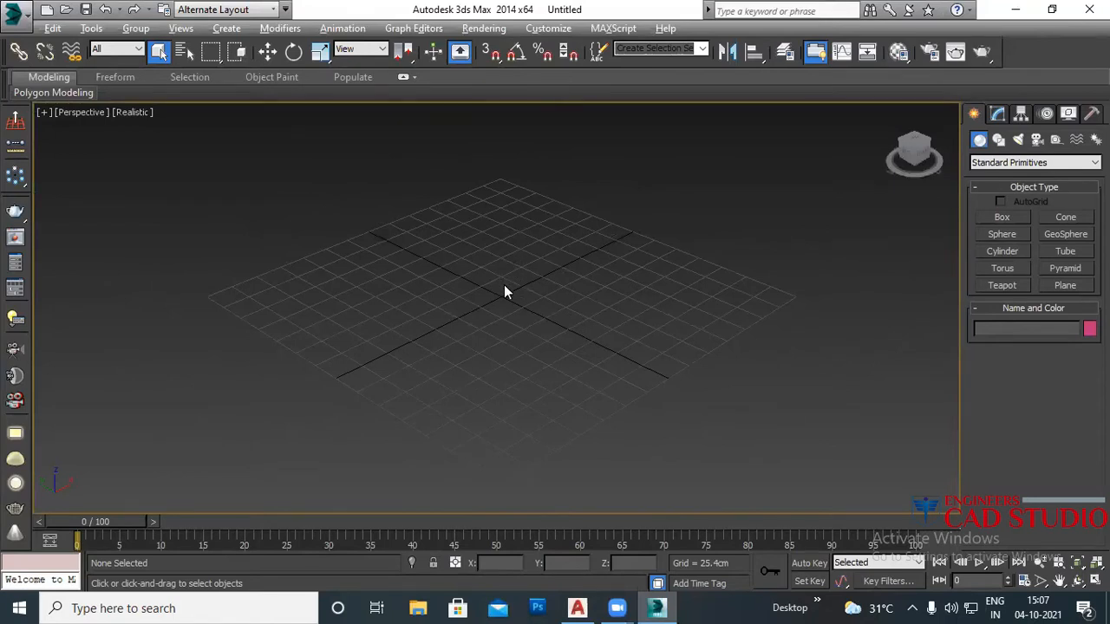
pyautogui.keyDown('alt'); pyautogui.moveTo(511, 298); pyautogui.dragTo(555, 314, button='middle'); pyautogui.keyUp('alt')
pyautogui.scroll(5, 538, 305)
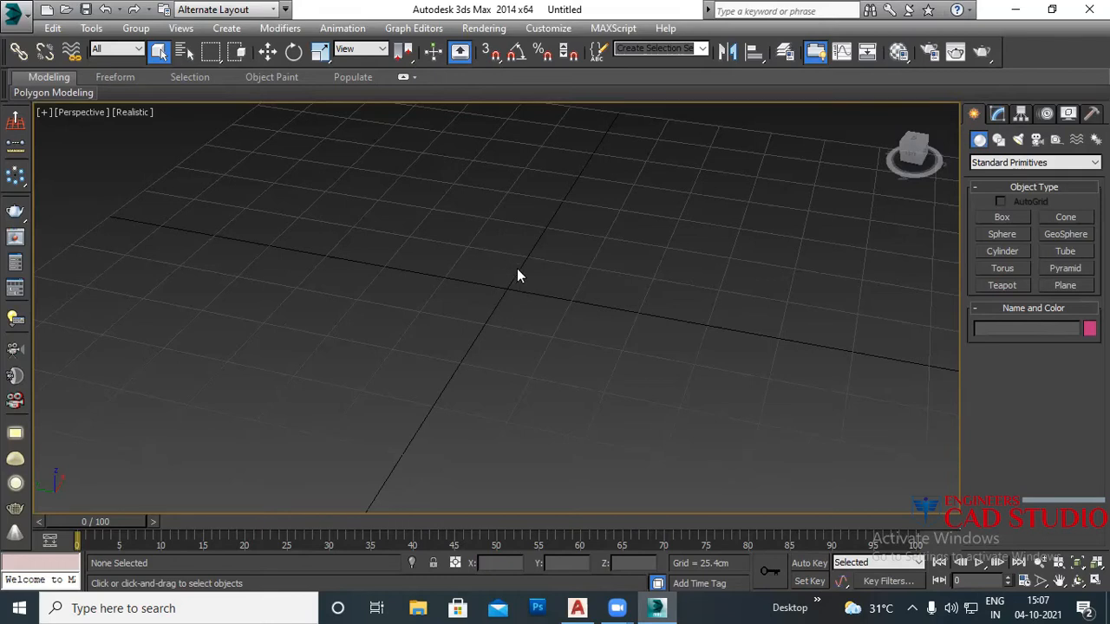
# Step: Create Box001, a thin slab about 136 × 101 cm and 1.371 cm high
pyautogui.press('m')
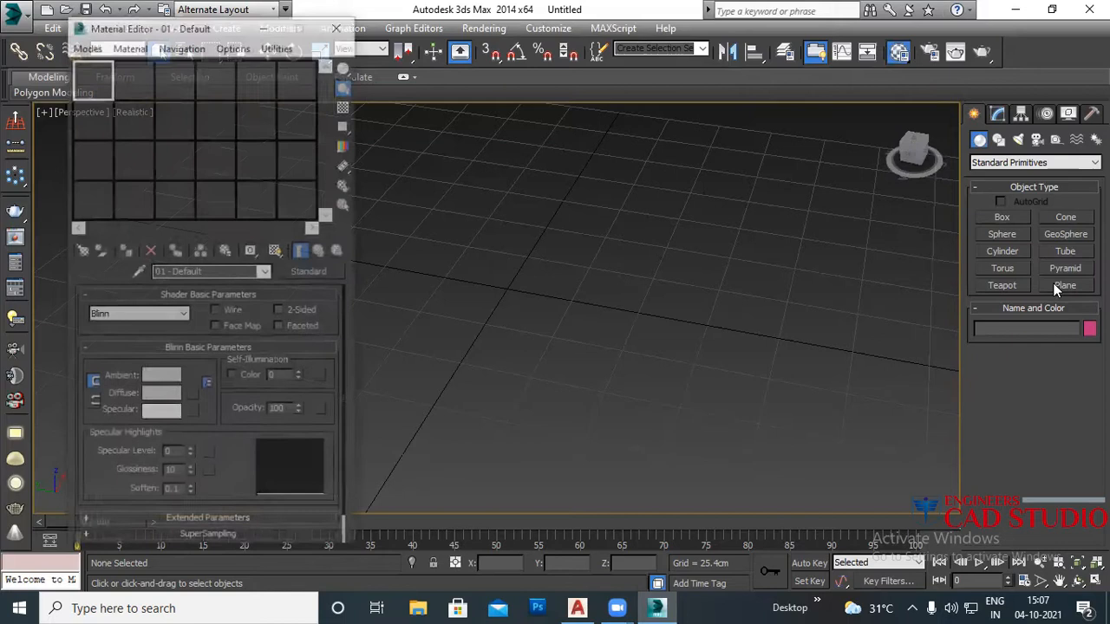
pyautogui.click(1065, 286)
pyautogui.press('m')
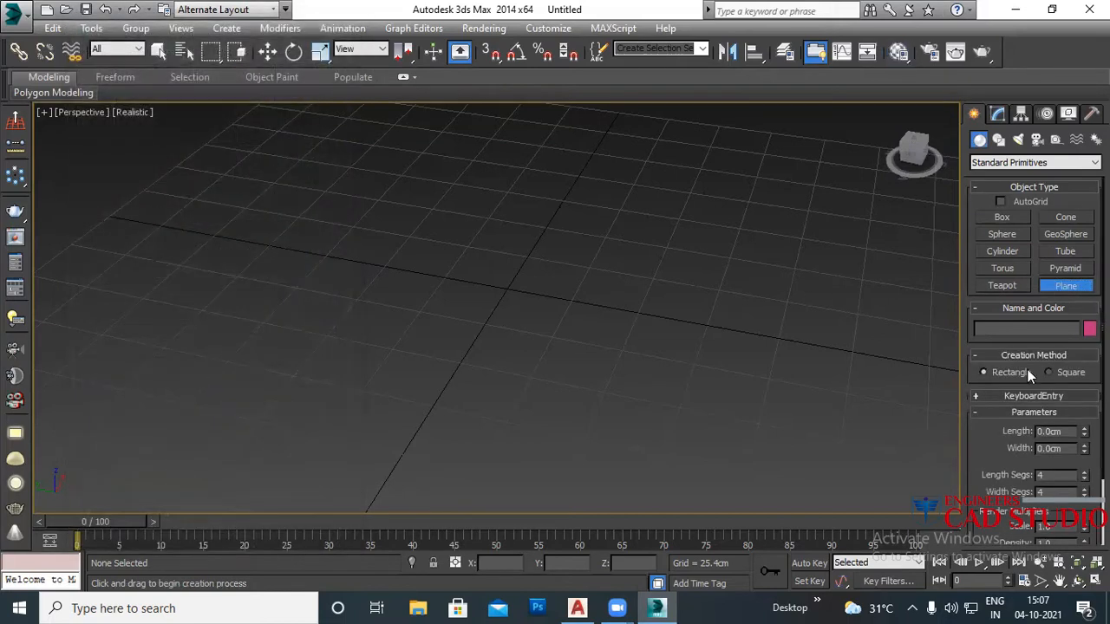
pyautogui.click(1002, 218)
pyautogui.moveTo(495, 220); pyautogui.dragTo(798, 426)
pyautogui.click(797, 426)
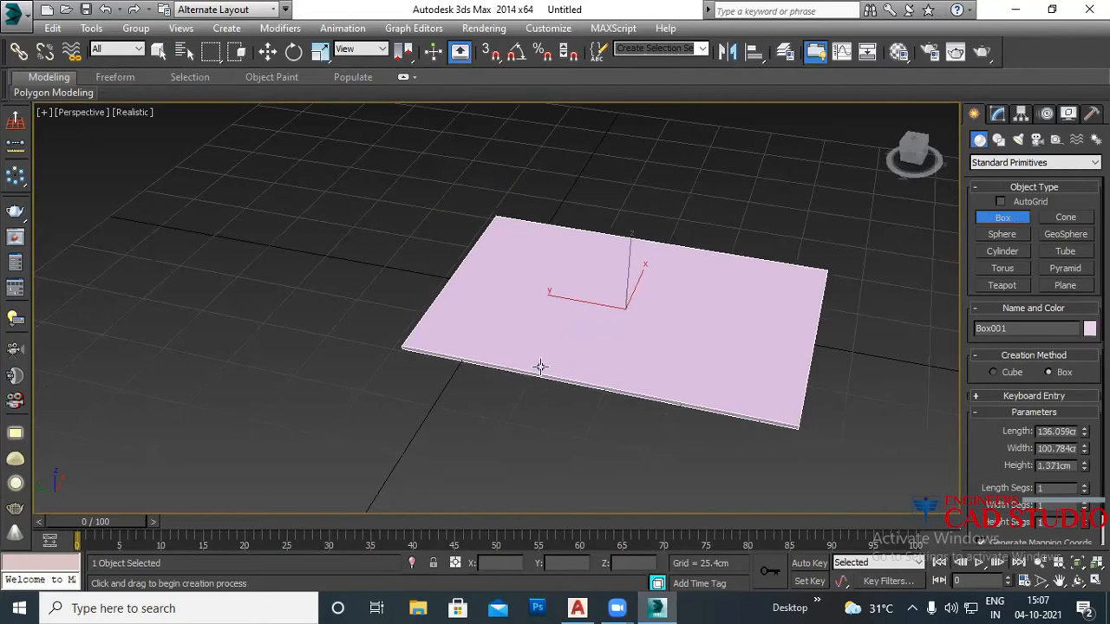
pyautogui.keyDown('alt'); pyautogui.moveTo(711, 401); pyautogui.dragTo(533, 345, button='middle'); pyautogui.keyUp('alt')
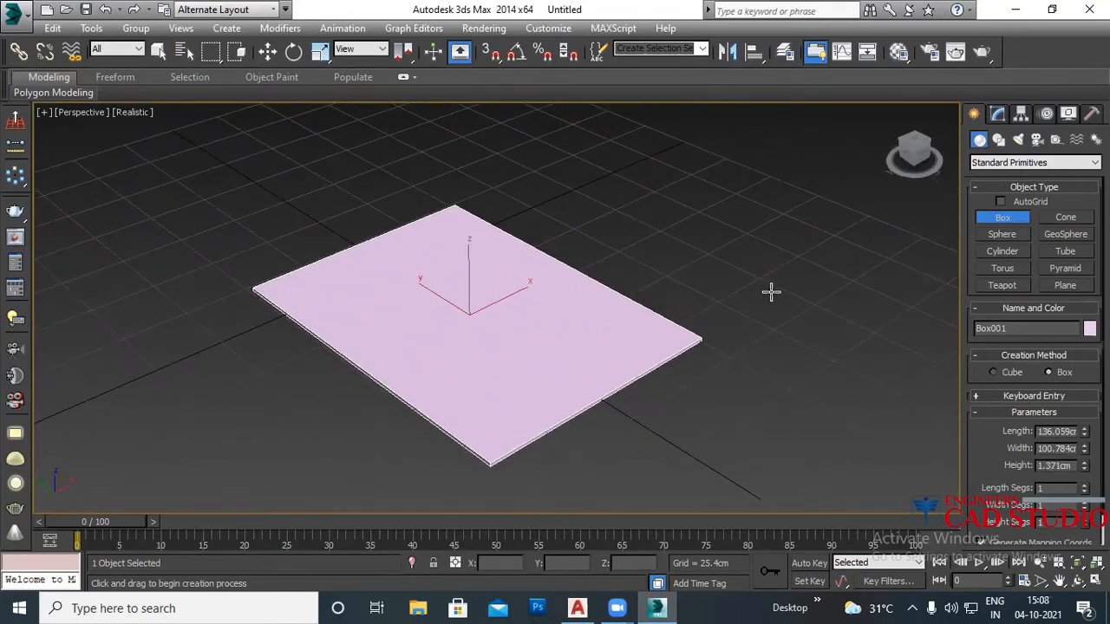
pyautogui.rightClick(751, 173)
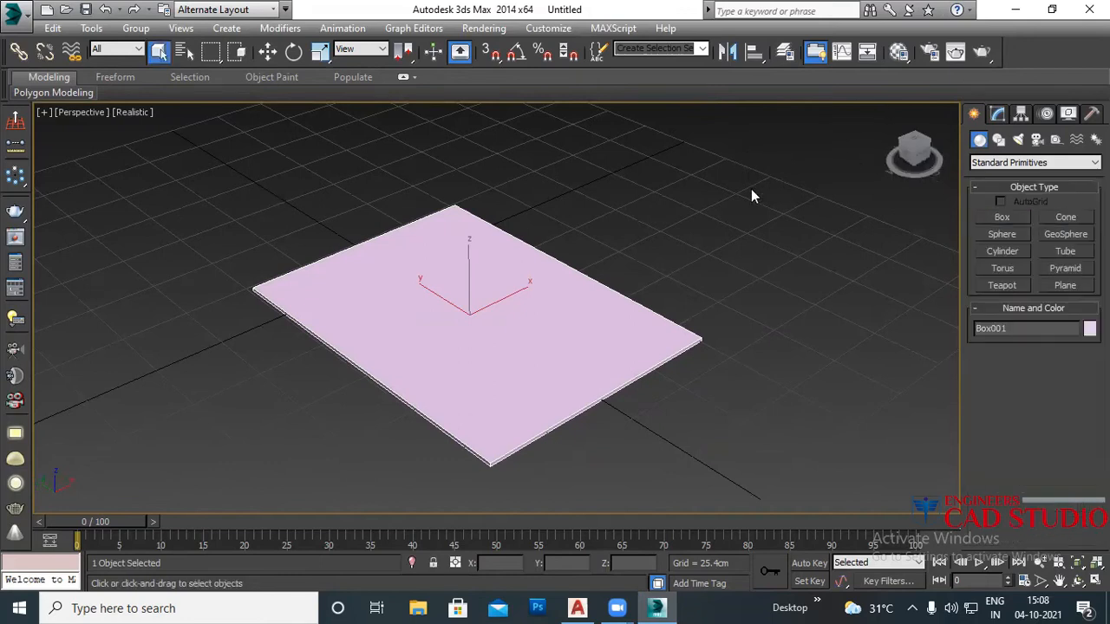
# Step: Assign V-Ray Adv 3.00.03 as production renderer and V-Ray RT 3.00.03 for ActiveShade
pyautogui.press('F10')
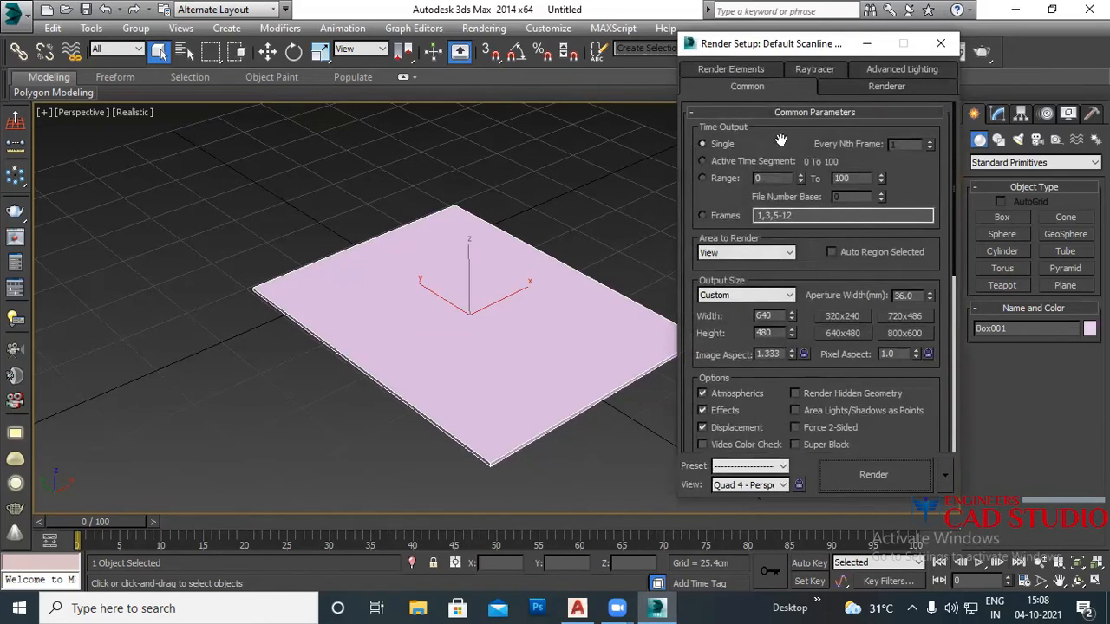
pyautogui.scroll(-5, 902, 446)
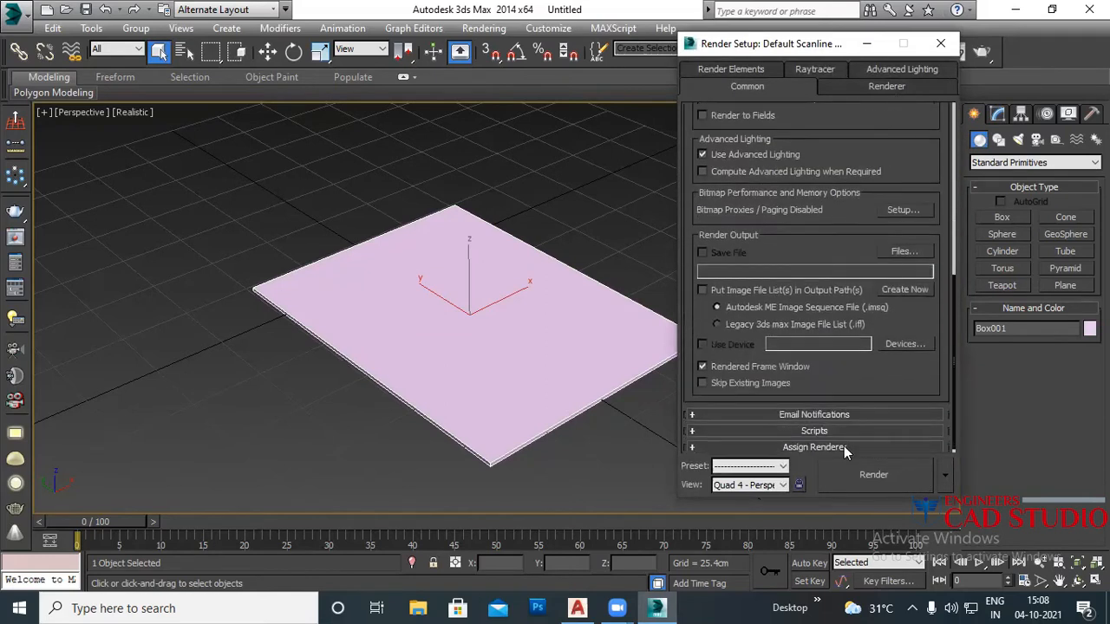
pyautogui.click(844, 446)
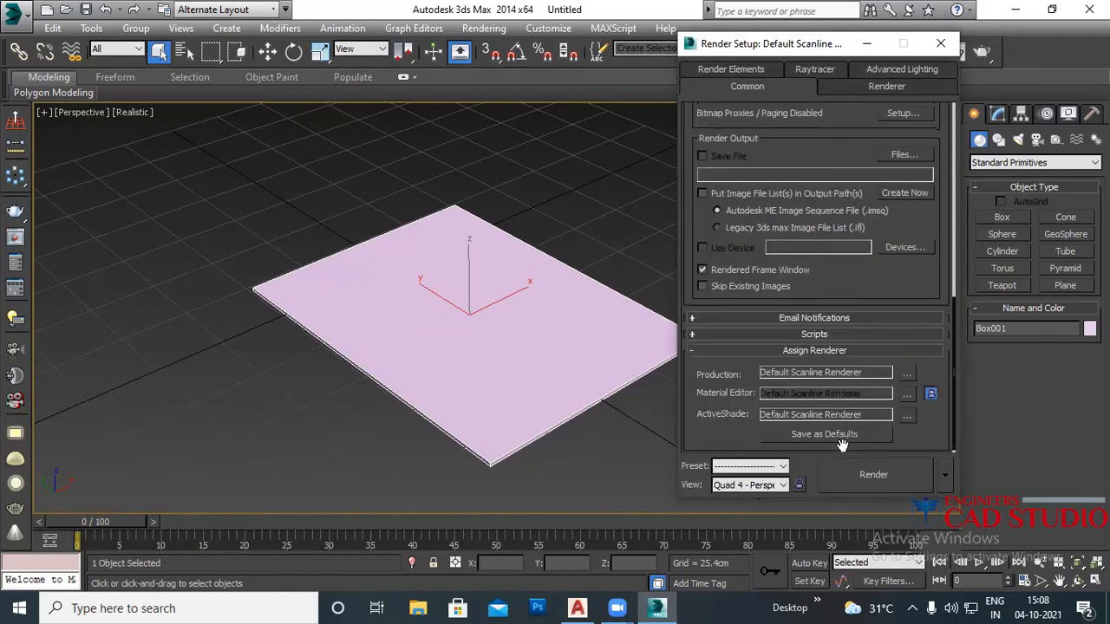
pyautogui.click(905, 378)
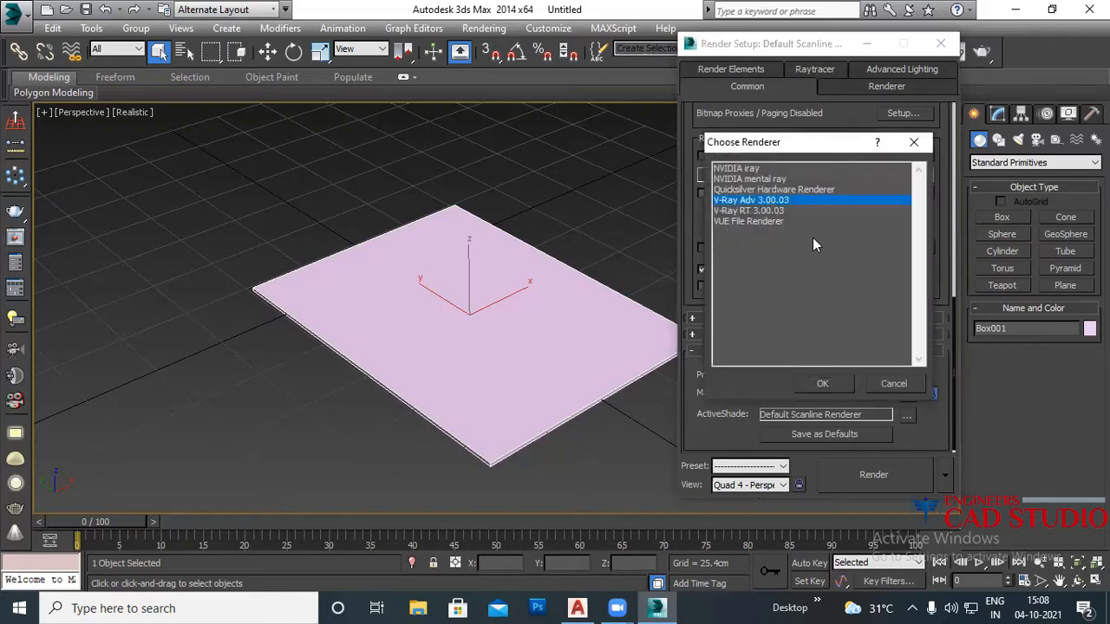
pyautogui.click(832, 384)
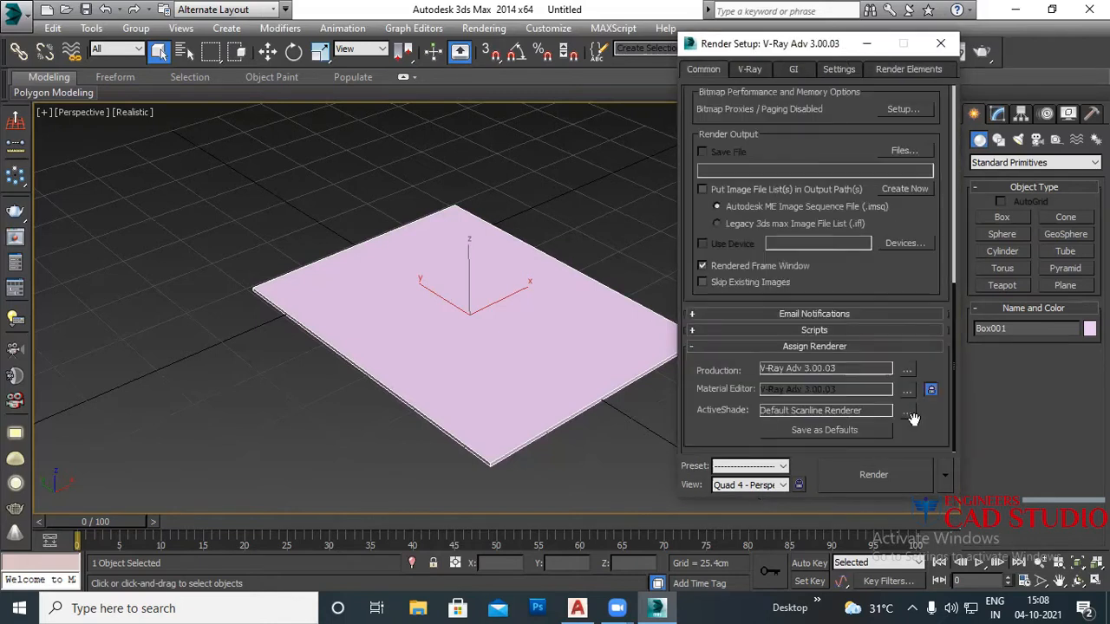
pyautogui.click(907, 411)
pyautogui.click(770, 179)
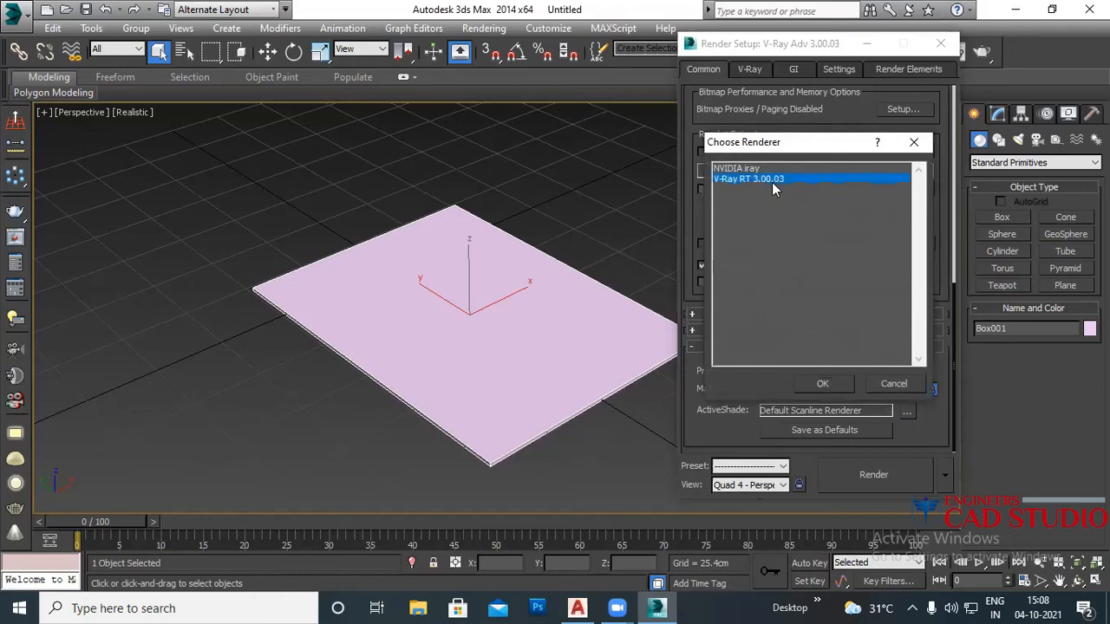
pyautogui.click(823, 387)
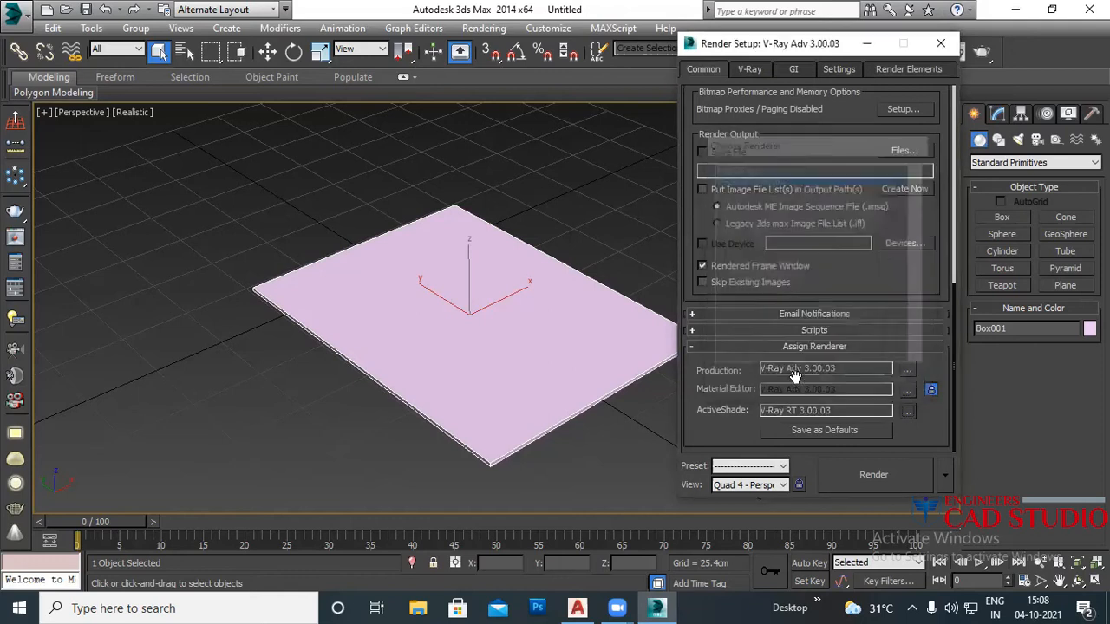
pyautogui.click(941, 44)
pyautogui.moveTo(440, 308); pyautogui.dragTo(552, 330, button='middle')
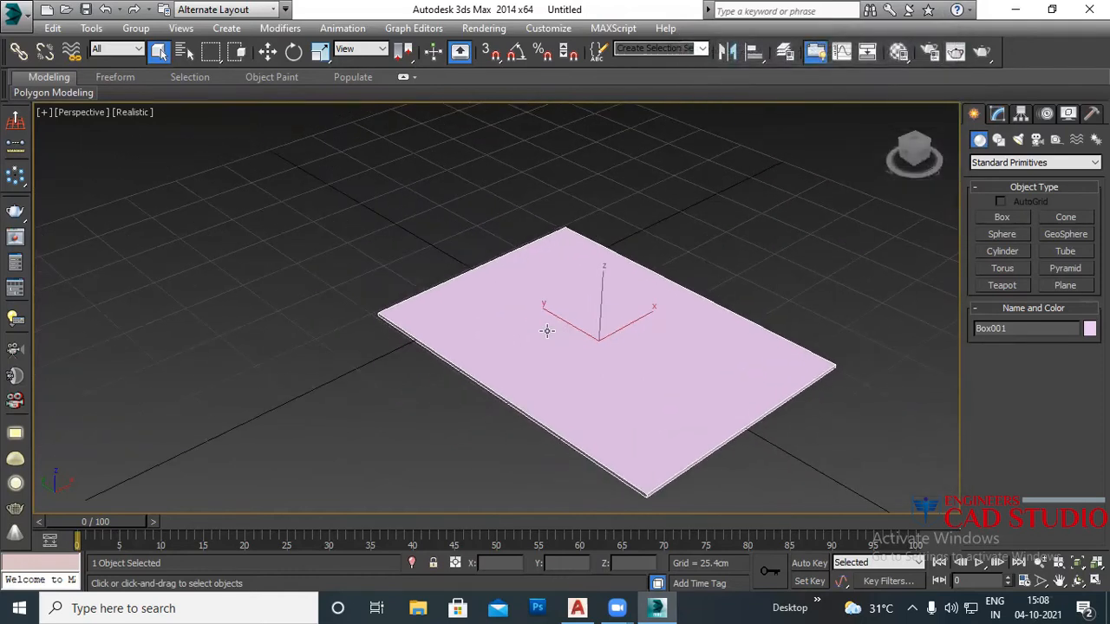
# Step: Launch Google Chrome from the desktop shortcut and bring its New Tab page forward
pyautogui.click(1016, 11)
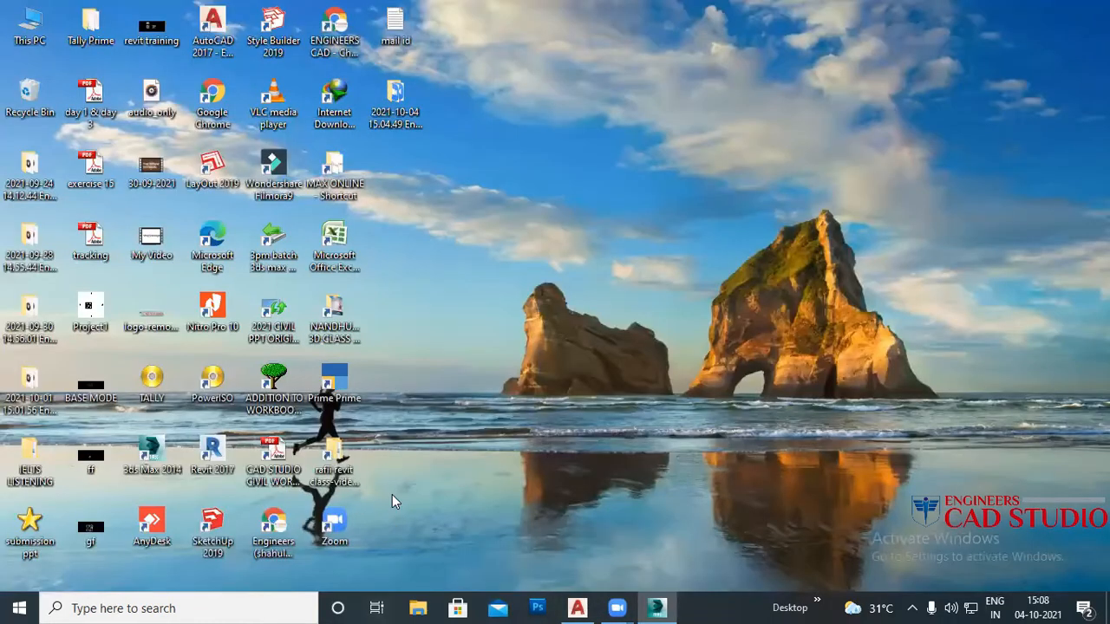
pyautogui.click(346, 44)
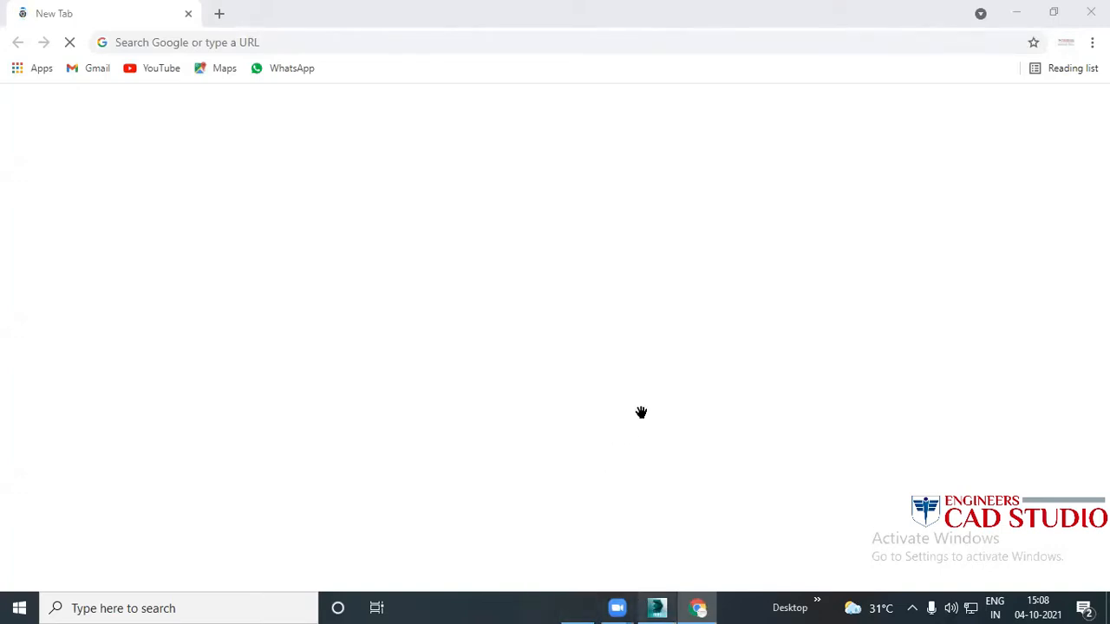
pyautogui.hotkey('alt', 'Tab')
pyautogui.moveTo(641, 412); pyautogui.dragTo(535, 411, button='middle')
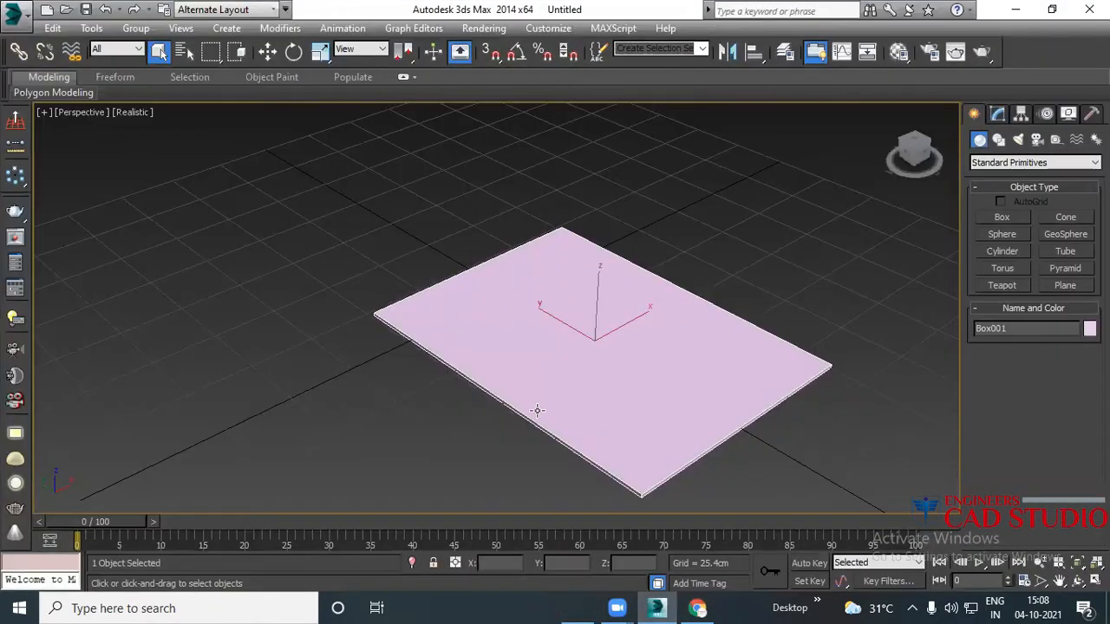
pyautogui.press('m')
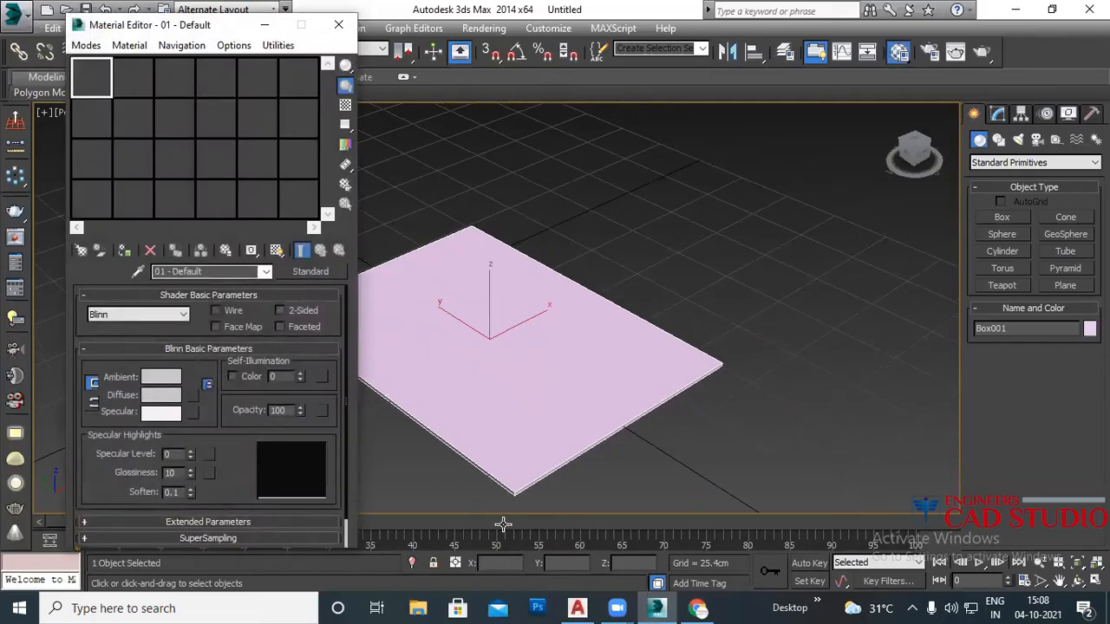
pyautogui.click(698, 608)
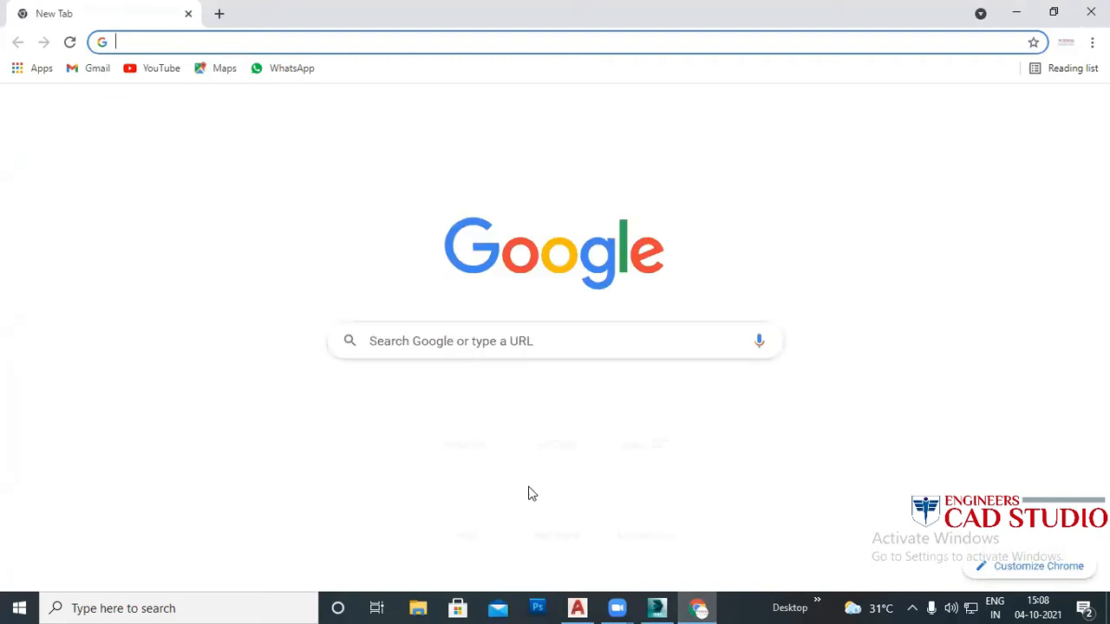
# Step: Search Google for 'inter lock texture'
pyautogui.click(398, 344)
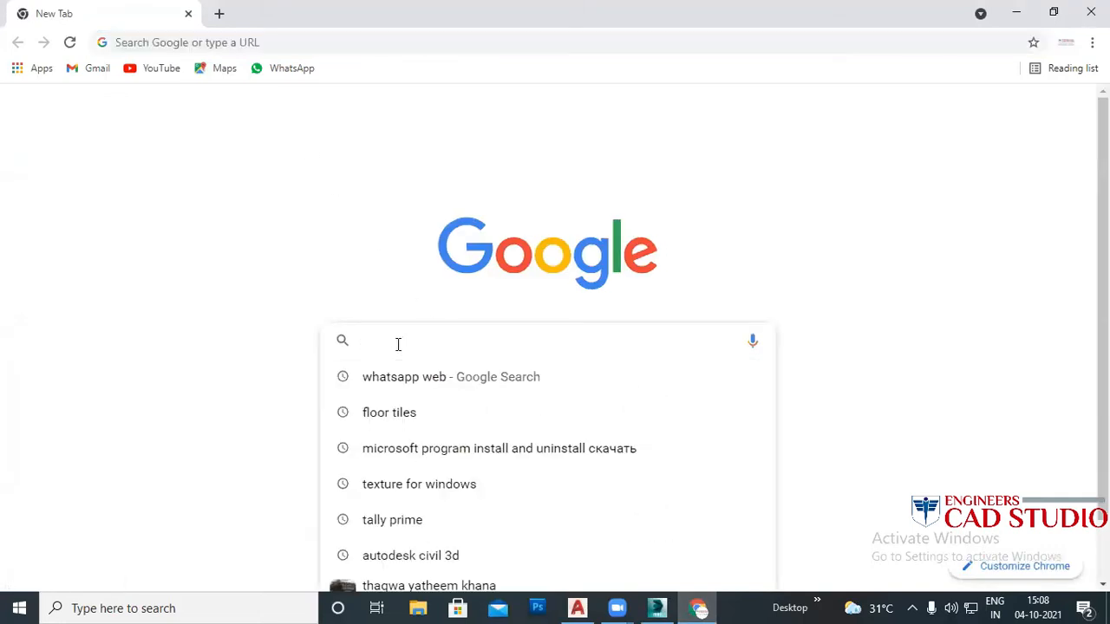
pyautogui.write('int')
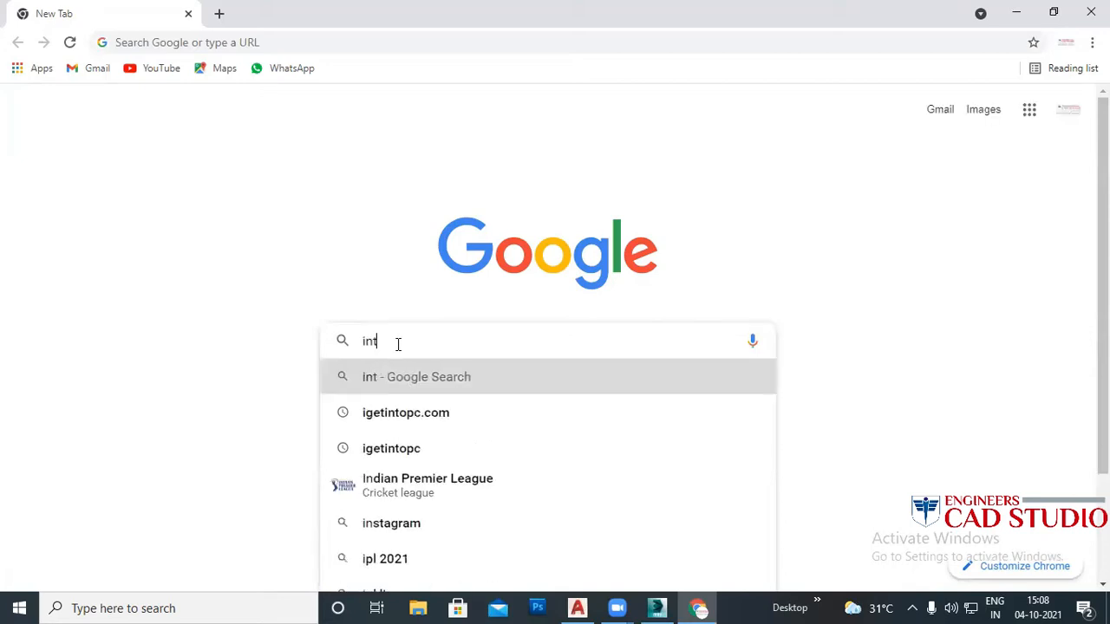
pyautogui.write('er lo')
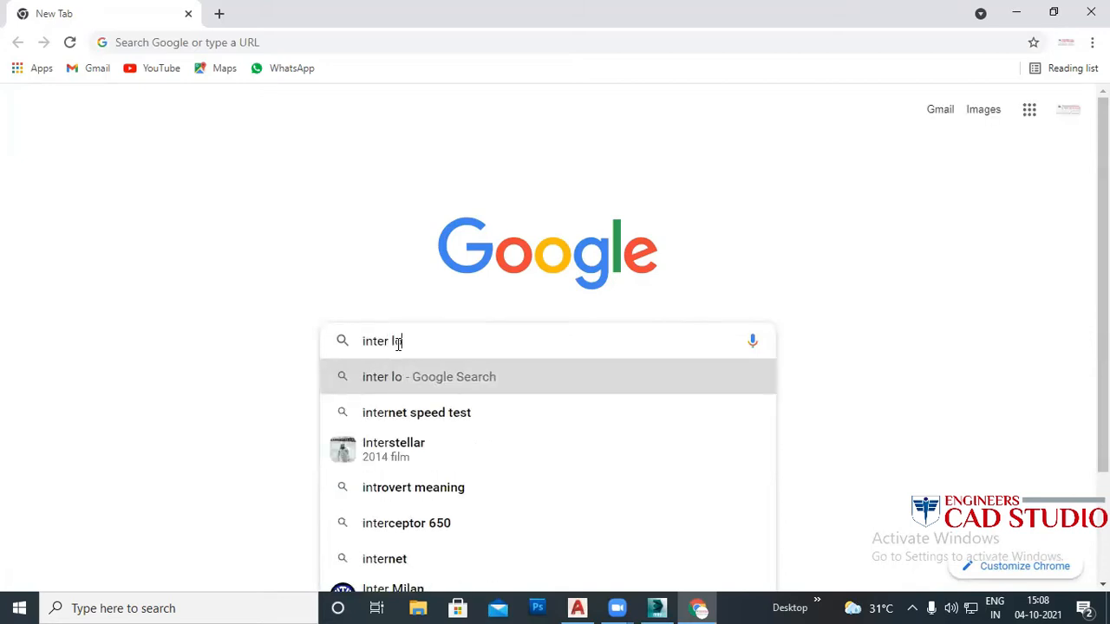
pyautogui.write('ck te')
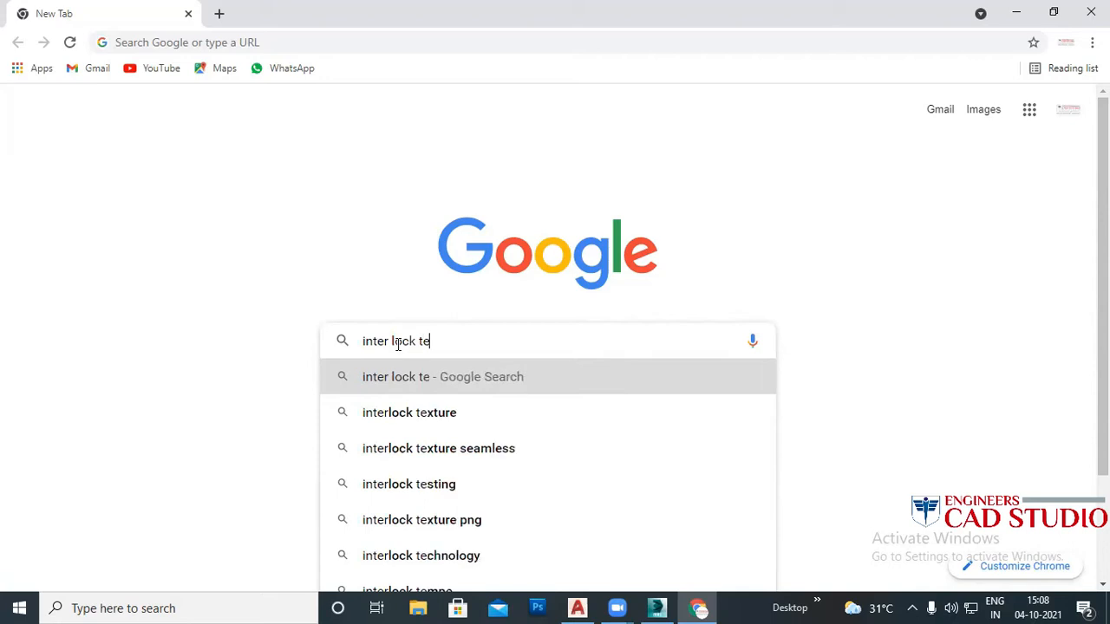
pyautogui.write('xture')
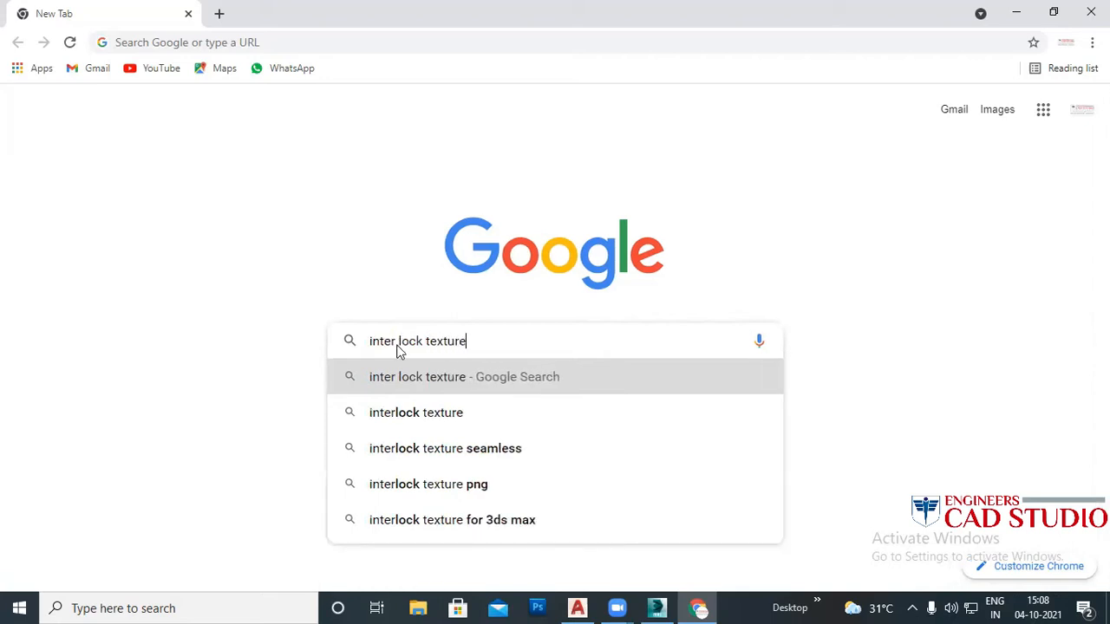
pyautogui.press('Return')
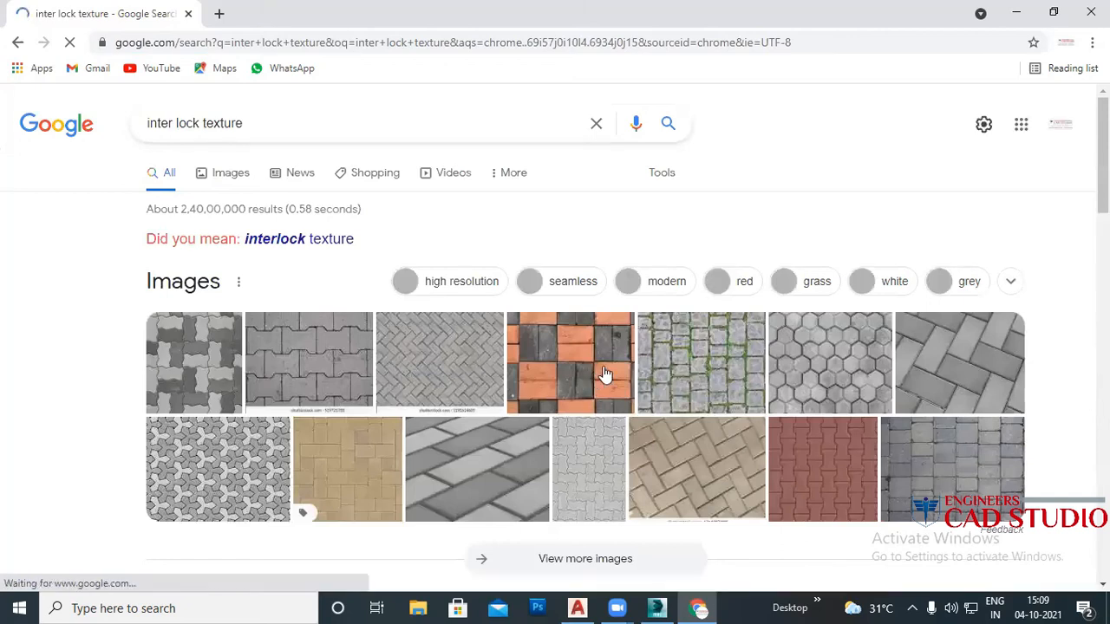
# Step: Save the hexagonal paving image as a JPEG into Downloads\map0001
pyautogui.click(834, 375)
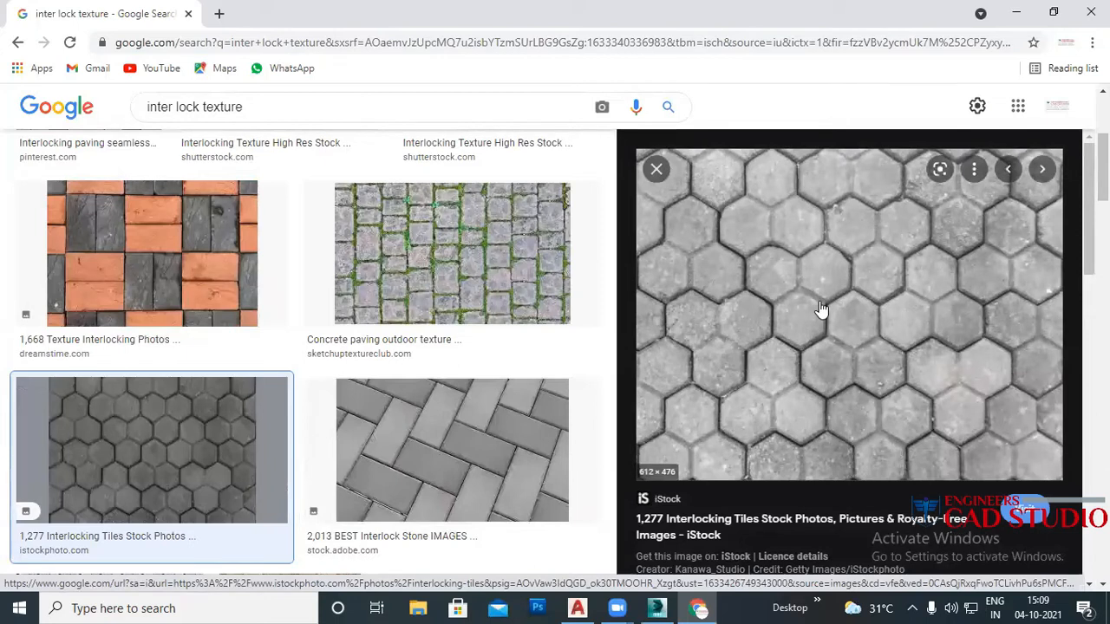
pyautogui.rightClick(820, 306)
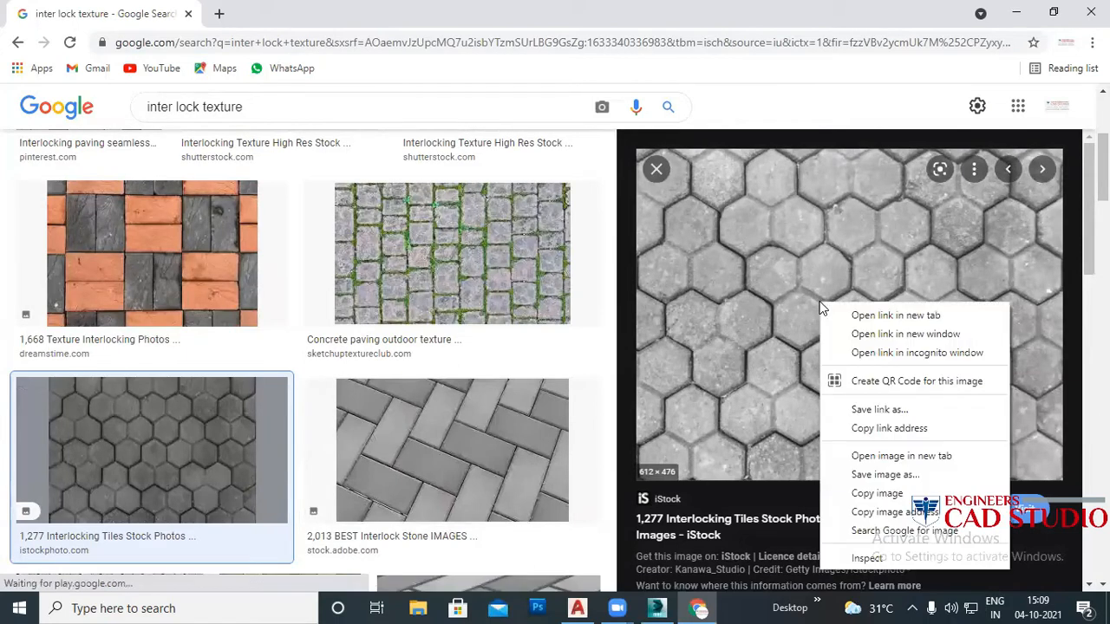
pyautogui.click(884, 476)
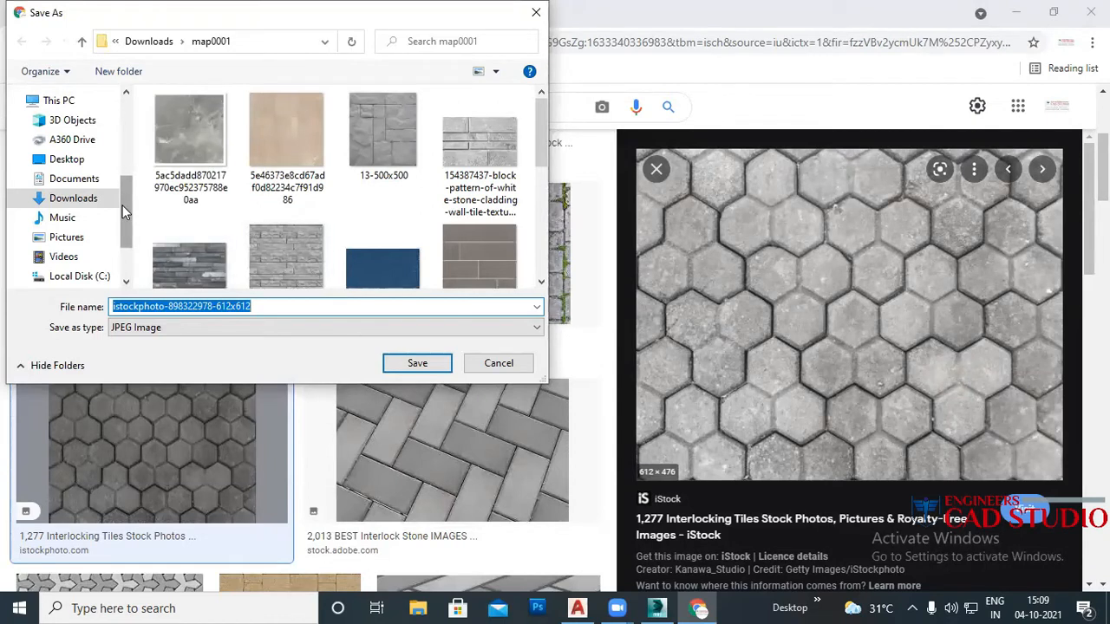
pyautogui.click(422, 365)
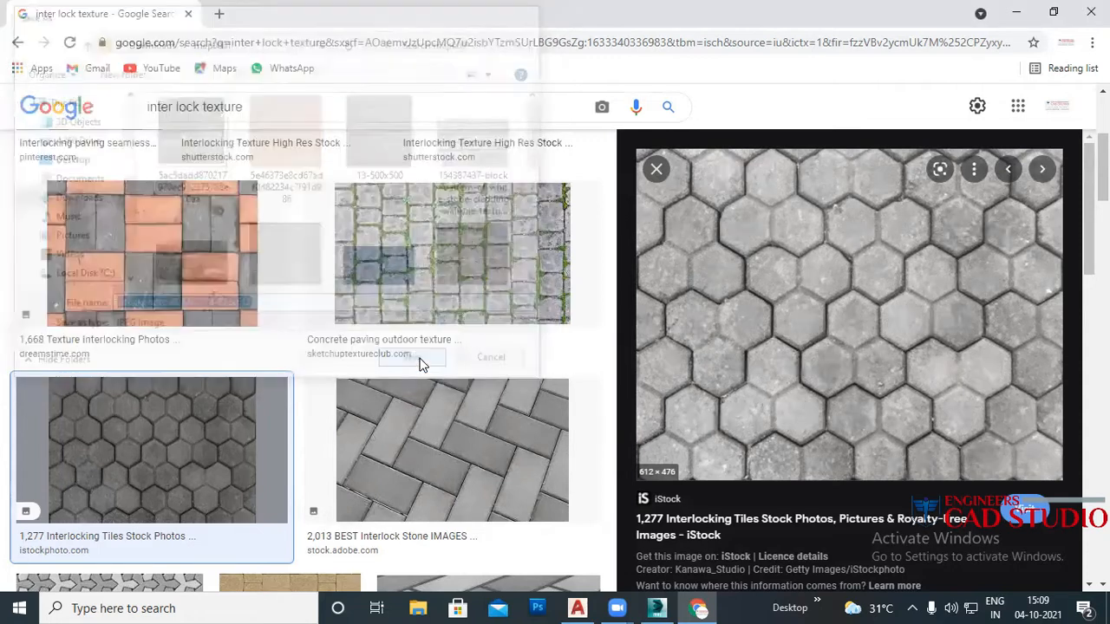
# Step: Convert material 01 - Default to a VRayMtl and bring up its Diffuse map choices
pyautogui.click(656, 609)
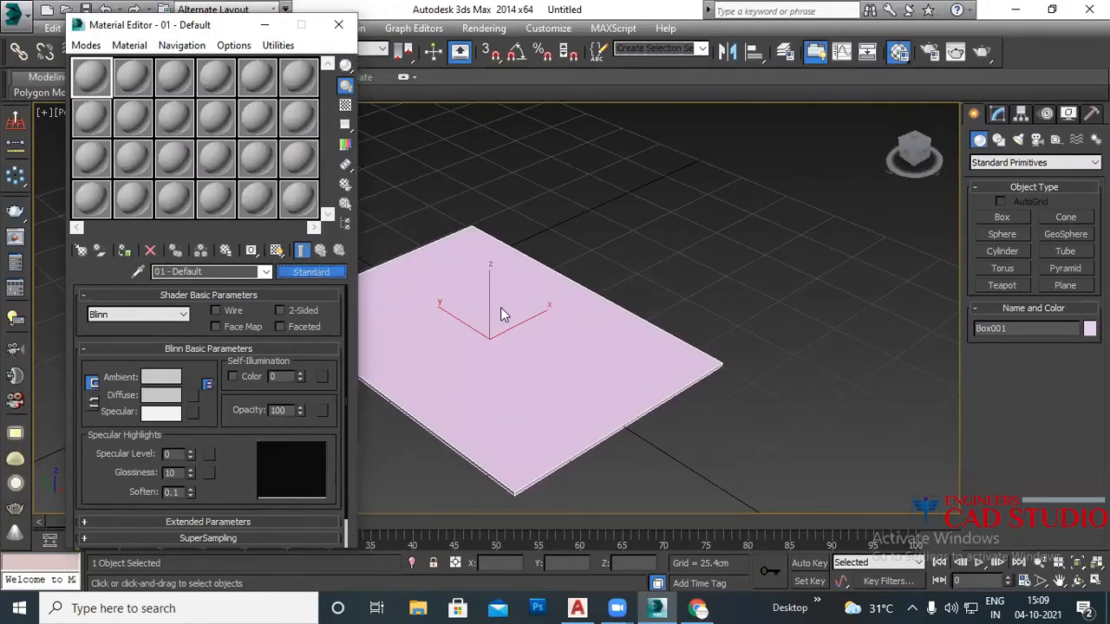
pyautogui.click(338, 273)
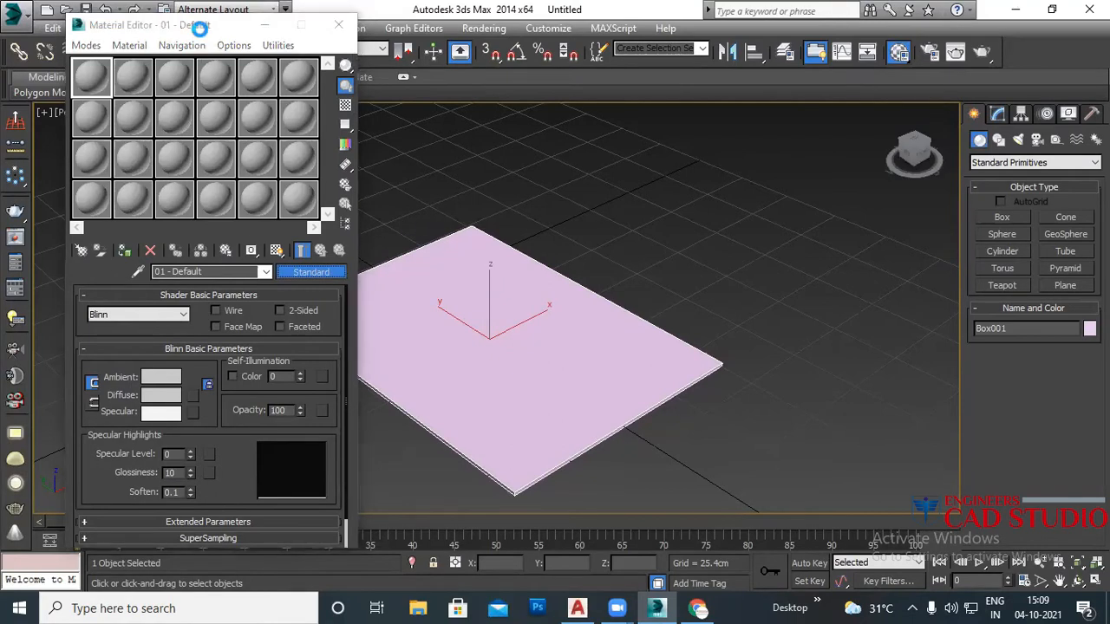
pyautogui.click(729, 401)
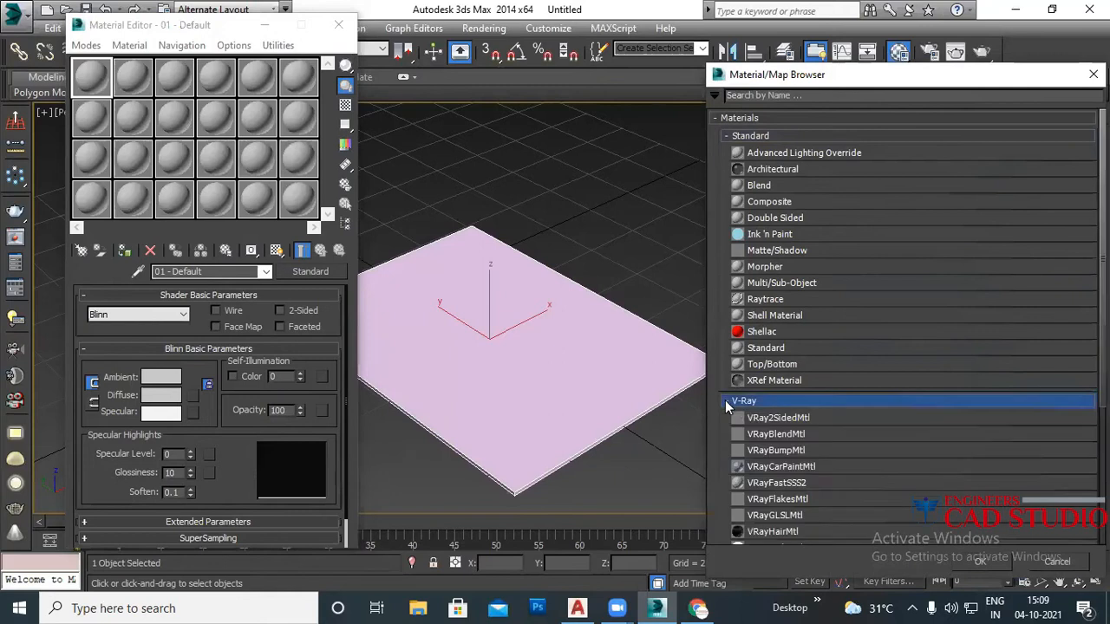
pyautogui.scroll(-3, 775, 483)
pyautogui.click(792, 469)
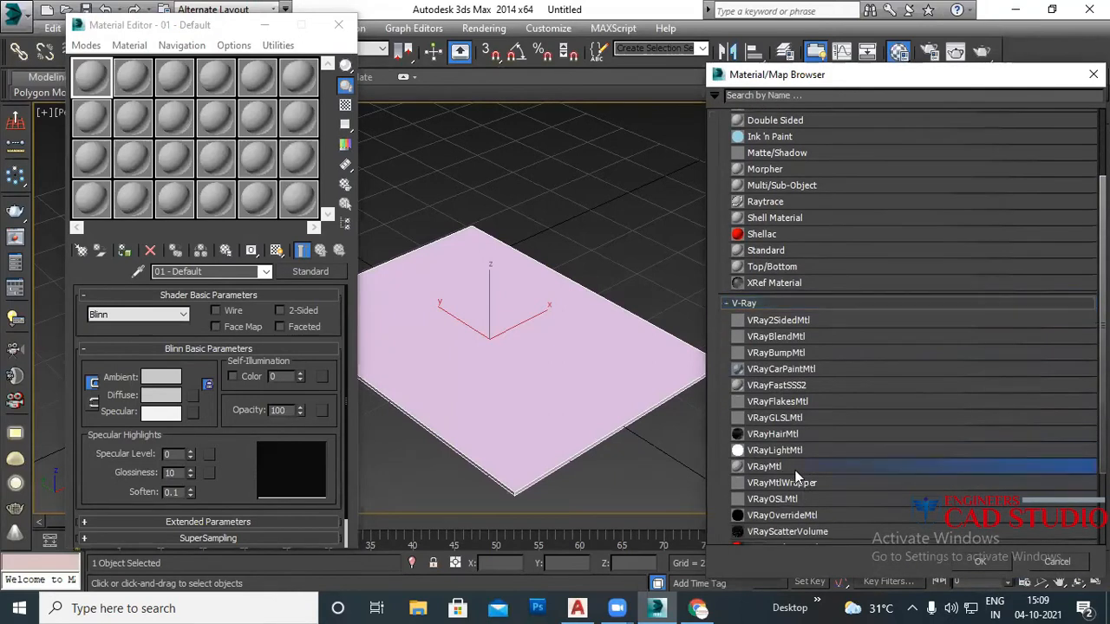
pyautogui.click(978, 562)
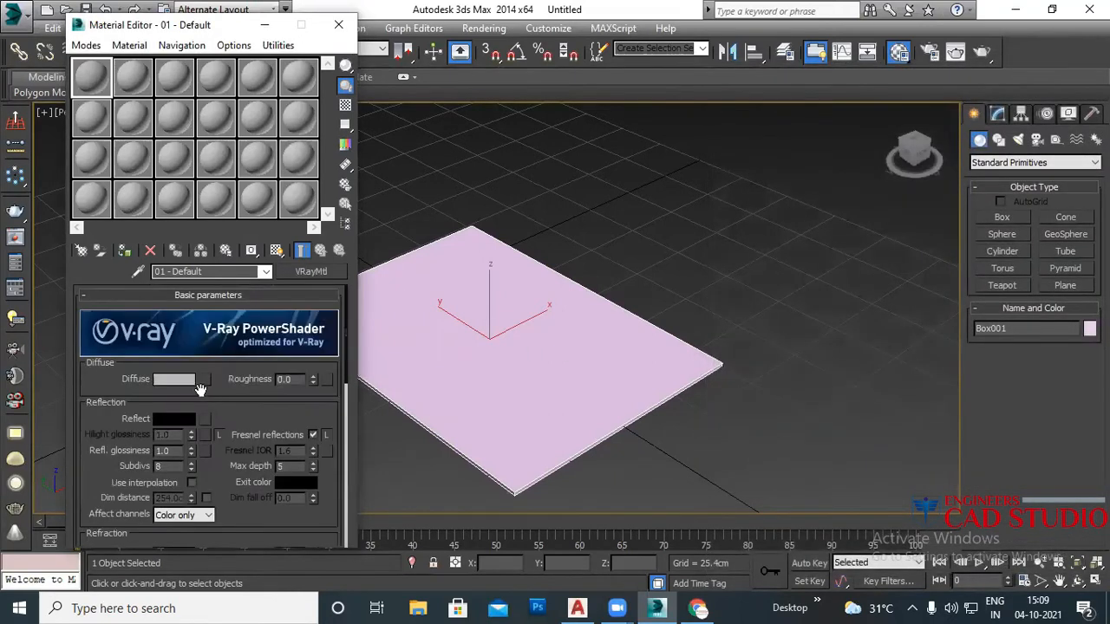
pyautogui.click(204, 382)
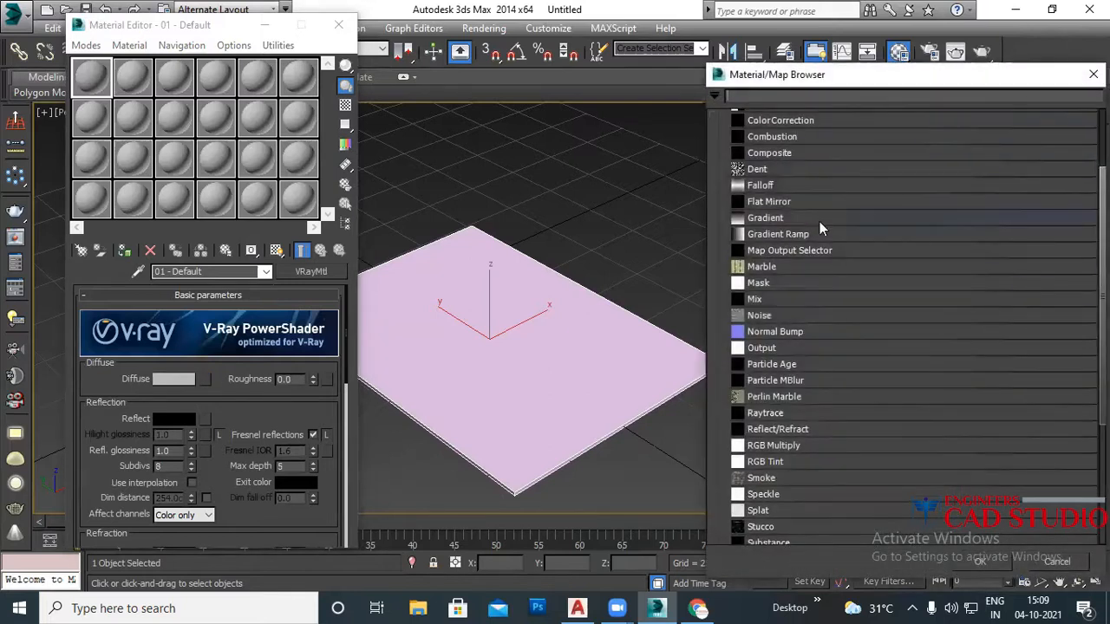
pyautogui.scroll(5, 814, 217)
pyautogui.doubleClick(753, 154)
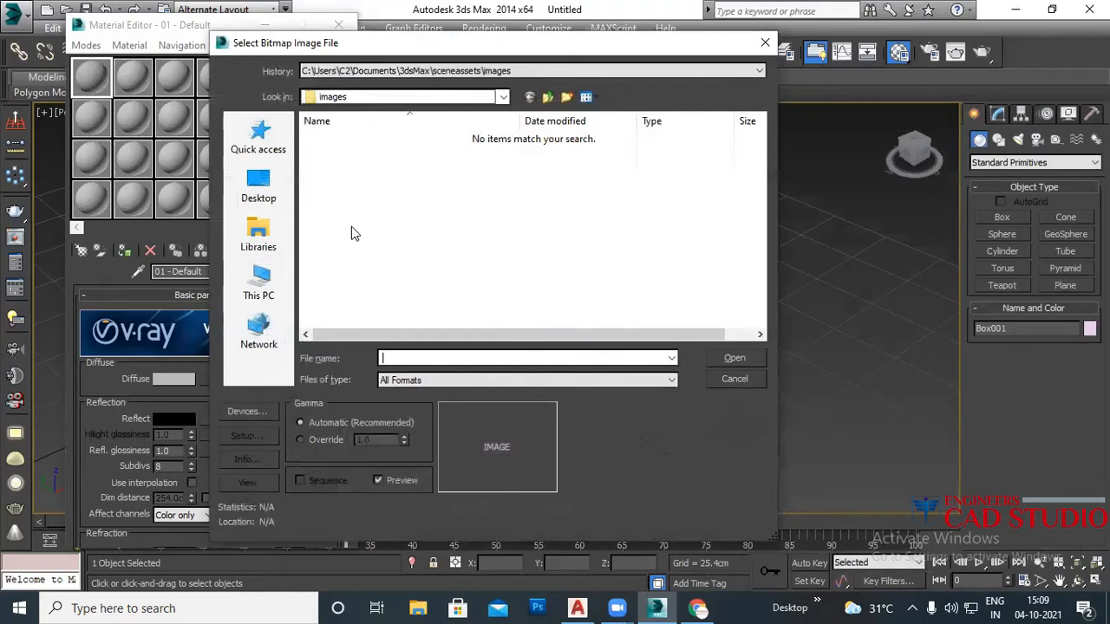
pyautogui.click(264, 280)
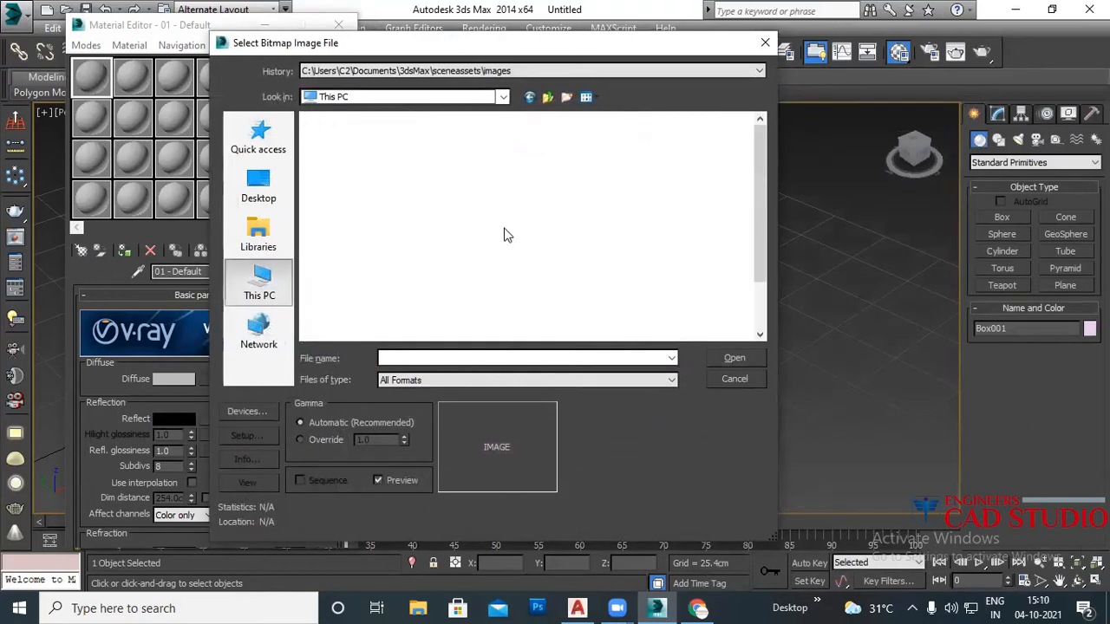
pyautogui.click(534, 200)
pyautogui.click(734, 358)
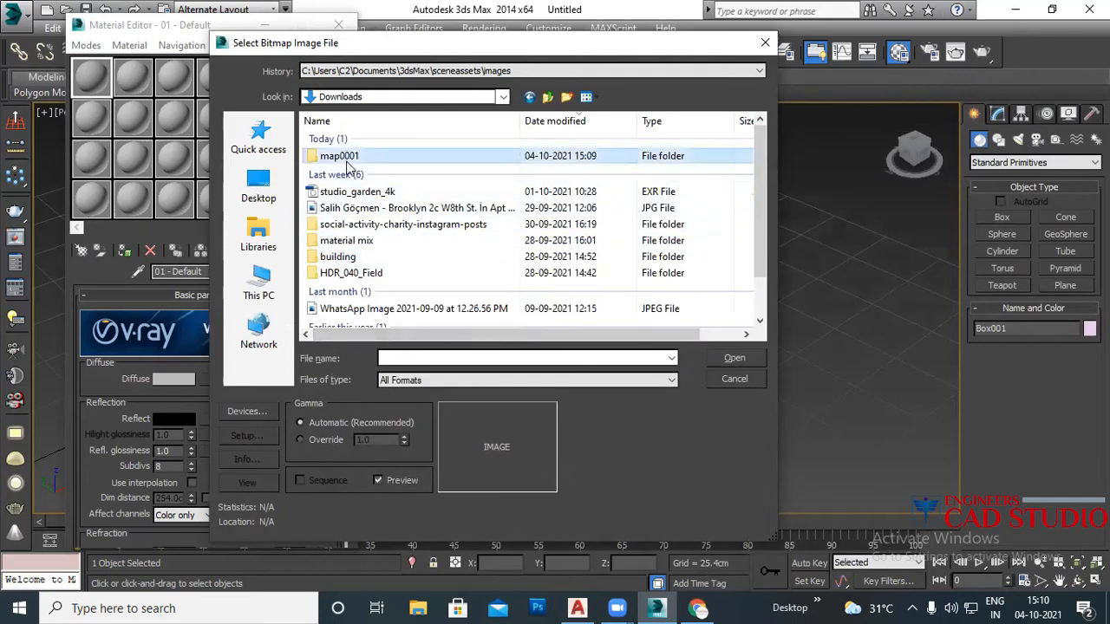
pyautogui.doubleClick(460, 156)
pyautogui.scroll(-2, 707, 198)
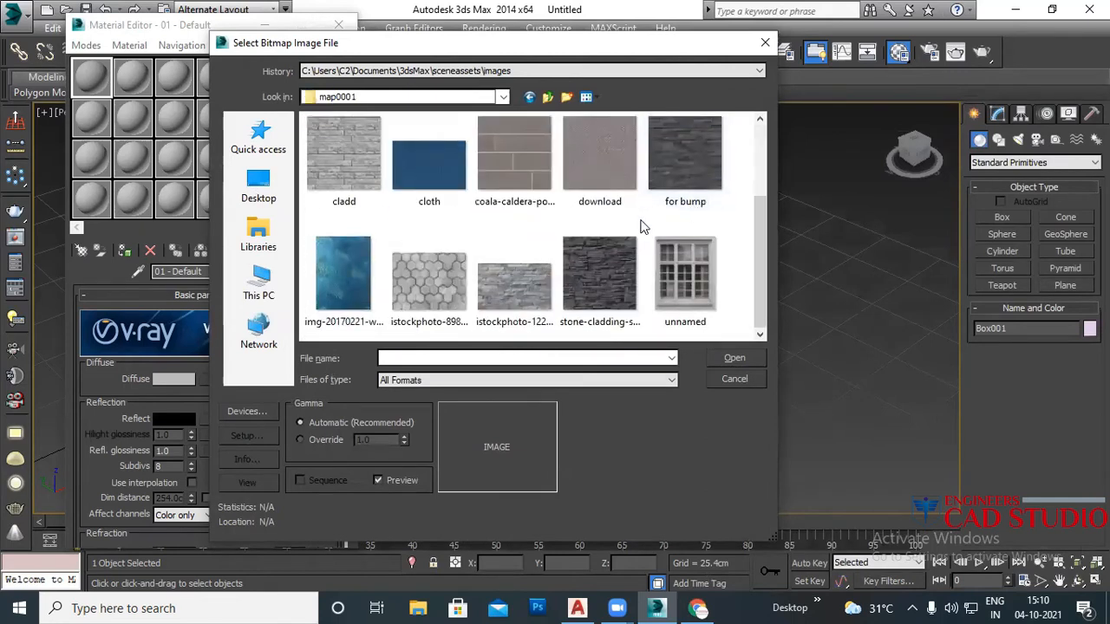
pyautogui.click(430, 278)
pyautogui.click(742, 353)
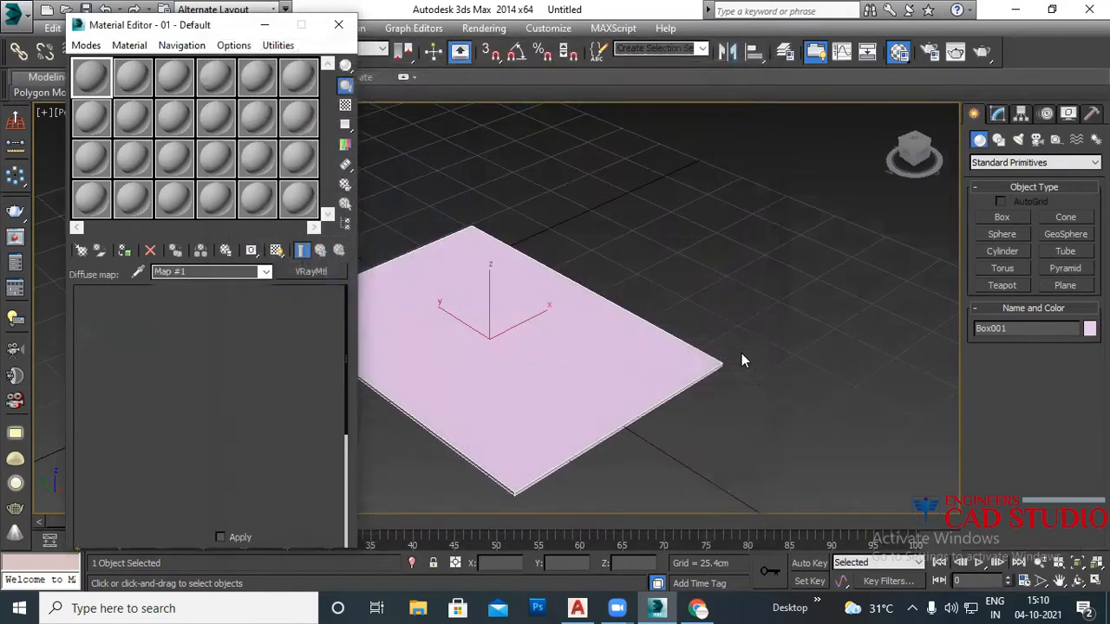
# Step: Apply the paving material to Box001, show its texture in the viewport, and close the Material Editor
pyautogui.click(126, 252)
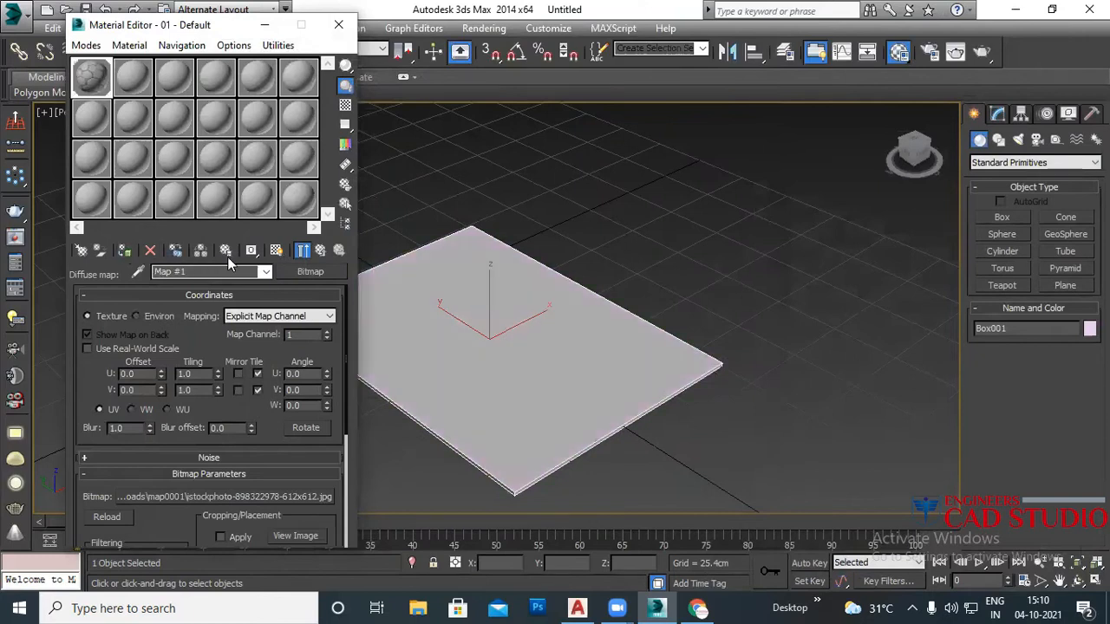
pyautogui.click(277, 251)
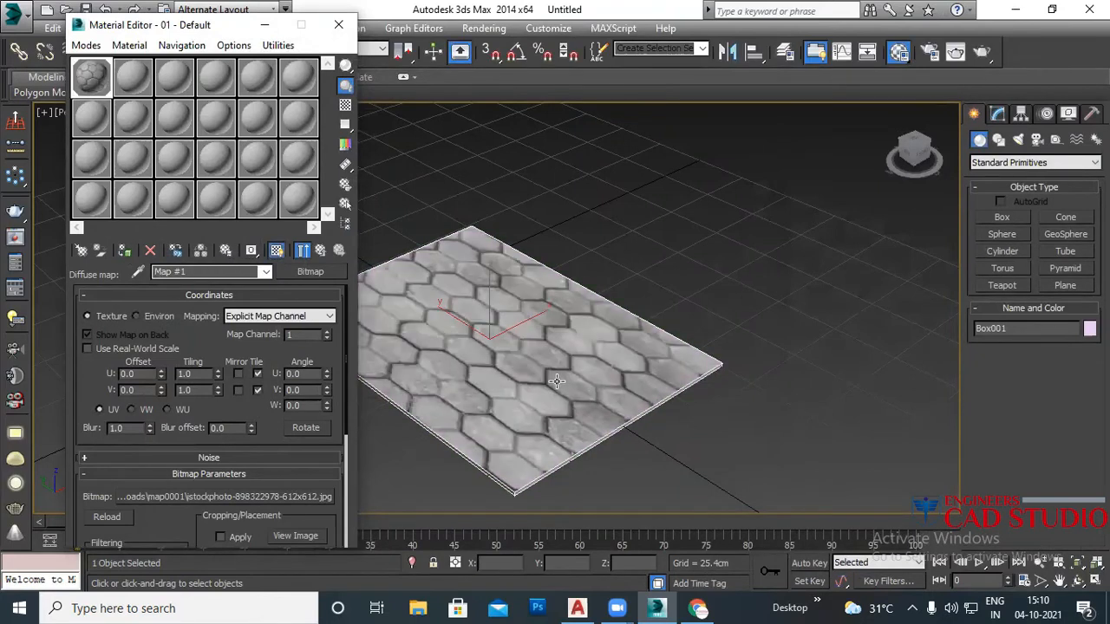
pyautogui.keyDown('alt'); pyautogui.moveTo(556, 387); pyautogui.dragTo(438, 394, button='middle'); pyautogui.keyUp('alt')
pyautogui.scroll(5, 455, 382)
pyautogui.scroll(-2, 477, 374)
pyautogui.moveTo(505, 369); pyautogui.dragTo(520, 315, button='middle')
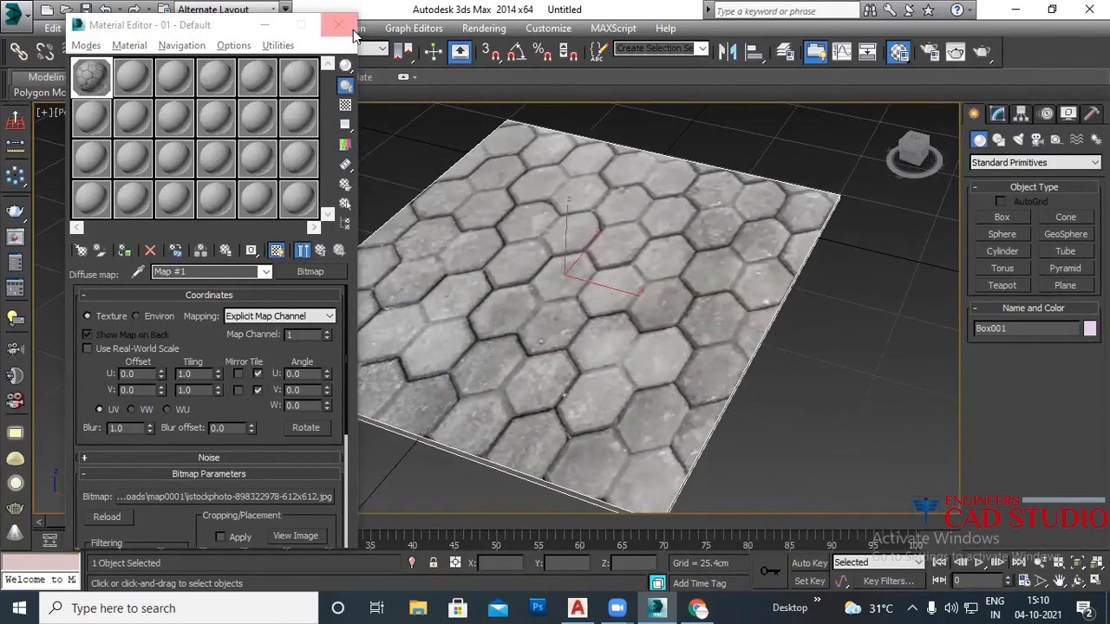
pyautogui.click(338, 25)
pyautogui.click(997, 113)
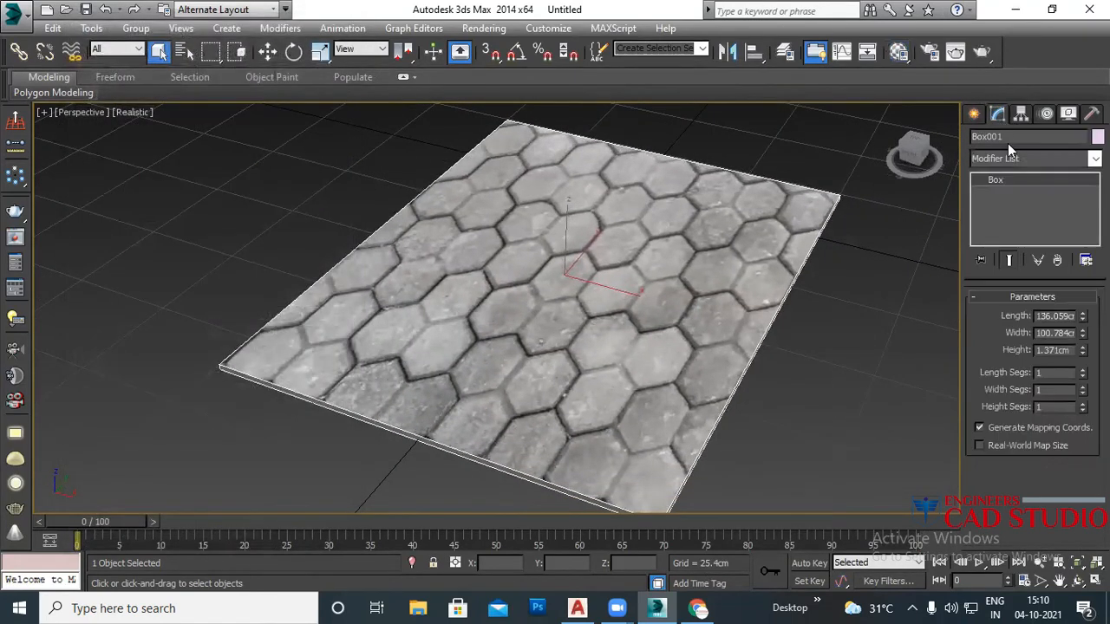
pyautogui.click(1017, 157)
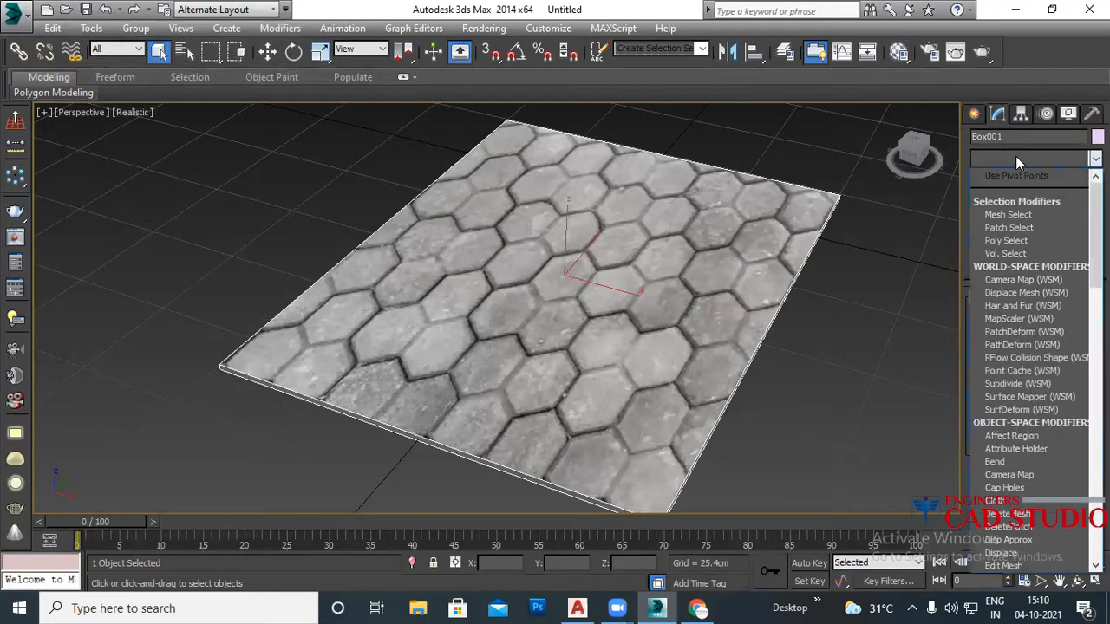
# Step: Add a Box-mapped UVW Map modifier and enlarge its gizmo to about 151.327 wide
pyautogui.write('uv')
pyautogui.press('Return')
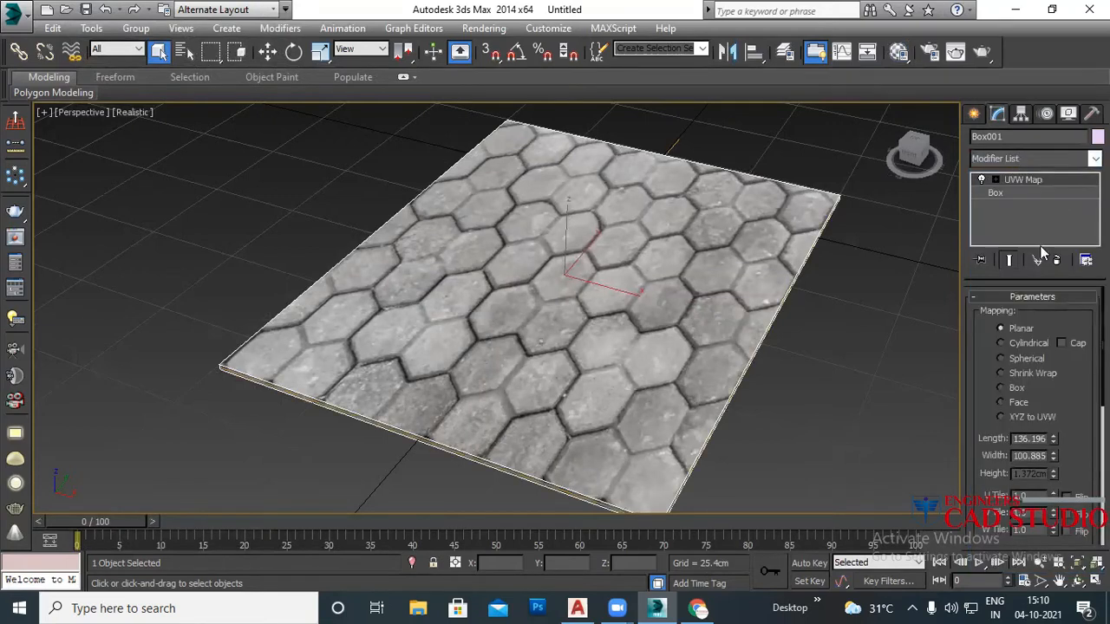
pyautogui.click(1015, 389)
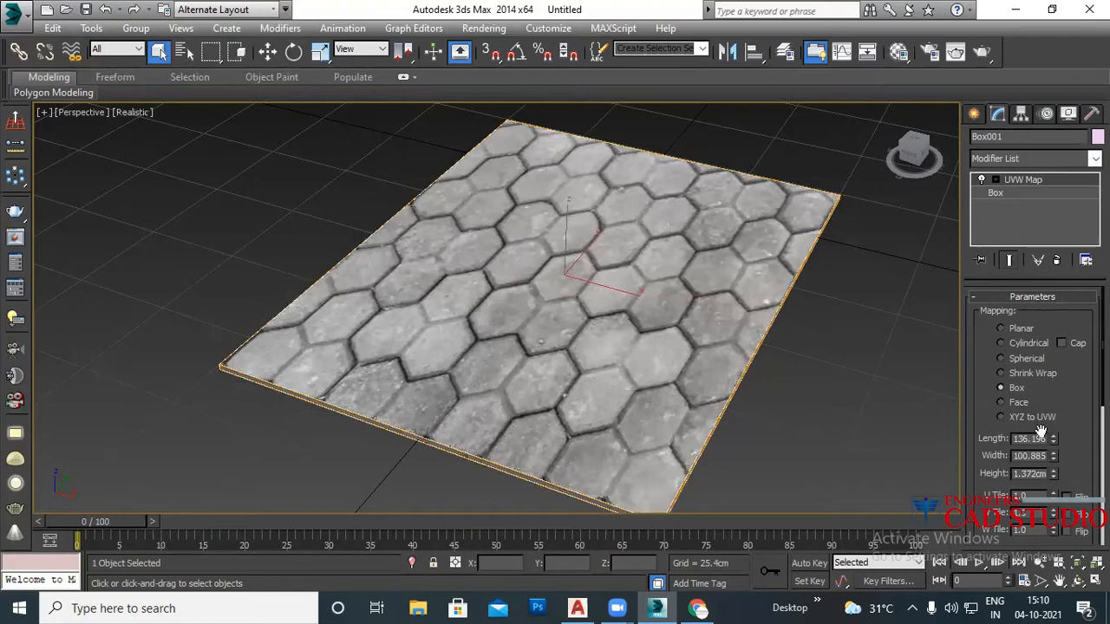
pyautogui.moveTo(1053, 441); pyautogui.dragTo(1049, 413)
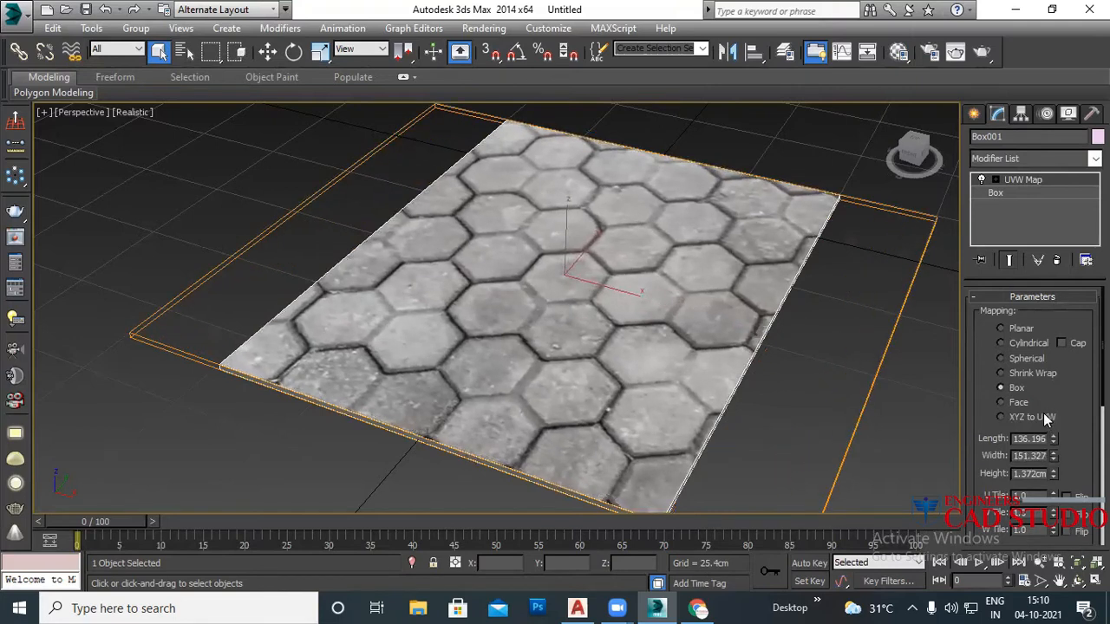
pyautogui.click(813, 385)
pyautogui.keyDown('alt'); pyautogui.moveTo(813, 385); pyautogui.dragTo(627, 382, button='middle'); pyautogui.keyUp('alt')
# Step: Reopen the Material Editor with a checker background and an enlarged sample preview moved to the centre
pyautogui.press('m')
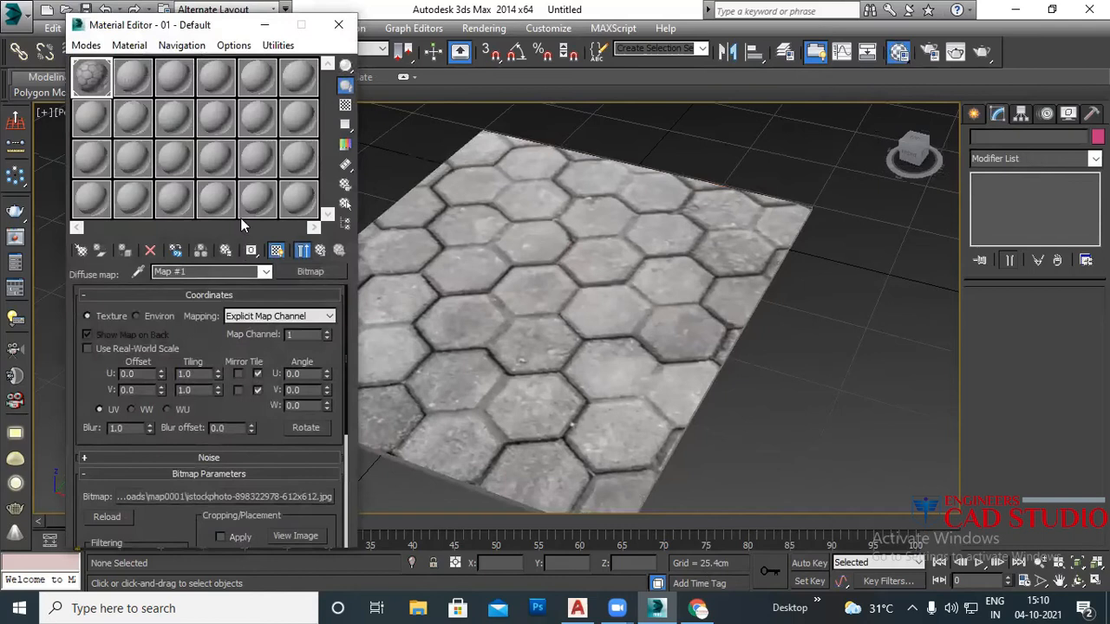
pyautogui.click(345, 105)
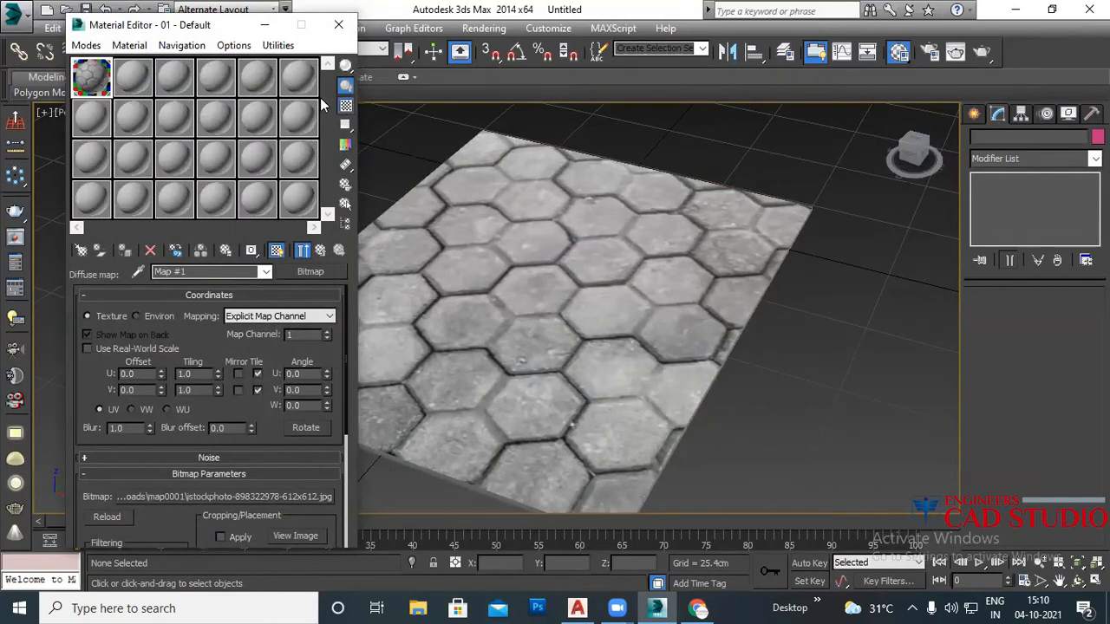
pyautogui.doubleClick(91, 77)
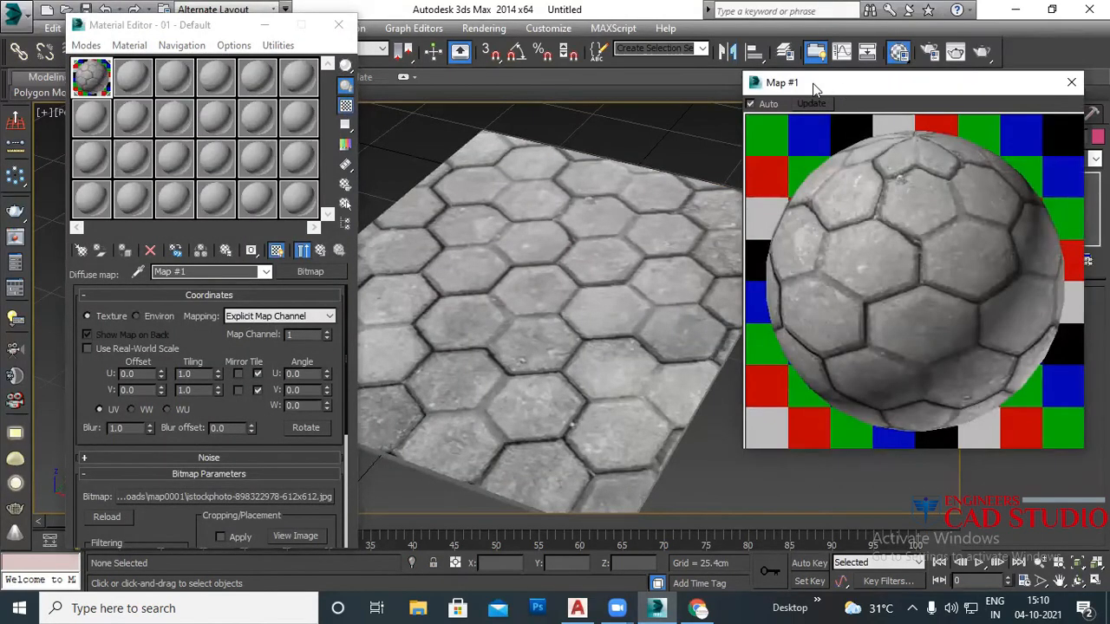
pyautogui.moveTo(813, 85); pyautogui.dragTo(521, 123)
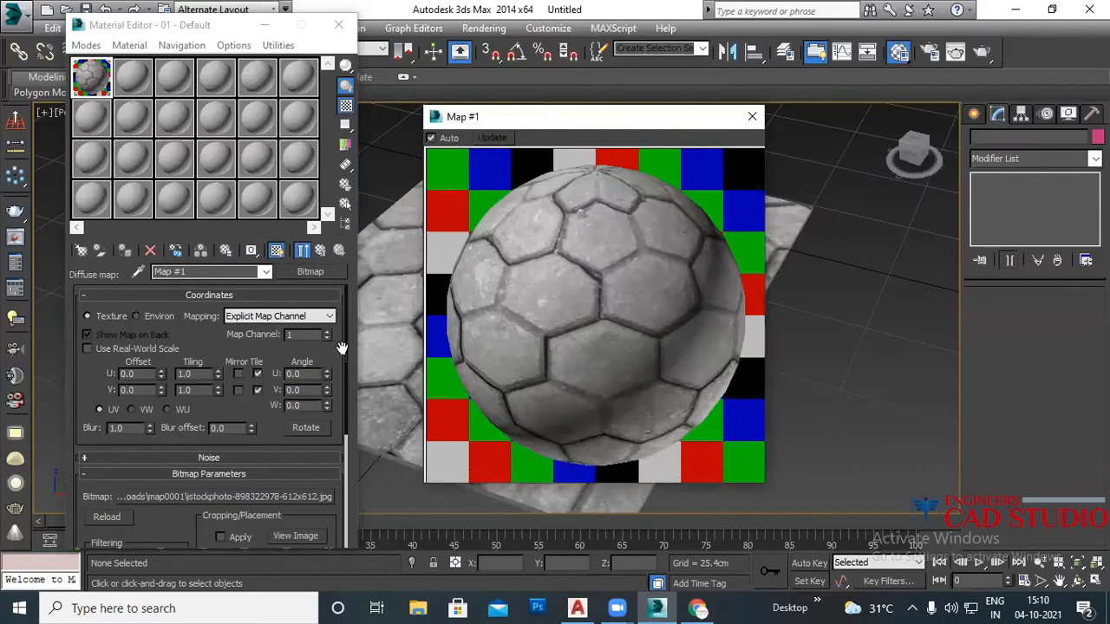
# Step: Scroll the Map #1 panel to its Bitmap Parameters and nudge the preview window right
pyautogui.moveTo(345, 351); pyautogui.dragTo(358, 397)
pyautogui.moveTo(354, 434); pyautogui.dragTo(351, 539)
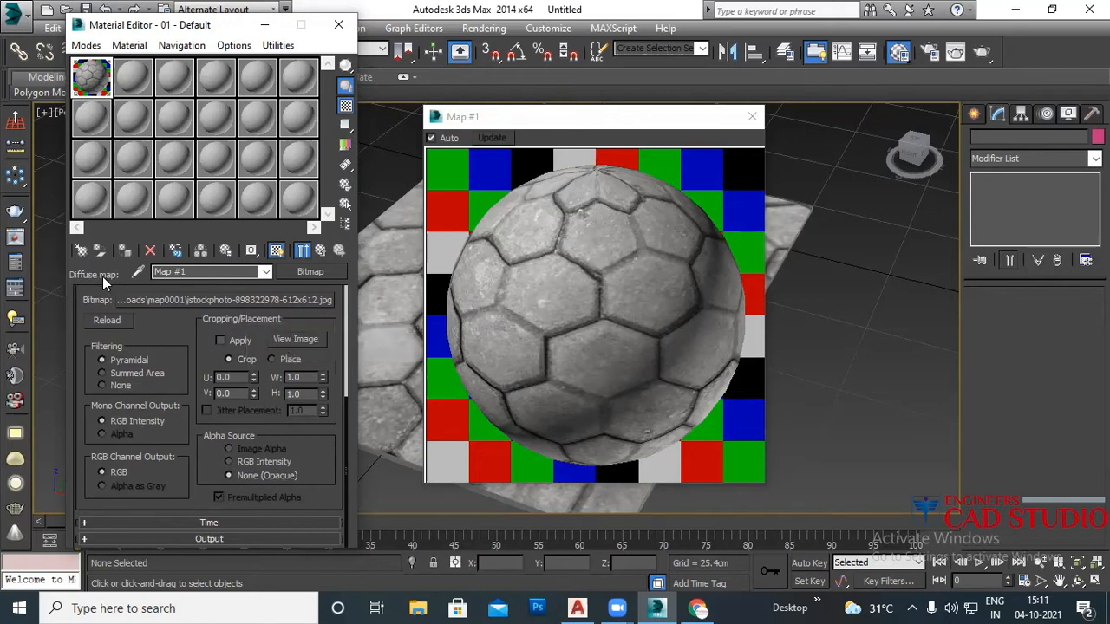
pyautogui.moveTo(346, 415); pyautogui.dragTo(355, 257)
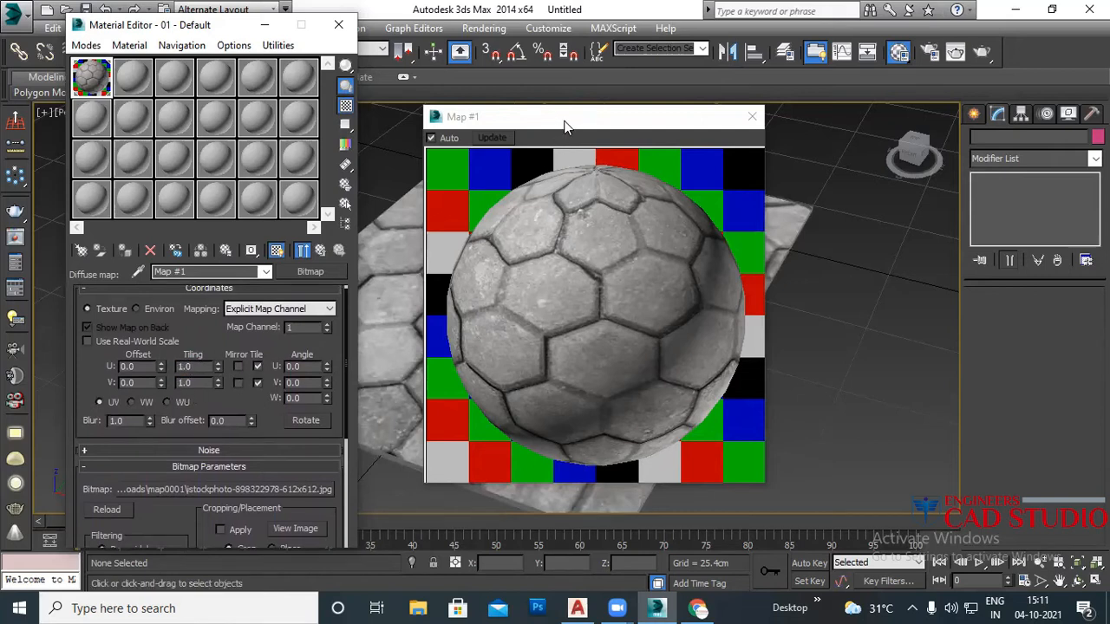
pyautogui.moveTo(564, 126); pyautogui.dragTo(577, 126)
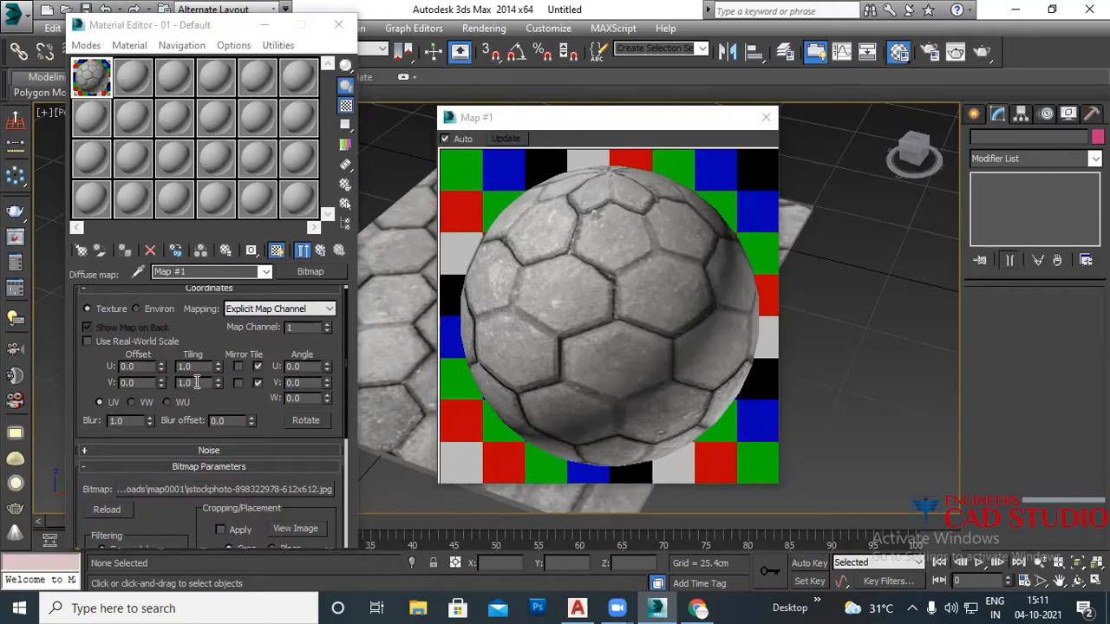
pyautogui.moveTo(256, 430); pyautogui.dragTo(271, 309)
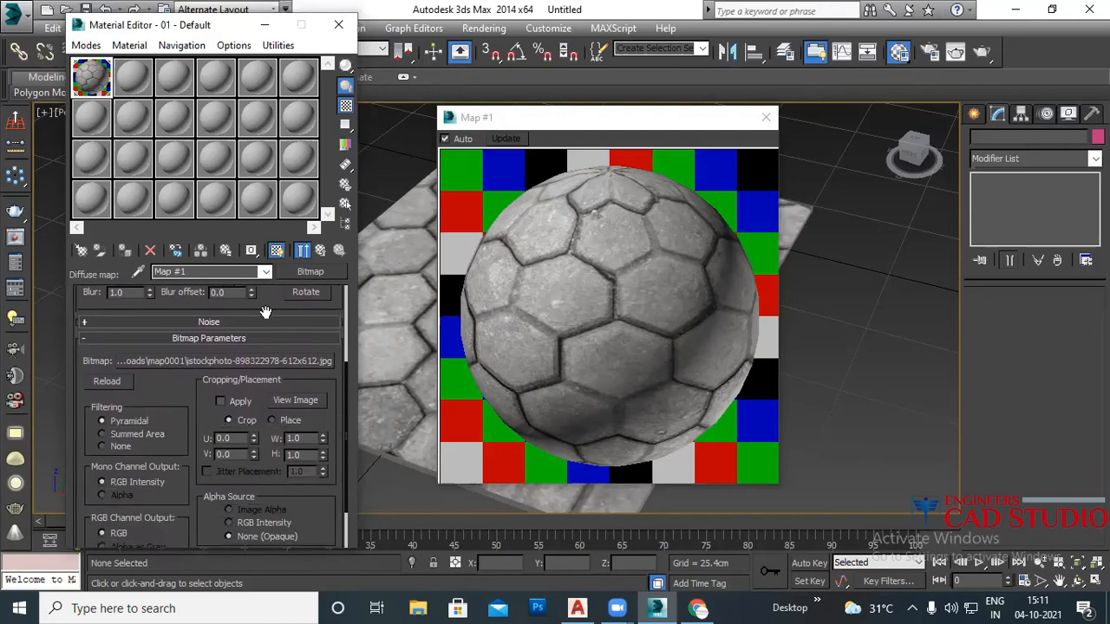
# Step: View and close the tile bitmap's cropping image, then expand and collapse Map #1's Output rollout
pyautogui.click(285, 400)
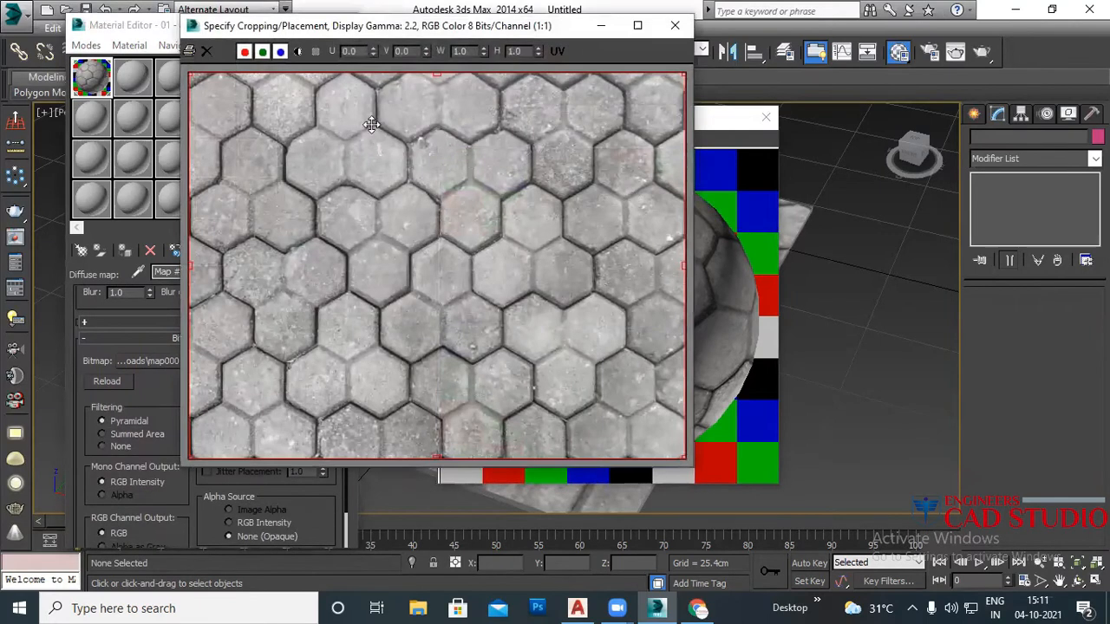
pyautogui.click(675, 25)
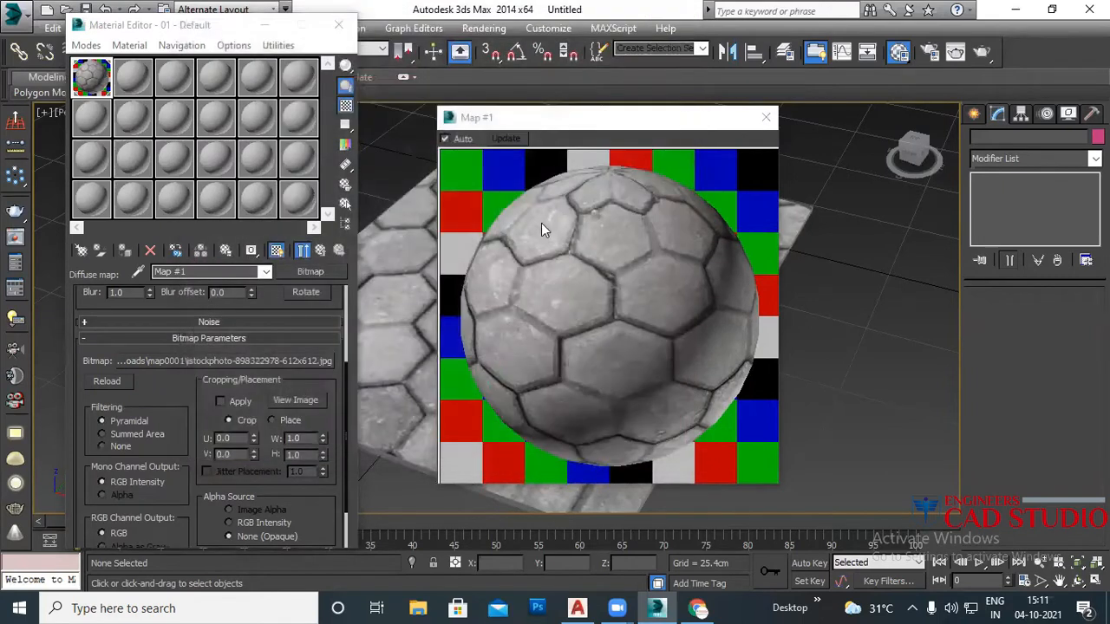
pyautogui.moveTo(200, 411); pyautogui.dragTo(183, 341)
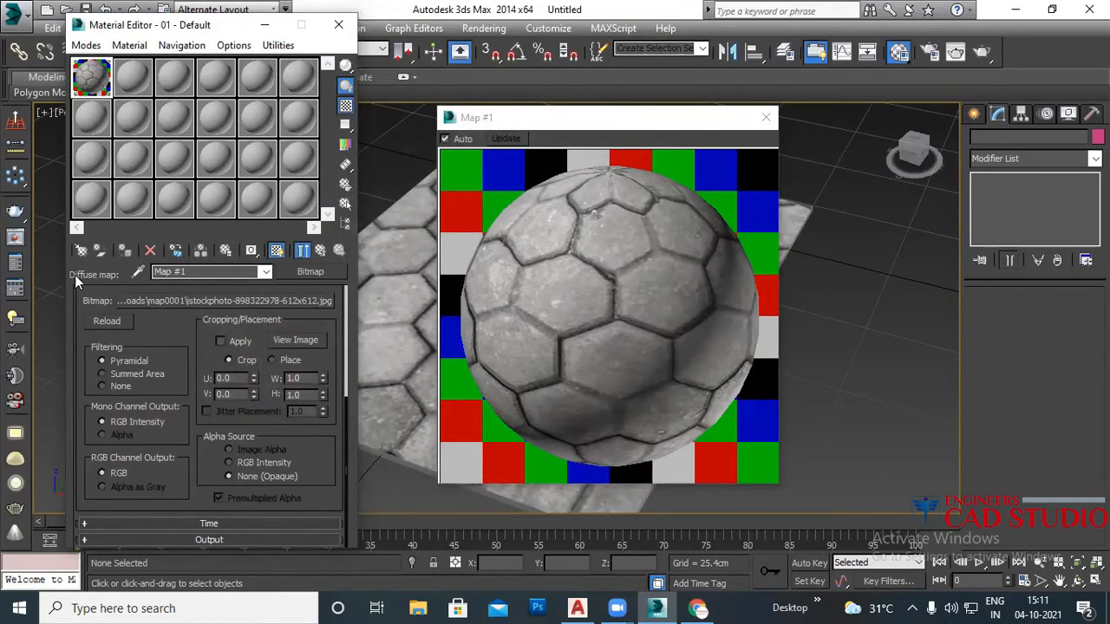
pyautogui.moveTo(178, 453); pyautogui.dragTo(182, 400)
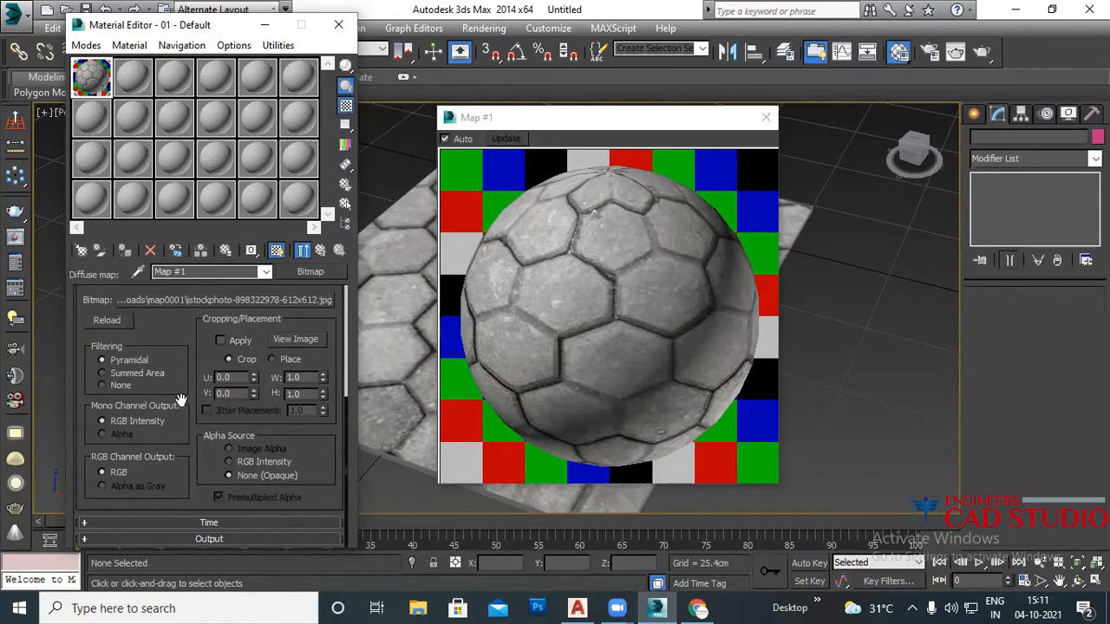
pyautogui.click(194, 538)
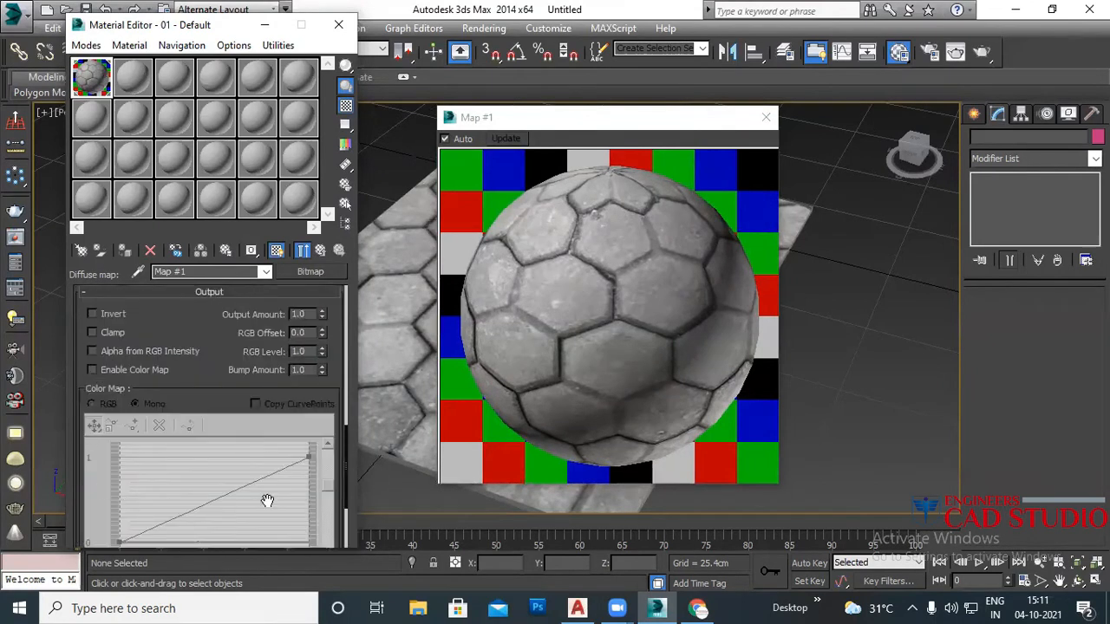
pyautogui.click(234, 293)
pyautogui.moveTo(144, 315); pyautogui.dragTo(177, 455)
# Step: Go up to the 01 - Default material and rename it to lock
pyautogui.click(266, 272)
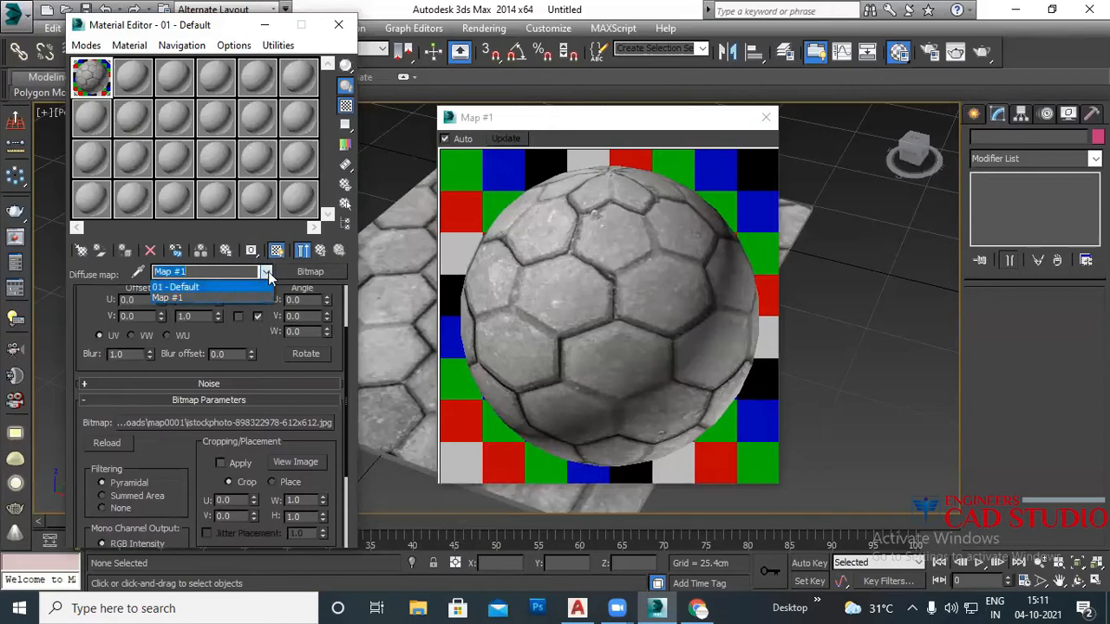
pyautogui.click(268, 272)
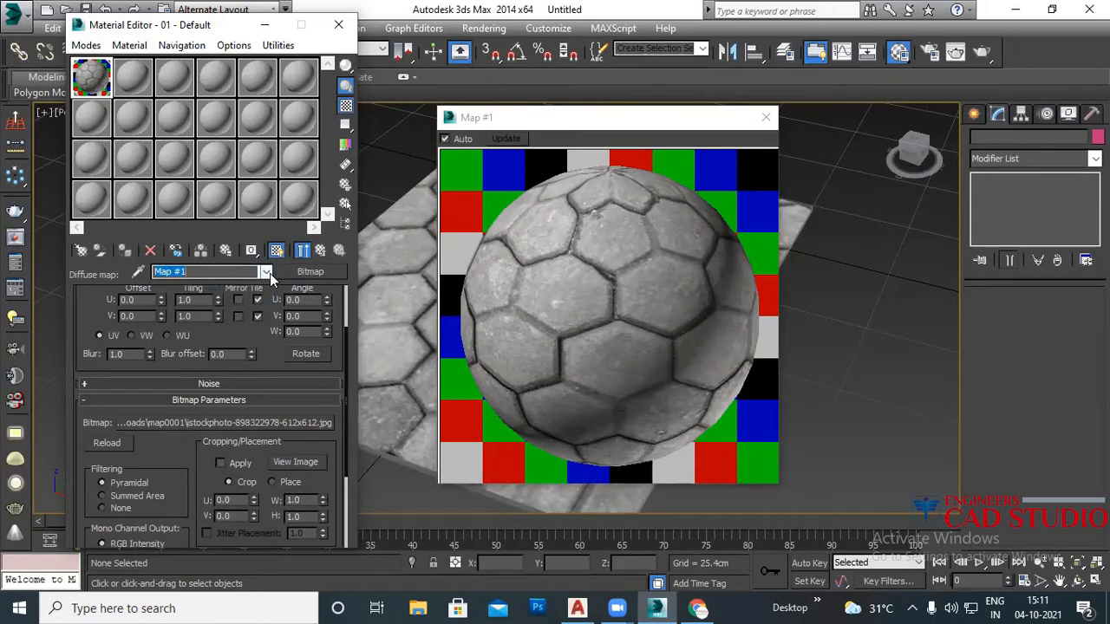
pyautogui.click(268, 273)
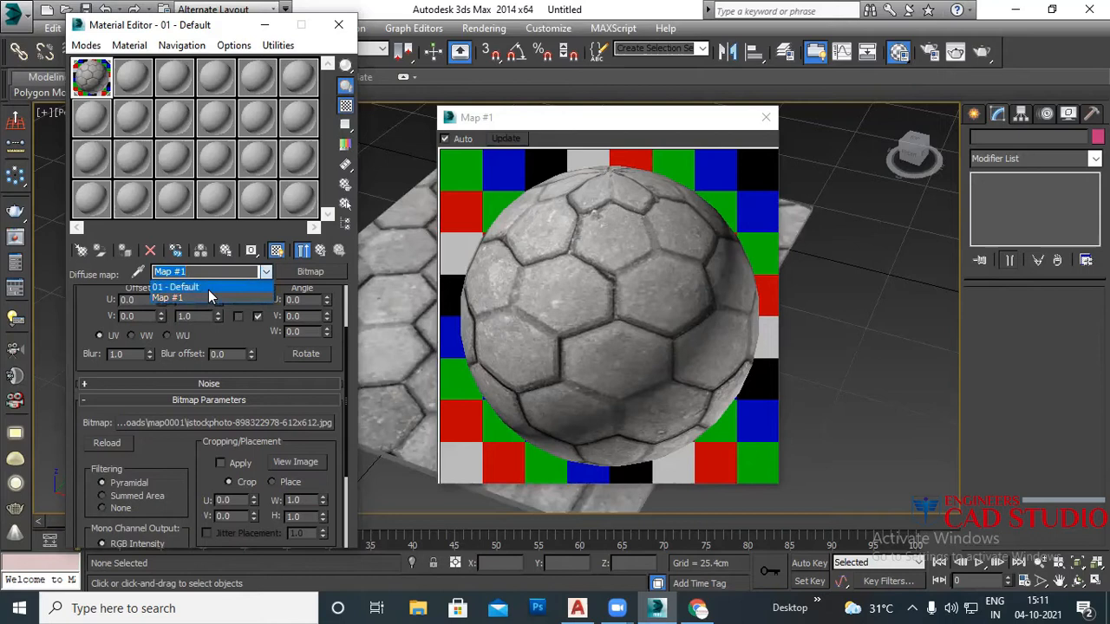
pyautogui.click(209, 289)
pyautogui.moveTo(181, 272); pyautogui.dragTo(140, 273)
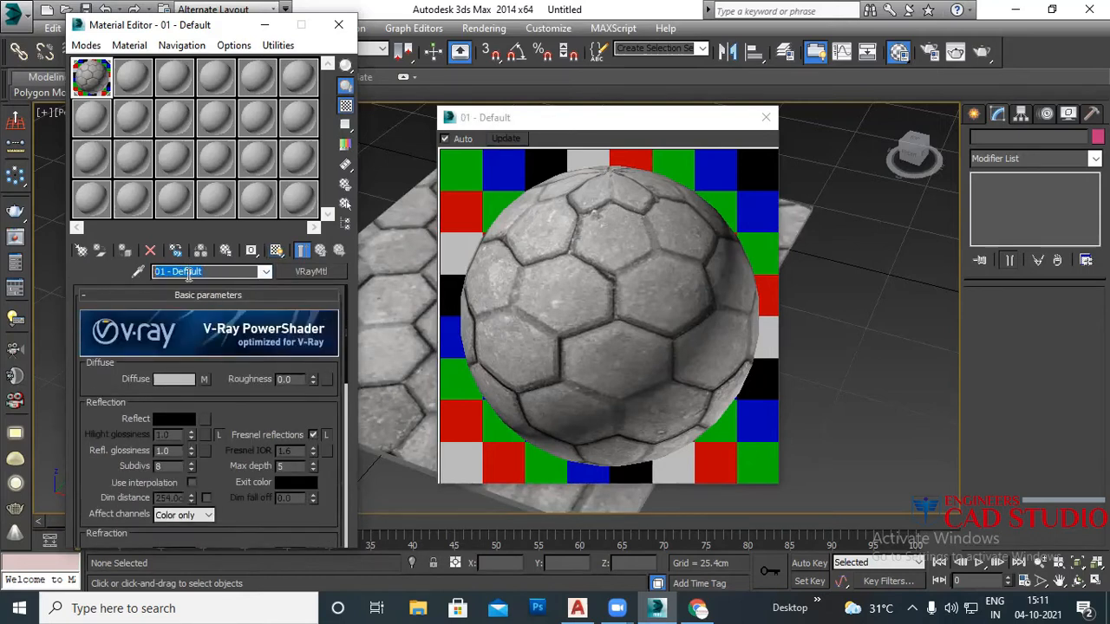
pyautogui.write('lock')
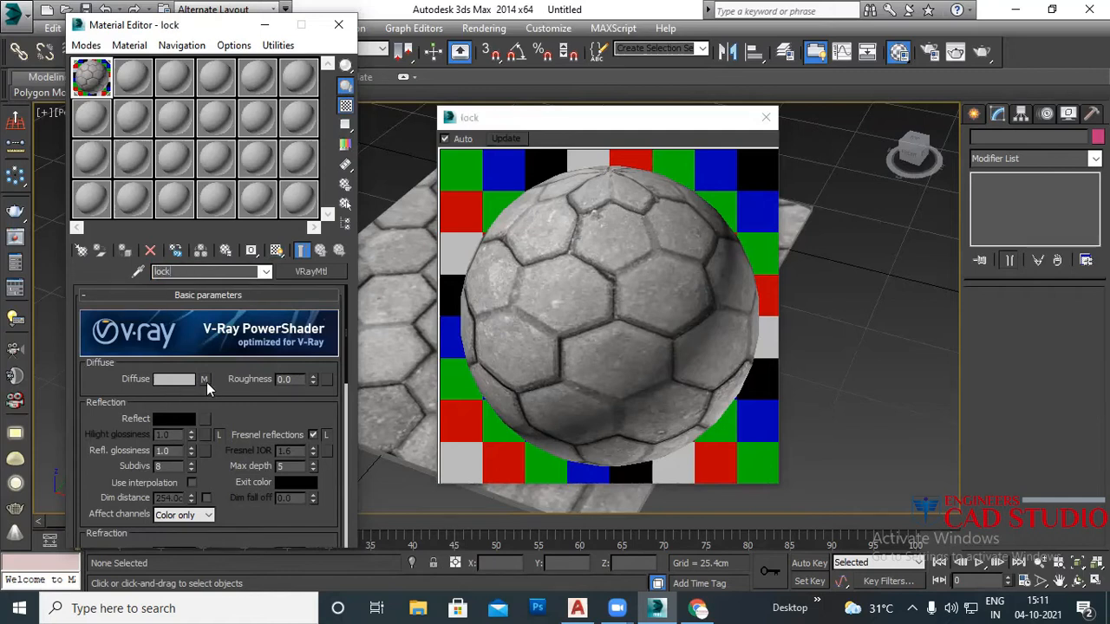
# Step: Reopen the lock material's diffuse bitmap Map #1
pyautogui.click(205, 382)
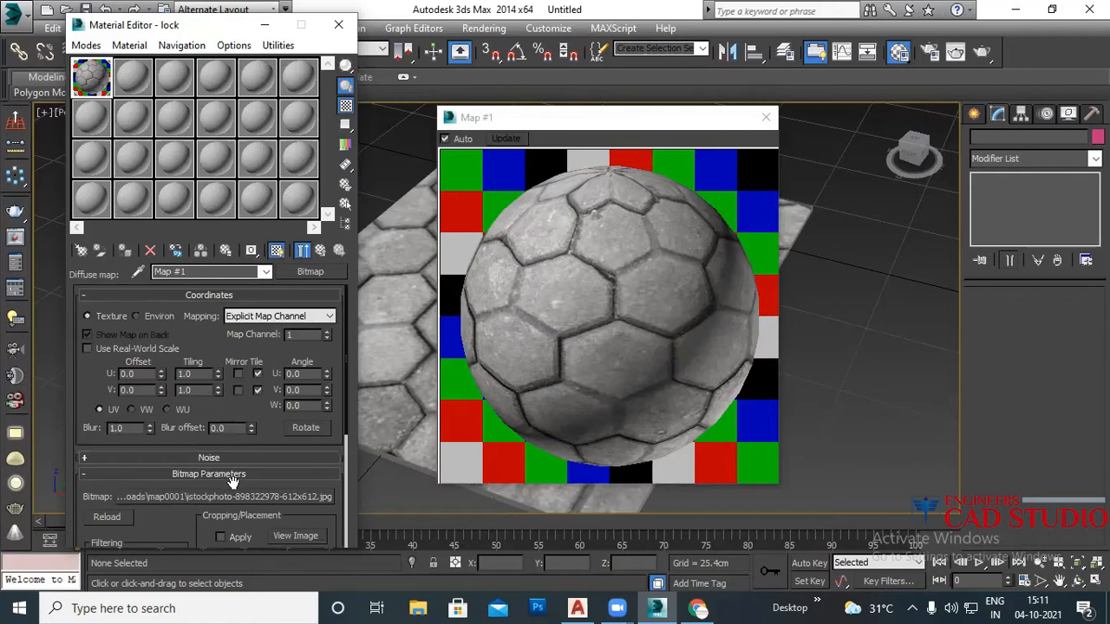
pyautogui.click(268, 273)
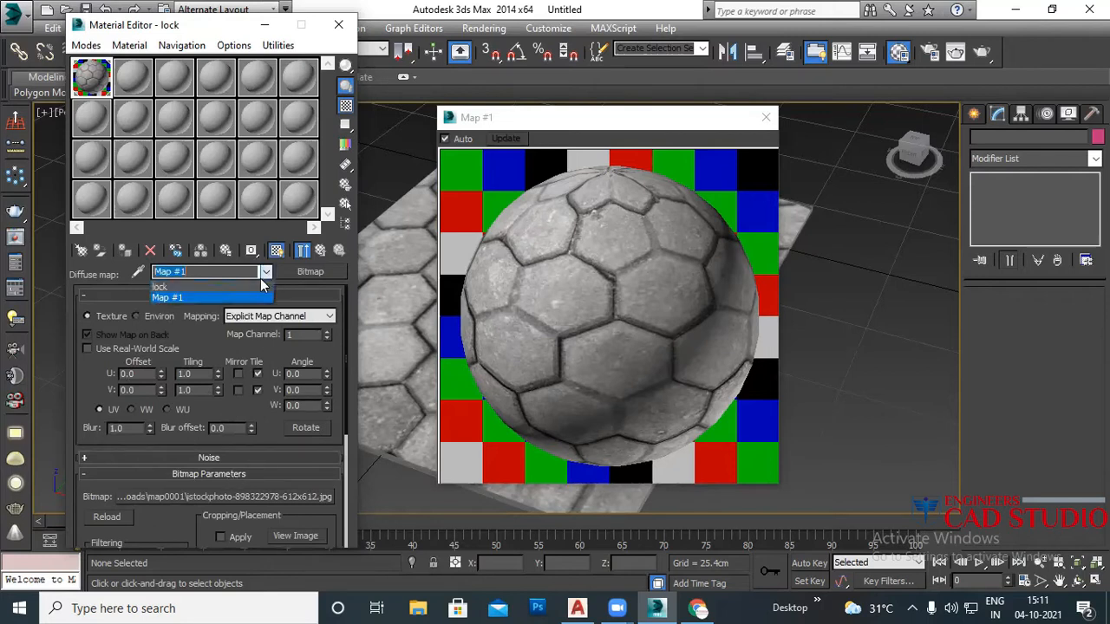
pyautogui.click(178, 288)
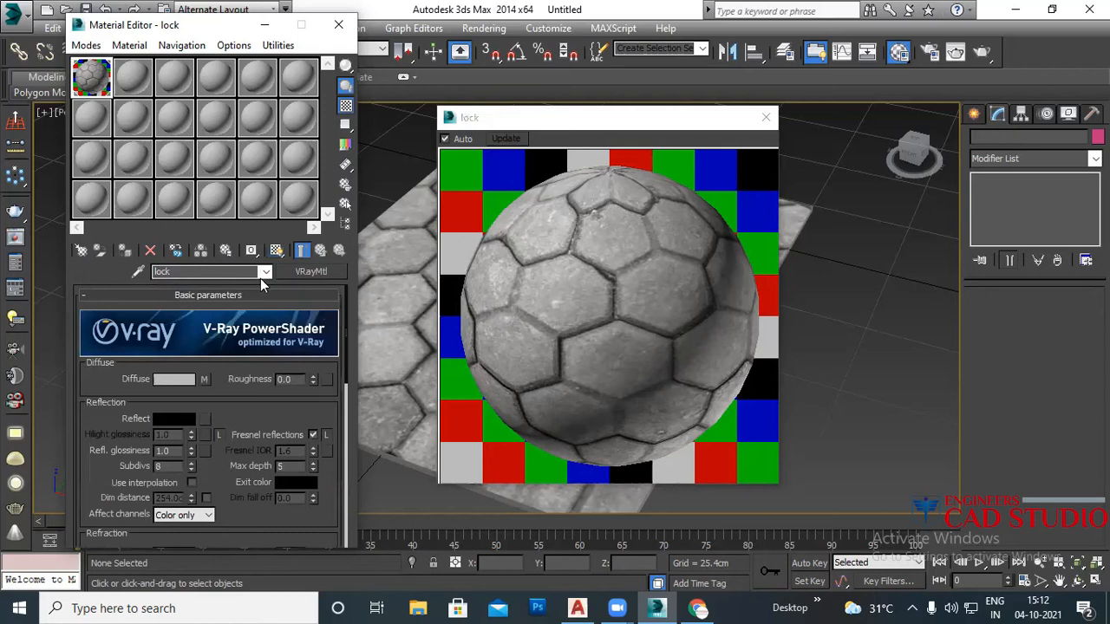
pyautogui.click(205, 380)
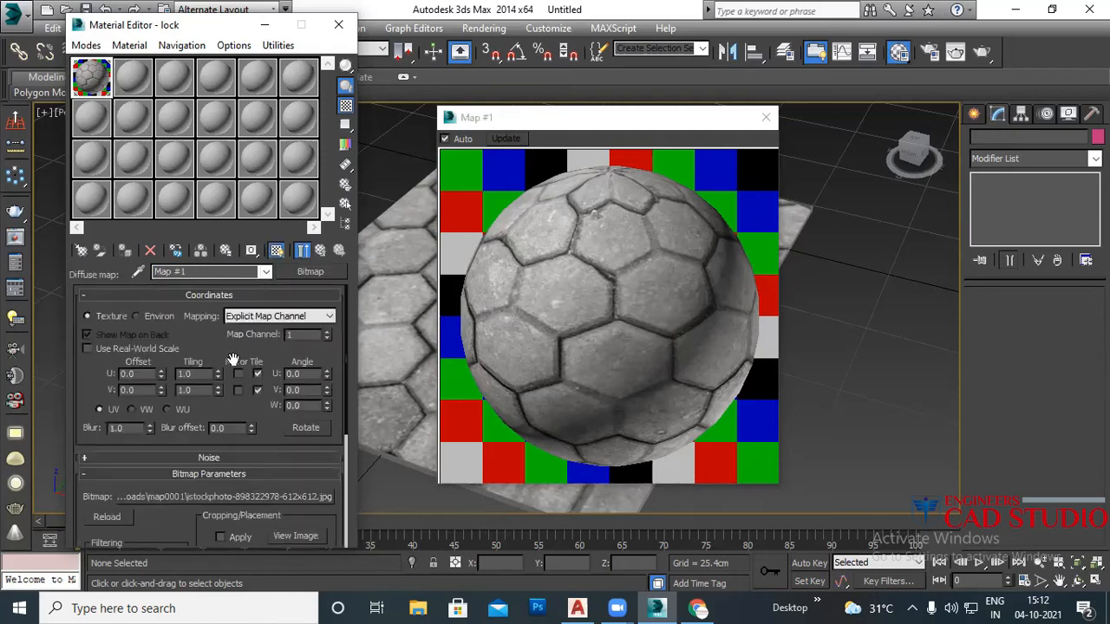
pyautogui.moveTo(227, 353); pyautogui.dragTo(229, 396)
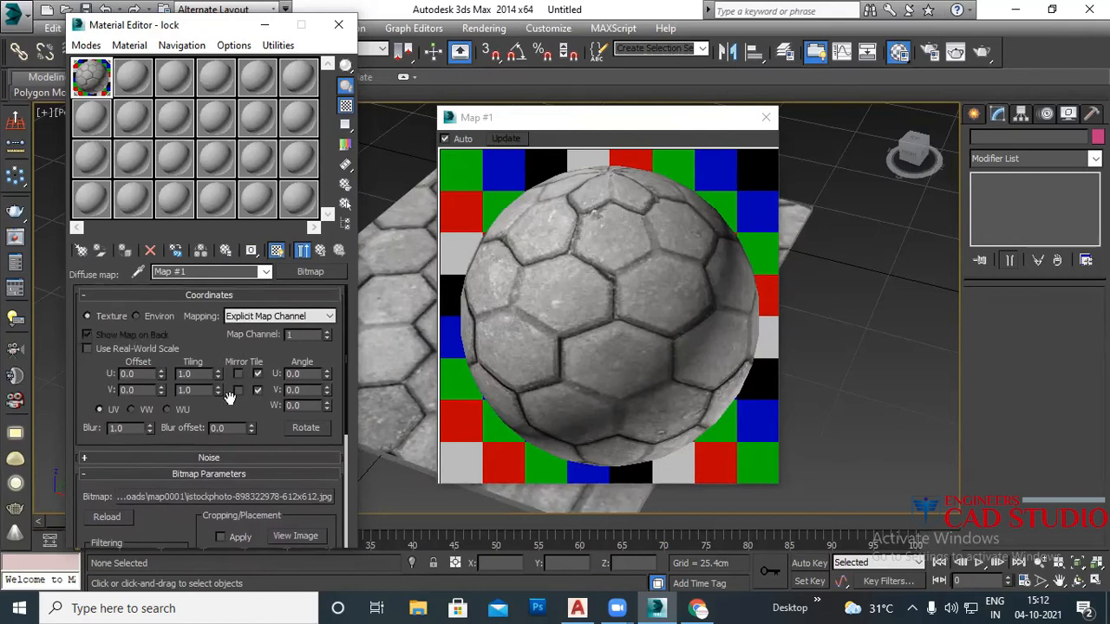
# Step: Return to the lock material and expand its Maps rollout
pyautogui.click(321, 251)
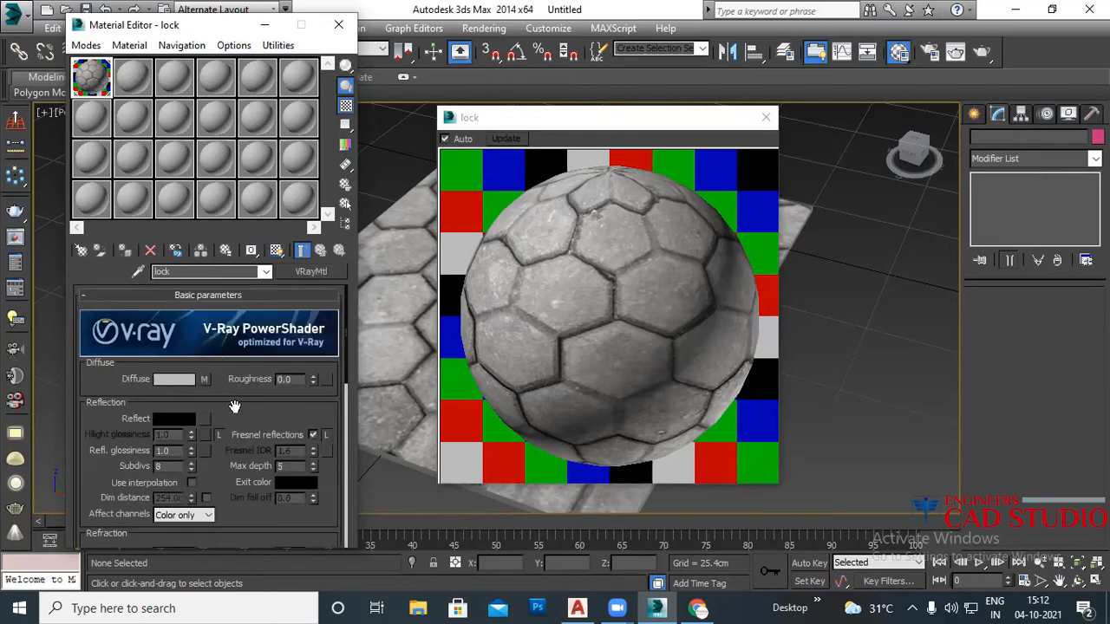
pyautogui.scroll(-3, 234, 405)
pyautogui.scroll(-3, 236, 447)
pyautogui.scroll(-5, 245, 414)
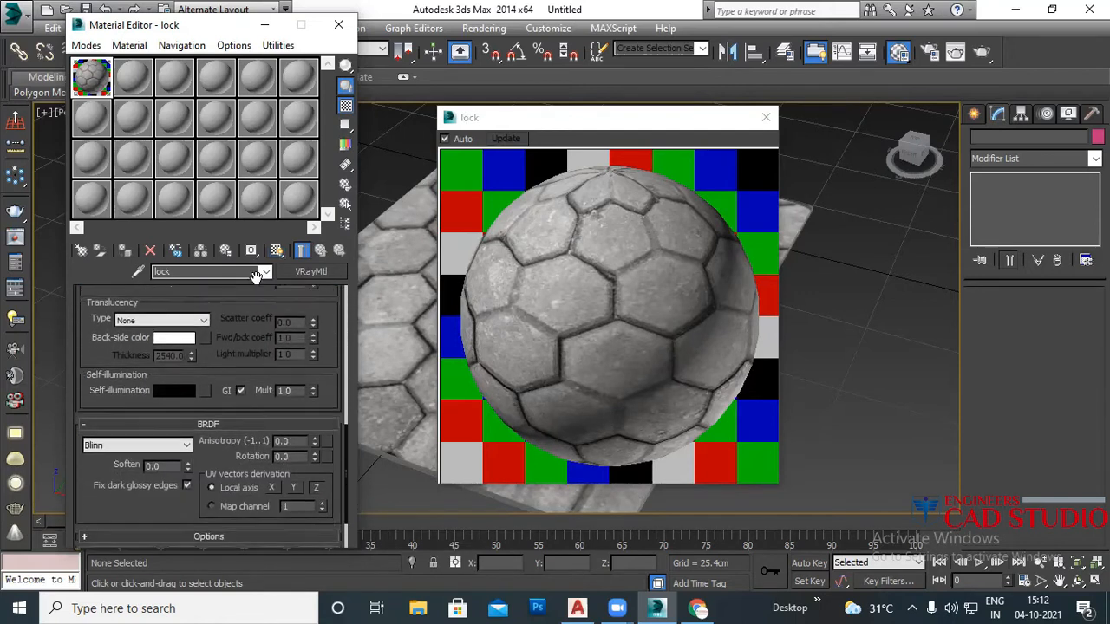
pyautogui.scroll(-2, 201, 485)
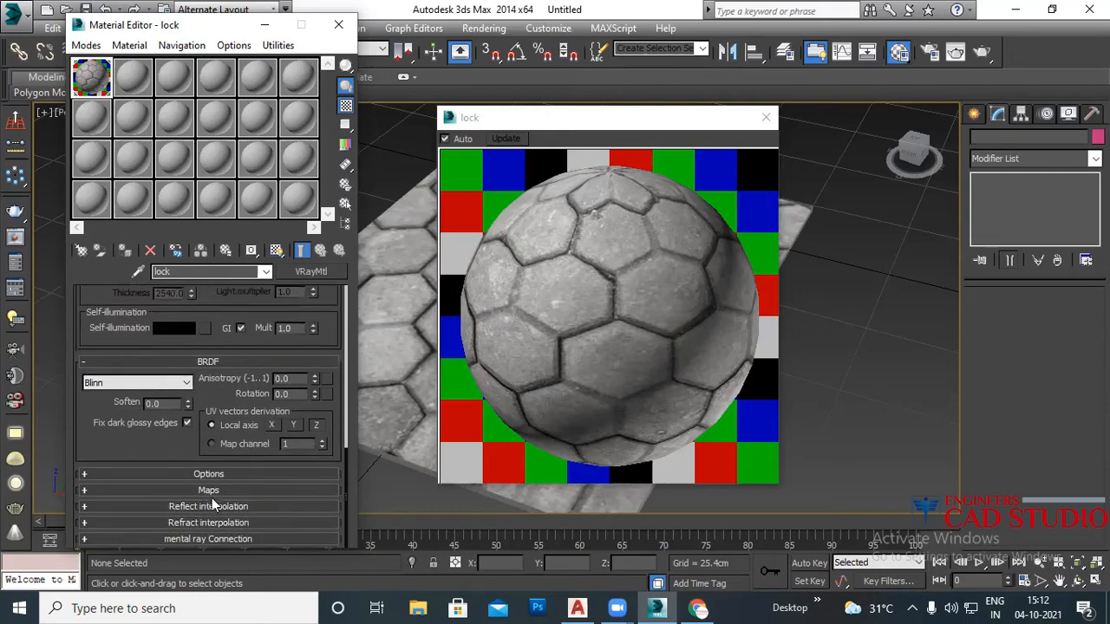
pyautogui.click(86, 491)
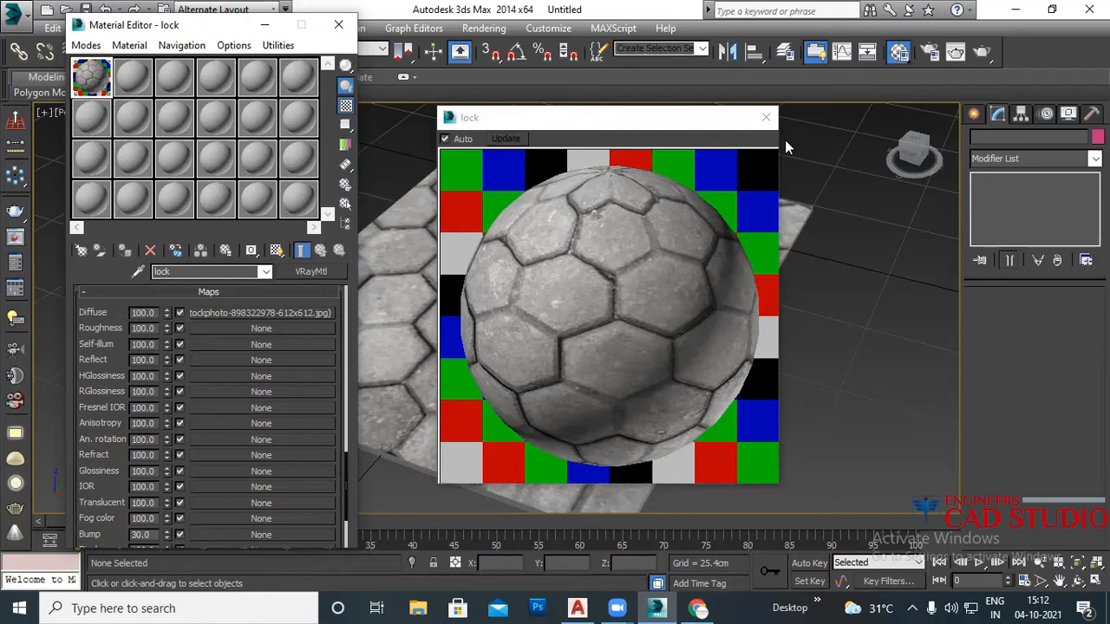
# Step: Close the lock preview and Material Editor, then select the Box001 floor
pyautogui.click(766, 118)
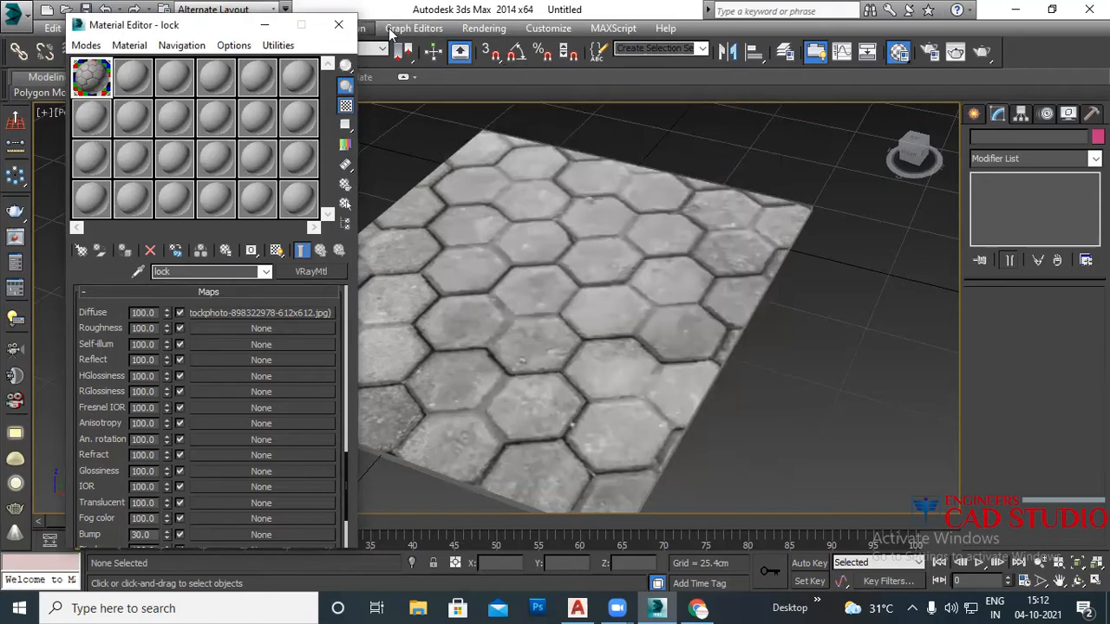
pyautogui.click(338, 25)
pyautogui.click(527, 291)
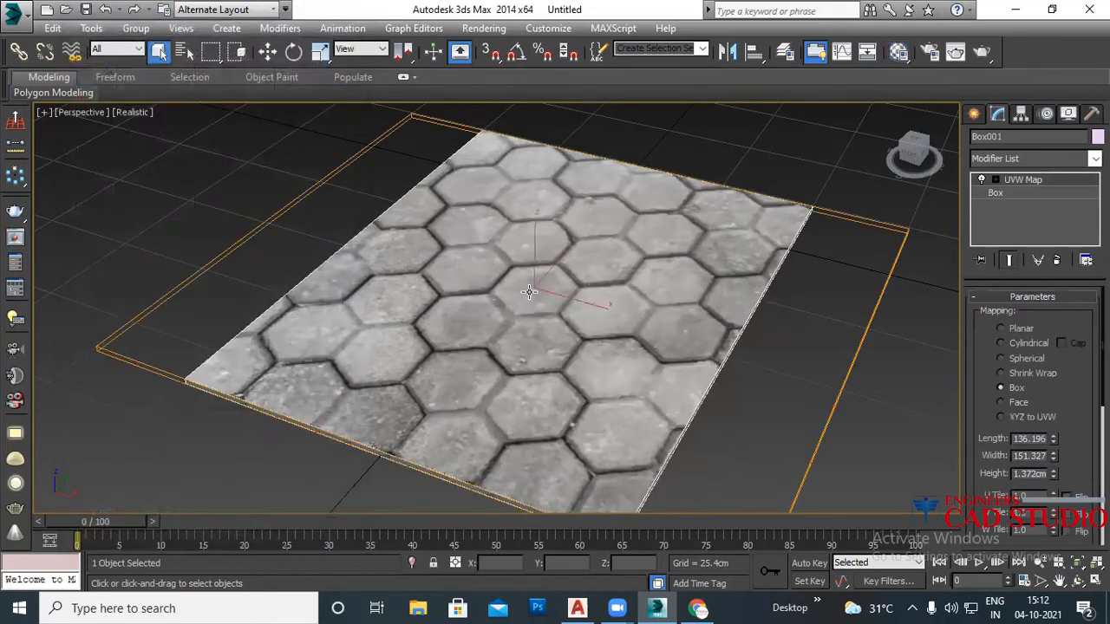
# Step: Delete Box001, then try the recent scene CLASS15.max and cancel the save prompt
pyautogui.press('Delete')
pyautogui.scroll(-5, 241, 362)
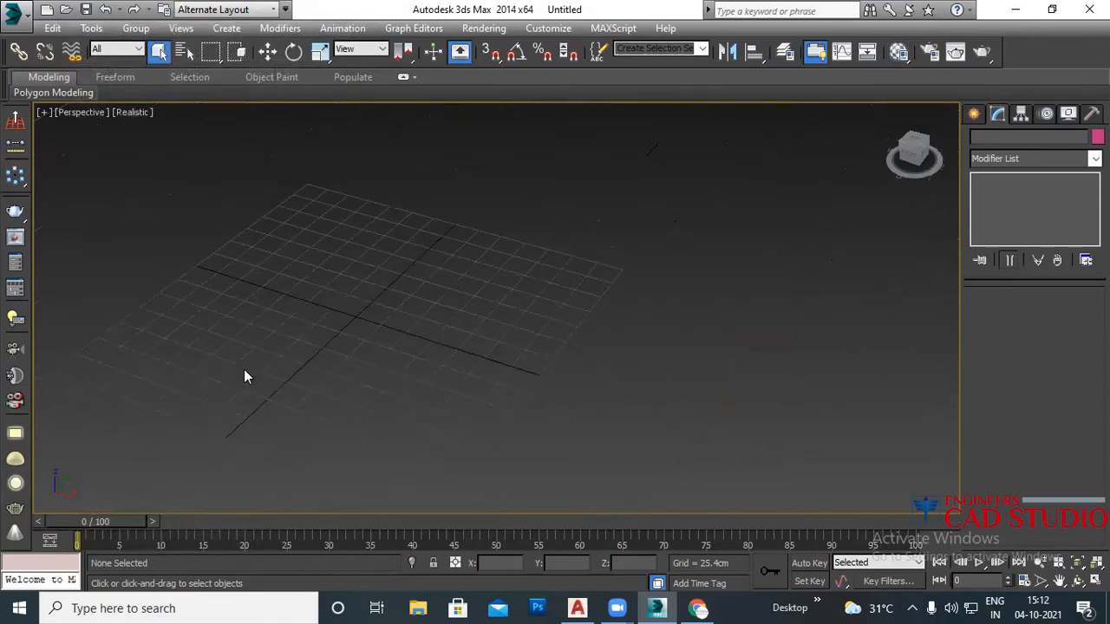
pyautogui.click(29, 21)
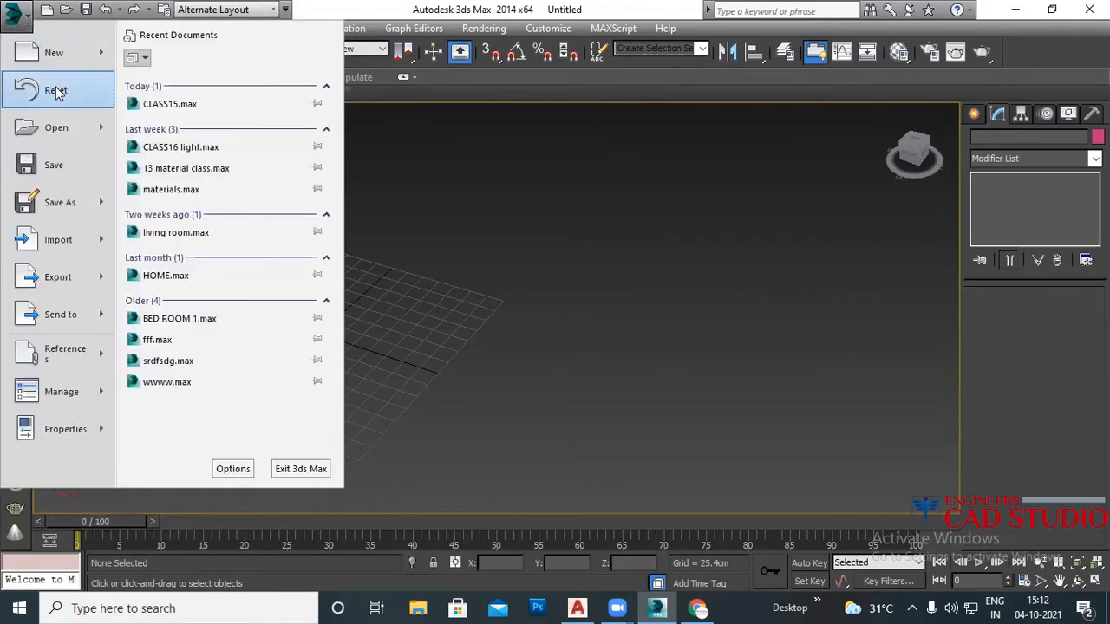
pyautogui.click(163, 106)
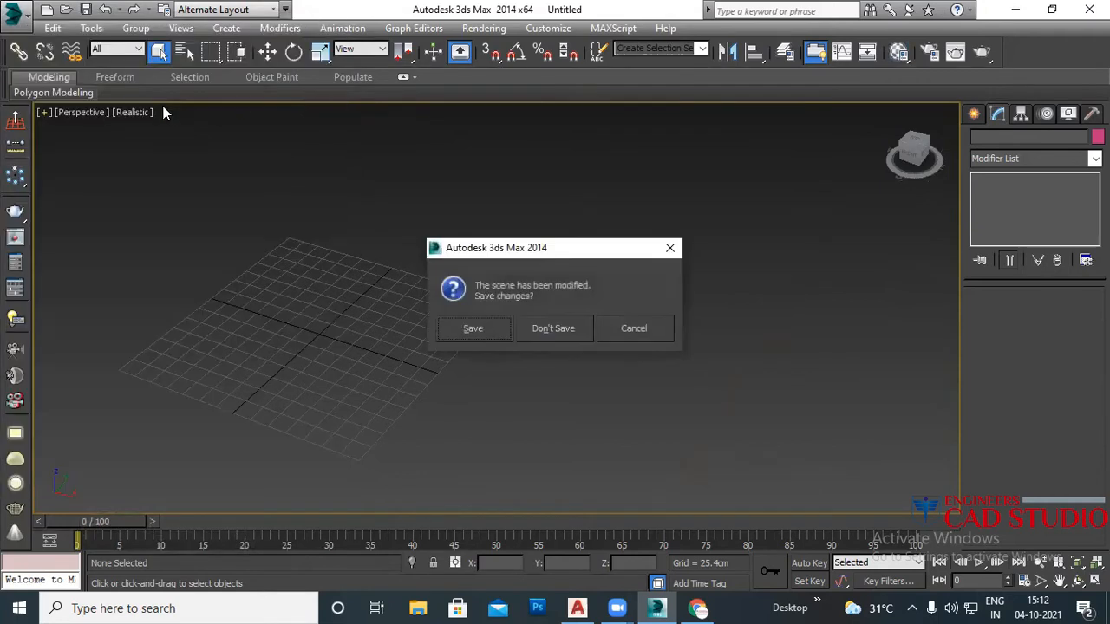
pyautogui.click(655, 328)
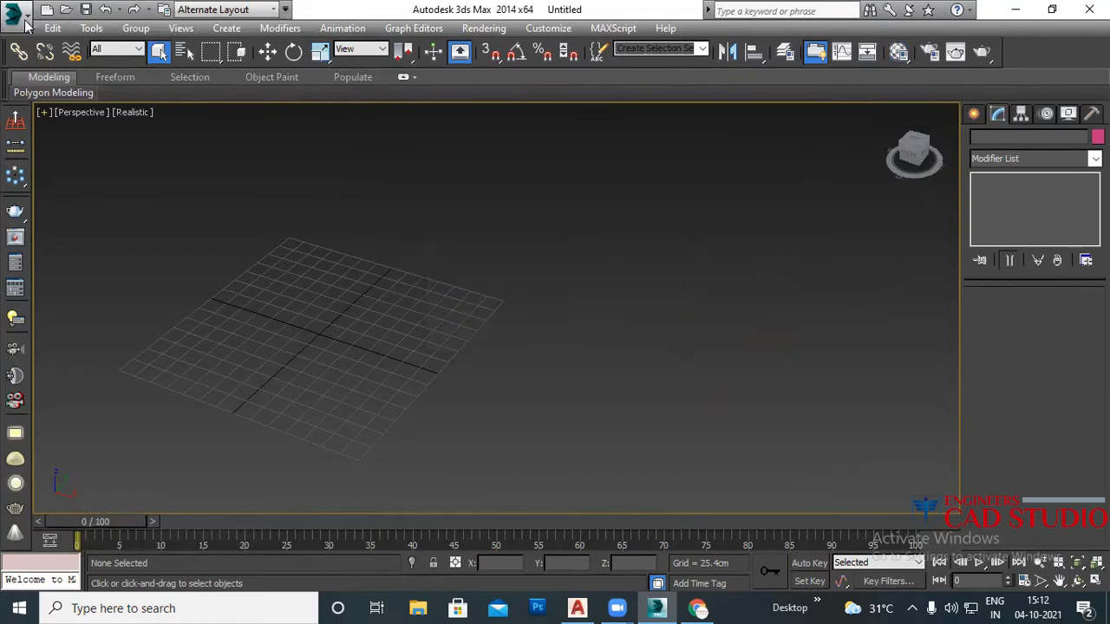
# Step: Start opening a scene file, discarding unsaved changes
pyautogui.click(27, 19)
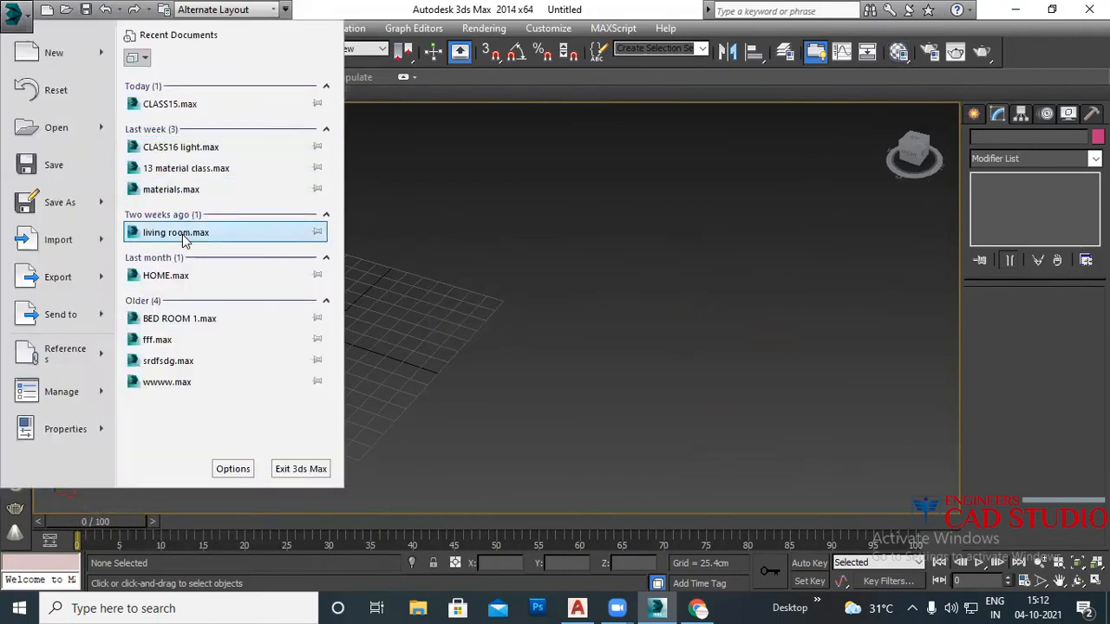
pyautogui.click(81, 132)
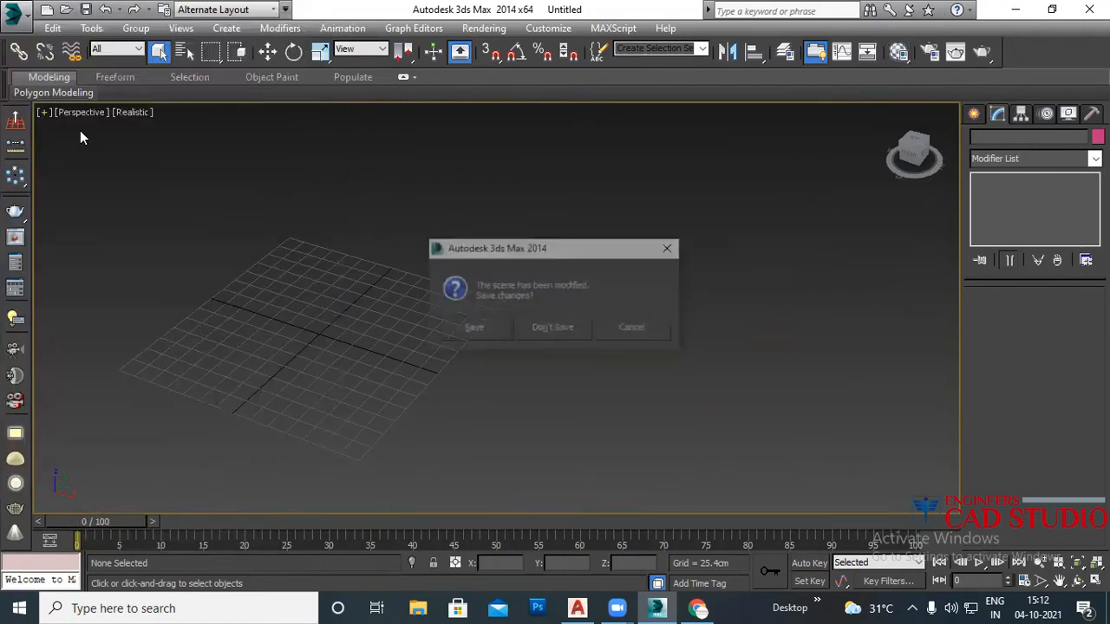
pyautogui.click(558, 330)
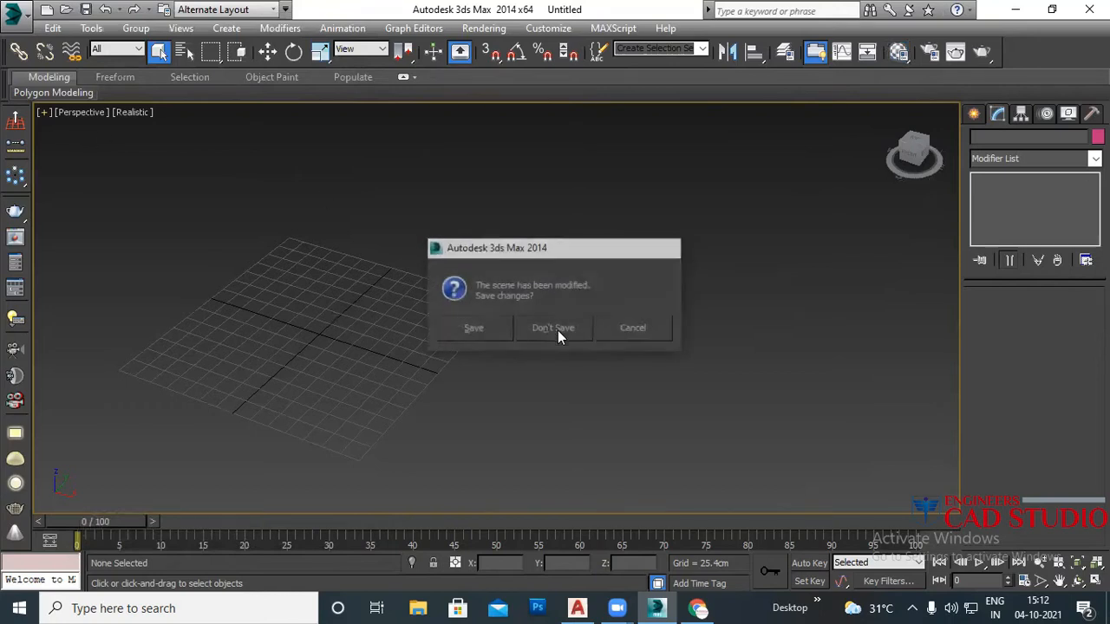
# Step: Browse Local Disk D: and E: under This PC looking for the scene
pyautogui.click(253, 288)
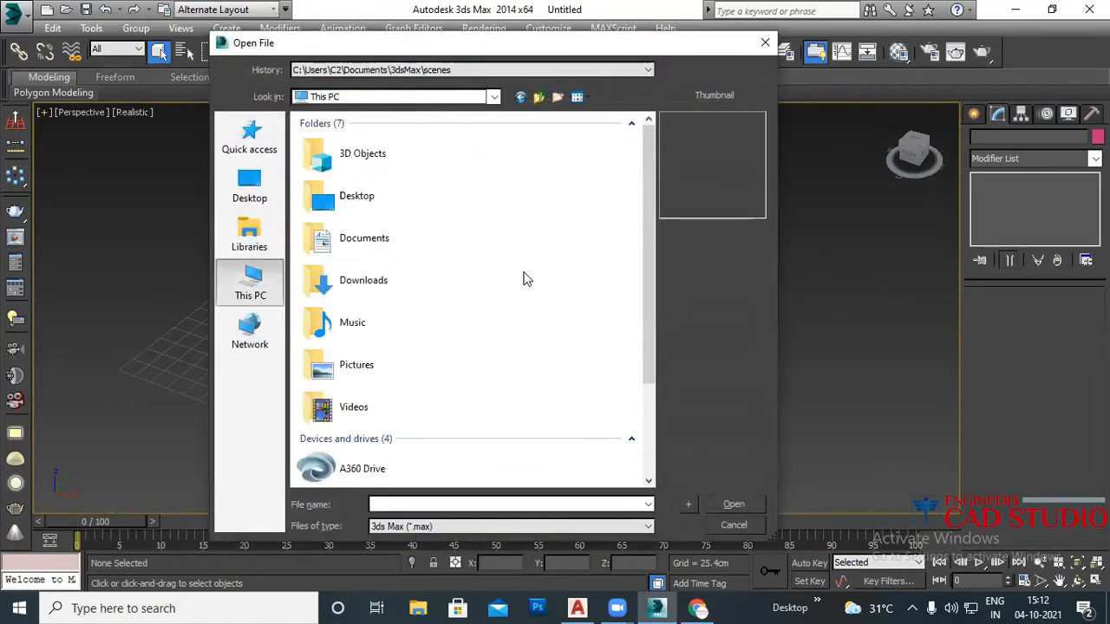
pyautogui.scroll(-3, 469, 303)
pyautogui.doubleClick(371, 431)
pyautogui.scroll(-5, 408, 347)
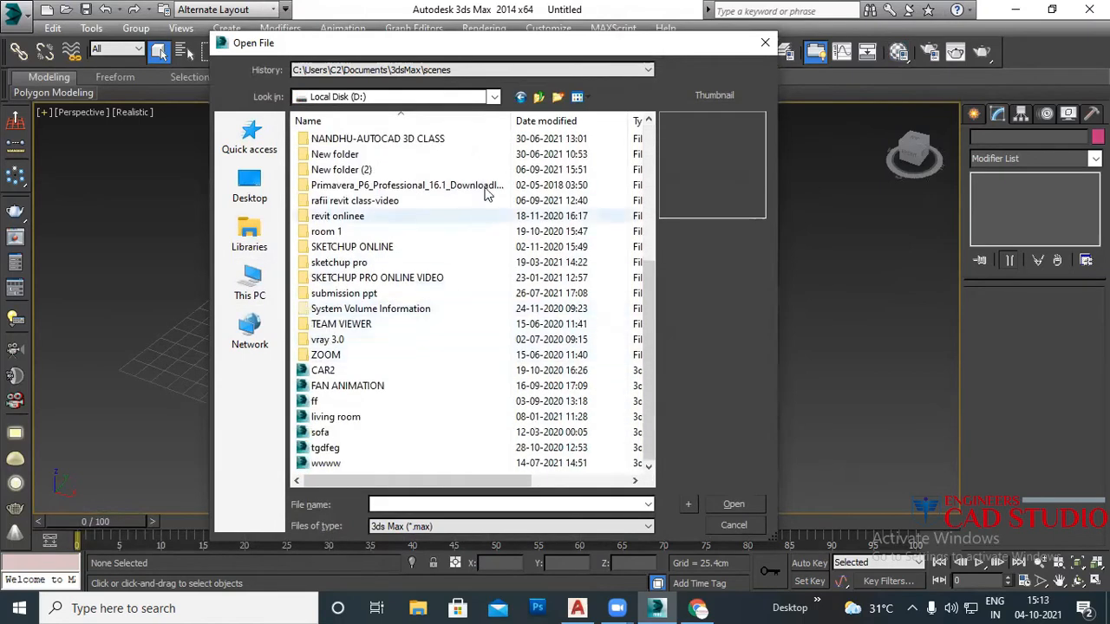
pyautogui.click(539, 97)
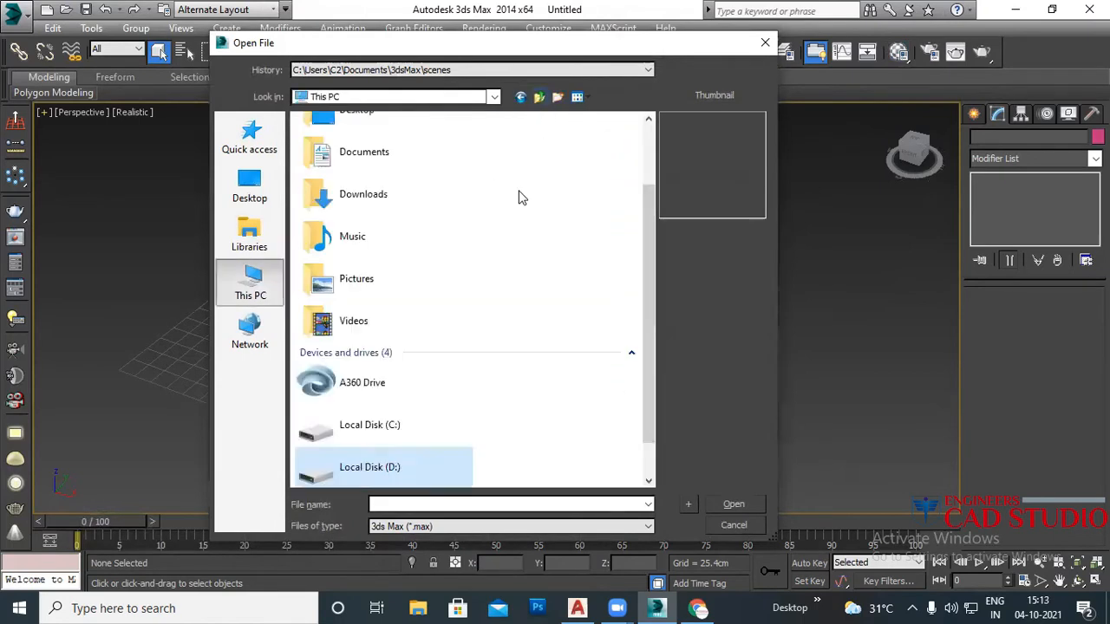
pyautogui.scroll(-1, 386, 459)
pyautogui.doubleClick(390, 451)
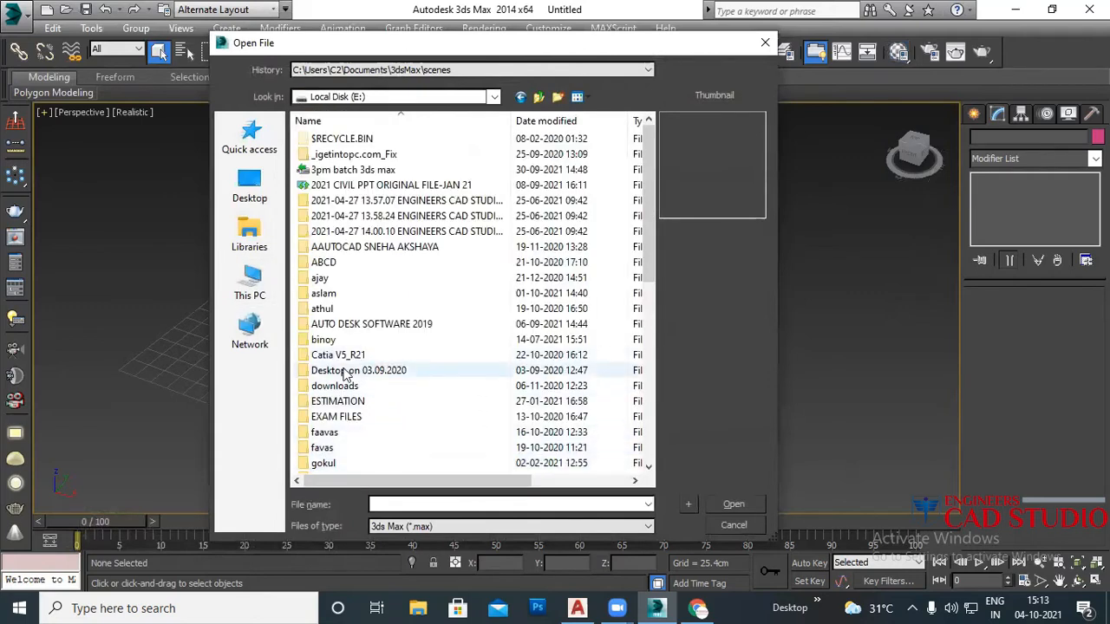
pyautogui.scroll(-2, 366, 305)
pyautogui.scroll(-5, 368, 323)
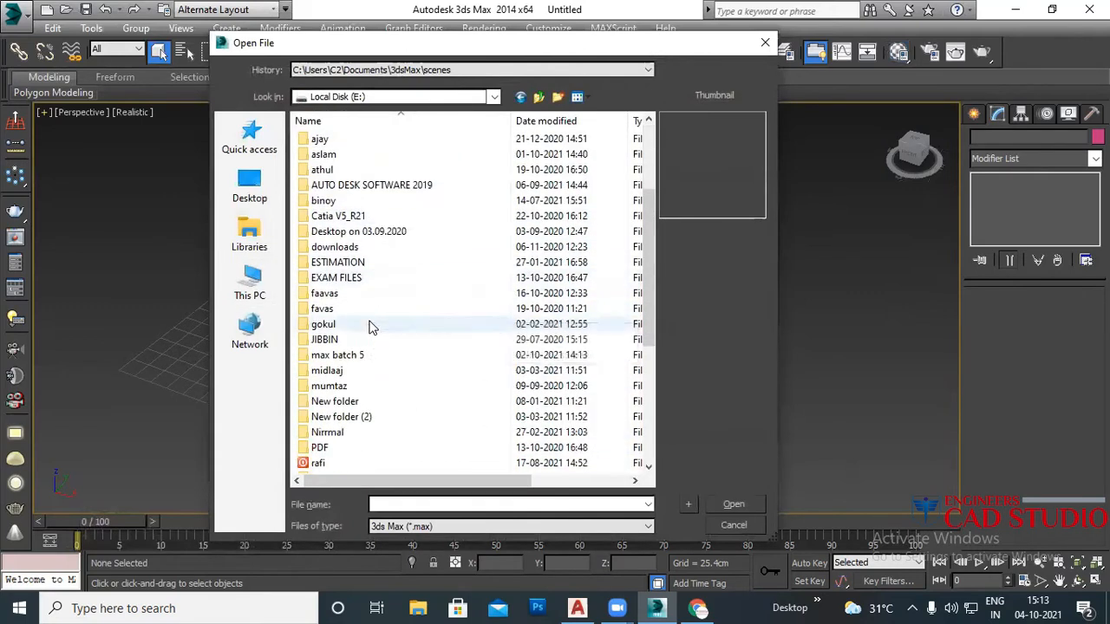
pyautogui.scroll(7, 371, 330)
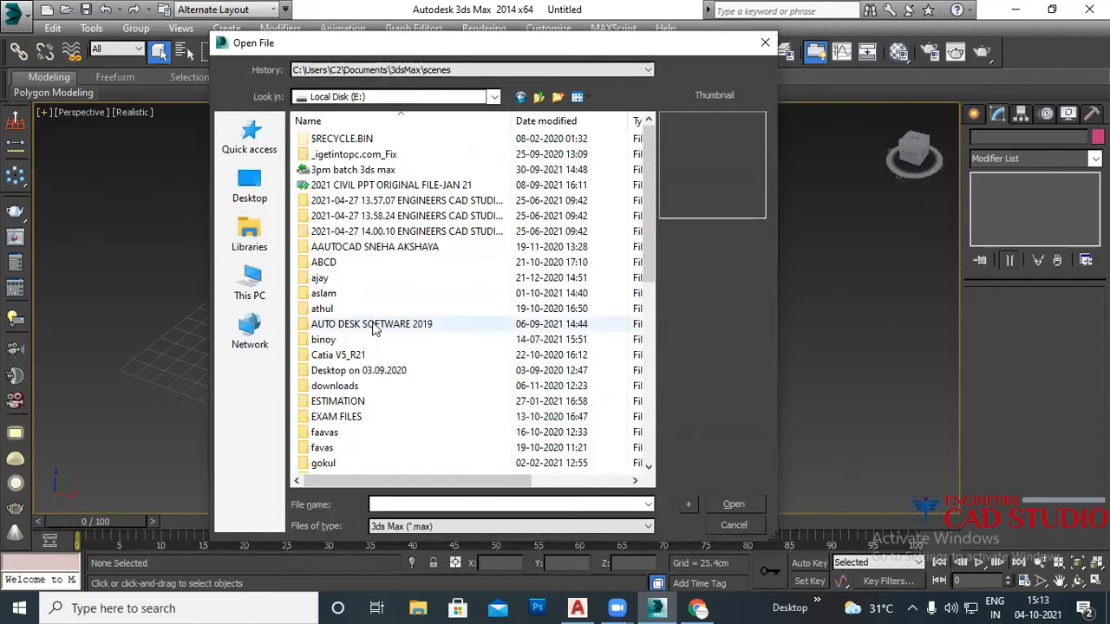
pyautogui.click(539, 96)
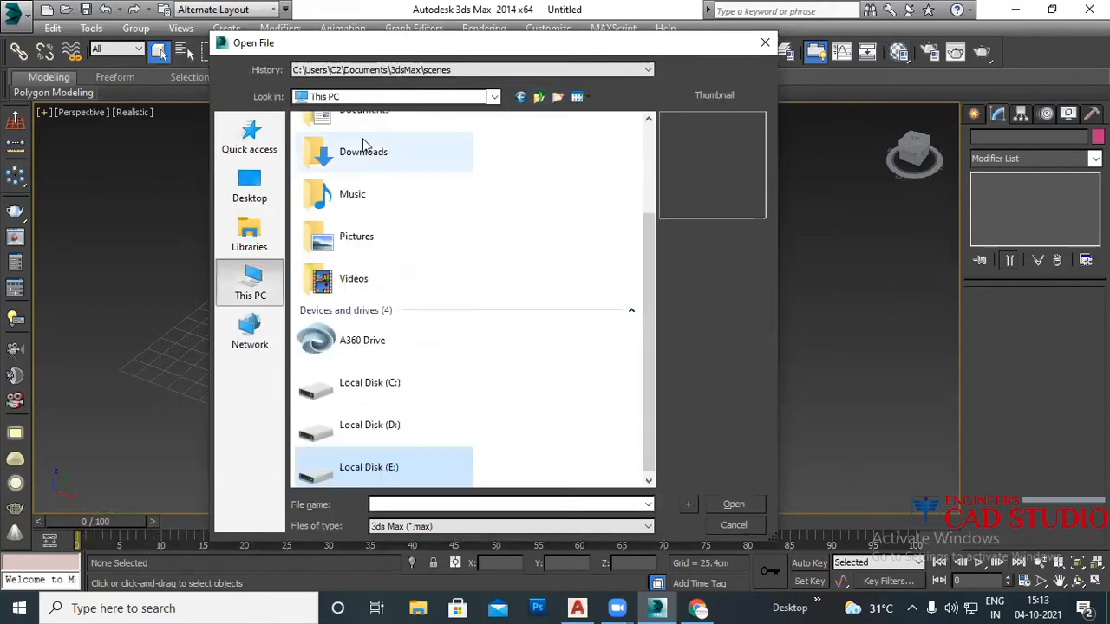
# Step: Open CLASS16 light from folder 12 on Local Disk D:
pyautogui.doubleClick(425, 436)
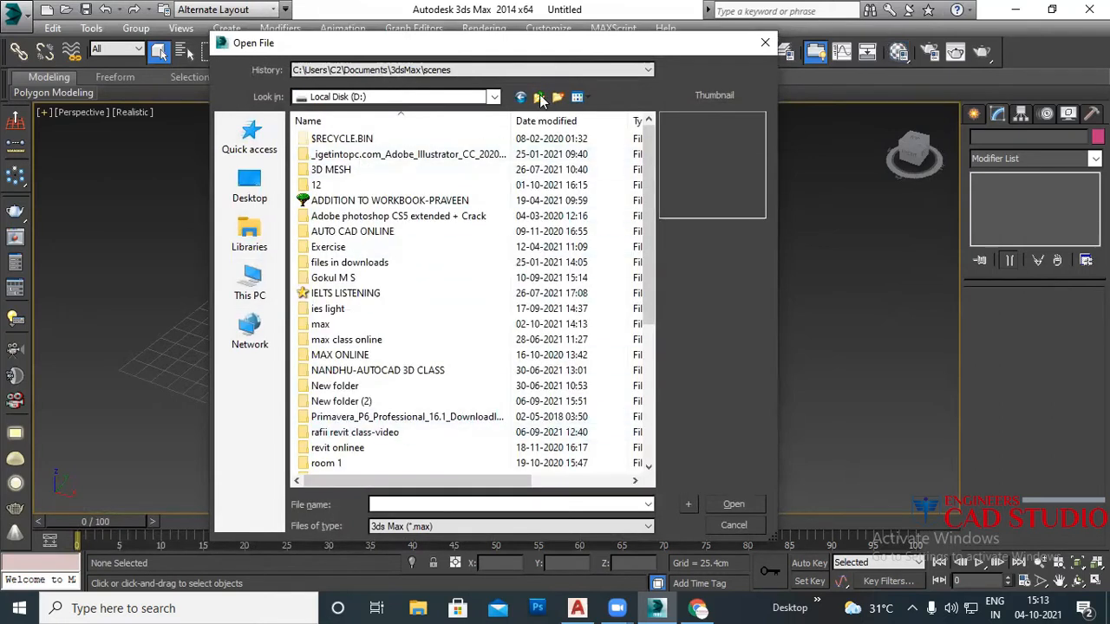
pyautogui.doubleClick(330, 184)
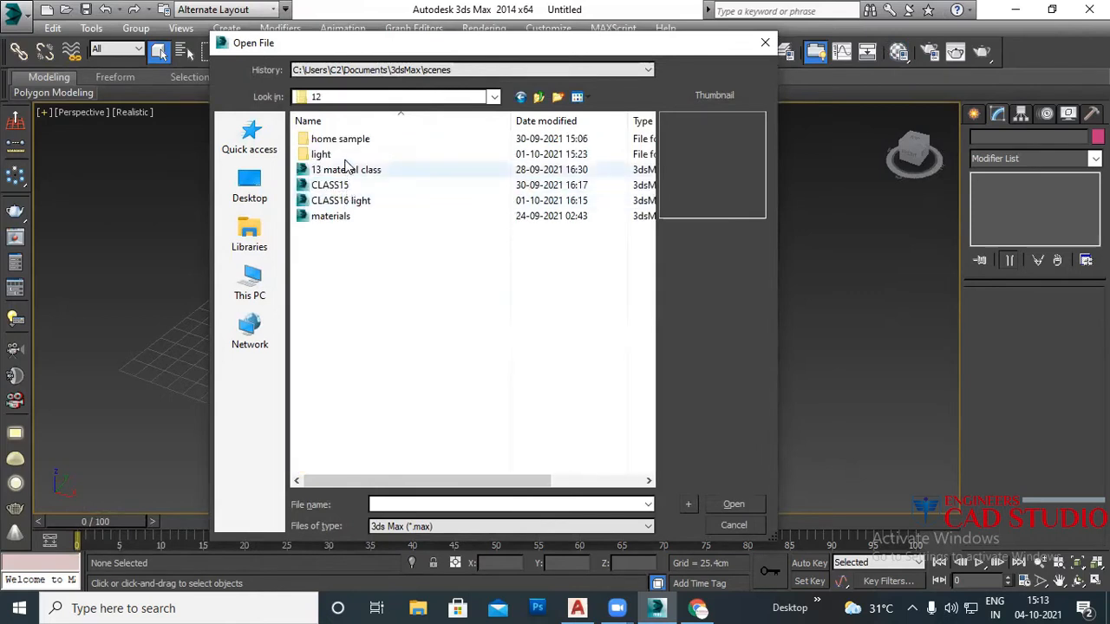
pyautogui.click(394, 202)
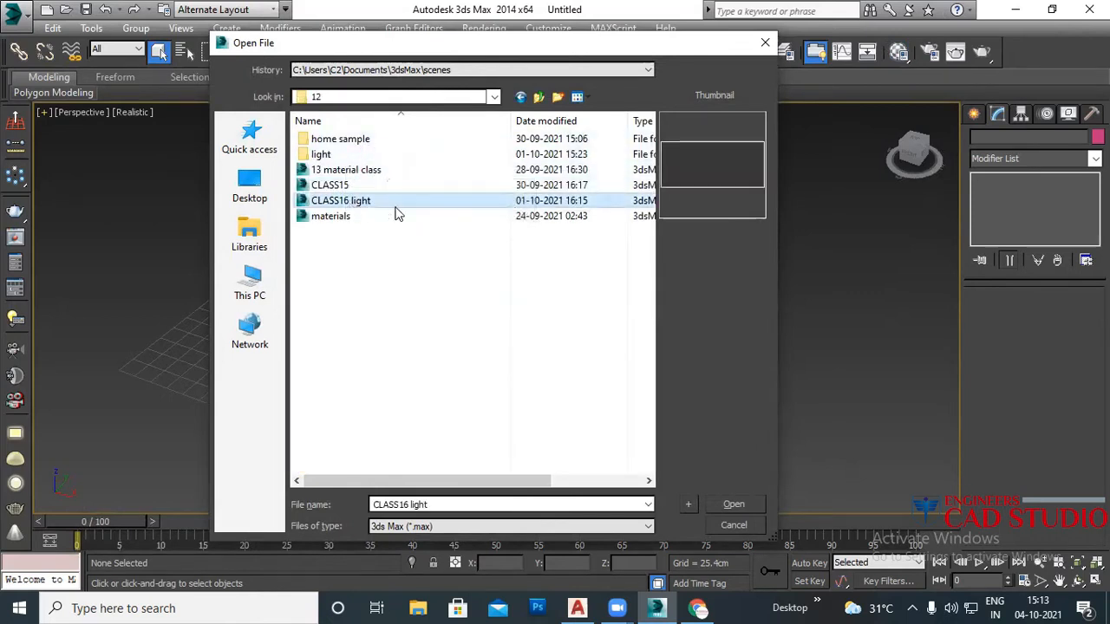
pyautogui.click(729, 505)
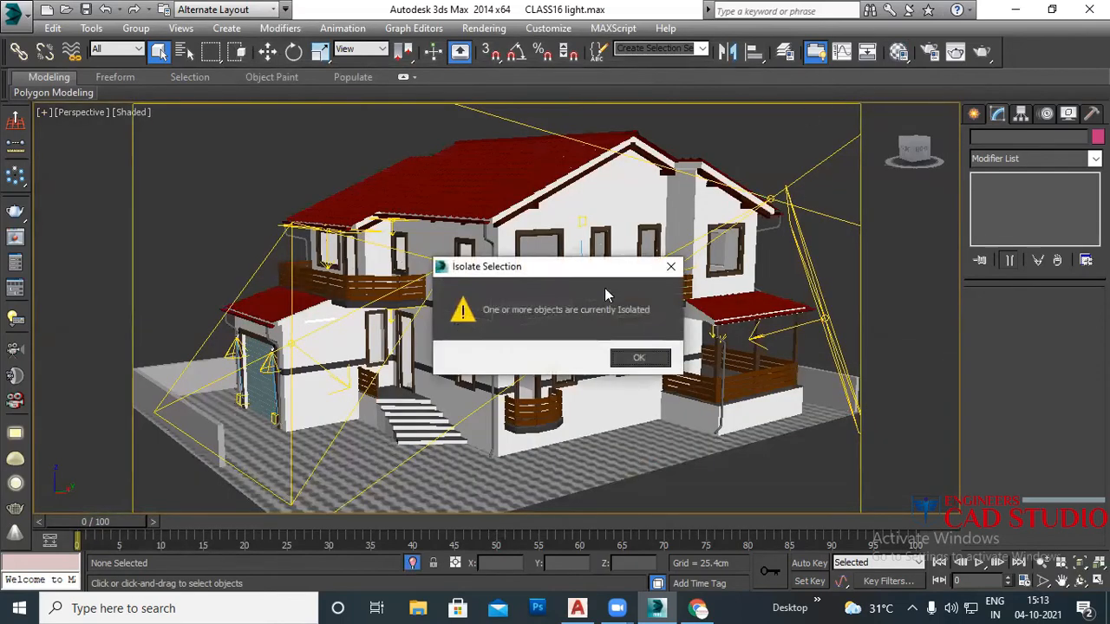
# Step: Dismiss the isolated-objects warning and the no-camera alerts after trying the camera view
pyautogui.click(636, 358)
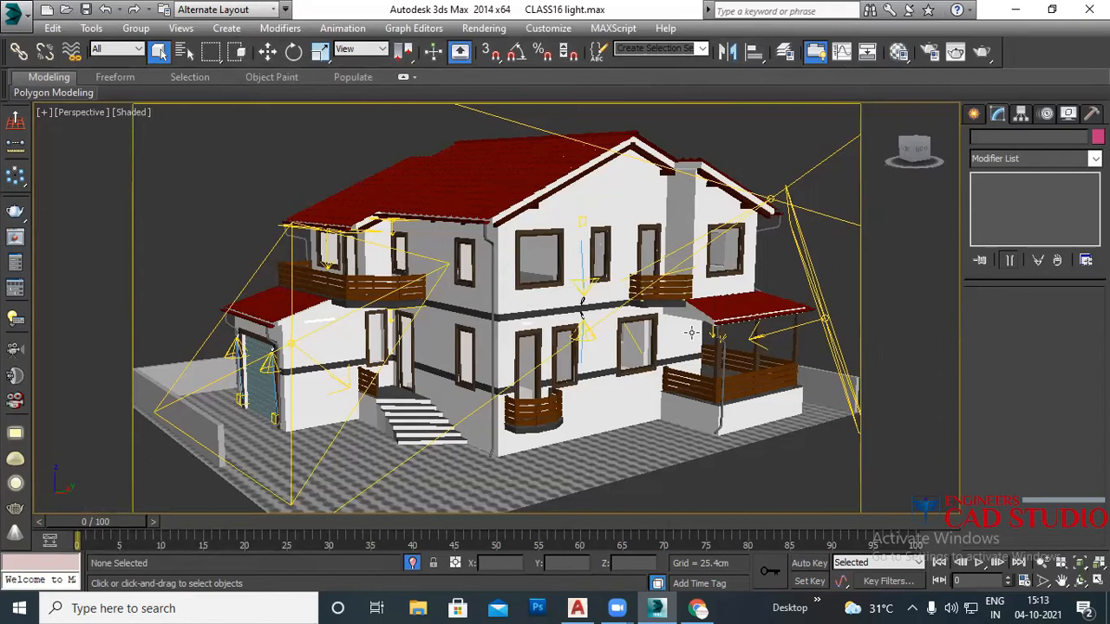
pyautogui.scroll(-3, 605, 322)
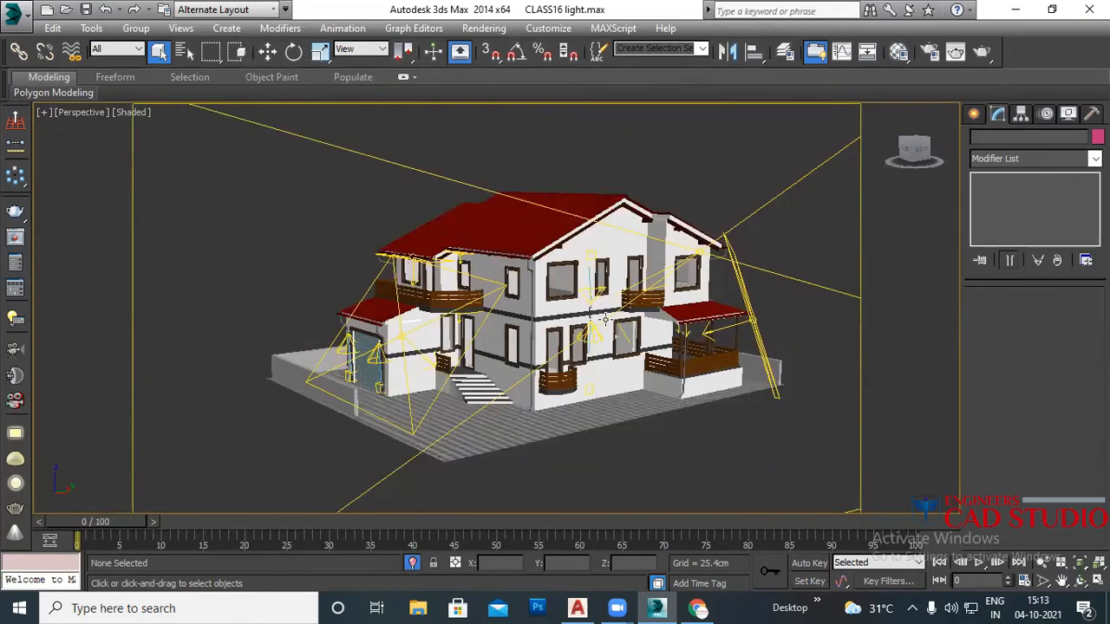
pyautogui.scroll(-4, 605, 321)
pyautogui.press('c')
pyautogui.click(598, 358)
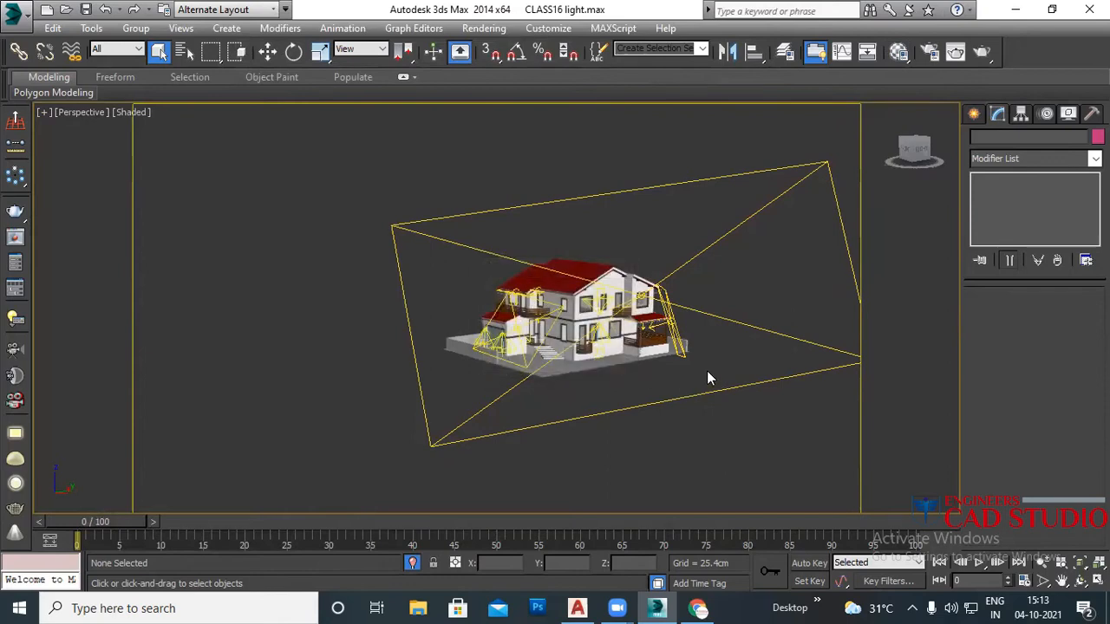
pyautogui.press('c')
pyautogui.click(600, 357)
# Step: Frame the whole house with its lights, selecting a plane light and the compound wall
pyautogui.scroll(5, 628, 360)
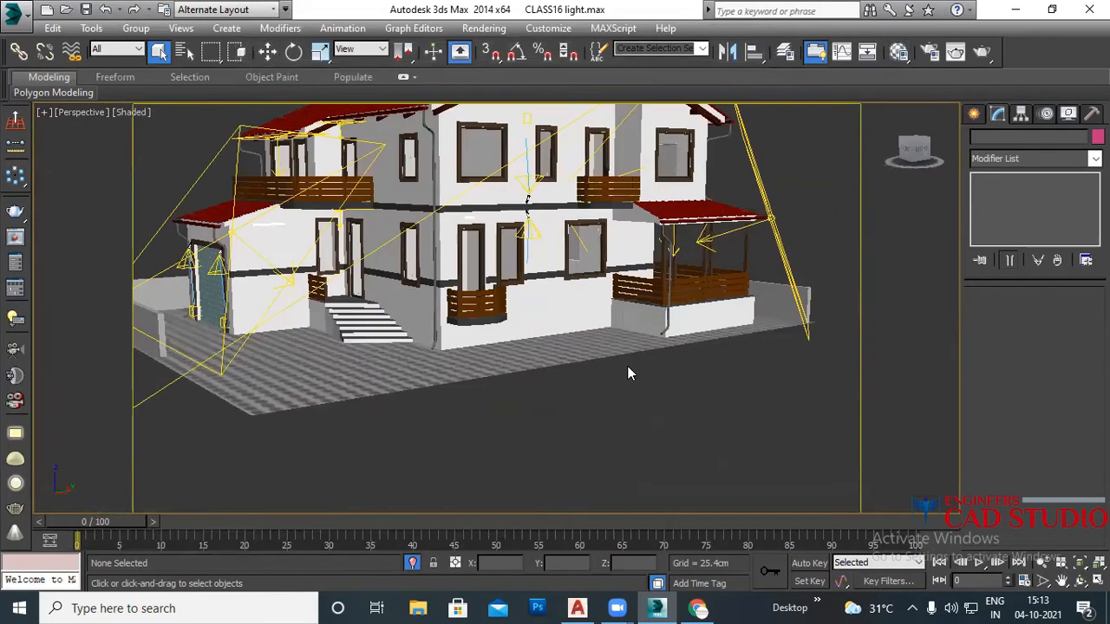
pyautogui.moveTo(607, 343); pyautogui.dragTo(644, 437, button='middle')
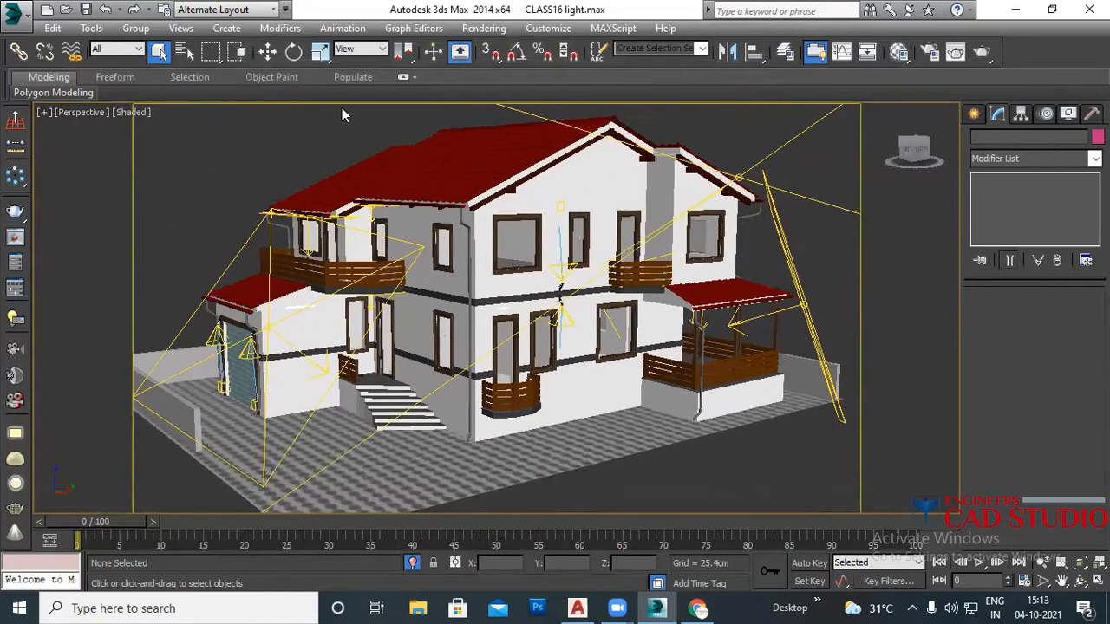
pyautogui.scroll(-5, 436, 177)
pyautogui.moveTo(442, 209); pyautogui.dragTo(532, 308, button='middle')
pyautogui.moveTo(644, 204); pyautogui.dragTo(668, 219, button='middle')
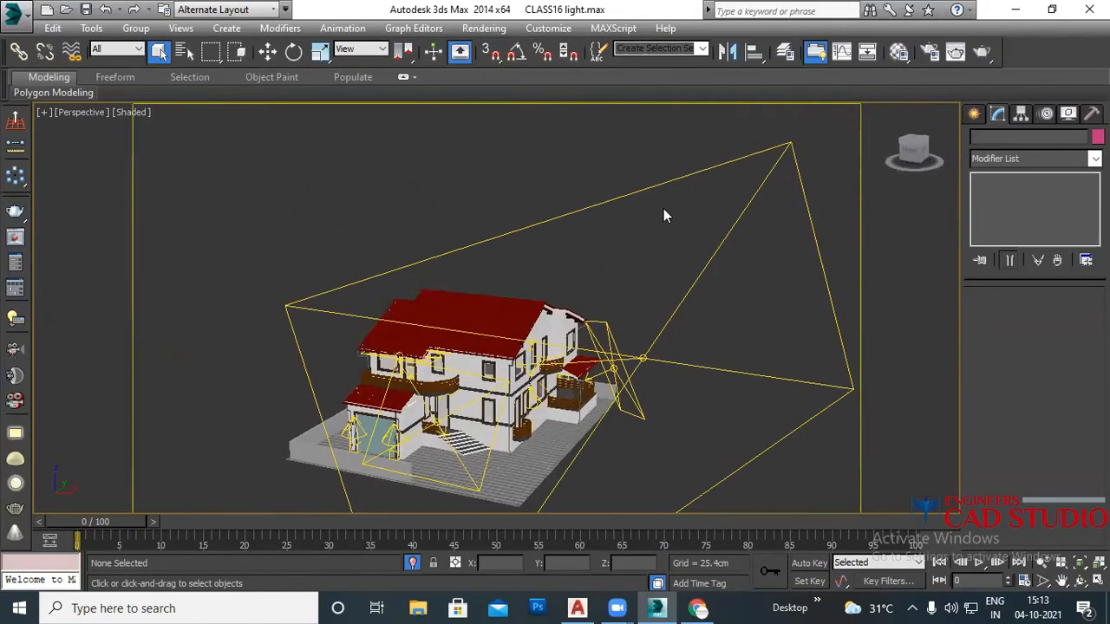
pyautogui.click(664, 215)
pyautogui.keyDown('alt'); pyautogui.moveTo(601, 232); pyautogui.dragTo(413, 288, button='middle'); pyautogui.keyUp('alt')
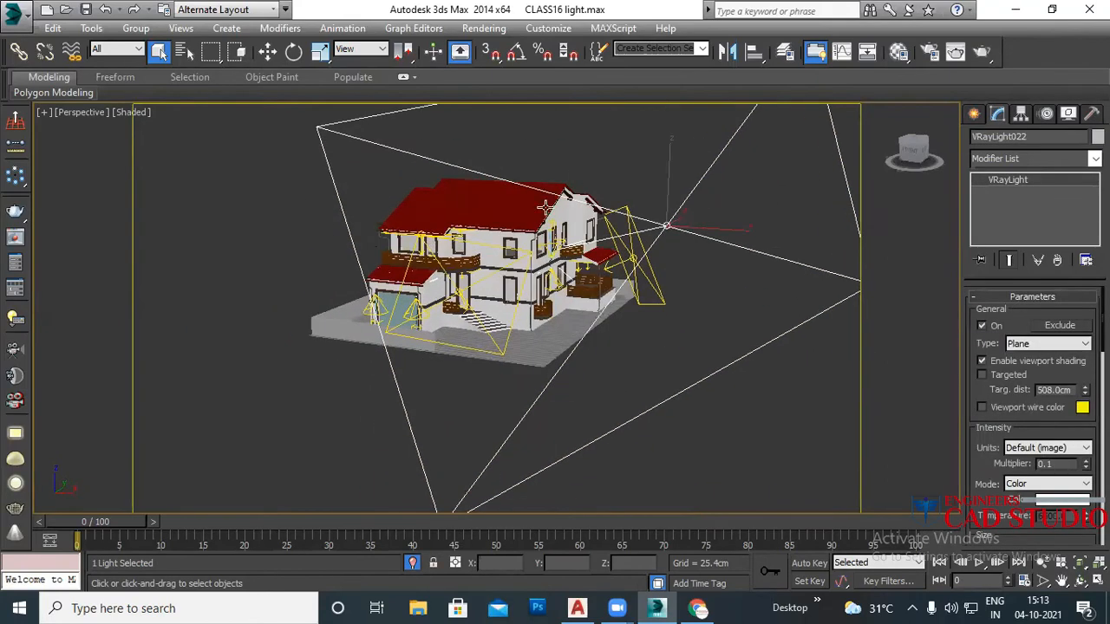
pyautogui.click(327, 323)
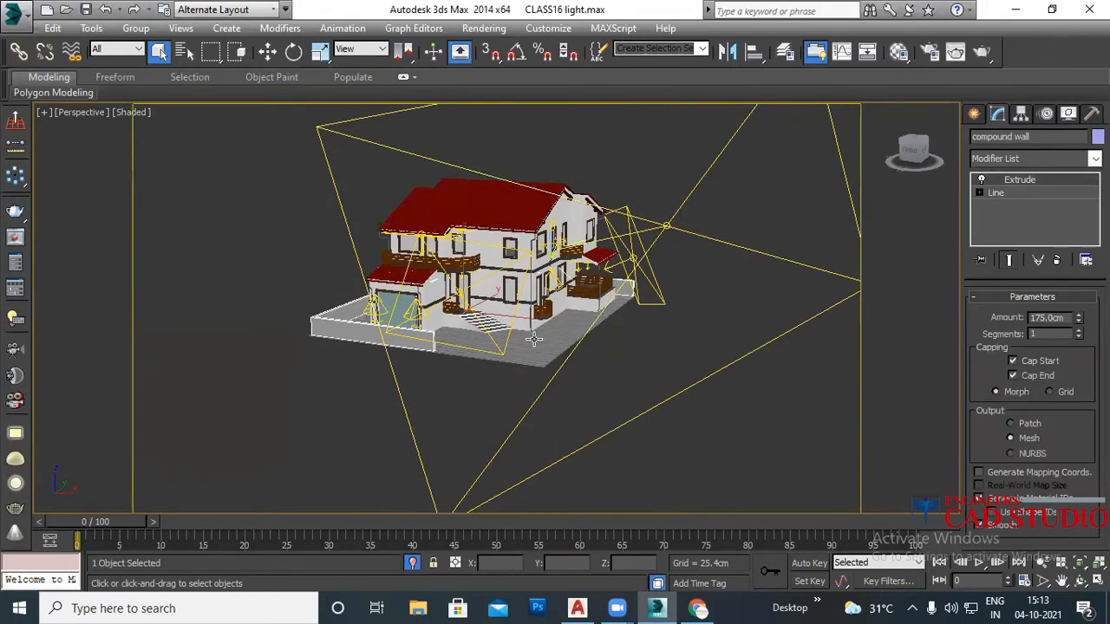
pyautogui.moveTo(562, 304); pyautogui.dragTo(507, 351, button='middle')
pyautogui.keyDown('alt'); pyautogui.moveTo(584, 346); pyautogui.dragTo(473, 347, button='middle'); pyautogui.keyUp('alt')
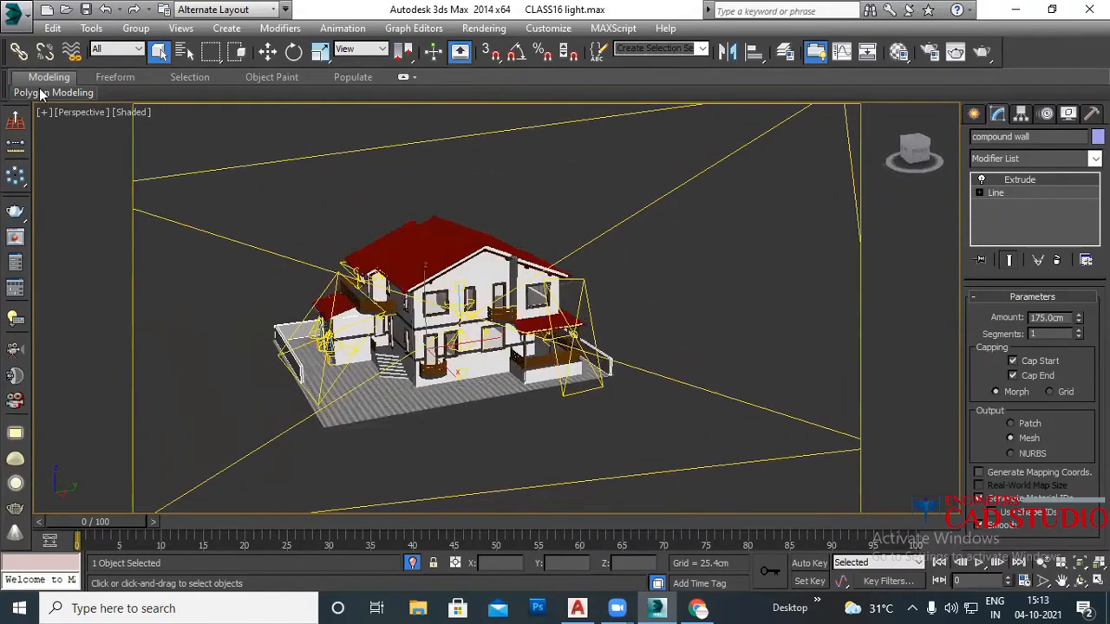
pyautogui.click(14, 12)
# Step: Save the scene as CLASS17.max in folder 12
pyautogui.click(68, 201)
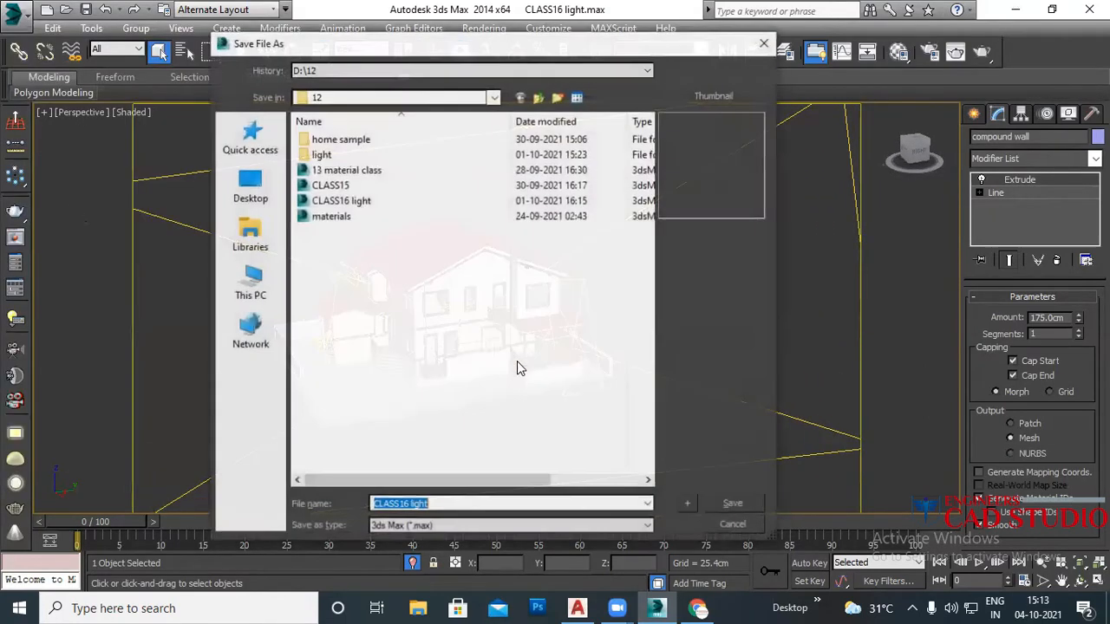
pyautogui.click(409, 505)
pyautogui.moveTo(436, 505); pyautogui.dragTo(404, 506)
pyautogui.write('5')
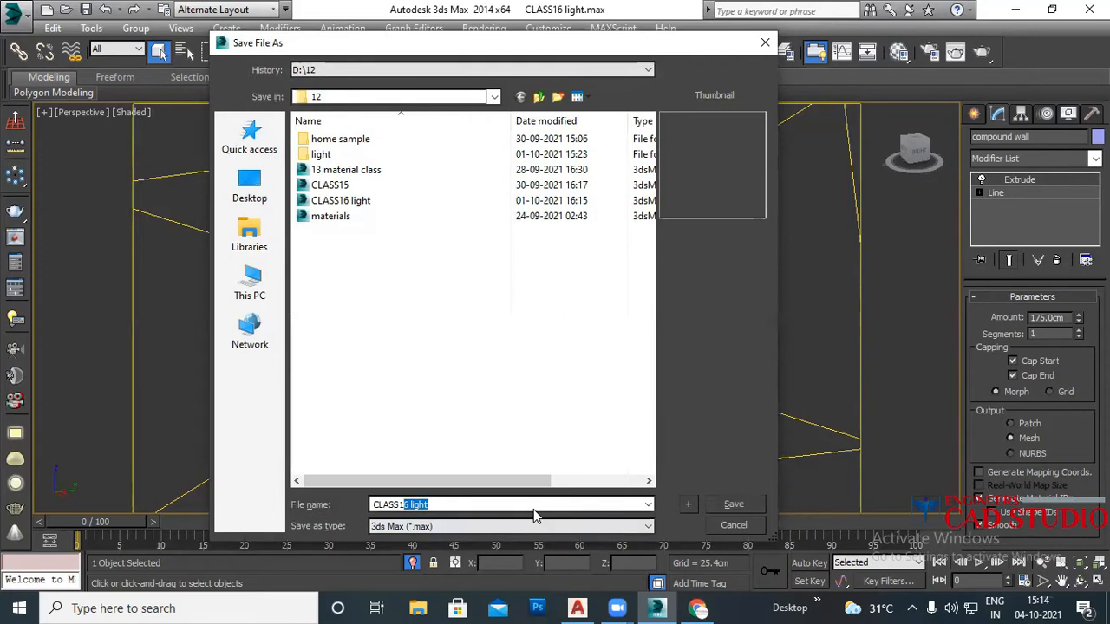
pyautogui.write('7')
pyautogui.click(733, 506)
pyautogui.moveTo(538, 358); pyautogui.dragTo(554, 354, button='middle')
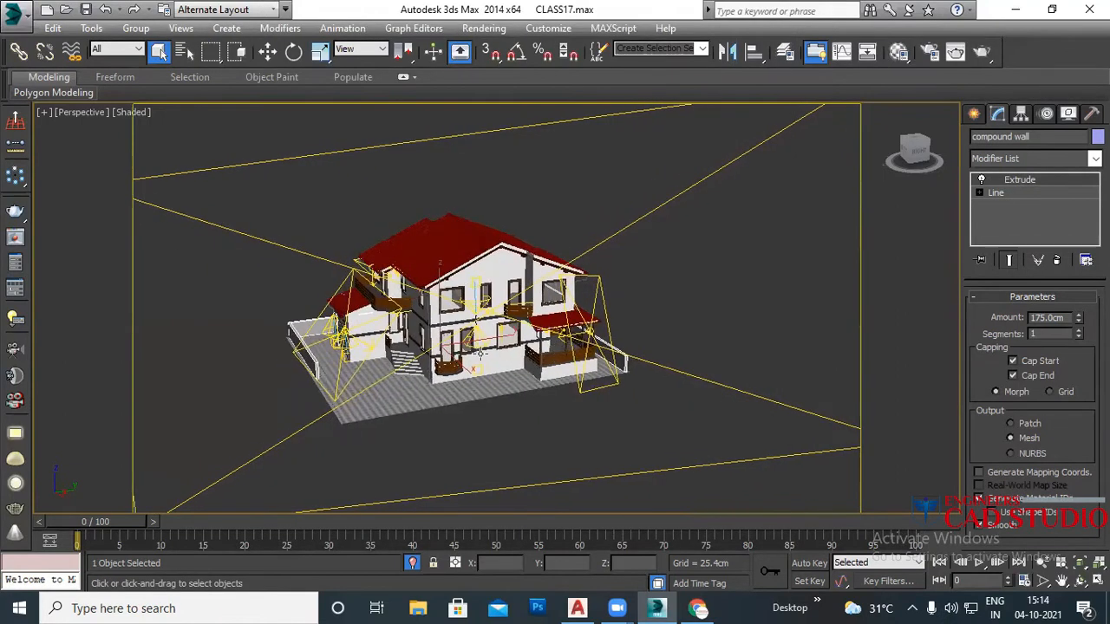
pyautogui.scroll(5, 514, 390)
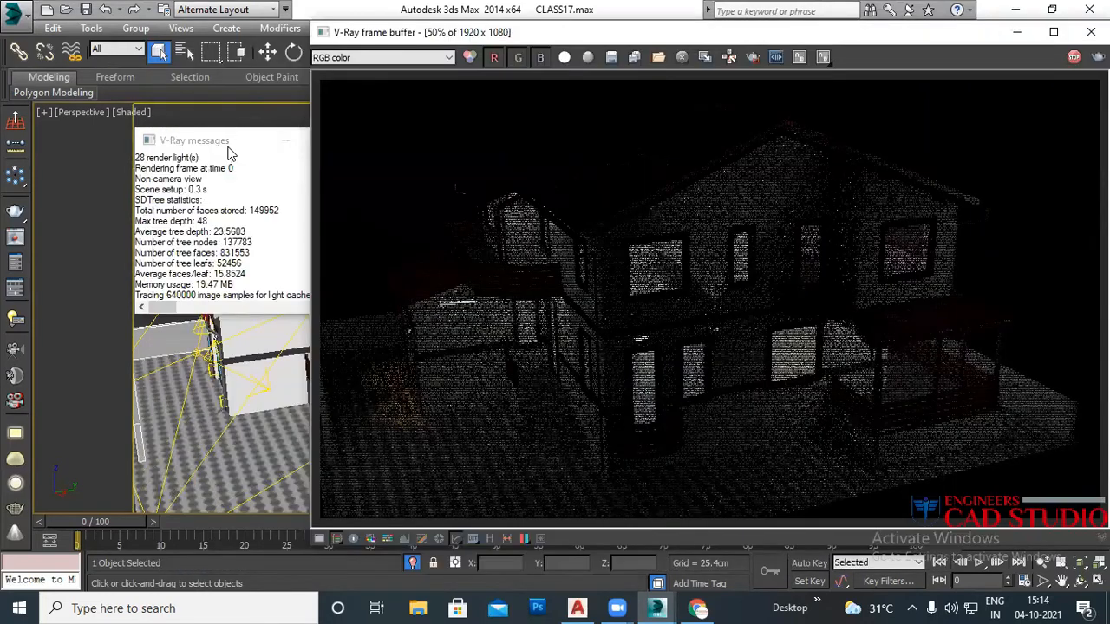
# Step: Close the V-Ray messages window, then orbit and zoom out around the house
pyautogui.click(229, 152)
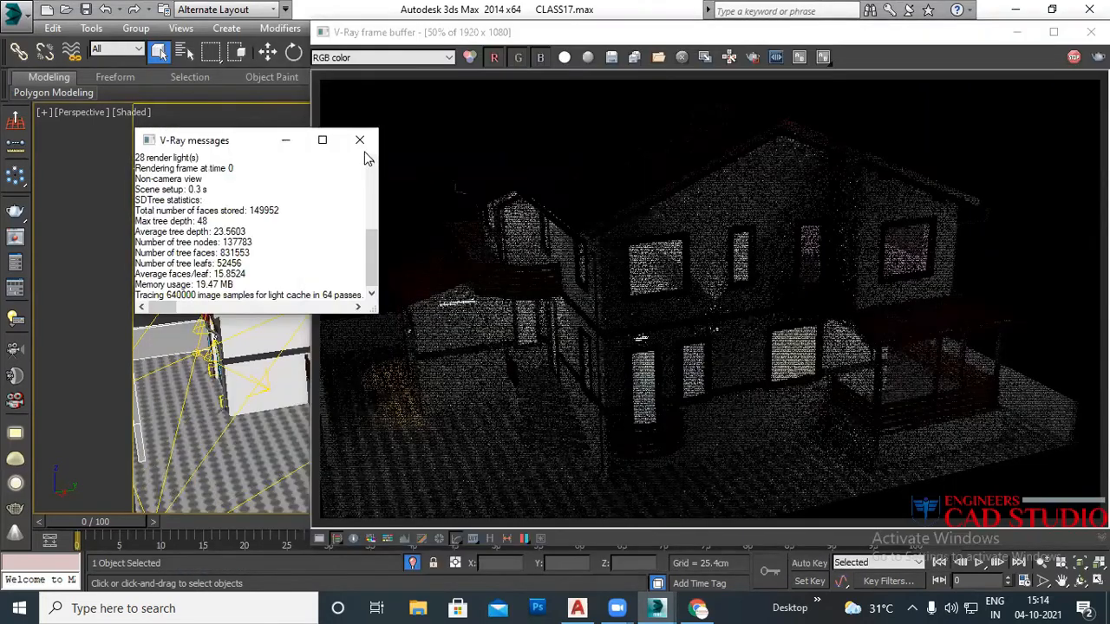
pyautogui.click(360, 141)
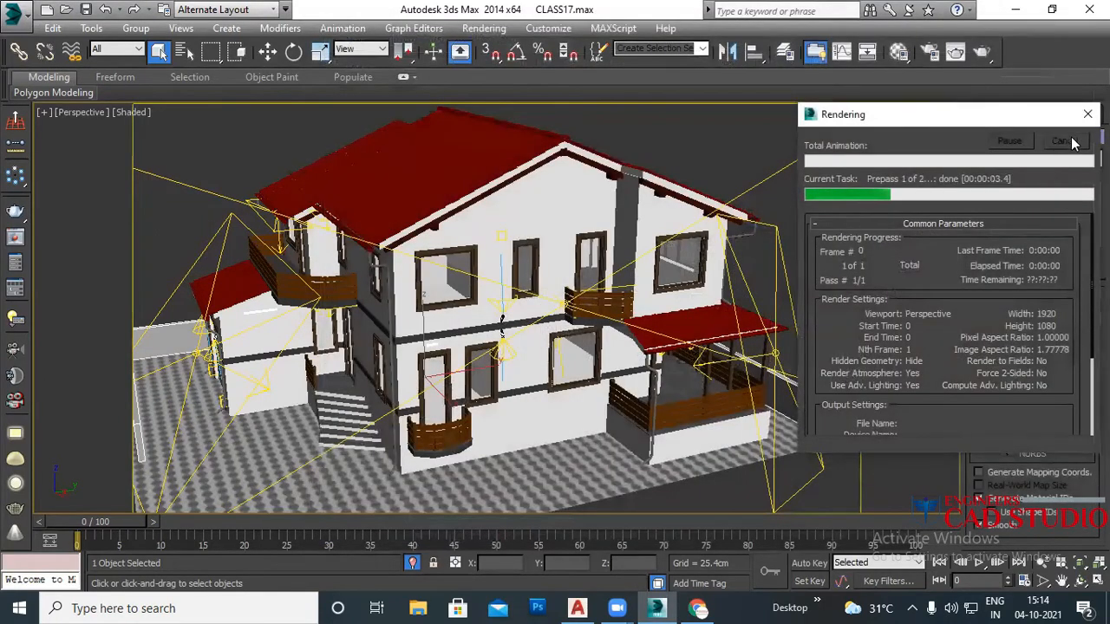
pyautogui.moveTo(386, 339)
pyautogui.keyDown('alt'); pyautogui.mouseDown(button='middle')
pyautogui.moveTo(431, 347)
pyautogui.moveTo(405, 350)
pyautogui.mouseUp(button='middle'); pyautogui.keyUp('alt')
pyautogui.scroll(-3, 422, 348)
pyautogui.scroll(-5, 626, 283)
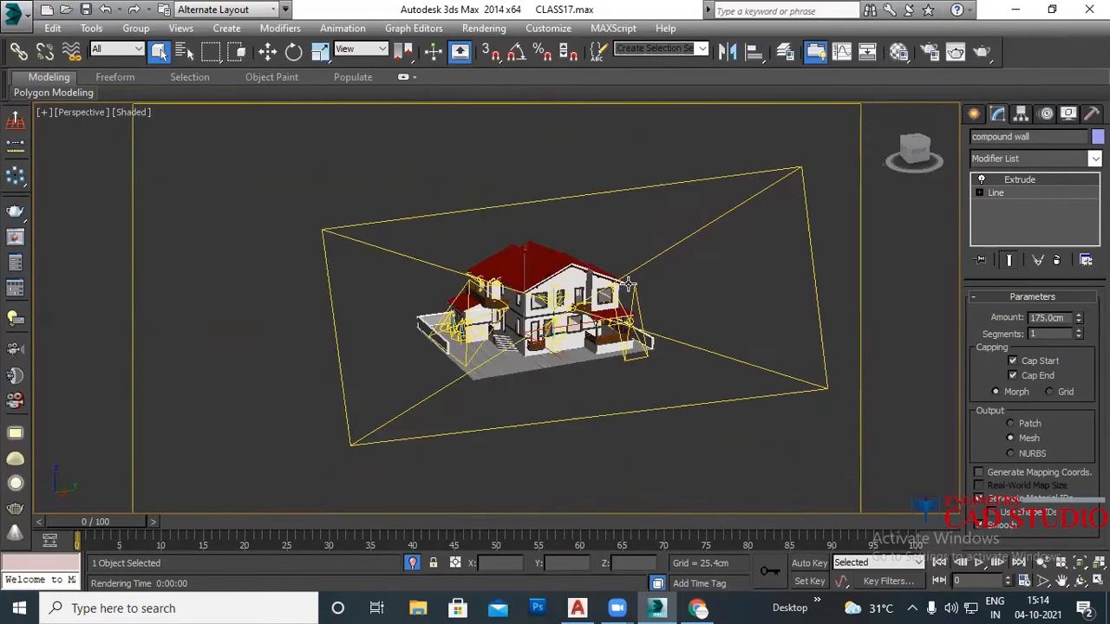
# Step: Filter selection to Lights, then select and remove all 27 scene lights
pyautogui.click(119, 50)
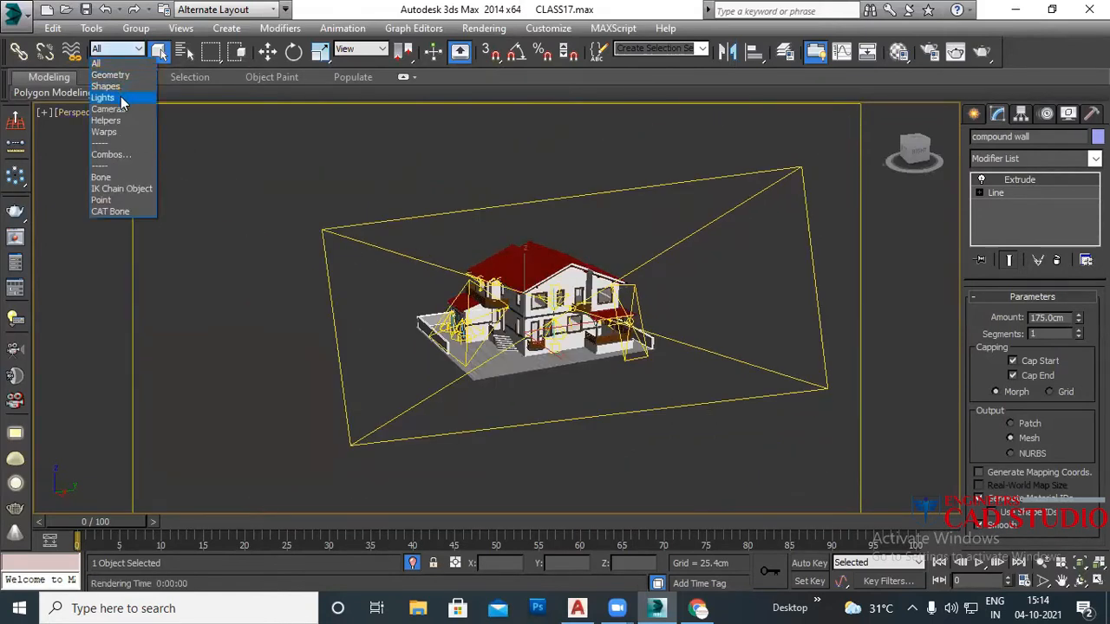
pyautogui.click(120, 96)
pyautogui.moveTo(529, 339); pyautogui.dragTo(461, 313, button='middle')
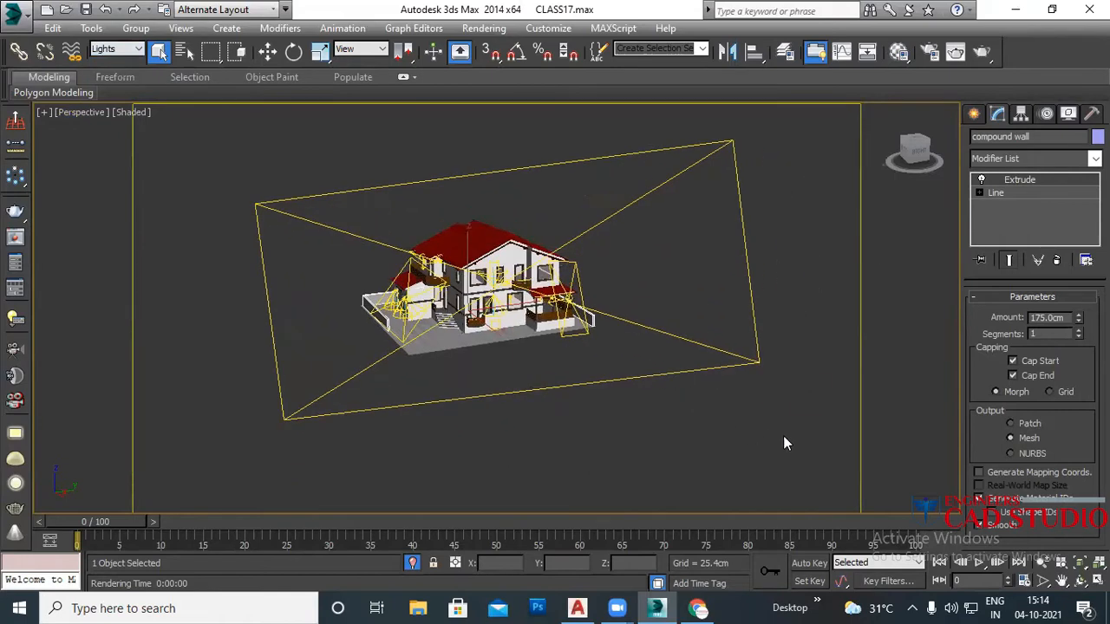
pyautogui.moveTo(171, 102); pyautogui.dragTo(174, 122)
pyautogui.press('Delete')
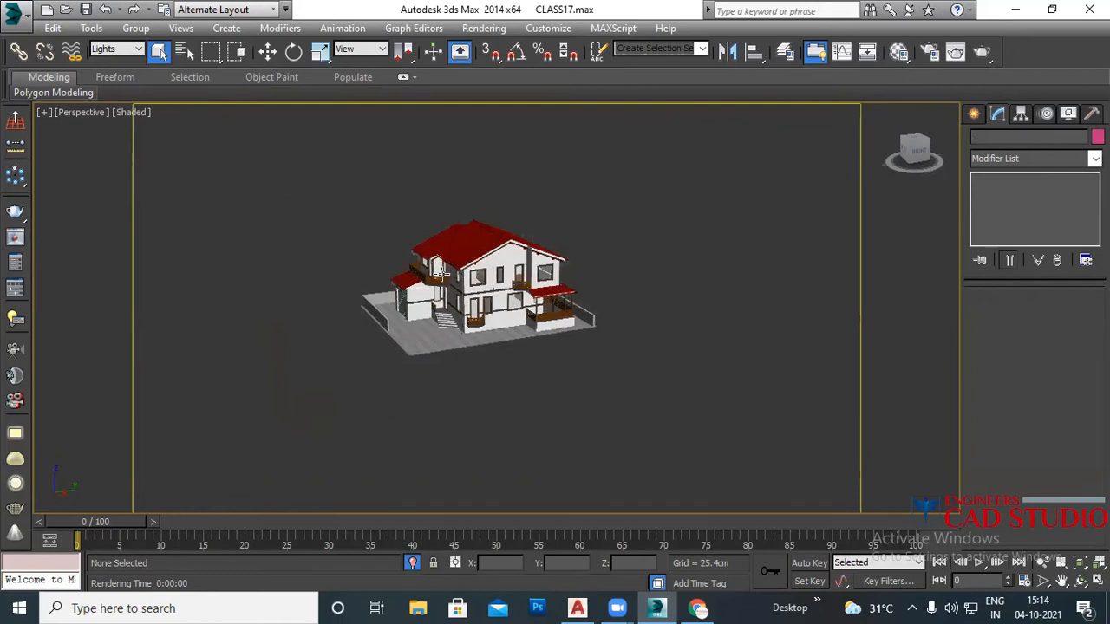
# Step: Switch to the Top view and zoom out until the whole roof and ground show
pyautogui.moveTo(464, 258); pyautogui.dragTo(452, 294, button='middle')
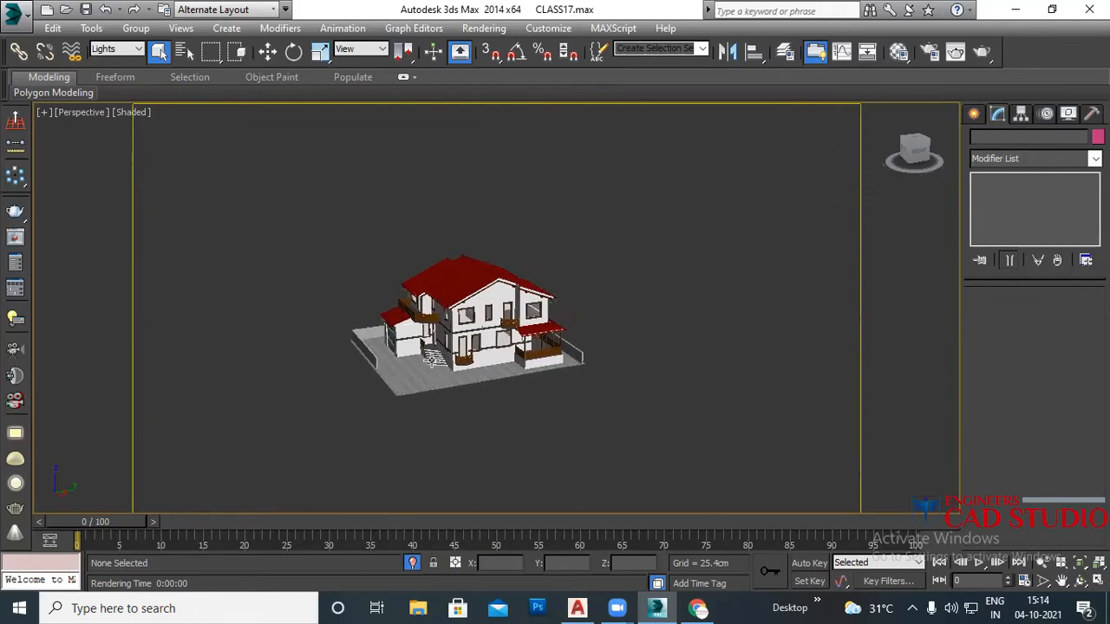
pyautogui.scroll(5, 434, 358)
pyautogui.moveTo(489, 303); pyautogui.dragTo(483, 334, button='middle')
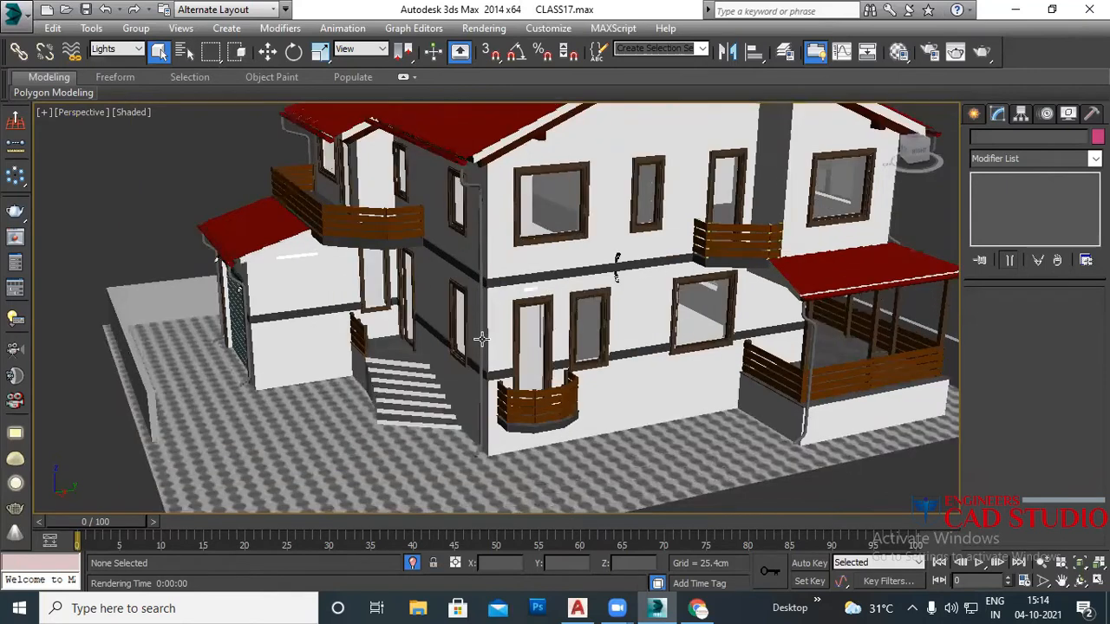
pyautogui.scroll(-6, 485, 340)
pyautogui.moveTo(482, 346); pyautogui.dragTo(475, 360, button='middle')
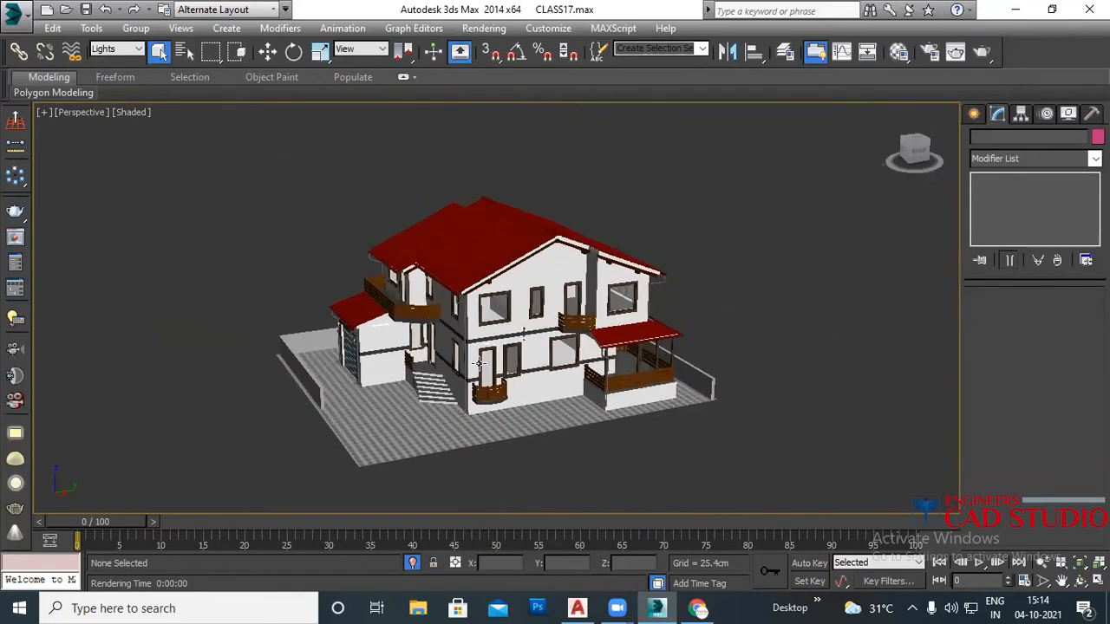
pyautogui.moveTo(523, 363); pyautogui.dragTo(547, 373, button='middle')
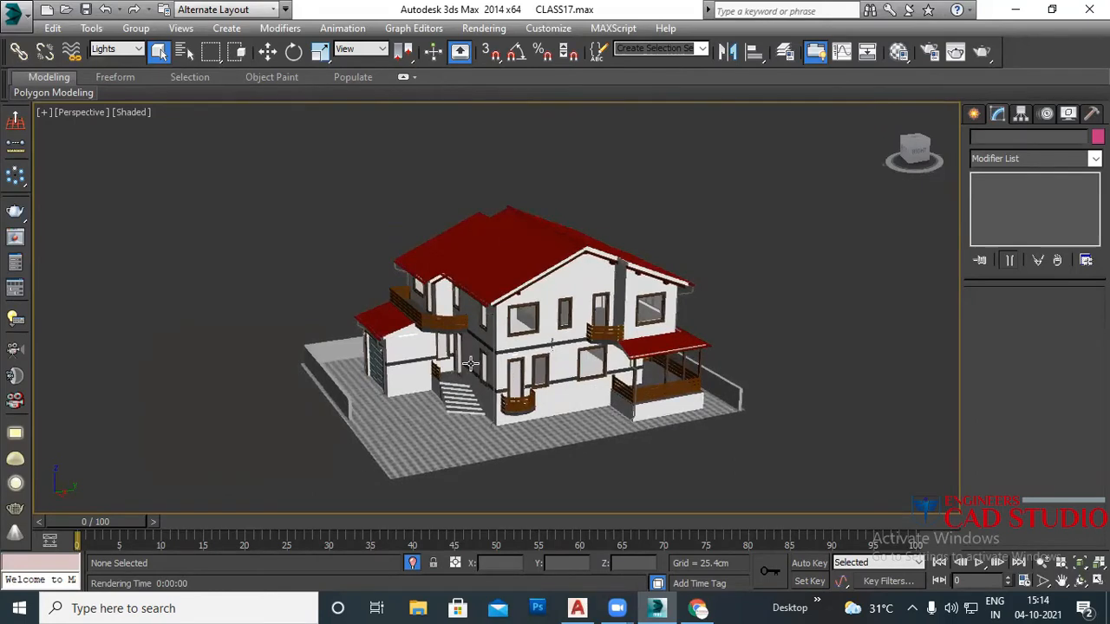
pyautogui.scroll(3, 485, 338)
pyautogui.moveTo(483, 335); pyautogui.dragTo(509, 322, button='middle')
pyautogui.press('t')
pyautogui.scroll(-4, 497, 344)
pyautogui.scroll(-8, 496, 344)
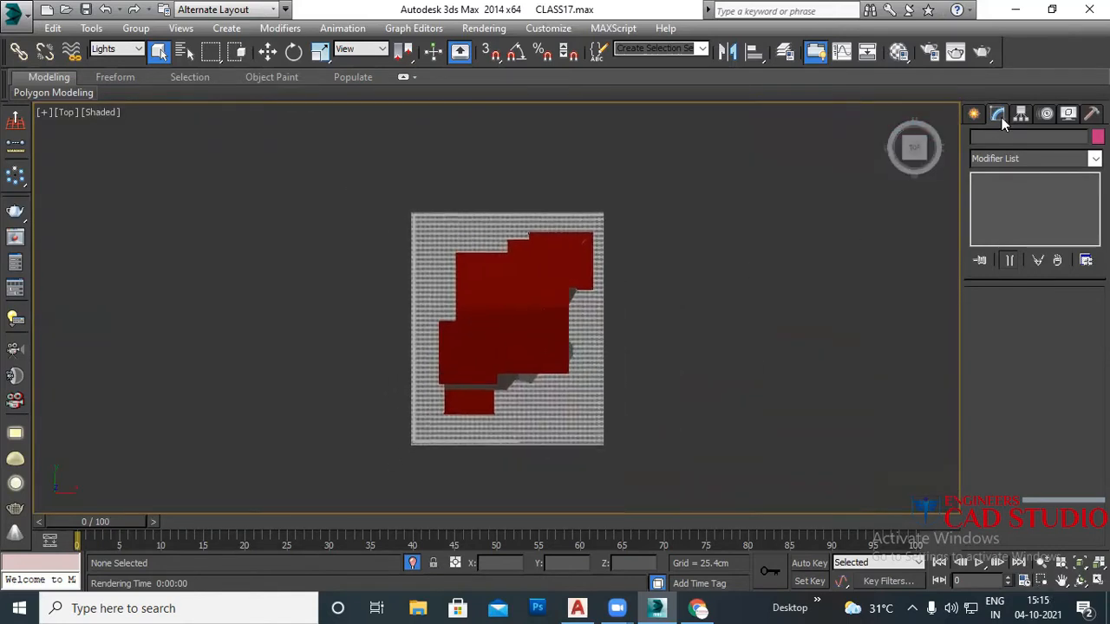
# Step: Choose VRaySun from the VRay light category in the Create panel
pyautogui.click(974, 114)
pyautogui.click(1019, 140)
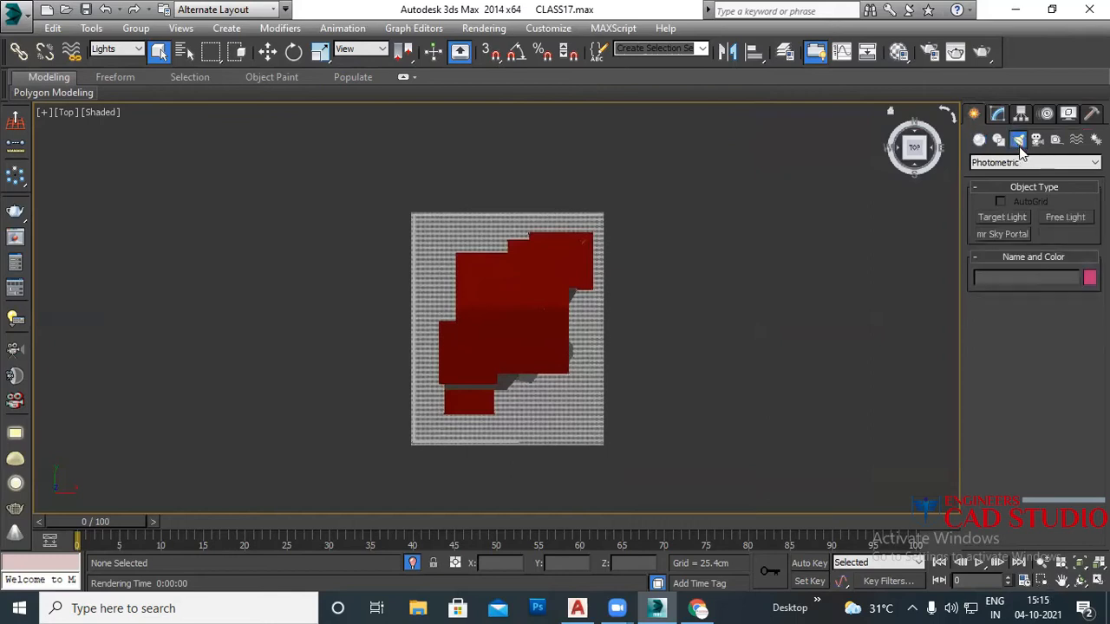
pyautogui.click(1013, 165)
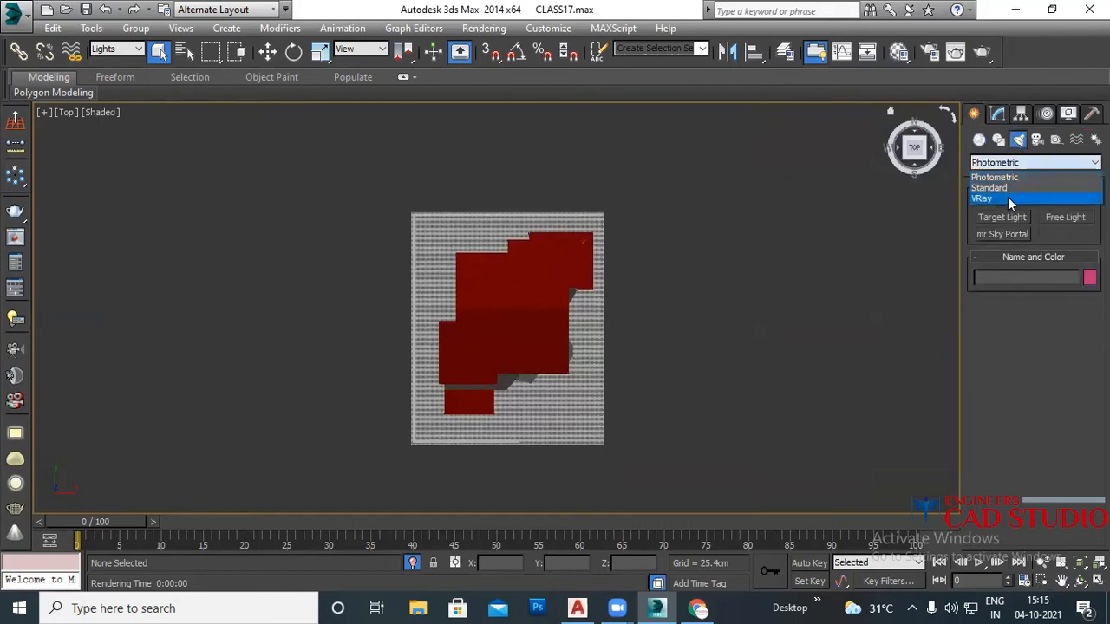
pyautogui.click(1008, 197)
pyautogui.click(1066, 235)
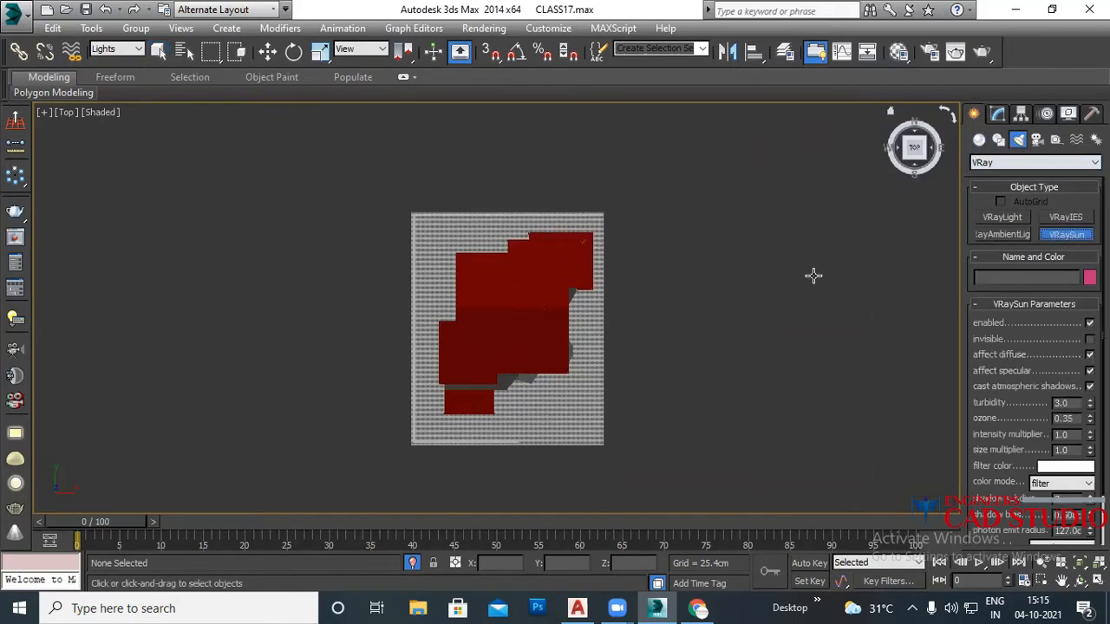
# Step: Drag VRaySun001 toward the house in the Top view, answer the VRaySky prompt, and view it from Left
pyautogui.scroll(-4, 564, 277)
pyautogui.scroll(-2, 564, 278)
pyautogui.moveTo(617, 294); pyautogui.dragTo(432, 338, button='middle')
pyautogui.moveTo(586, 455); pyautogui.dragTo(381, 302)
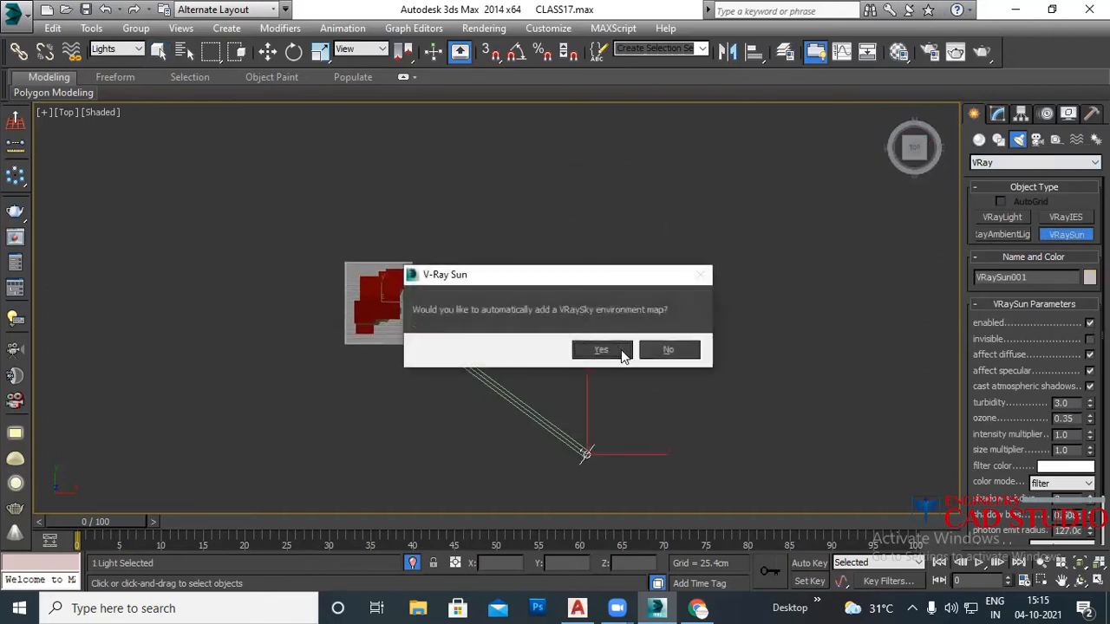
pyautogui.click(617, 350)
pyautogui.moveTo(573, 338); pyautogui.dragTo(538, 327, button='middle')
pyautogui.press('l')
pyautogui.scroll(-3, 639, 335)
pyautogui.moveTo(640, 335); pyautogui.dragTo(507, 383, button='middle')
# Step: Drag VRaySun001 up along Y in the Left view high above the house, then check it in perspective
pyautogui.press('w')
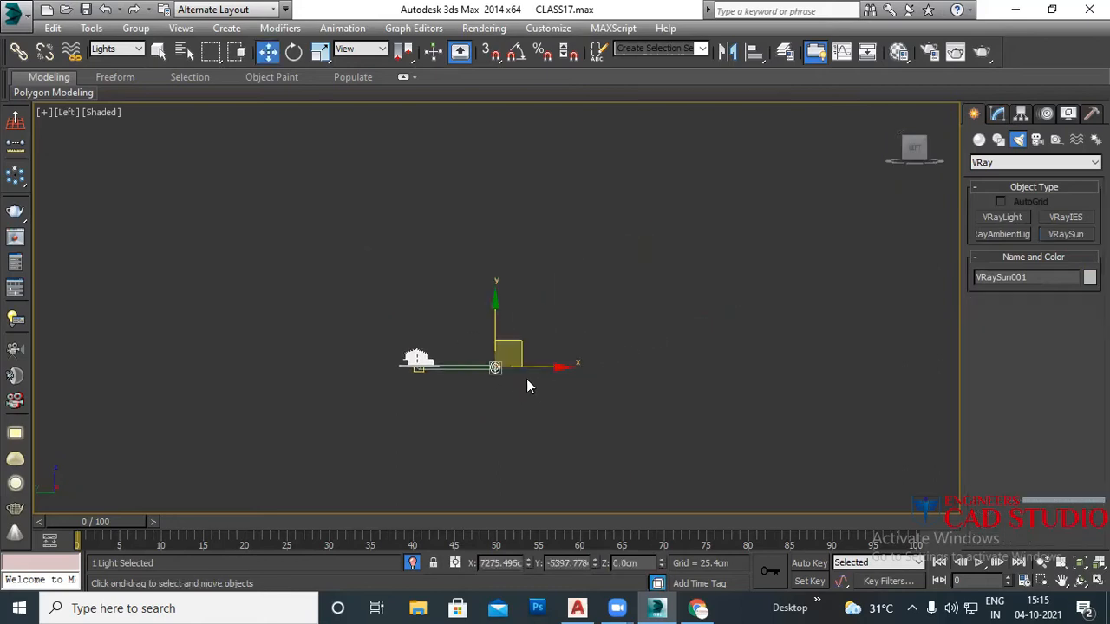
pyautogui.scroll(5, 511, 354)
pyautogui.scroll(2, 469, 384)
pyautogui.moveTo(483, 359); pyautogui.dragTo(612, 383, button='middle')
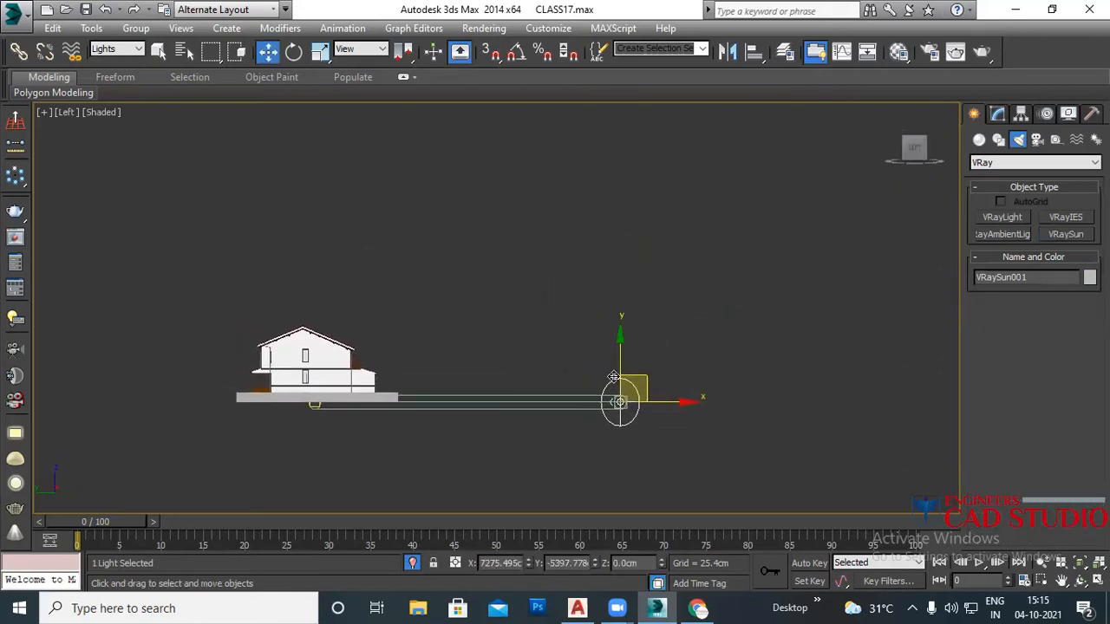
pyautogui.moveTo(619, 350); pyautogui.dragTo(568, 113)
pyautogui.keyDown('alt'); pyautogui.moveTo(488, 295); pyautogui.dragTo(446, 322, button='middle'); pyautogui.keyUp('alt')
pyautogui.keyDown('alt'); pyautogui.moveTo(502, 420); pyautogui.dragTo(355, 406, button='middle'); pyautogui.keyUp('alt')
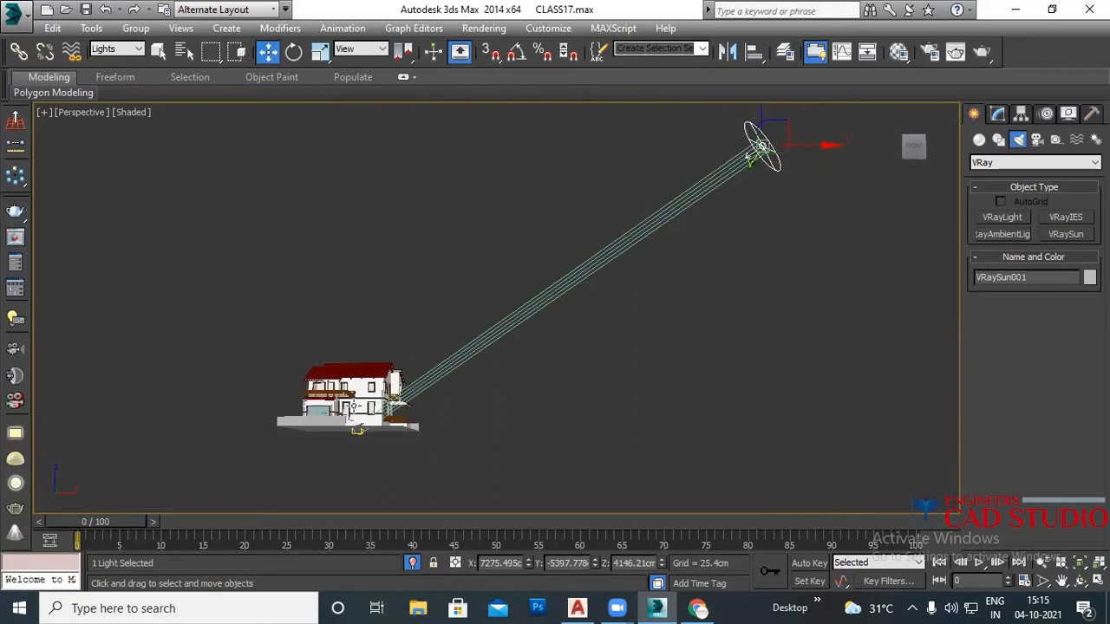
pyautogui.scroll(10, 356, 406)
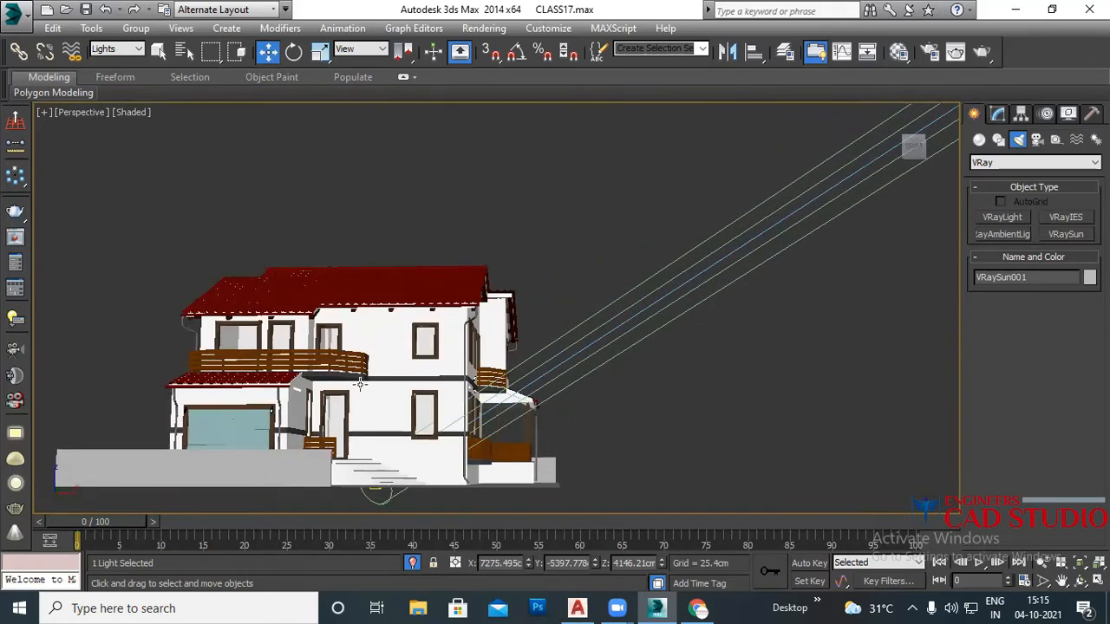
pyautogui.scroll(-1, 380, 398)
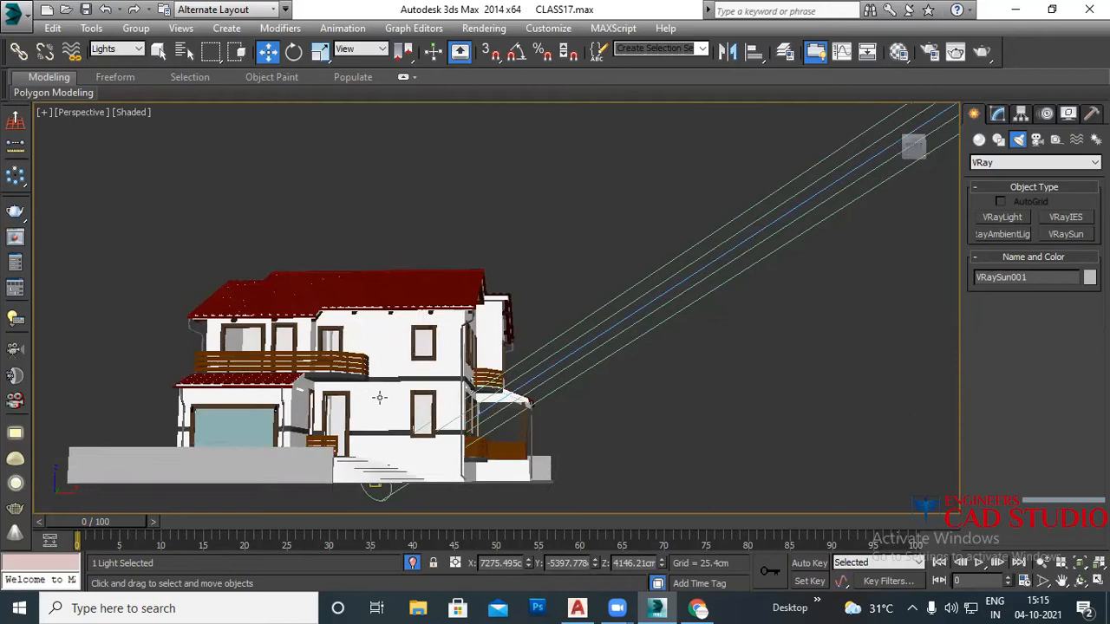
pyautogui.scroll(-5, 380, 398)
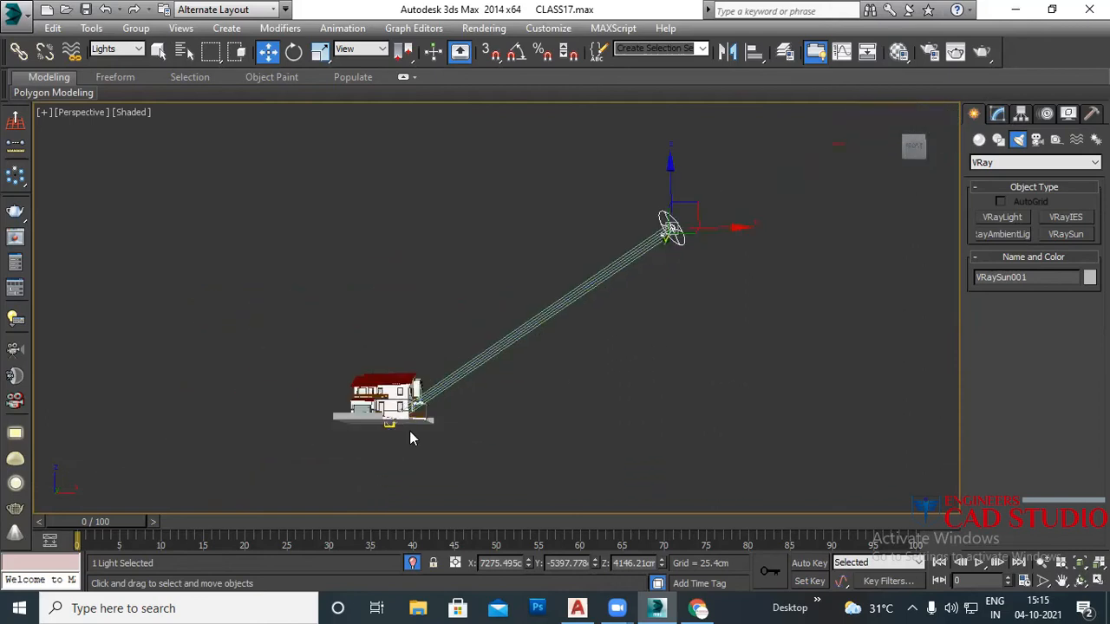
pyautogui.press('t')
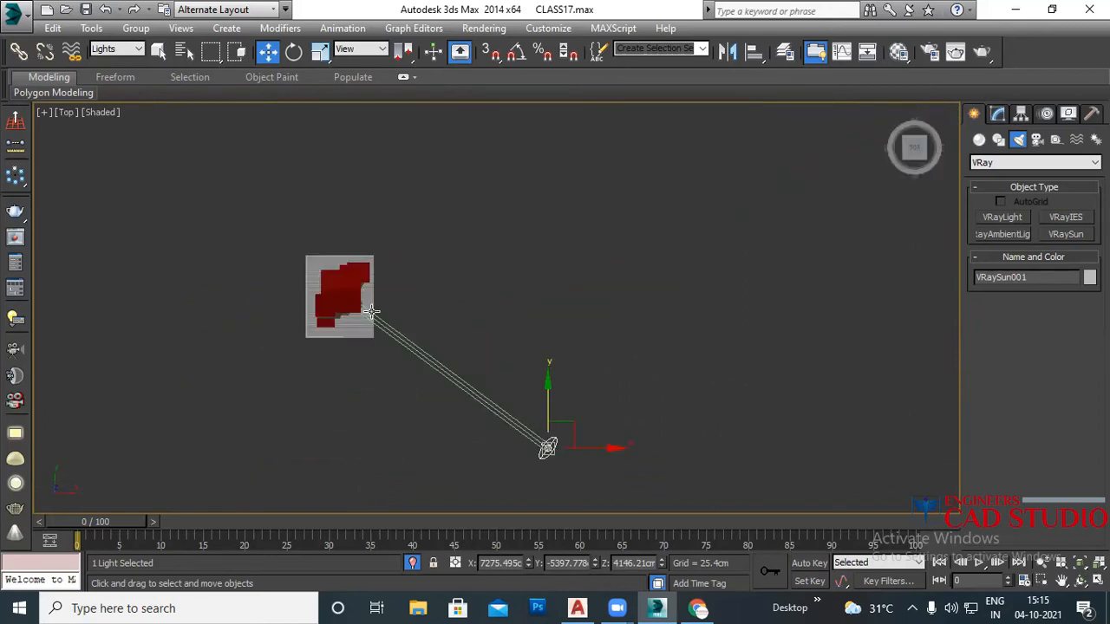
# Step: Frame the house and VRaySun001 in the Top and Perspective views from an oblique angle
pyautogui.moveTo(394, 347); pyautogui.dragTo(521, 376, button='middle')
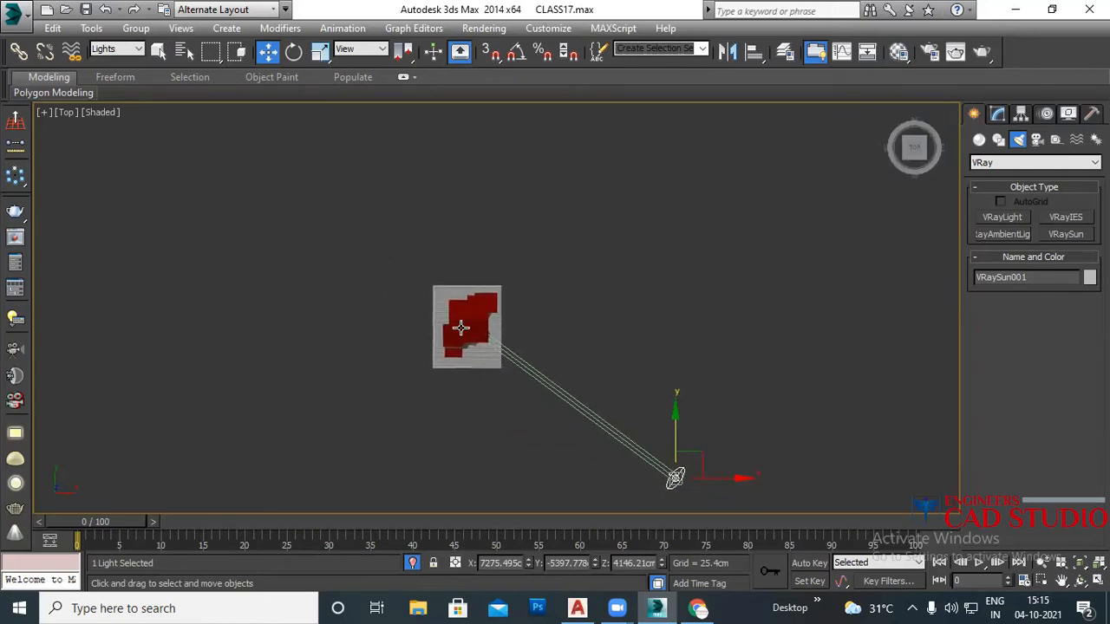
pyautogui.scroll(1, 474, 340)
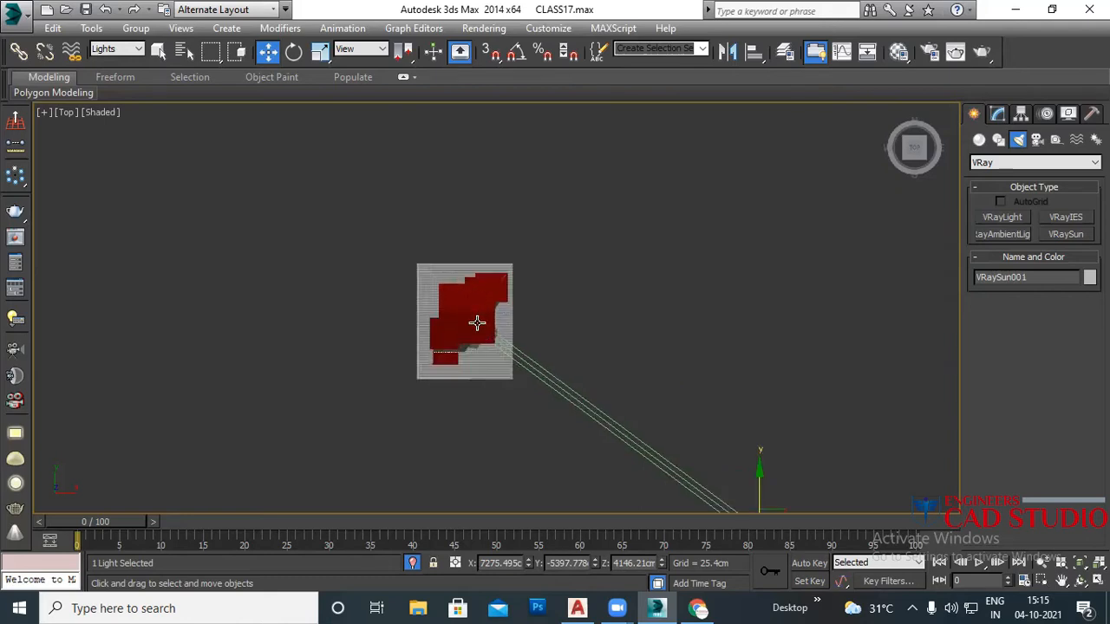
pyautogui.moveTo(477, 335); pyautogui.dragTo(397, 301, button='middle')
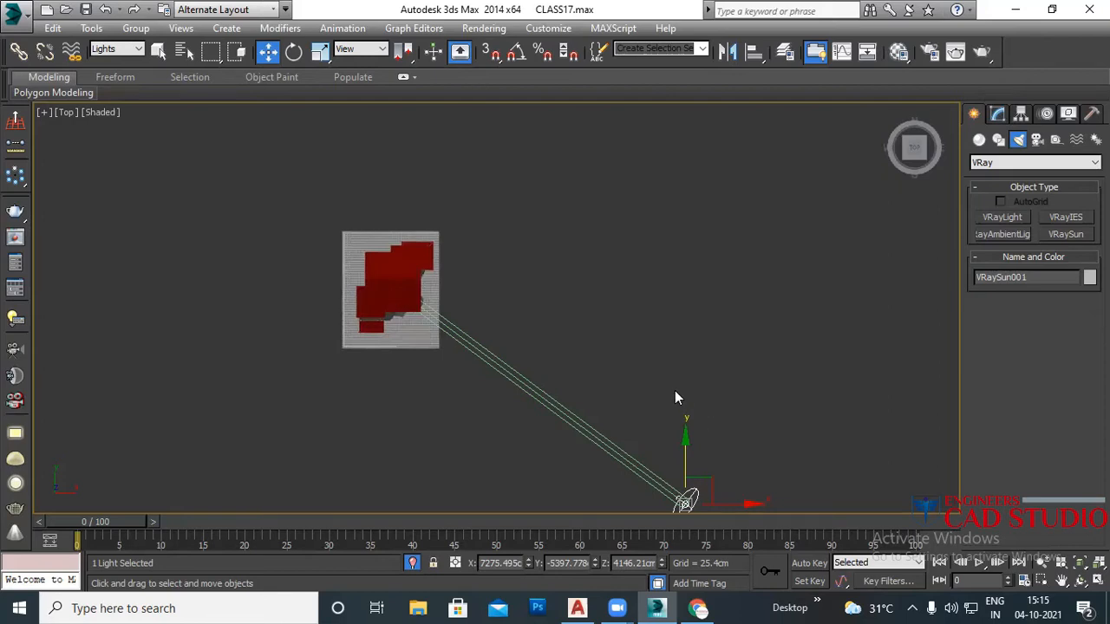
pyautogui.moveTo(576, 377); pyautogui.dragTo(559, 313, button='middle')
pyautogui.press('p')
pyautogui.scroll(-4, 567, 395)
pyautogui.moveTo(512, 412); pyautogui.dragTo(562, 437, button='middle')
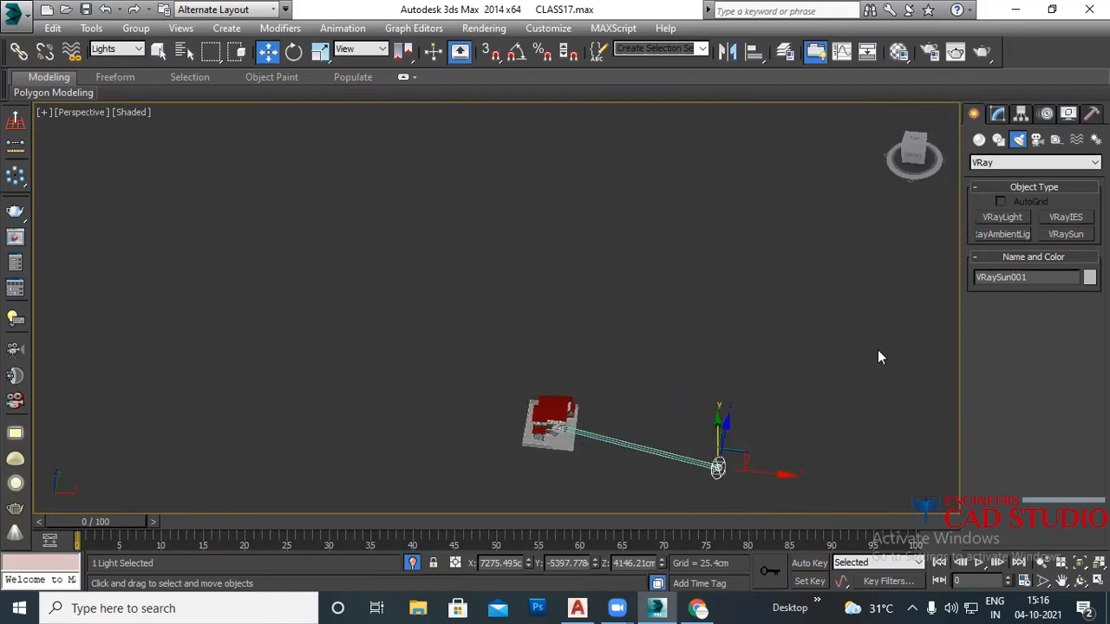
pyautogui.scroll(4, 780, 382)
pyautogui.moveTo(731, 390); pyautogui.dragTo(738, 238, button='middle')
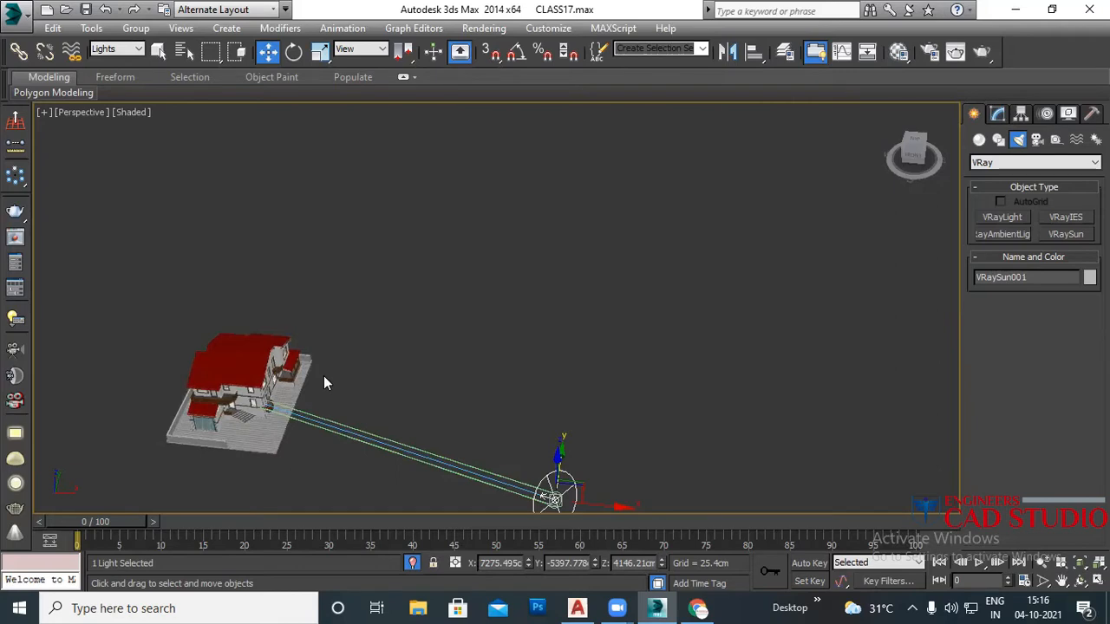
pyautogui.scroll(4, 245, 418)
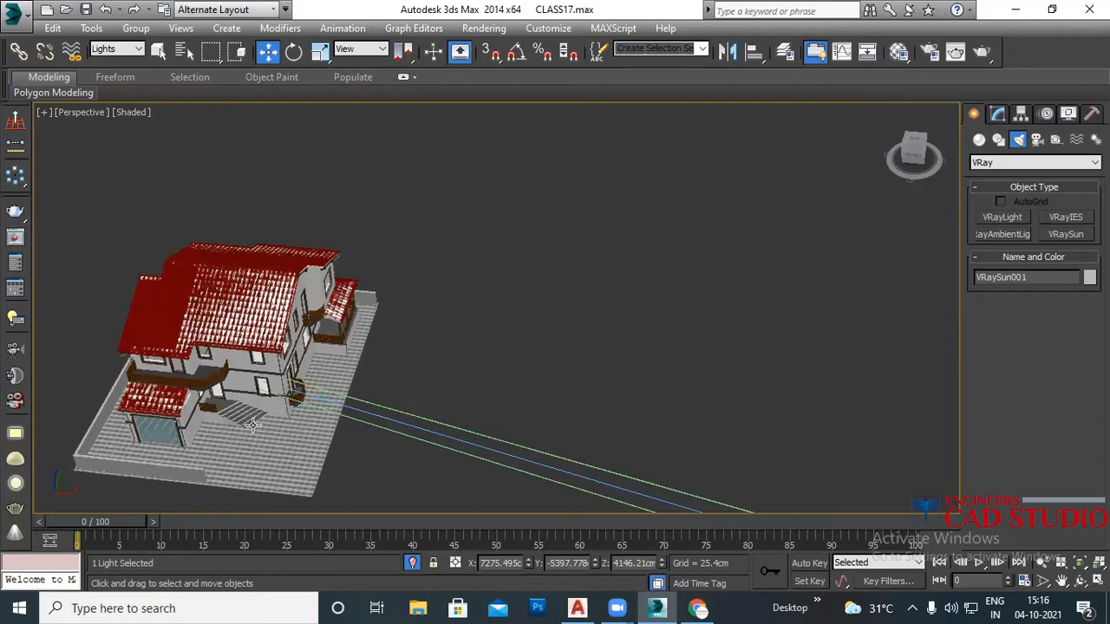
pyautogui.moveTo(251, 425); pyautogui.dragTo(352, 369, button='middle')
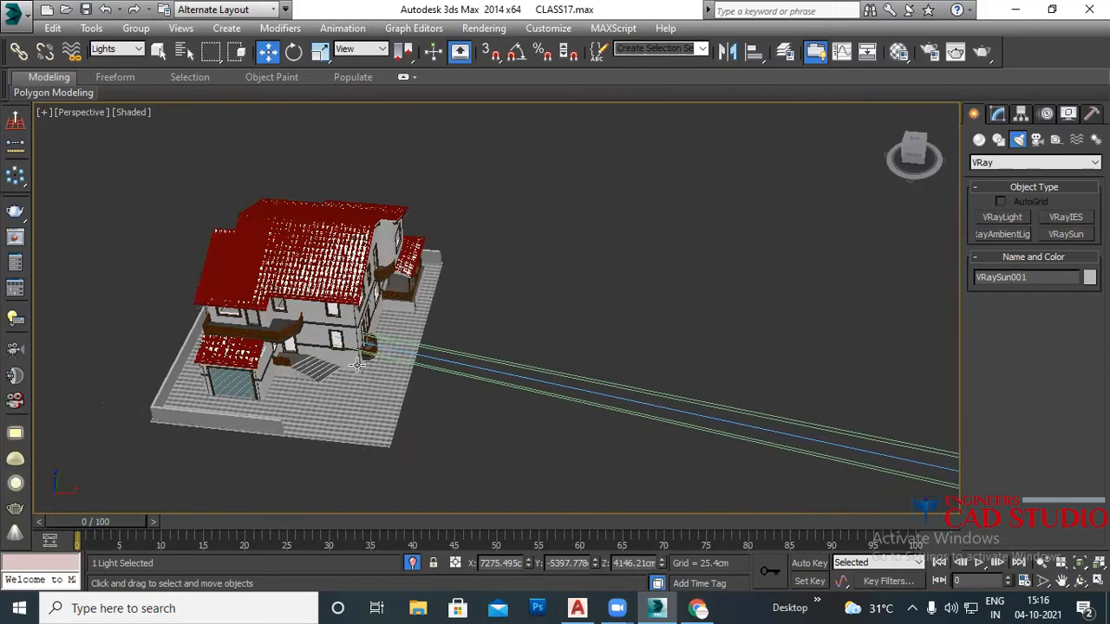
pyautogui.scroll(-2, 357, 365)
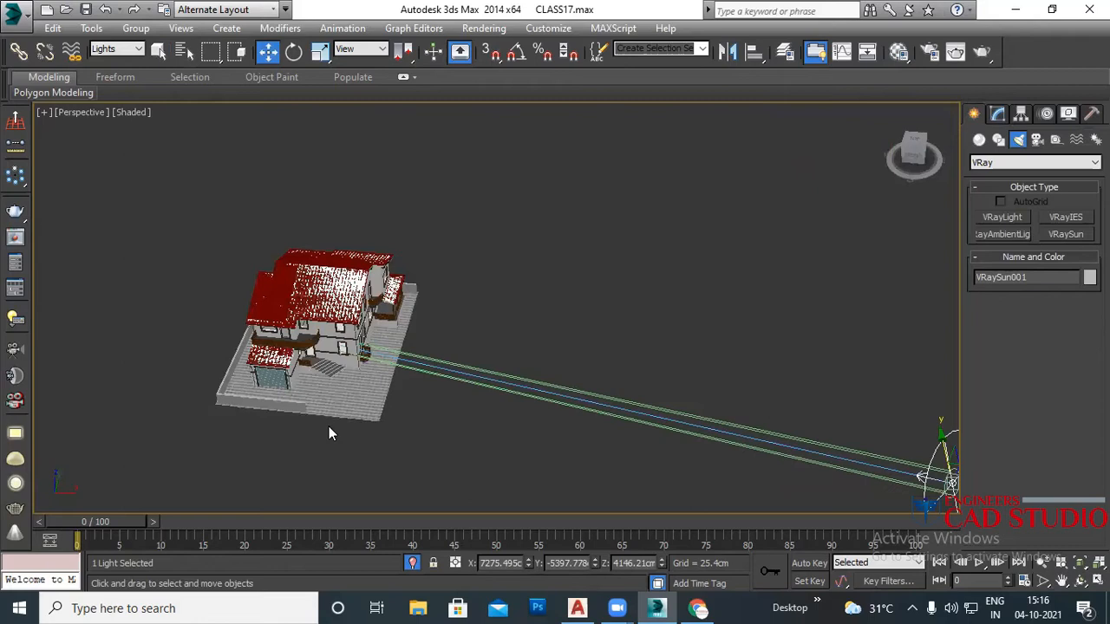
pyautogui.scroll(-2, 442, 431)
pyautogui.moveTo(442, 433); pyautogui.dragTo(473, 422, button='middle')
pyautogui.moveTo(545, 439); pyautogui.dragTo(533, 444, button='middle')
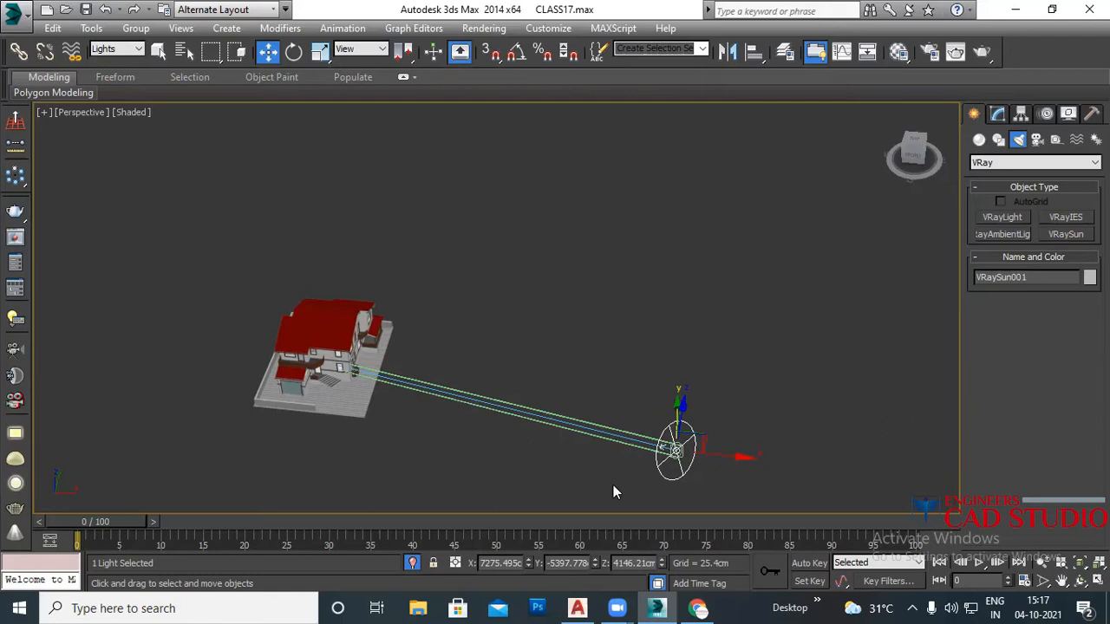
# Step: Move VRaySun001 up on Z, then across and lower to the right of the house
pyautogui.scroll(-3, 614, 491)
pyautogui.keyDown('alt'); pyautogui.moveTo(624, 471); pyautogui.dragTo(528, 463, button='middle'); pyautogui.keyUp('alt')
pyautogui.moveTo(461, 382); pyautogui.dragTo(590, 188)
pyautogui.keyDown('alt'); pyautogui.moveTo(466, 359); pyautogui.dragTo(607, 310, button='middle'); pyautogui.keyUp('alt')
pyautogui.moveTo(597, 274); pyautogui.dragTo(458, 198)
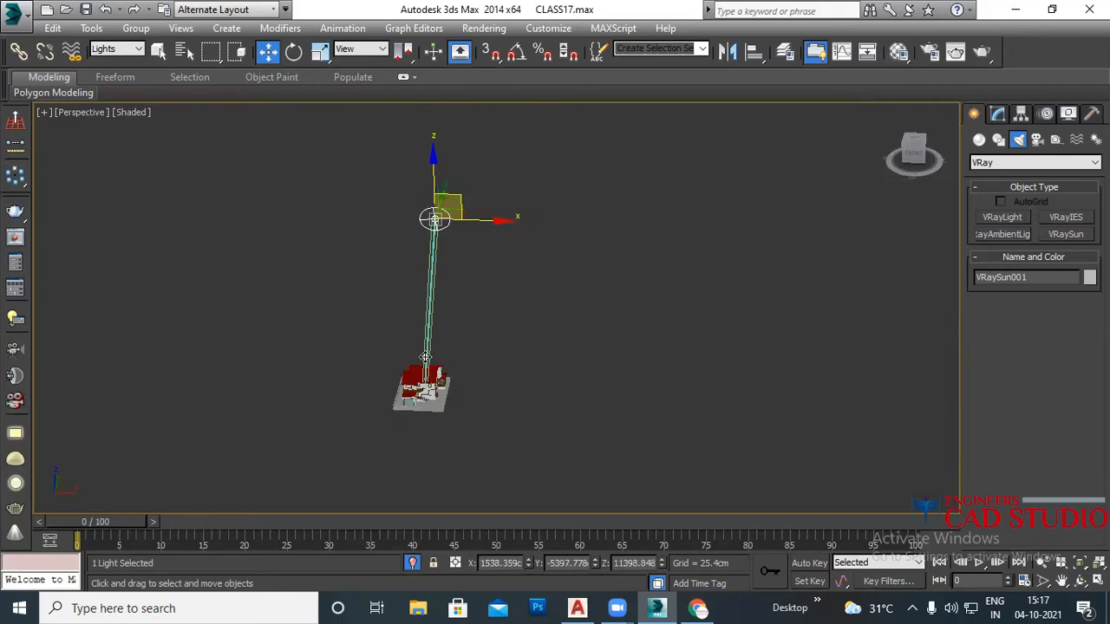
pyautogui.scroll(4, 426, 387)
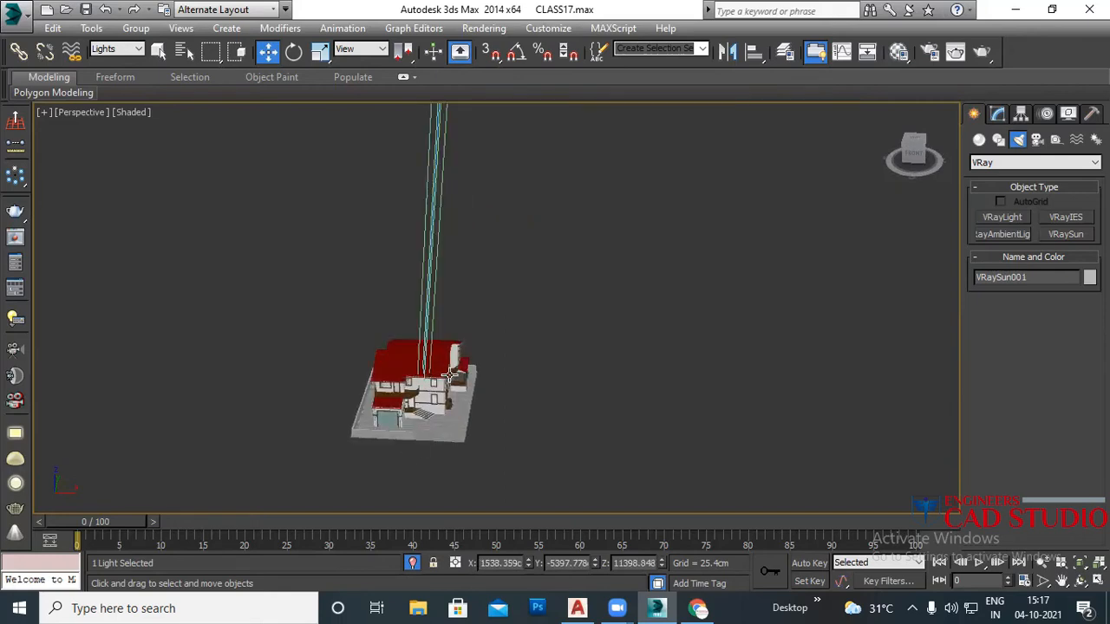
pyautogui.scroll(-4, 451, 379)
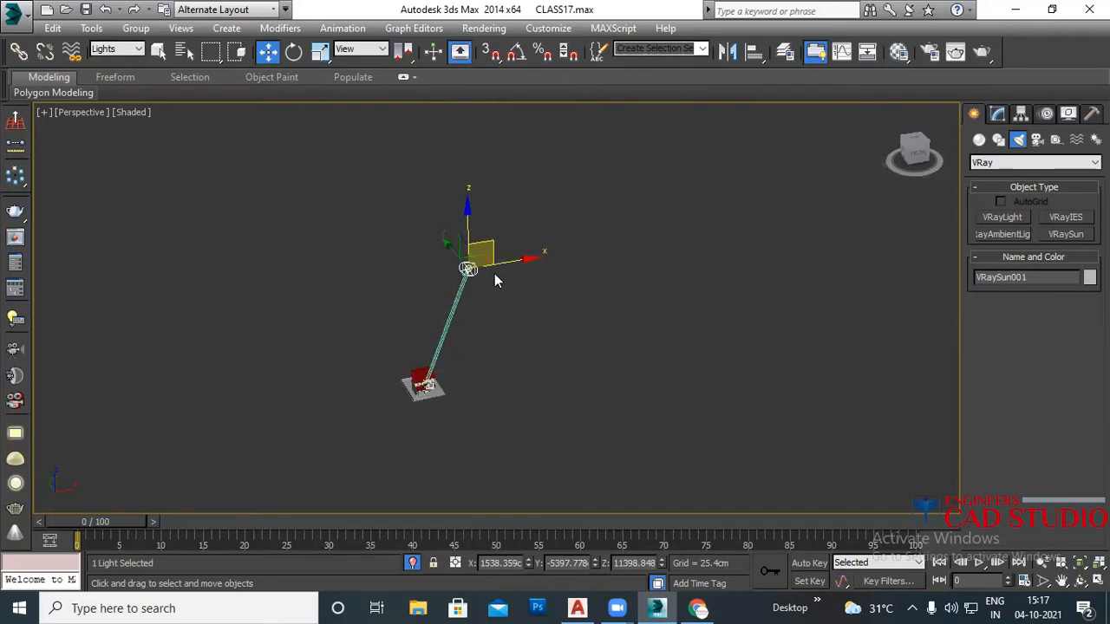
pyautogui.moveTo(499, 255); pyautogui.dragTo(632, 340)
# Step: Set VRaySun001's intensity multiplier to 0.02 in the Modify panel, then deselect the sun
pyautogui.click(999, 113)
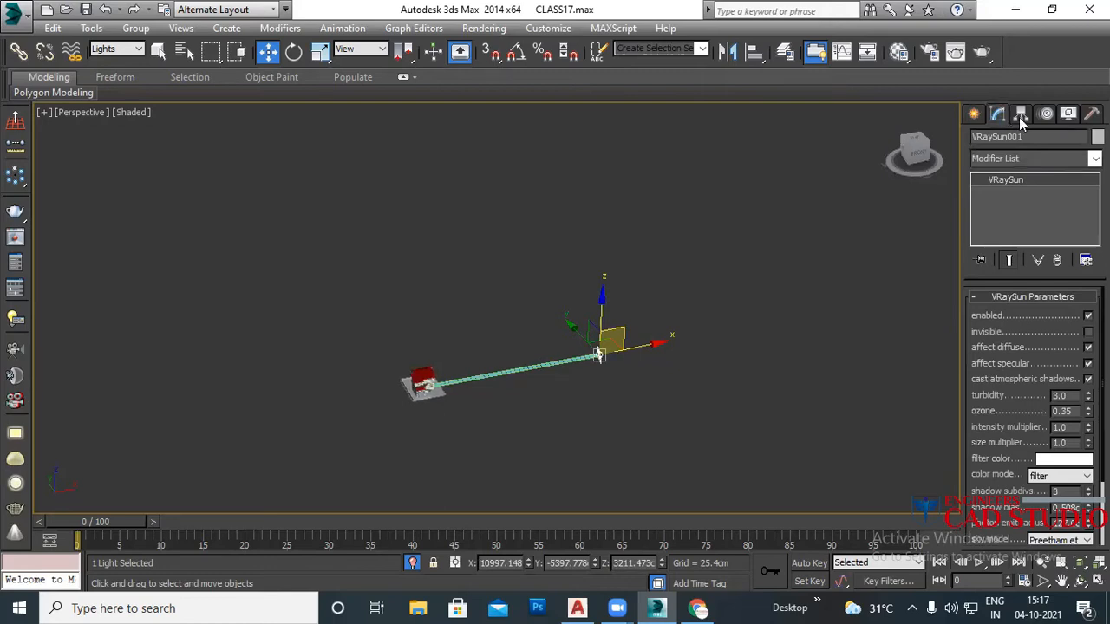
pyautogui.doubleClick(1078, 428)
pyautogui.write('0.05')
pyautogui.press('BackSpace')
pyautogui.write('2')
pyautogui.press('Return')
pyautogui.moveTo(587, 388); pyautogui.dragTo(610, 393, button='middle')
pyautogui.scroll(4, 527, 399)
pyautogui.scroll(-2, 525, 395)
pyautogui.scroll(4, 516, 386)
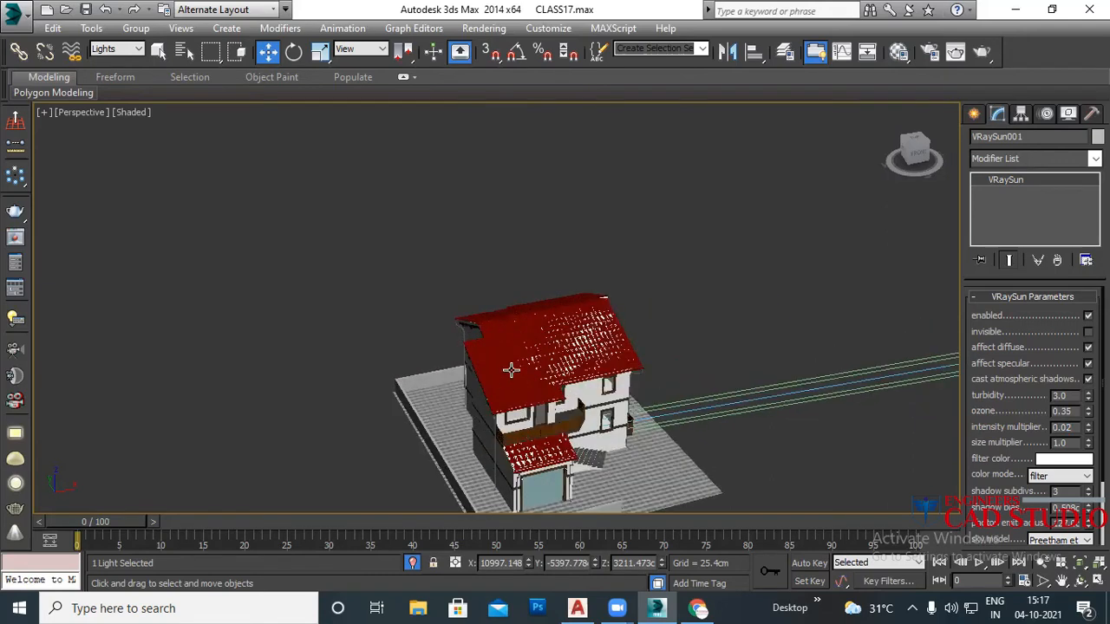
pyautogui.click(511, 371)
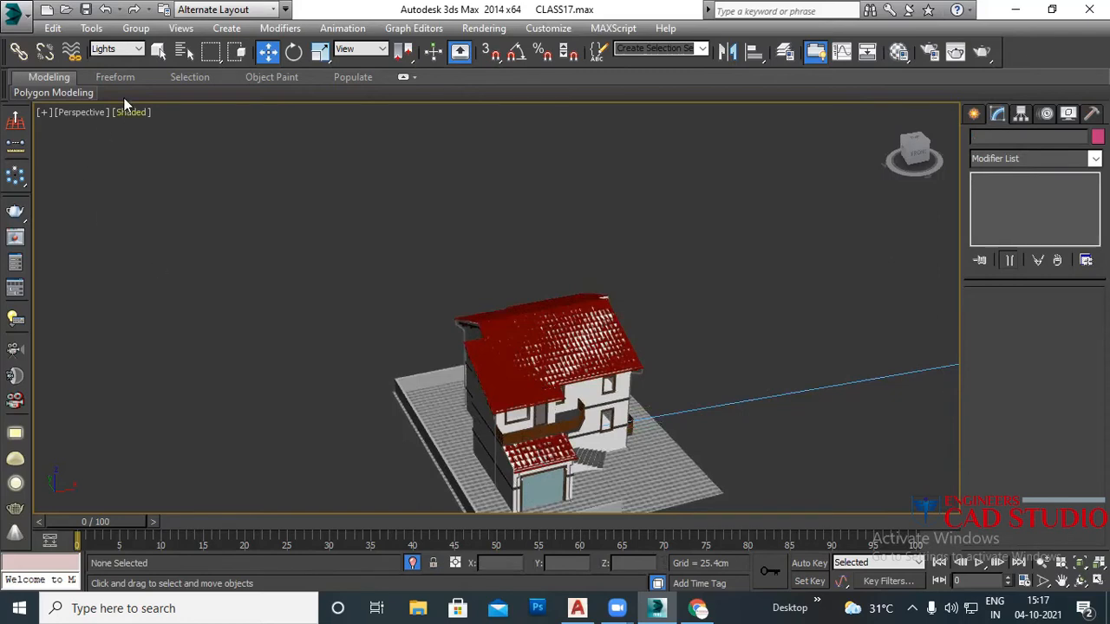
# Step: Set the selection filter to All, select roof-tile Plane02, and hide all unselected objects
pyautogui.click(111, 51)
pyautogui.click(117, 67)
pyautogui.scroll(3, 529, 475)
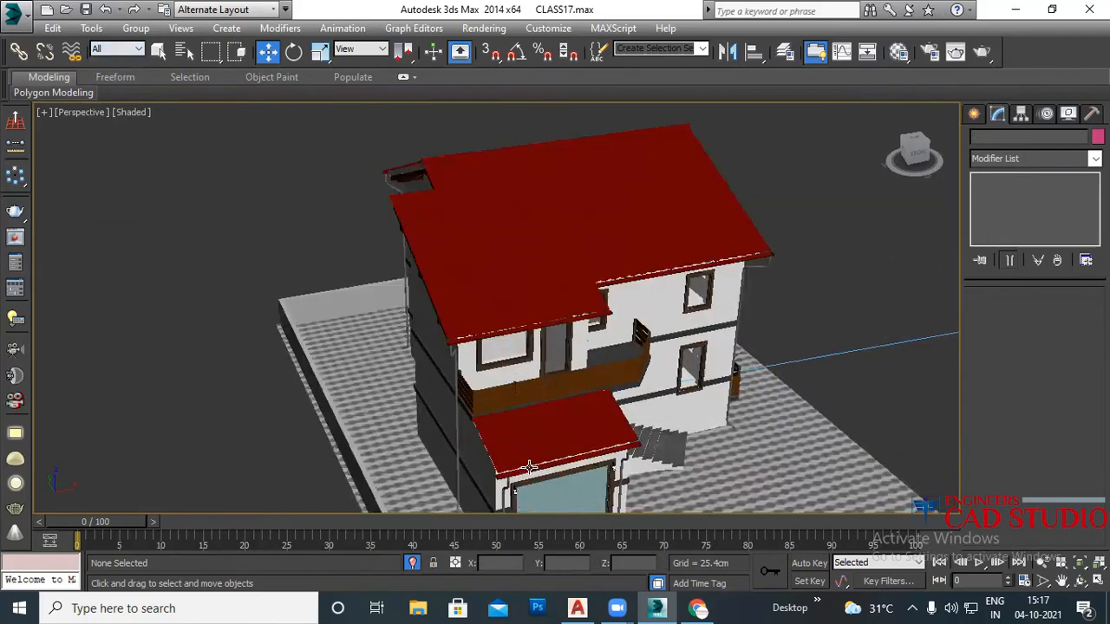
pyautogui.click(556, 438)
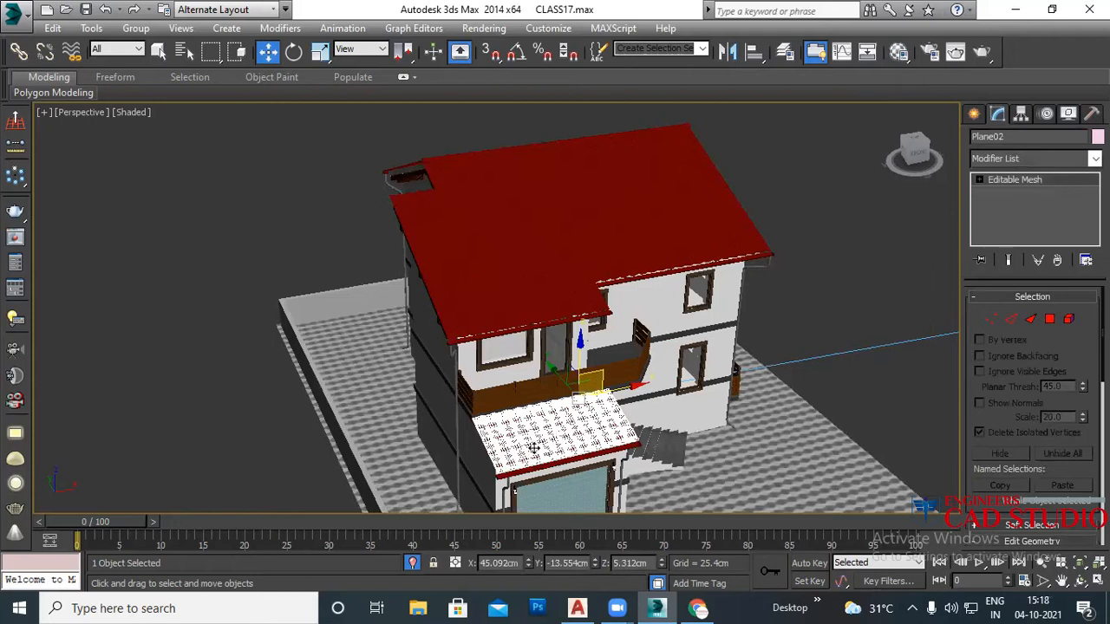
pyautogui.moveTo(555, 458); pyautogui.dragTo(469, 409, button='middle')
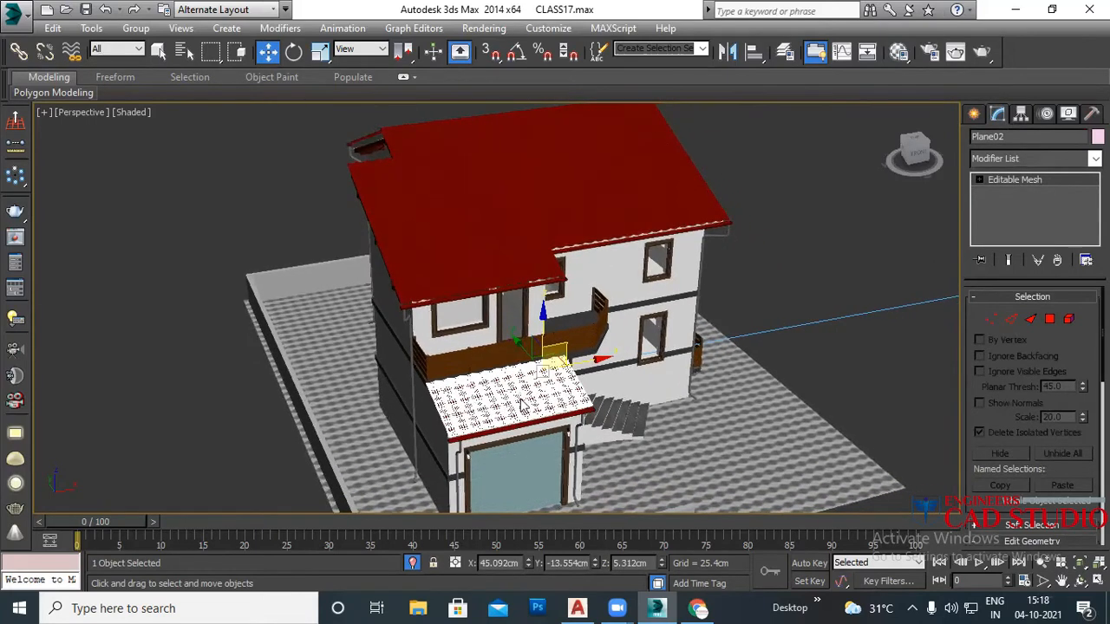
pyautogui.rightClick(517, 357)
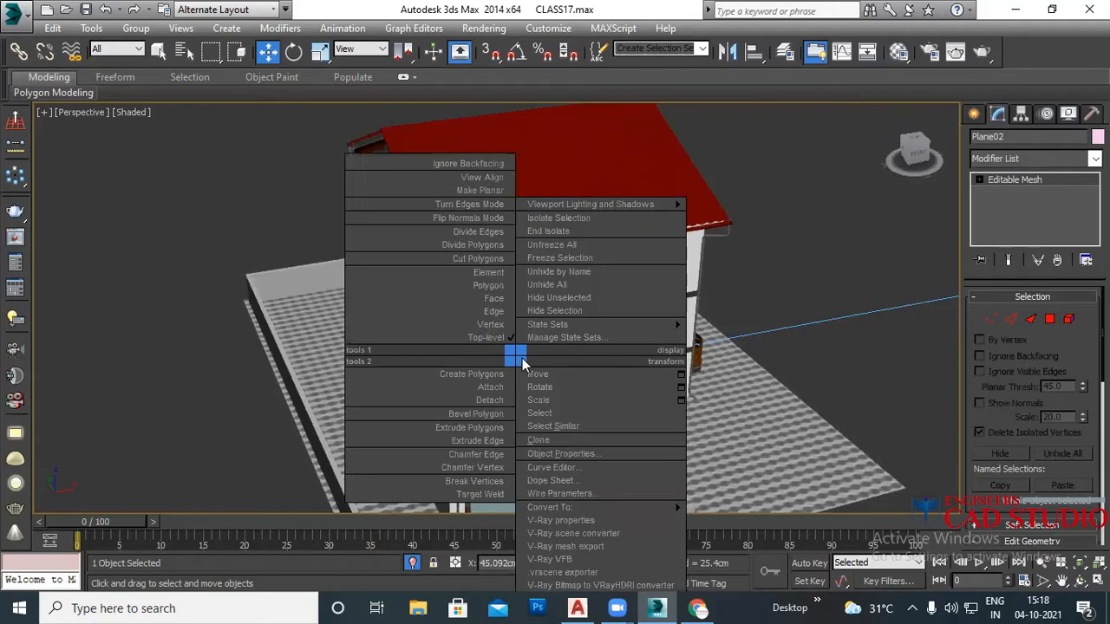
pyautogui.click(558, 299)
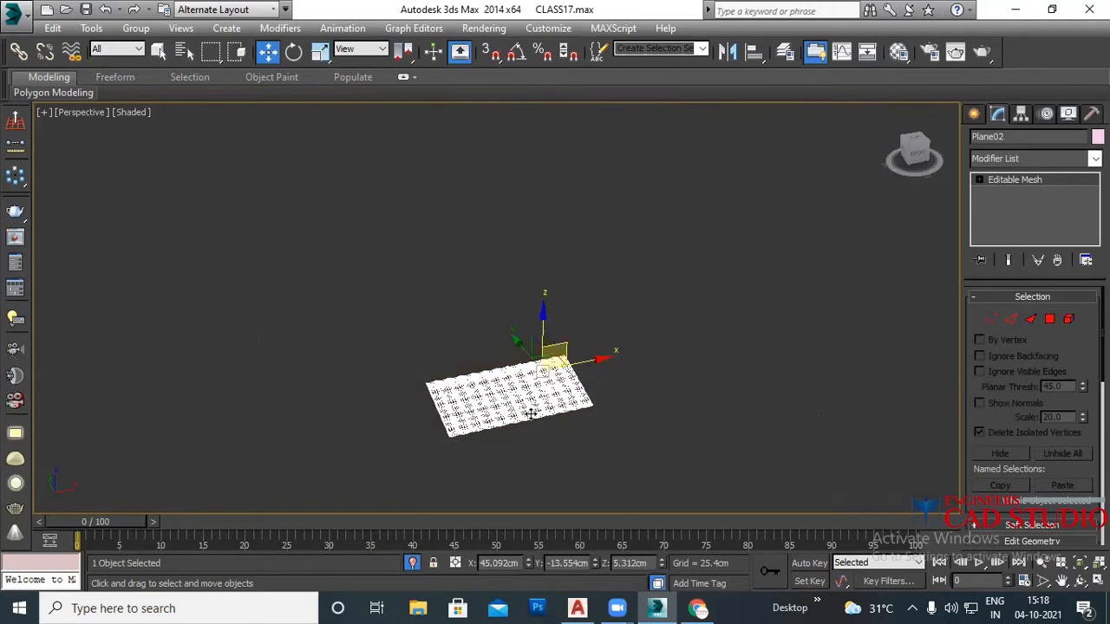
pyautogui.click(505, 455)
pyautogui.click(513, 410)
# Step: Orbit and zoom around the isolated tile plane, then unhide all objects
pyautogui.scroll(5, 512, 420)
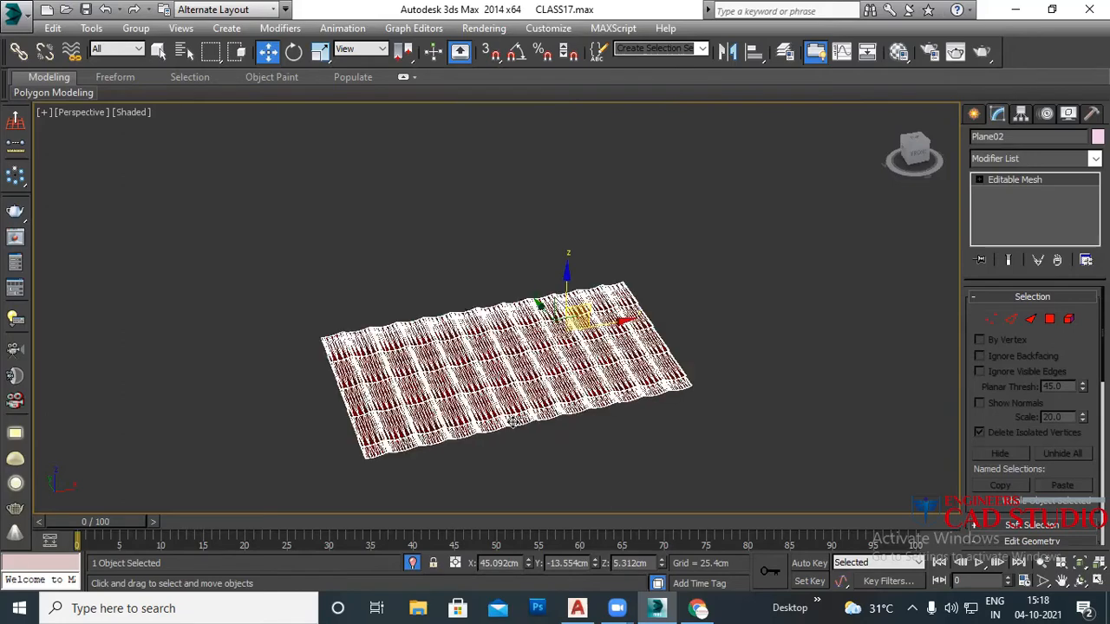
pyautogui.moveTo(539, 382)
pyautogui.keyDown('alt'); pyautogui.mouseDown(button='middle')
pyautogui.moveTo(567, 370)
pyautogui.moveTo(538, 374)
pyautogui.mouseUp(button='middle'); pyautogui.keyUp('alt')
pyautogui.scroll(3, 474, 350)
pyautogui.scroll(-6, 476, 351)
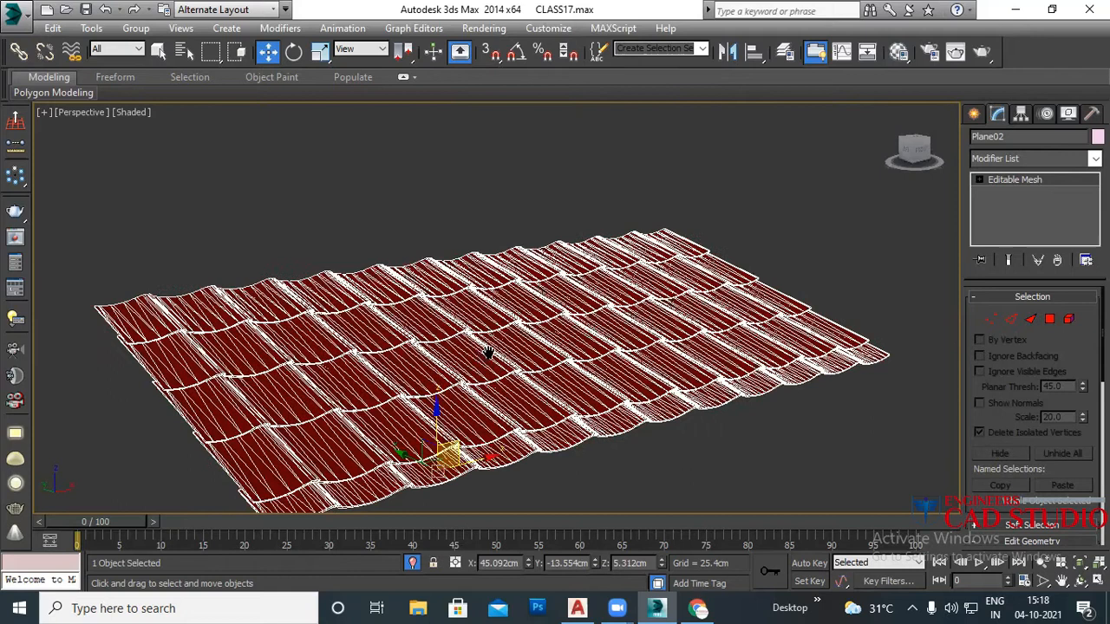
pyautogui.scroll(-4, 482, 344)
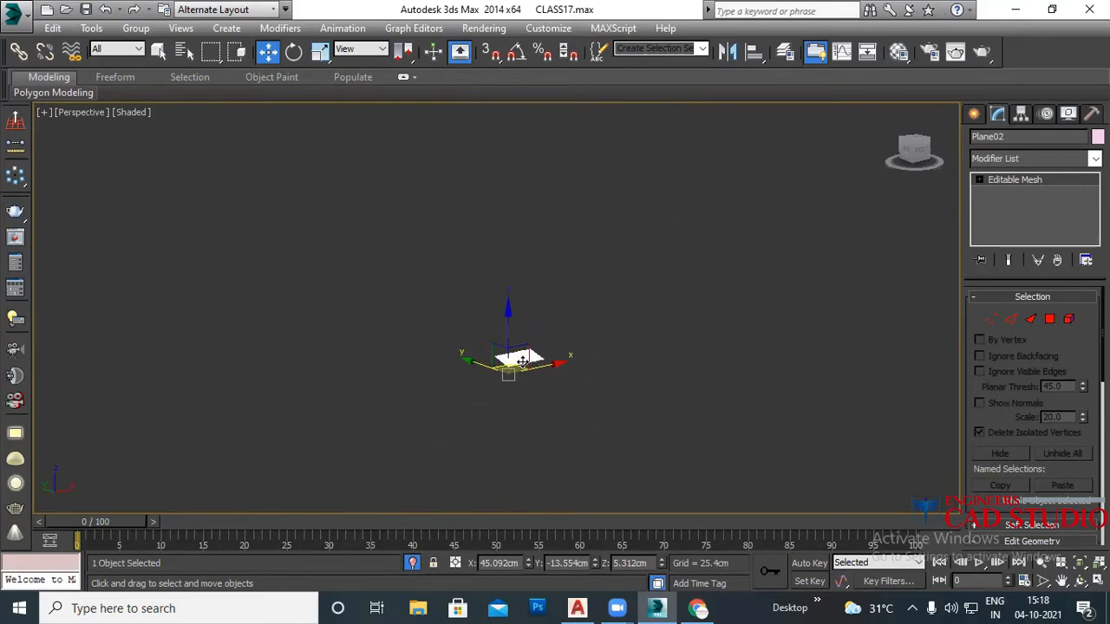
pyautogui.rightClick(613, 336)
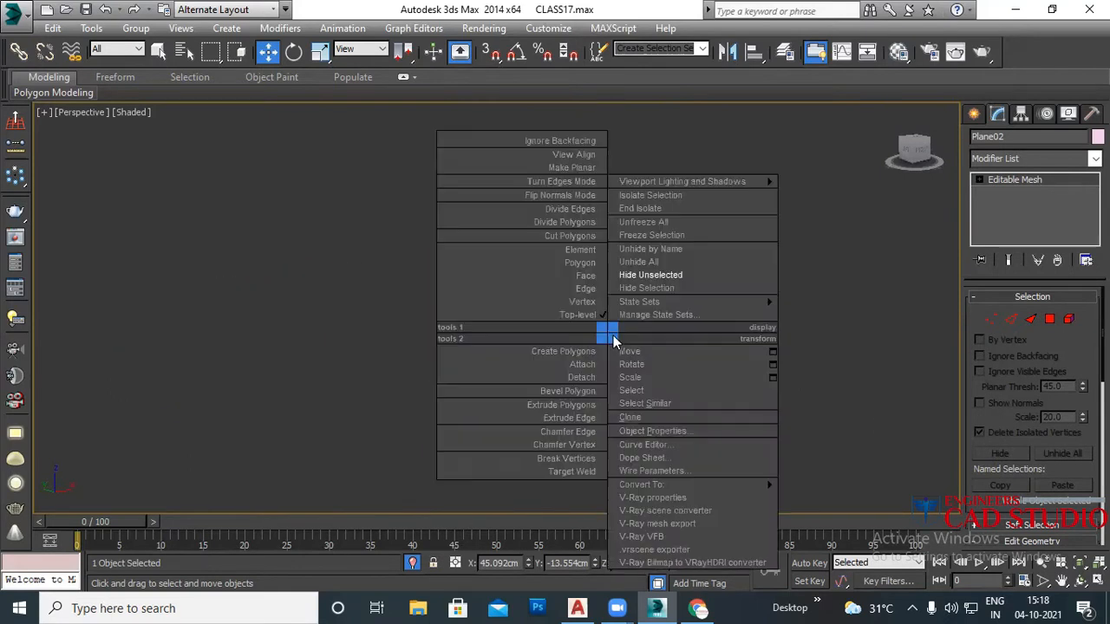
pyautogui.click(660, 262)
# Step: Select and frame VRaySun001 and its target, then deselect and zoom back onto the red tile plane
pyautogui.scroll(2, 521, 351)
pyautogui.moveTo(525, 353); pyautogui.dragTo(243, 348, button='middle')
pyautogui.scroll(-5, 320, 343)
pyautogui.moveTo(522, 303); pyautogui.dragTo(502, 262)
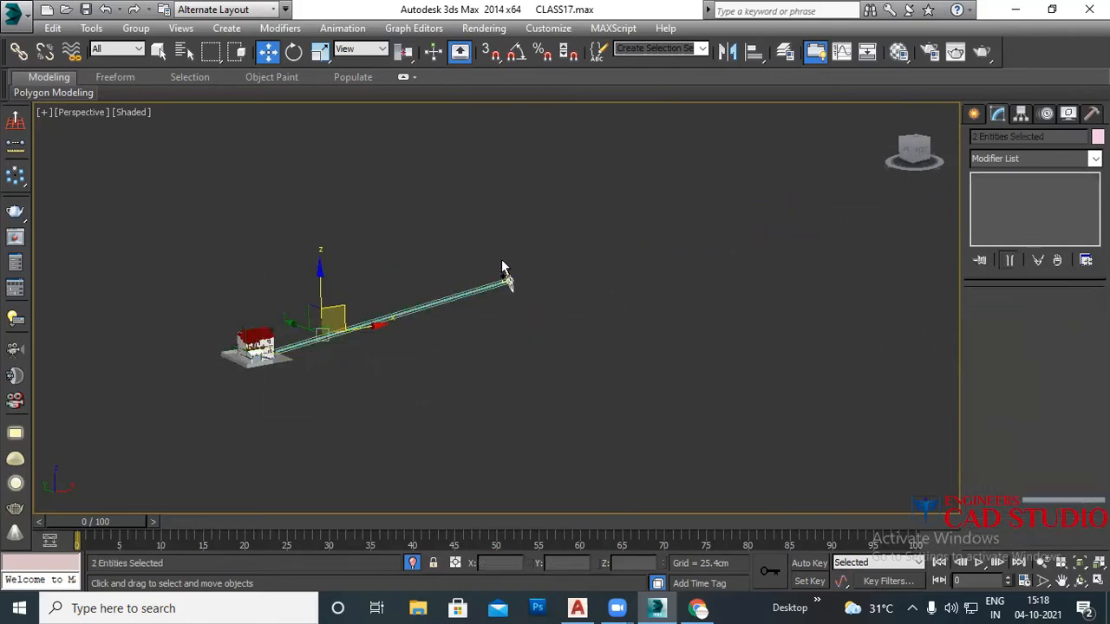
pyautogui.press('z')
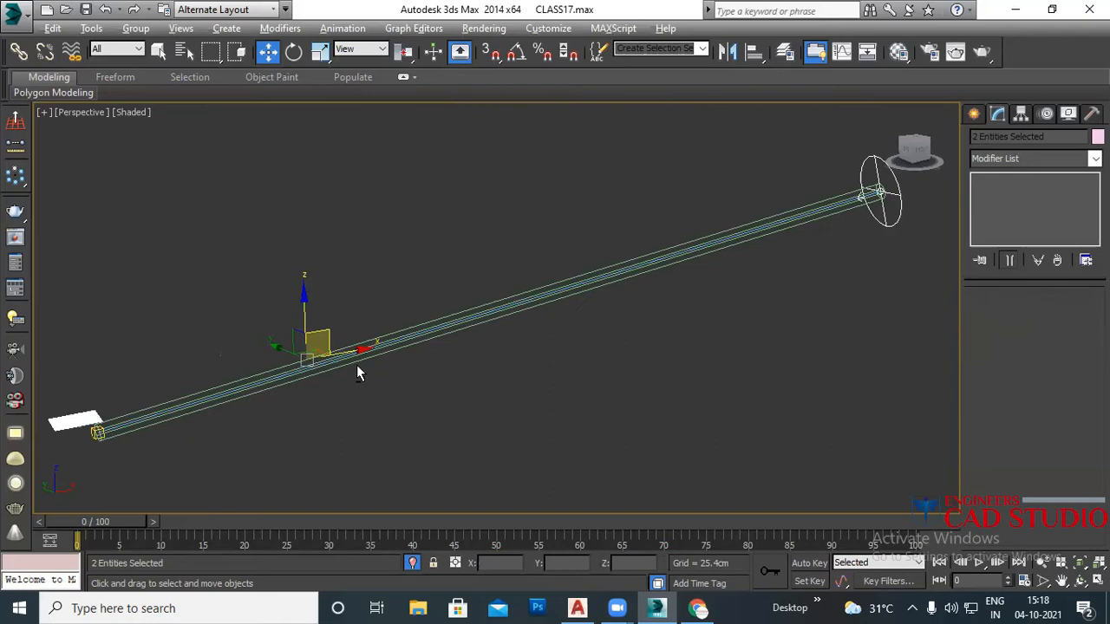
pyautogui.moveTo(212, 388); pyautogui.dragTo(455, 353, button='middle')
pyautogui.click(361, 368)
pyautogui.scroll(5, 342, 386)
pyautogui.scroll(2, 341, 386)
pyautogui.scroll(-1, 382, 339)
pyautogui.moveTo(387, 342); pyautogui.dragTo(420, 351, button='middle')
pyautogui.scroll(5, 420, 364)
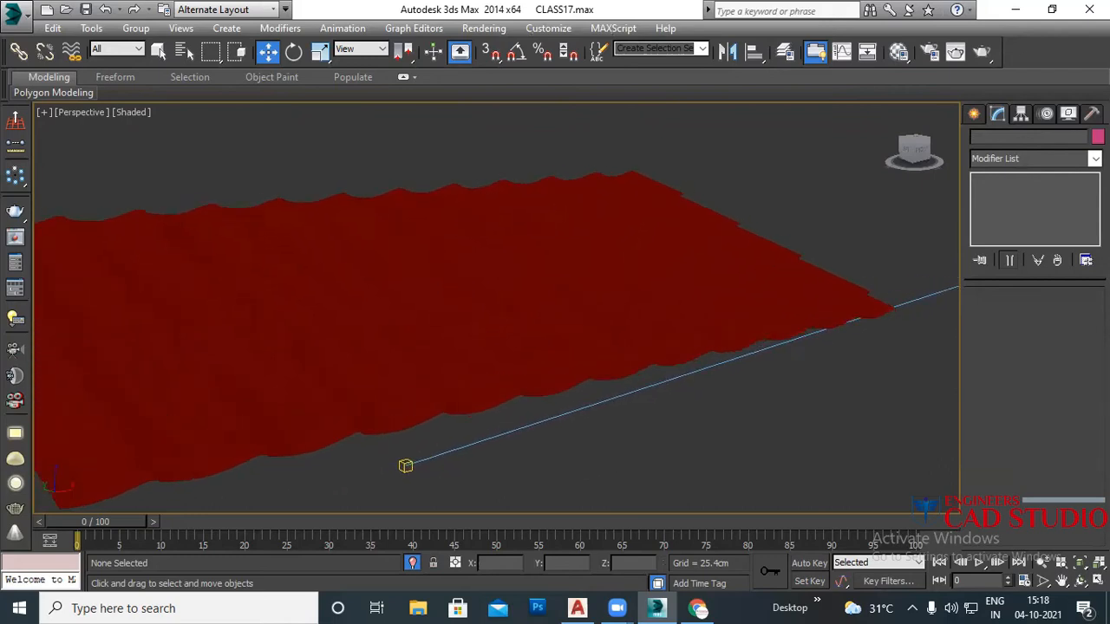
pyautogui.keyDown('alt'); pyautogui.moveTo(459, 202); pyautogui.dragTo(488, 238, button='middle'); pyautogui.keyUp('alt')
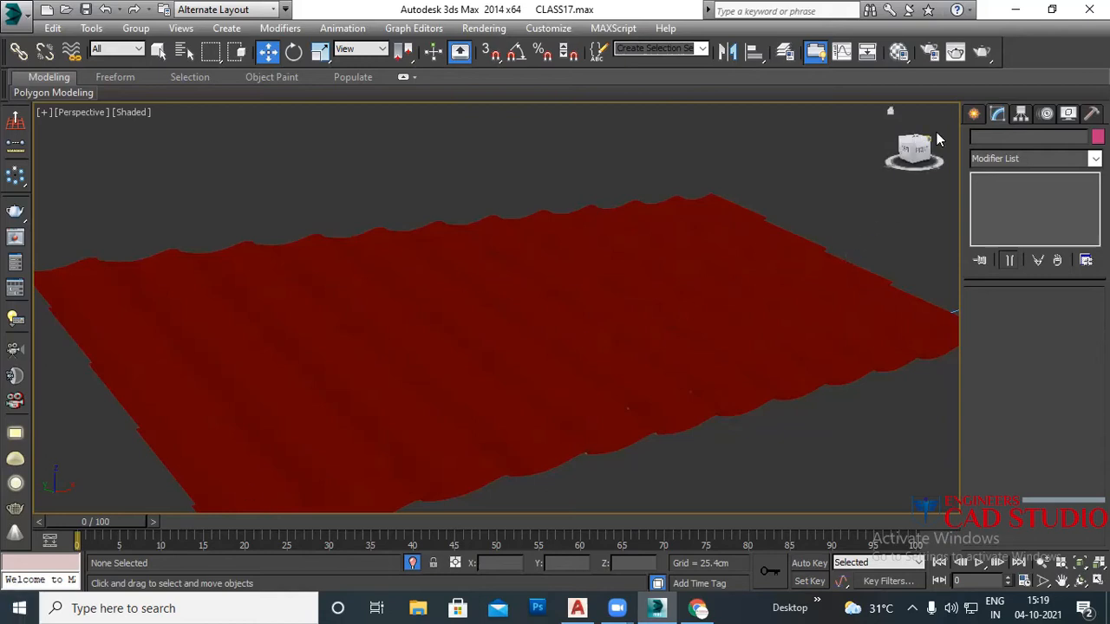
# Step: Pick the Free camera type, then create Camera001 matching the current perspective view
pyautogui.click(974, 114)
pyautogui.click(1038, 139)
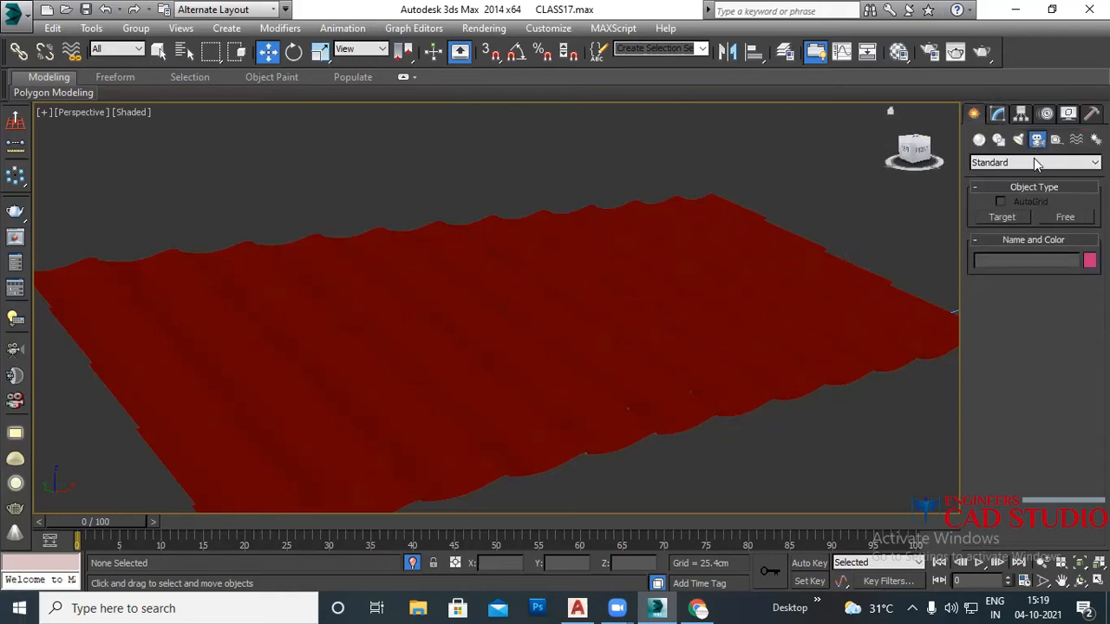
pyautogui.click(1065, 215)
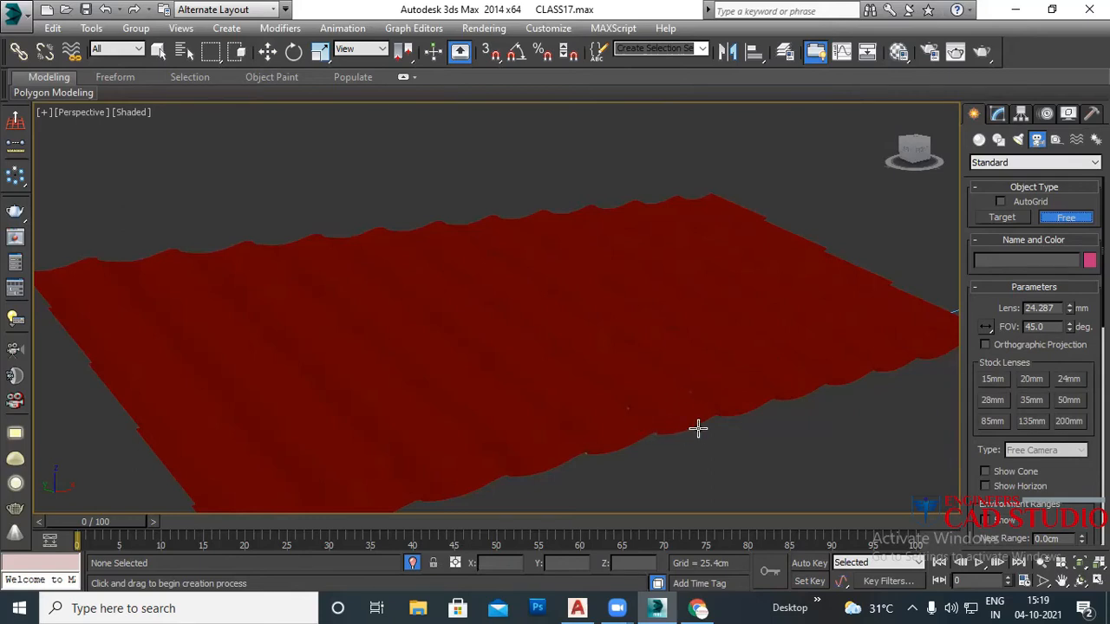
pyautogui.press('w')
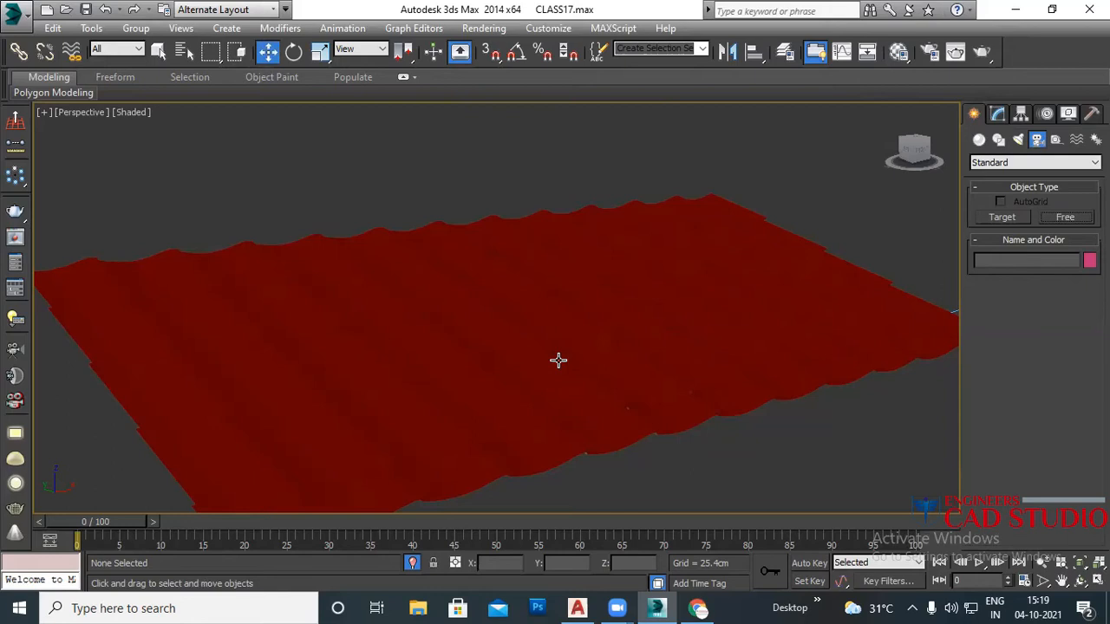
pyautogui.press('c')
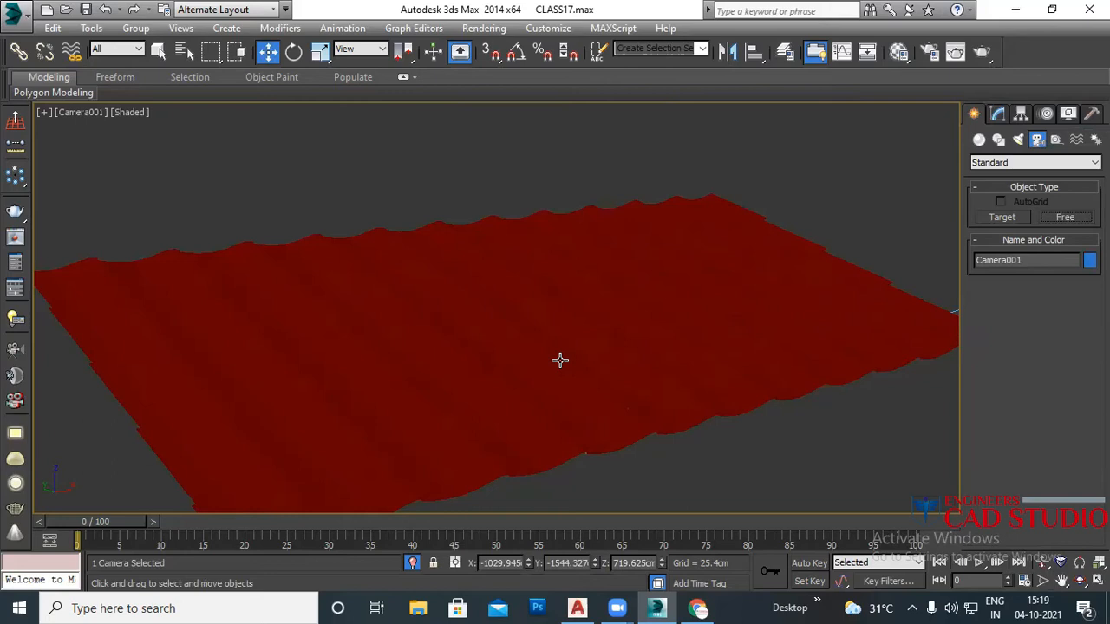
# Step: Orbit the perspective view, select Camera001, and look through it
pyautogui.press('p')
pyautogui.scroll(-6, 555, 360)
pyautogui.keyDown('alt'); pyautogui.moveTo(549, 384); pyautogui.dragTo(487, 388, button='middle'); pyautogui.keyUp('alt')
pyautogui.scroll(5, 402, 373)
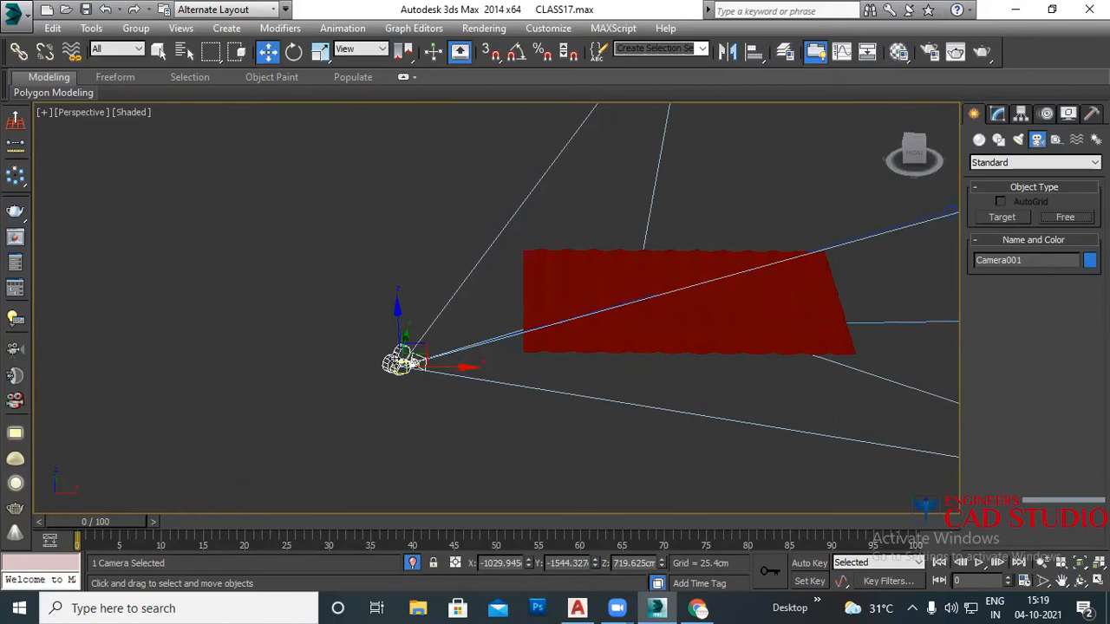
pyautogui.click(409, 414)
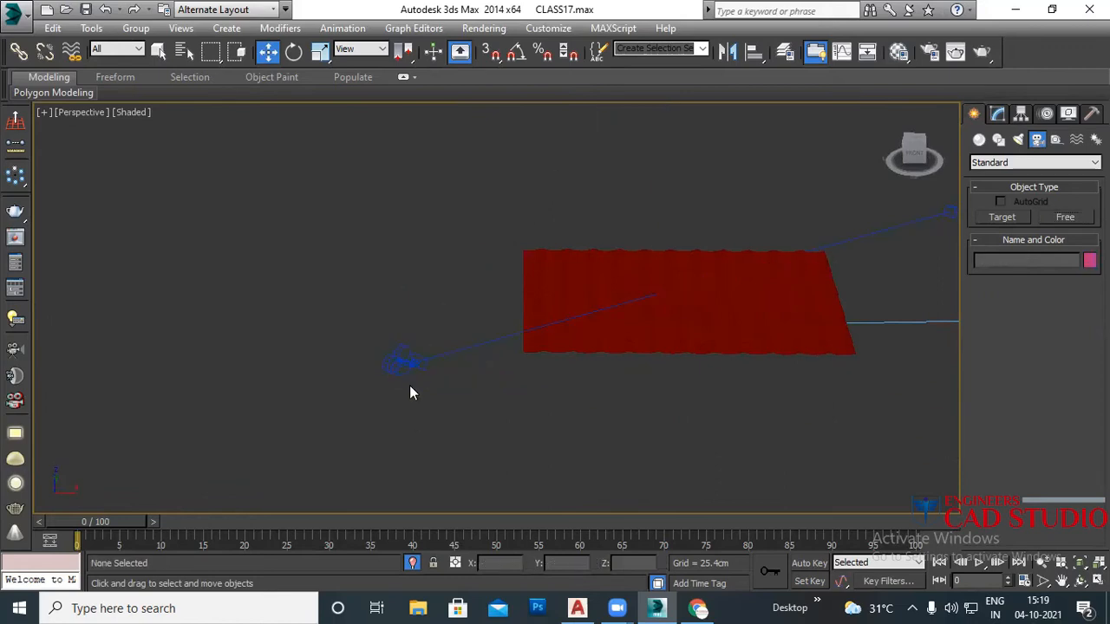
pyautogui.click(403, 363)
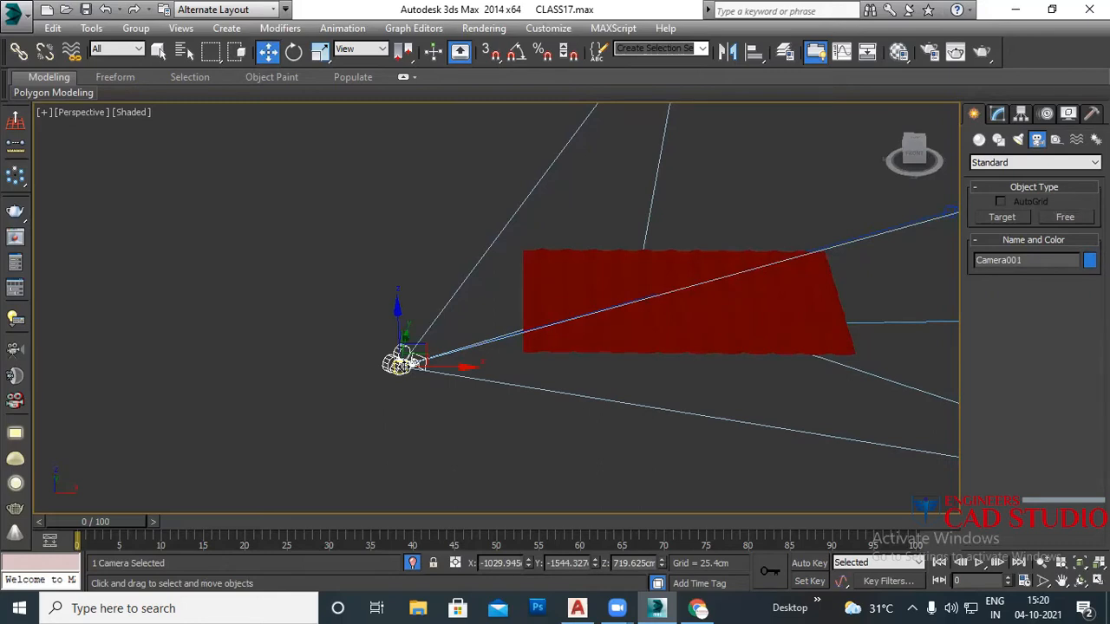
pyautogui.press('c')
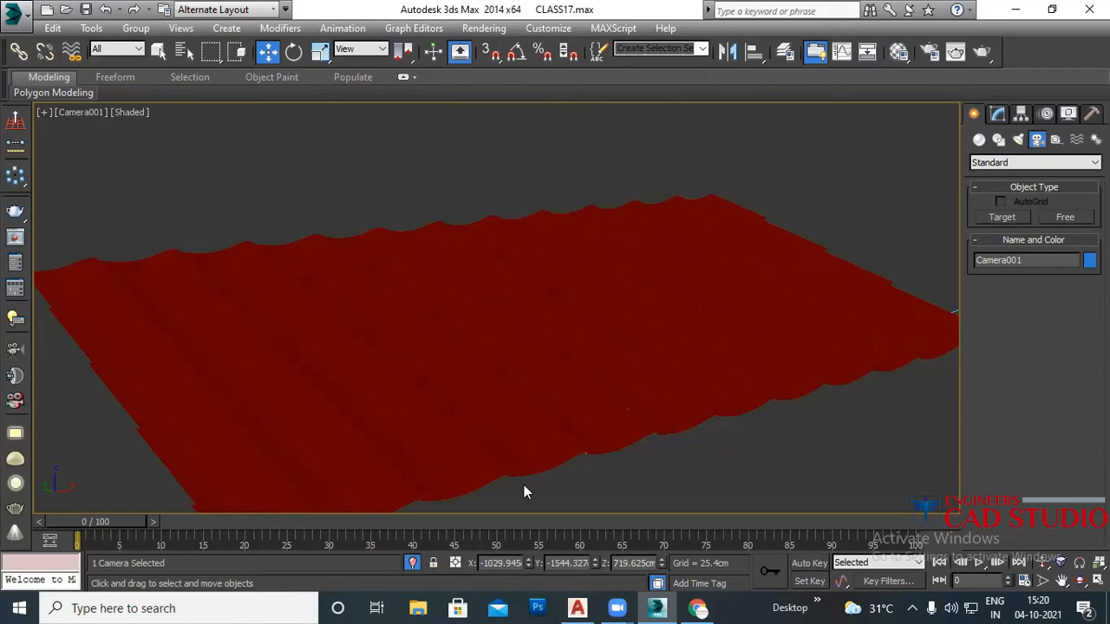
# Step: Reframe the perspective view so Camera001 faces the red tile plane from the front, then check its view
pyautogui.press('p')
pyautogui.press('z')
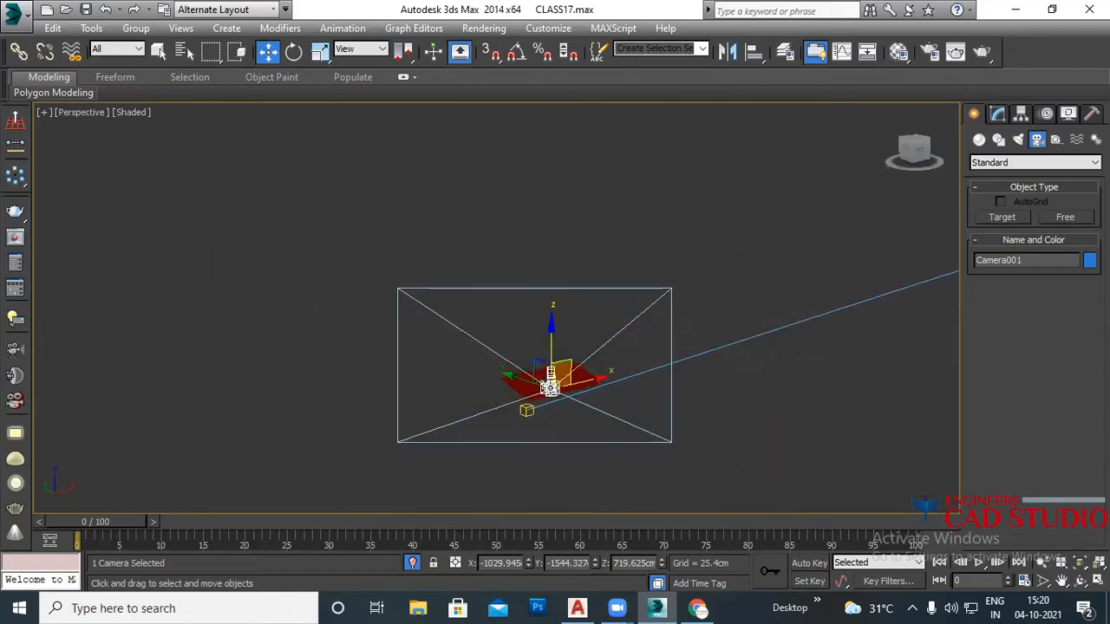
pyautogui.keyDown('alt'); pyautogui.moveTo(564, 433); pyautogui.dragTo(527, 390, button='middle'); pyautogui.keyUp('alt')
pyautogui.scroll(10, 520, 404)
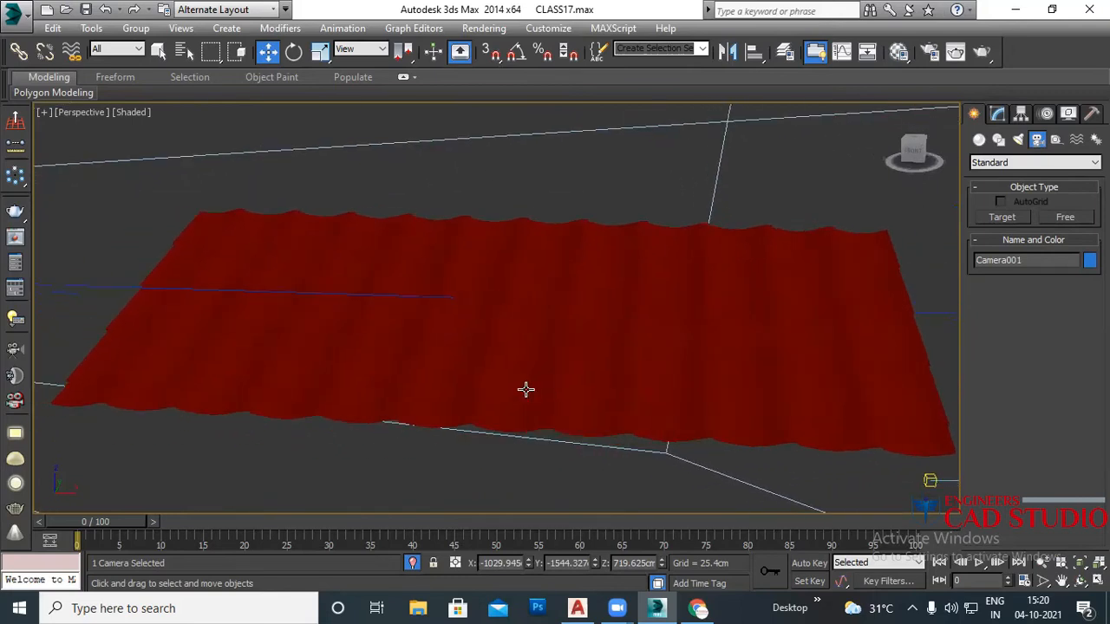
pyautogui.hotkey('ctrl', 'z')
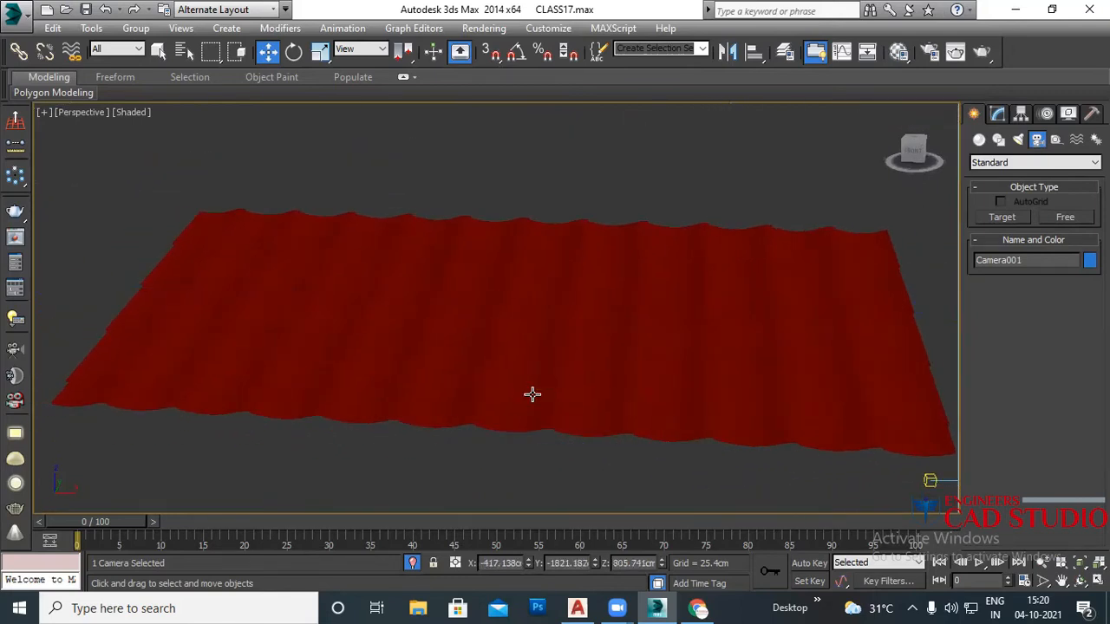
pyautogui.scroll(-10, 530, 395)
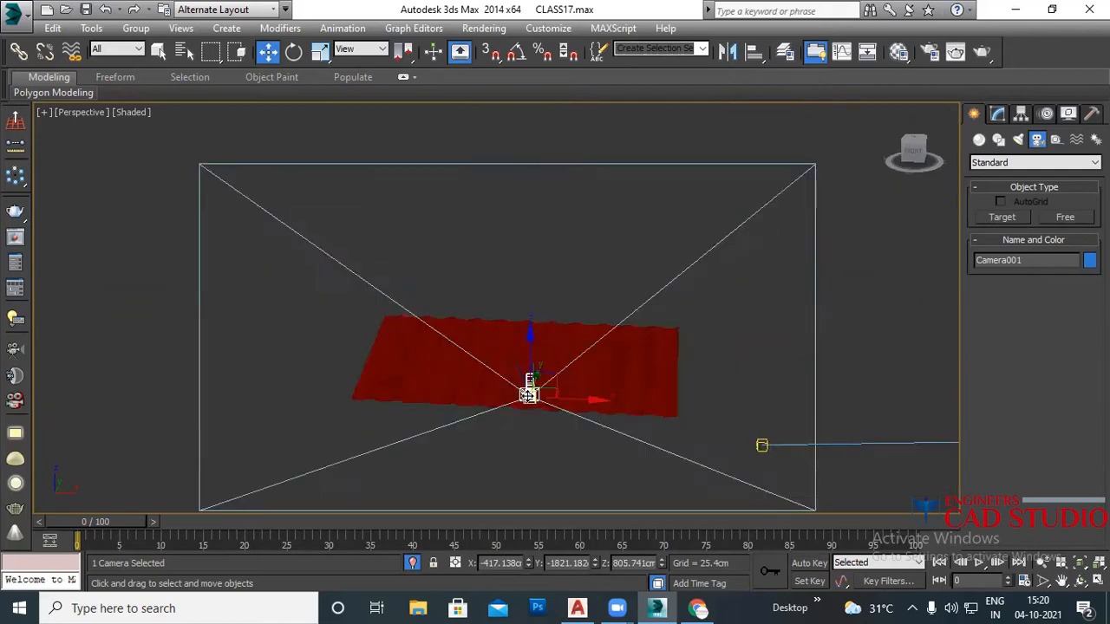
pyautogui.keyDown('alt'); pyautogui.moveTo(530, 409); pyautogui.dragTo(574, 427, button='middle'); pyautogui.keyUp('alt')
pyautogui.scroll(7, 543, 411)
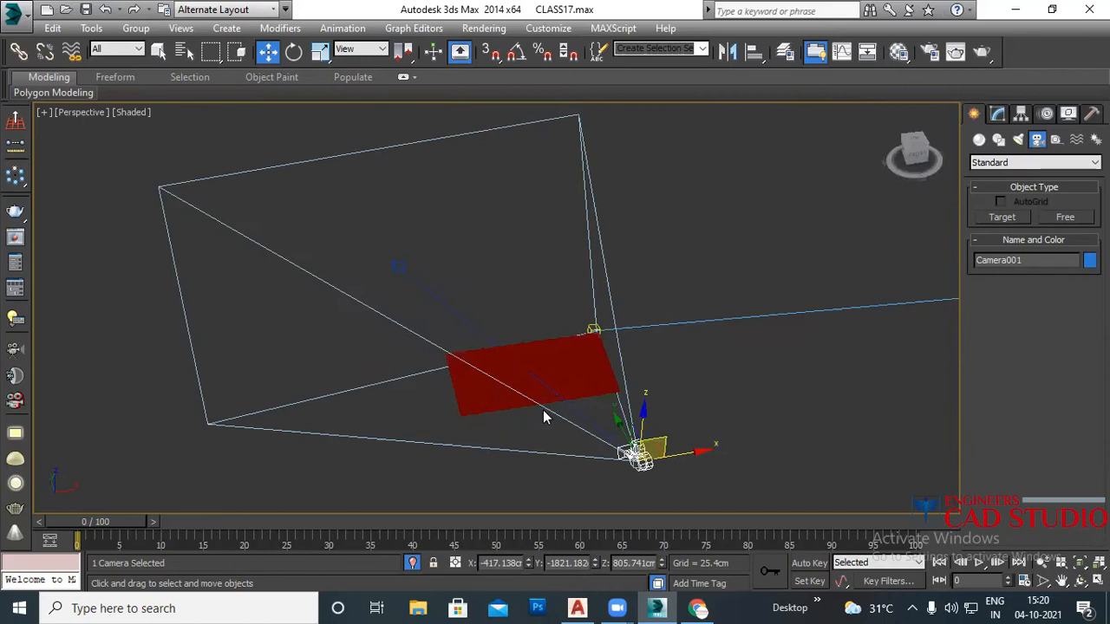
pyautogui.scroll(1, 551, 395)
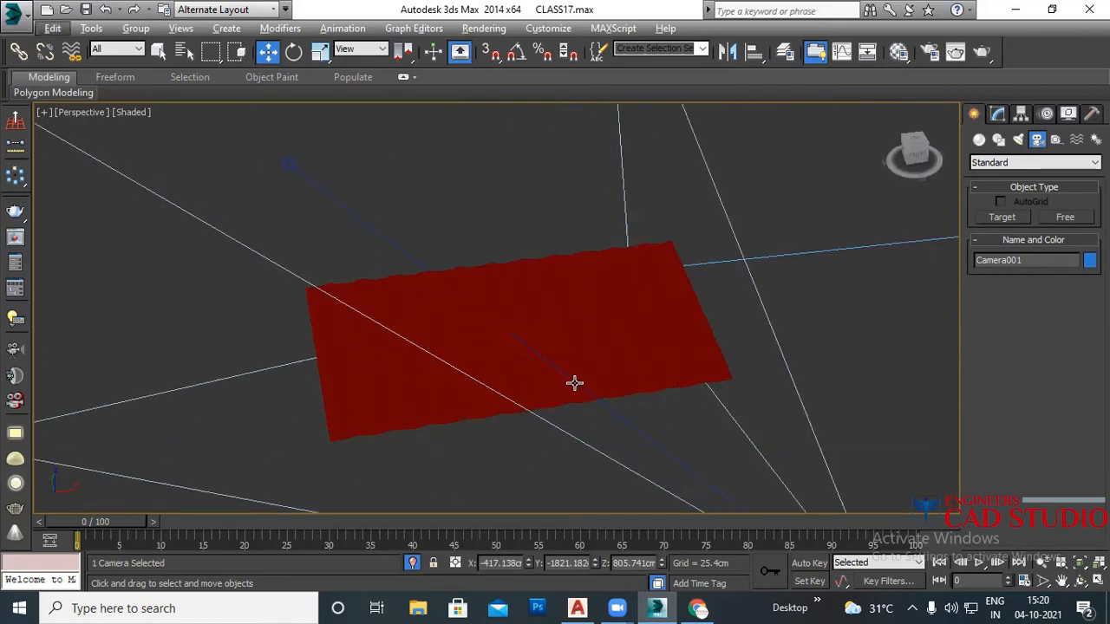
pyautogui.press('c')
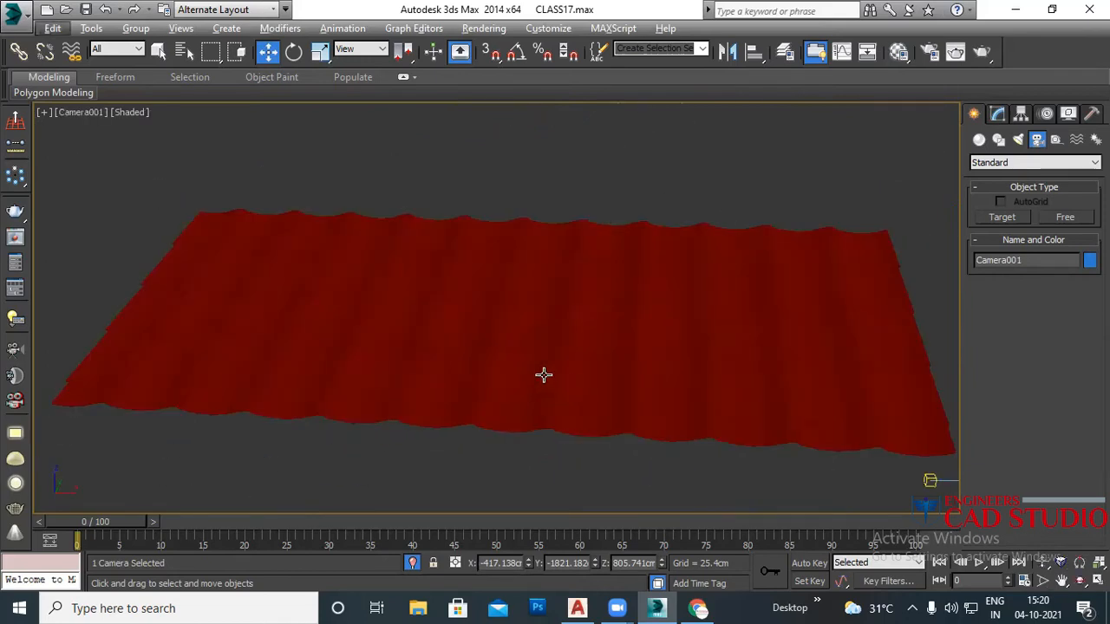
# Step: Return to perspective and activate the Free camera tool again
pyautogui.press('p')
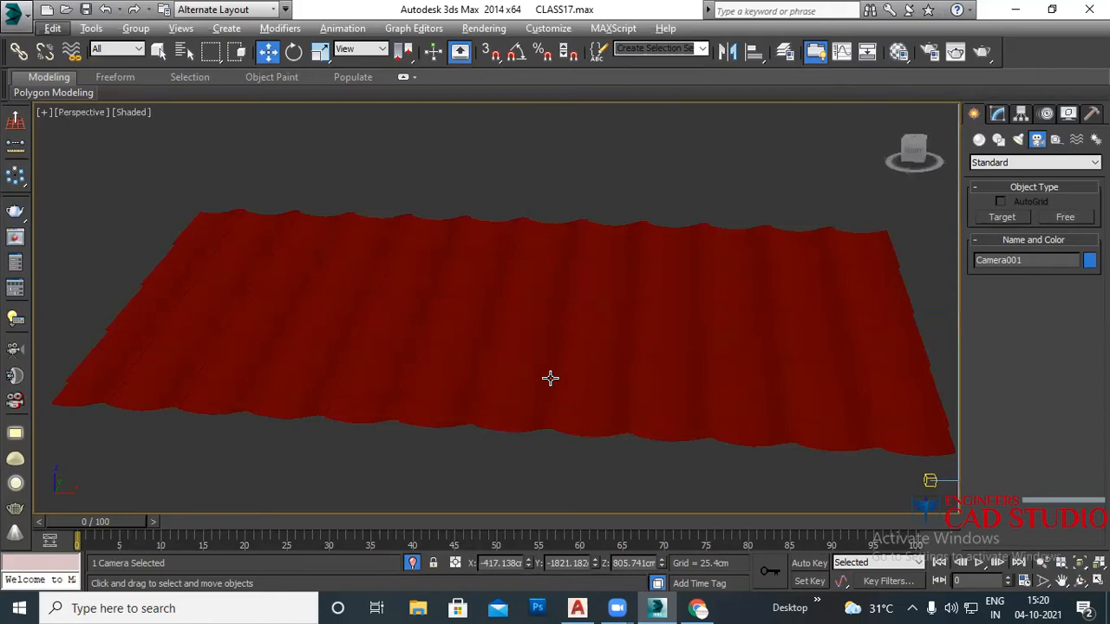
pyautogui.scroll(2, 555, 384)
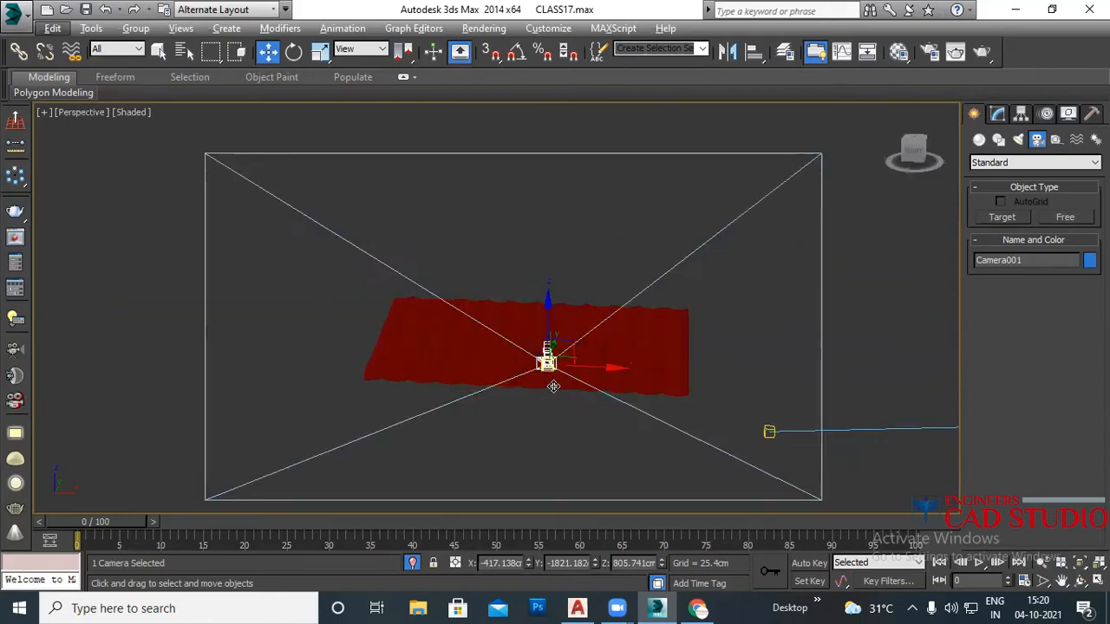
pyautogui.click(1066, 218)
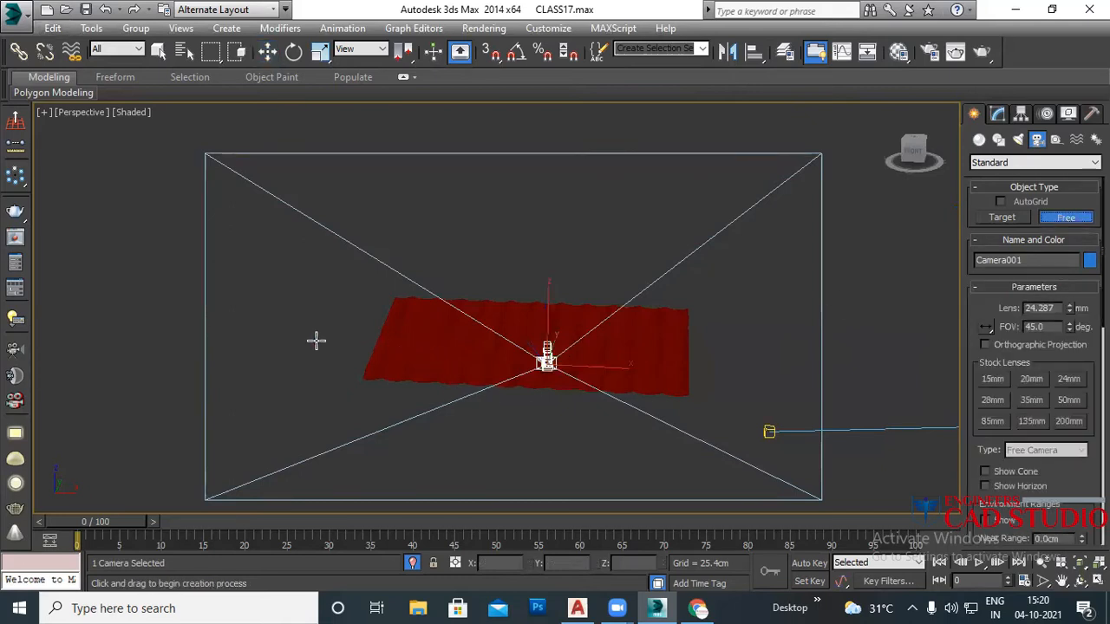
# Step: Place a free camera in the perspective view, then undo it
pyautogui.keyDown('alt'); pyautogui.moveTo(454, 387); pyautogui.dragTo(523, 387, button='middle'); pyautogui.keyUp('alt')
pyautogui.click(610, 380)
pyautogui.moveTo(612, 418); pyautogui.dragTo(572, 420, button='middle')
pyautogui.hotkey('ctrl', 'z')
# Step: Place Camera002 in the Front view beside the red roof sheet
pyautogui.press('f')
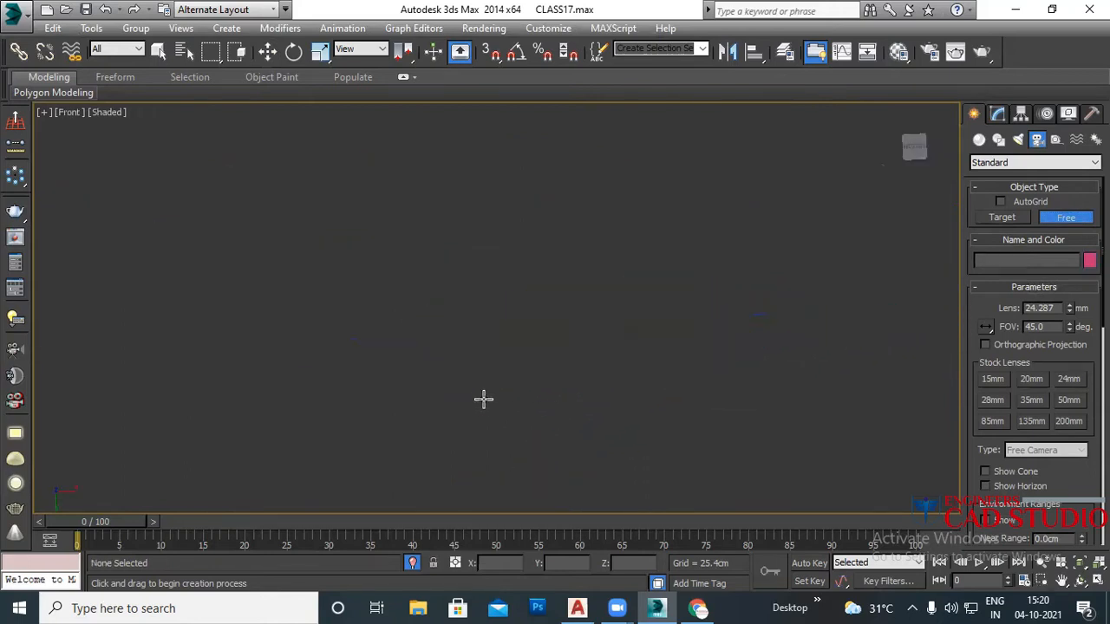
pyautogui.scroll(-5, 493, 397)
pyautogui.moveTo(335, 392); pyautogui.dragTo(543, 391, button='middle')
pyautogui.scroll(5, 539, 400)
pyautogui.scroll(5, 539, 400)
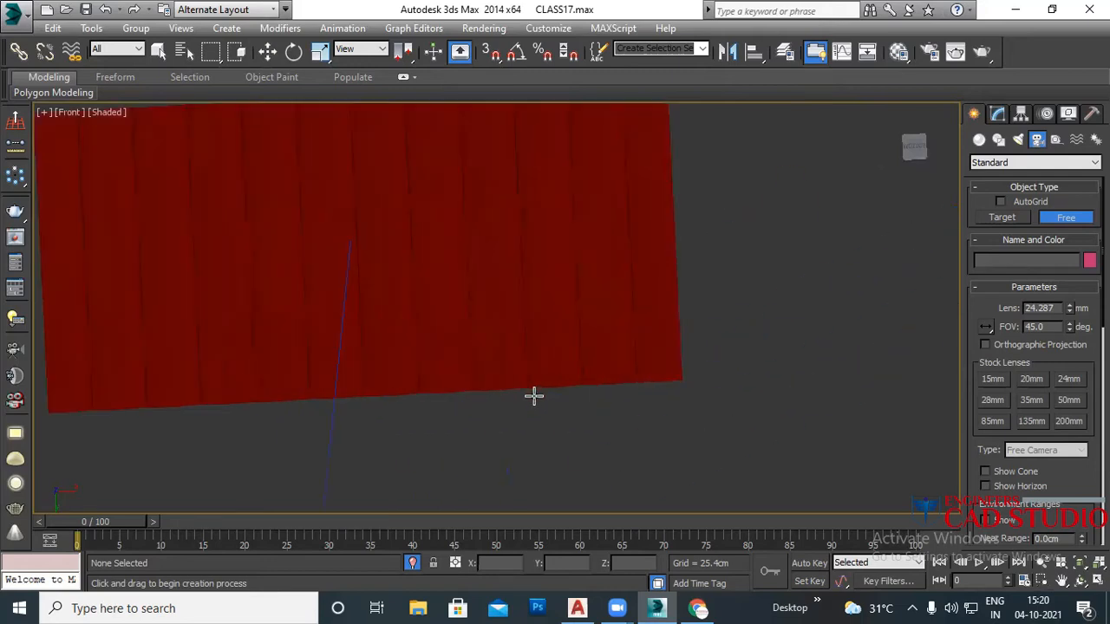
pyautogui.scroll(-2, 367, 355)
pyautogui.click(241, 336)
pyautogui.moveTo(365, 395); pyautogui.dragTo(436, 480, button='middle')
pyautogui.scroll(-3, 427, 391)
# Step: Look through Camera002, return to perspective, and open the Select Camera list showing both cameras
pyautogui.press('p')
pyautogui.scroll(-3, 455, 412)
pyautogui.scroll(-4, 454, 412)
pyautogui.press('w')
pyautogui.press('c')
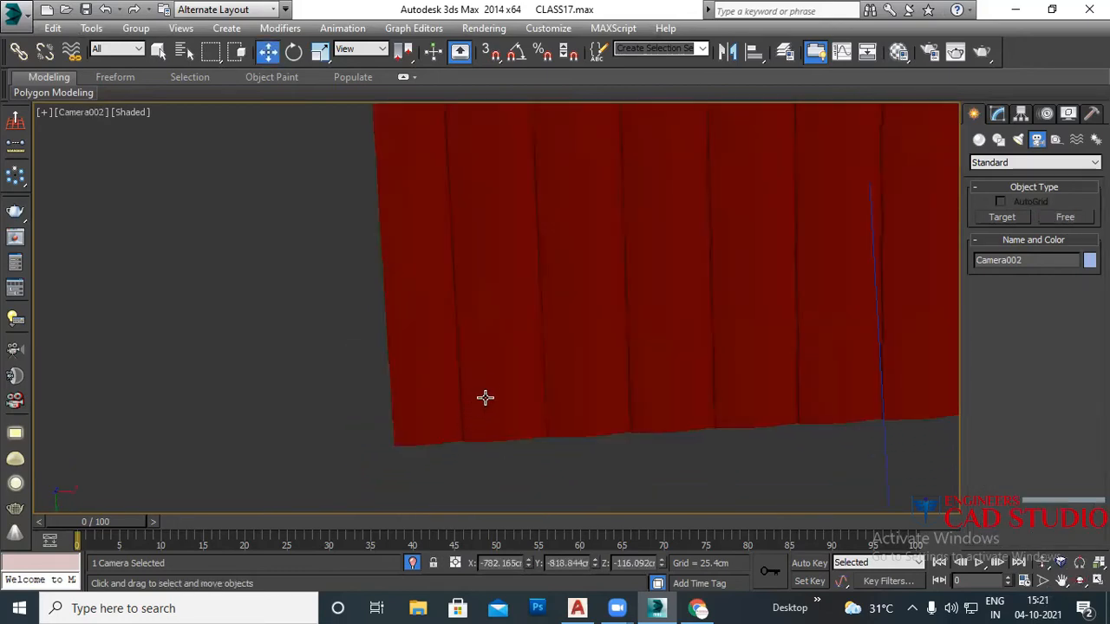
pyautogui.press('p')
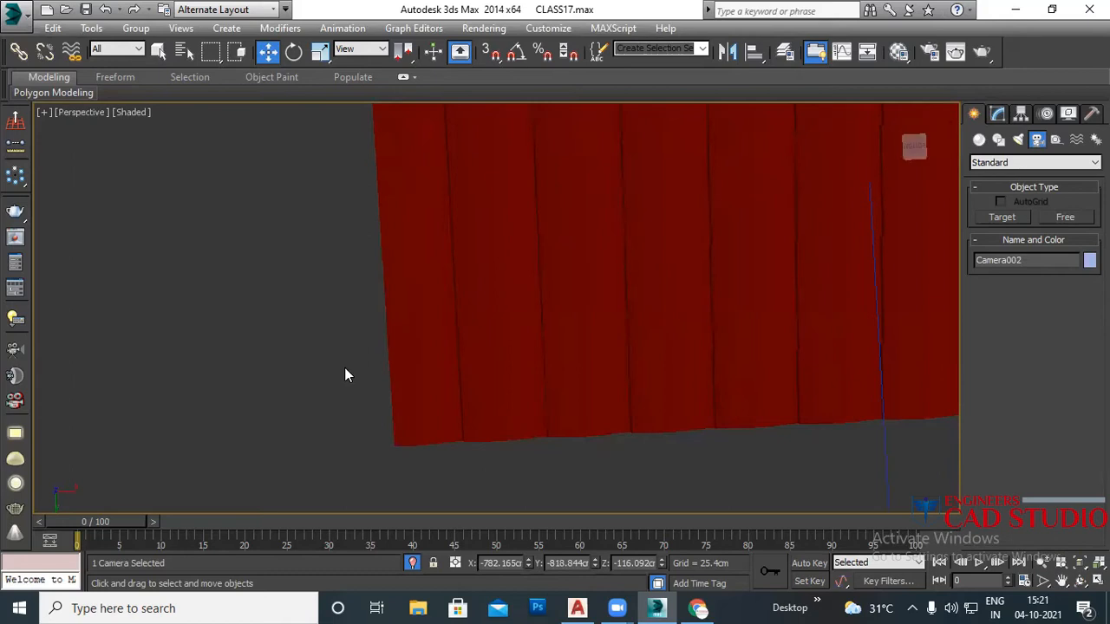
pyautogui.scroll(-5, 344, 368)
pyautogui.click(318, 307)
pyautogui.press('c')
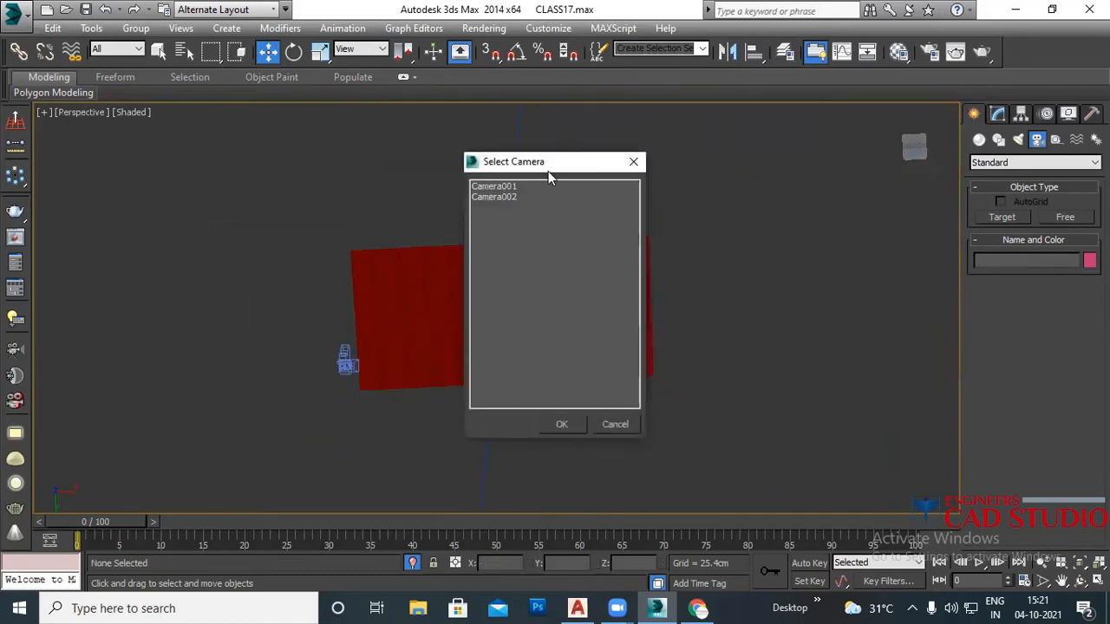
# Step: Dismiss the camera list without switching views, then select and delete Camera002
pyautogui.moveTo(548, 171); pyautogui.dragTo(376, 237)
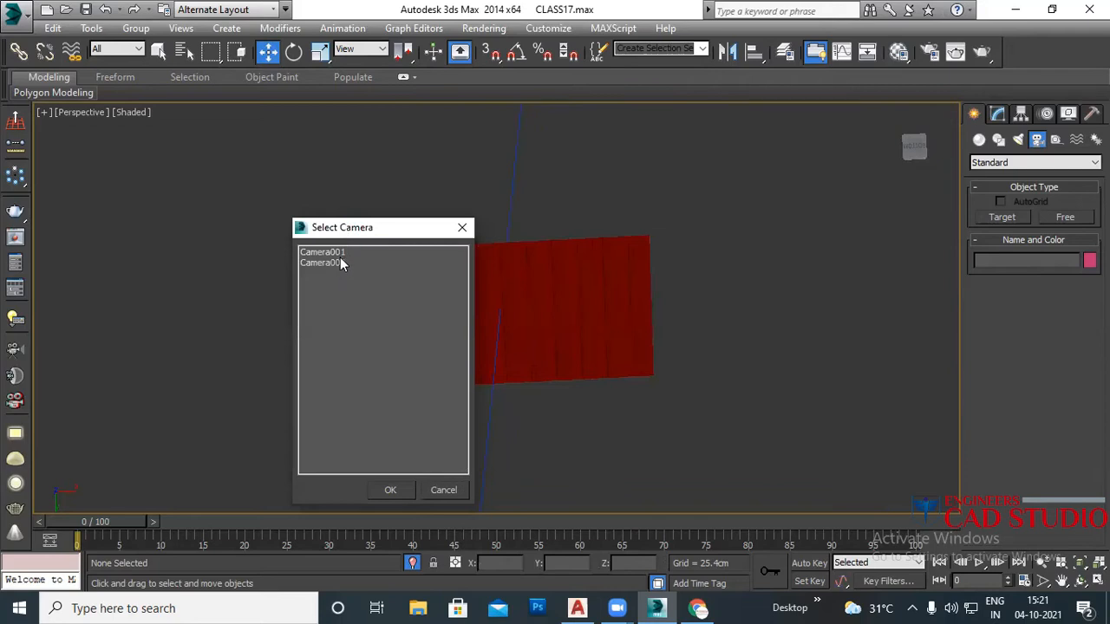
pyautogui.click(341, 253)
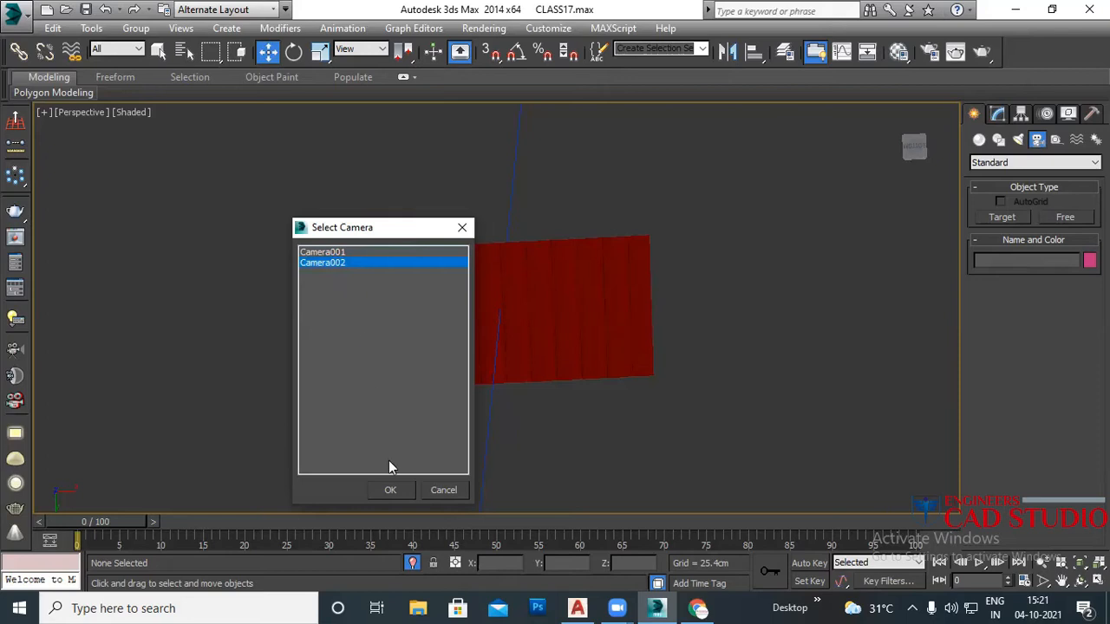
pyautogui.click(442, 491)
pyautogui.moveTo(420, 408); pyautogui.dragTo(547, 324, button='middle')
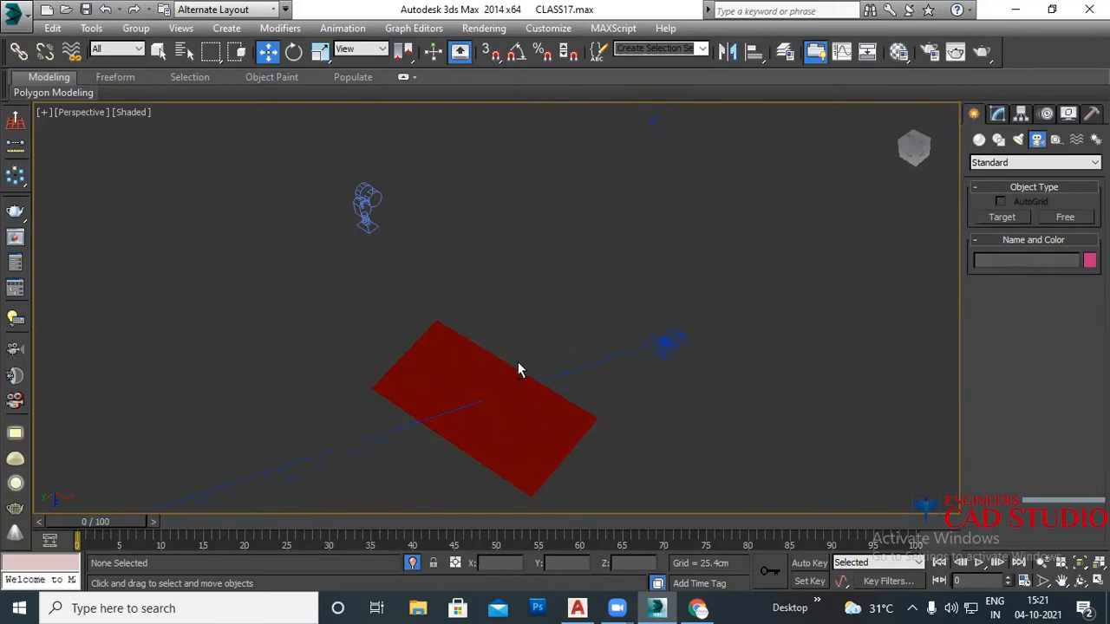
pyautogui.click(367, 210)
pyautogui.press('Delete')
# Step: Select Camera001 and show its settings in the Modify panel
pyautogui.moveTo(477, 376); pyautogui.dragTo(376, 335, button='middle')
pyautogui.click(577, 311)
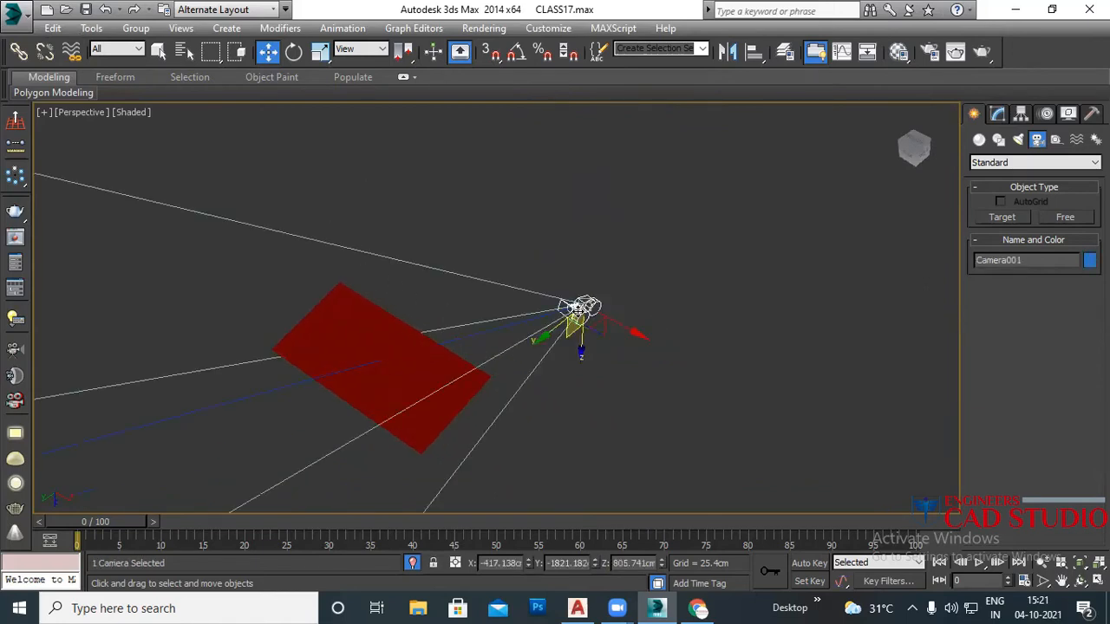
pyautogui.click(998, 112)
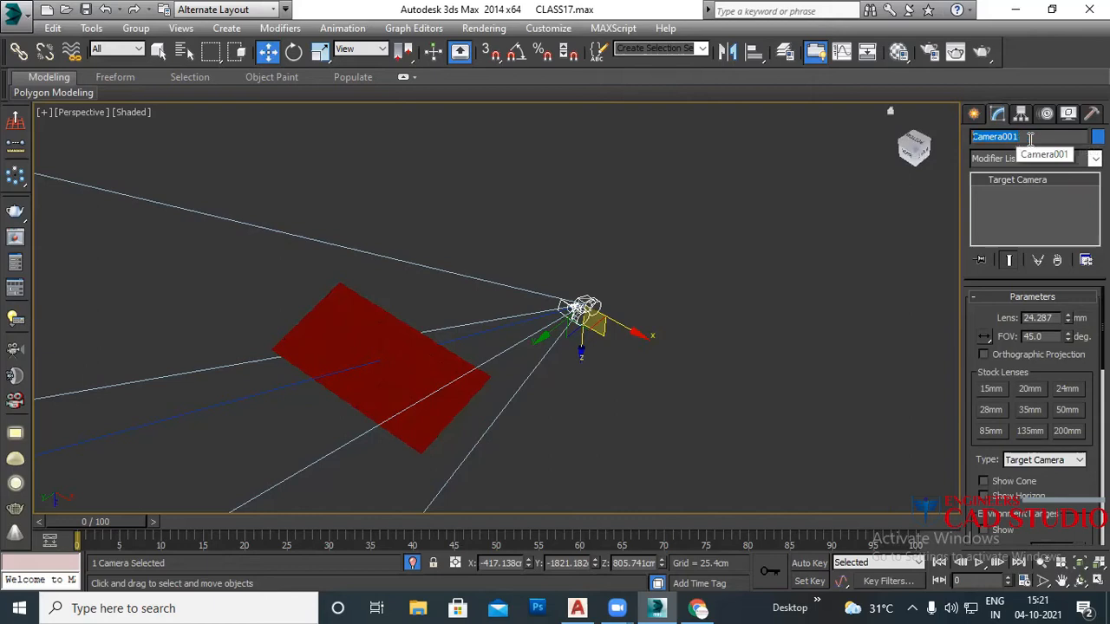
# Step: Rename Camera001 to 'free' and deselect it
pyautogui.write('f')
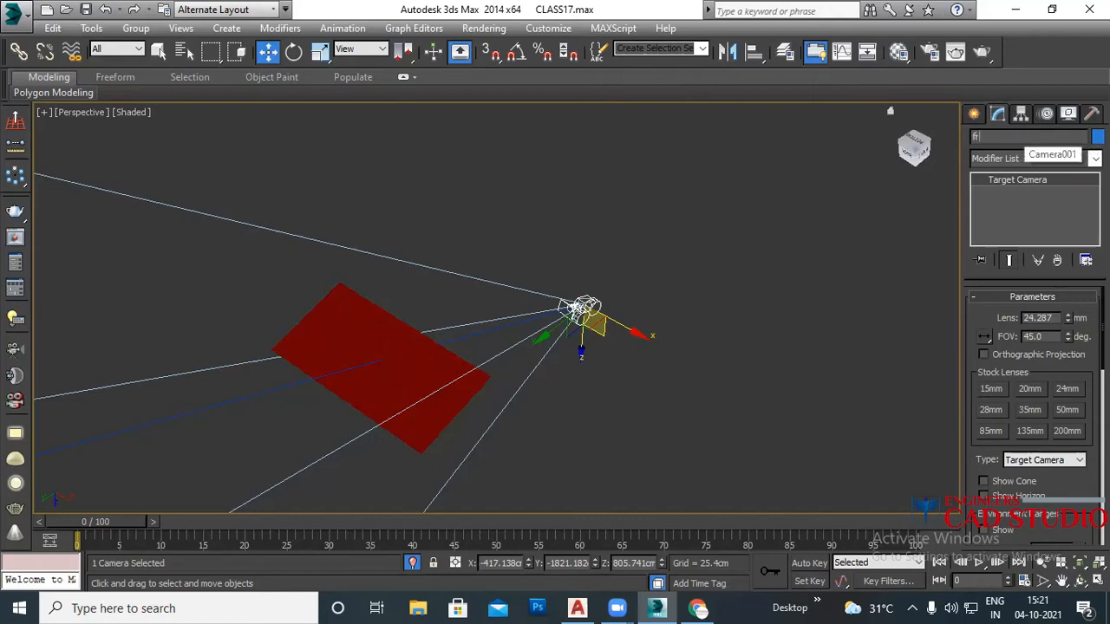
pyautogui.write('ree')
pyautogui.click(792, 271)
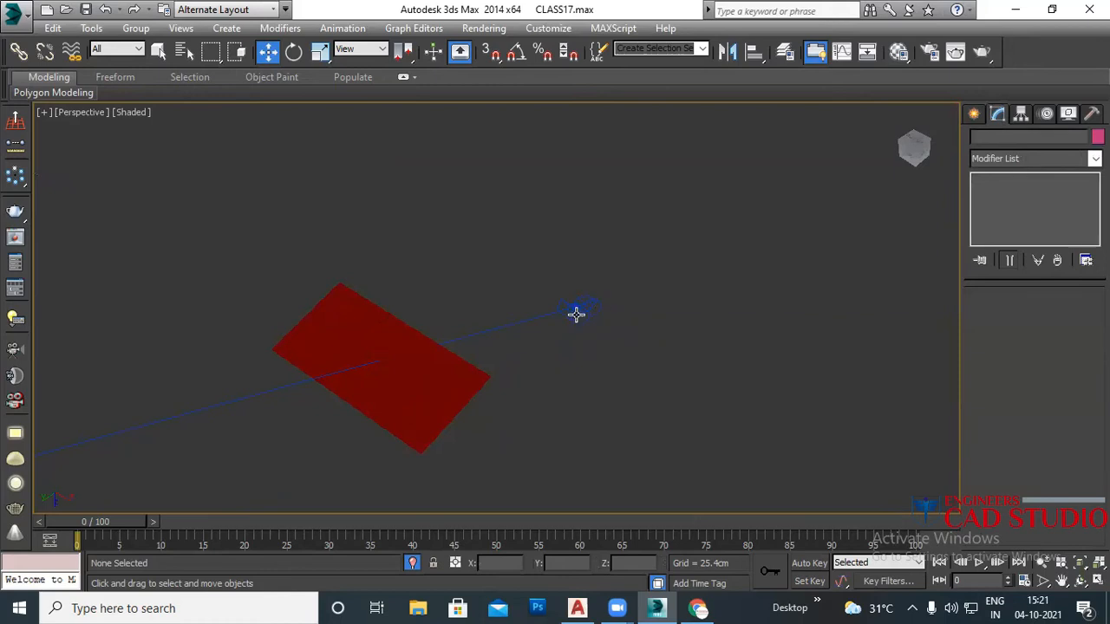
pyautogui.moveTo(571, 325); pyautogui.dragTo(629, 314, button='middle')
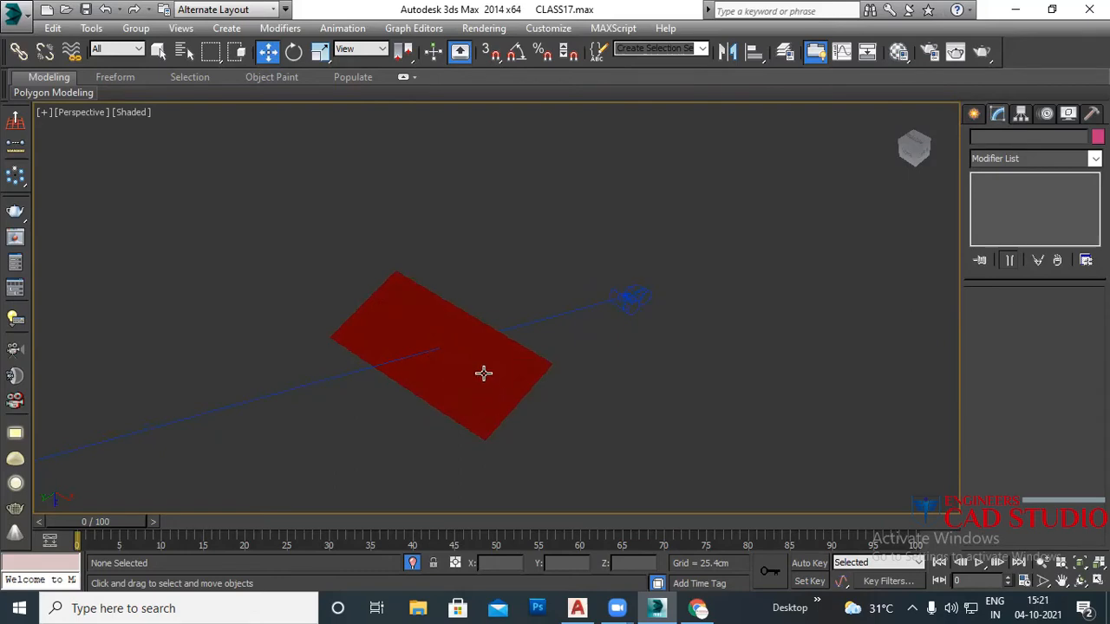
# Step: Look through the camera 'free' and start a V-Ray render of the roof
pyautogui.moveTo(526, 376); pyautogui.dragTo(595, 372, button='middle')
pyautogui.press('c')
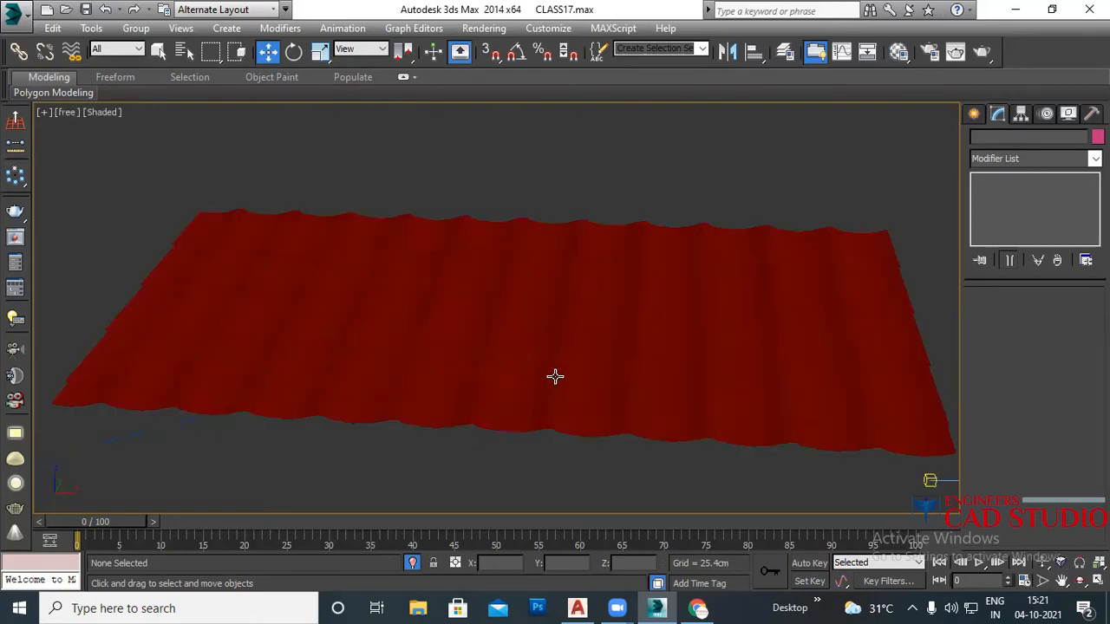
pyautogui.hotkey('shift', 'q')
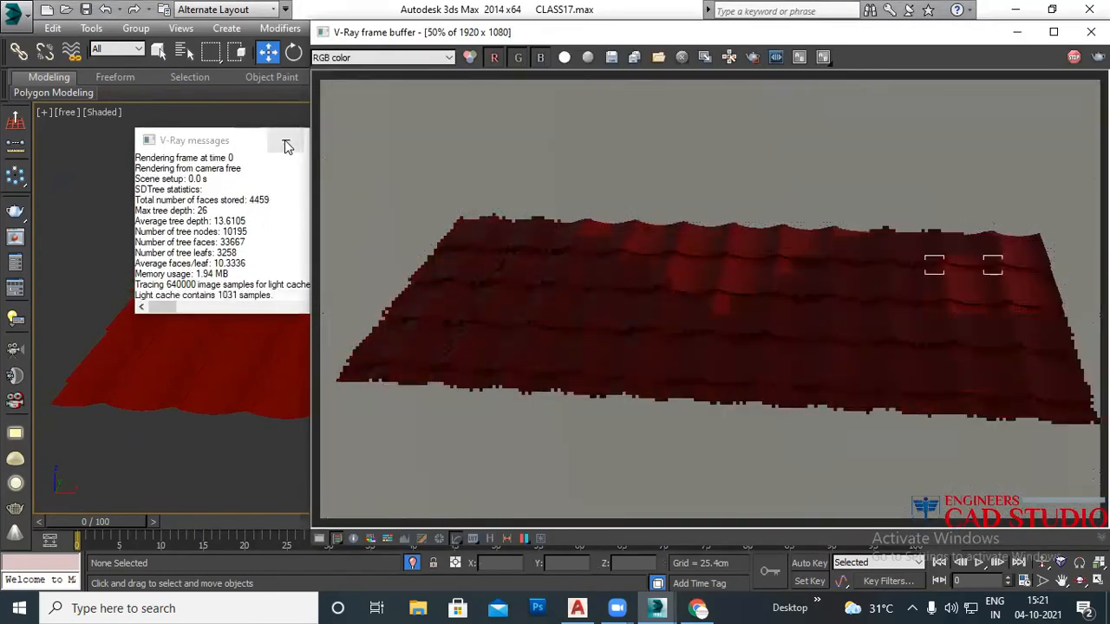
# Step: Close the V-Ray messages window, then close the frame buffer once the render finishes
pyautogui.click(285, 140)
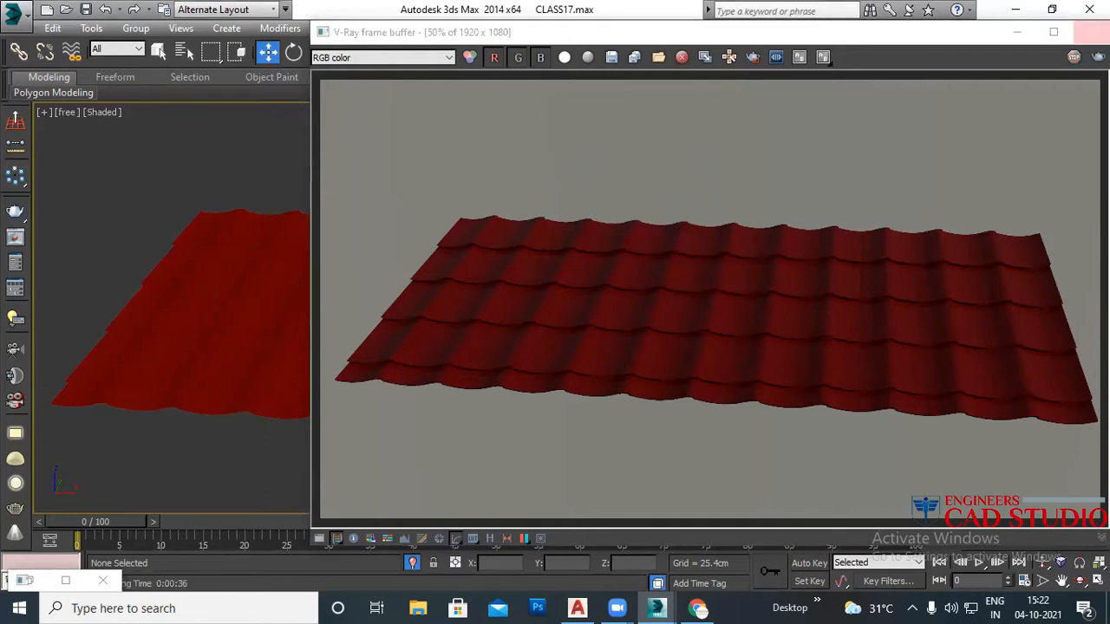
pyautogui.click(1091, 32)
# Step: Return to Perspective, orbit to a top-down view, and unhide all hidden objects
pyautogui.press('p')
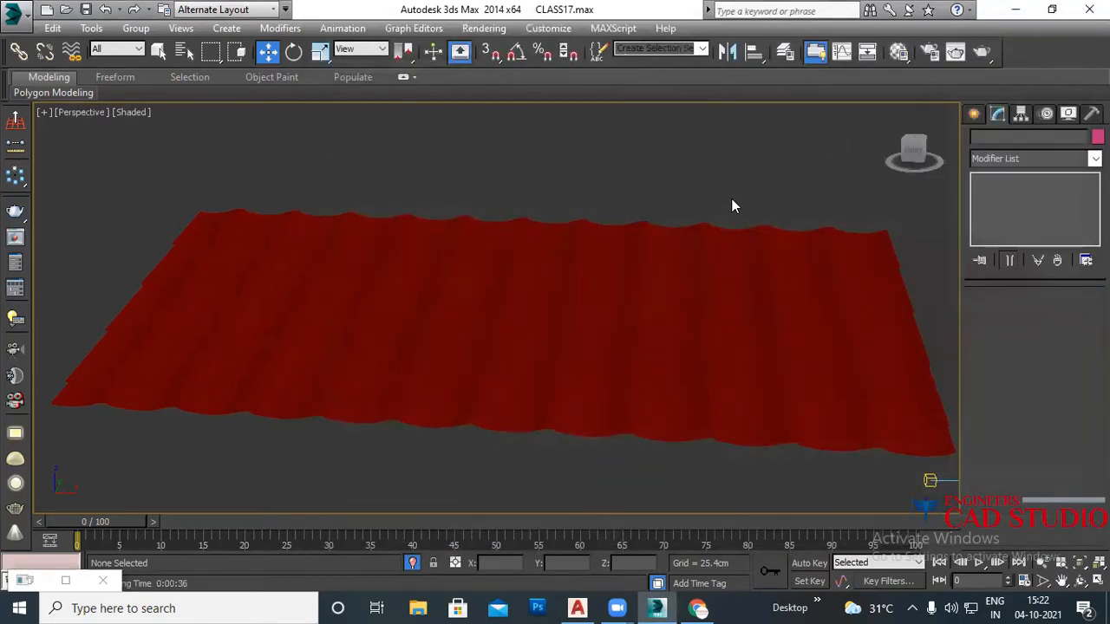
pyautogui.scroll(-6, 731, 201)
pyautogui.keyDown('alt'); pyautogui.moveTo(702, 267); pyautogui.dragTo(647, 279, button='middle'); pyautogui.keyUp('alt')
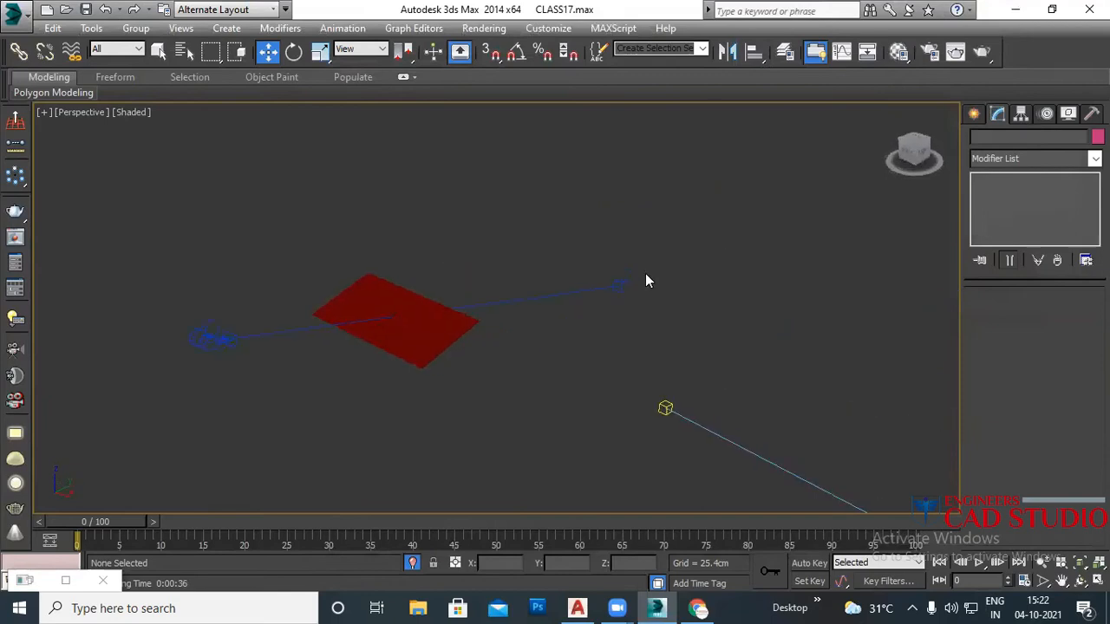
pyautogui.rightClick(618, 271)
pyautogui.click(685, 195)
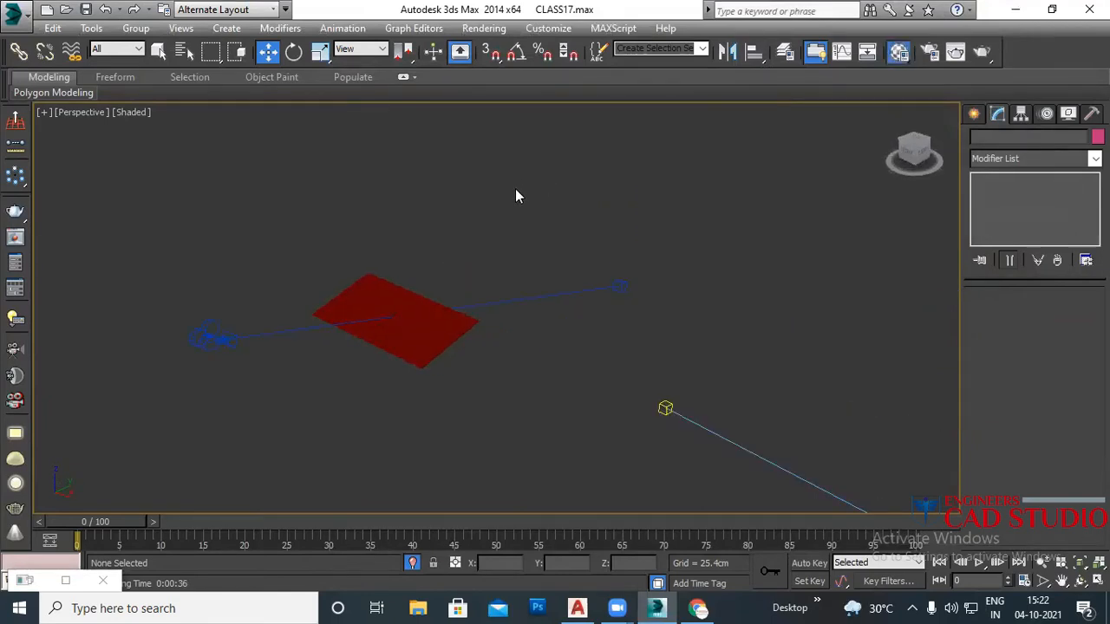
# Step: Open and close the Material Editor, zoom in, and bring up the viewport quad menu
pyautogui.press('m')
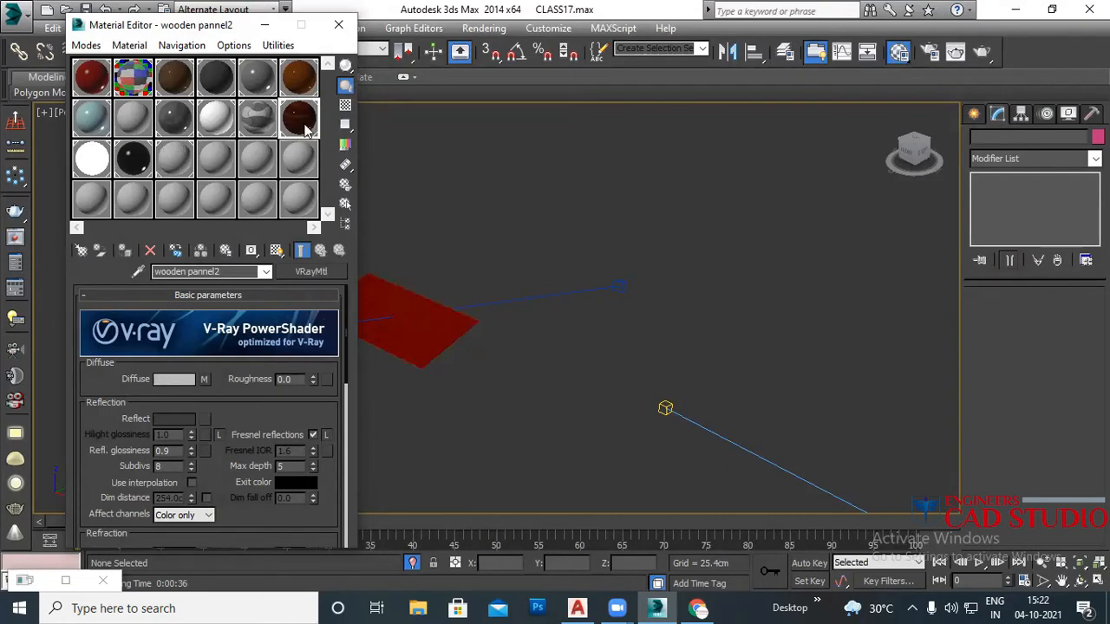
pyautogui.click(339, 25)
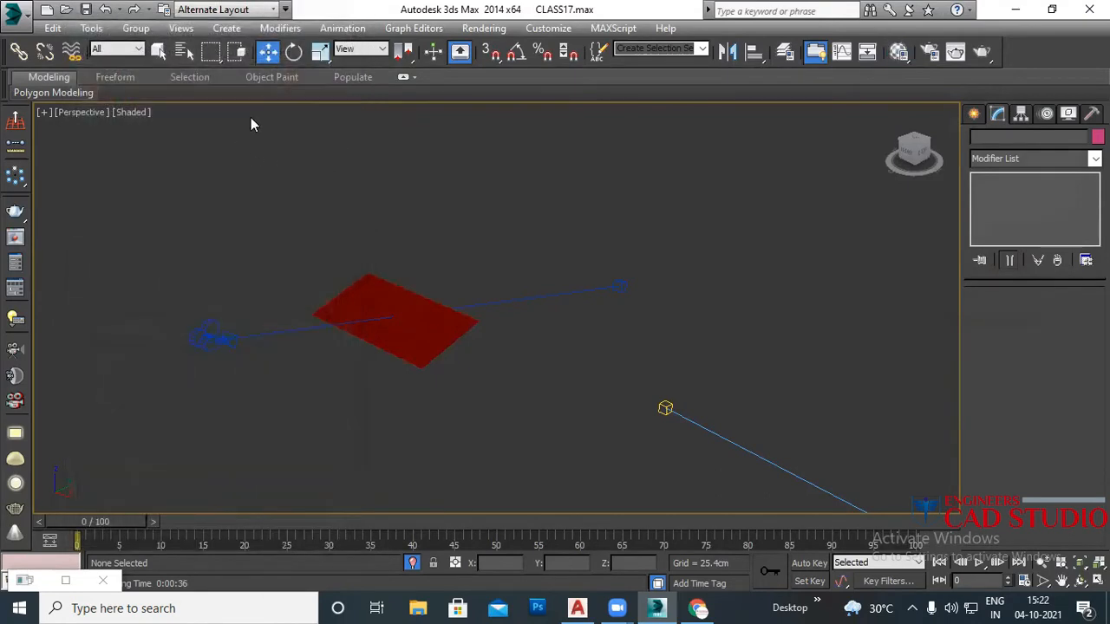
pyautogui.scroll(5, 350, 314)
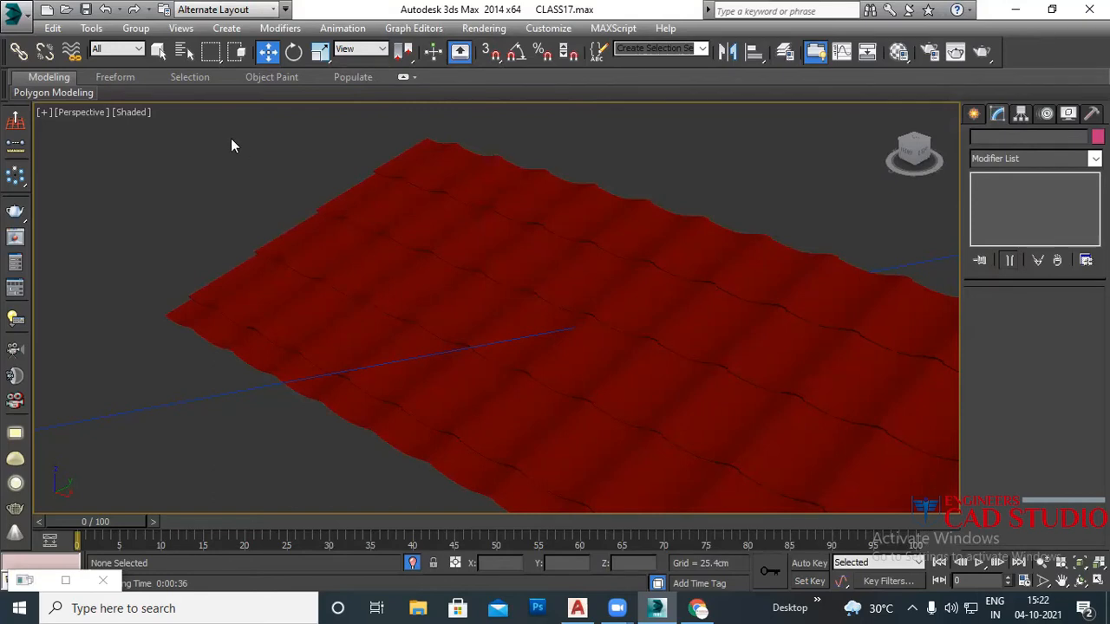
pyautogui.rightClick(114, 182)
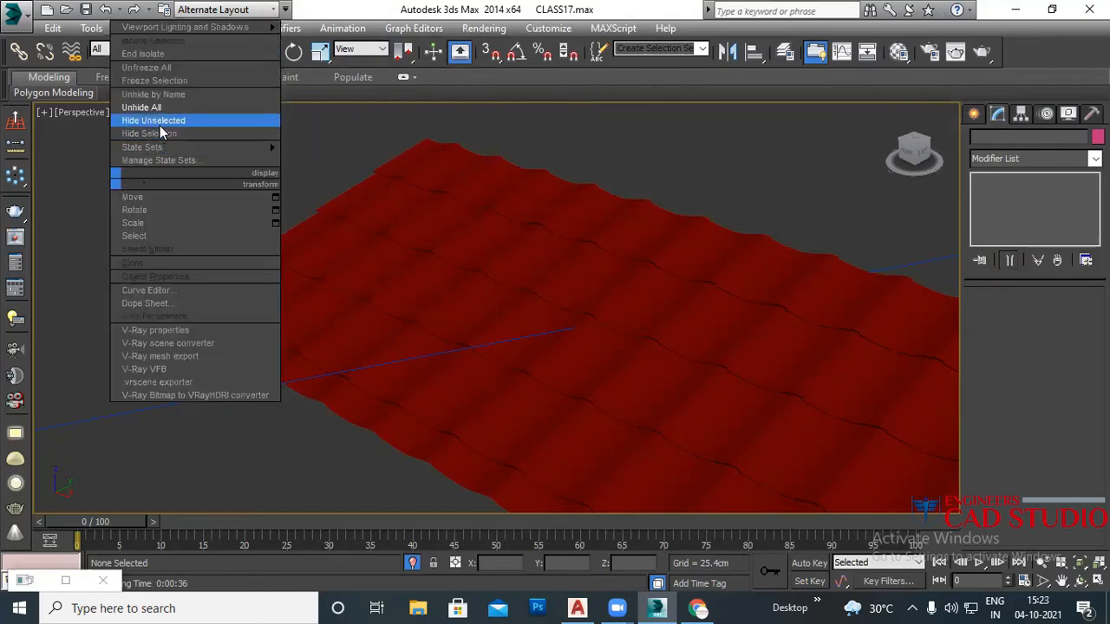
# Step: Hide unselected objects, then unhide every object in the scene
pyautogui.click(160, 126)
pyautogui.rightClick(166, 171)
pyautogui.click(173, 107)
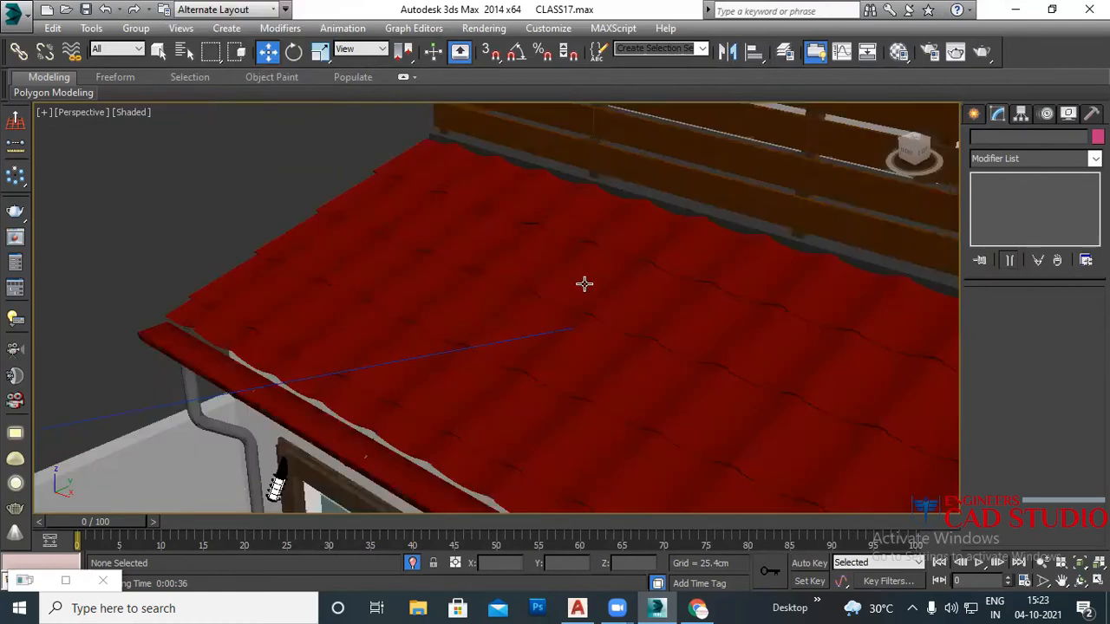
# Step: Select the balcony railing Box75 and isolate it with Alt+Q
pyautogui.scroll(-10, 583, 283)
pyautogui.click(662, 285)
pyautogui.scroll(5, 666, 290)
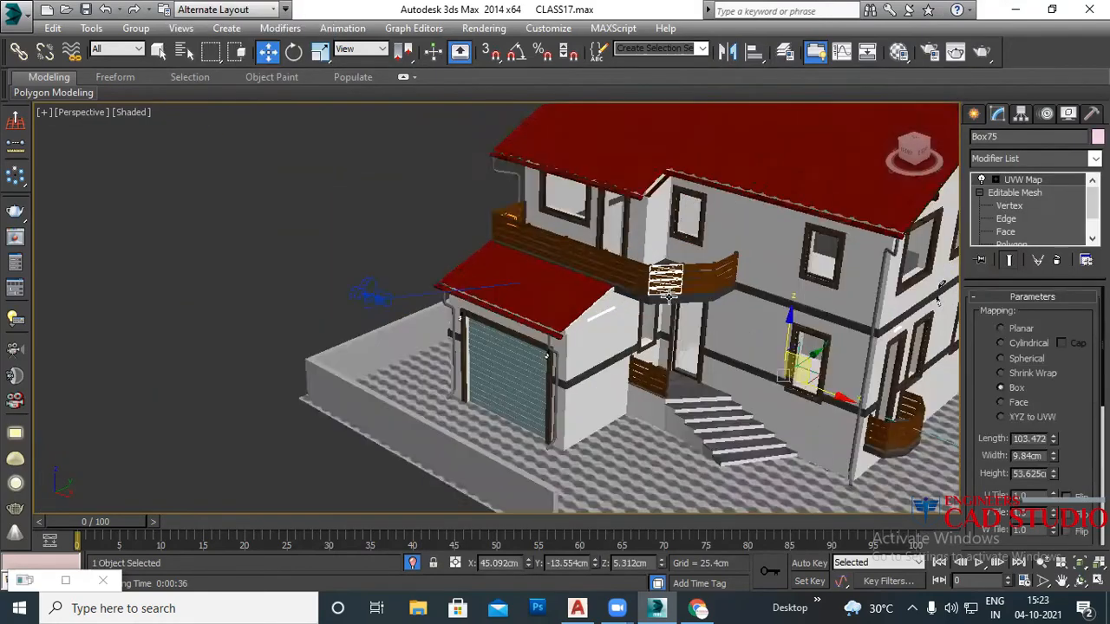
pyautogui.scroll(3, 668, 296)
pyautogui.hotkey('alt', 'q')
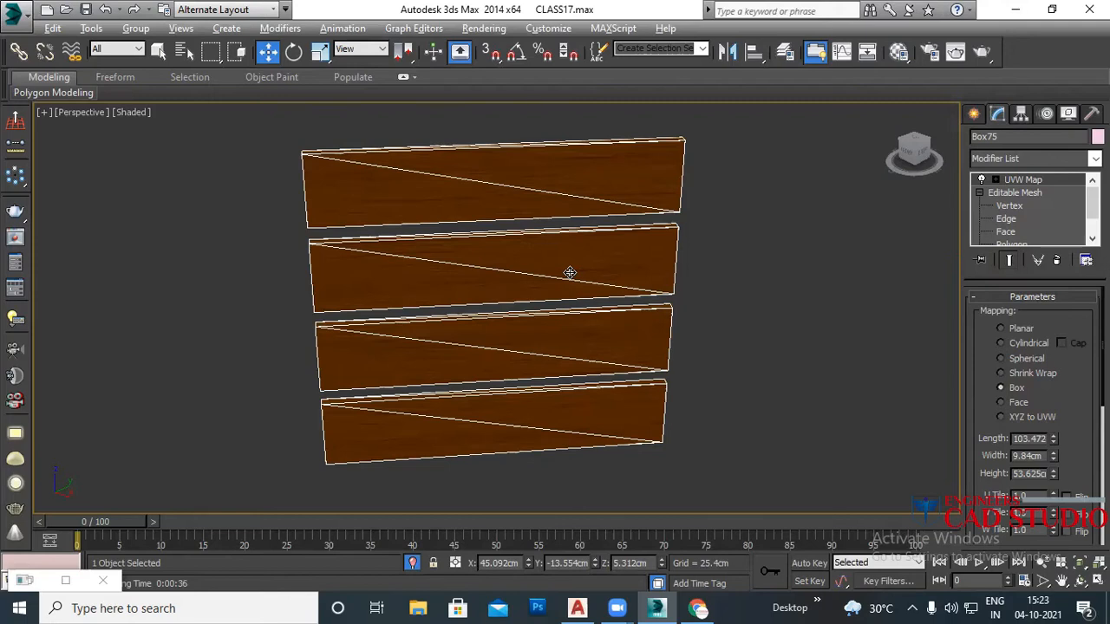
pyautogui.rightClick(719, 231)
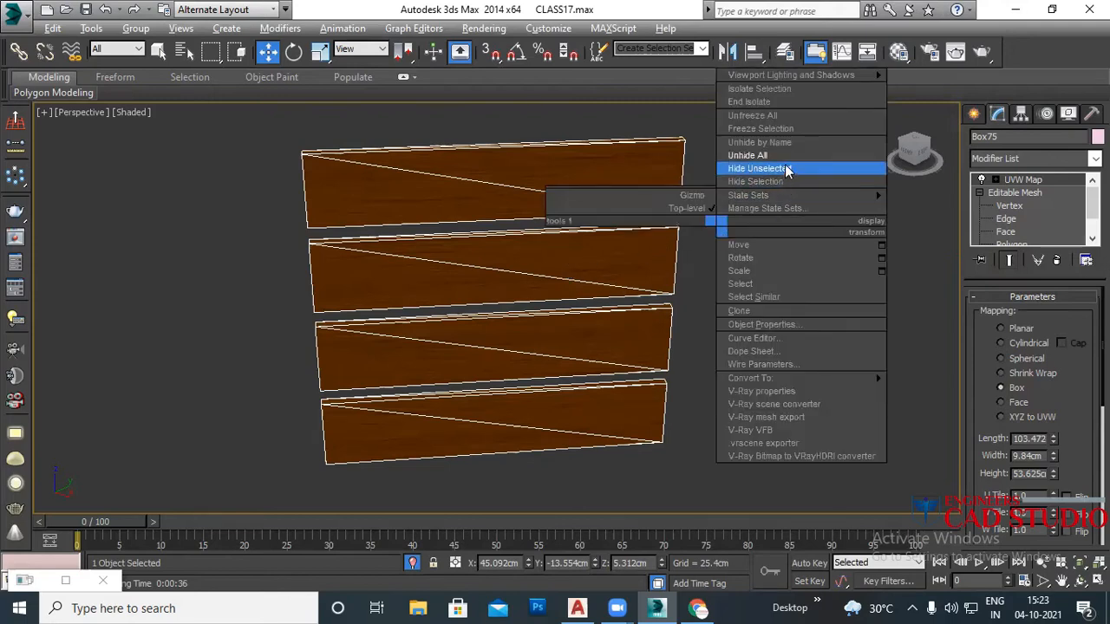
# Step: Unhide the rest of the scene, isolate Box75 again, and zoom out
pyautogui.click(785, 165)
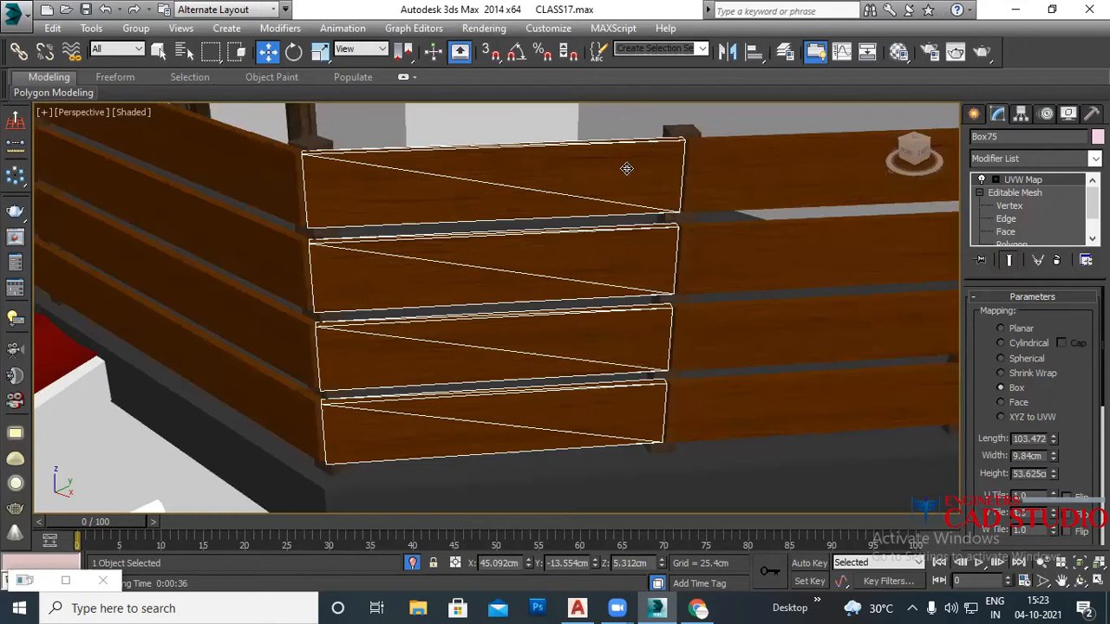
pyautogui.hotkey('alt', 'q')
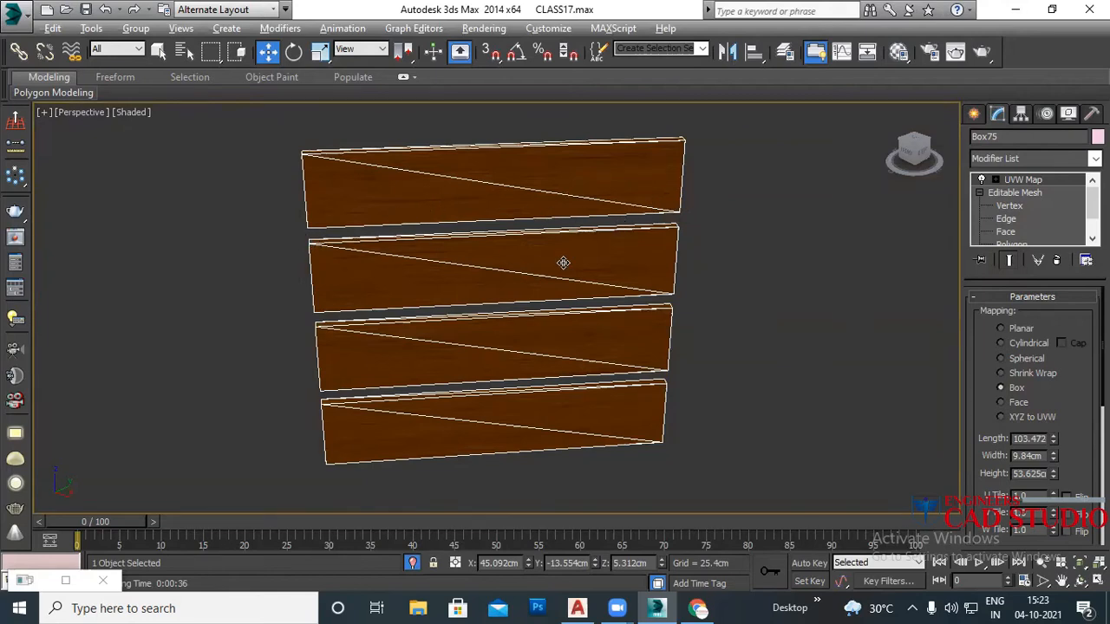
pyautogui.scroll(-4, 564, 262)
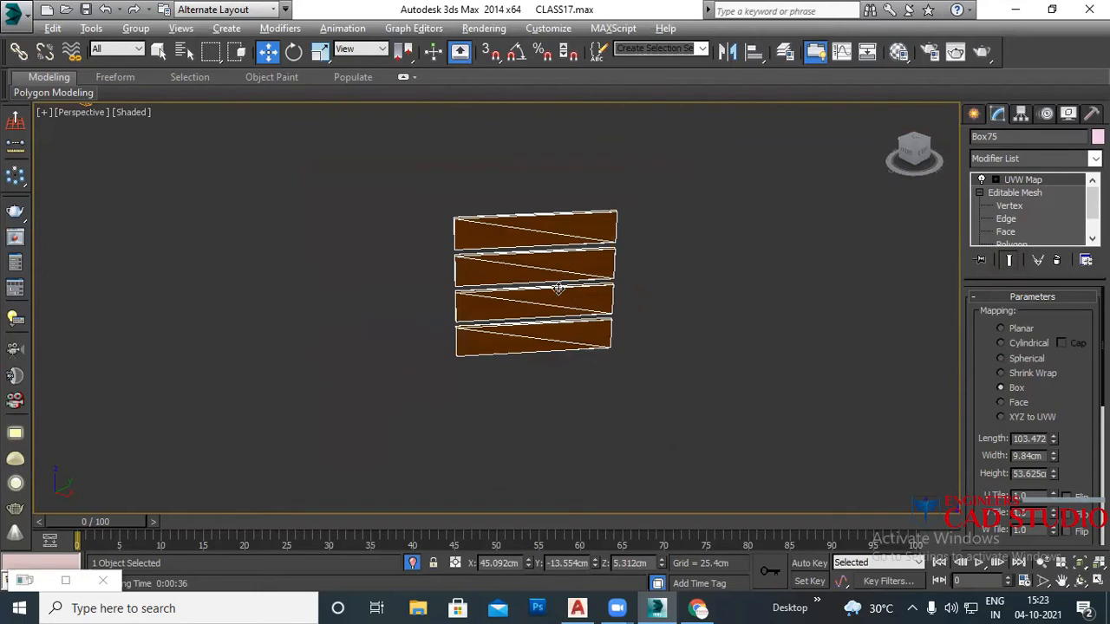
pyautogui.rightClick(682, 271)
# Step: Unhide everything, frame the house front, and create Camera001 from the view with Ctrl+C
pyautogui.click(720, 199)
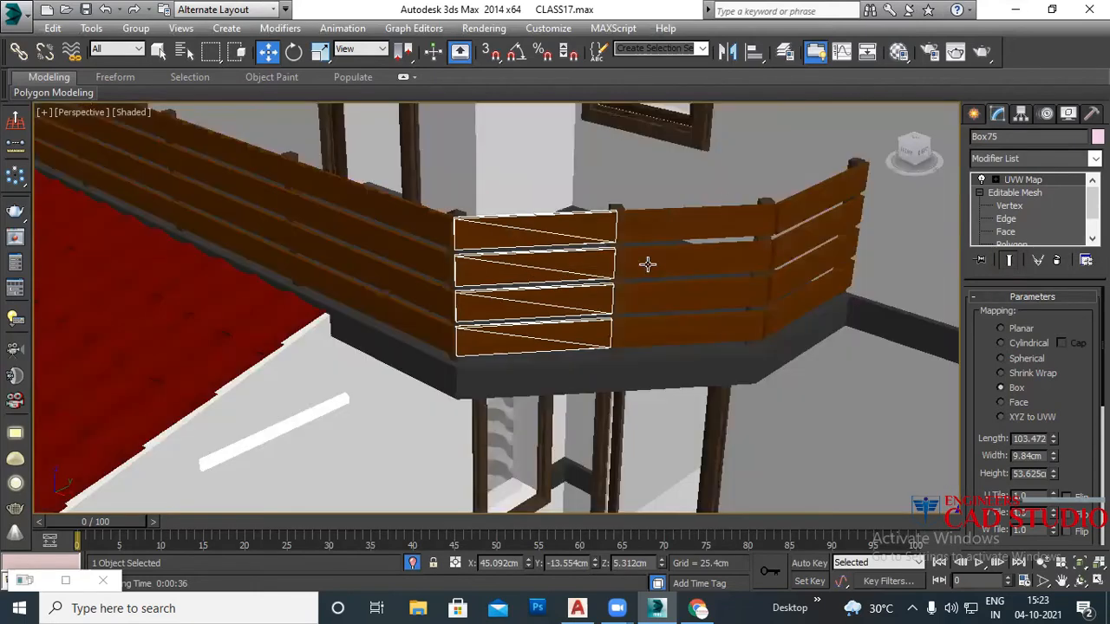
pyautogui.scroll(-3, 599, 291)
pyautogui.scroll(-6, 536, 300)
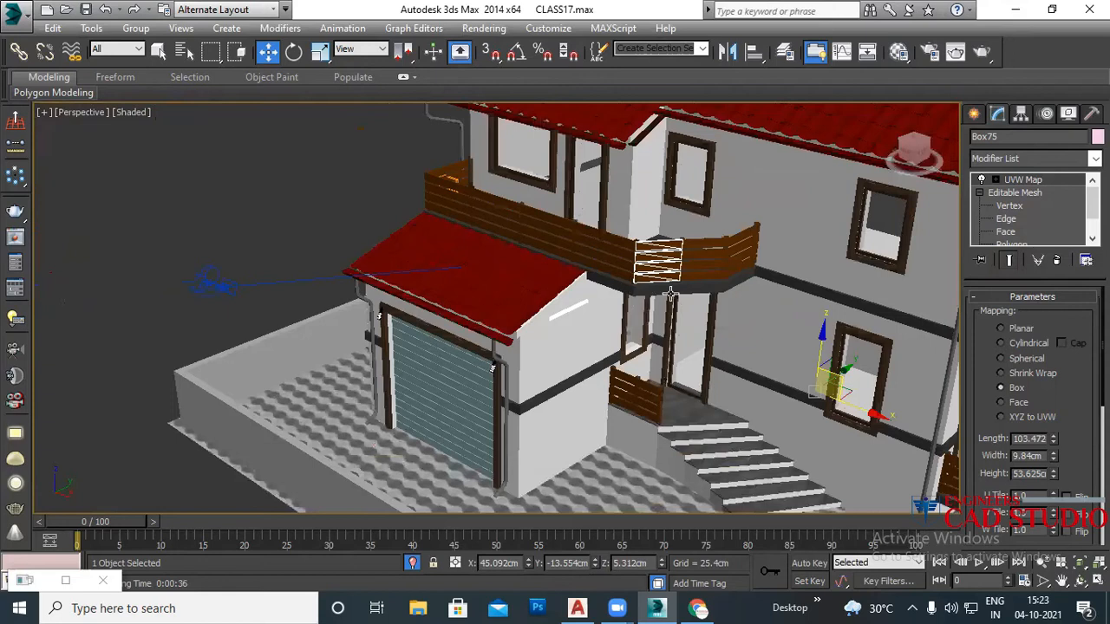
pyautogui.scroll(-4, 555, 299)
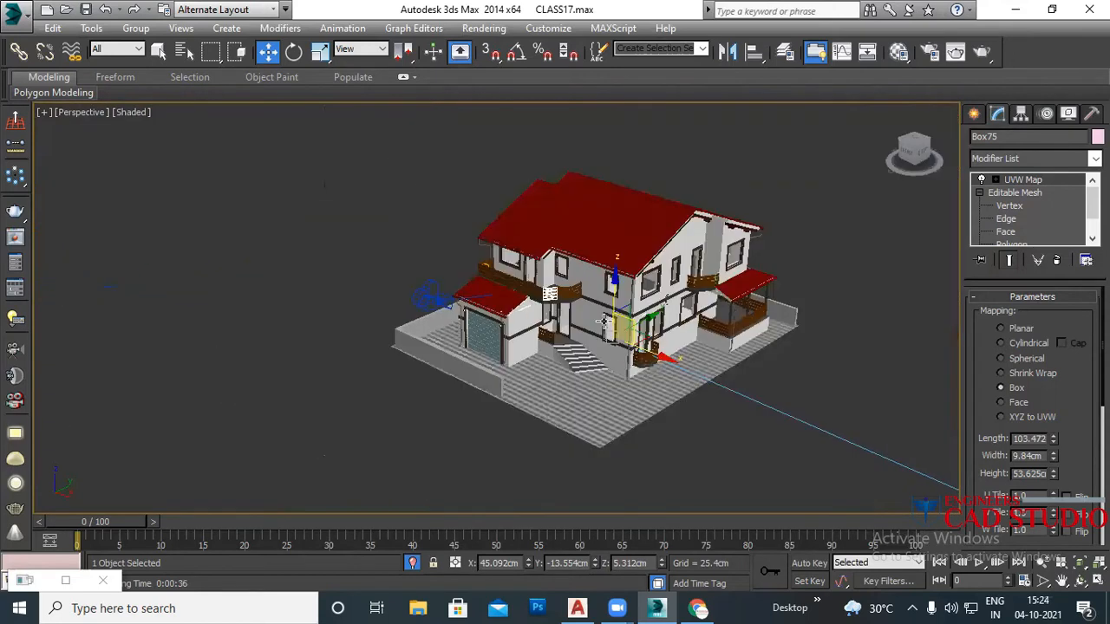
pyautogui.scroll(4, 600, 296)
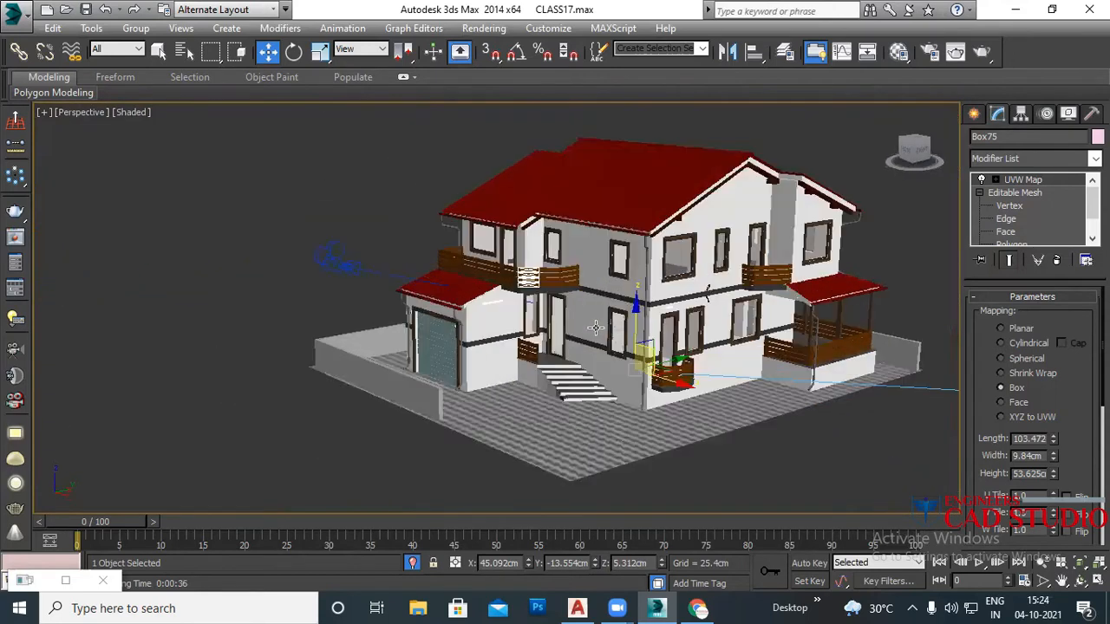
pyautogui.keyDown('alt'); pyautogui.moveTo(672, 319); pyautogui.dragTo(565, 354, button='middle'); pyautogui.keyUp('alt')
pyautogui.scroll(2, 621, 340)
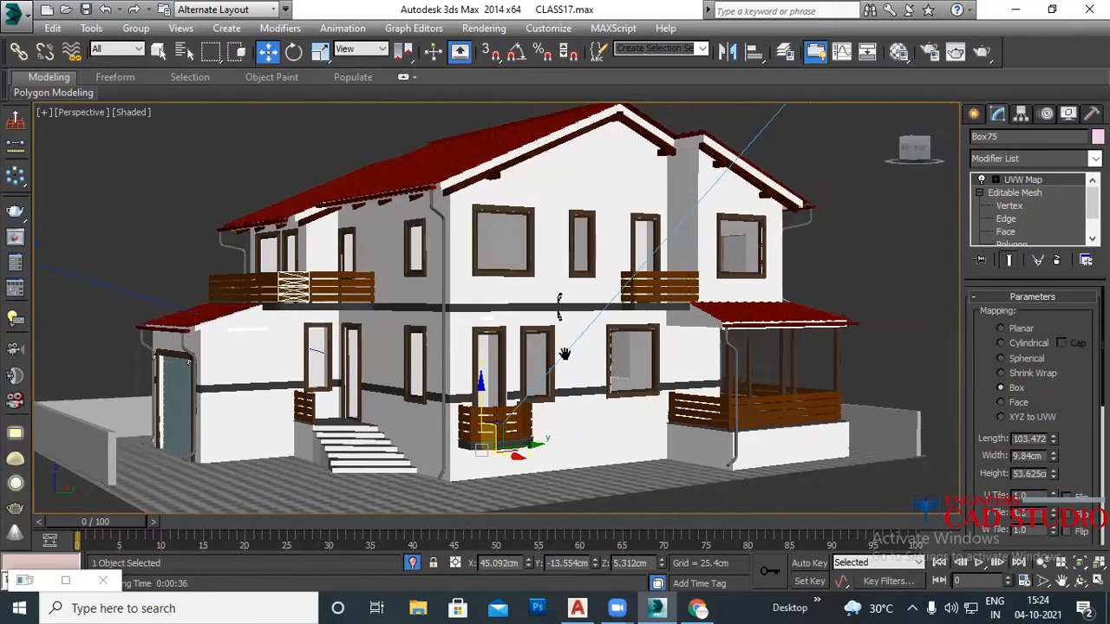
pyautogui.hotkey('ctrl', 'c')
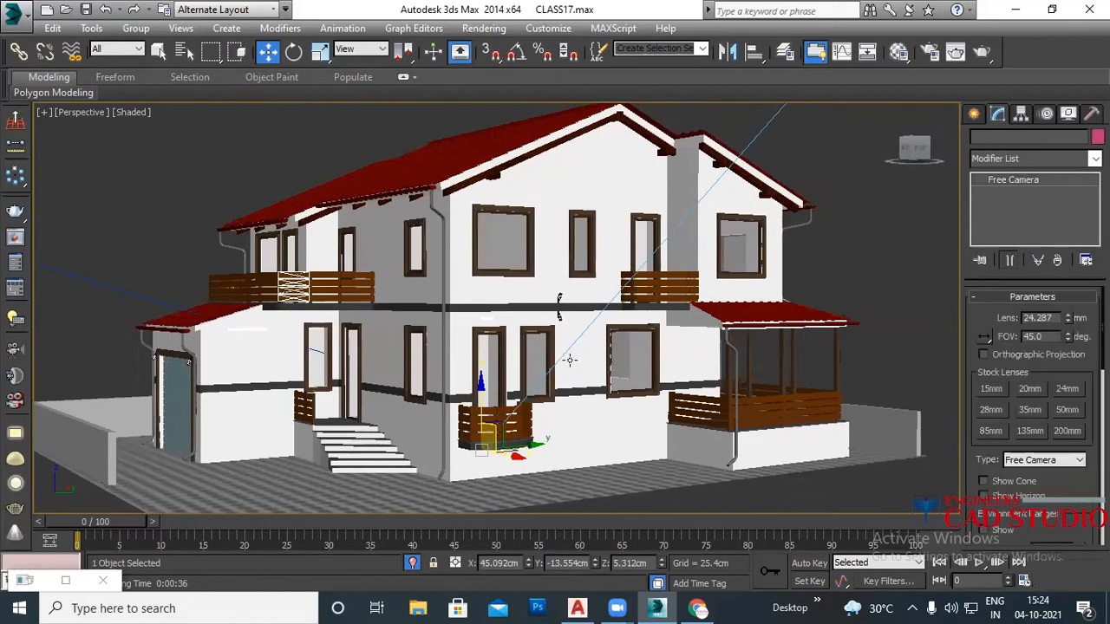
pyautogui.click(837, 258)
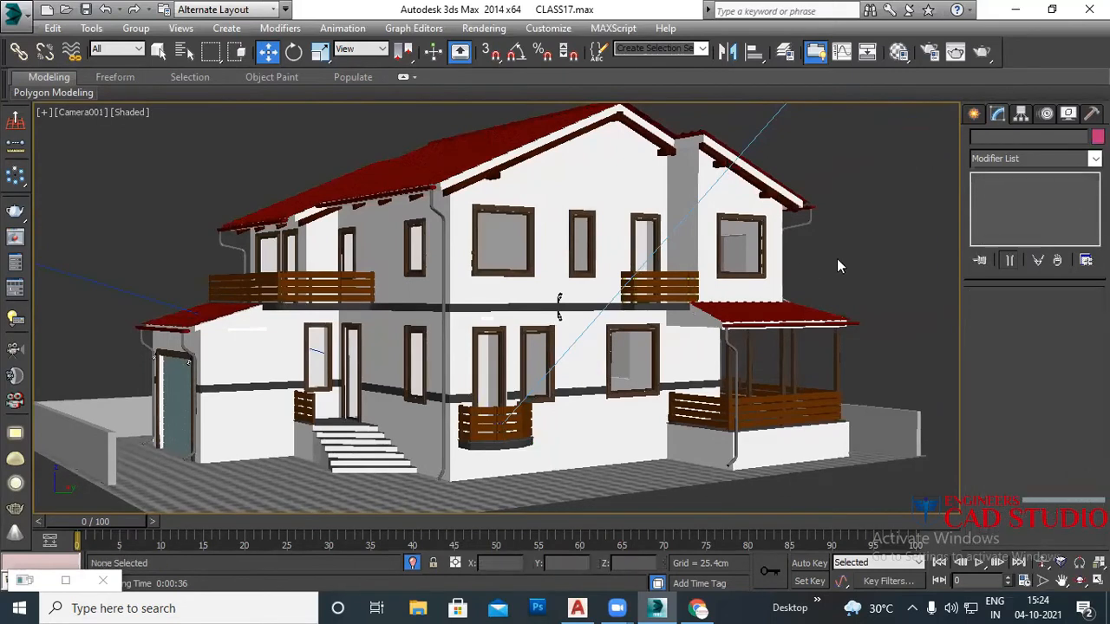
pyautogui.hotkey('shift', 'q')
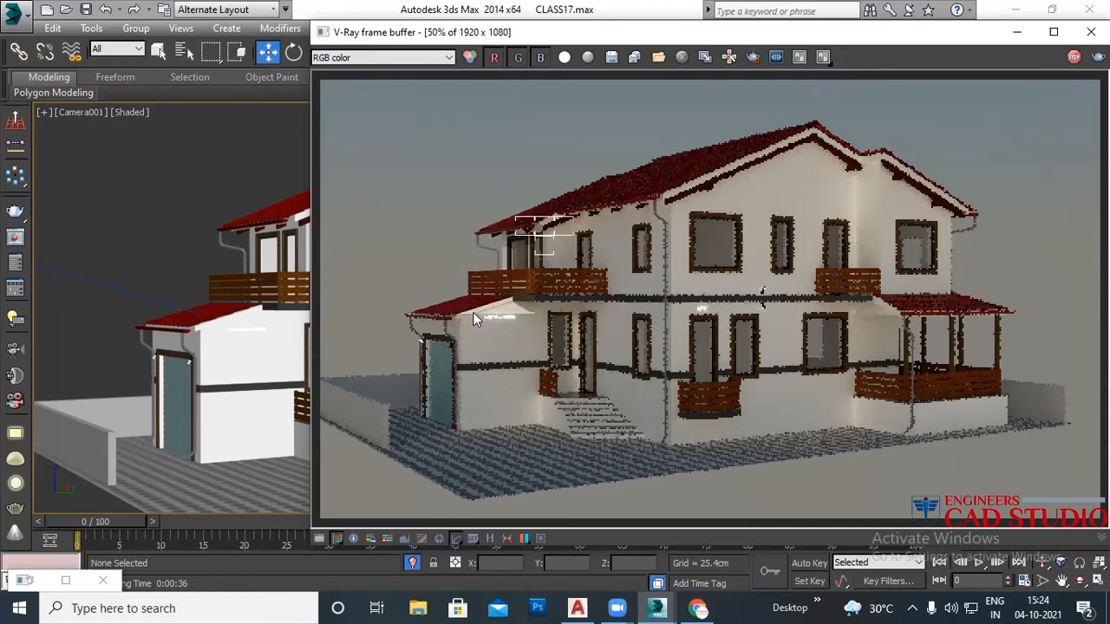
pyautogui.scroll(1, 482, 317)
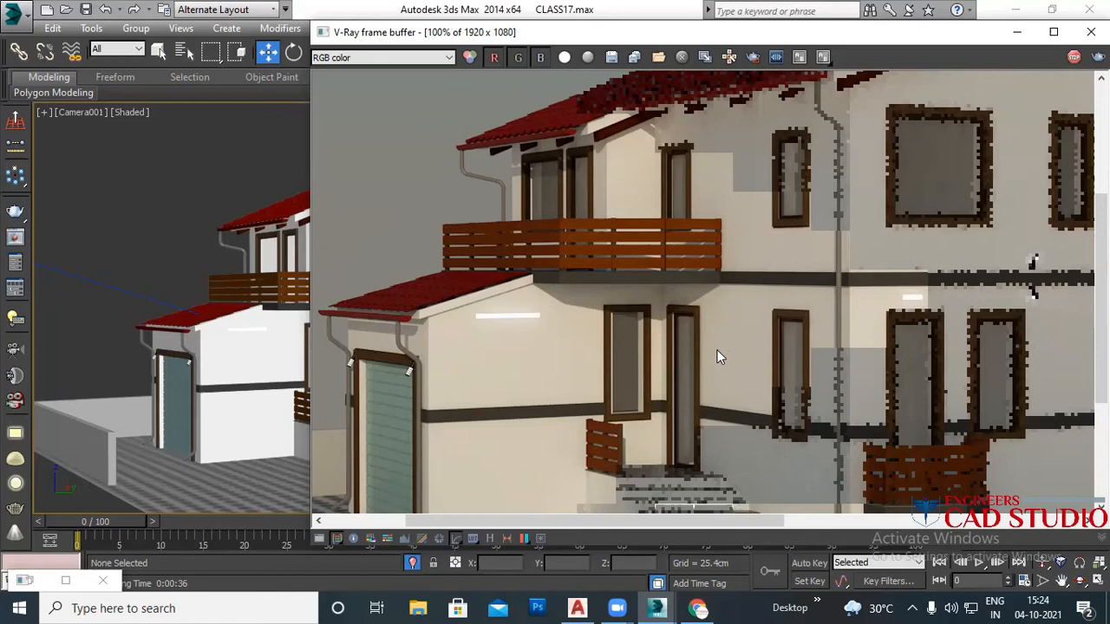
pyautogui.scroll(-2, 489, 306)
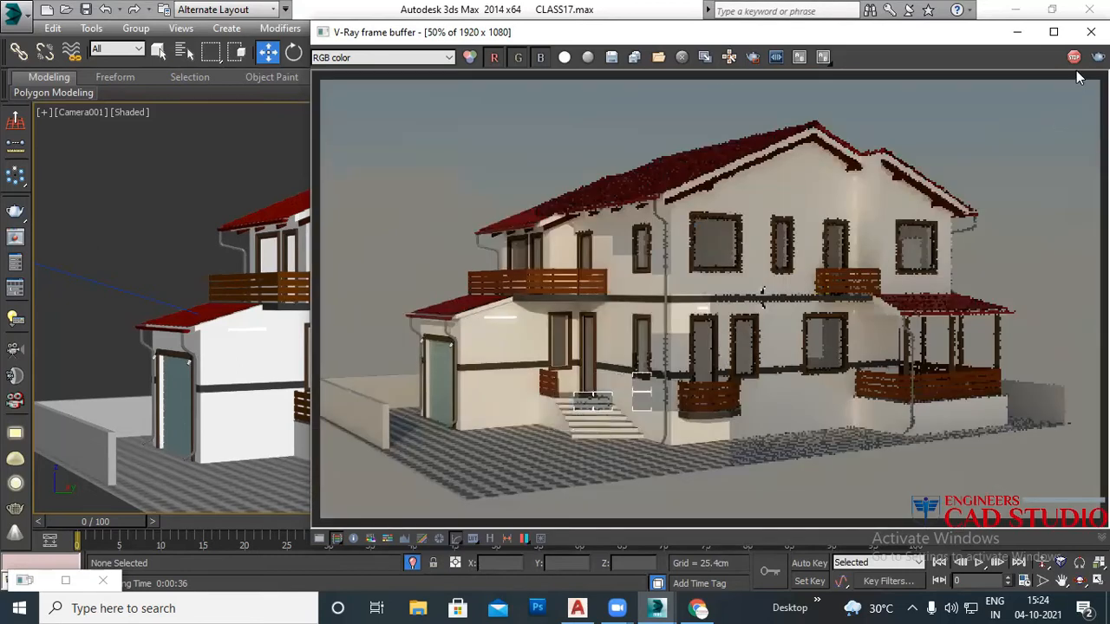
pyautogui.click(1091, 31)
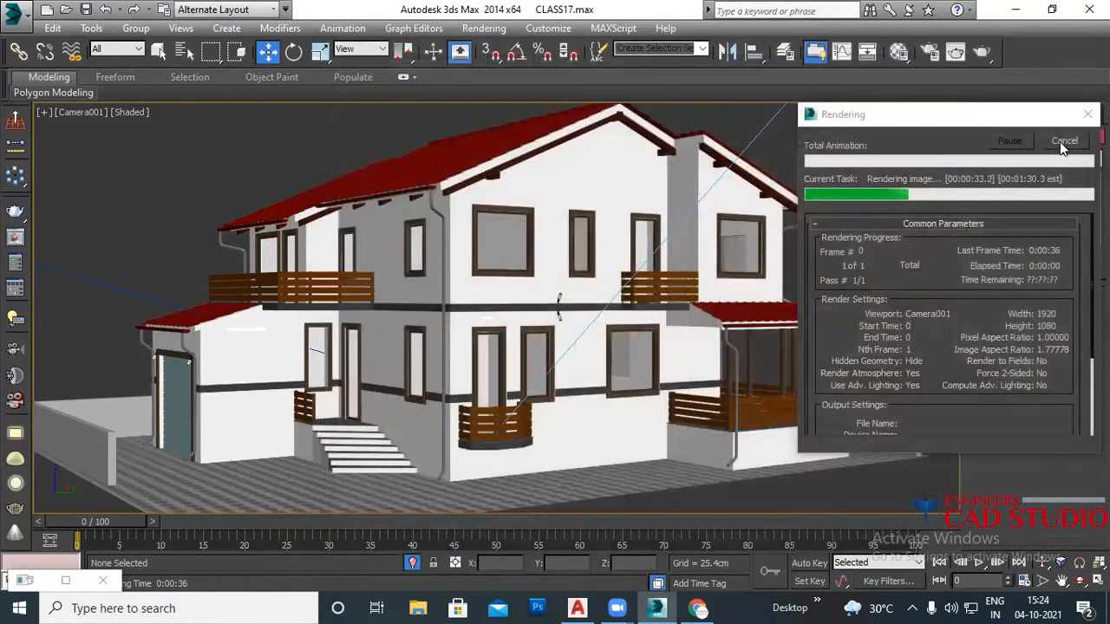
pyautogui.click(1065, 141)
# Step: Select Cylinder008, switch to wireframe shading, and delete it
pyautogui.click(252, 327)
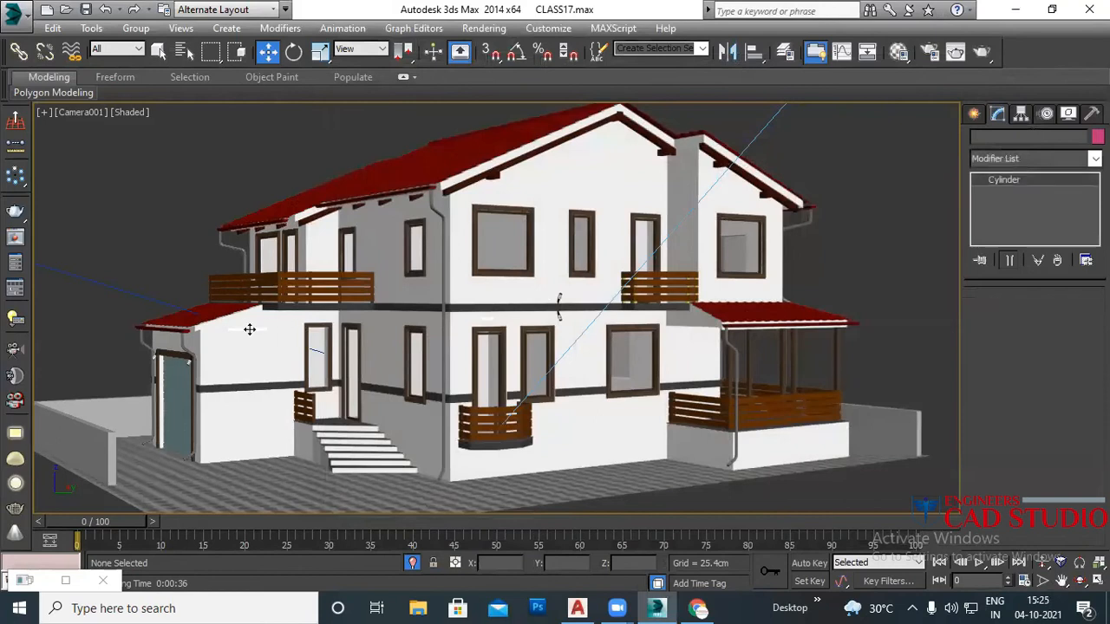
pyautogui.press('F3')
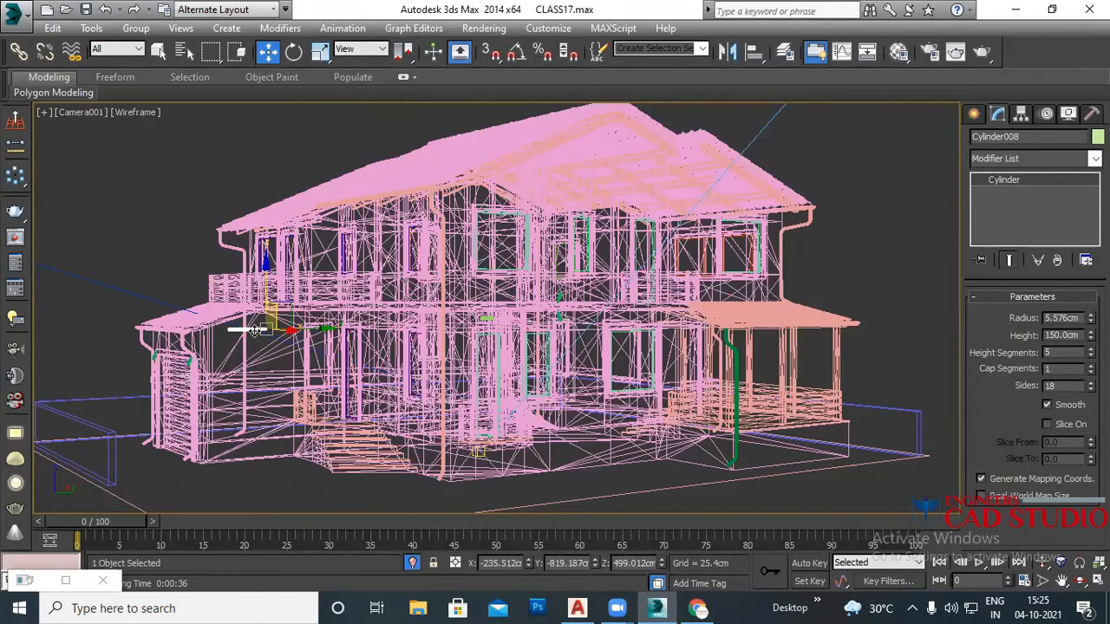
pyautogui.press('Delete')
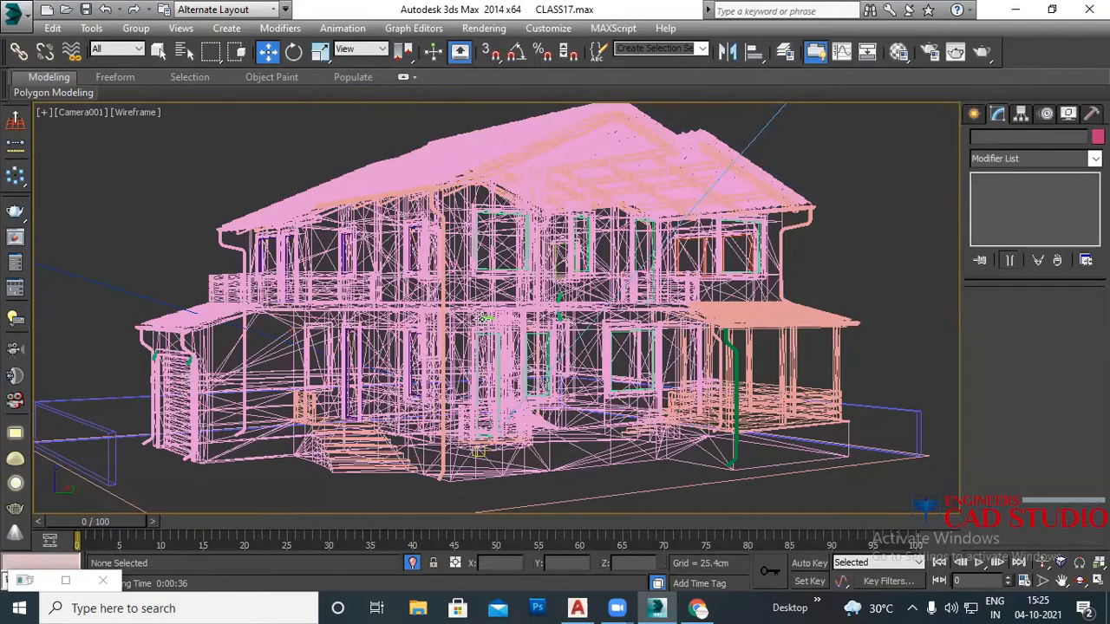
# Step: Return to the Perspective view and zoom in and out to inspect the house
pyautogui.press('p')
pyautogui.scroll(5, 487, 319)
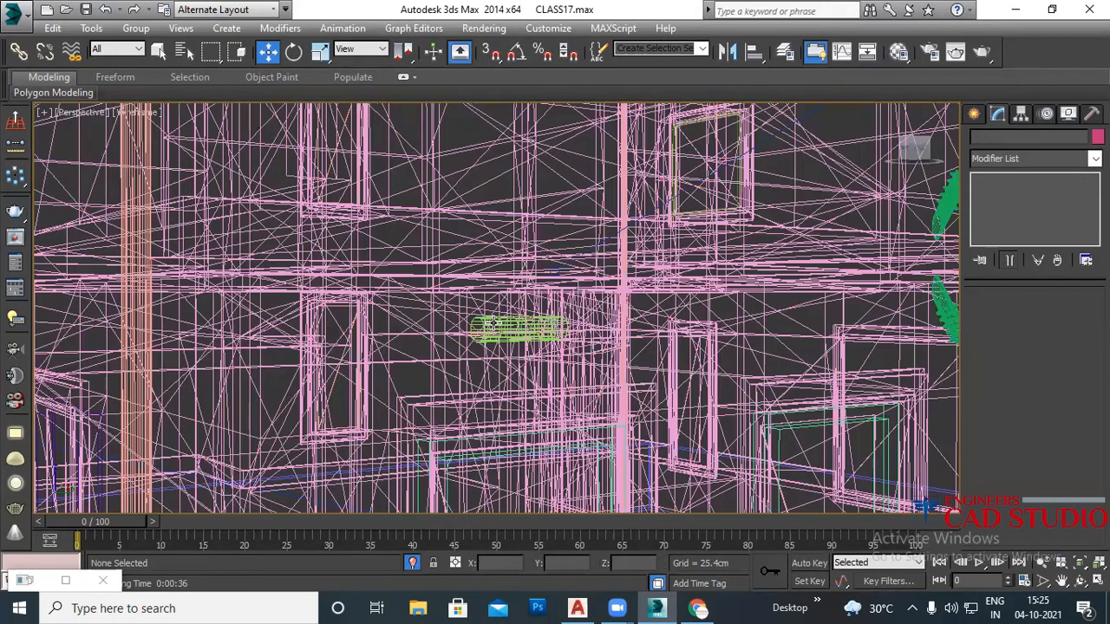
pyautogui.click(494, 324)
pyautogui.click(510, 349)
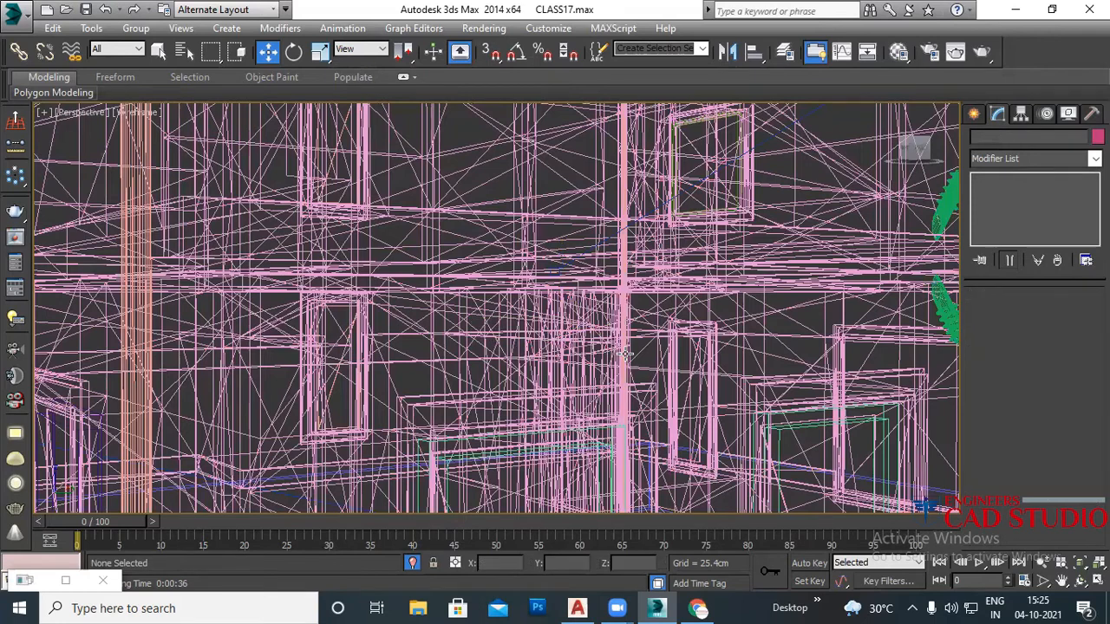
pyautogui.scroll(-6, 626, 353)
pyautogui.scroll(4, 722, 328)
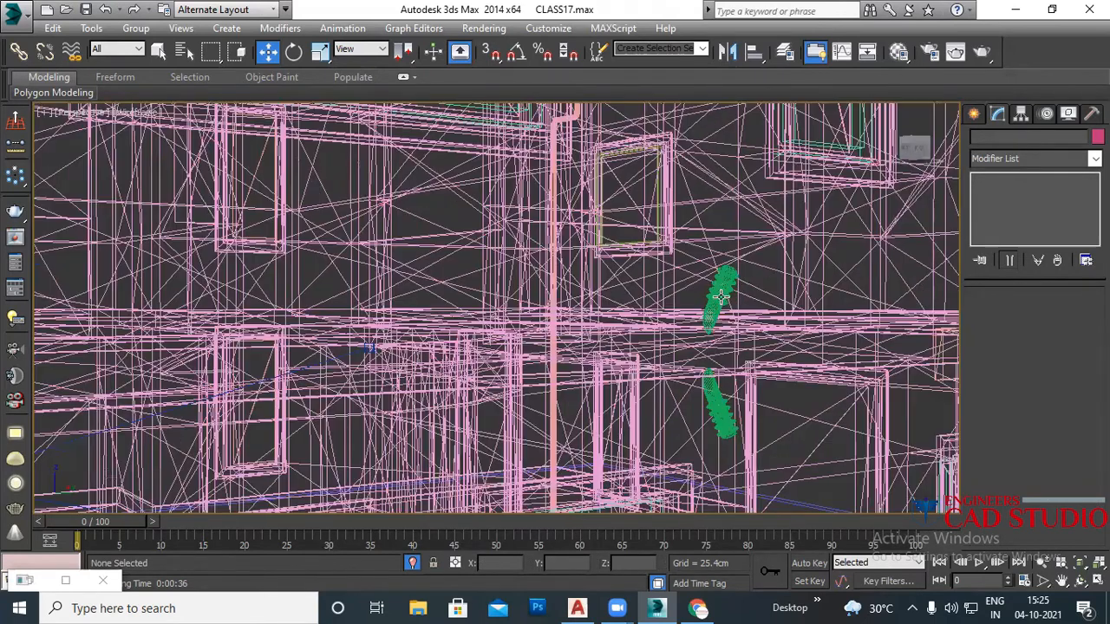
pyautogui.scroll(-5, 655, 416)
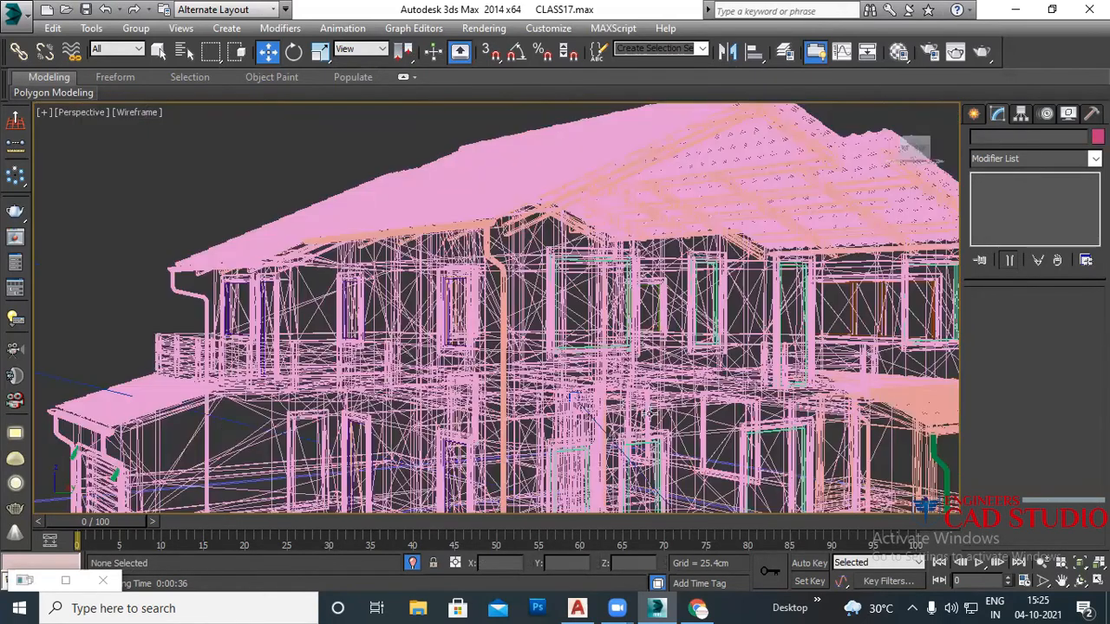
pyautogui.scroll(6, 297, 459)
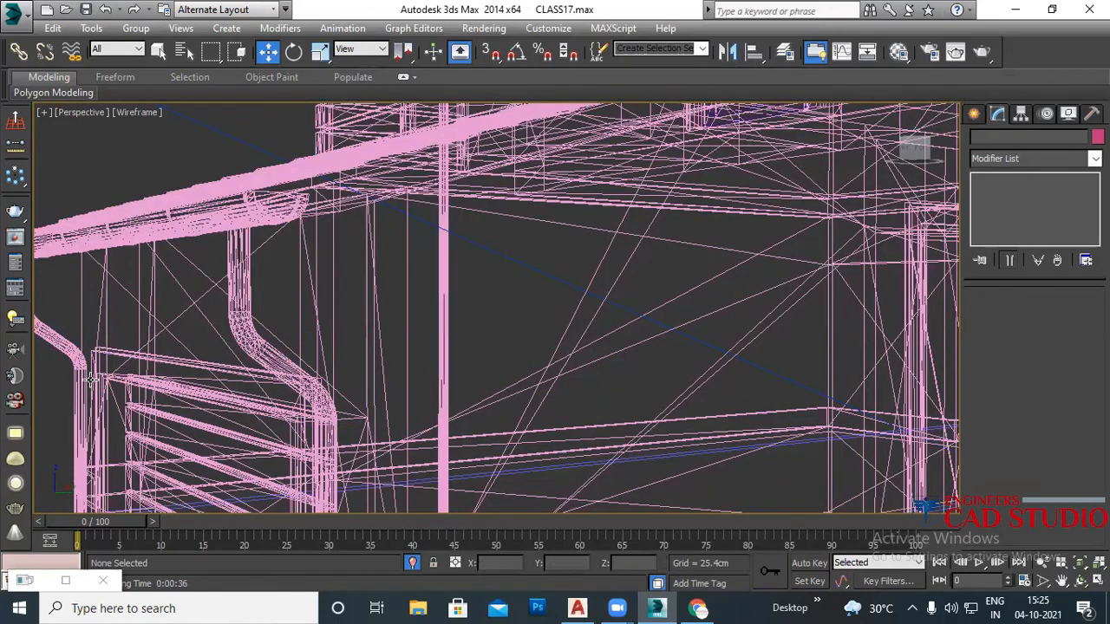
pyautogui.scroll(-4, 209, 391)
pyautogui.scroll(-5, 208, 391)
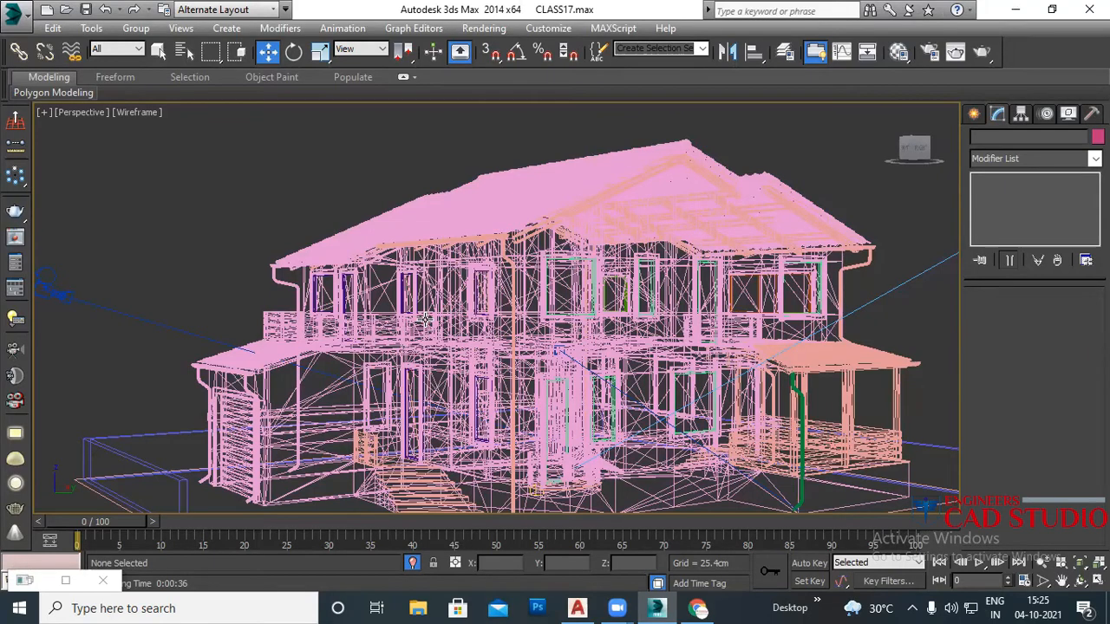
# Step: Open Render Setup and expand Assign Renderer, showing V-Ray Adv 3.00.03 as production renderer
pyautogui.press('c')
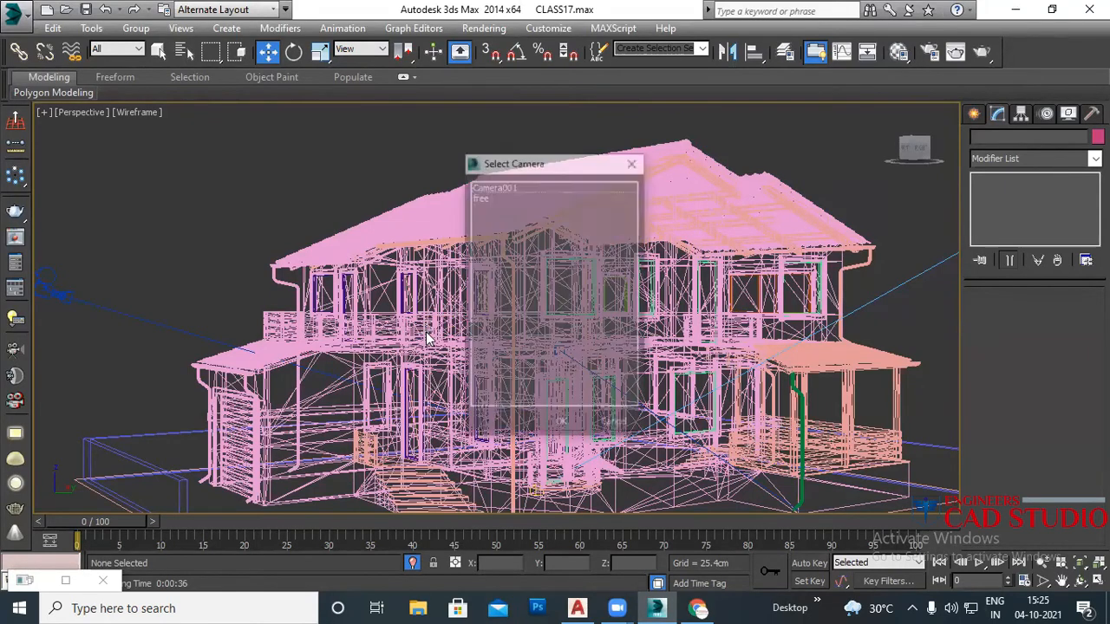
pyautogui.click(634, 162)
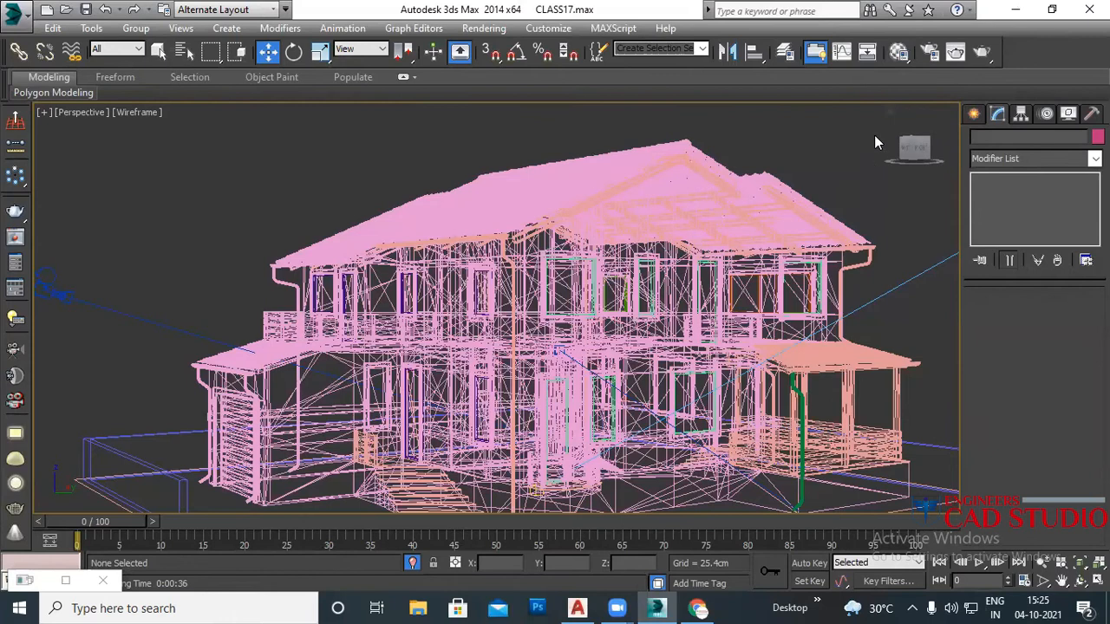
pyautogui.click(928, 54)
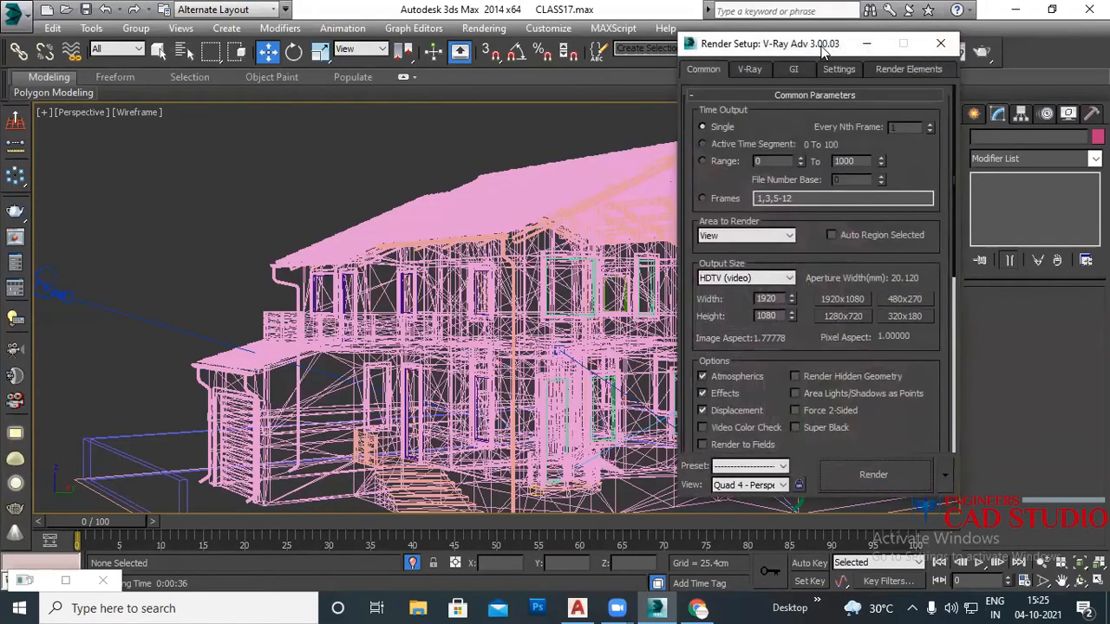
pyautogui.moveTo(830, 47); pyautogui.dragTo(256, 33)
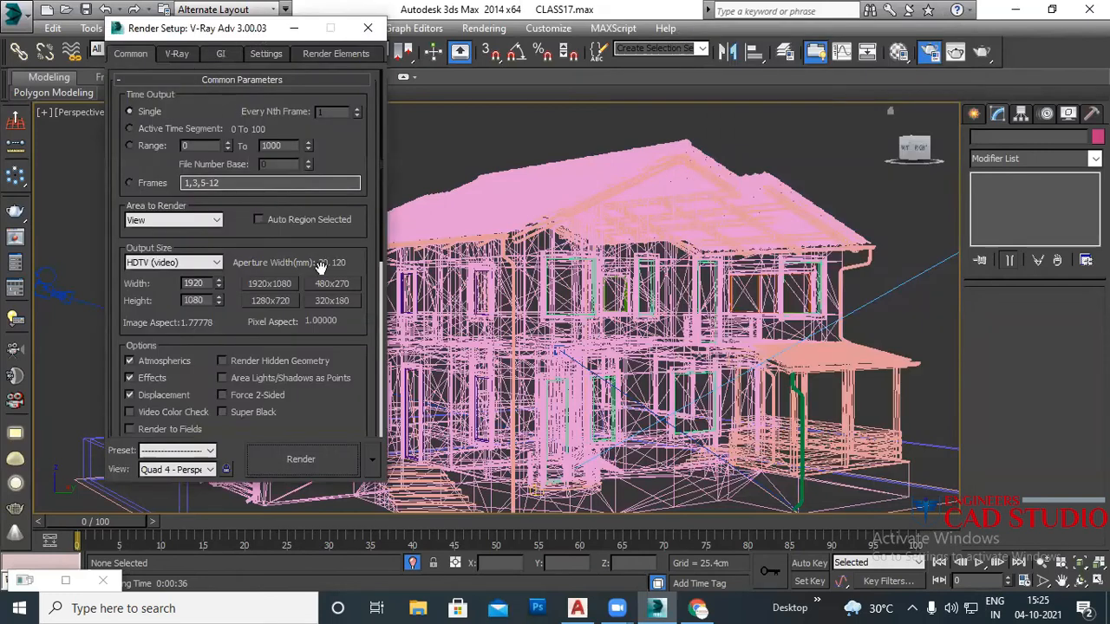
pyautogui.moveTo(328, 415); pyautogui.dragTo(332, 59)
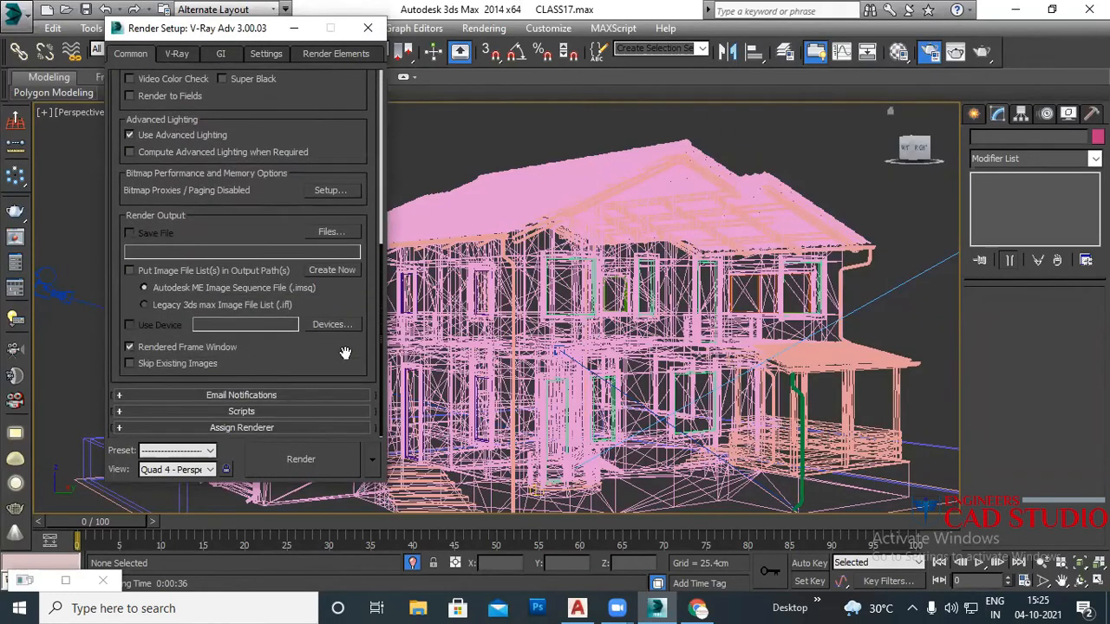
pyautogui.click(242, 428)
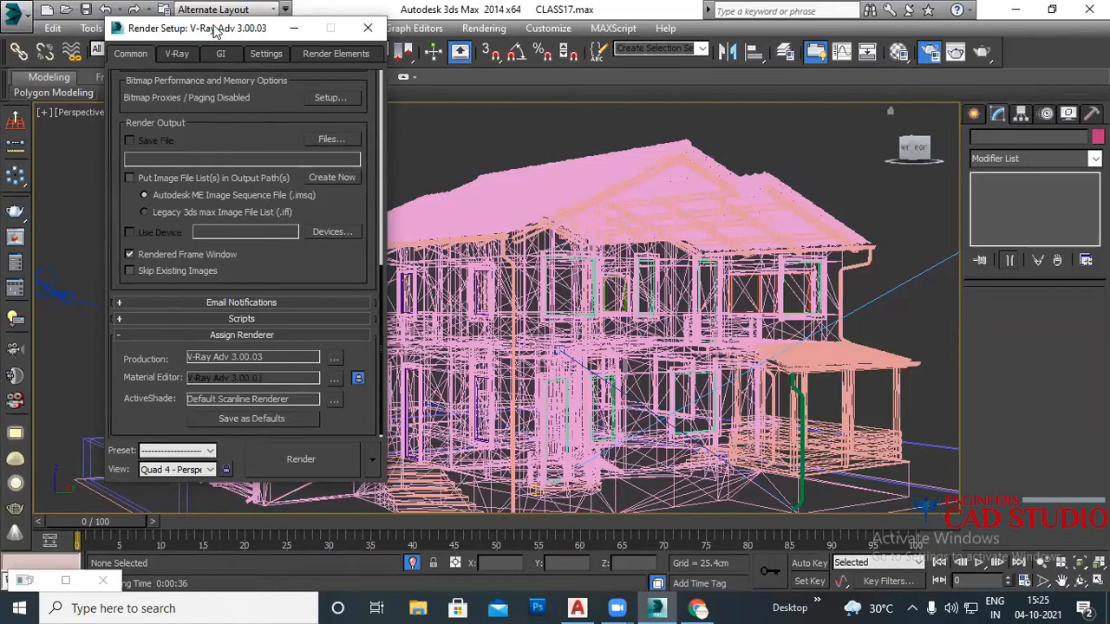
pyautogui.moveTo(215, 31); pyautogui.dragTo(224, 55)
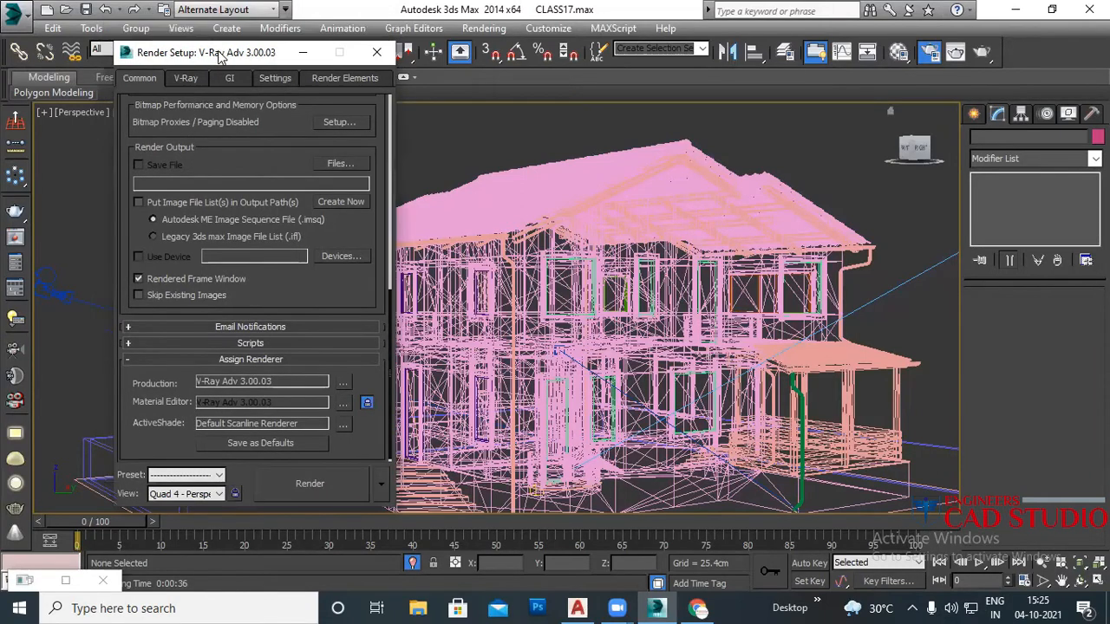
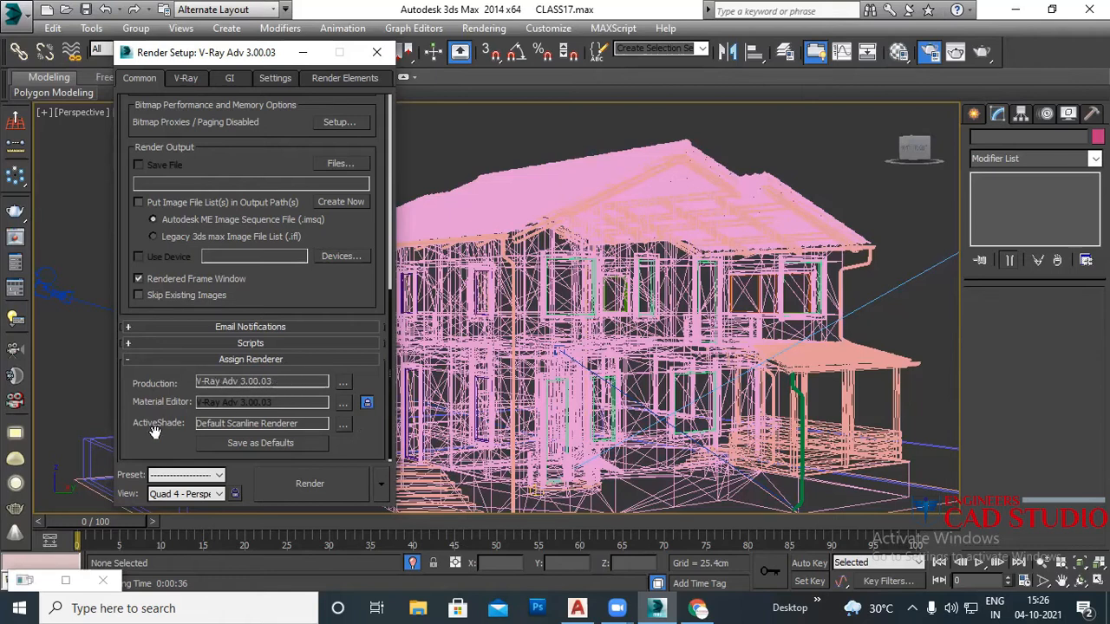
# Step: Assign V-Ray RT 3.00.03 as the ActiveShade renderer
pyautogui.click(344, 425)
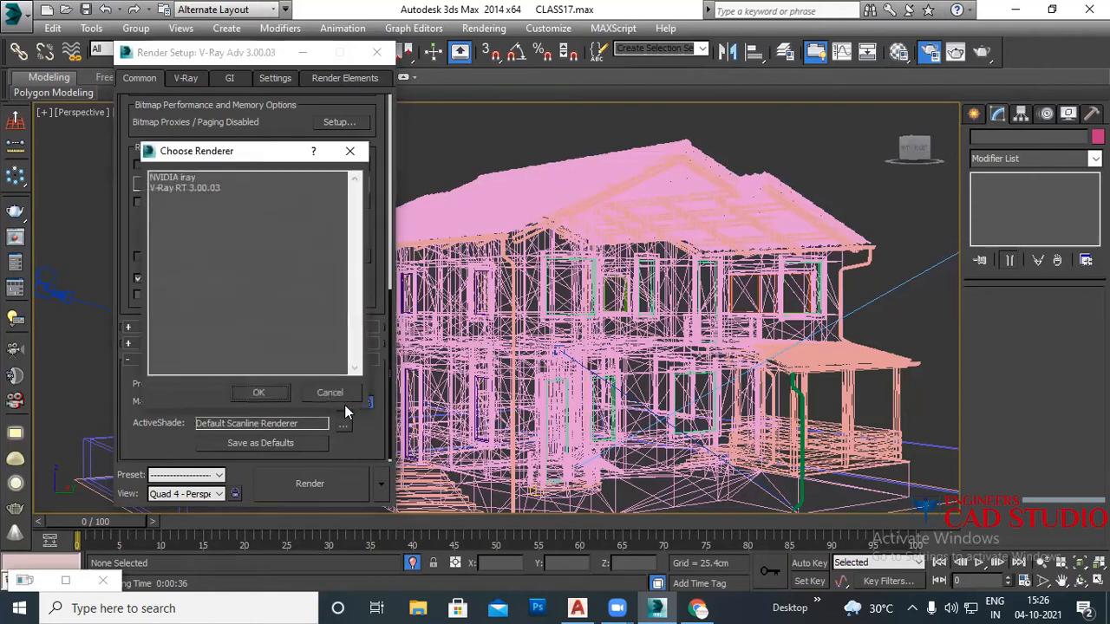
pyautogui.click(197, 187)
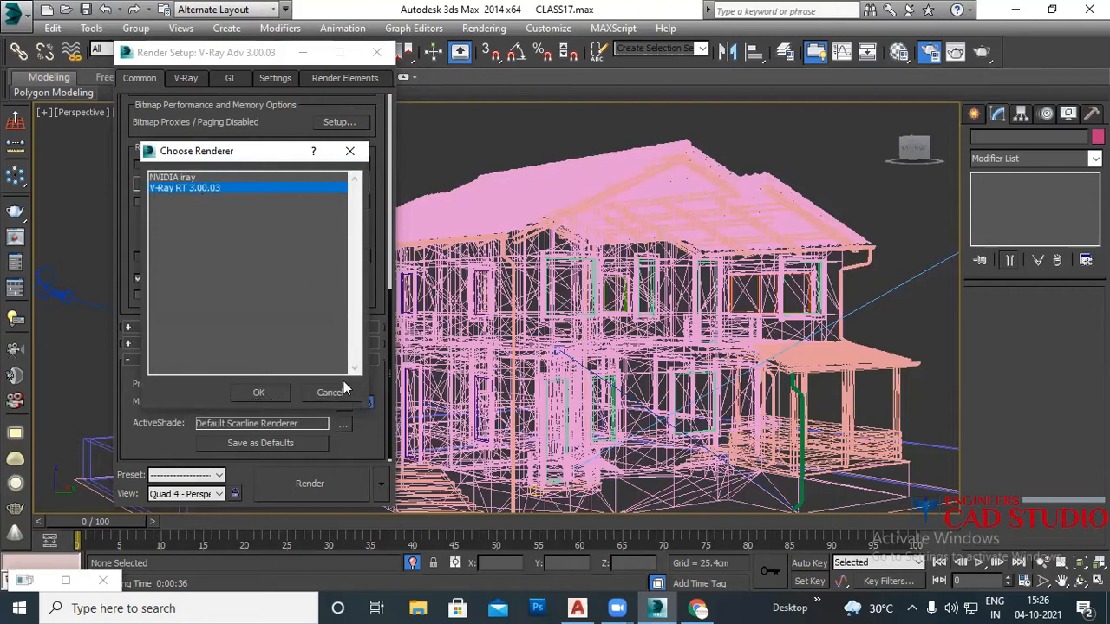
pyautogui.click(275, 394)
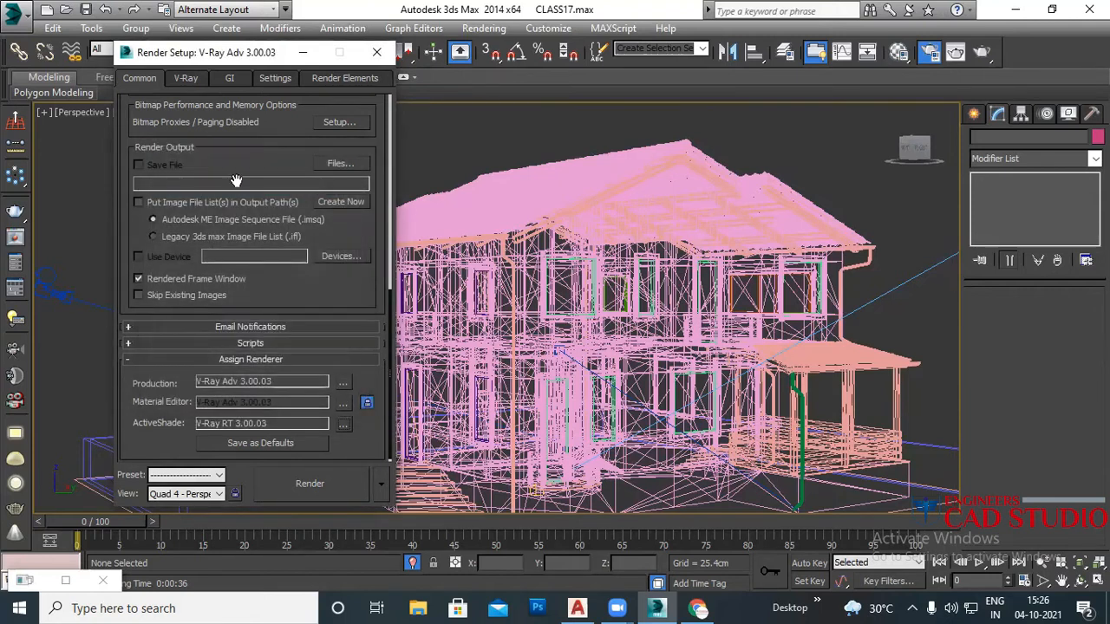
# Step: Keep the output size preset at HDTV (video), 1920x1080
pyautogui.scroll(4, 238, 182)
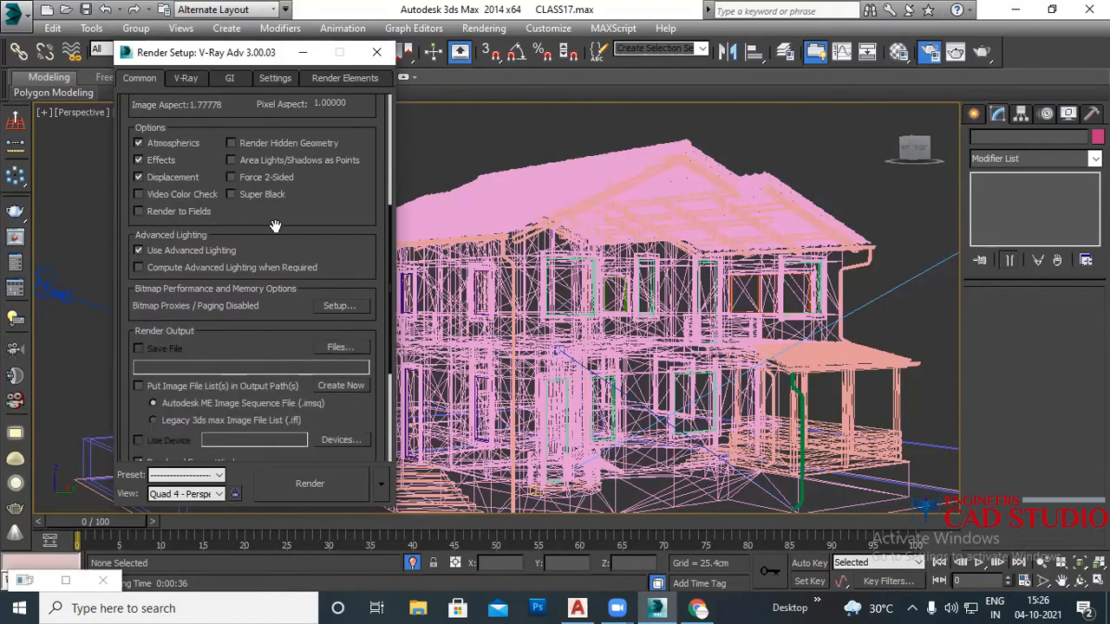
pyautogui.scroll(3, 274, 226)
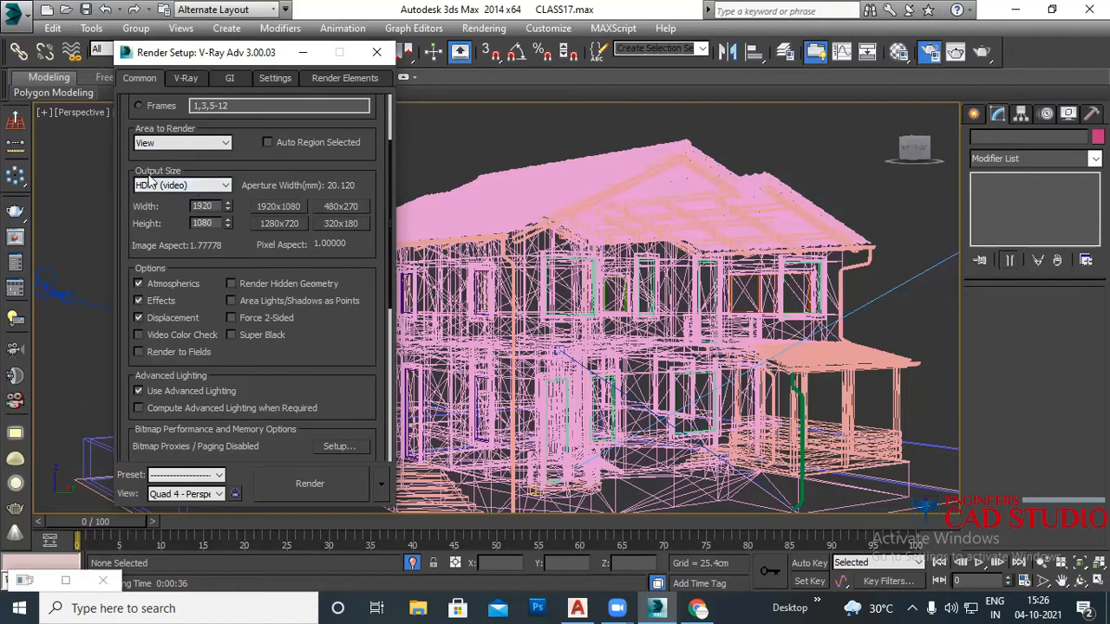
pyautogui.click(170, 185)
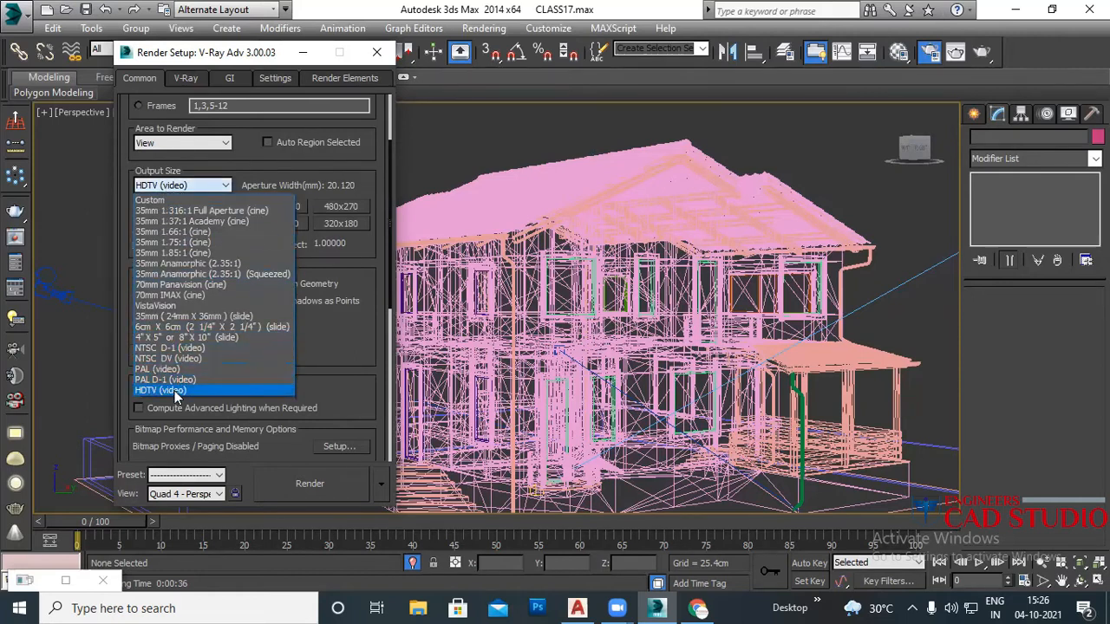
pyautogui.click(165, 391)
pyautogui.moveTo(240, 163); pyautogui.dragTo(251, 306)
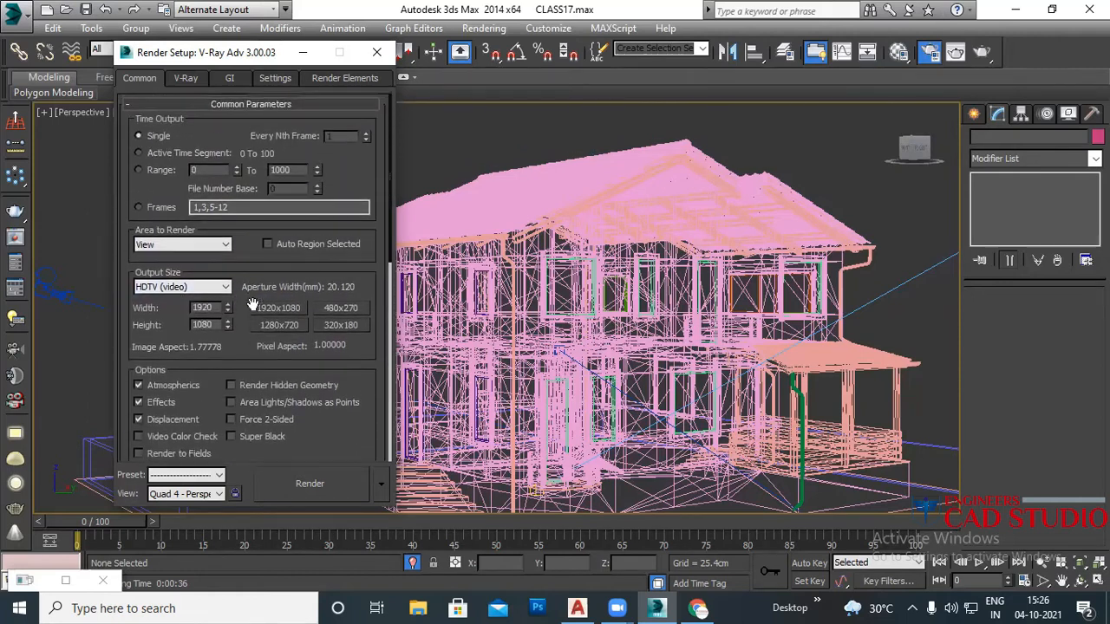
# Step: On the V-Ray tab, confirm Global switches' Default lights is Off with GI
pyautogui.click(188, 83)
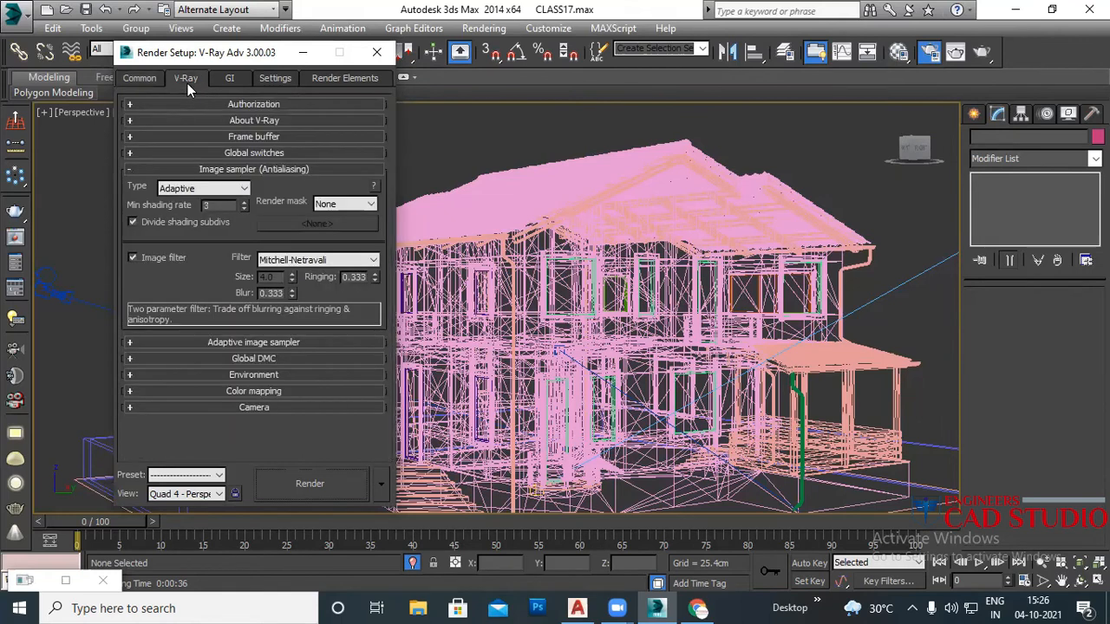
pyautogui.click(236, 169)
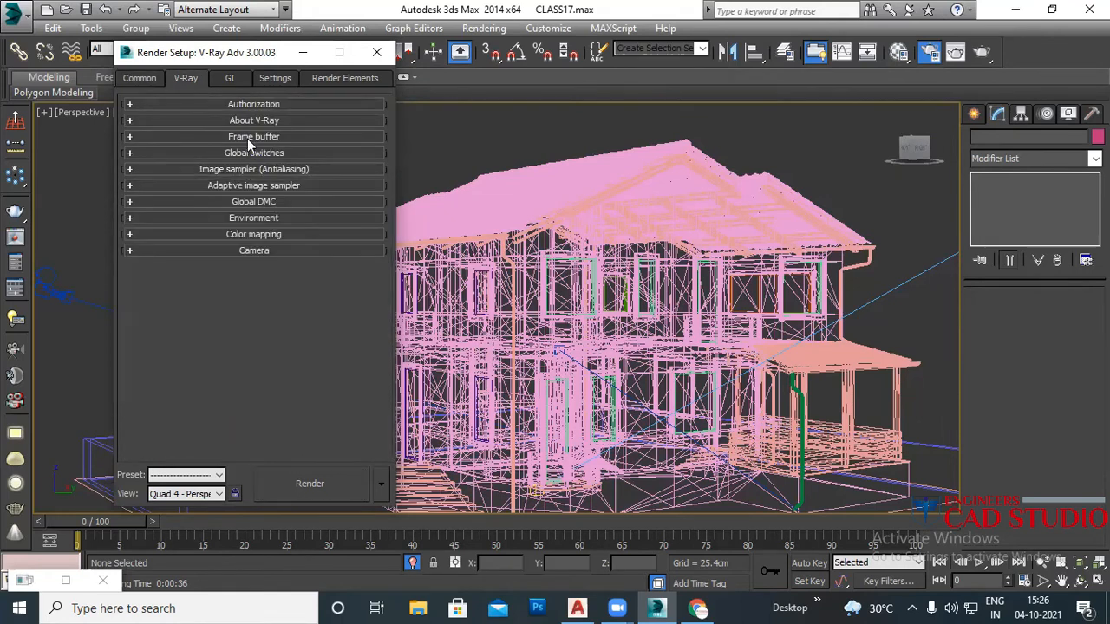
pyautogui.click(248, 137)
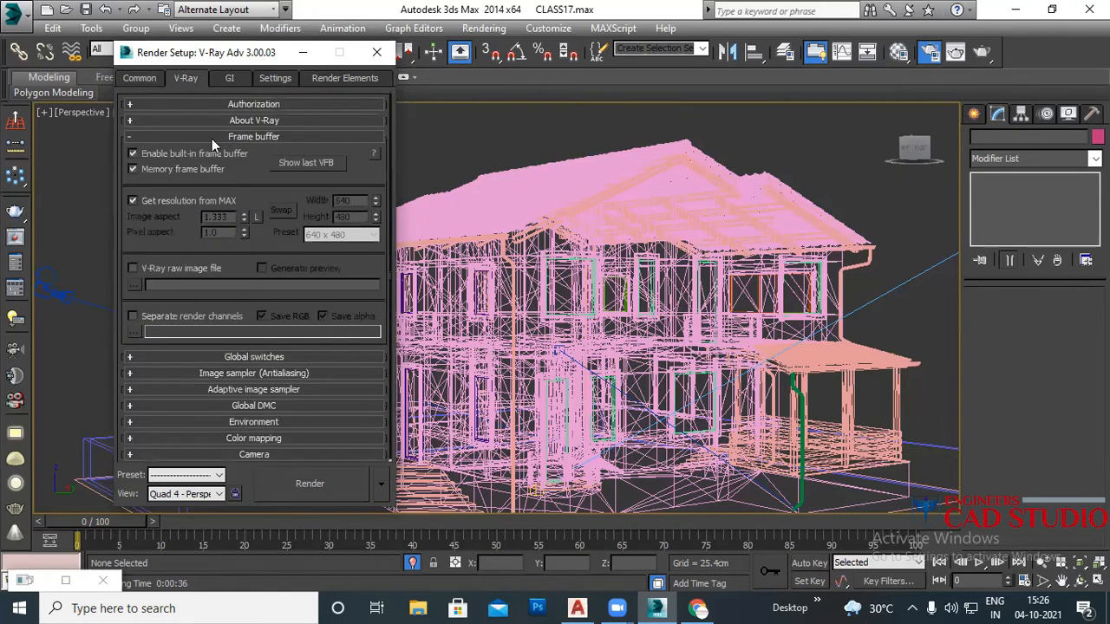
pyautogui.click(160, 139)
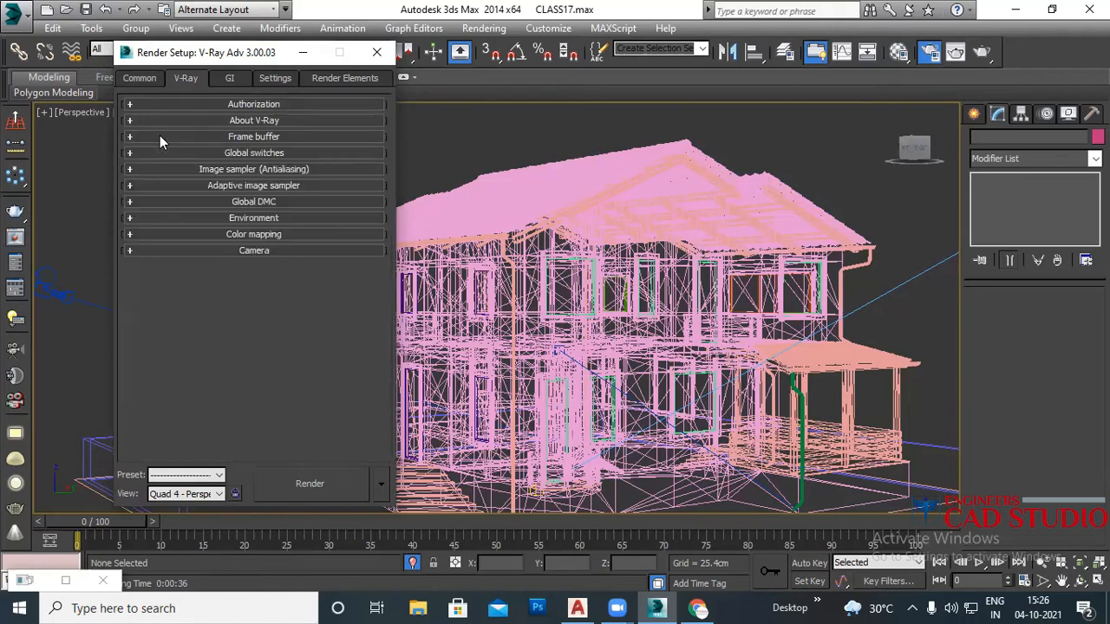
pyautogui.click(254, 152)
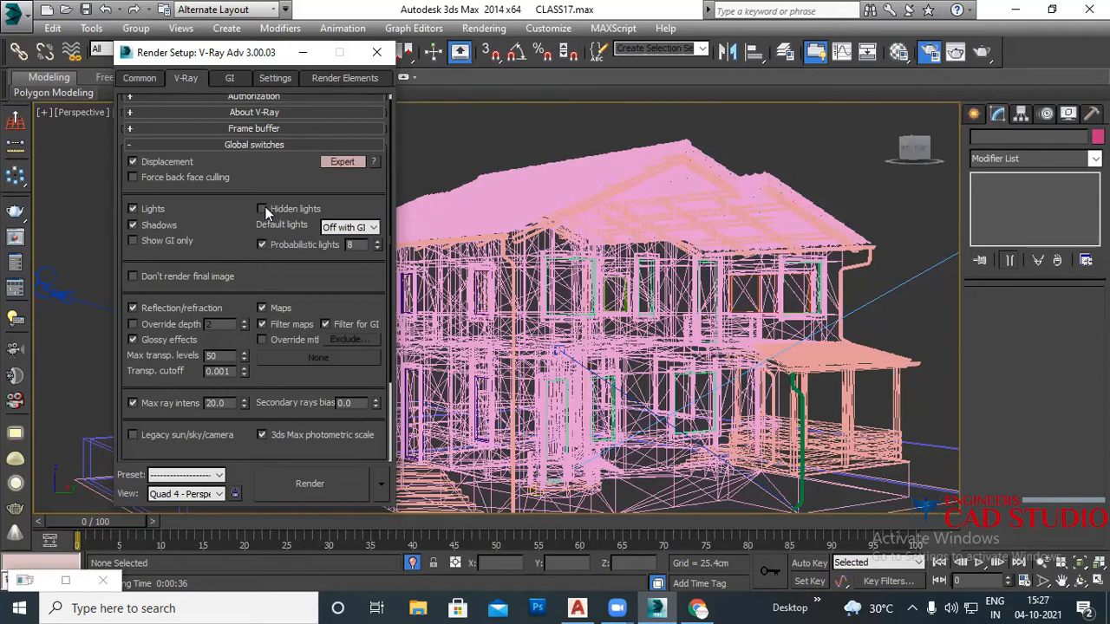
pyautogui.click(333, 229)
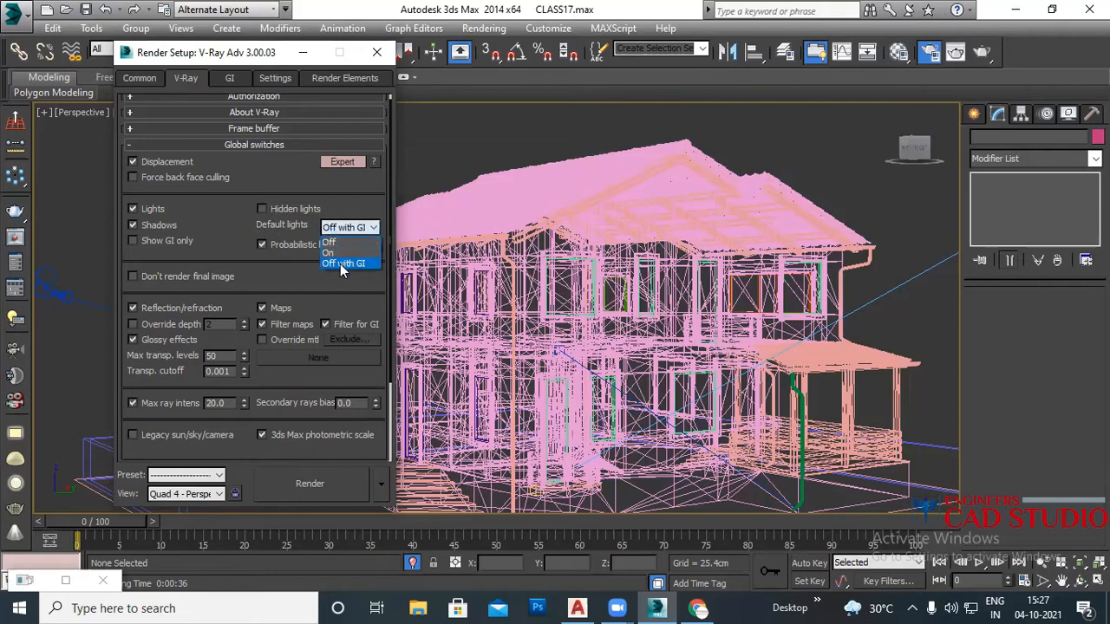
pyautogui.click(342, 264)
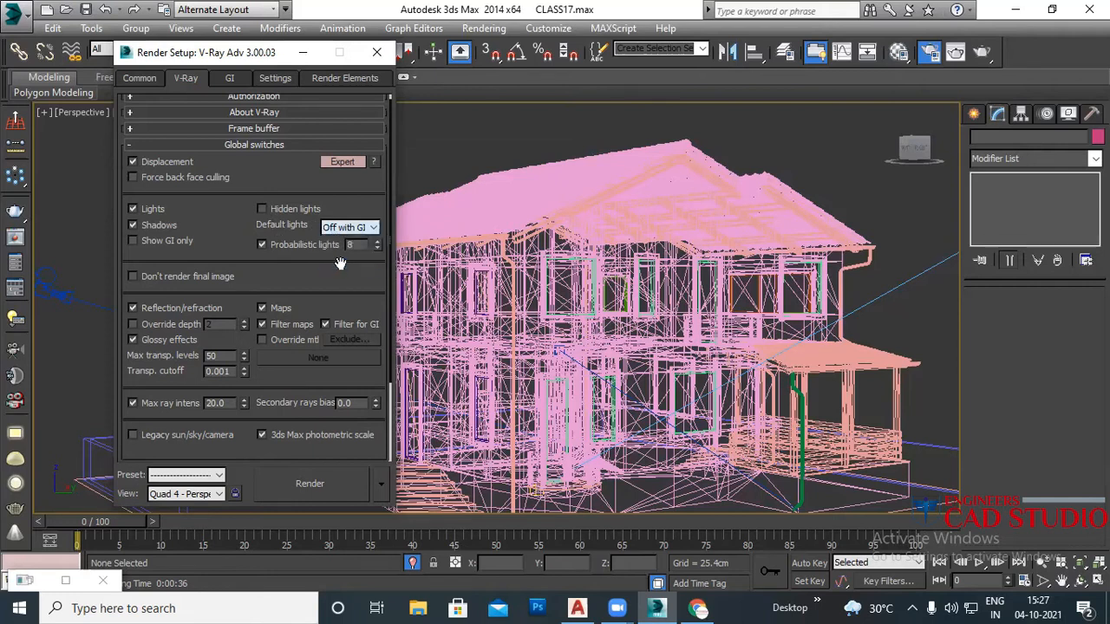
pyautogui.click(255, 149)
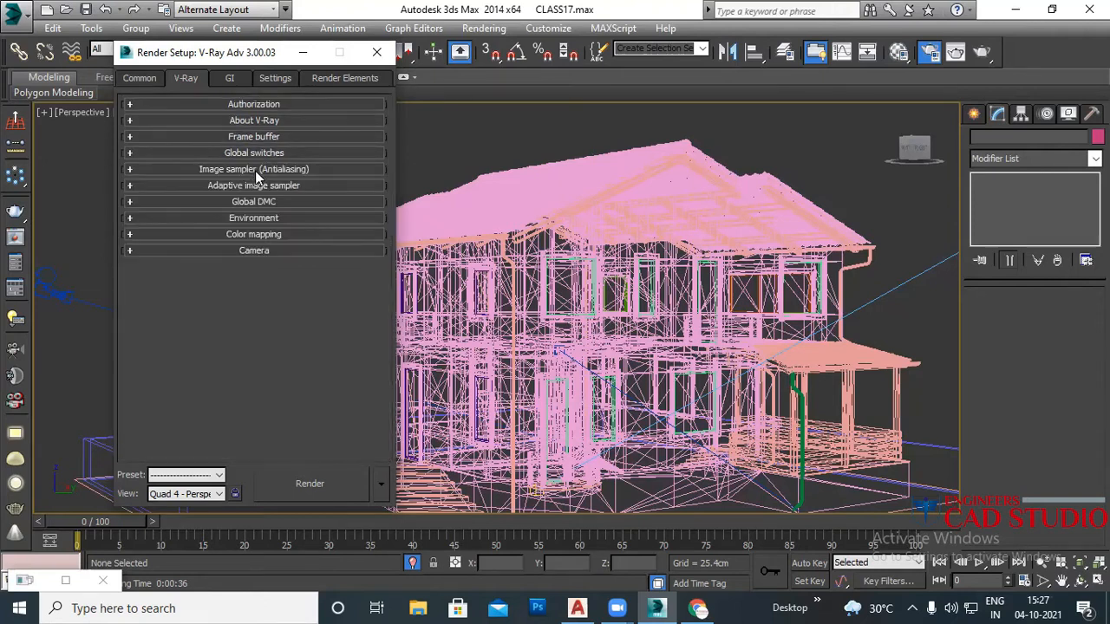
# Step: Change the antialiasing image filter from Mitchell-Netravali to Catmull-Rom
pyautogui.click(255, 171)
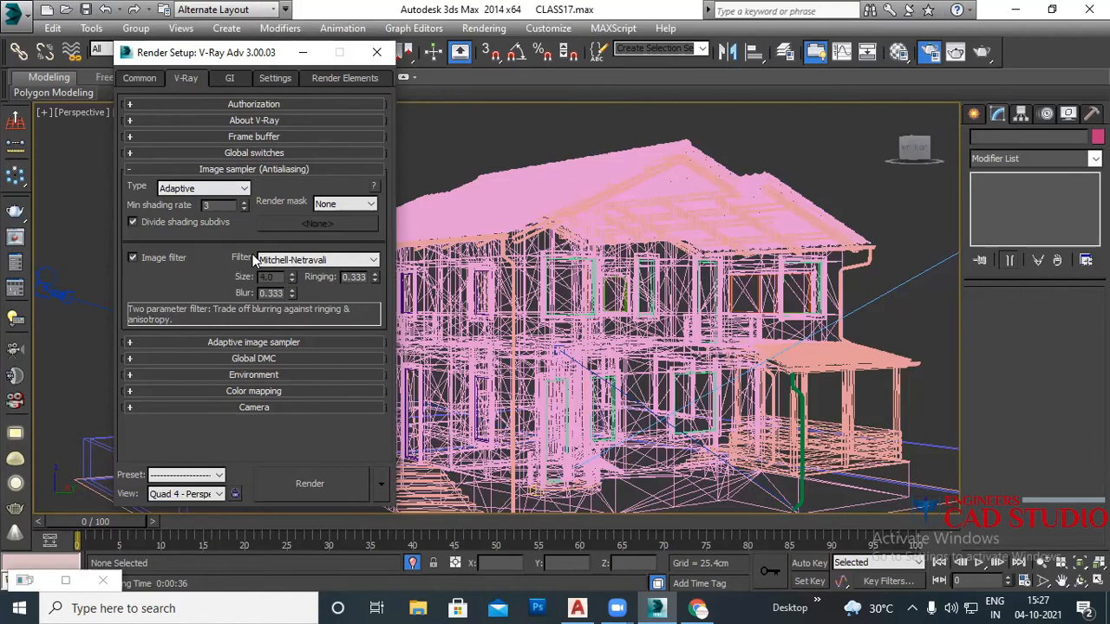
pyautogui.click(315, 259)
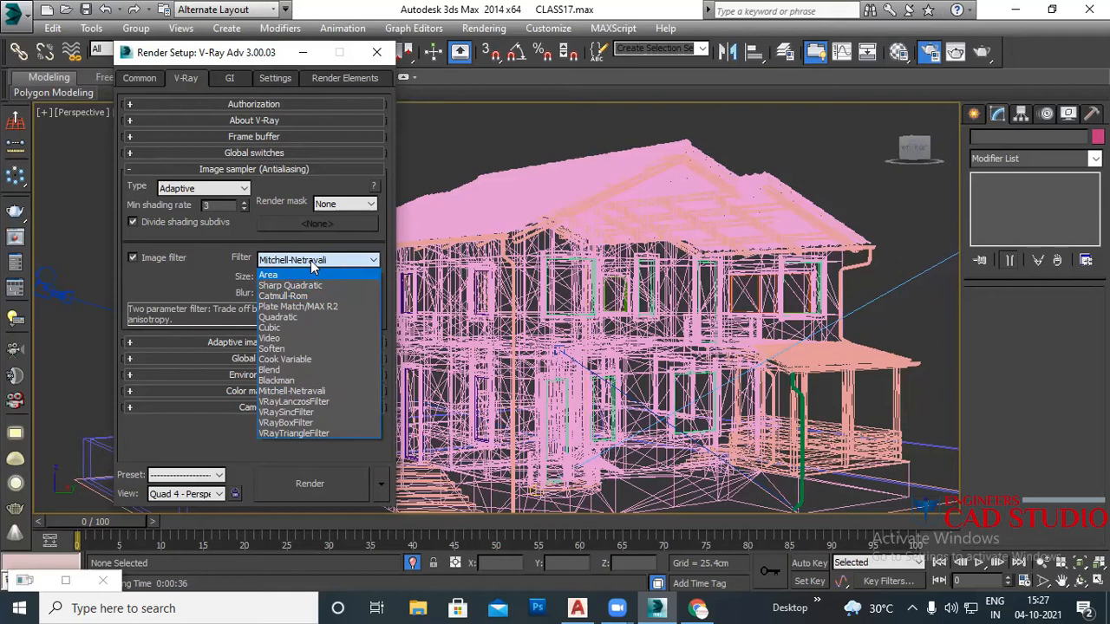
pyautogui.click(347, 265)
pyautogui.click(334, 262)
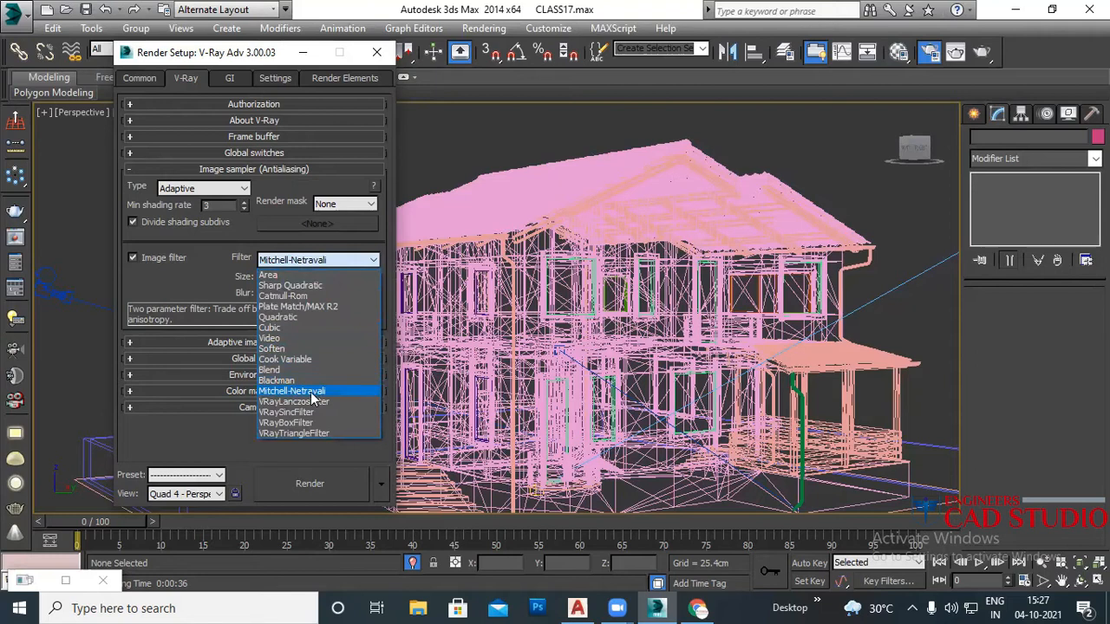
pyautogui.click(293, 296)
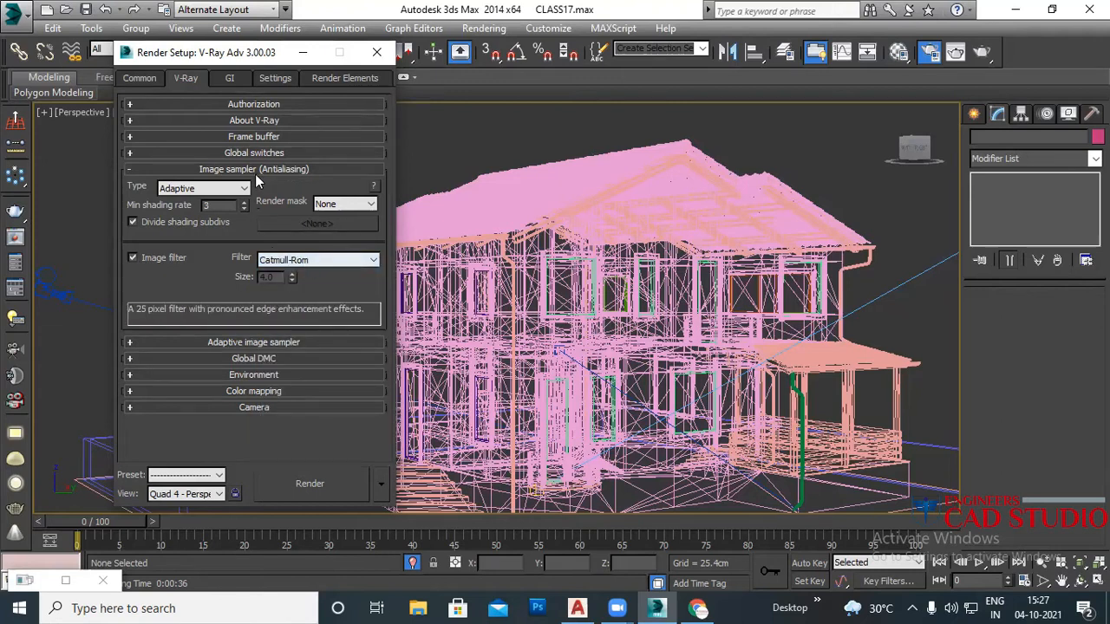
pyautogui.click(257, 170)
# Step: Set the adaptive image sampler's Max subdivs from 20 to 10, then move Render Setup aside
pyautogui.click(274, 186)
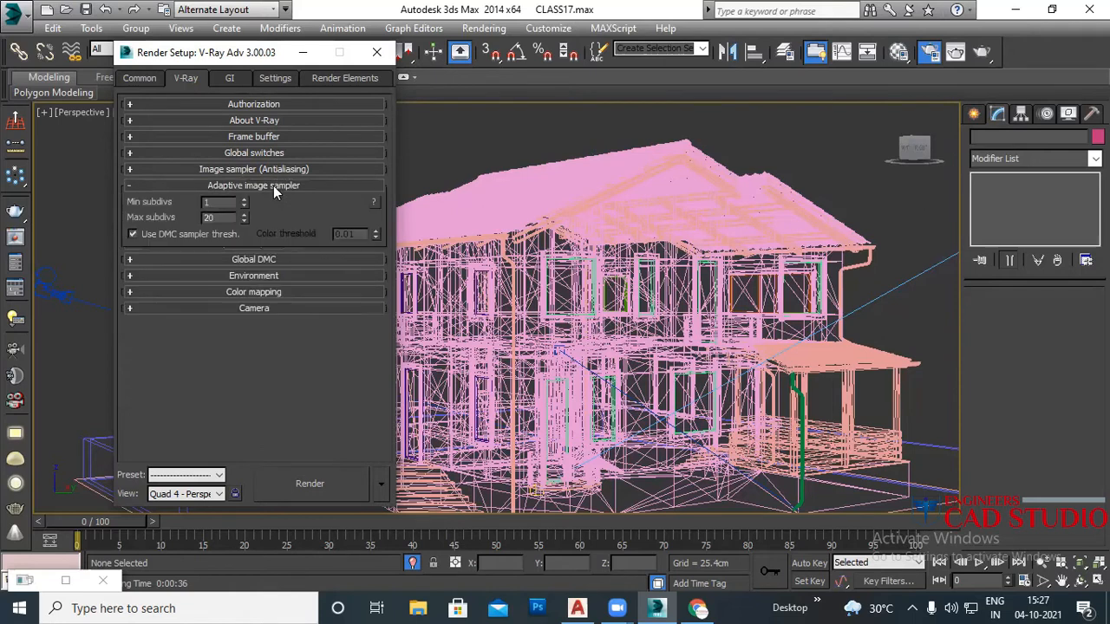
pyautogui.click(230, 186)
pyautogui.click(234, 189)
pyautogui.moveTo(217, 203); pyautogui.dragTo(189, 200)
pyautogui.moveTo(218, 217); pyautogui.dragTo(178, 223)
pyautogui.write('10')
pyautogui.moveTo(268, 54); pyautogui.dragTo(827, 68)
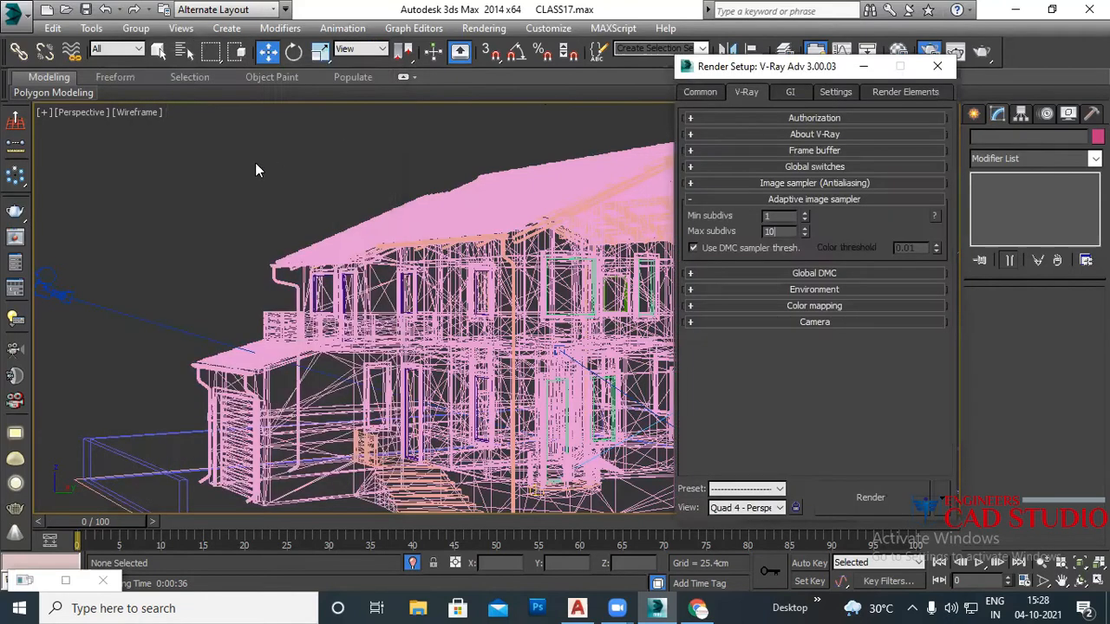
pyautogui.scroll(-8, 257, 170)
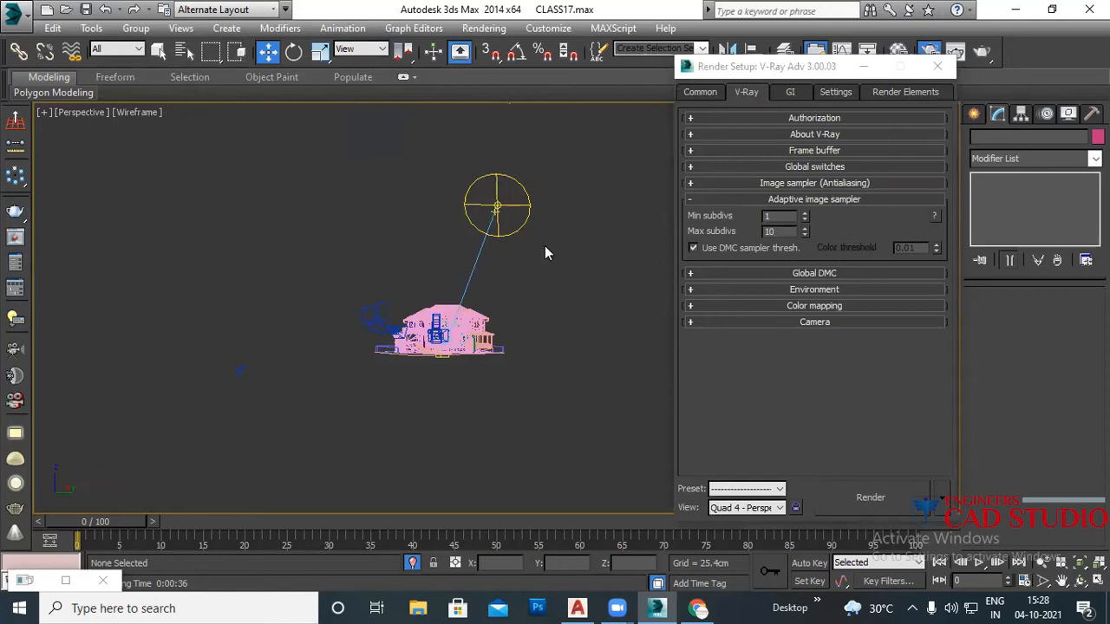
pyautogui.click(491, 219)
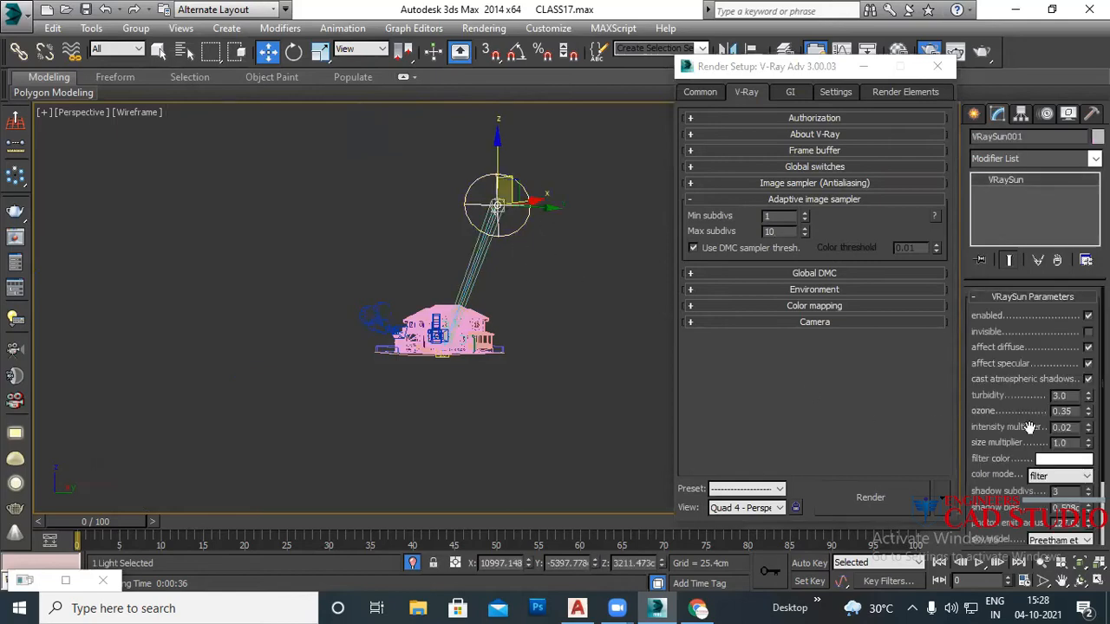
pyautogui.scroll(-2, 994, 460)
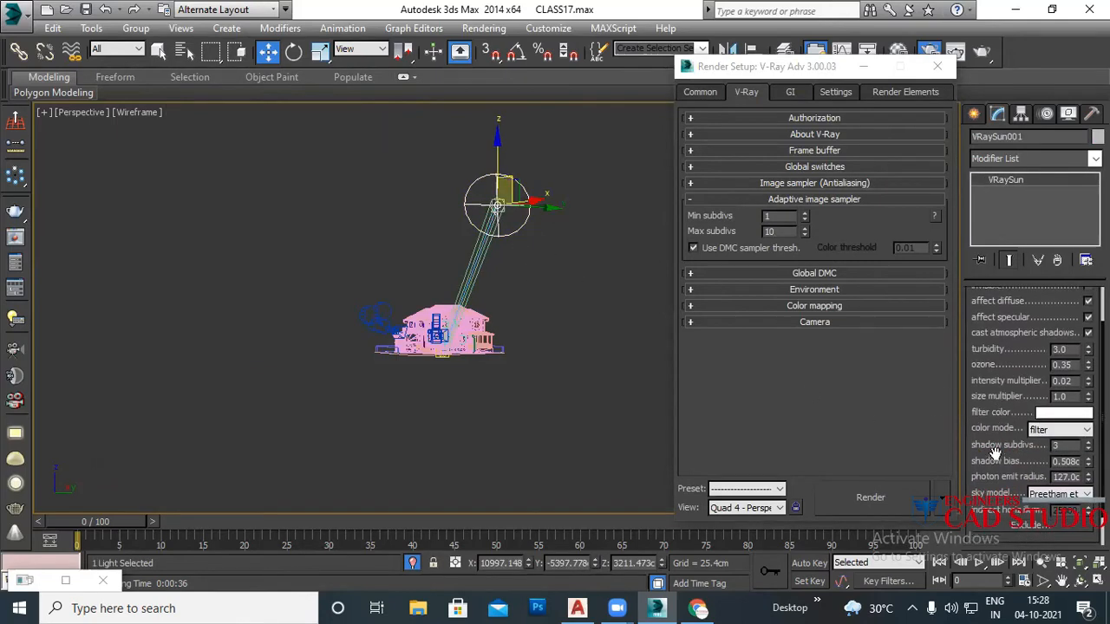
pyautogui.doubleClick(1066, 445)
pyautogui.doubleClick(769, 232)
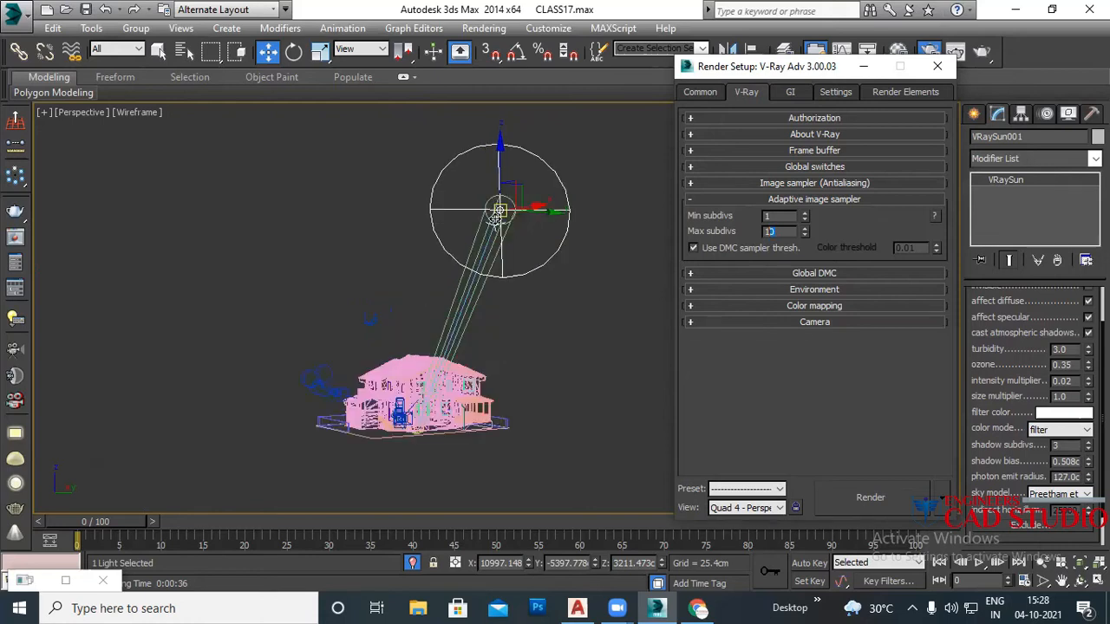
pyautogui.scroll(3, 495, 202)
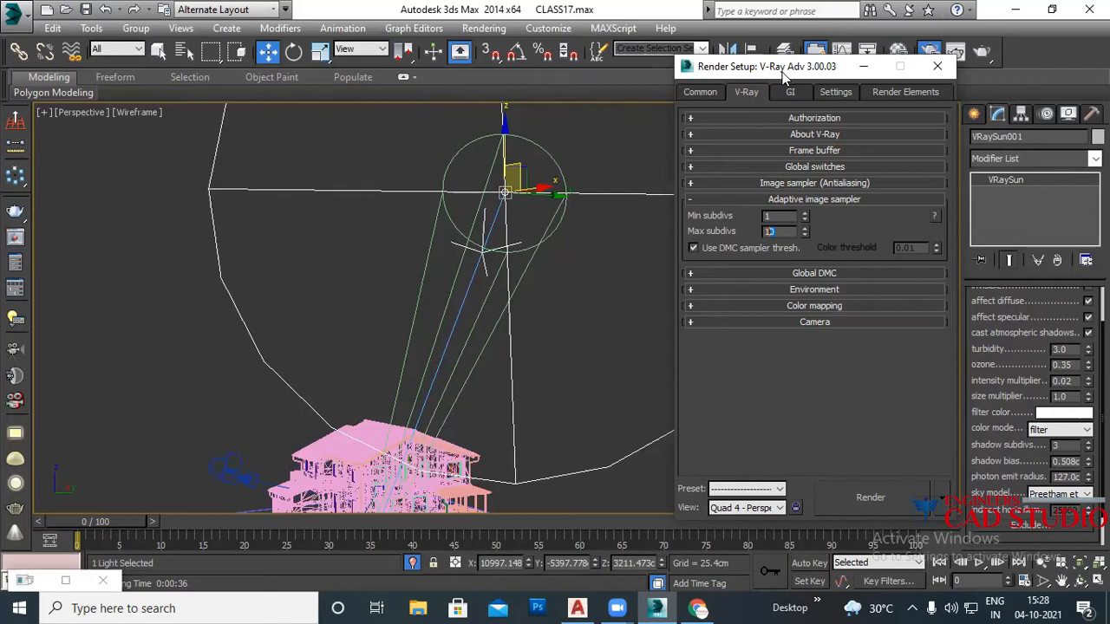
pyautogui.moveTo(783, 77); pyautogui.dragTo(206, 81)
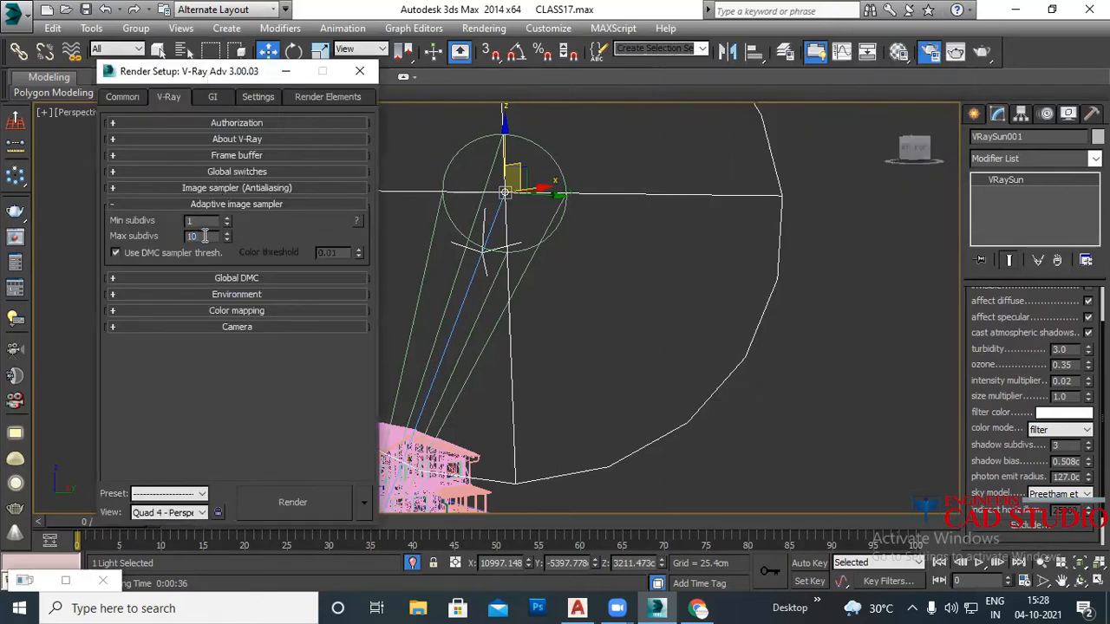
pyautogui.doubleClick(1060, 445)
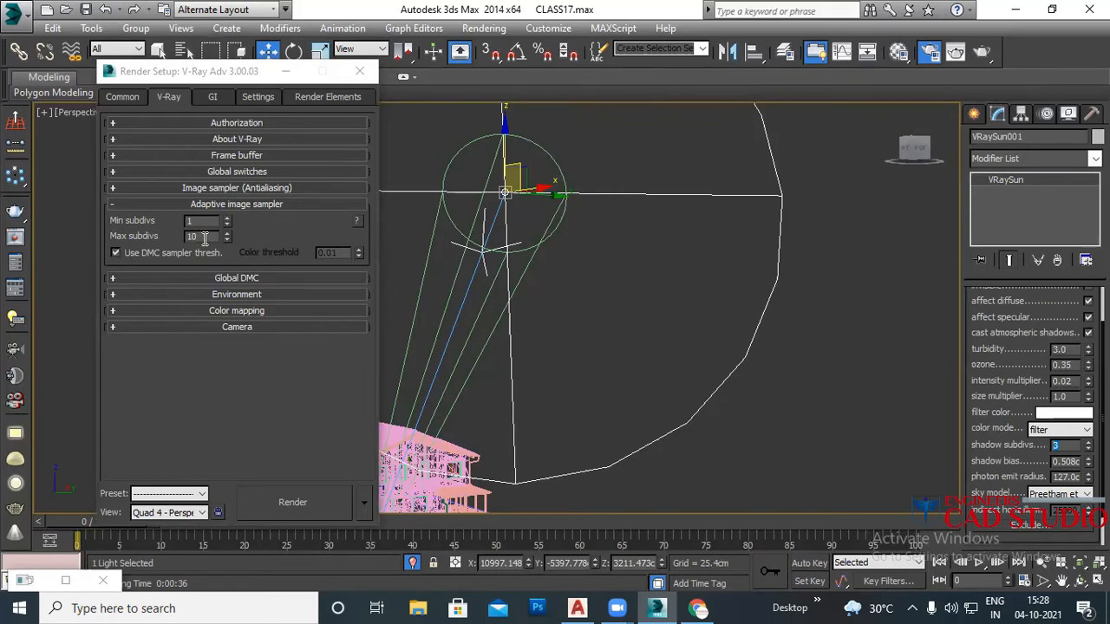
pyautogui.click(760, 346)
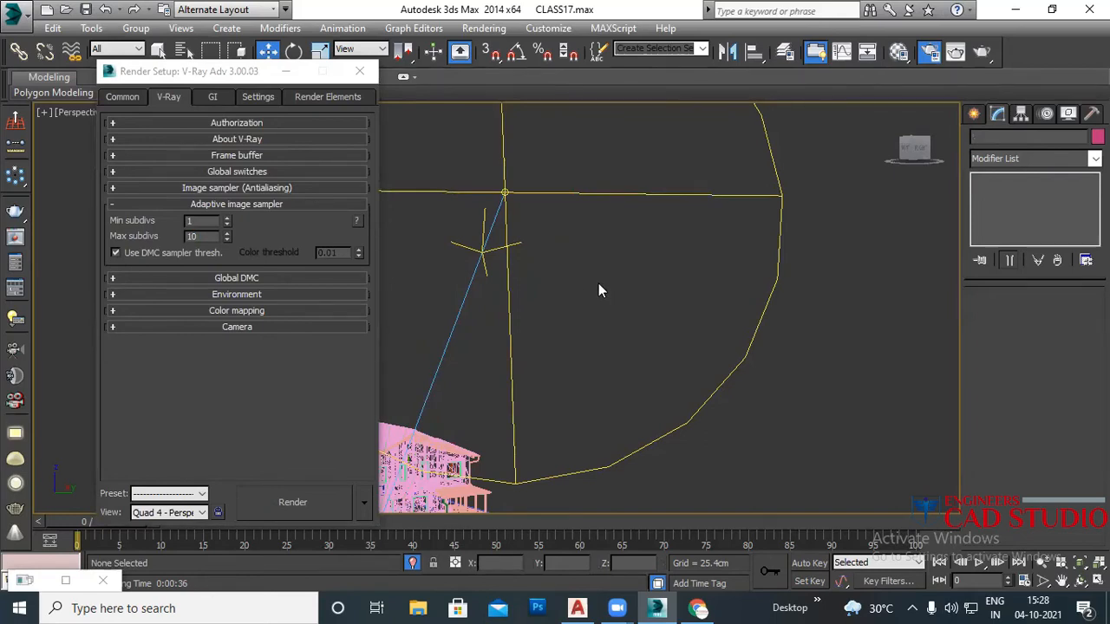
# Step: Open the Material Editor on wooden pannel2, check its reflection Subdivs of 8, and place it beside Render Setup
pyautogui.press('m')
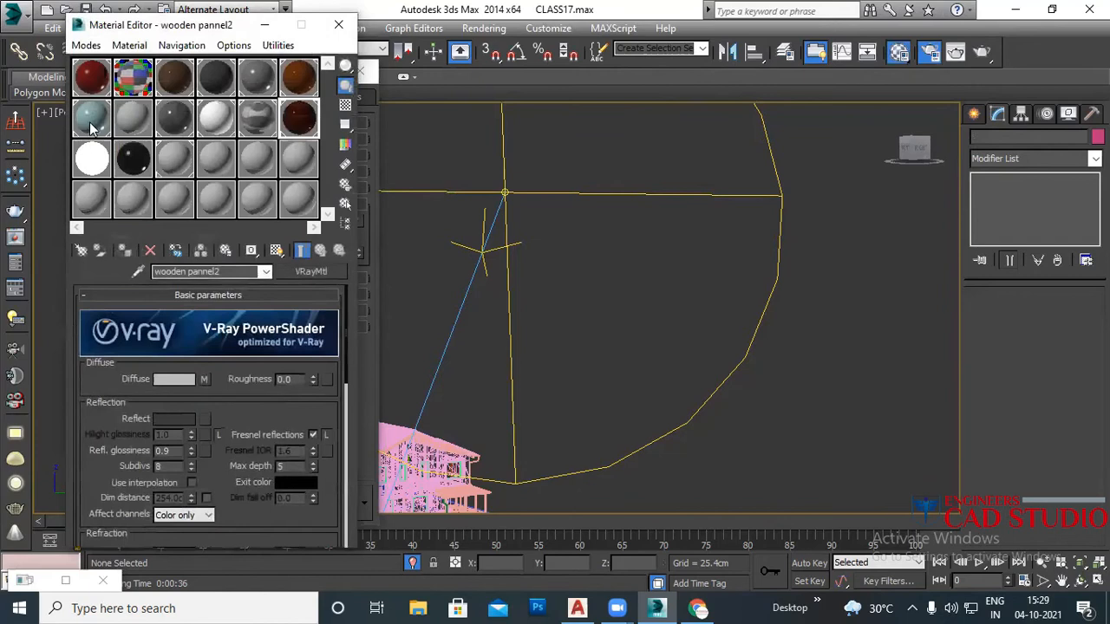
pyautogui.doubleClick(165, 466)
pyautogui.moveTo(246, 30); pyautogui.dragTo(688, 69)
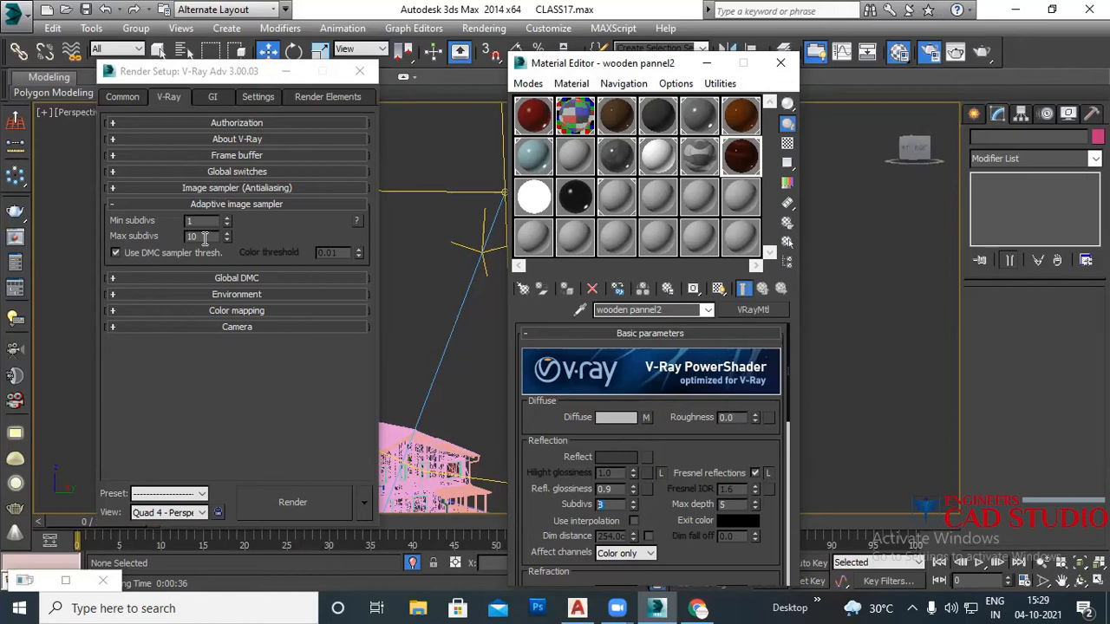
pyautogui.doubleClick(192, 236)
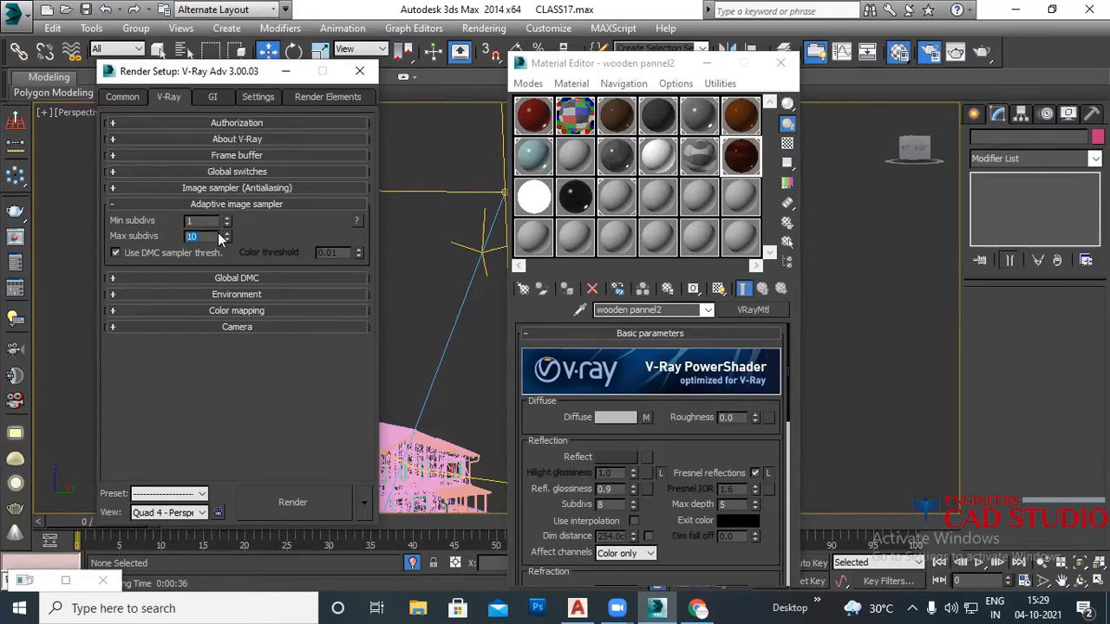
# Step: In Global switches, turn on hidden lights and keep Default lights at Off with GI
pyautogui.click(233, 204)
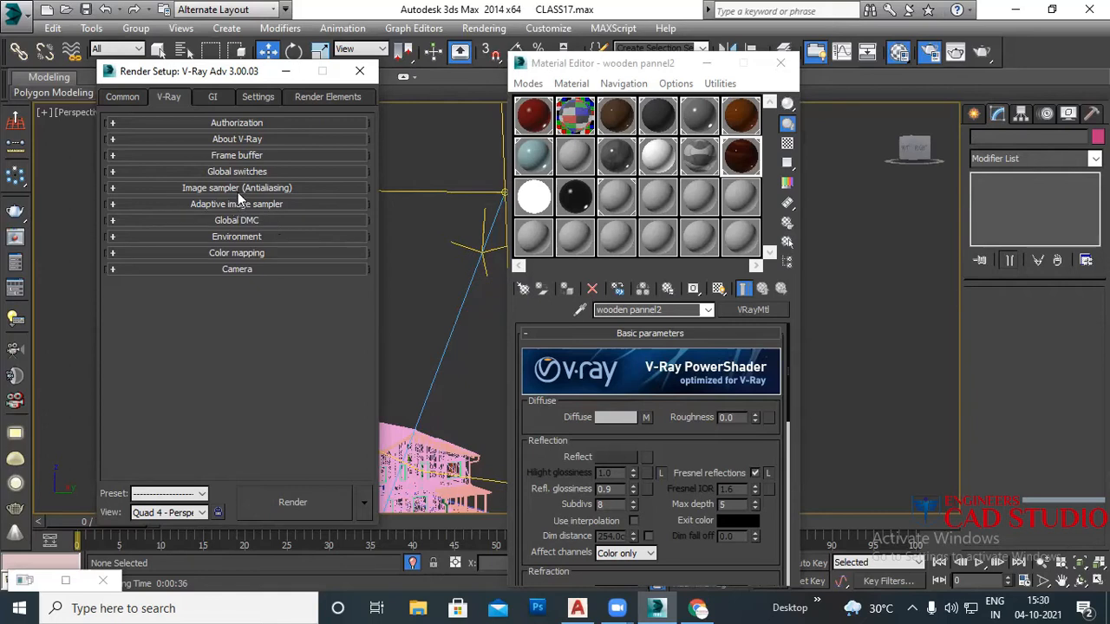
pyautogui.click(236, 205)
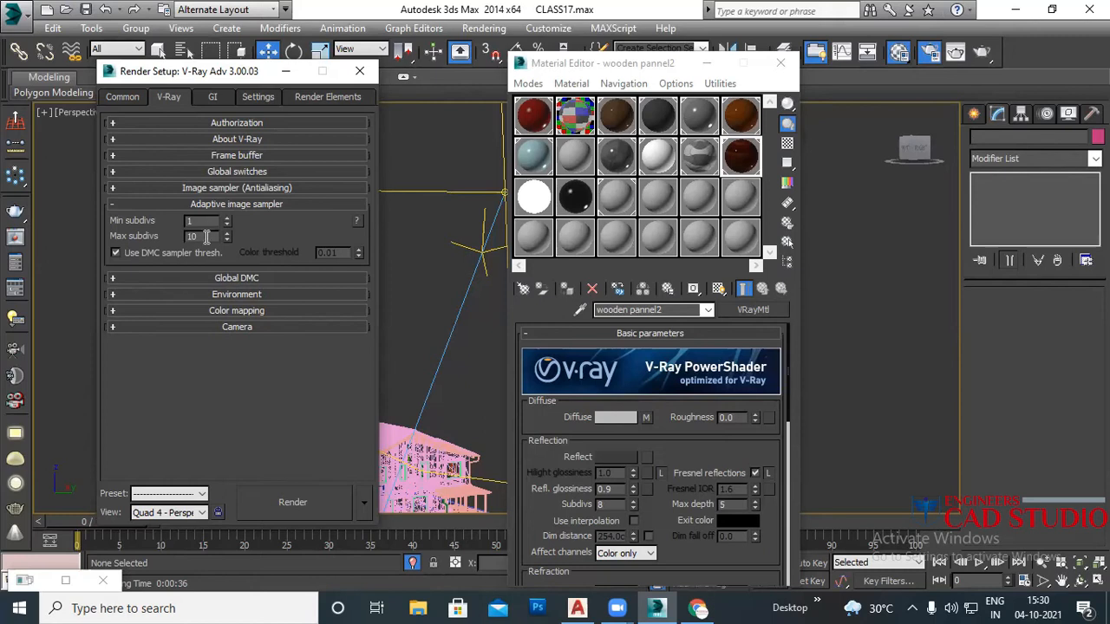
pyautogui.click(228, 204)
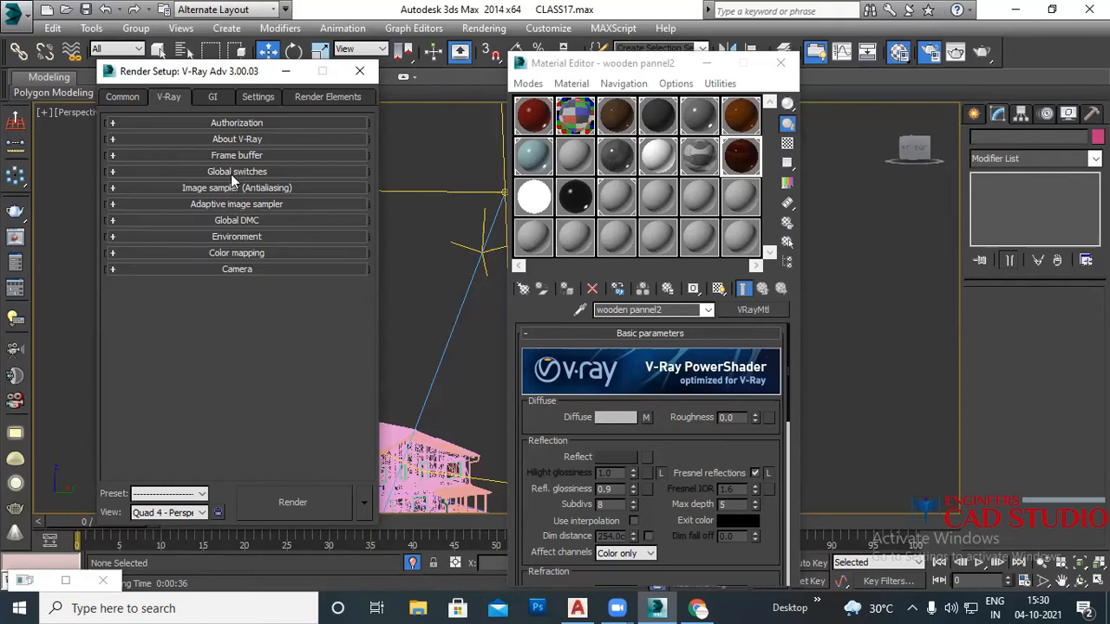
pyautogui.click(230, 172)
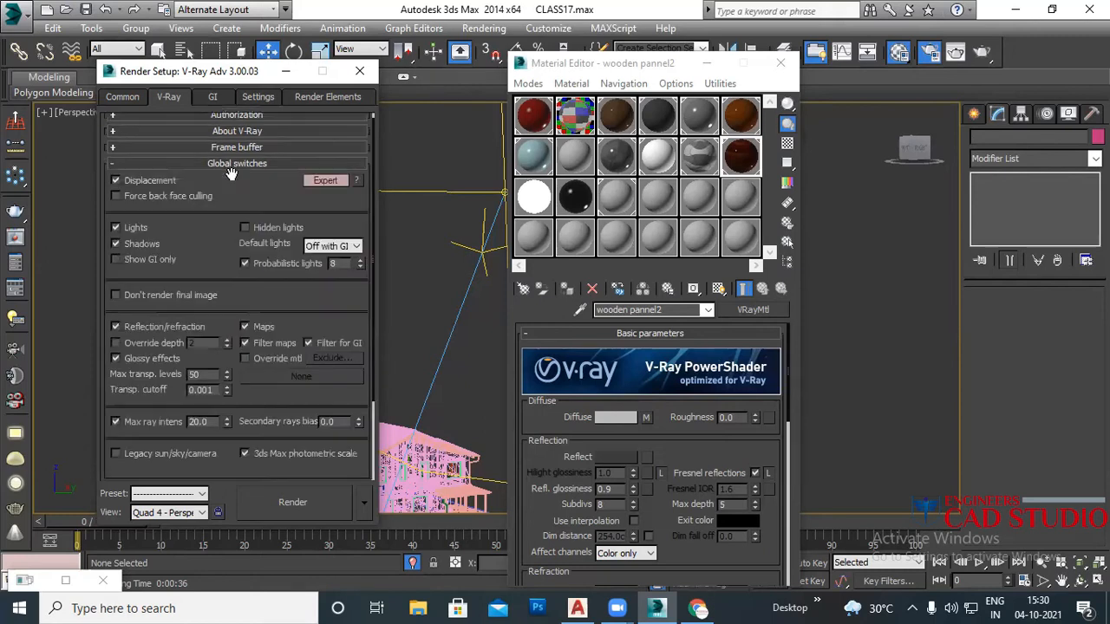
pyautogui.click(247, 228)
pyautogui.click(335, 246)
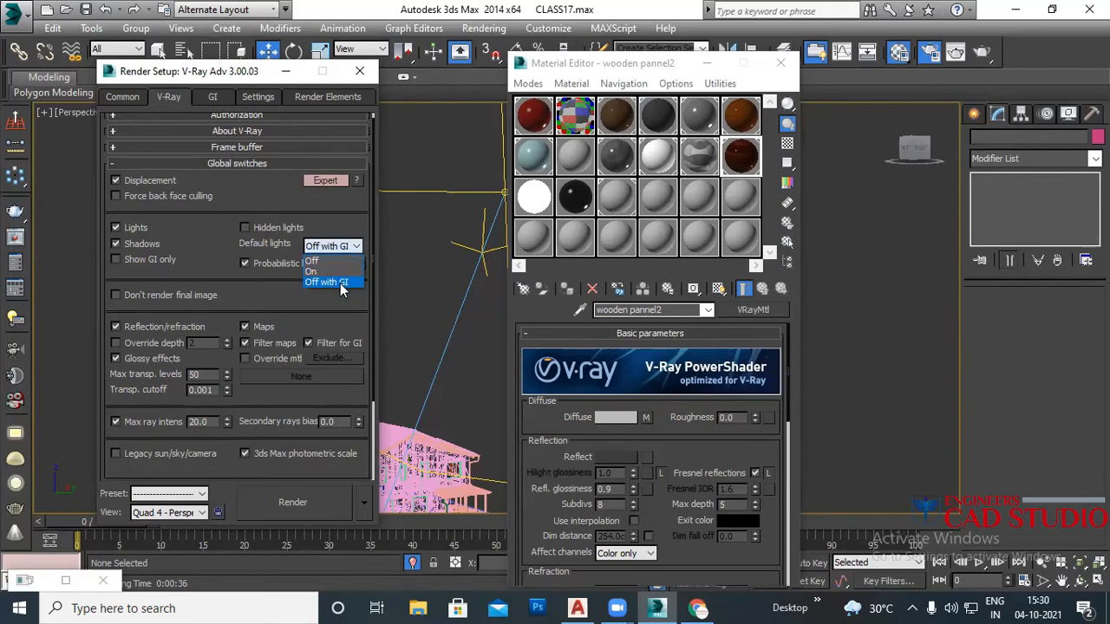
pyautogui.click(341, 283)
# Step: Reopen the adaptive image sampler and select its Max subdivs value of 10
pyautogui.click(285, 167)
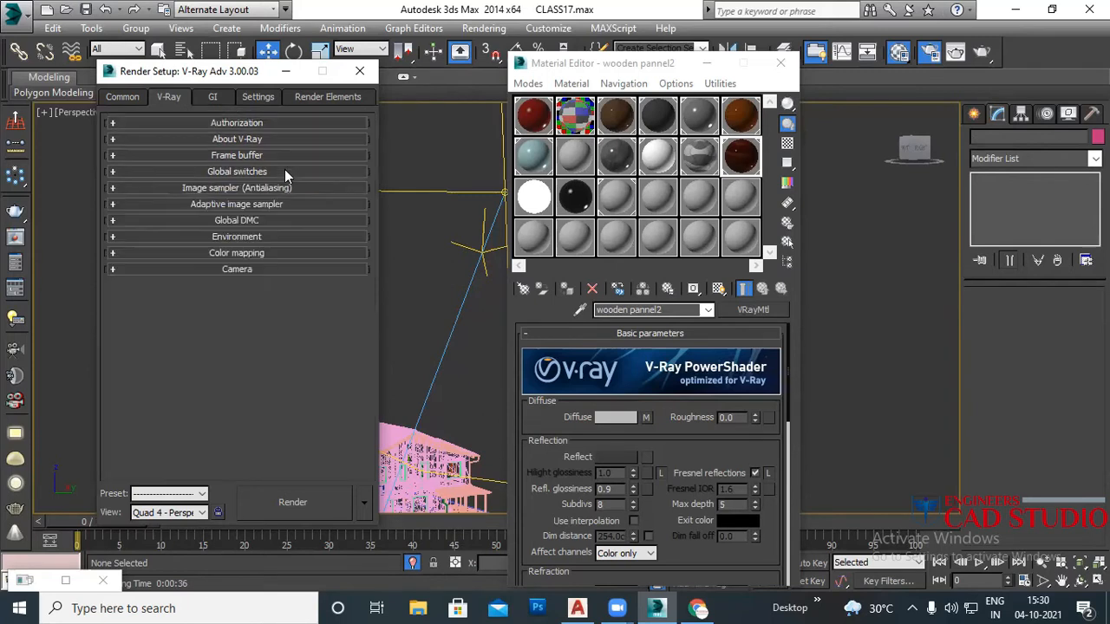
pyautogui.click(245, 205)
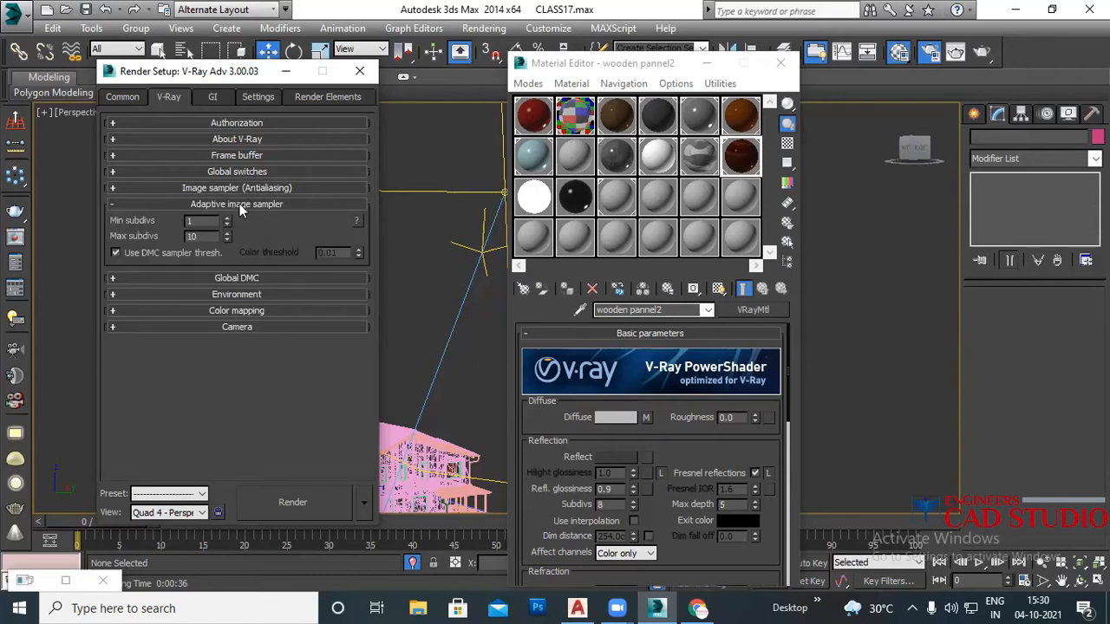
pyautogui.doubleClick(194, 236)
# Step: Set the Global DMC noise threshold to 0.005
pyautogui.click(209, 204)
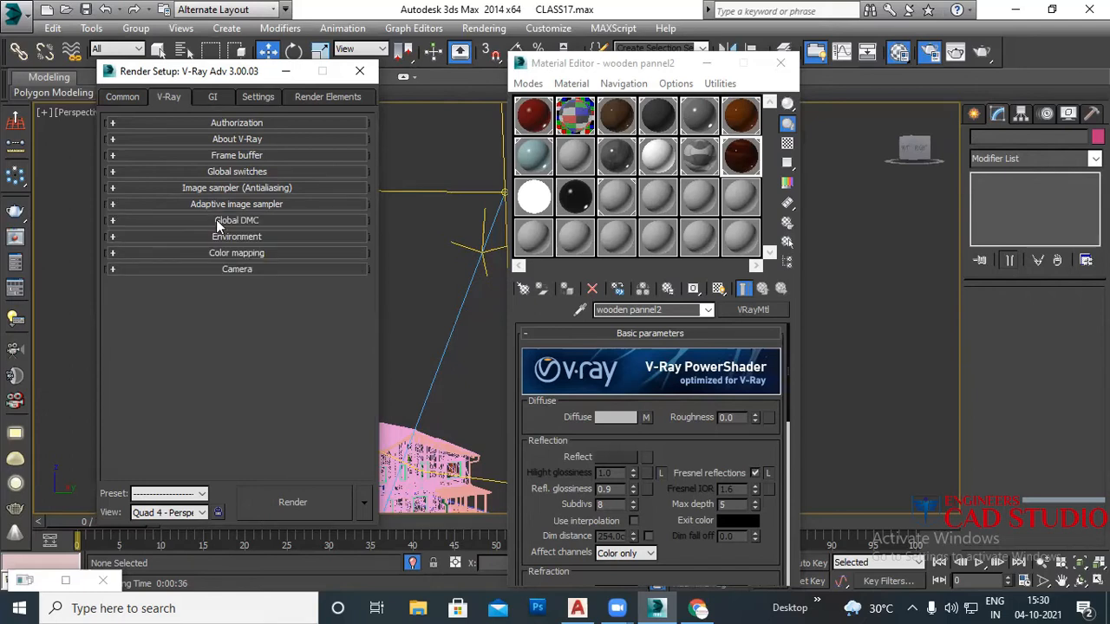
pyautogui.click(216, 219)
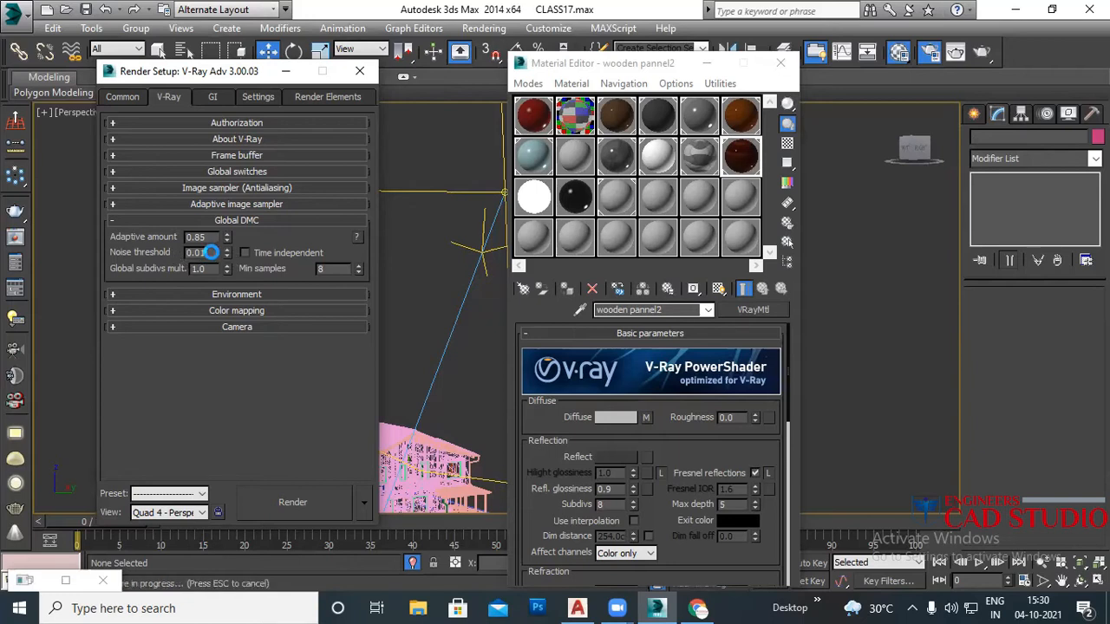
pyautogui.moveTo(209, 253); pyautogui.dragTo(152, 257)
pyautogui.write('0.005')
pyautogui.press('Return')
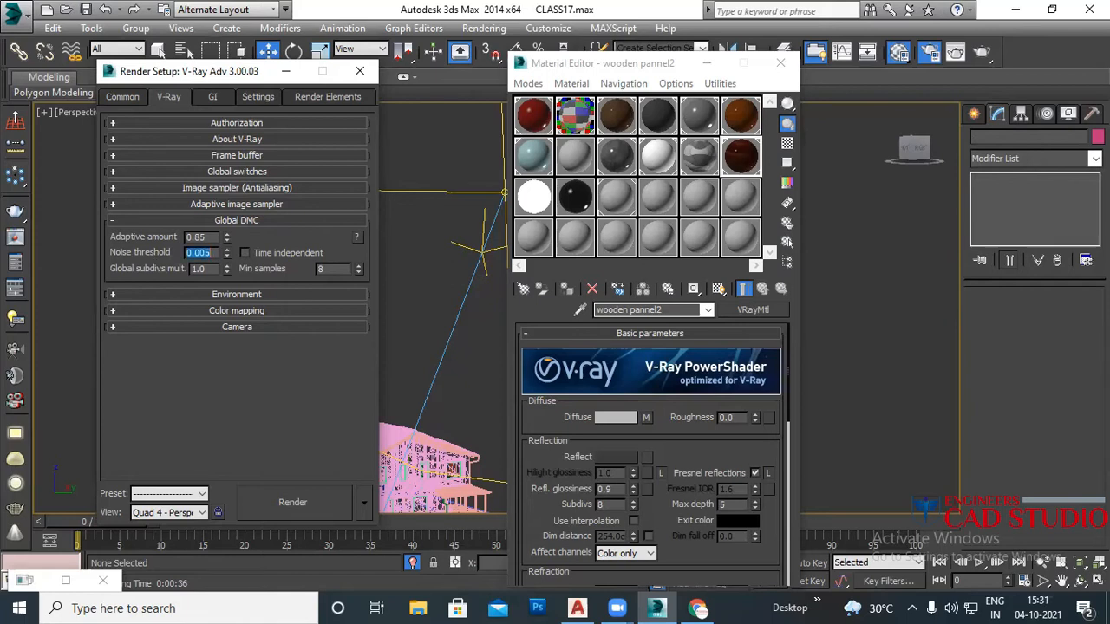
# Step: Change the noise threshold back to 0.01 and bring up the Environment rollout
pyautogui.write('0.01')
pyautogui.write('0.005')
pyautogui.press('Return')
pyautogui.write('0.01')
pyautogui.press('Return')
pyautogui.click(267, 221)
pyautogui.click(253, 236)
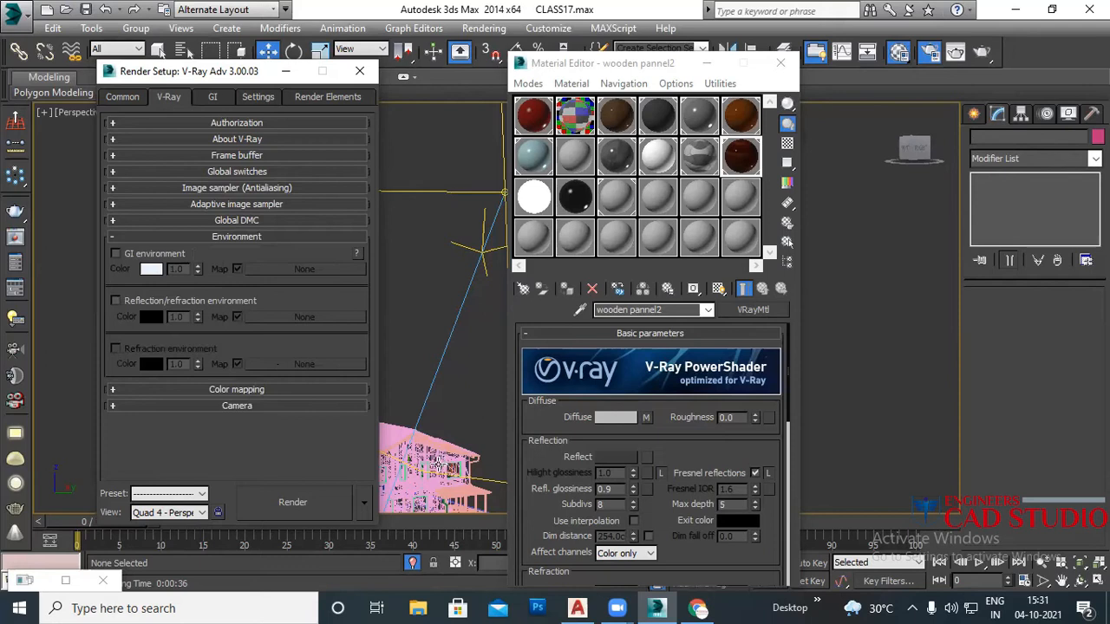
# Step: Enable the GI and reflection/refraction environment overrides, then pull the view back from the house
pyautogui.click(116, 254)
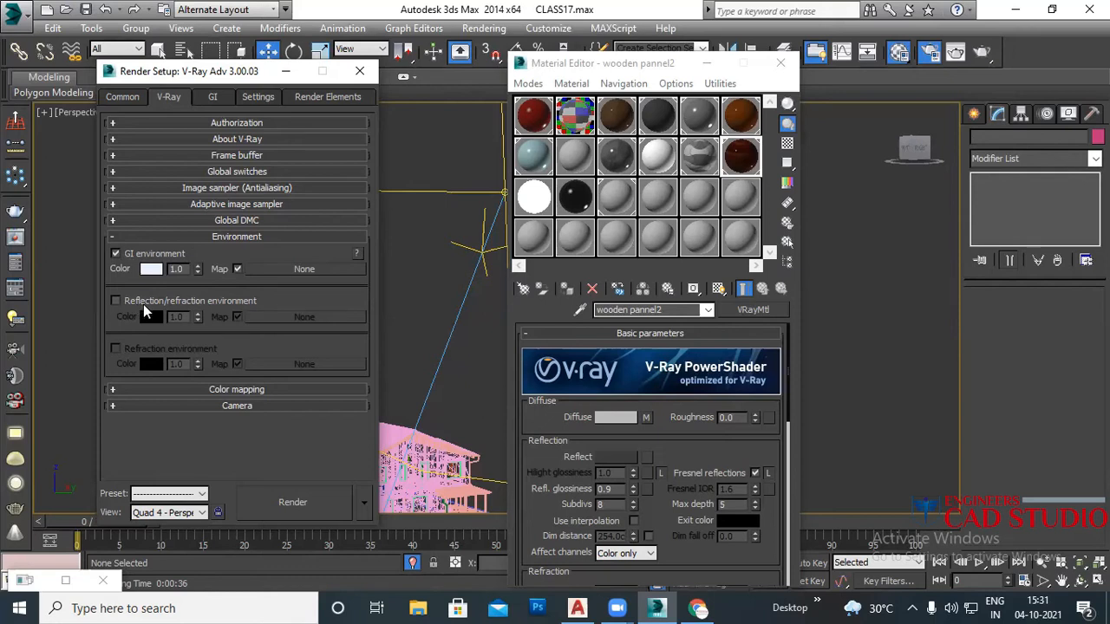
pyautogui.click(157, 301)
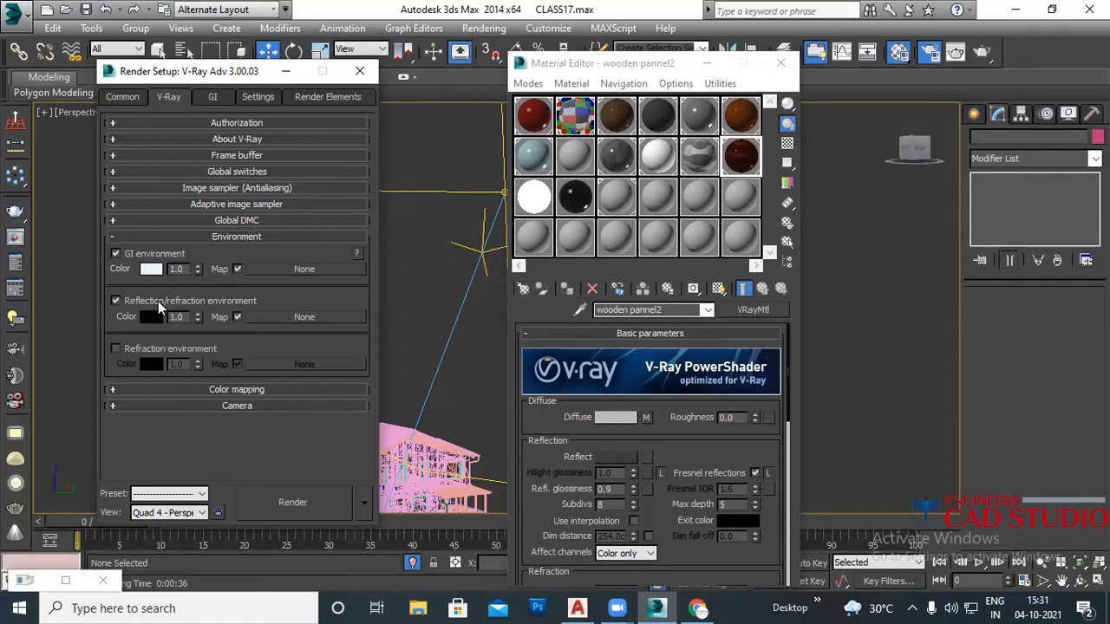
pyautogui.click(301, 237)
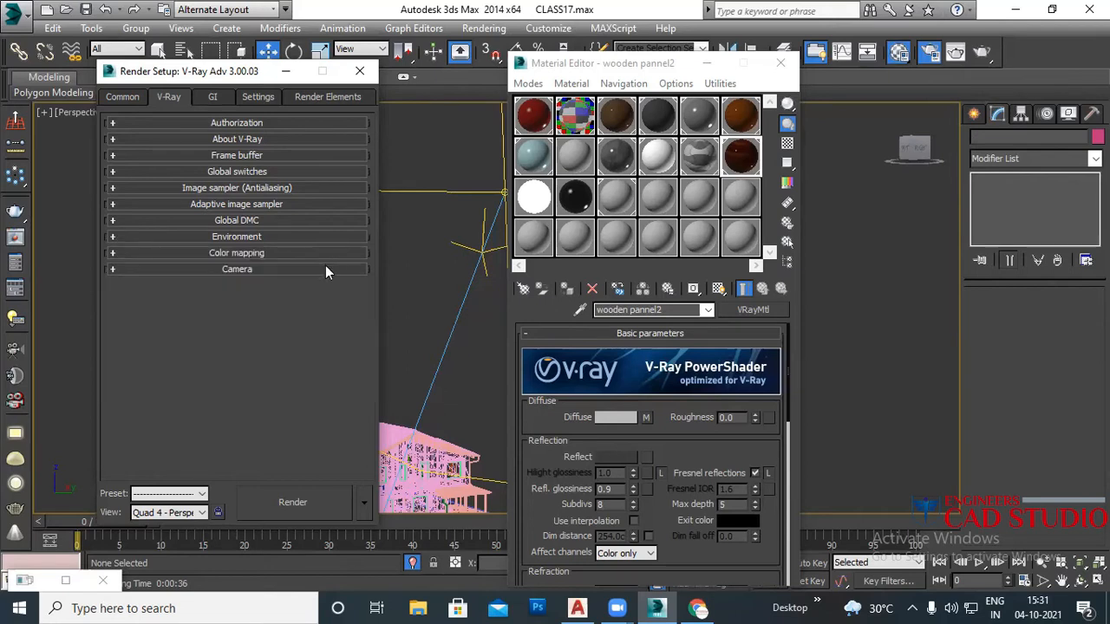
pyautogui.scroll(-3, 458, 345)
pyautogui.moveTo(426, 418); pyautogui.dragTo(469, 388, button='middle')
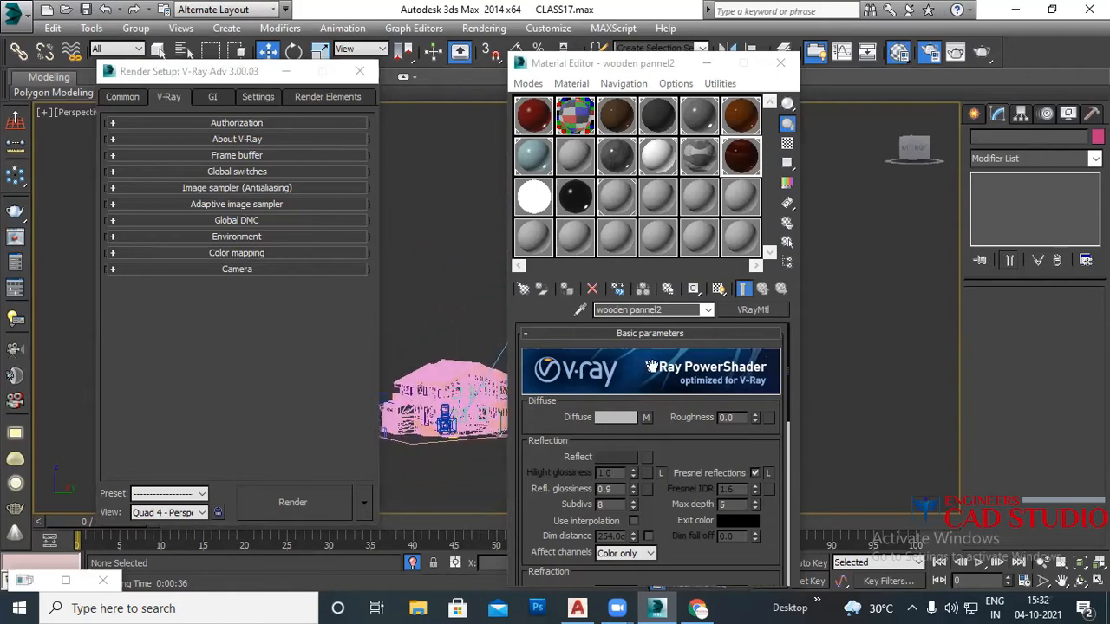
# Step: Close the Material Editor, switch the viewport to Camera001, and render it with Shift+Q
pyautogui.click(780, 62)
pyautogui.press('c')
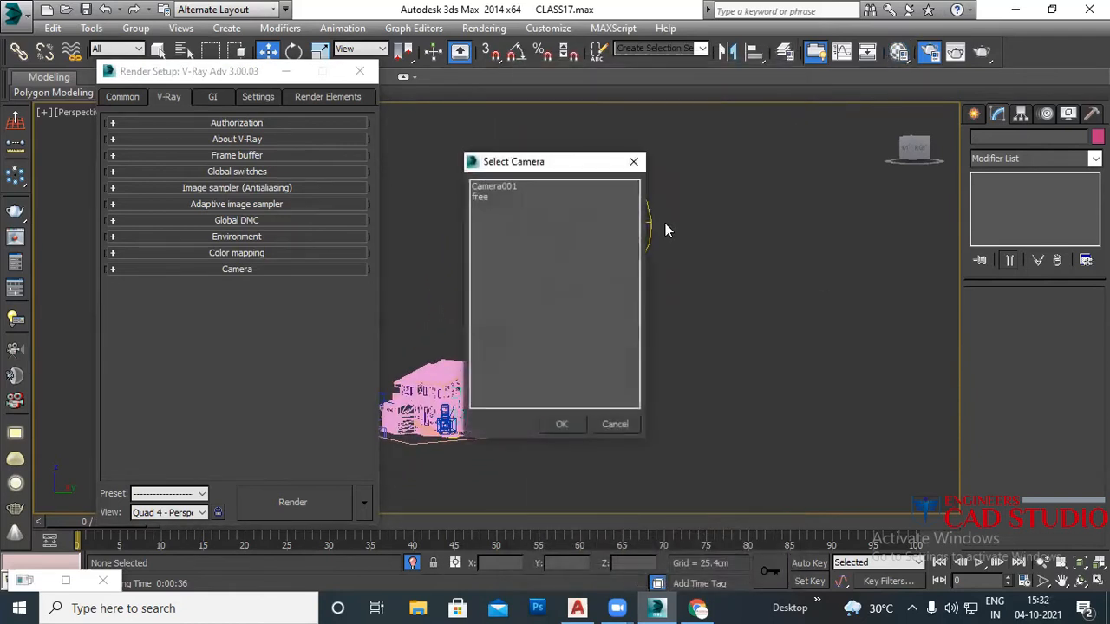
pyautogui.doubleClick(489, 198)
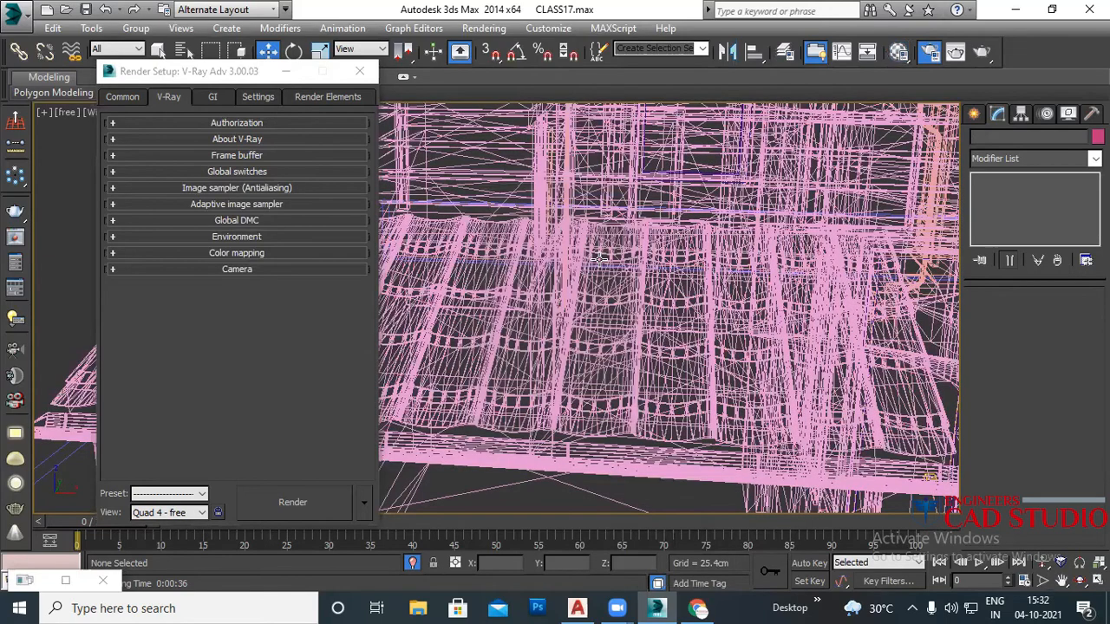
pyautogui.press('c')
pyautogui.doubleClick(494, 187)
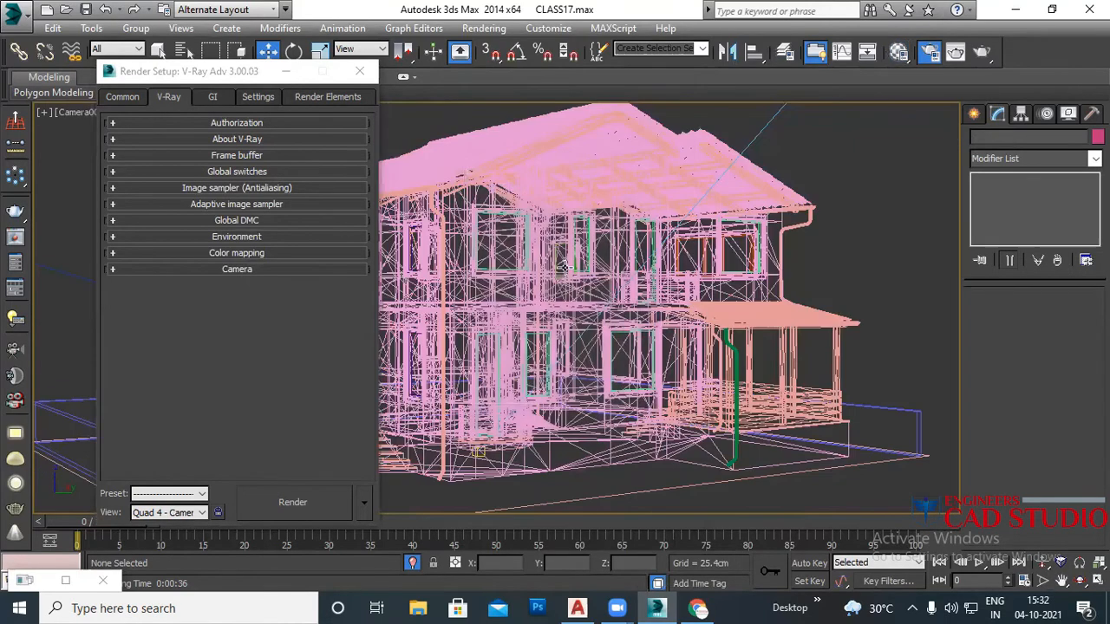
pyautogui.hotkey('shift', 'q')
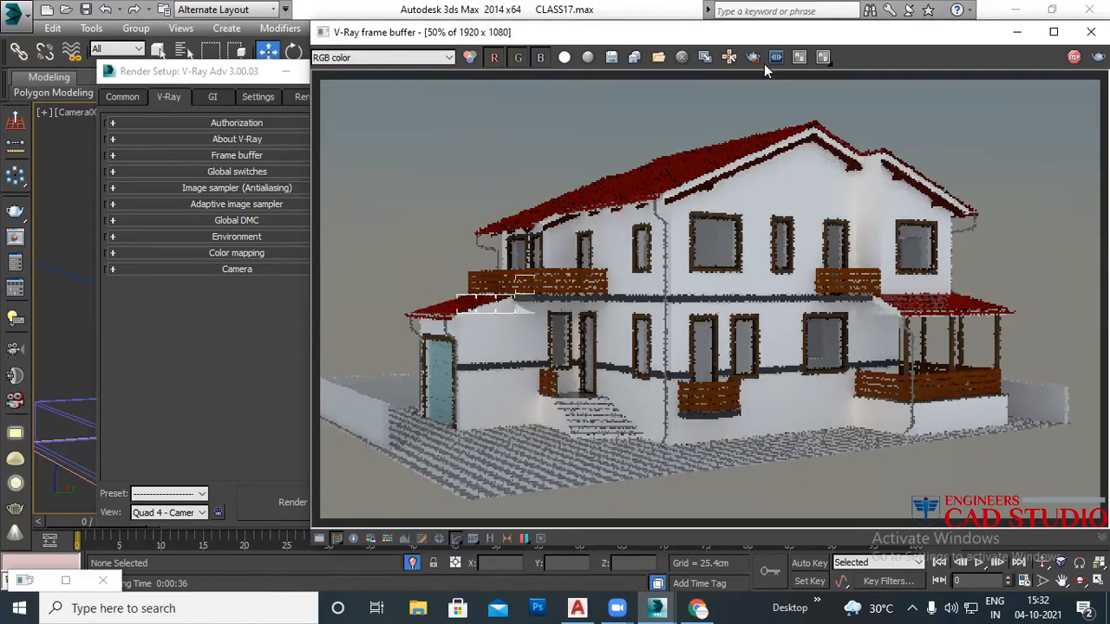
# Step: Stop the render, zoom into the roof tiles, and return to Render Setup's Environment rollout
pyautogui.click(1068, 56)
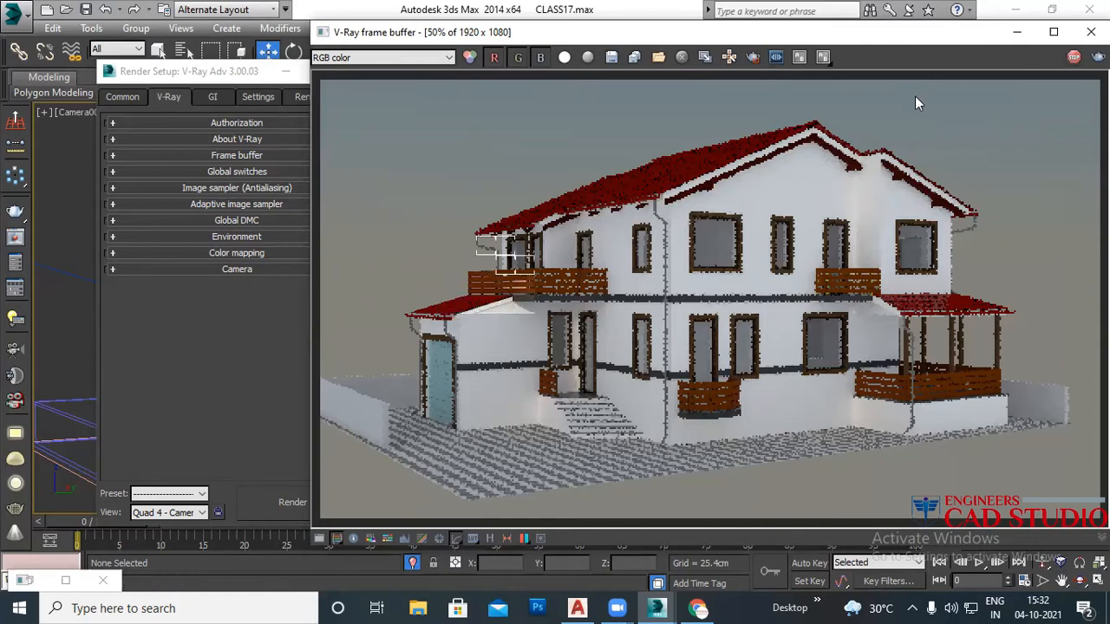
pyautogui.scroll(2, 455, 302)
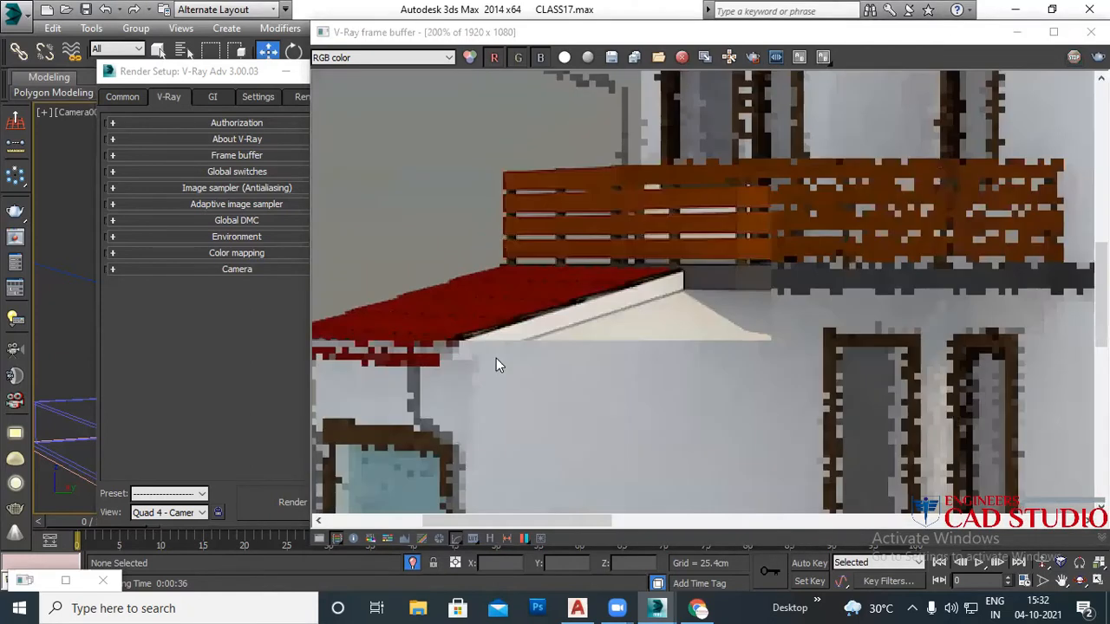
pyautogui.scroll(1, 478, 306)
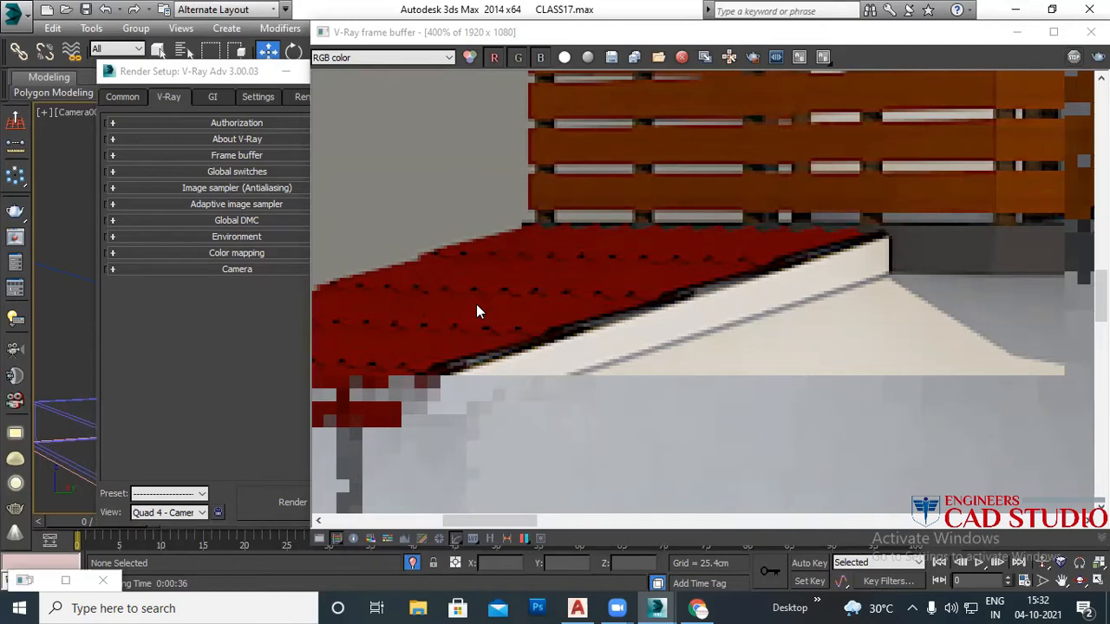
pyautogui.click(251, 237)
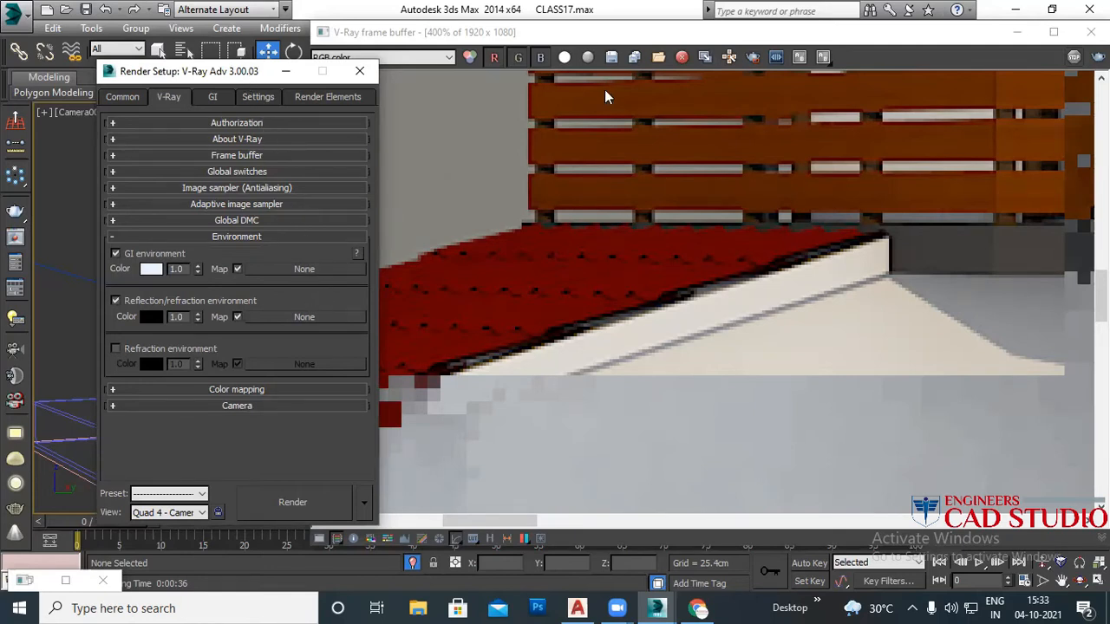
# Step: Copy the DefaultVRaySky map from the Environment and Effects map slot
pyautogui.moveTo(251, 77); pyautogui.dragTo(606, 90)
pyautogui.click(704, 90)
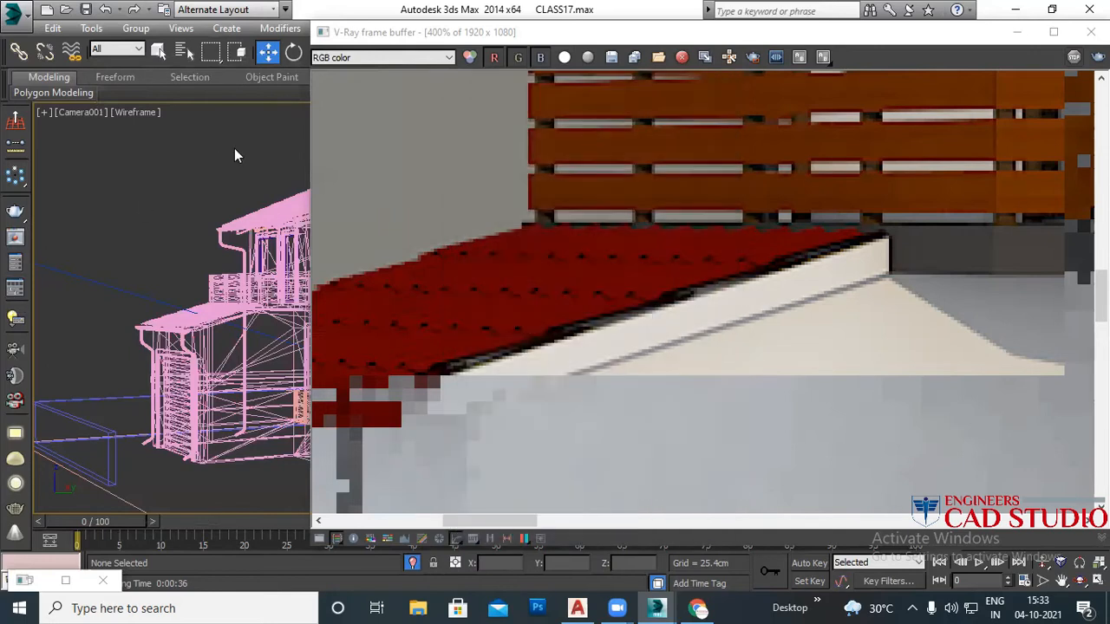
pyautogui.press('8')
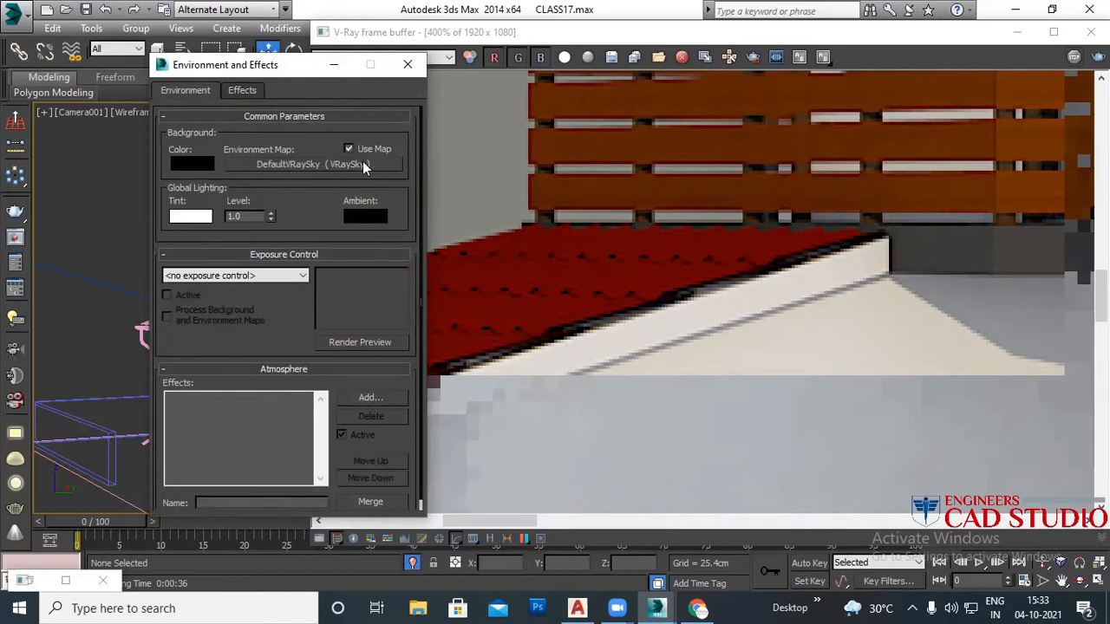
pyautogui.rightClick(338, 170)
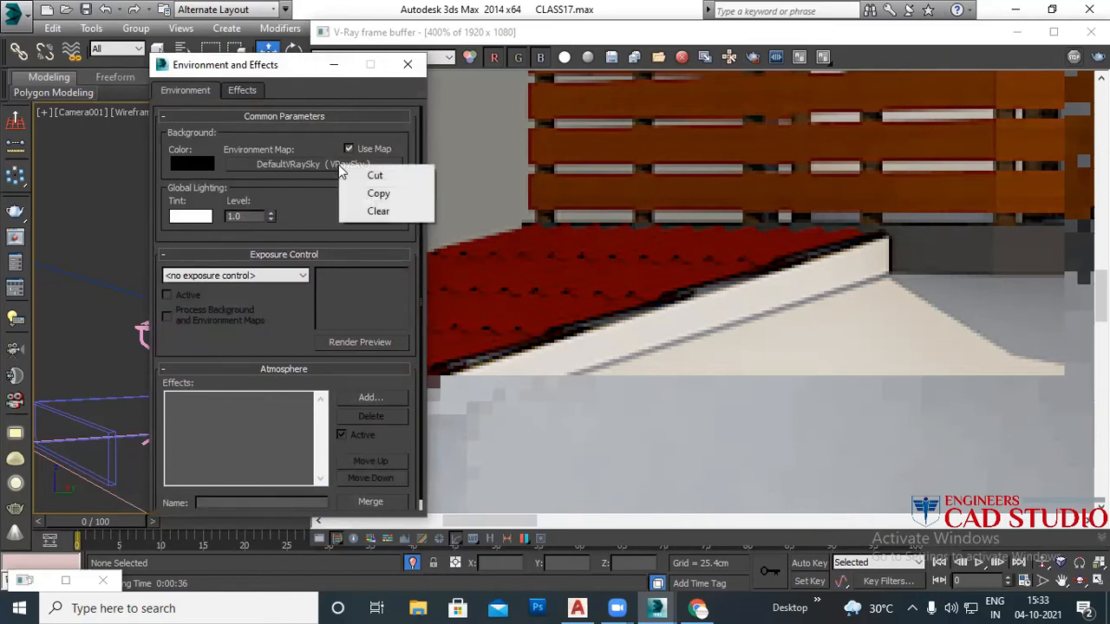
pyautogui.click(385, 191)
pyautogui.click(408, 65)
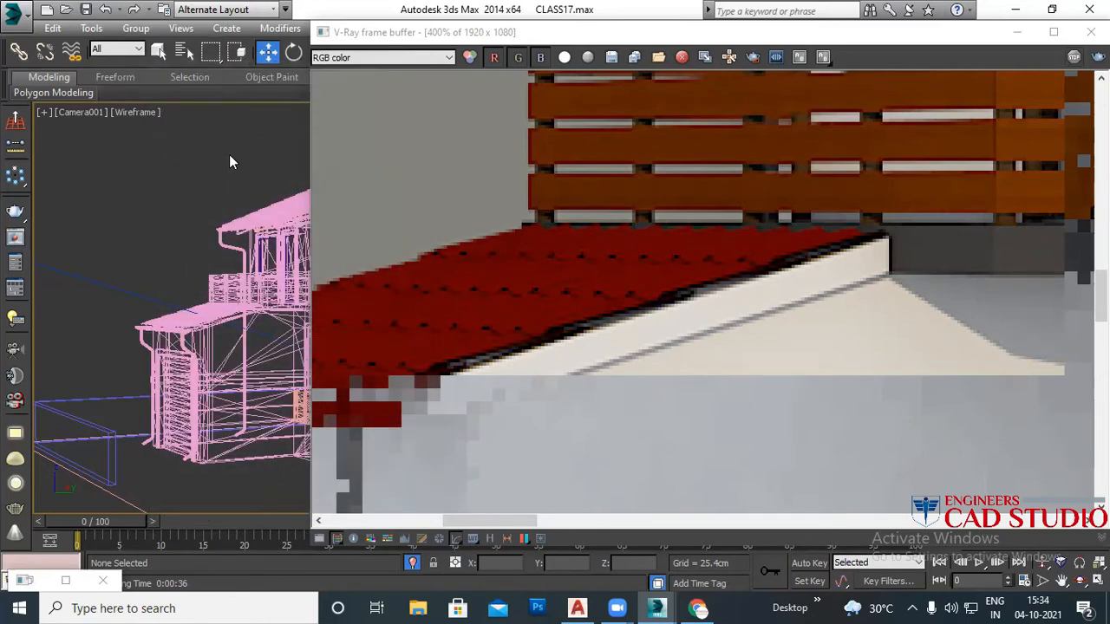
# Step: Paste DefaultVRaySky as an instance into the V-Ray GI environment map slot
pyautogui.press('F10')
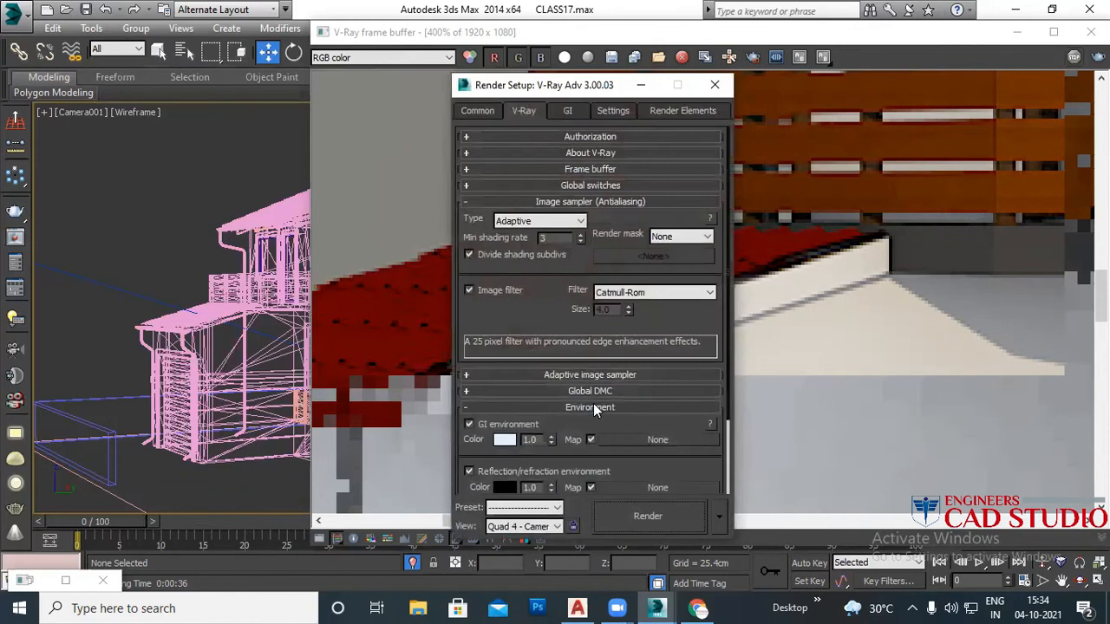
pyautogui.moveTo(590, 90); pyautogui.dragTo(439, 47)
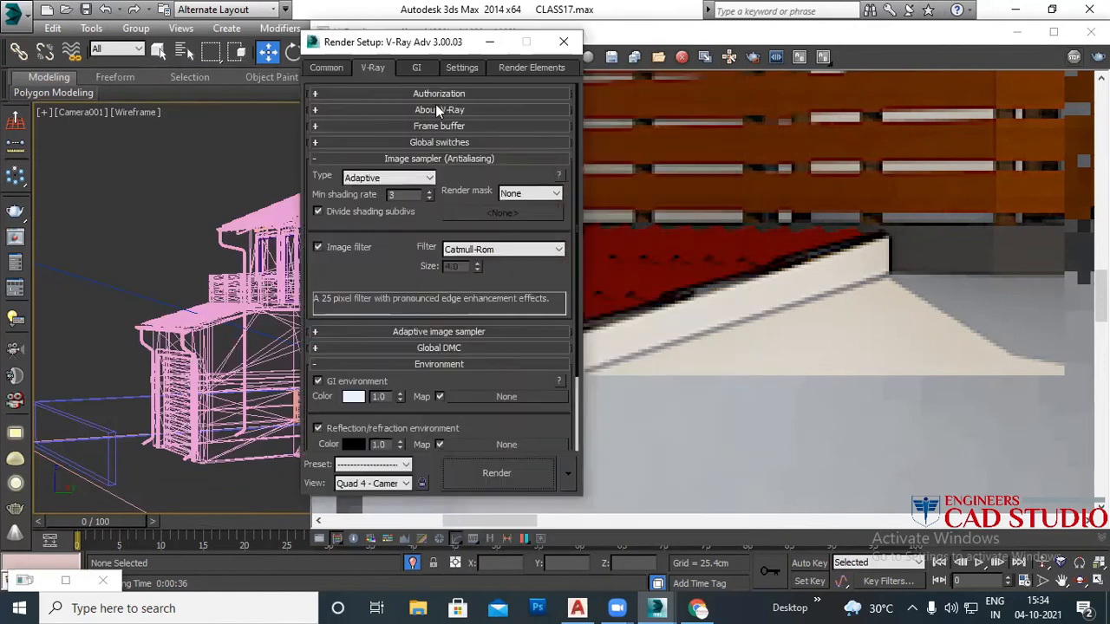
pyautogui.rightClick(487, 396)
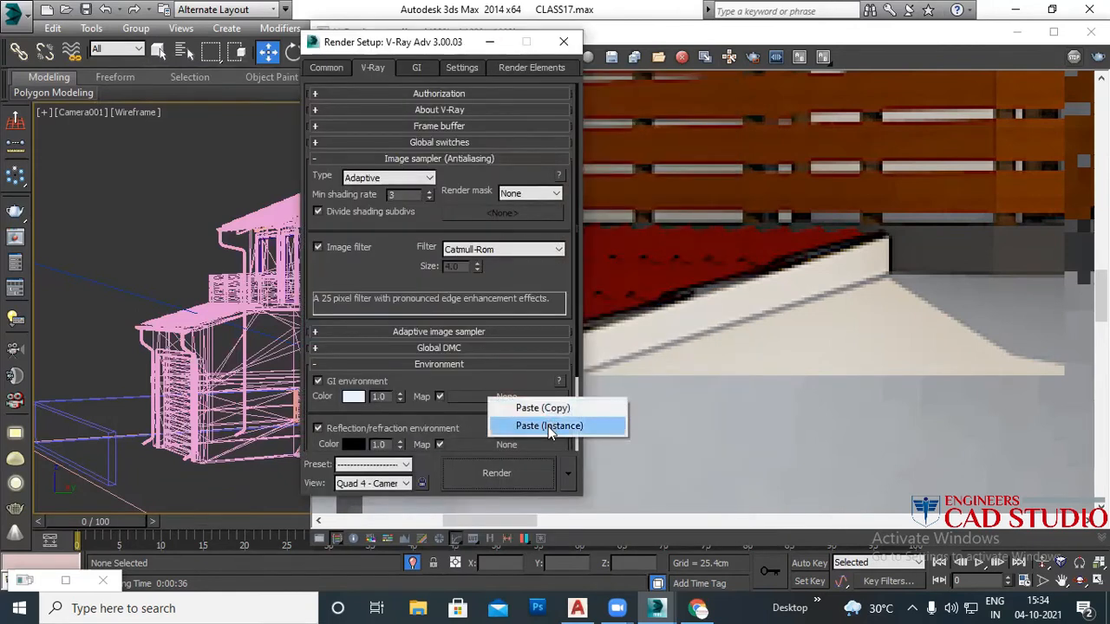
pyautogui.click(549, 431)
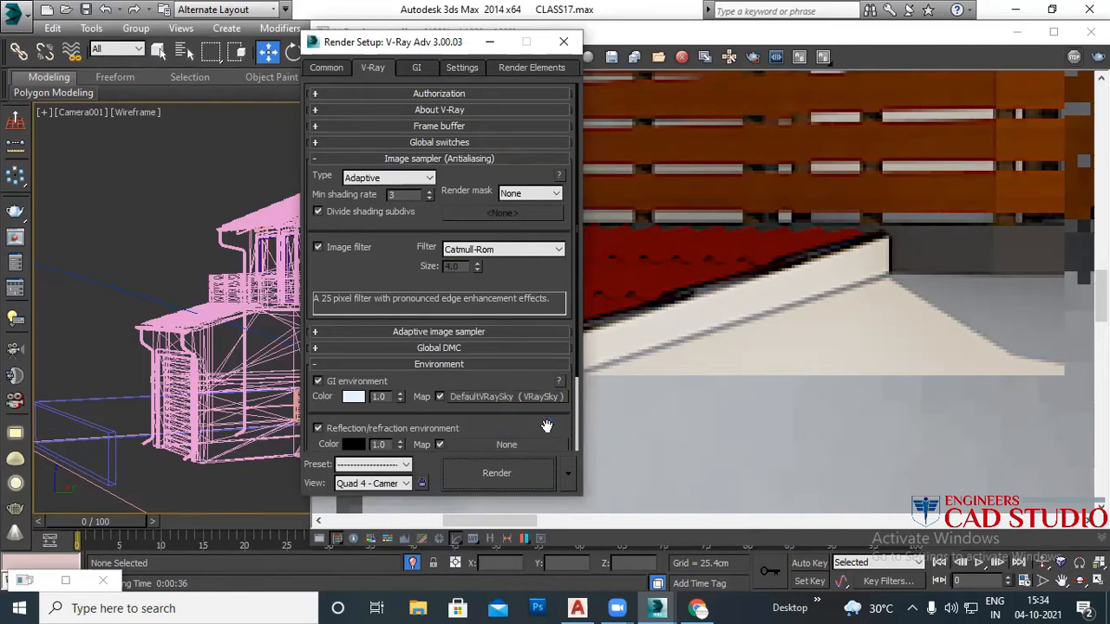
pyautogui.moveTo(509, 387); pyautogui.dragTo(499, 331)
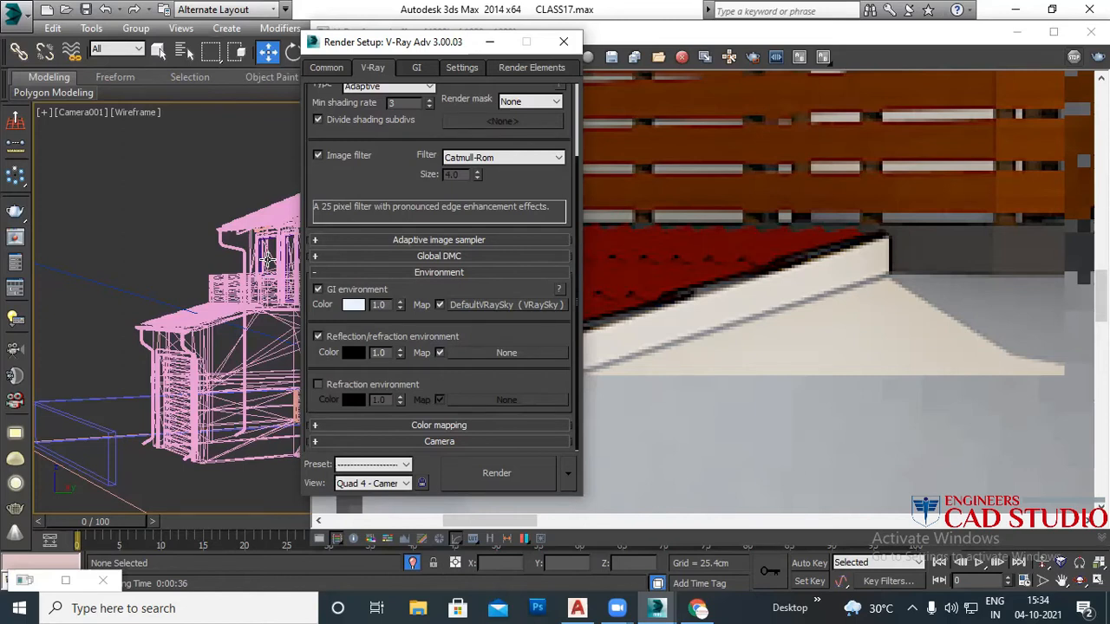
# Step: Copy the DefaultVRaySky map from the GI environment and paste it as an instance into Reflection/refraction environment
pyautogui.rightClick(524, 304)
pyautogui.click(563, 333)
pyautogui.rightClick(505, 353)
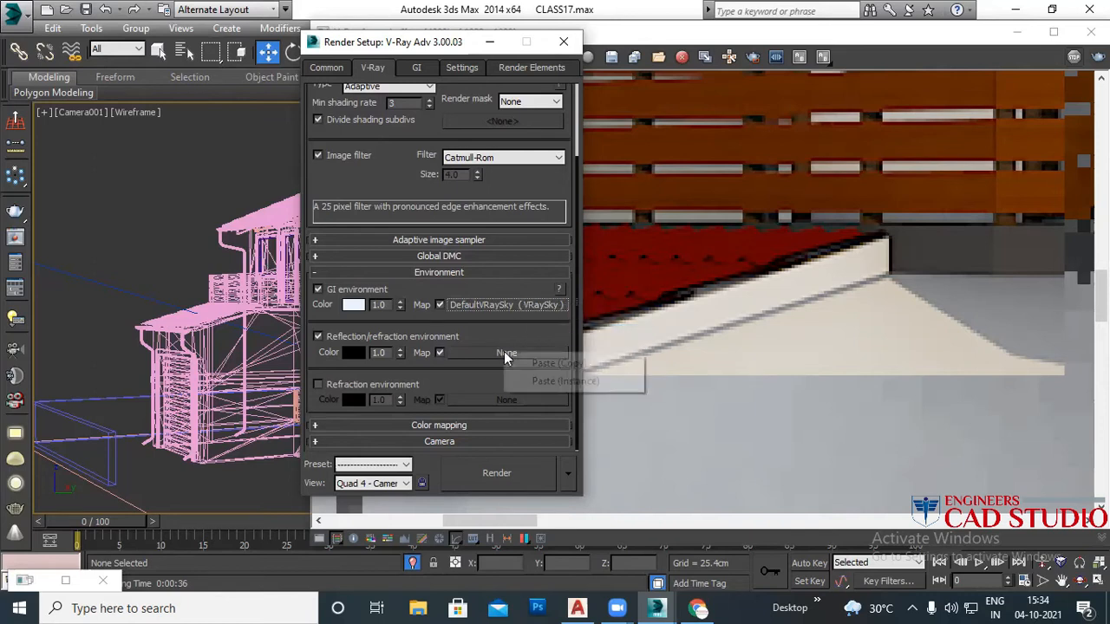
pyautogui.click(582, 380)
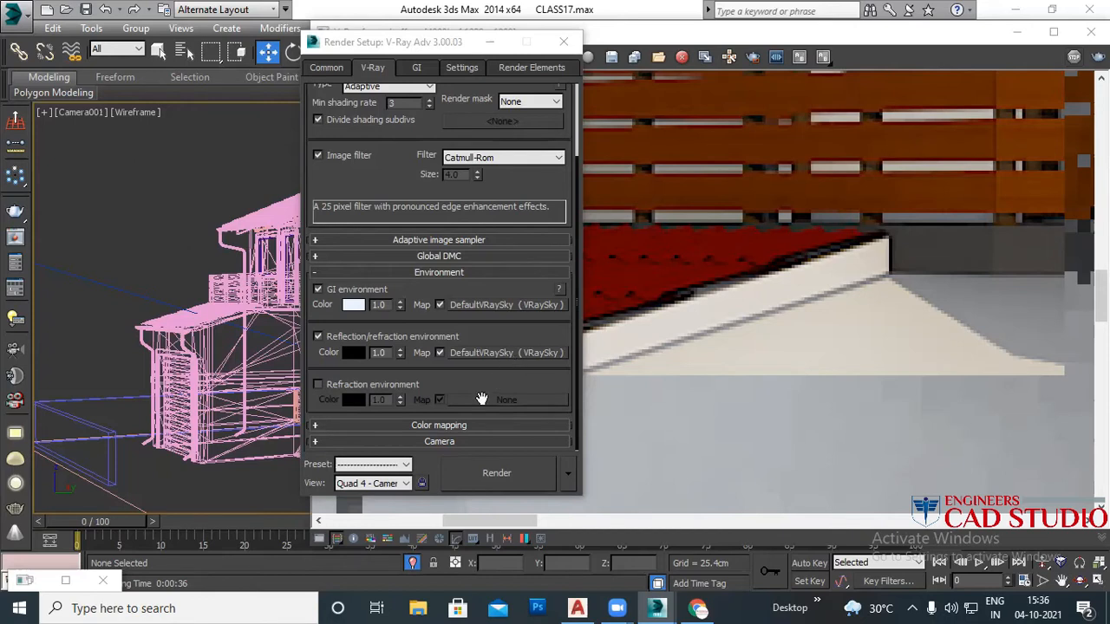
# Step: Set colour mapping to Exponential, mode Color mapping only (no gamma), with Sub-pixel mapping ticked
pyautogui.click(474, 274)
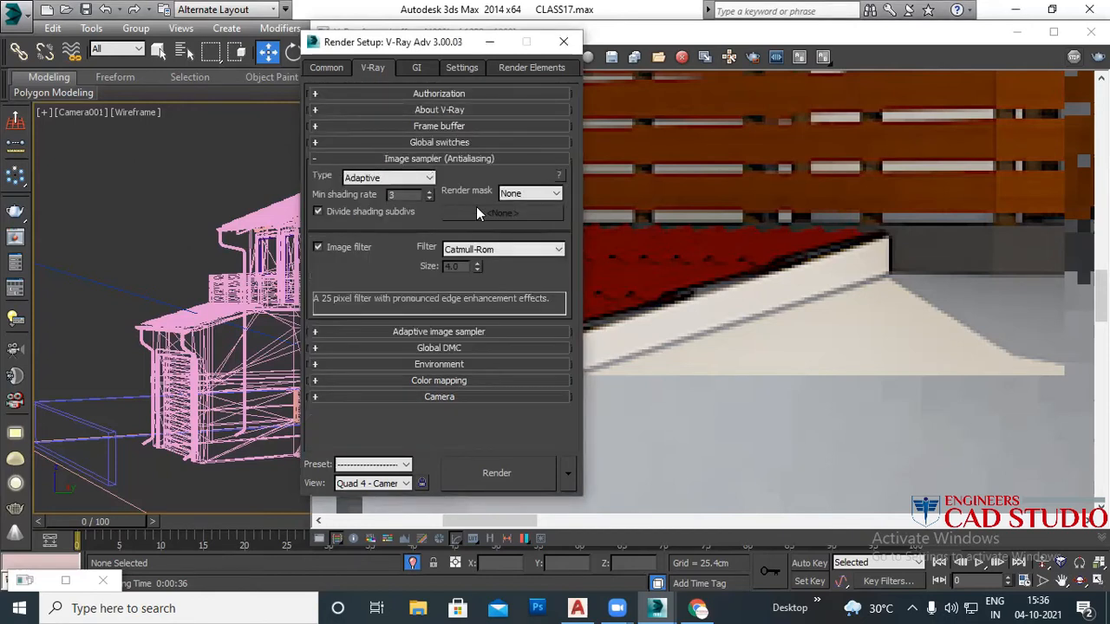
pyautogui.click(465, 159)
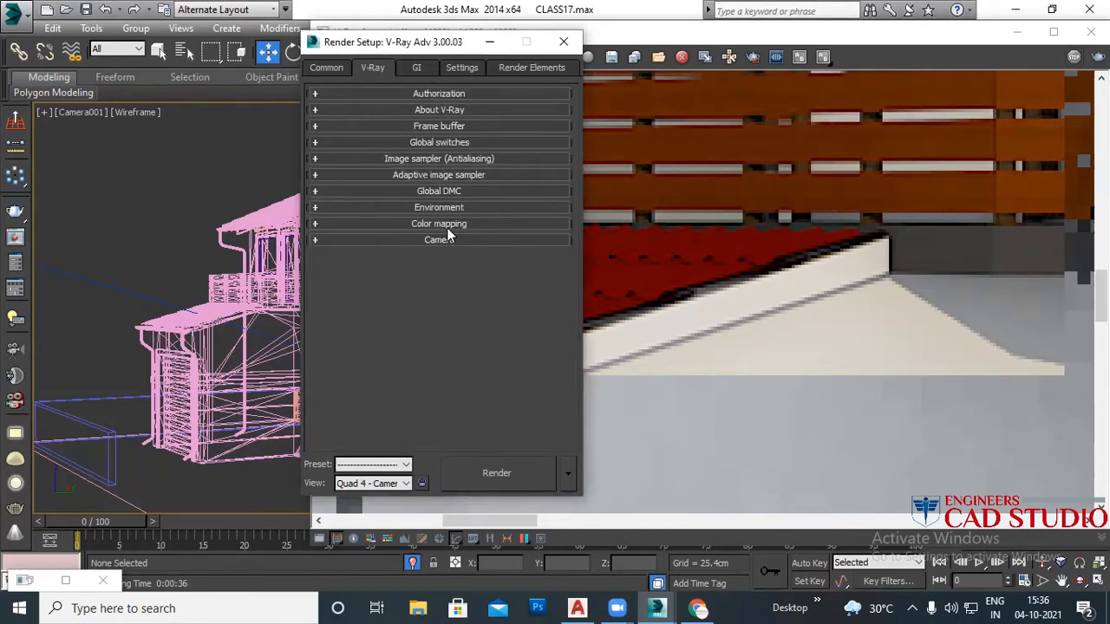
pyautogui.click(448, 223)
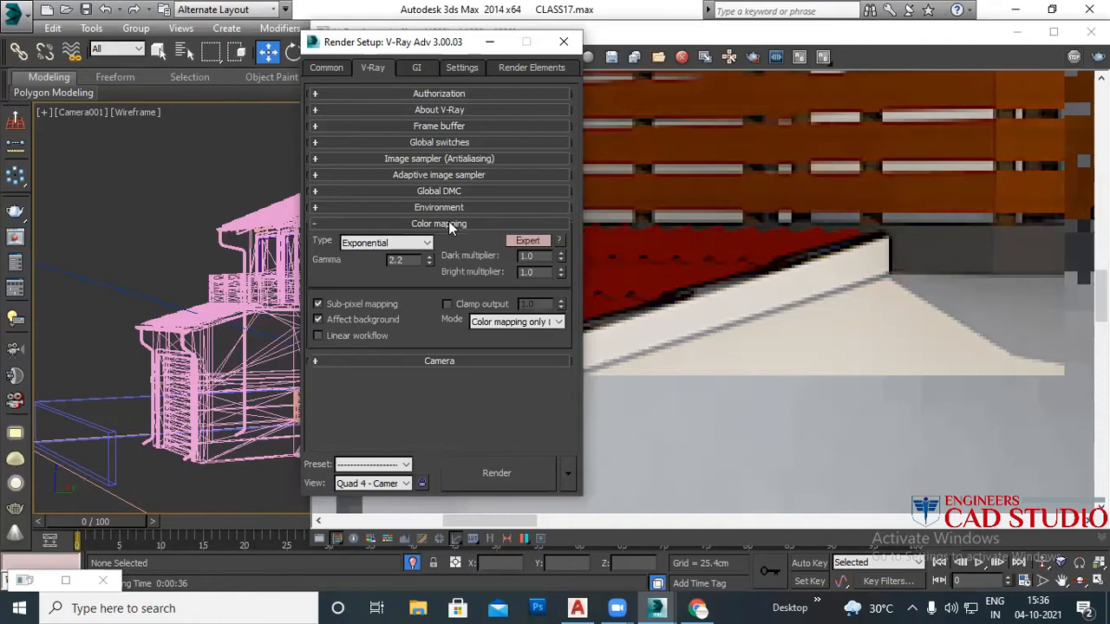
pyautogui.click(362, 246)
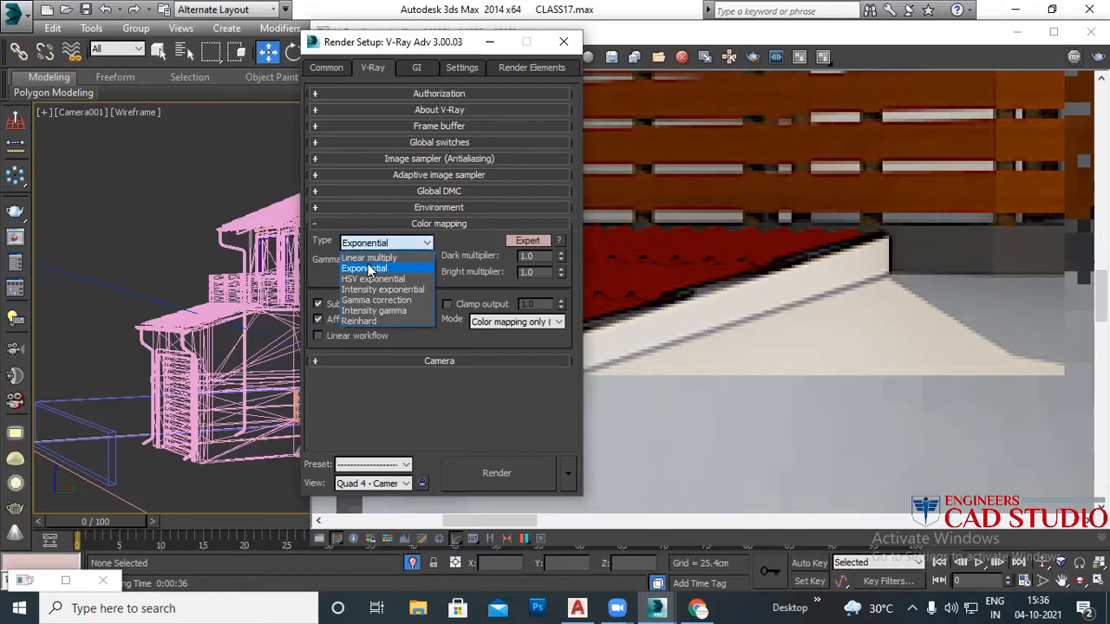
pyautogui.click(368, 267)
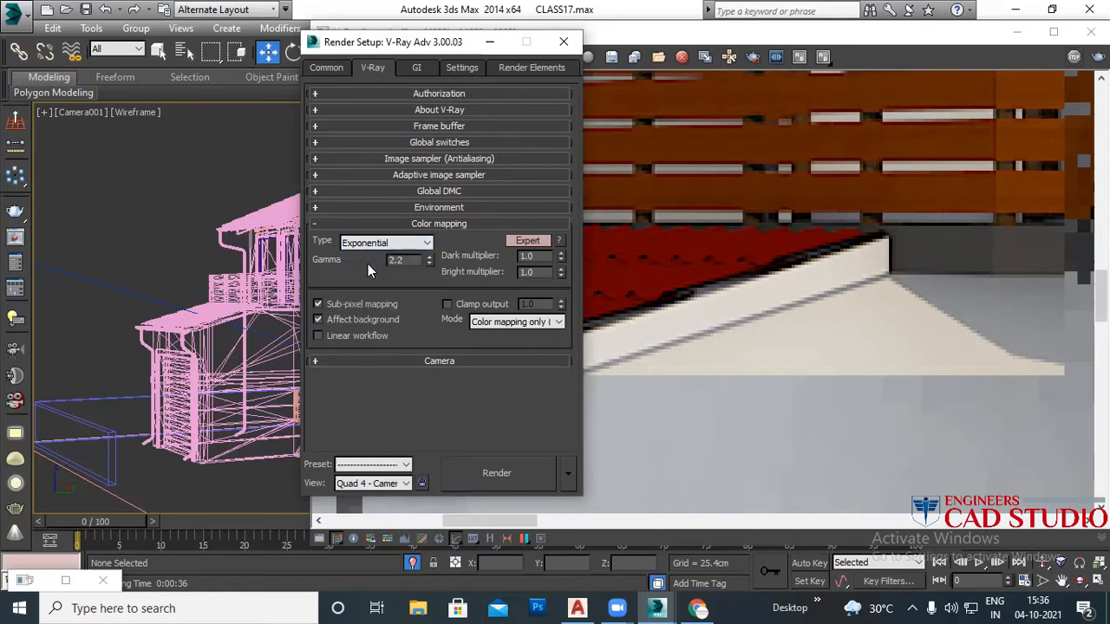
pyautogui.click(513, 321)
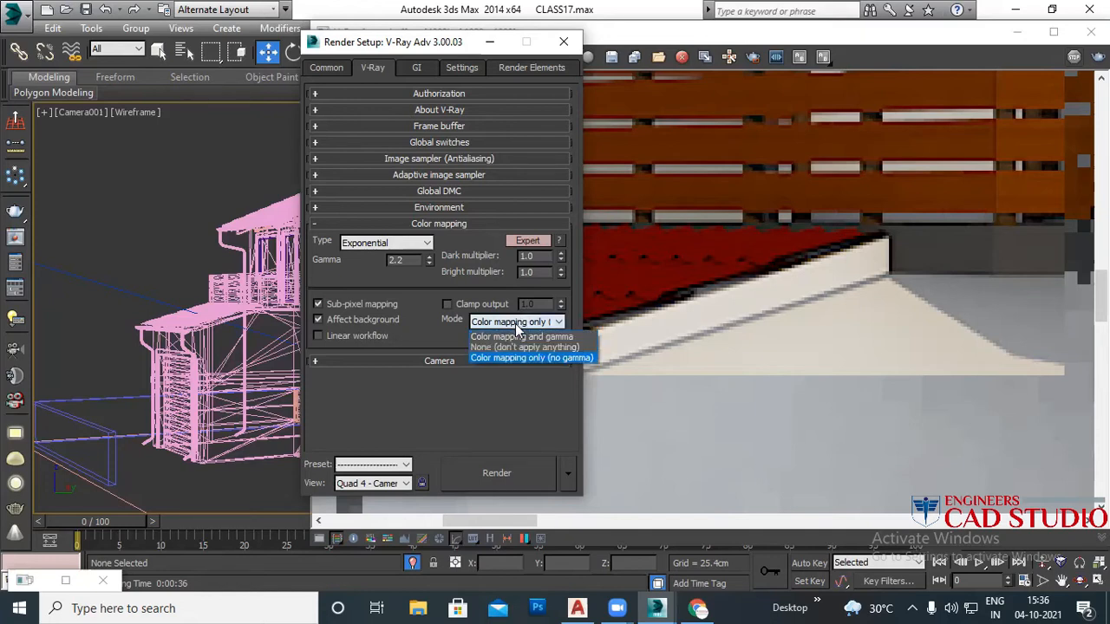
pyautogui.click(552, 358)
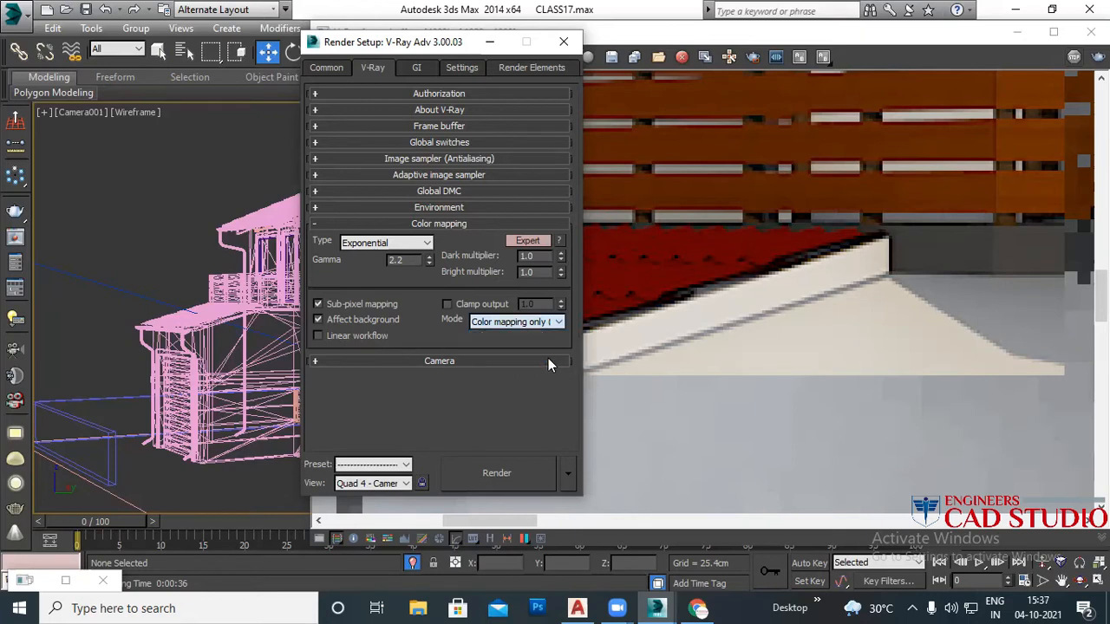
pyautogui.click(334, 309)
# Step: Keep Irradiance map as the primary GI engine on the GI tab
pyautogui.click(417, 69)
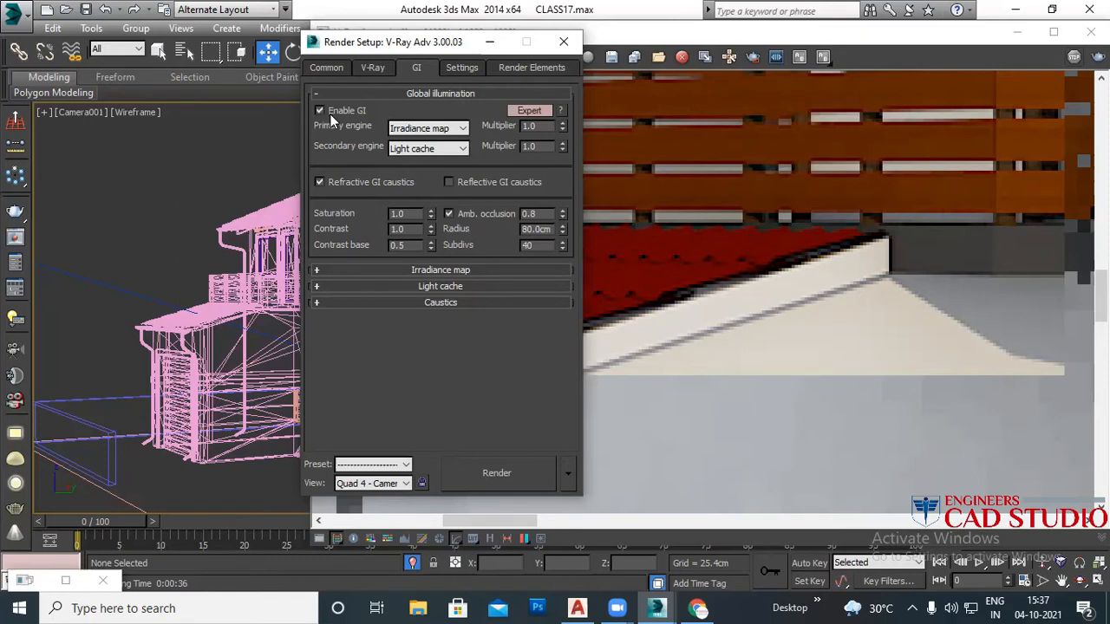
pyautogui.click(431, 130)
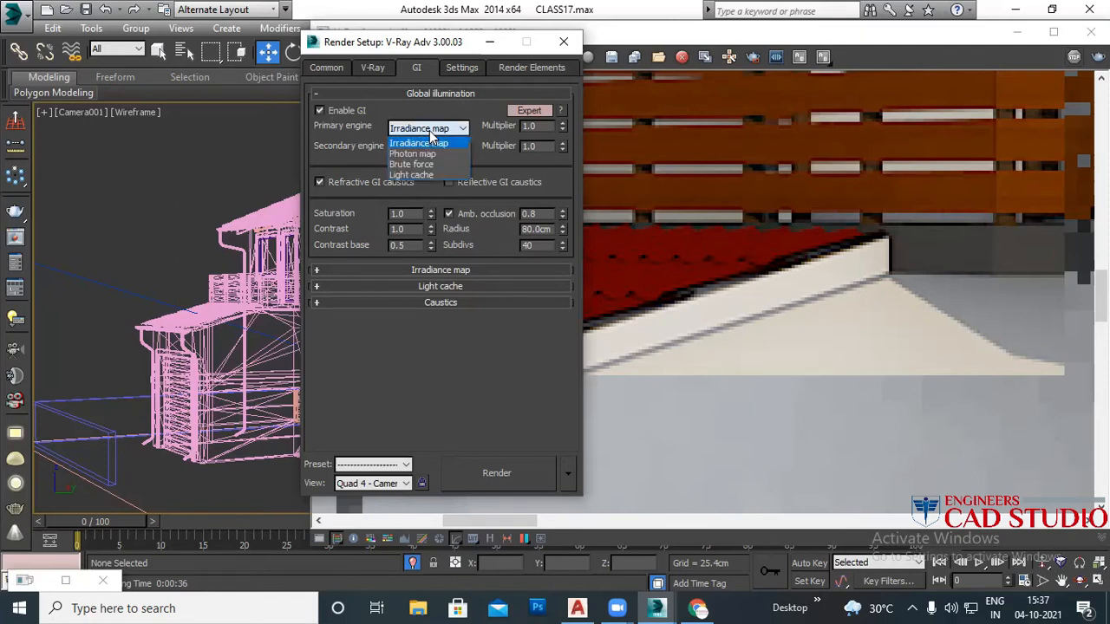
pyautogui.click(429, 127)
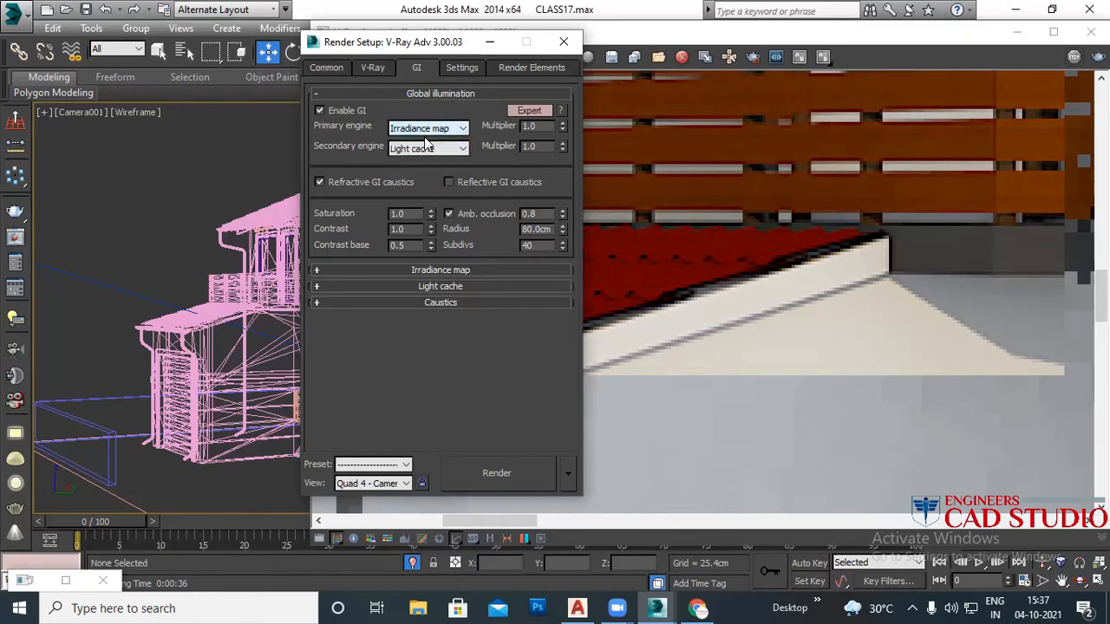
# Step: Re-enable ambient occlusion, edit its radius, and set its subdivs to 10
pyautogui.click(449, 213)
pyautogui.click(450, 213)
pyautogui.moveTo(550, 229); pyautogui.dragTo(521, 230)
pyautogui.write('30')
pyautogui.press('Return')
pyautogui.press('Tab')
pyautogui.write('10')
pyautogui.press('Return')
# Step: Keep the Irradiance map's current preset at Low
pyautogui.click(449, 93)
pyautogui.click(446, 111)
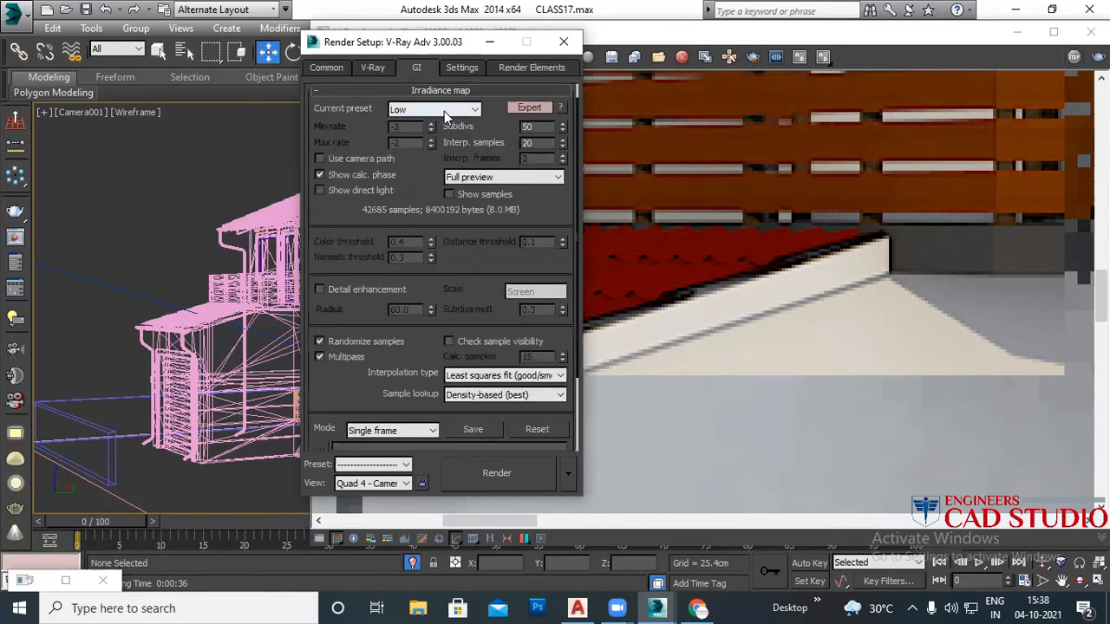
pyautogui.click(446, 108)
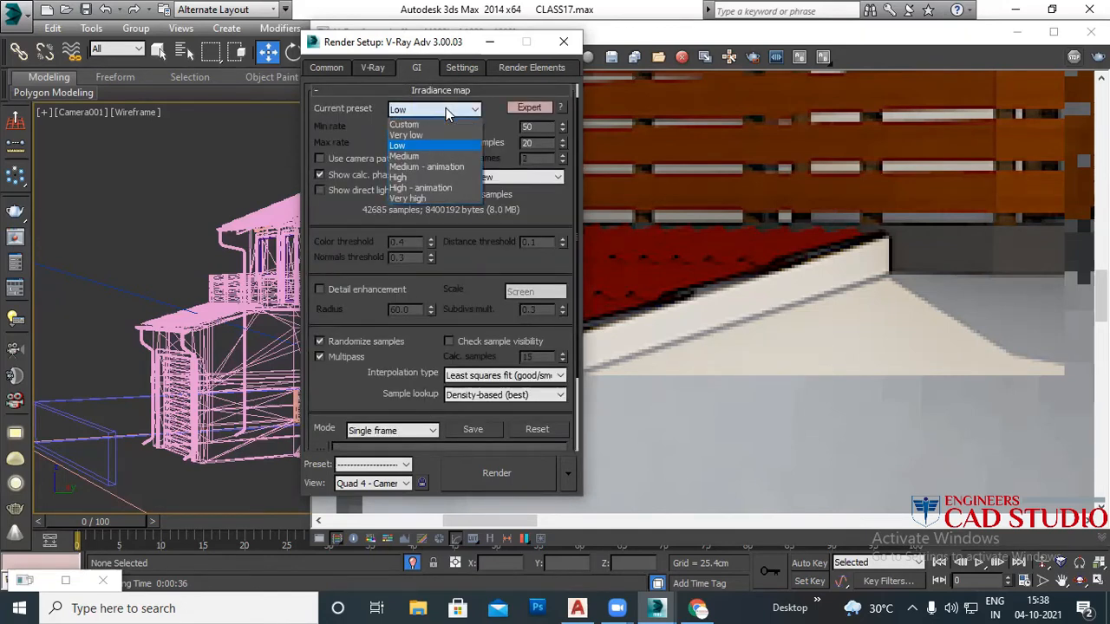
pyautogui.click(426, 145)
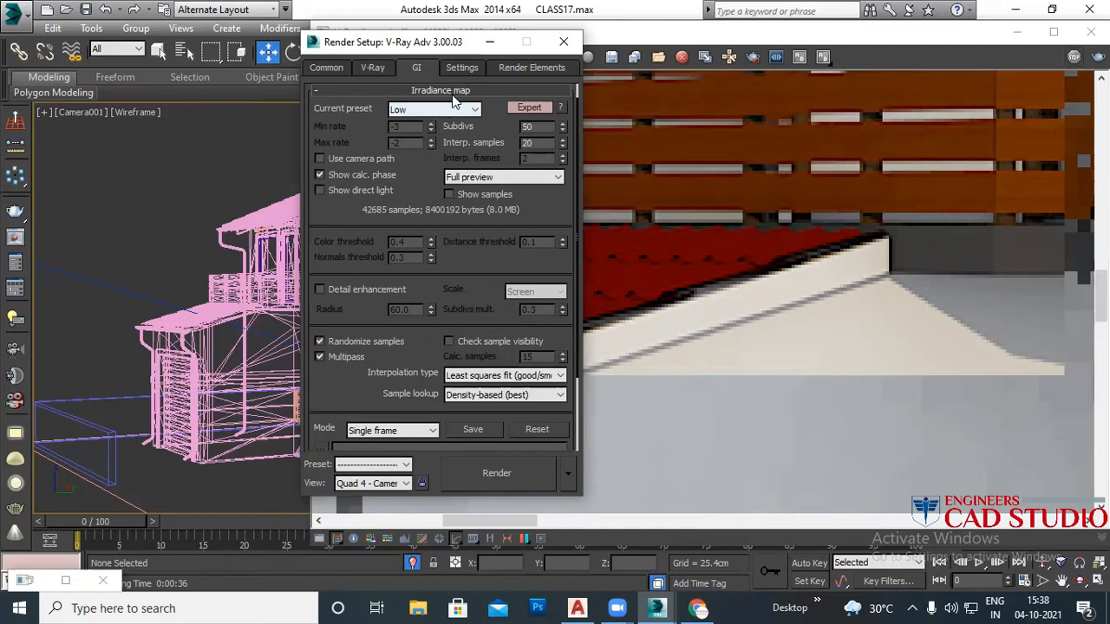
pyautogui.click(460, 91)
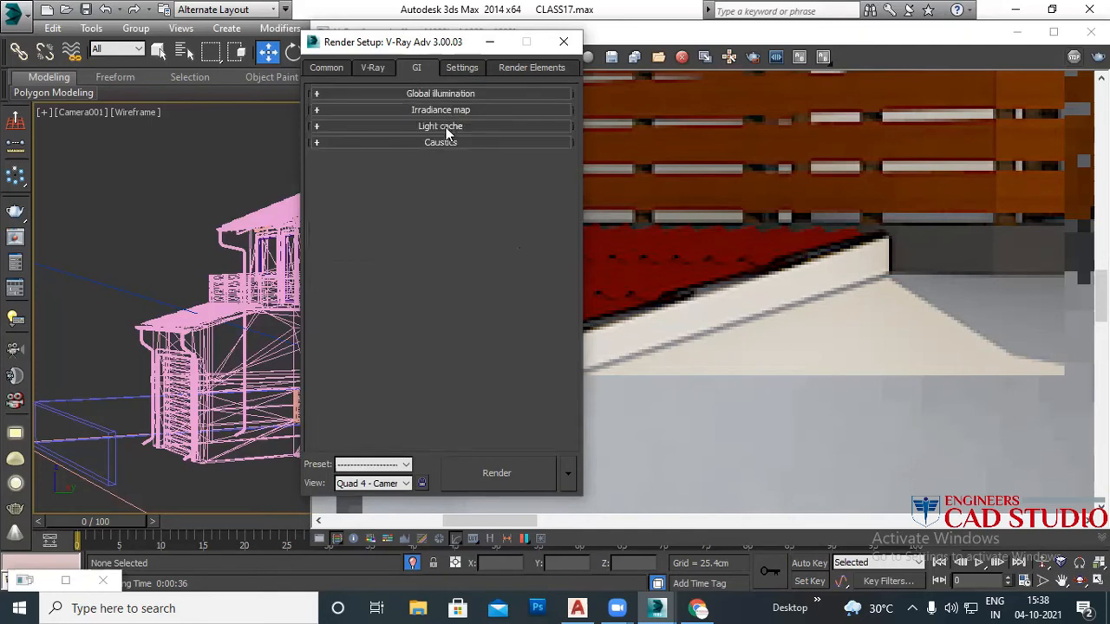
# Step: Expand Light cache and enter 800 into its Subdivs field
pyautogui.click(447, 126)
pyautogui.doubleClick(408, 143)
pyautogui.write('800')
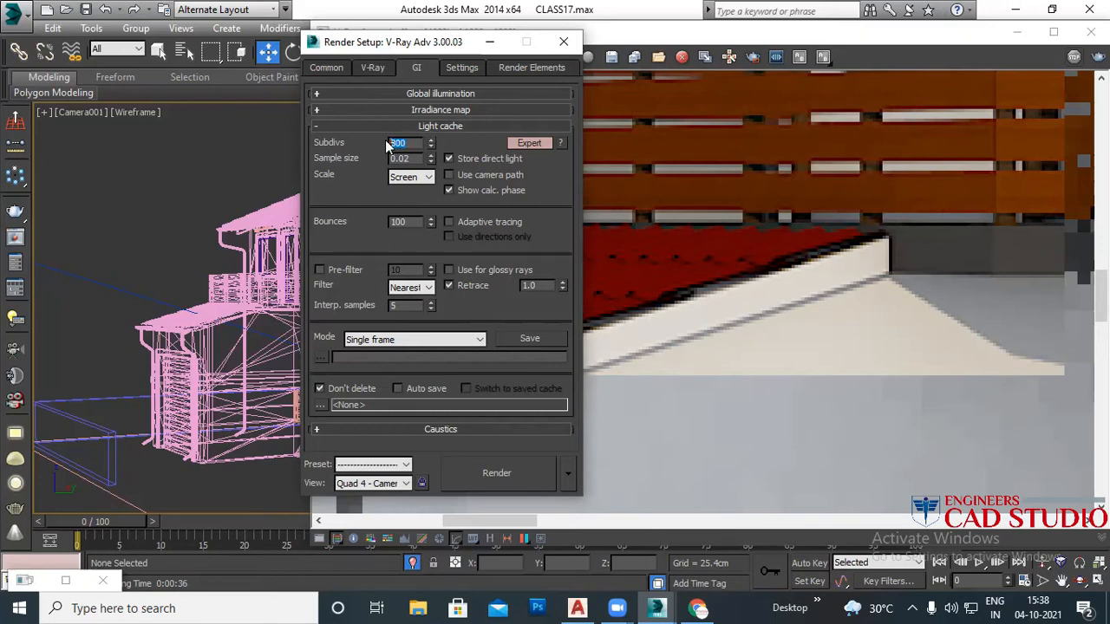
# Step: Check the dynamic memory limit in the System rollout, then close Render Setup
pyautogui.click(449, 126)
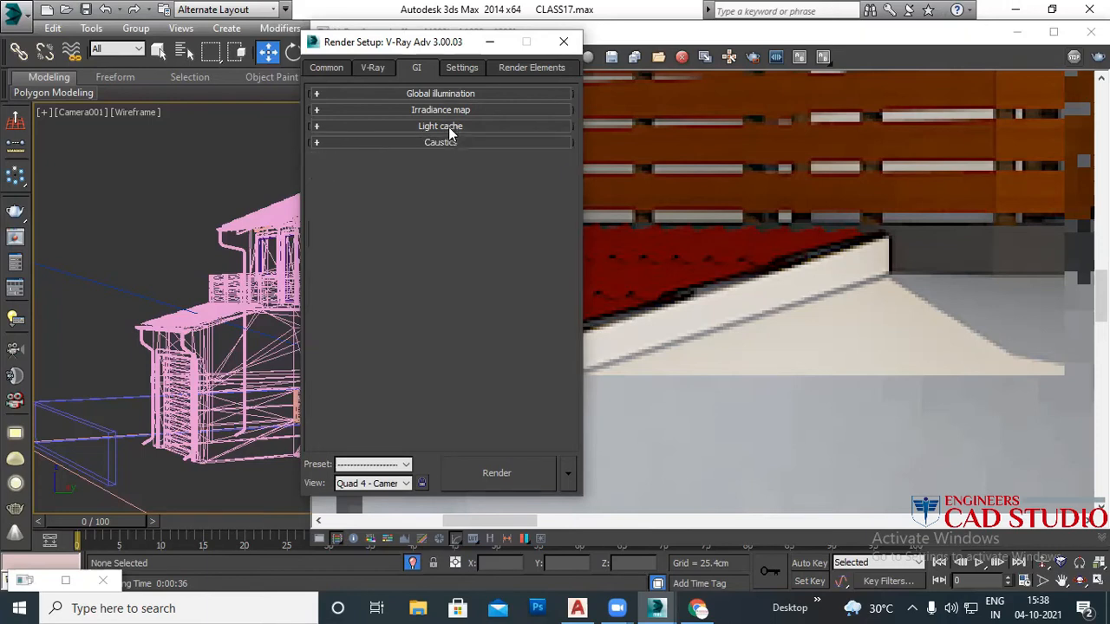
pyautogui.click(464, 69)
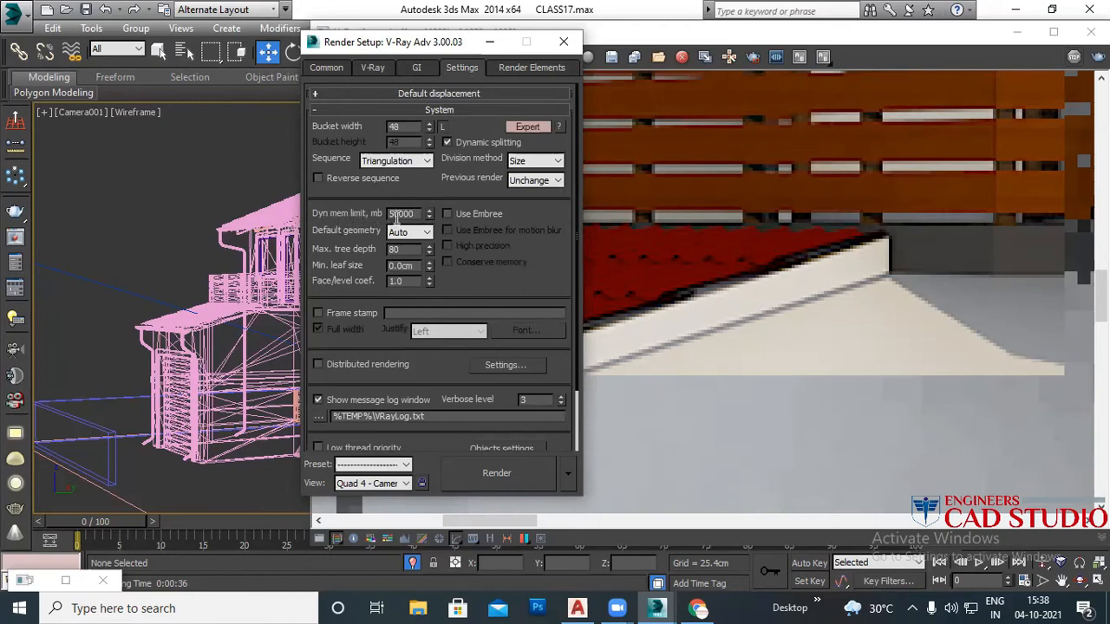
pyautogui.moveTo(418, 215); pyautogui.dragTo(366, 214)
pyautogui.click(563, 42)
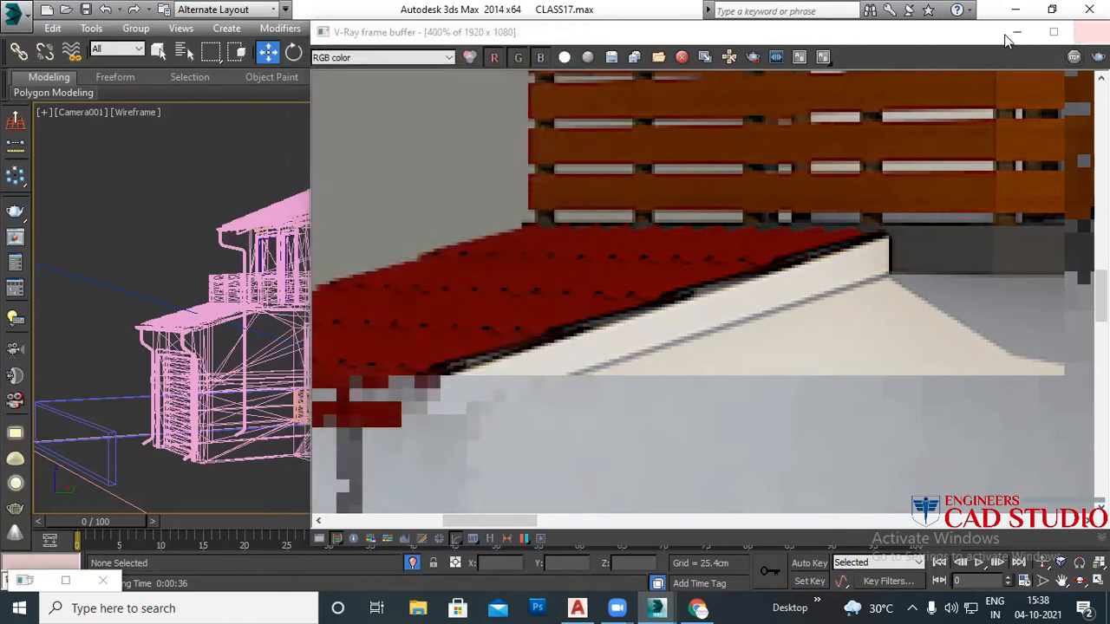
# Step: Move the old V-Ray frame buffer window aside and close it
pyautogui.click(876, 35)
pyautogui.moveTo(876, 35); pyautogui.dragTo(584, 34)
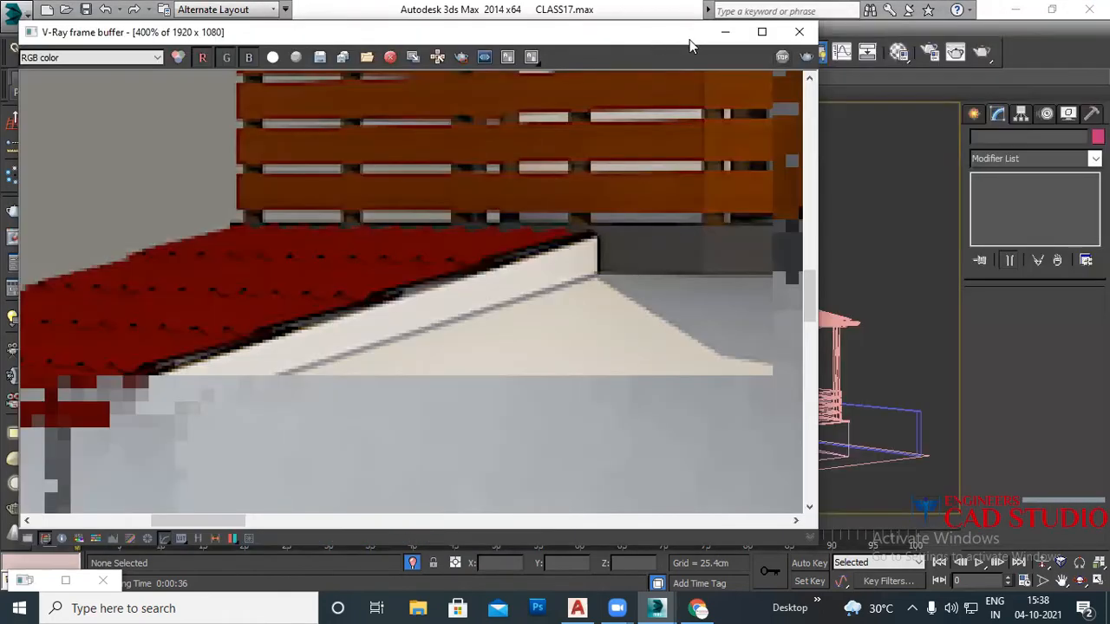
pyautogui.click(799, 35)
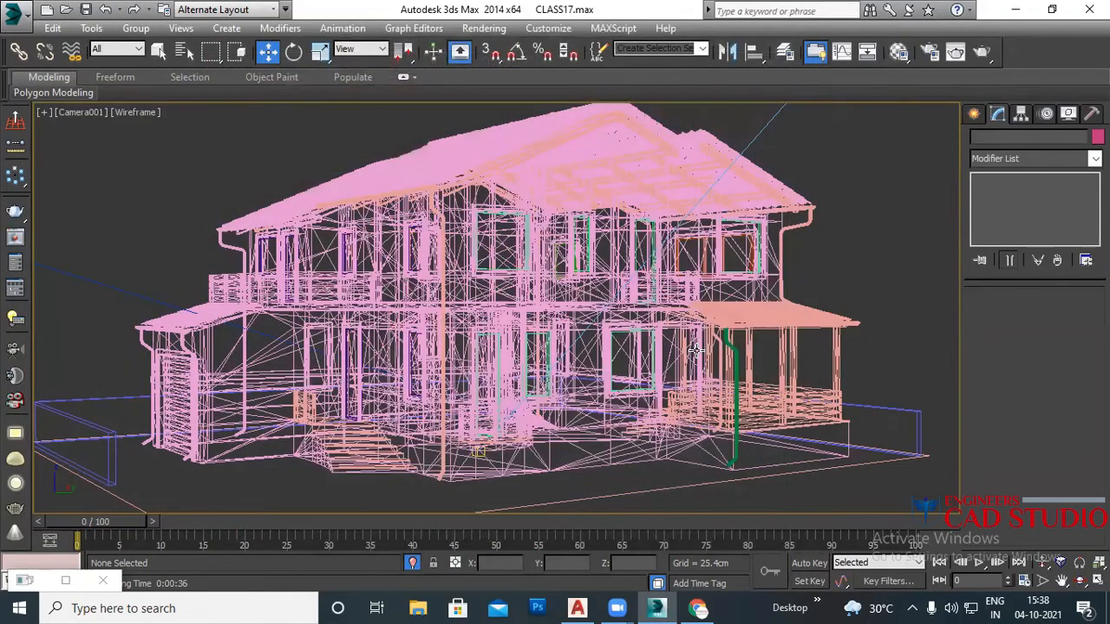
# Step: Render the Camera001 view with Shift+Q, zoom around the finished result, then close the frame buffer
pyautogui.hotkey('shift', 'q')
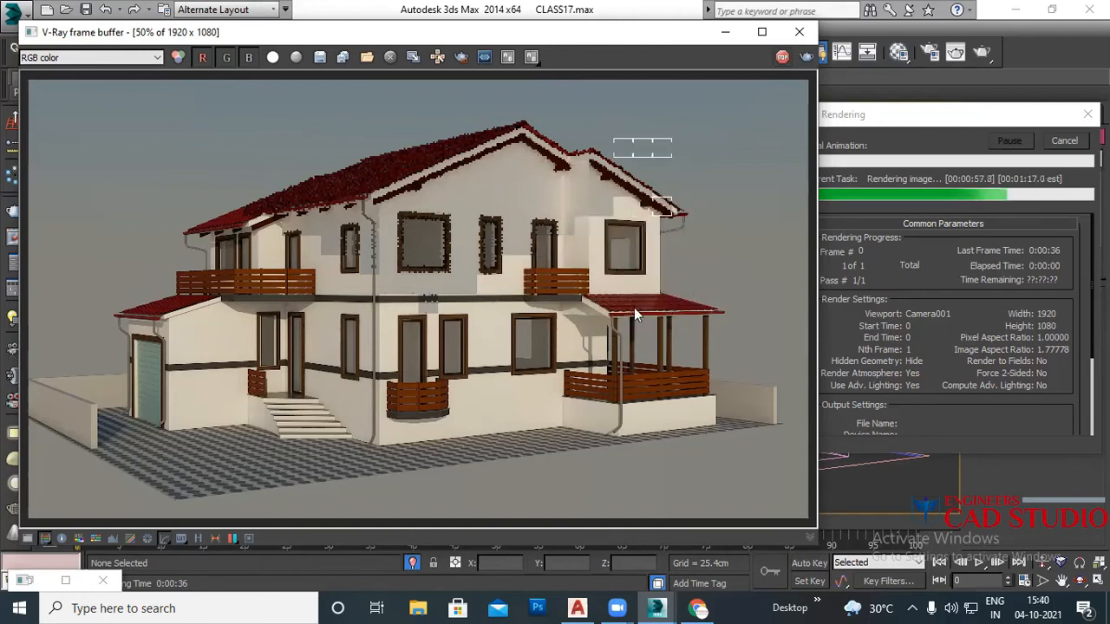
pyautogui.scroll(2, 634, 305)
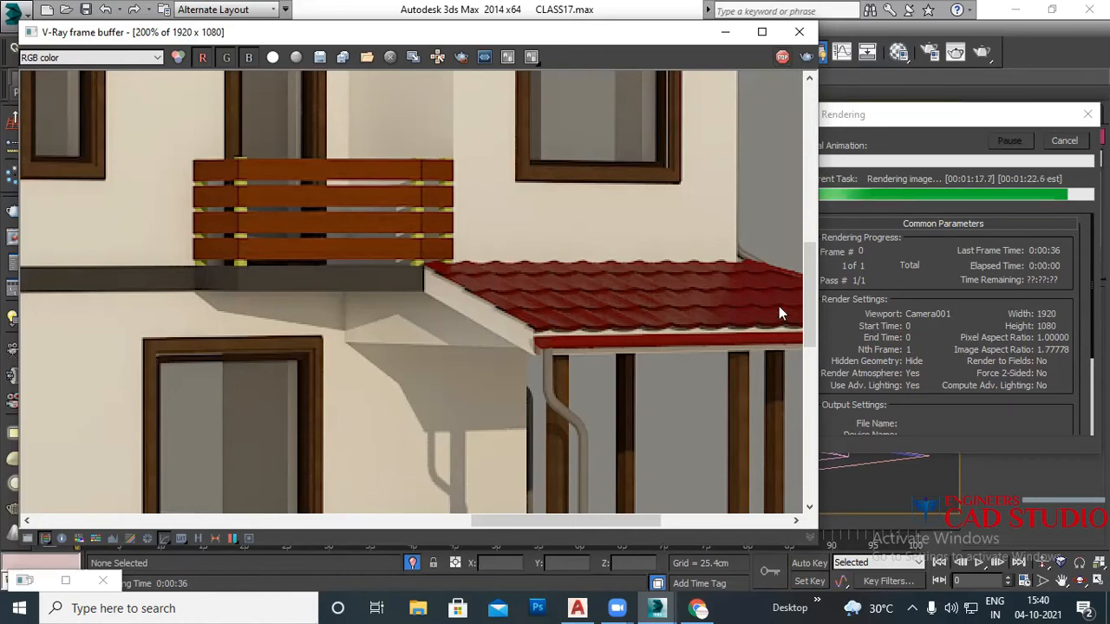
pyautogui.scroll(-1, 520, 300)
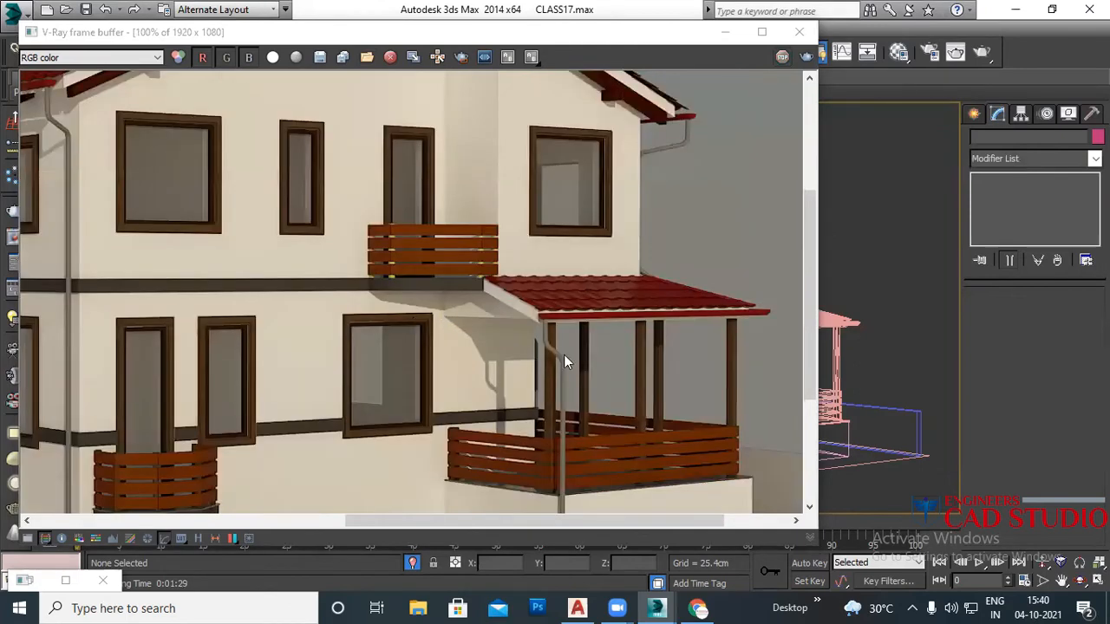
pyautogui.scroll(-1, 626, 401)
pyautogui.scroll(3, 426, 340)
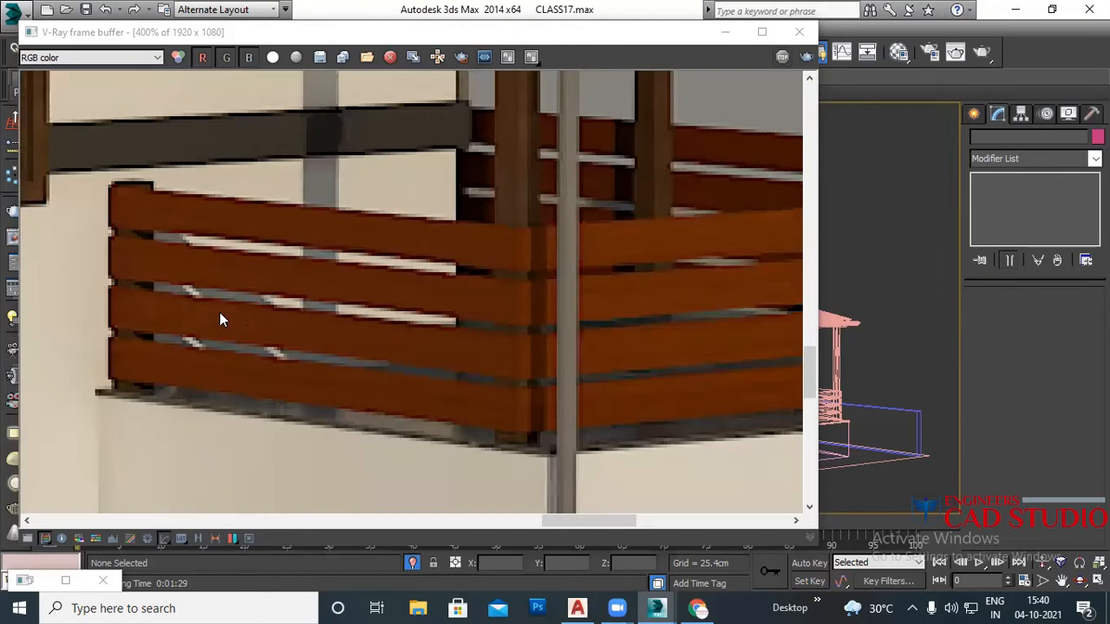
pyautogui.scroll(-3, 220, 312)
pyautogui.click(800, 35)
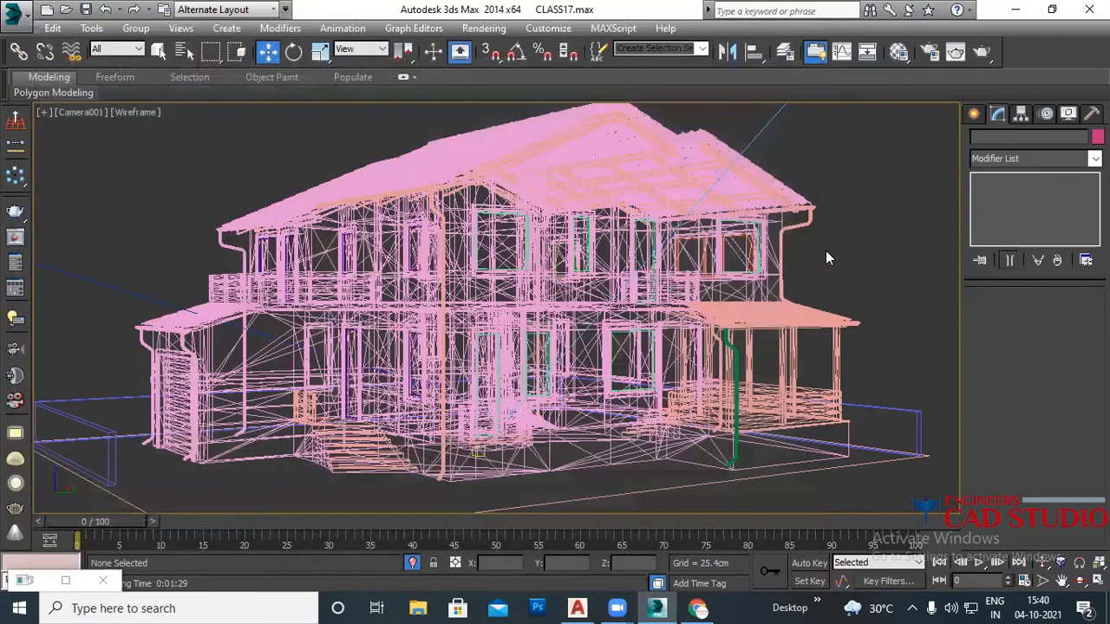
# Step: Delete the two existing cameras from the Top view
pyautogui.press('p')
pyautogui.press('t')
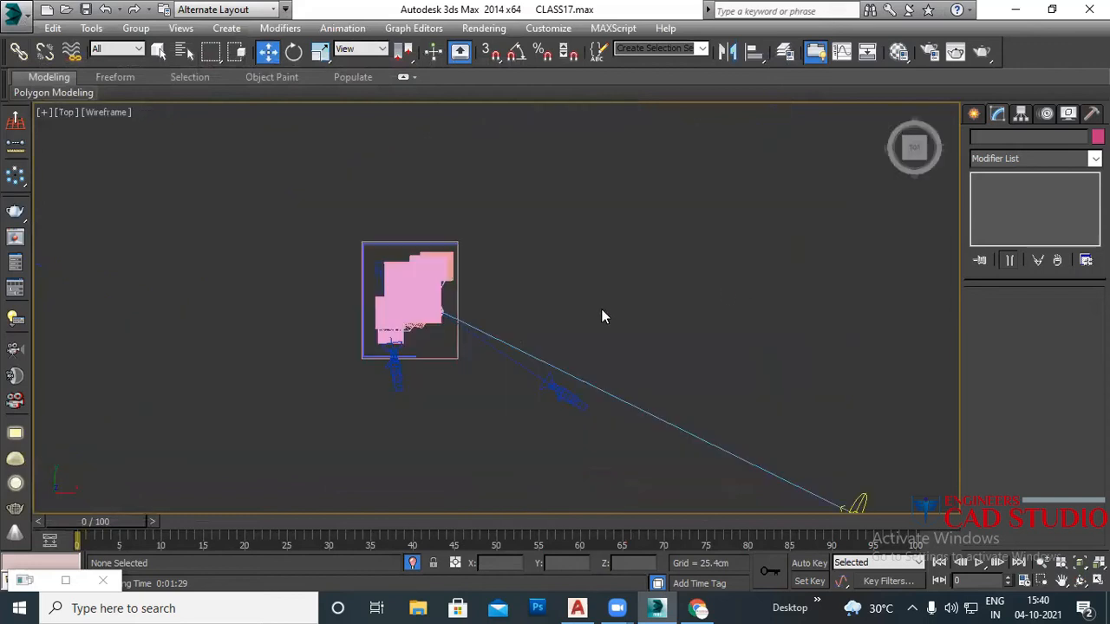
pyautogui.click(557, 395)
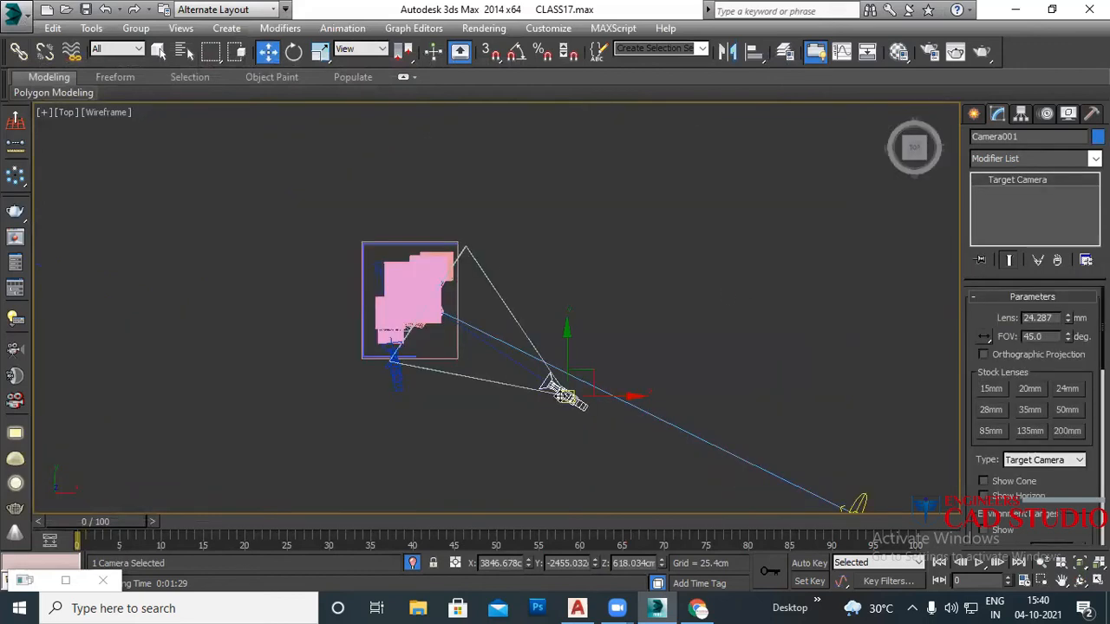
pyautogui.press('Delete')
pyautogui.click(396, 384)
pyautogui.press('Delete')
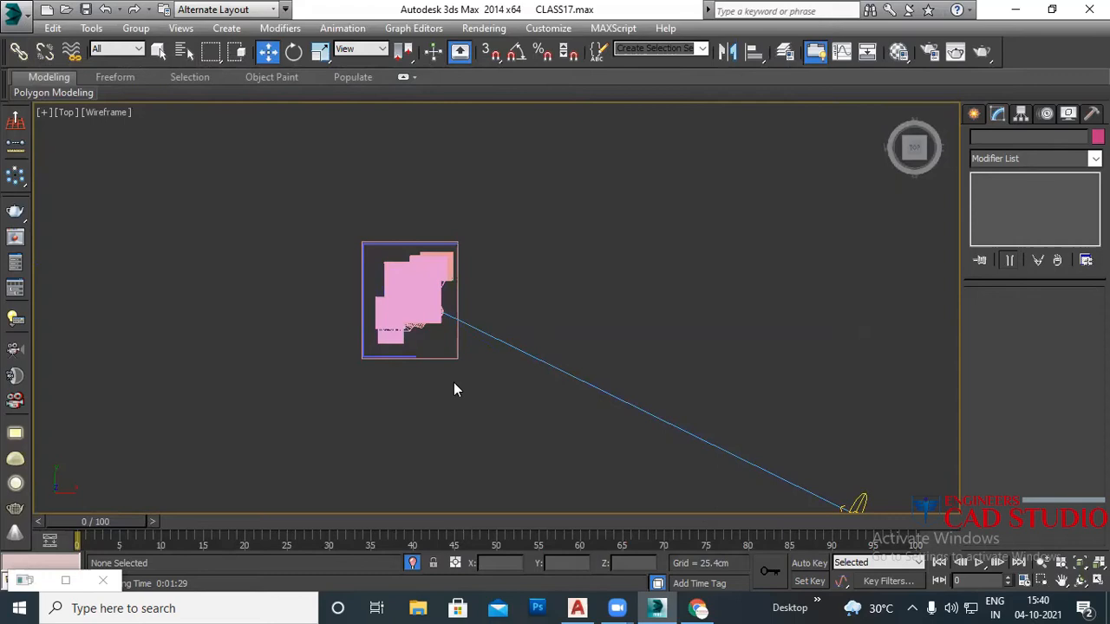
pyautogui.moveTo(473, 387); pyautogui.dragTo(498, 356, button='middle')
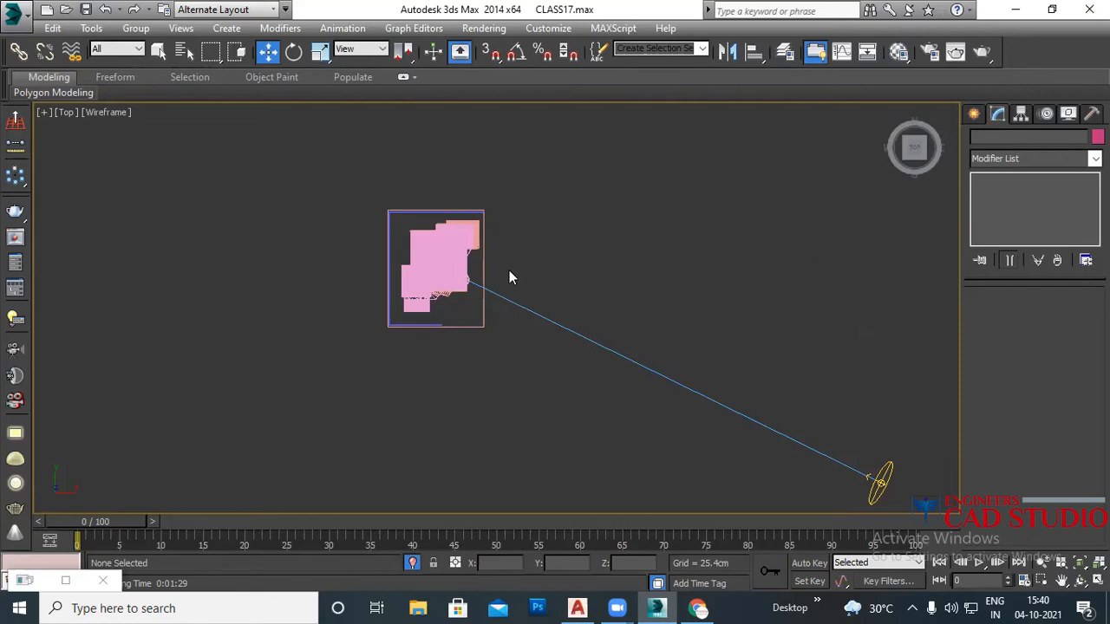
pyautogui.moveTo(474, 333); pyautogui.dragTo(526, 347, button='middle')
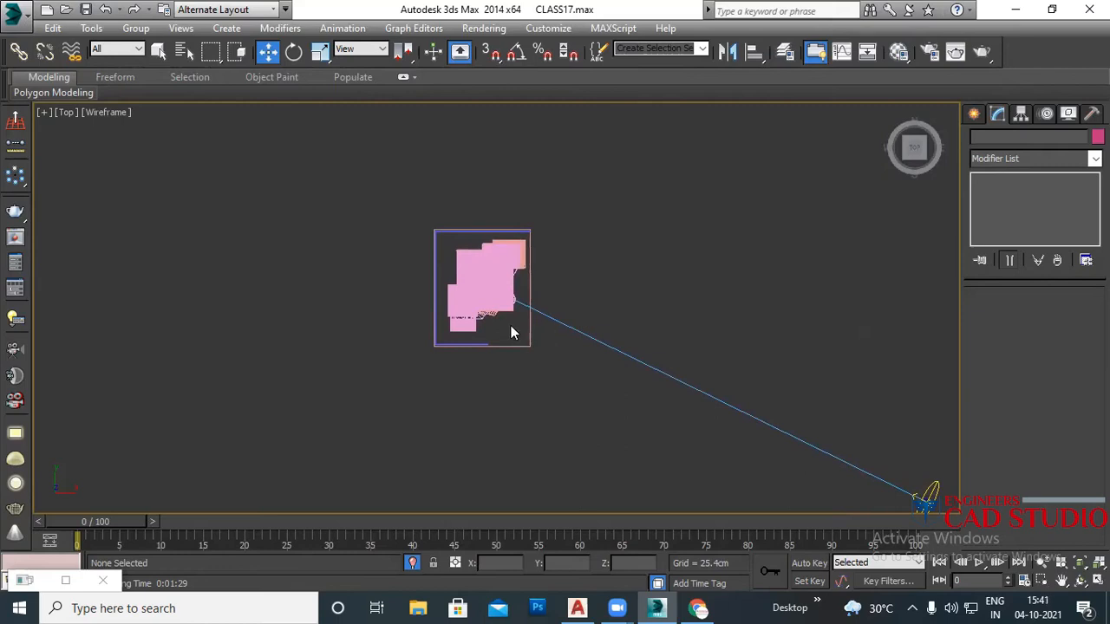
# Step: Orbit the Perspective view down to a low, near ground-level corner angle of the house
pyautogui.press('p')
pyautogui.scroll(1, 500, 329)
pyautogui.keyDown('alt'); pyautogui.moveTo(494, 321); pyautogui.dragTo(500, 297, button='middle'); pyautogui.keyUp('alt')
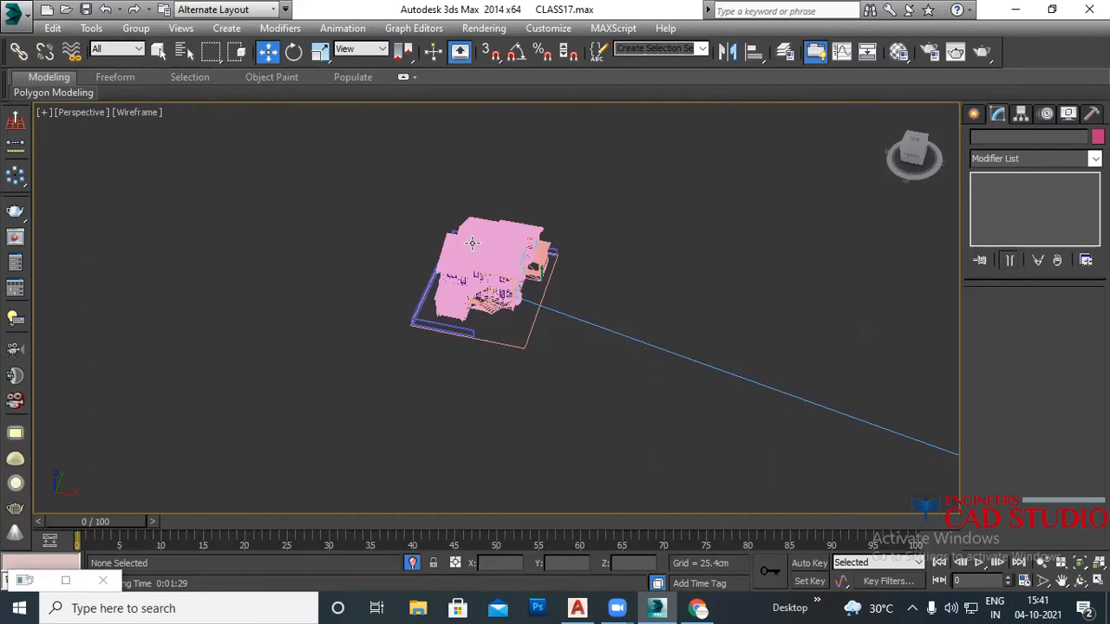
pyautogui.press('F3')
pyautogui.scroll(5, 501, 295)
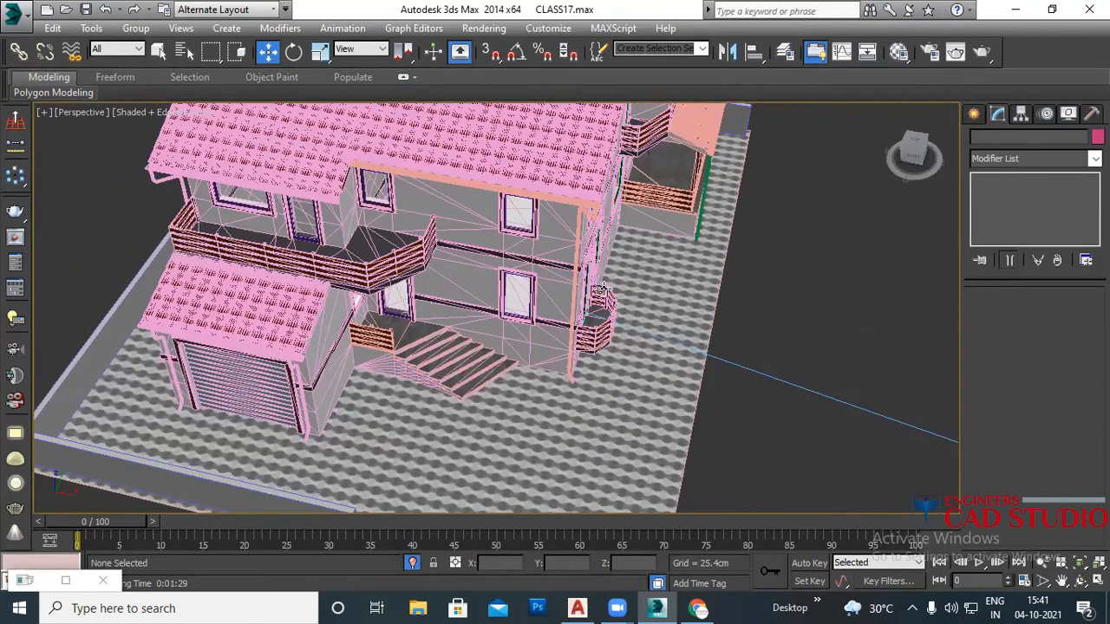
pyautogui.scroll(1, 598, 282)
pyautogui.keyDown('alt'); pyautogui.moveTo(555, 215); pyautogui.dragTo(574, 251, button='middle'); pyautogui.keyUp('alt')
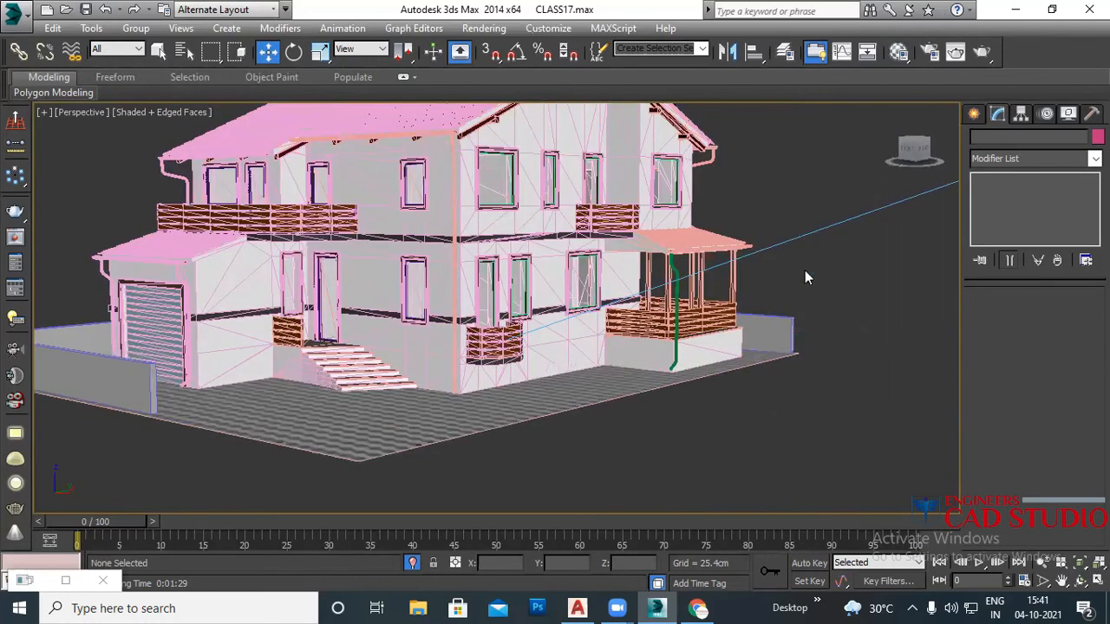
pyautogui.moveTo(657, 298); pyautogui.dragTo(627, 354, button='middle')
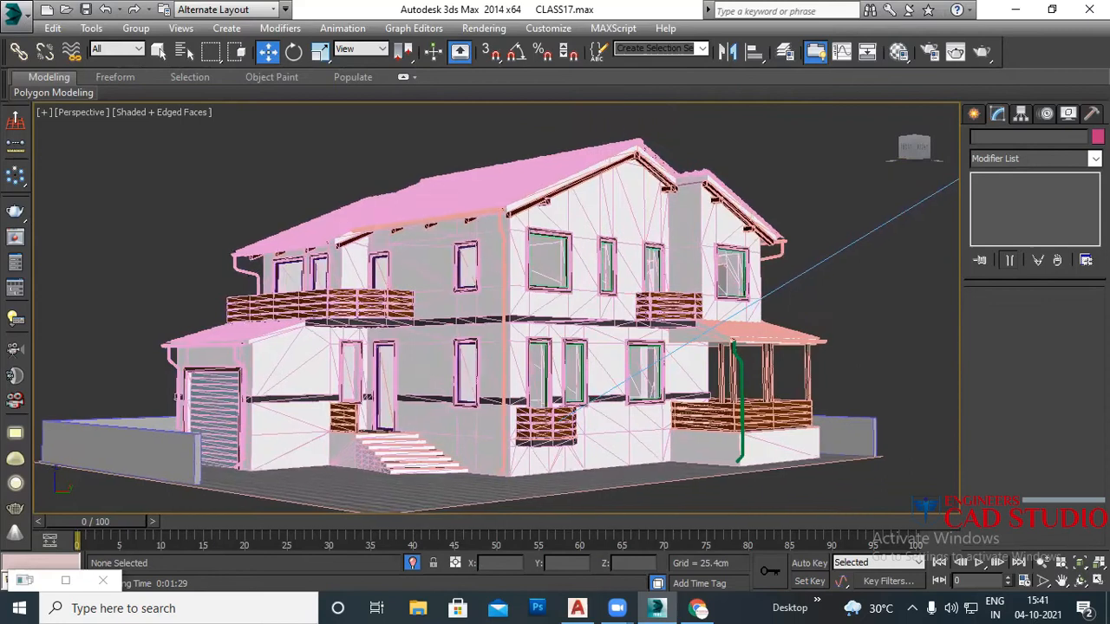
pyautogui.scroll(3, 628, 276)
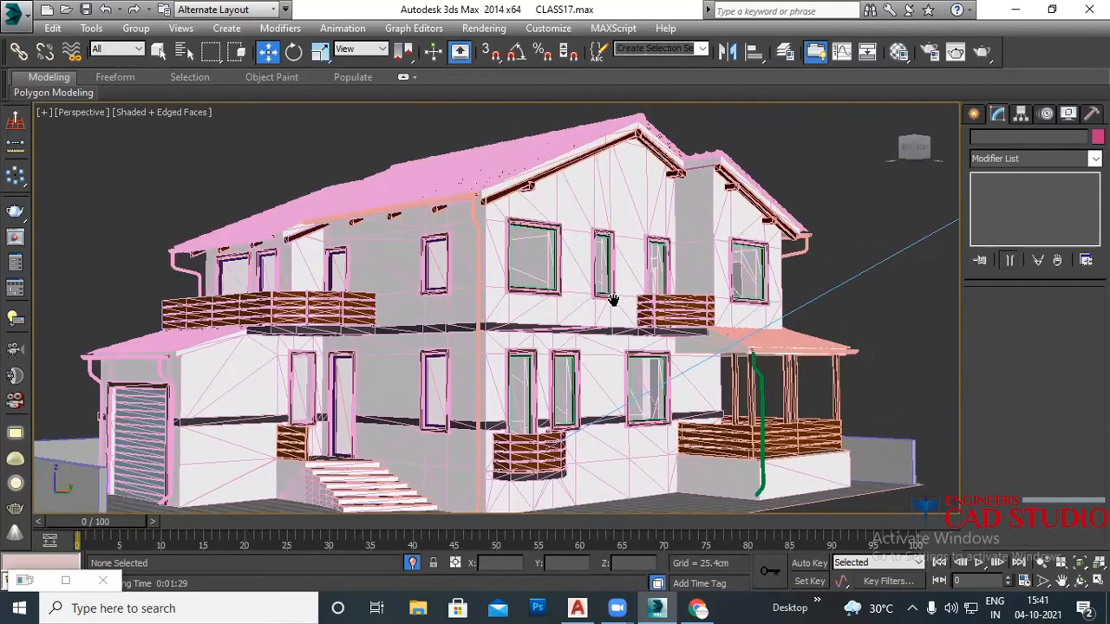
pyautogui.scroll(1, 614, 299)
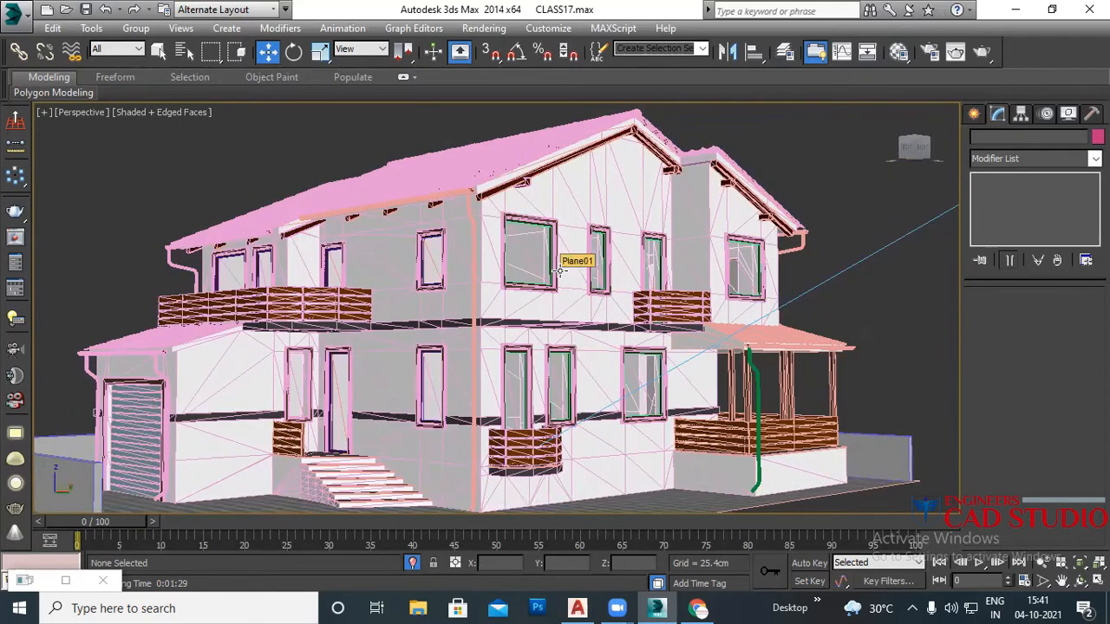
# Step: Create Camera001 from the view with Ctrl+C, hide edge lines with F4, and switch to Top view
pyautogui.hotkey('ctrl', 'c')
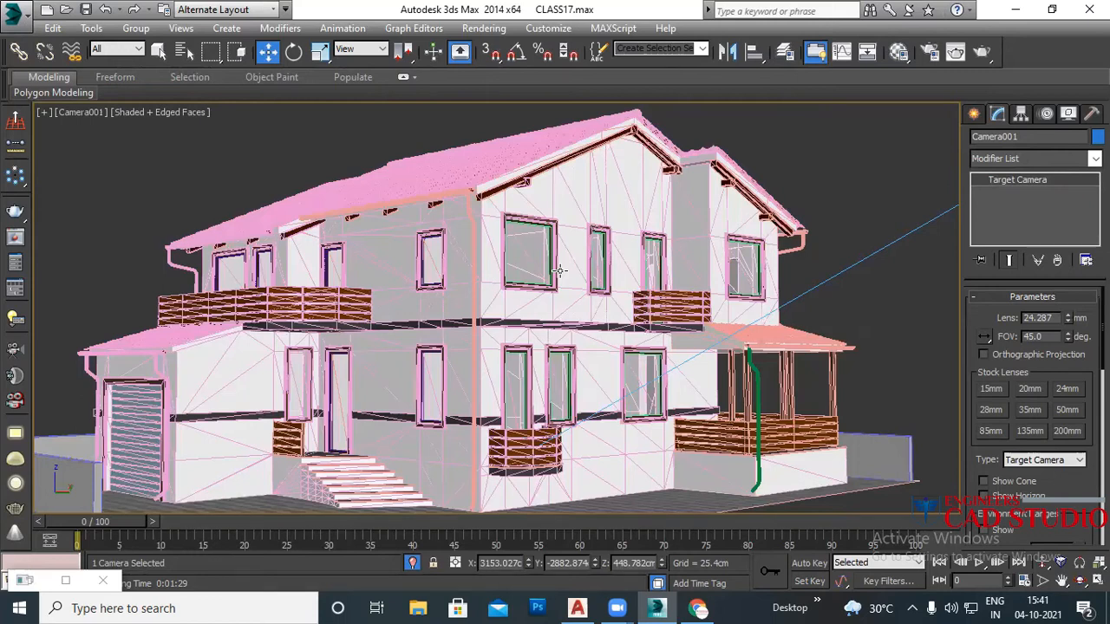
pyautogui.press('F4')
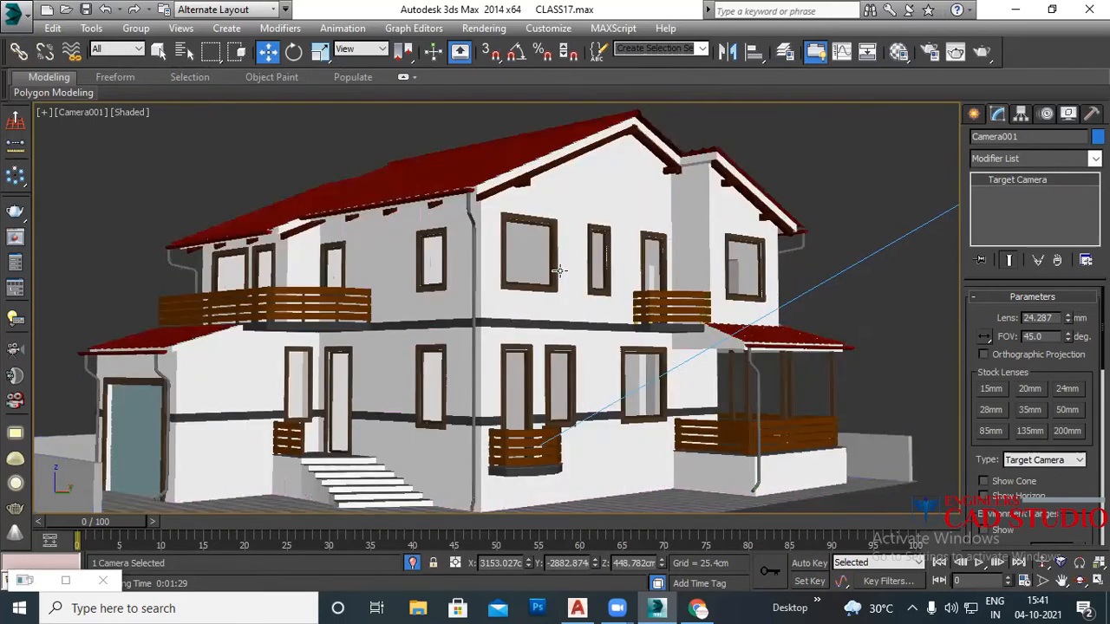
pyautogui.press('p')
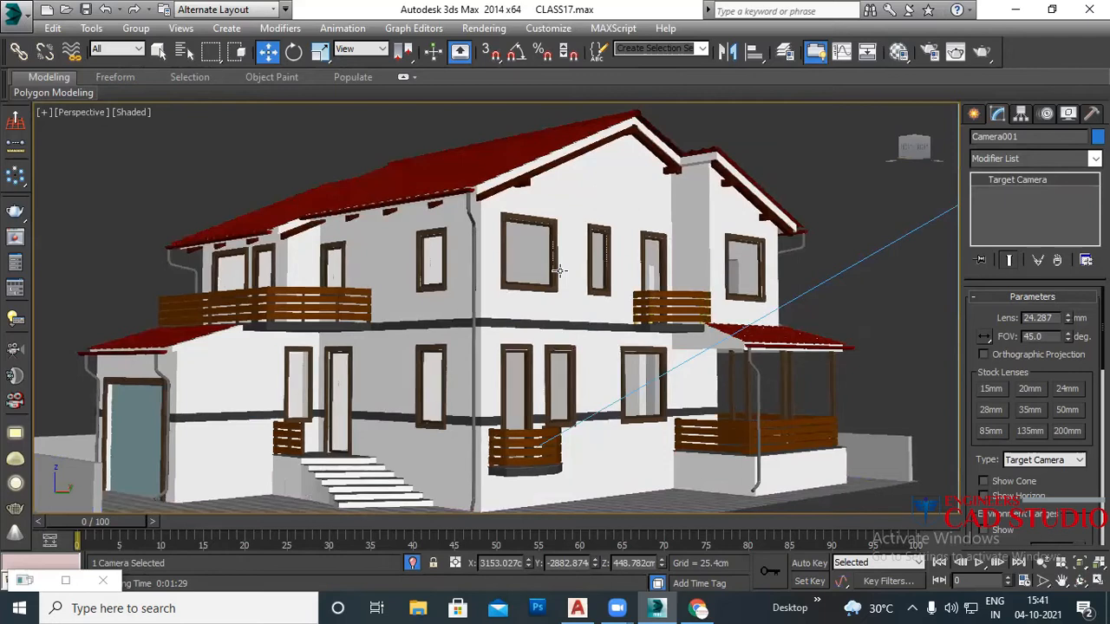
pyautogui.press('t')
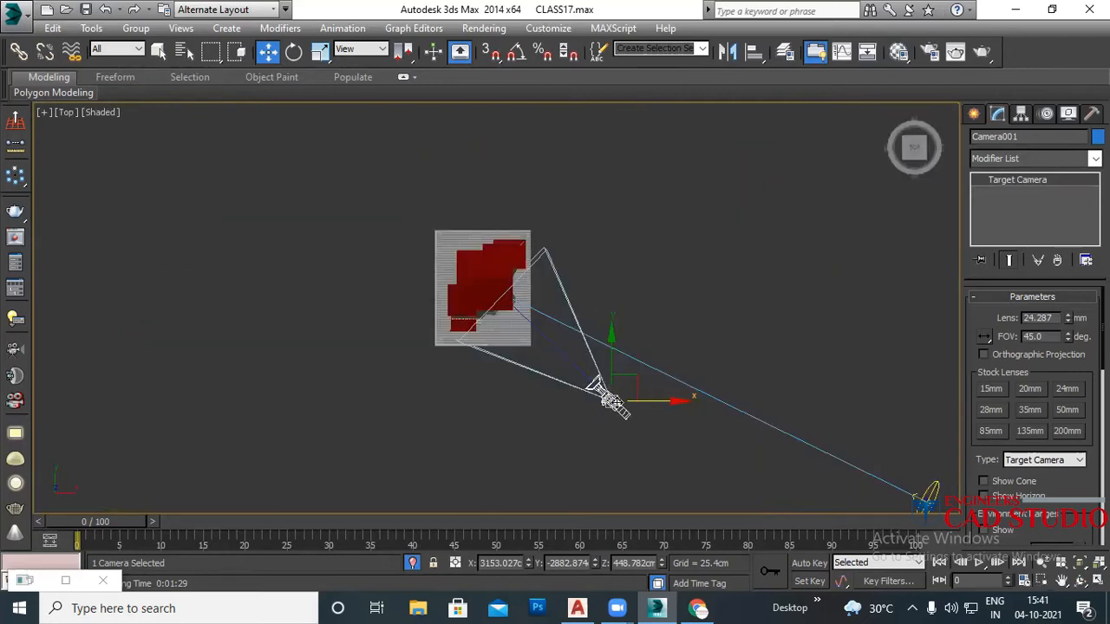
pyautogui.scroll(2, 607, 404)
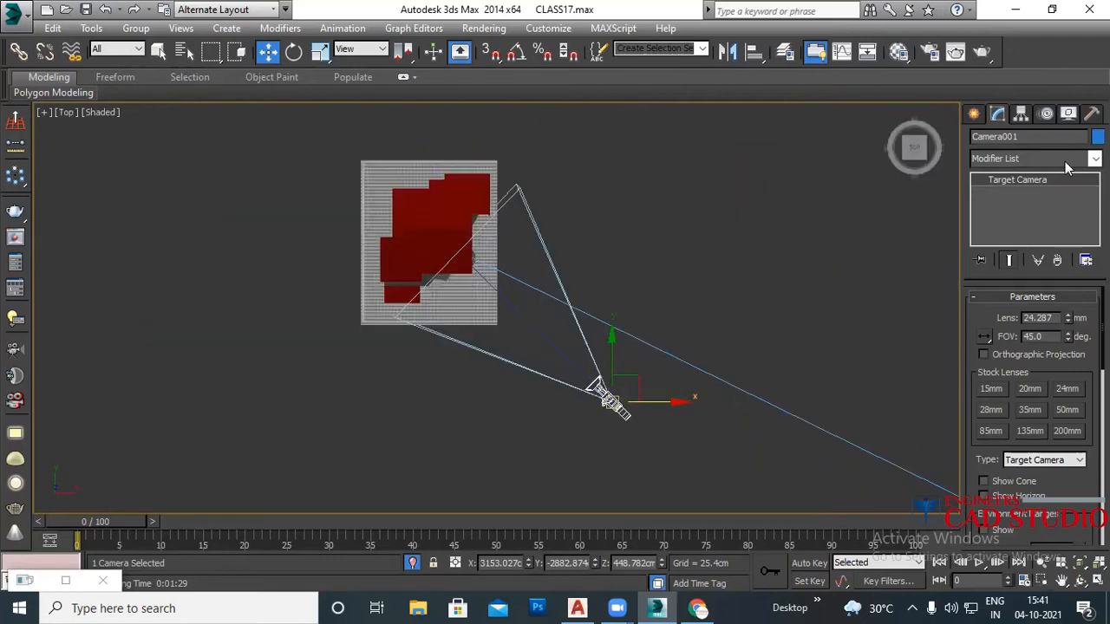
# Step: Switch the Create panel's camera category from Standard to VRay and pick VRayPhysicalCamera
pyautogui.click(974, 113)
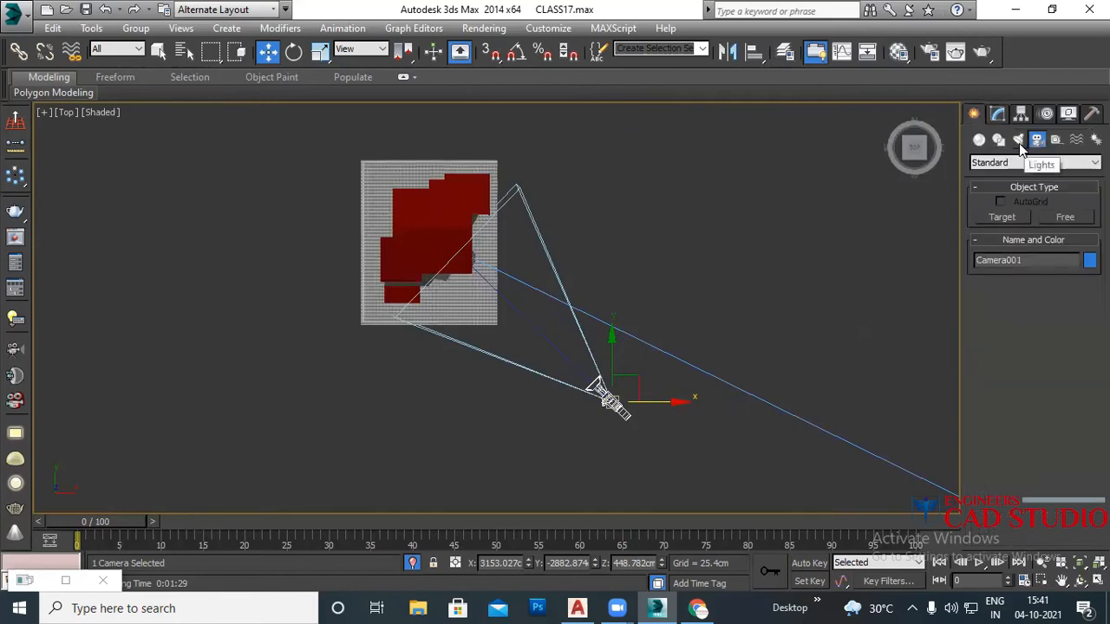
pyautogui.click(1040, 164)
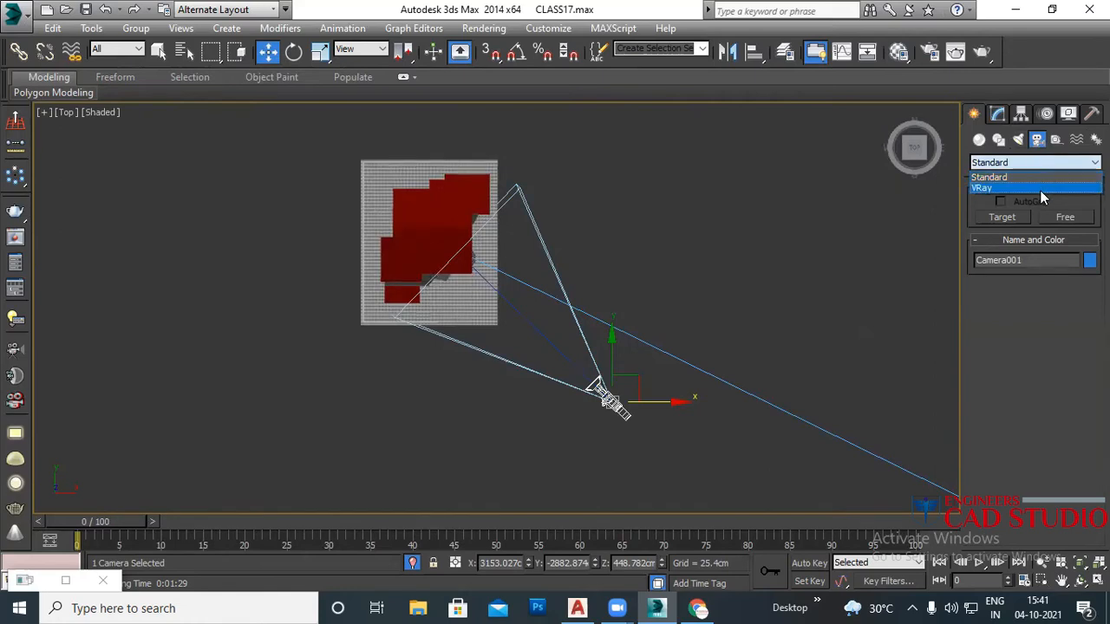
pyautogui.click(1041, 188)
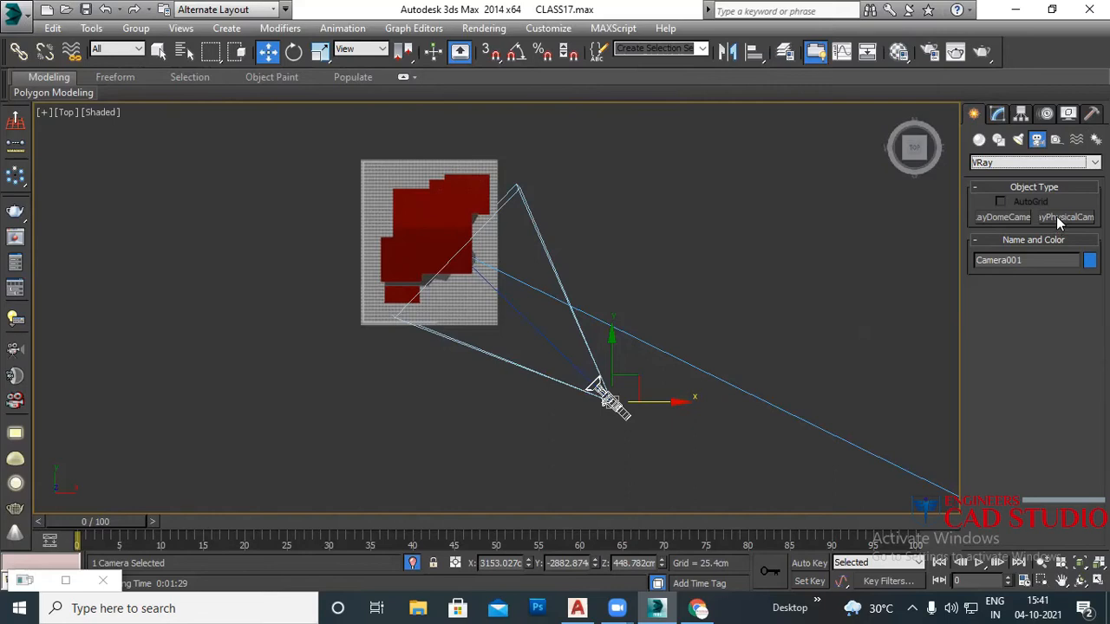
pyautogui.click(1056, 215)
# Step: Place four targeted VRay physical cameras, VRayCam001 to VRayCam004, in empty space in Top view
pyautogui.moveTo(531, 298); pyautogui.dragTo(592, 261, button='middle')
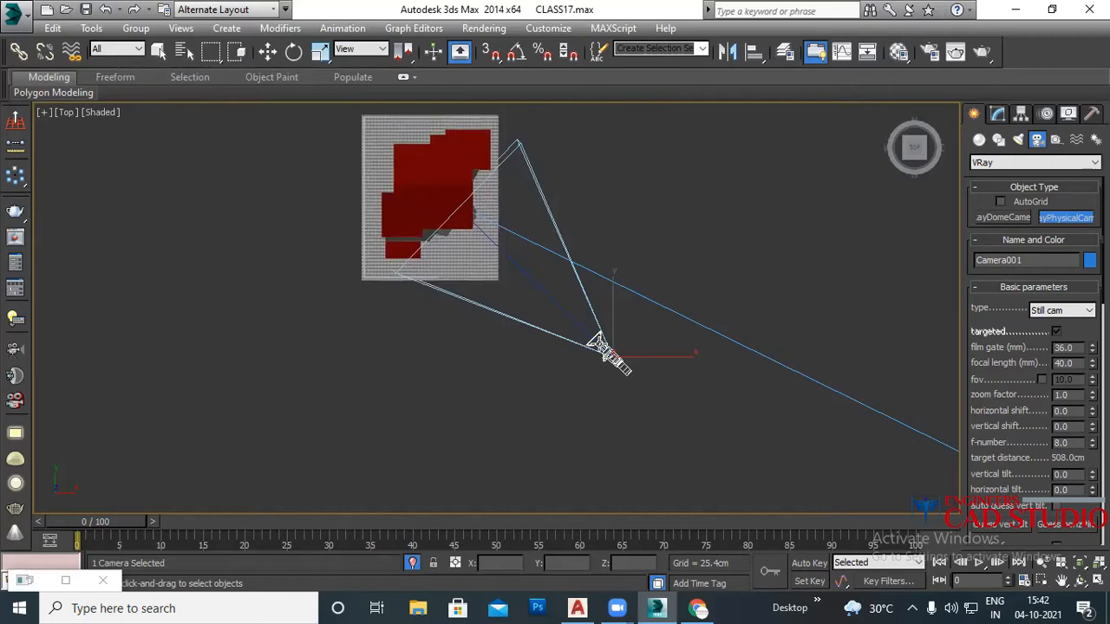
pyautogui.moveTo(626, 355); pyautogui.dragTo(772, 280, button='middle')
pyautogui.scroll(-2, 780, 303)
pyautogui.moveTo(557, 355); pyautogui.dragTo(361, 203)
pyautogui.moveTo(463, 366); pyautogui.dragTo(671, 282, button='middle')
pyautogui.scroll(-2, 670, 282)
pyautogui.moveTo(536, 404); pyautogui.dragTo(391, 252)
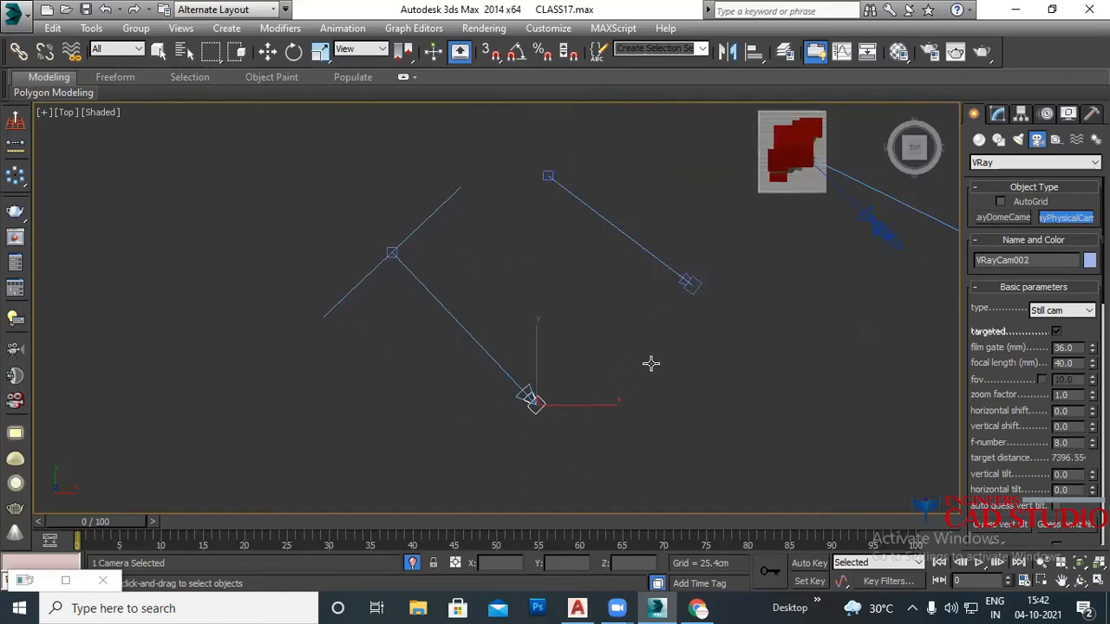
pyautogui.moveTo(657, 370); pyautogui.dragTo(657, 371)
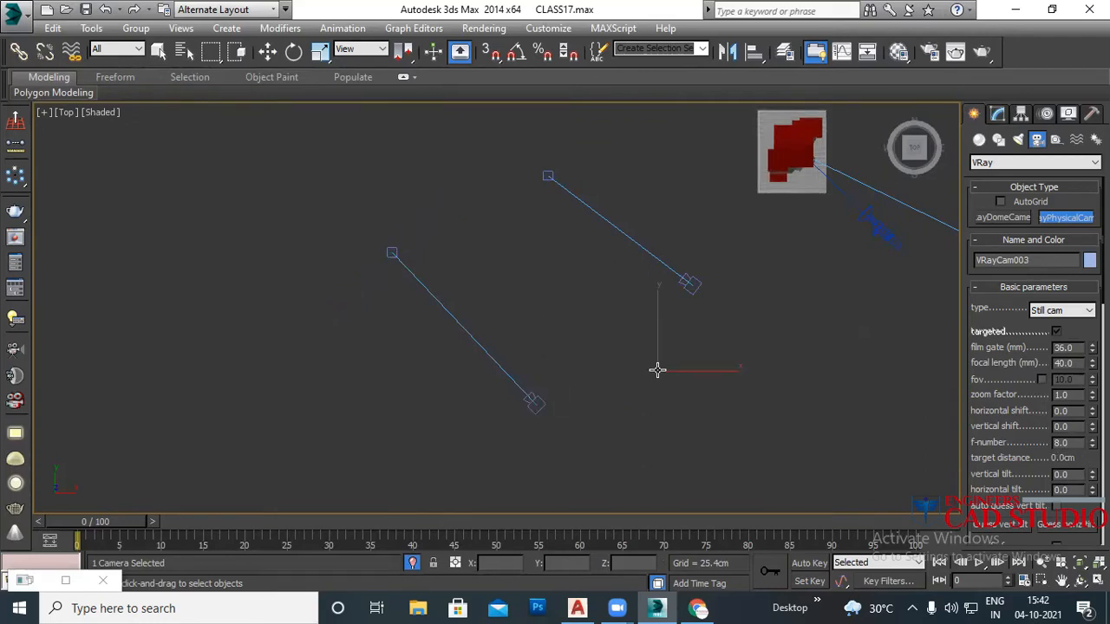
pyautogui.moveTo(655, 371); pyautogui.dragTo(469, 221)
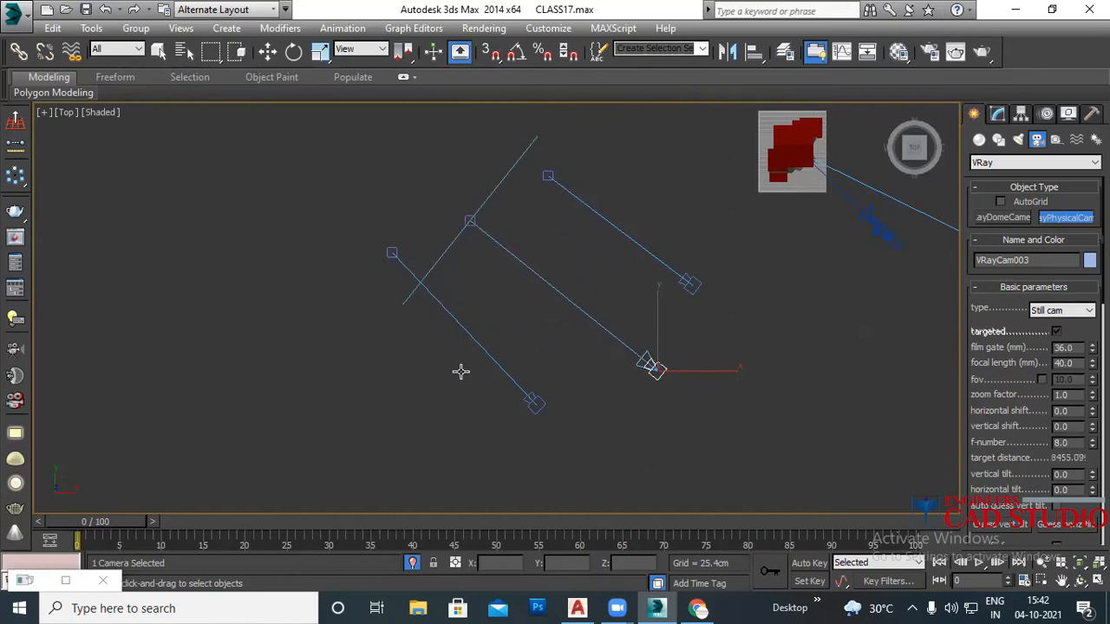
pyautogui.moveTo(451, 460); pyautogui.dragTo(343, 302)
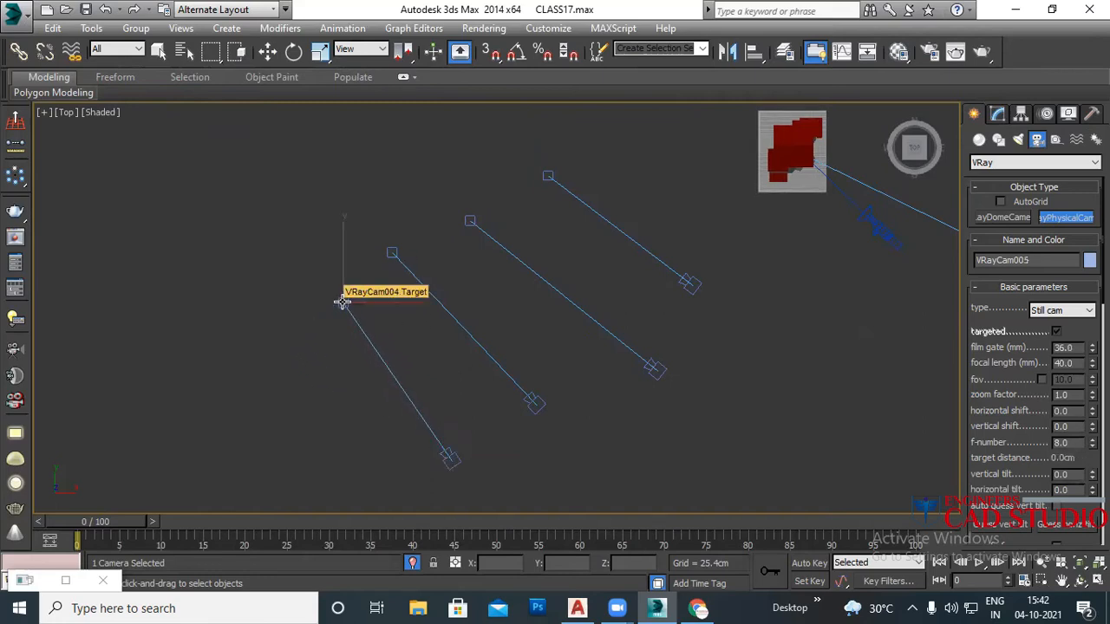
# Step: End camera creation, then marquee-select and delete the stray VRay cameras and their targets
pyautogui.moveTo(682, 382); pyautogui.dragTo(600, 332, button='middle')
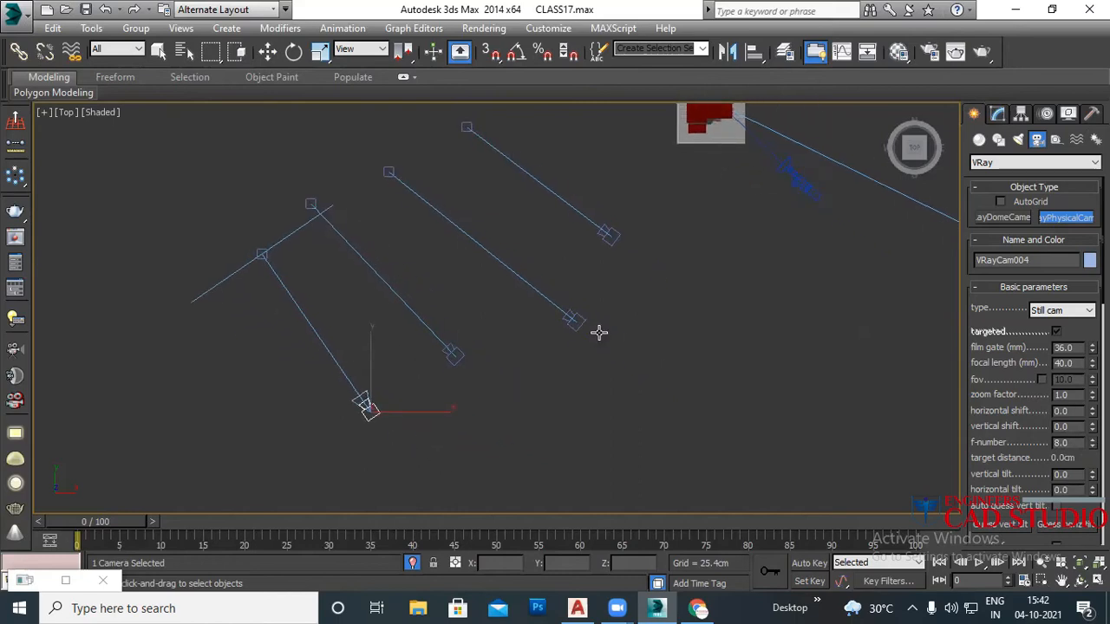
pyautogui.scroll(-2, 600, 335)
pyautogui.rightClick(601, 343)
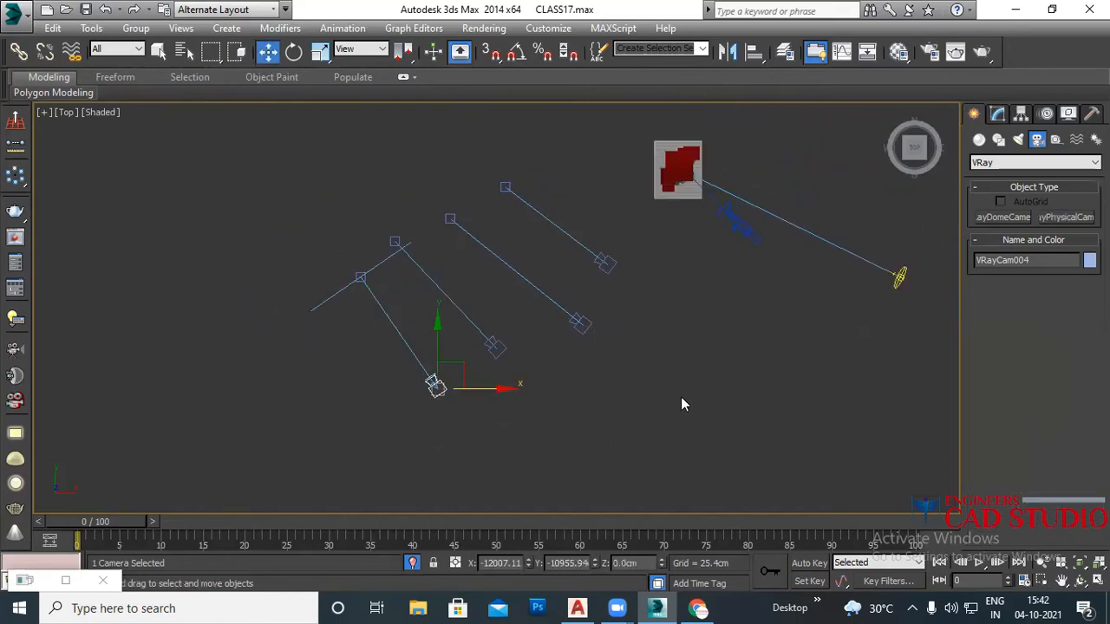
pyautogui.moveTo(446, 311); pyautogui.dragTo(336, 250)
pyautogui.press('Delete')
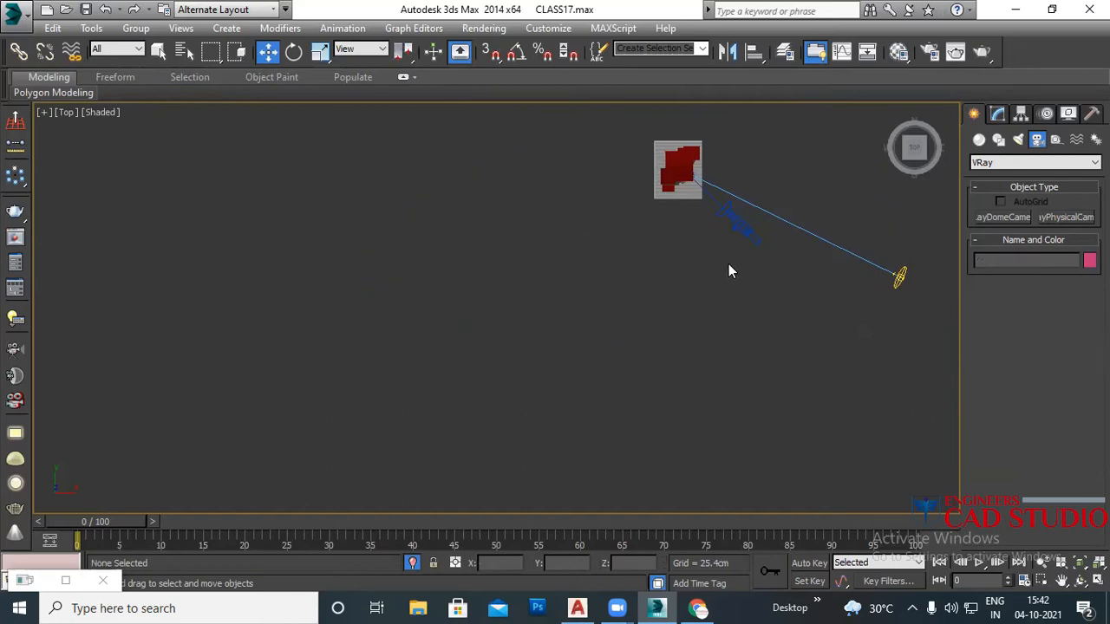
# Step: Inspect the remaining scene in Perspective view, then return to the Top view
pyautogui.scroll(4, 726, 227)
pyautogui.moveTo(696, 258); pyautogui.dragTo(654, 360, button='middle')
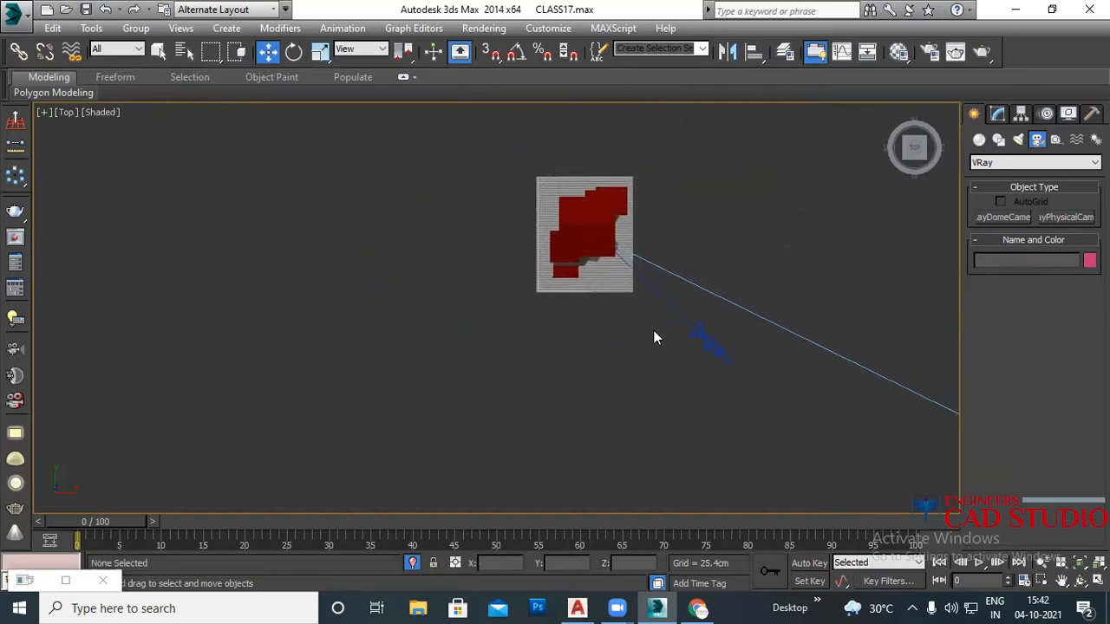
pyautogui.press('p')
pyautogui.keyDown('alt'); pyautogui.moveTo(605, 299); pyautogui.dragTo(600, 210, button='middle'); pyautogui.keyUp('alt')
pyautogui.scroll(4, 696, 308)
pyautogui.moveTo(595, 271); pyautogui.dragTo(631, 385, button='middle')
pyautogui.scroll(4, 625, 374)
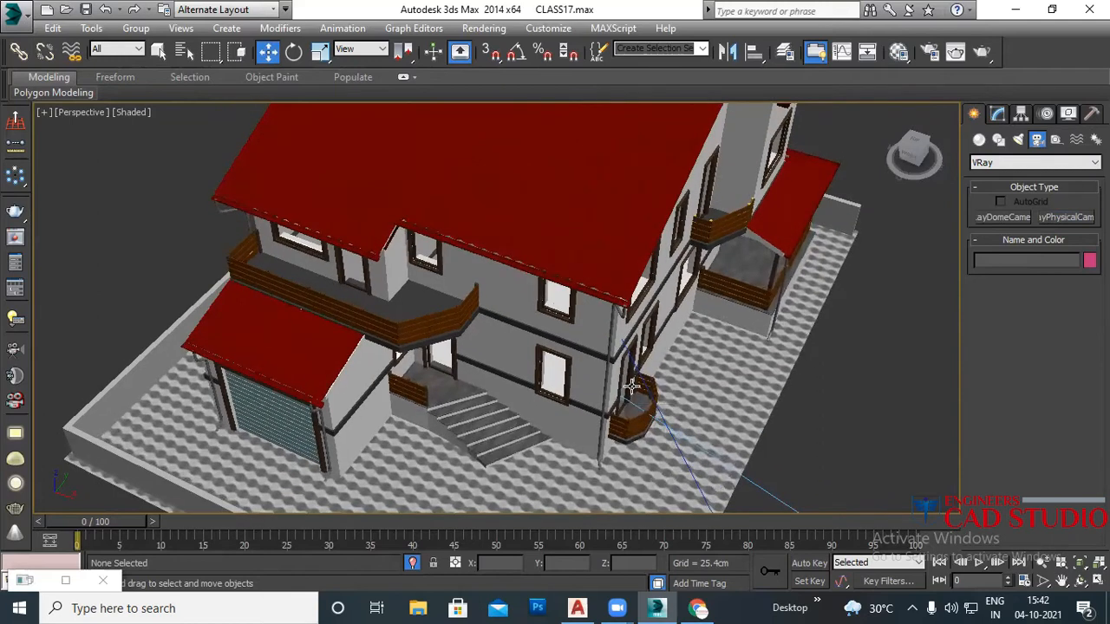
pyautogui.scroll(-8, 631, 387)
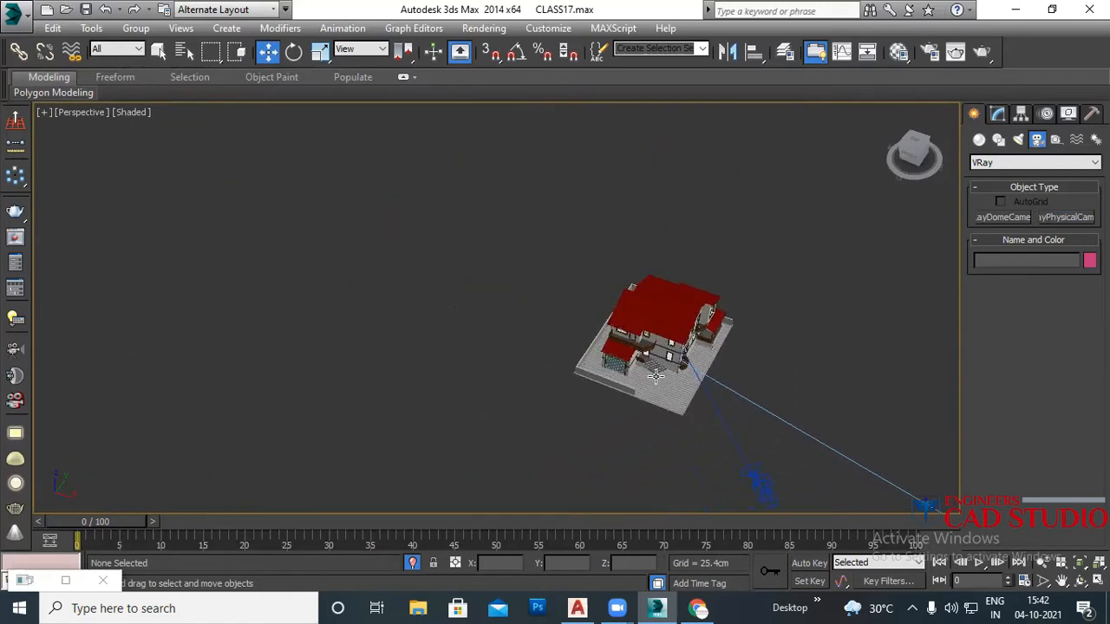
pyautogui.press('t')
pyautogui.moveTo(599, 325); pyautogui.dragTo(615, 351, button='middle')
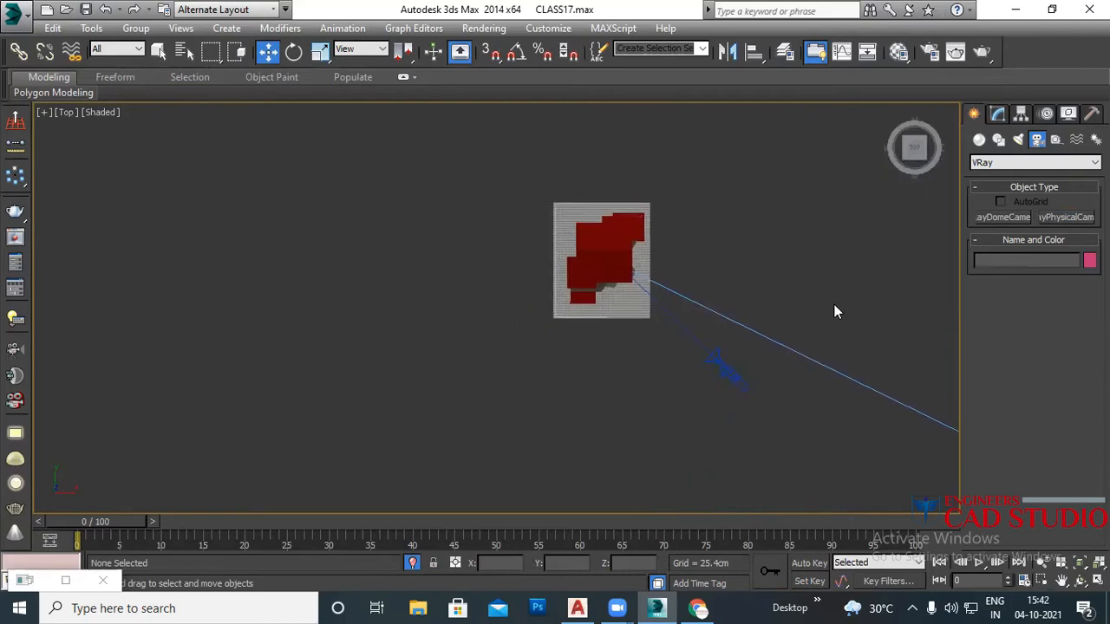
# Step: Place a new VRayPhysicalCamera, VRayCam001, below-left of the house in the Top view
pyautogui.click(1065, 216)
pyautogui.moveTo(511, 431); pyautogui.dragTo(413, 310)
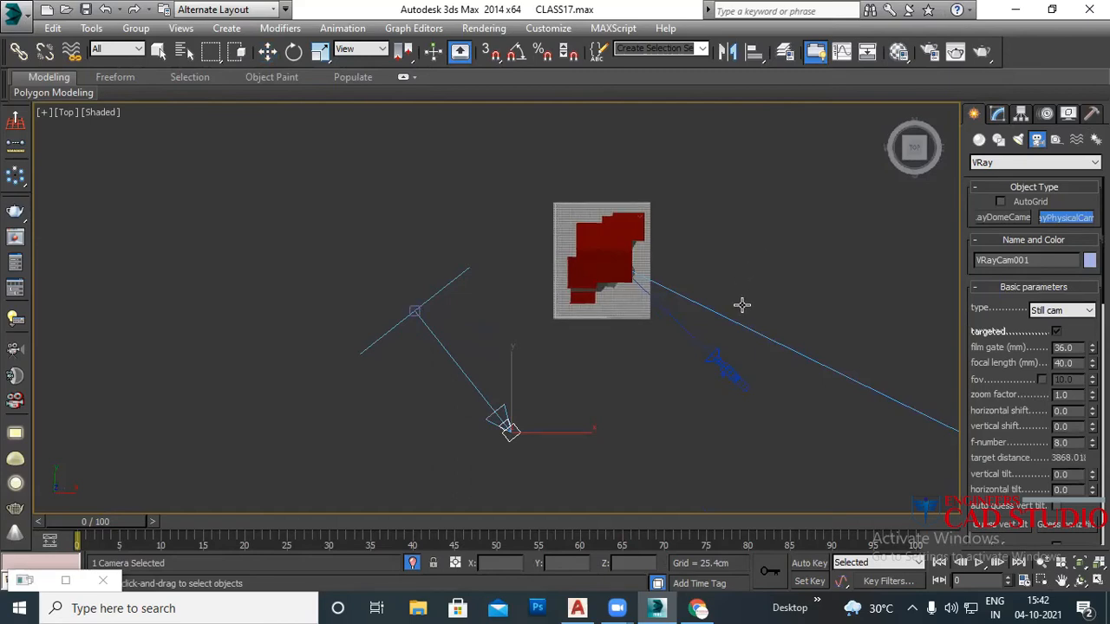
pyautogui.press('w')
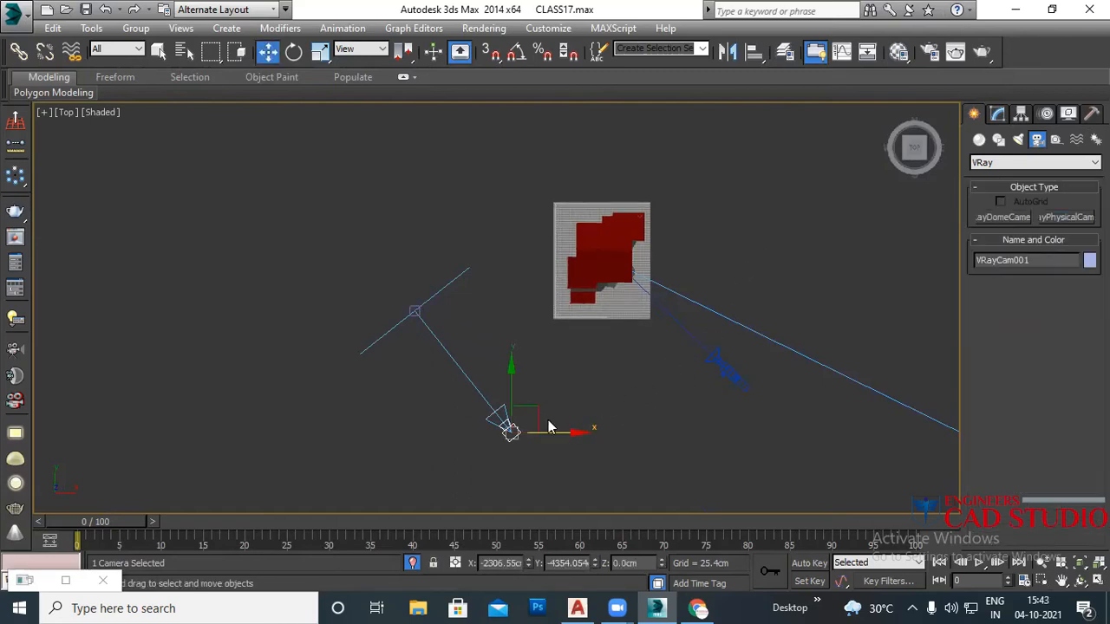
# Step: Move VRayCam001's target onto the house and bring up the Select Camera list
pyautogui.moveTo(484, 449); pyautogui.dragTo(409, 432, button='middle')
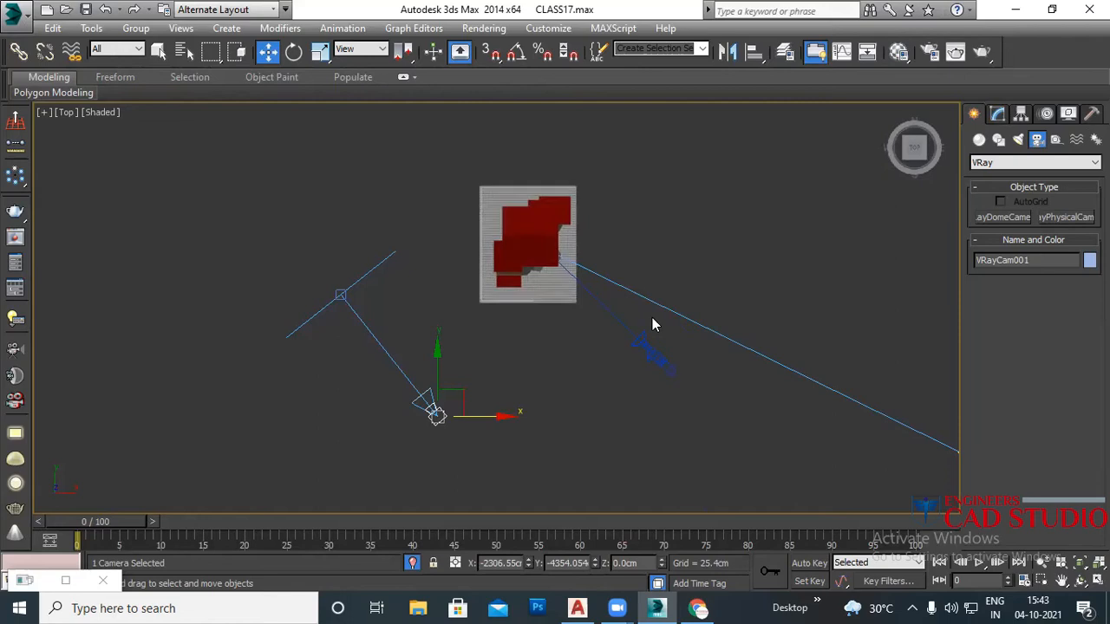
pyautogui.click(339, 292)
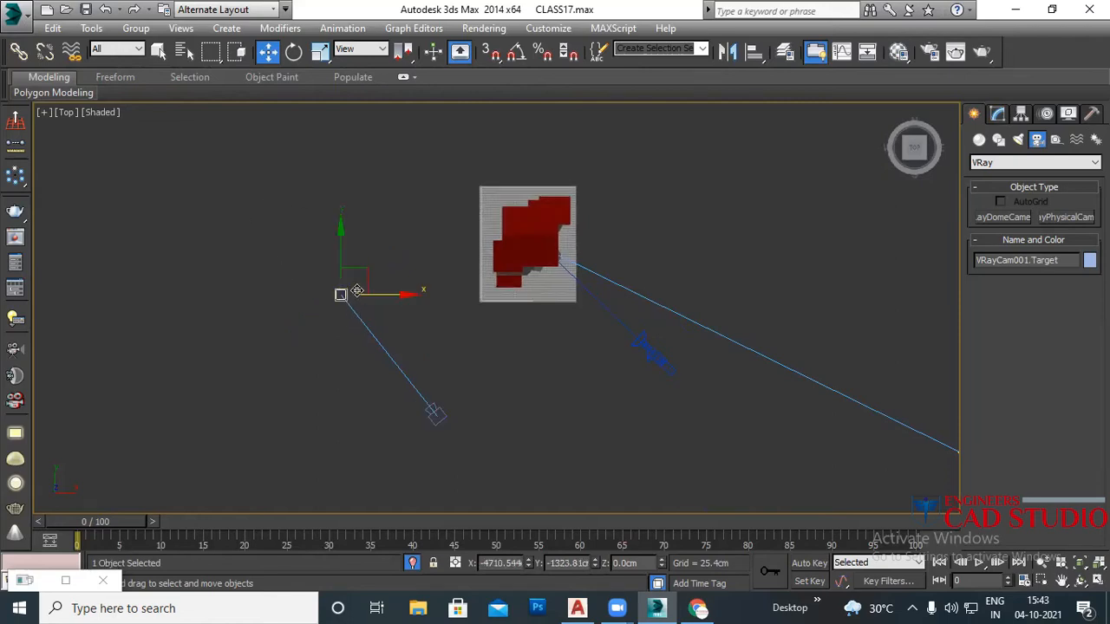
pyautogui.moveTo(371, 274); pyautogui.dragTo(551, 234)
pyautogui.press('c')
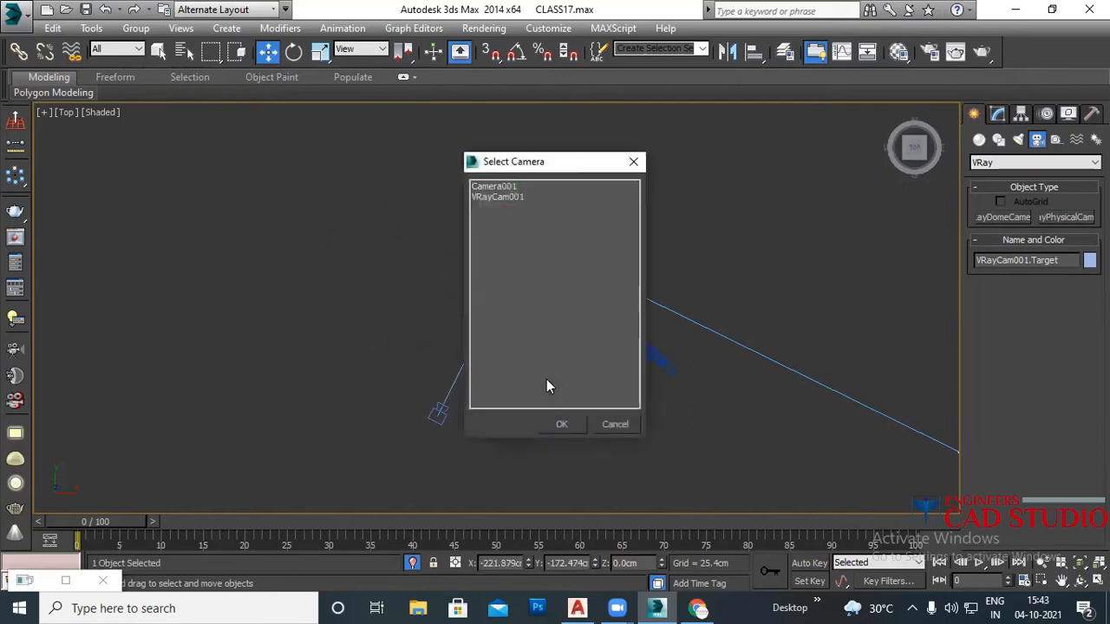
# Step: Look through VRayCam001 and raise its target so the whole house shows
pyautogui.click(515, 197)
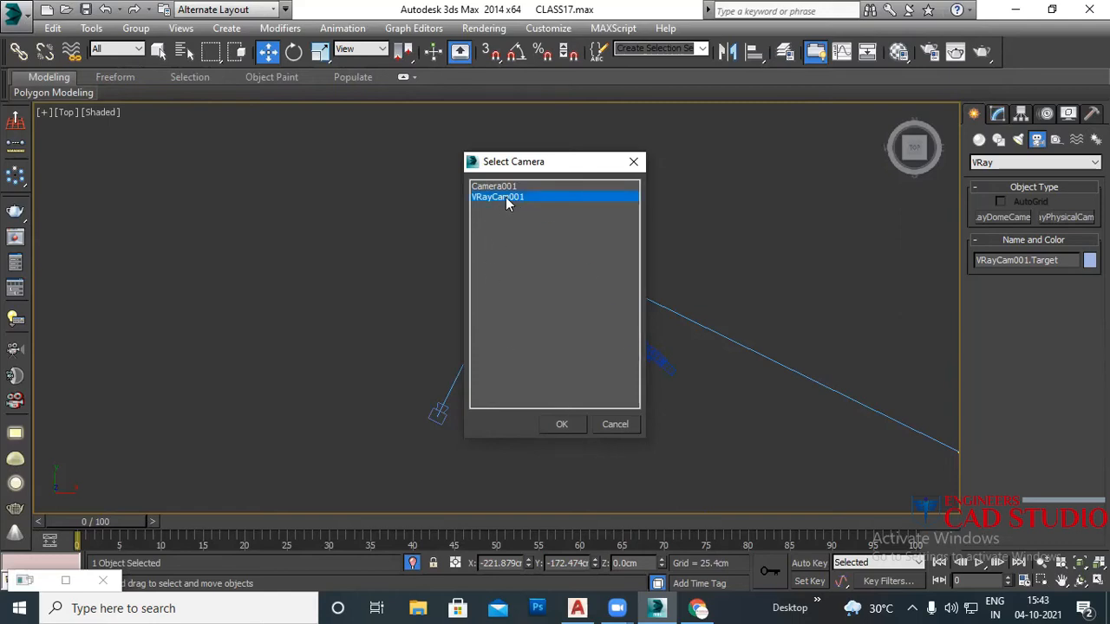
pyautogui.click(563, 425)
pyautogui.moveTo(502, 267); pyautogui.dragTo(522, 139)
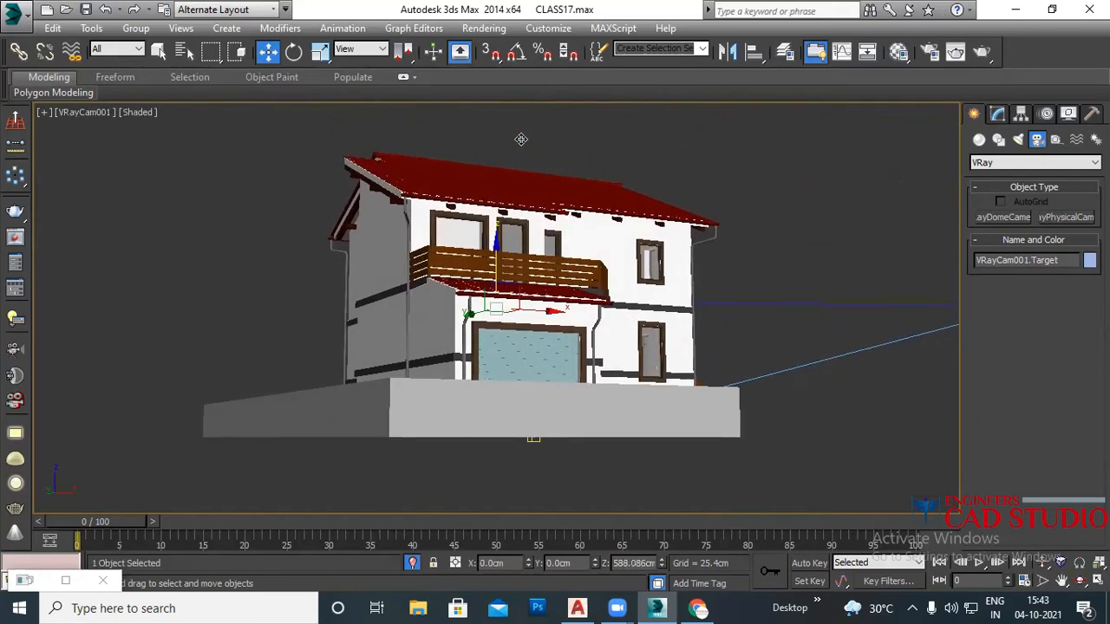
# Step: Set VRayCam001's film gate to 20.52 mm, giving a 30 mm focal length, and return to Top view
pyautogui.click(1000, 116)
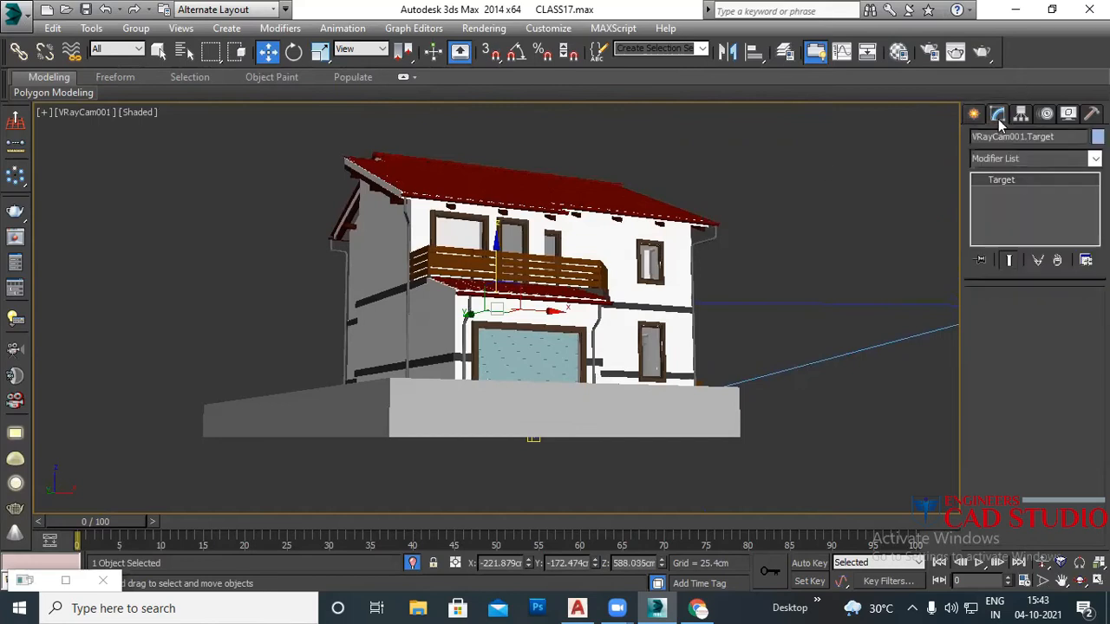
pyautogui.click(69, 111)
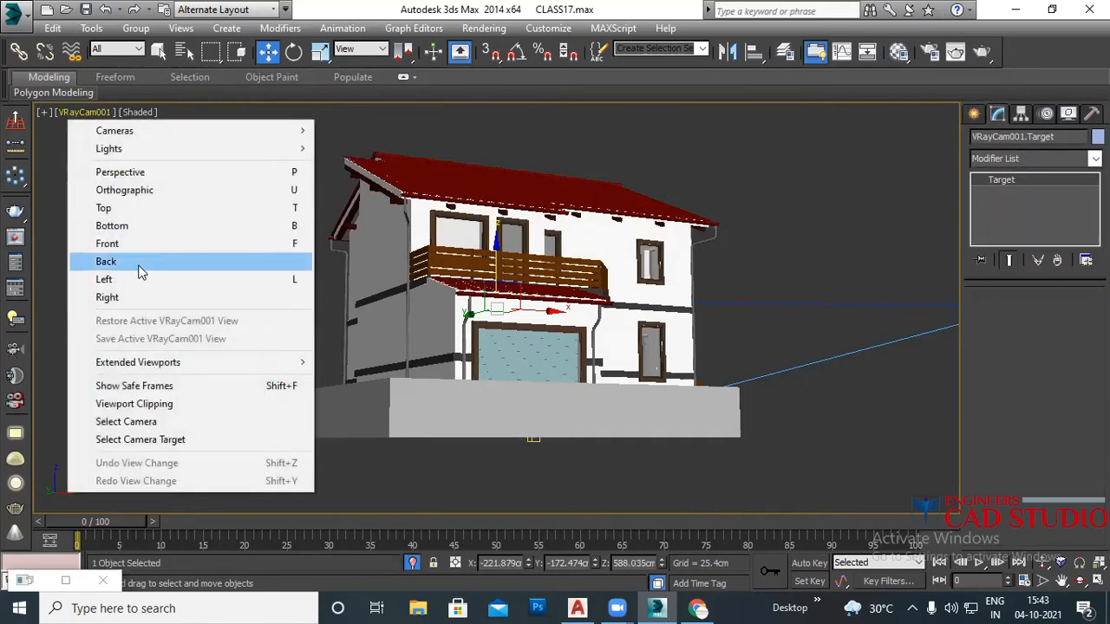
pyautogui.click(126, 421)
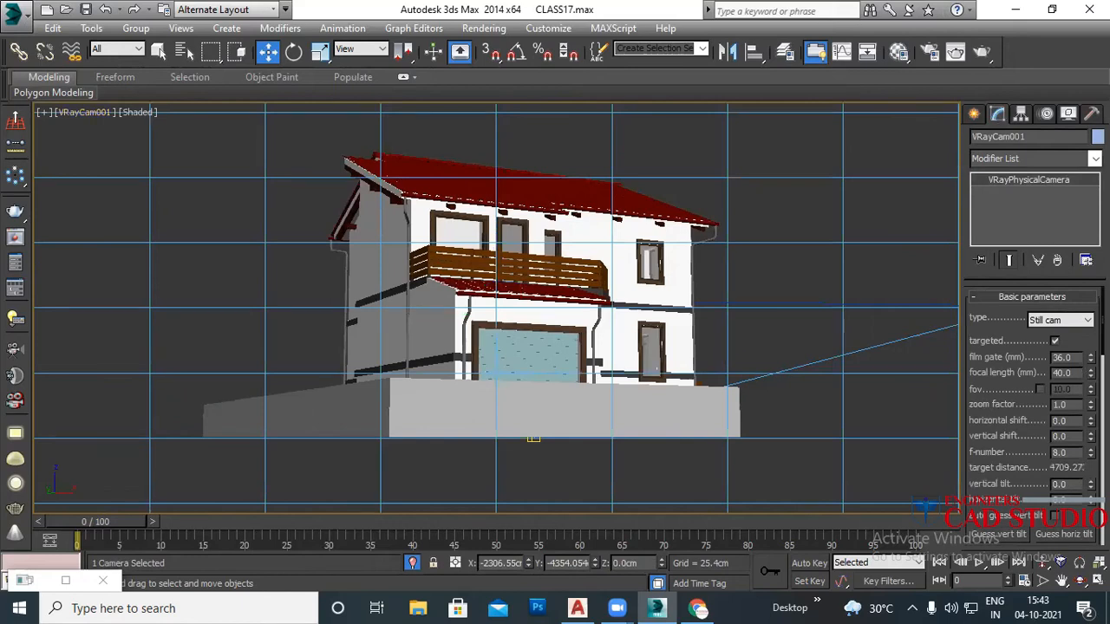
pyautogui.moveTo(1091, 357); pyautogui.dragTo(1030, 391)
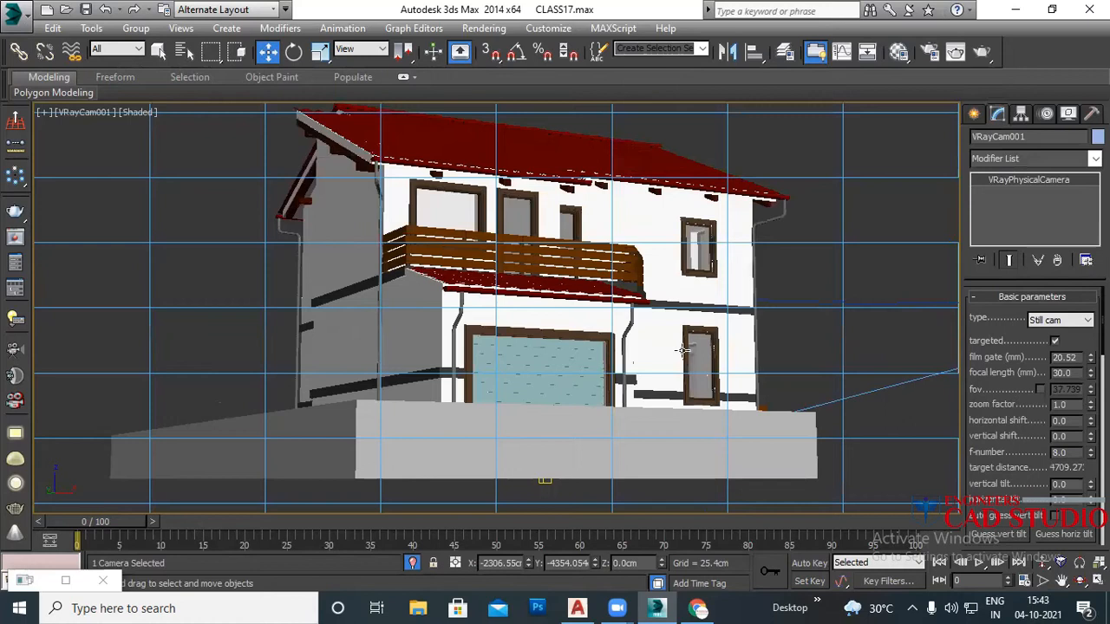
pyautogui.press('t')
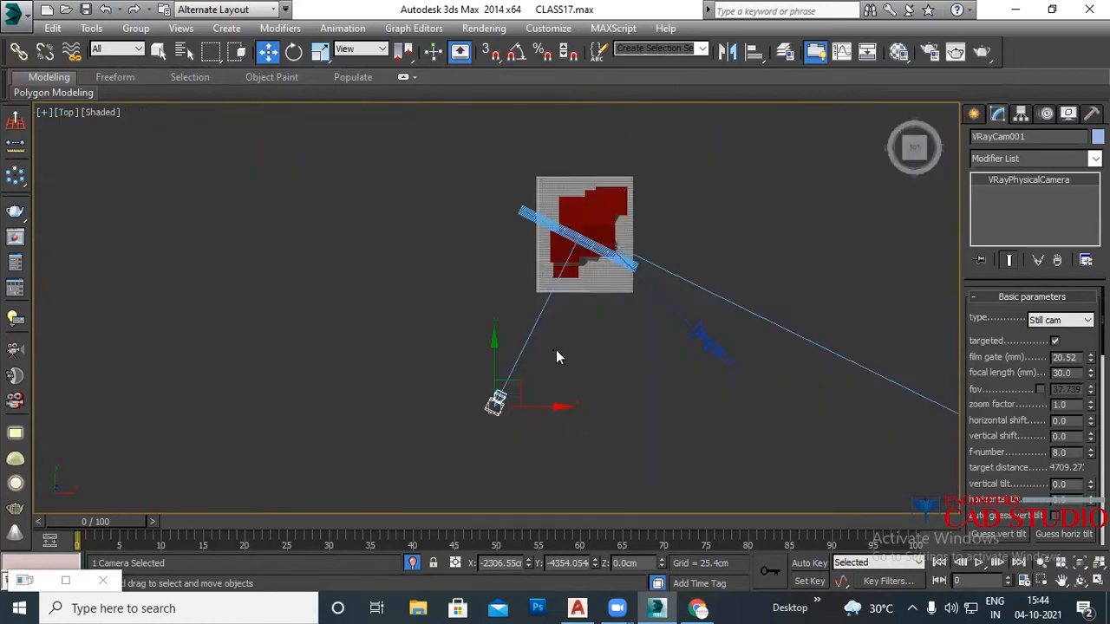
# Step: Delete the old physical camera from the Top view
pyautogui.moveTo(538, 407); pyautogui.dragTo(382, 407)
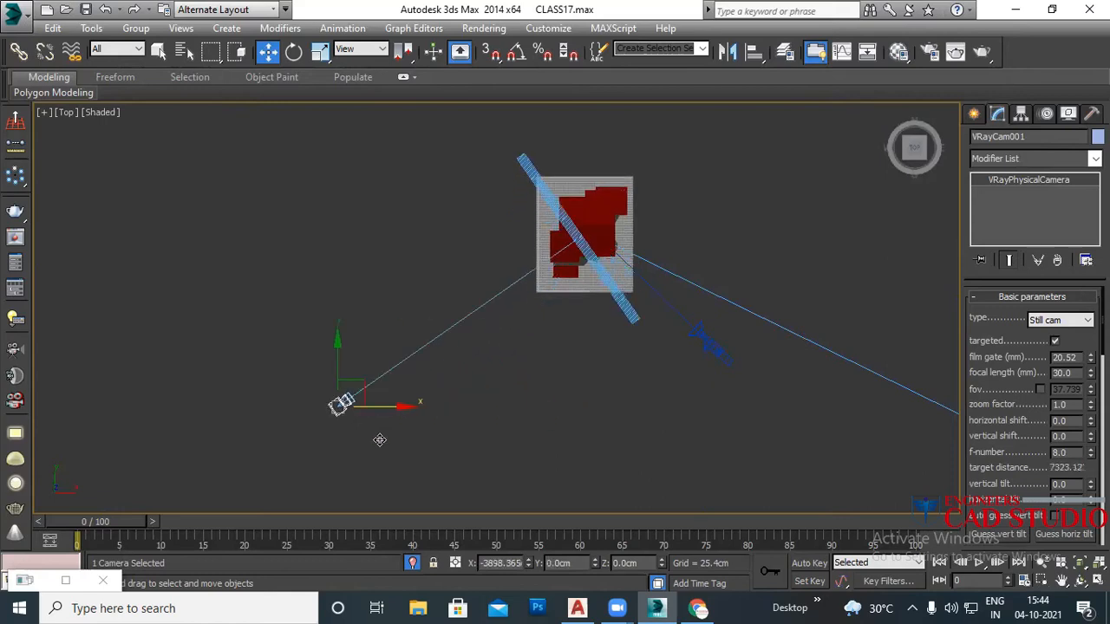
pyautogui.click(577, 240)
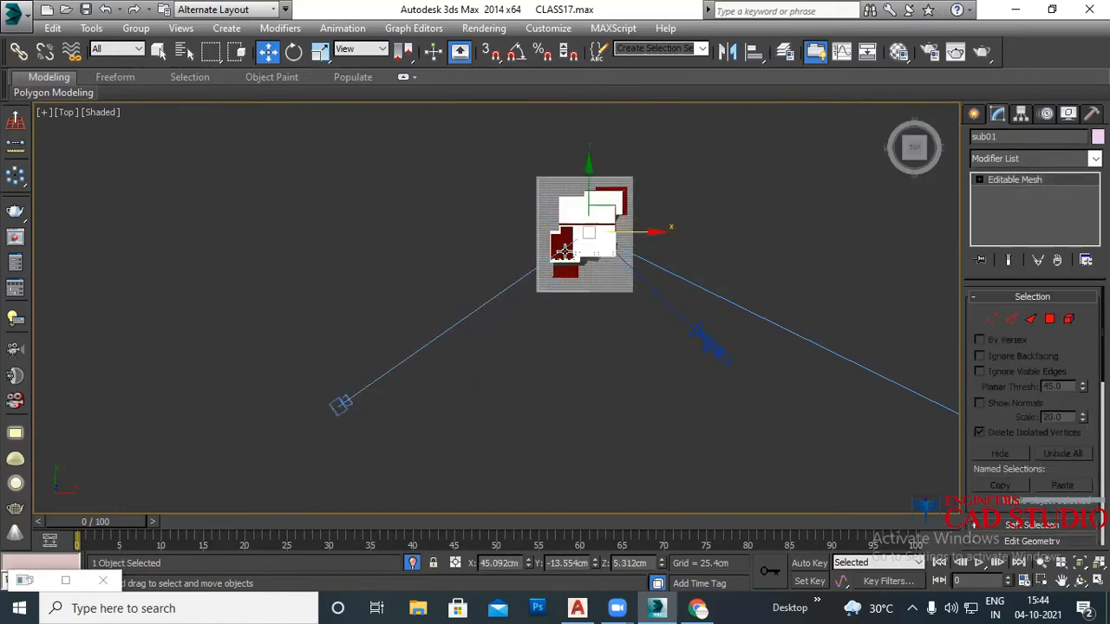
pyautogui.moveTo(372, 429); pyautogui.dragTo(302, 364)
pyautogui.press('Delete')
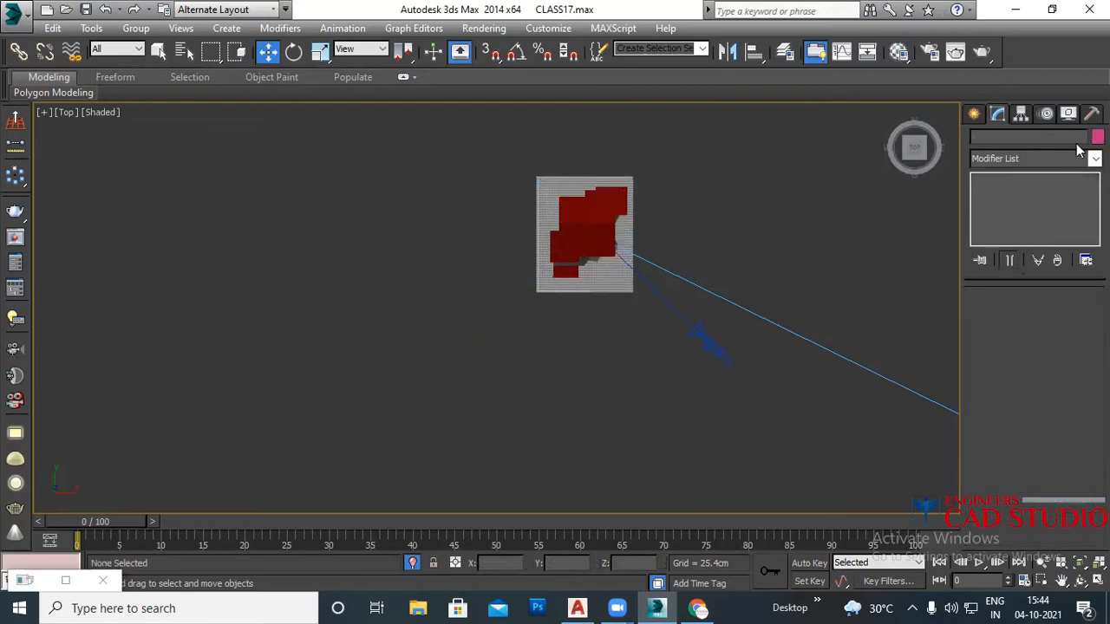
# Step: Create a new targeted VRayPhysicalCam in the Top view
pyautogui.click(974, 114)
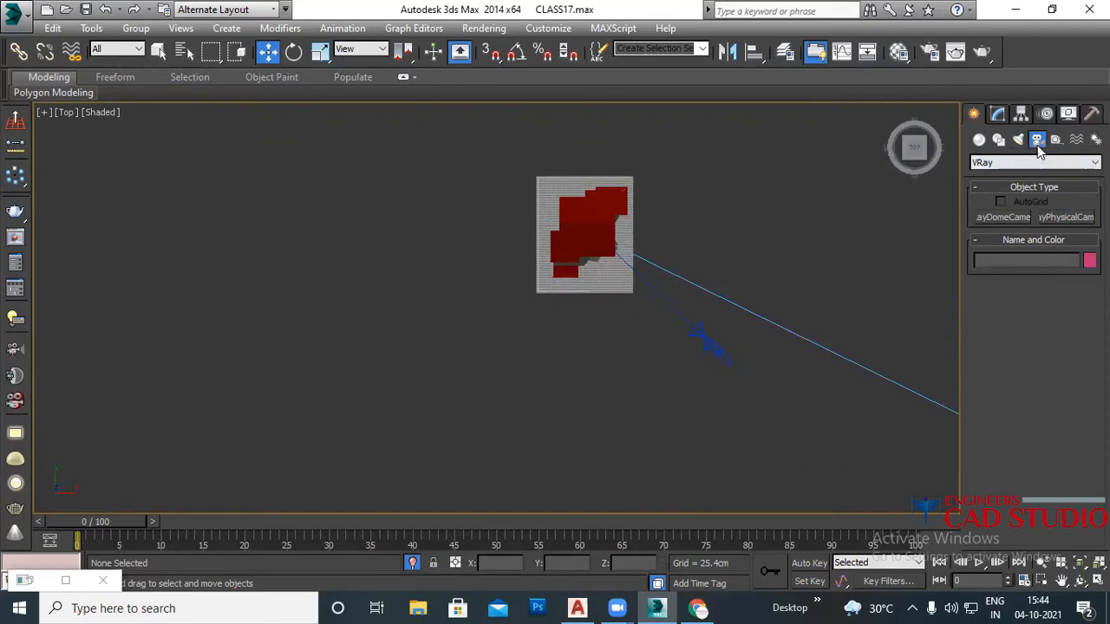
pyautogui.click(1035, 164)
pyautogui.click(1032, 182)
pyautogui.click(1066, 218)
pyautogui.moveTo(491, 437); pyautogui.dragTo(400, 317)
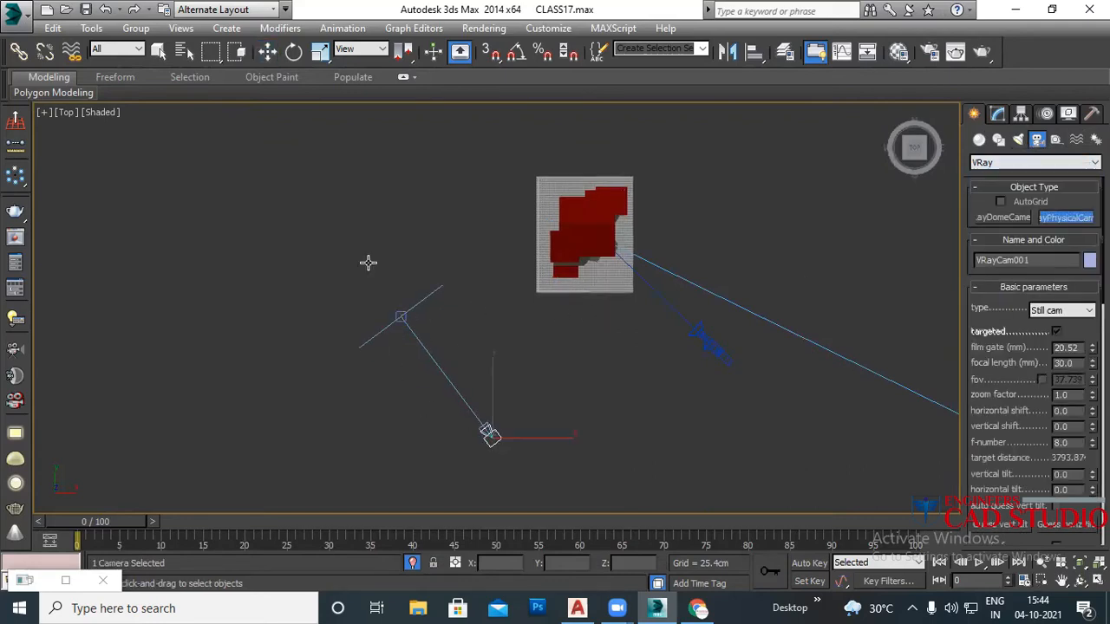
# Step: Restrict the selection filter to Cameras and reposition the new camera's target
pyautogui.click(129, 52)
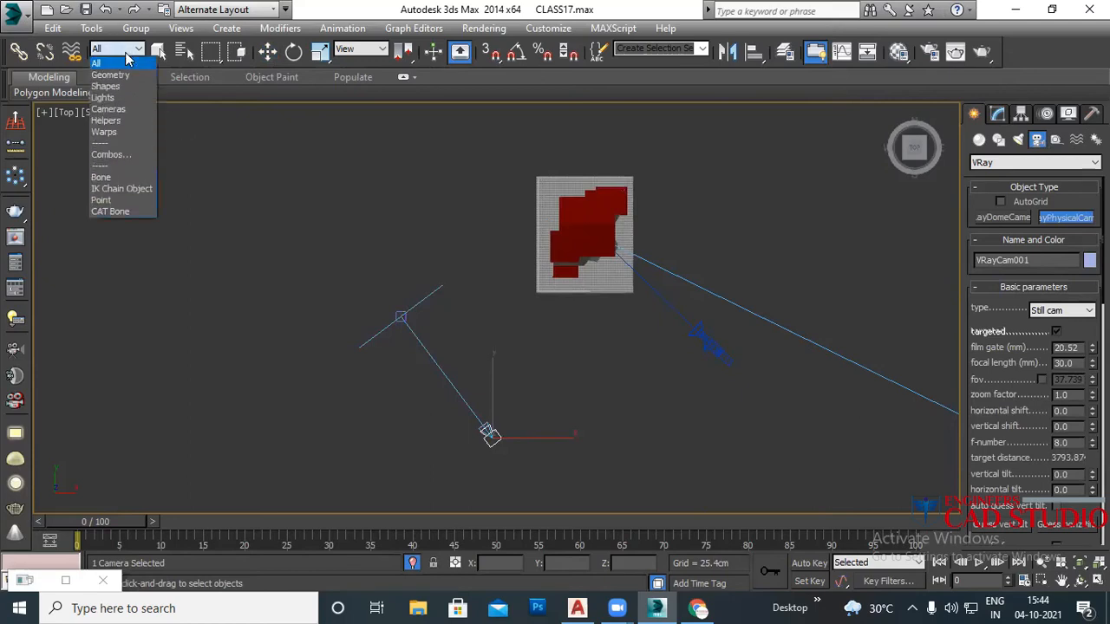
pyautogui.click(134, 111)
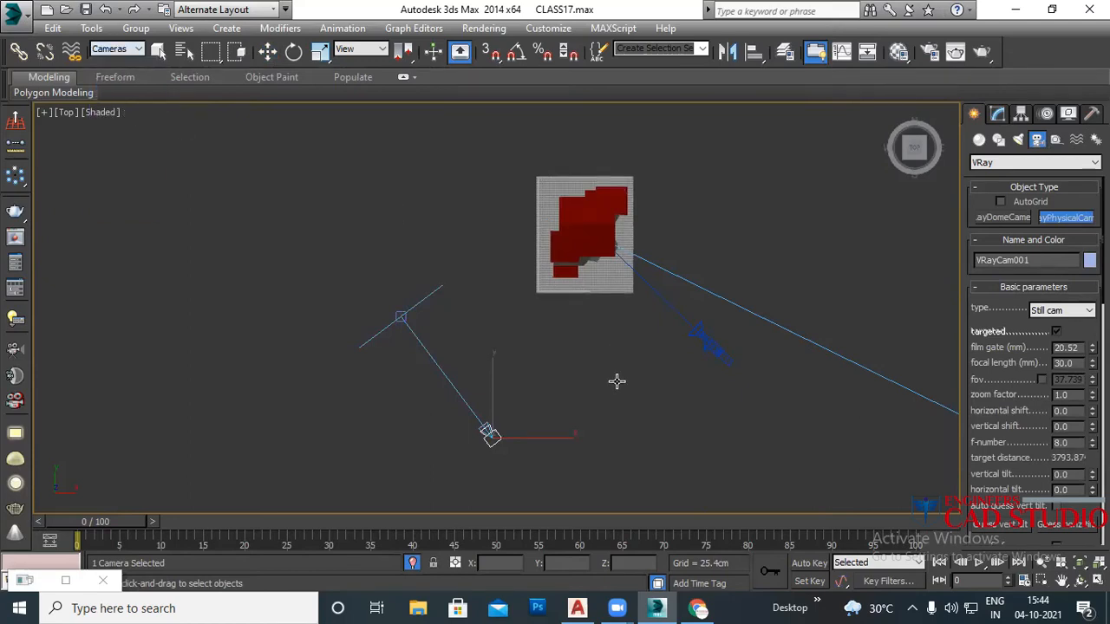
pyautogui.moveTo(525, 434); pyautogui.dragTo(376, 363, button='middle')
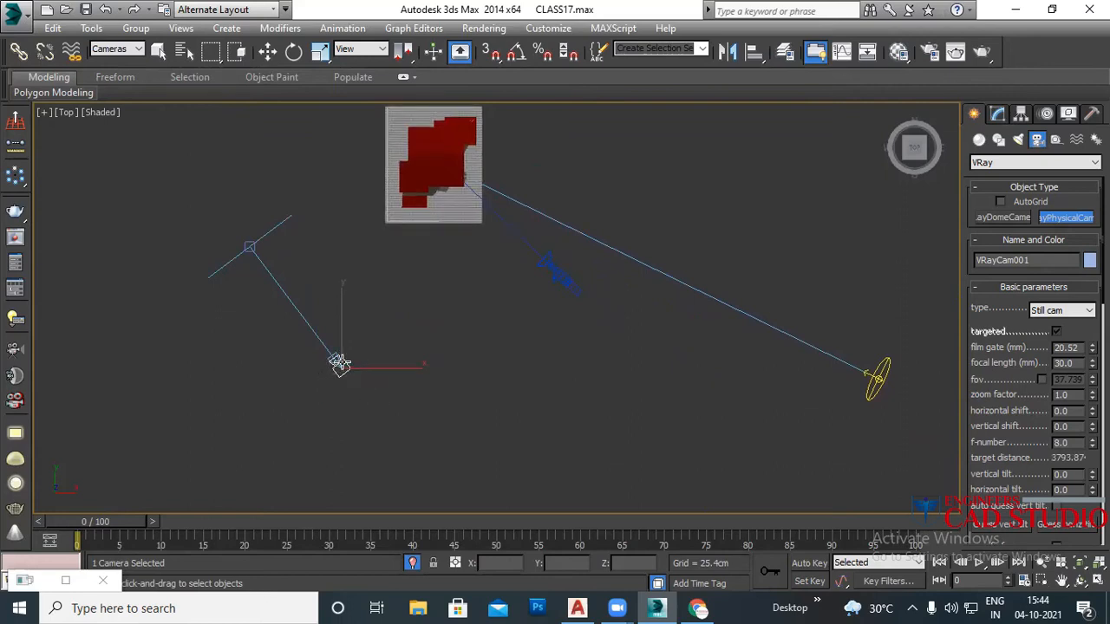
pyautogui.moveTo(298, 335); pyautogui.dragTo(347, 341, button='middle')
pyautogui.press('w')
pyautogui.click(273, 261)
pyautogui.moveTo(299, 241); pyautogui.dragTo(257, 315)
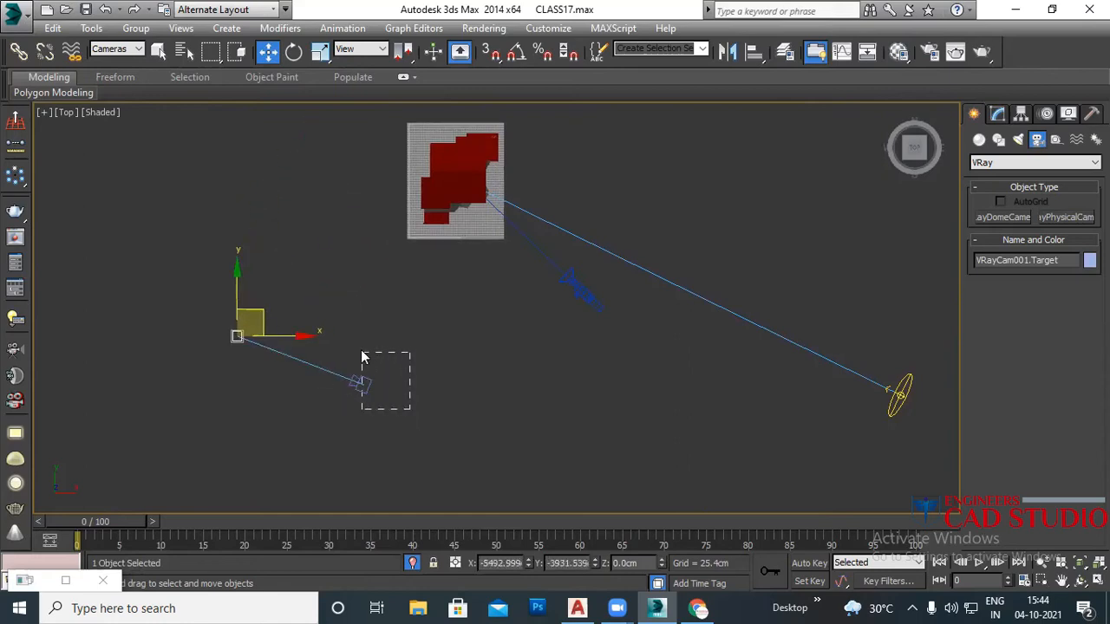
# Step: Select VRayCam001 and start the Align tool
pyautogui.moveTo(362, 357); pyautogui.dragTo(362, 357)
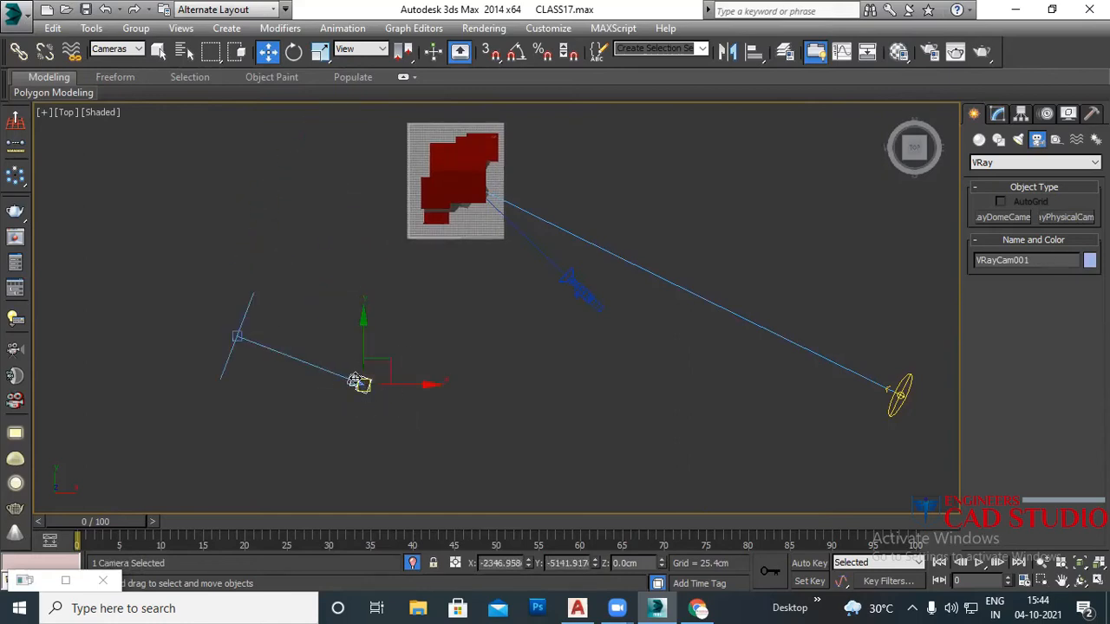
pyautogui.click(758, 54)
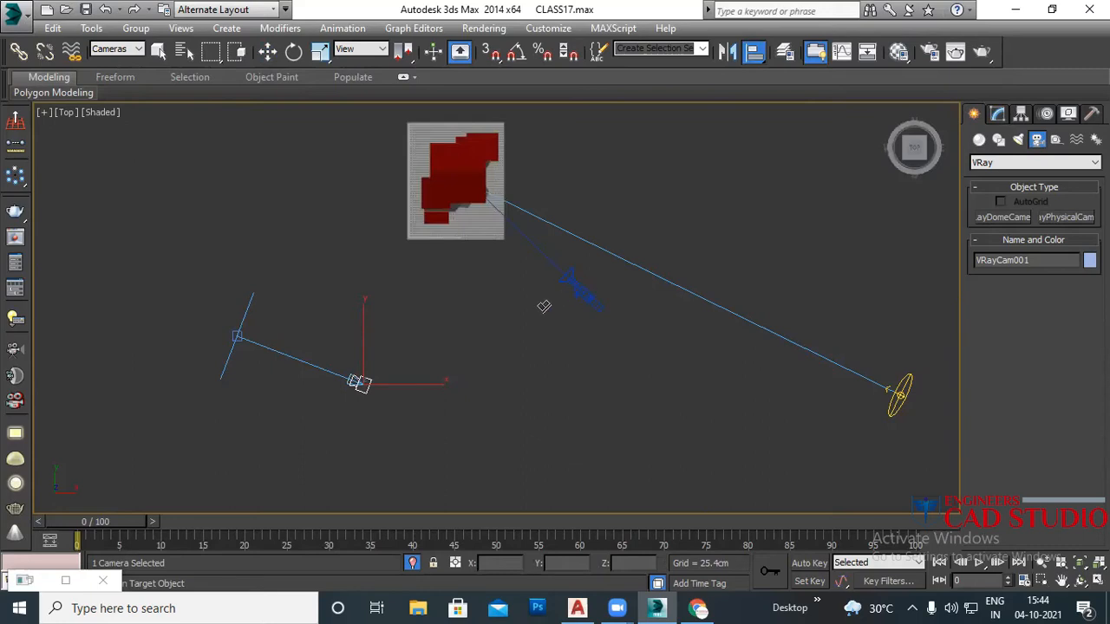
pyautogui.scroll(2, 572, 306)
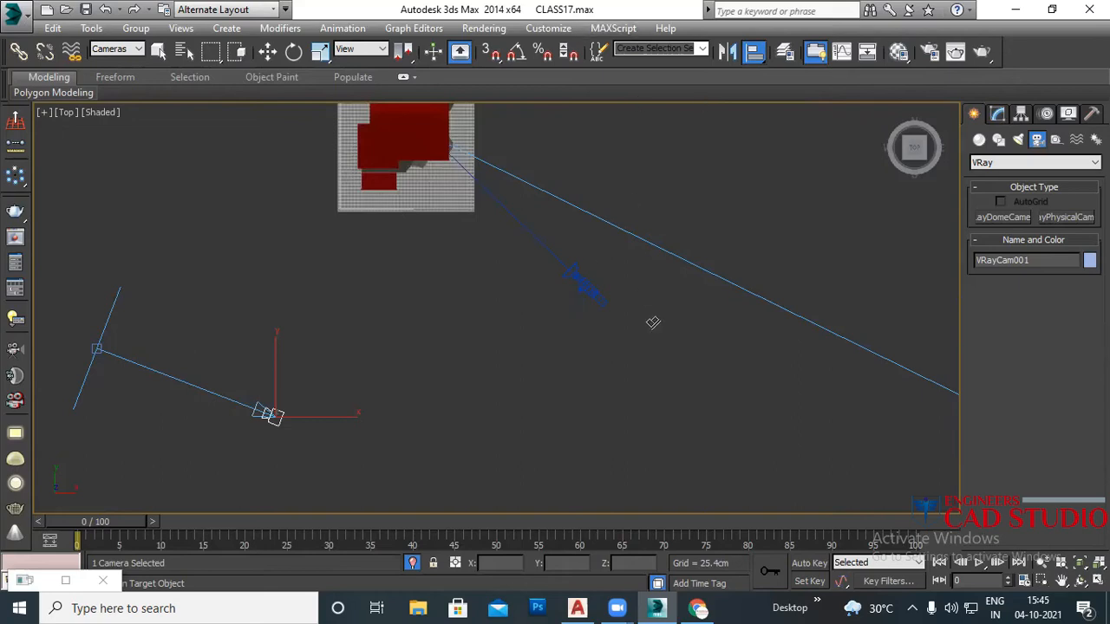
# Step: Align VRayCam001's position to Camera001 pivot-to-pivot on X, Y and Z
pyautogui.click(590, 289)
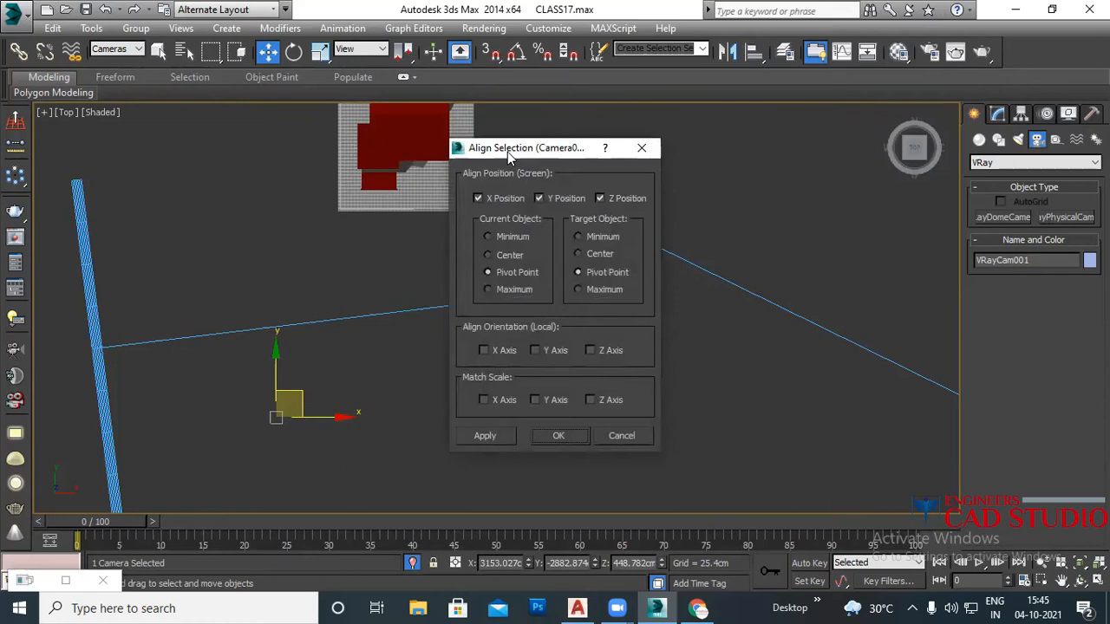
pyautogui.moveTo(509, 154); pyautogui.dragTo(579, 154)
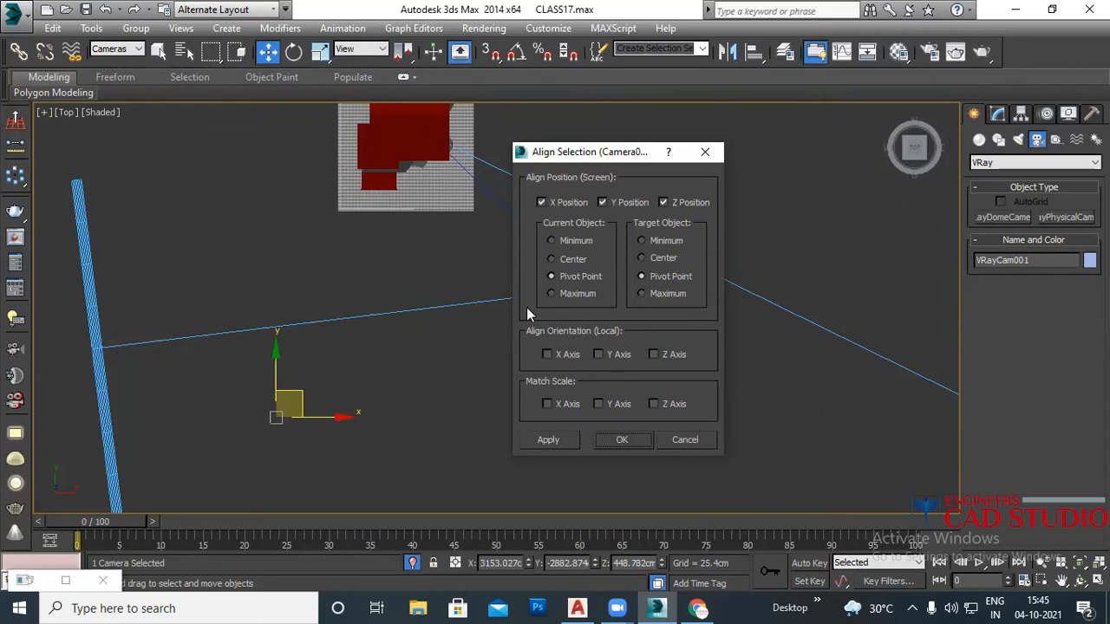
pyautogui.click(551, 440)
pyautogui.click(638, 435)
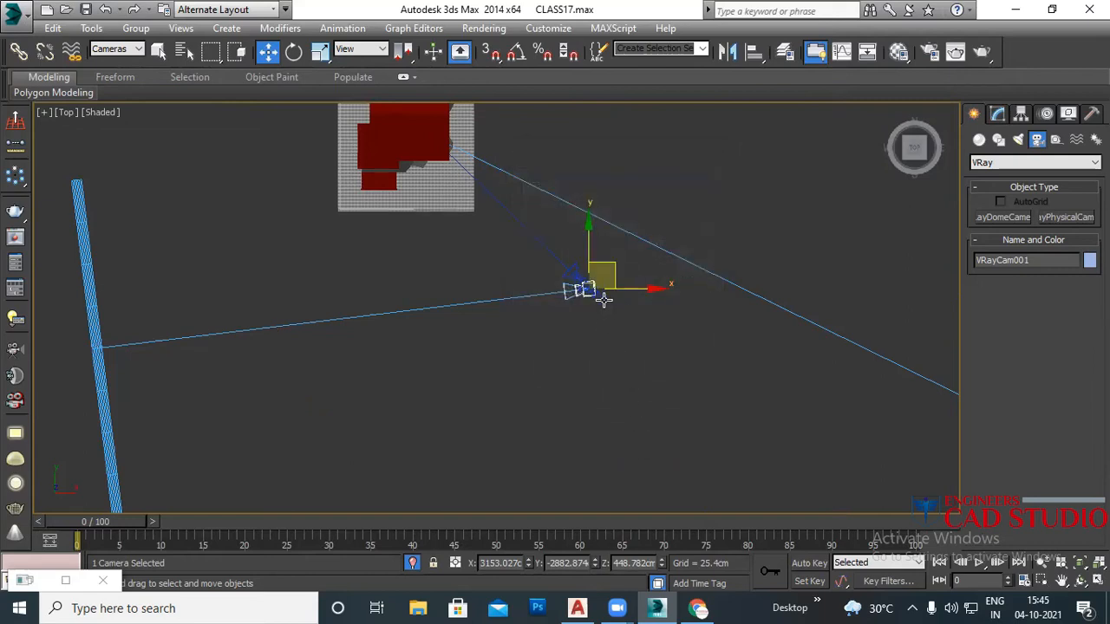
# Step: Select VRayCam001's target and set the Top view to wireframe
pyautogui.click(99, 347)
pyautogui.moveTo(420, 238); pyautogui.dragTo(425, 321, button='middle')
pyautogui.press('F3')
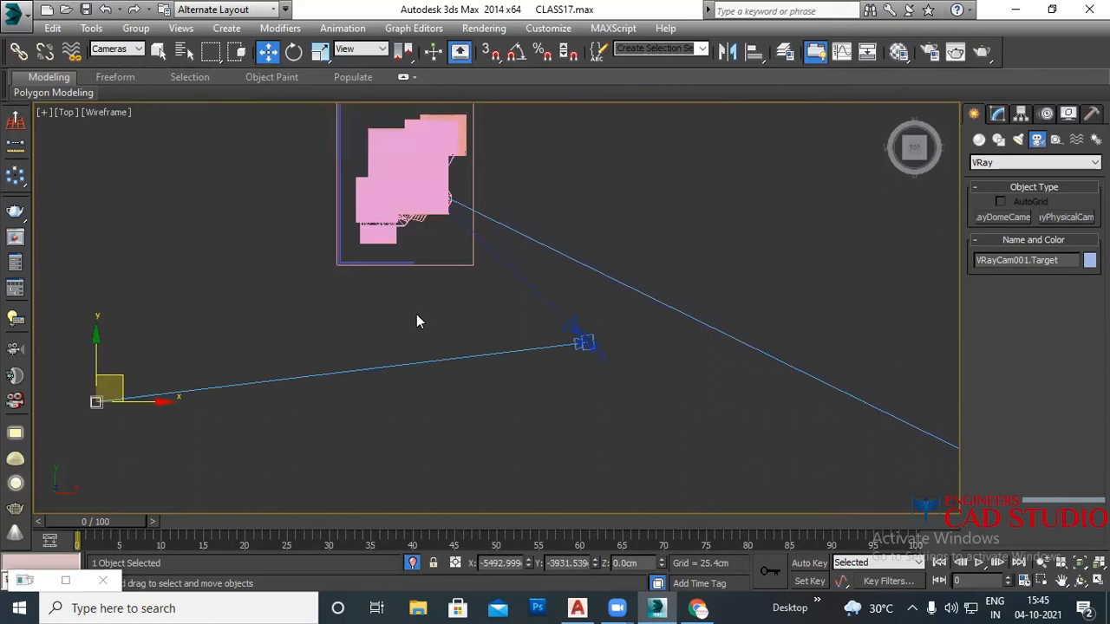
pyautogui.press('F3')
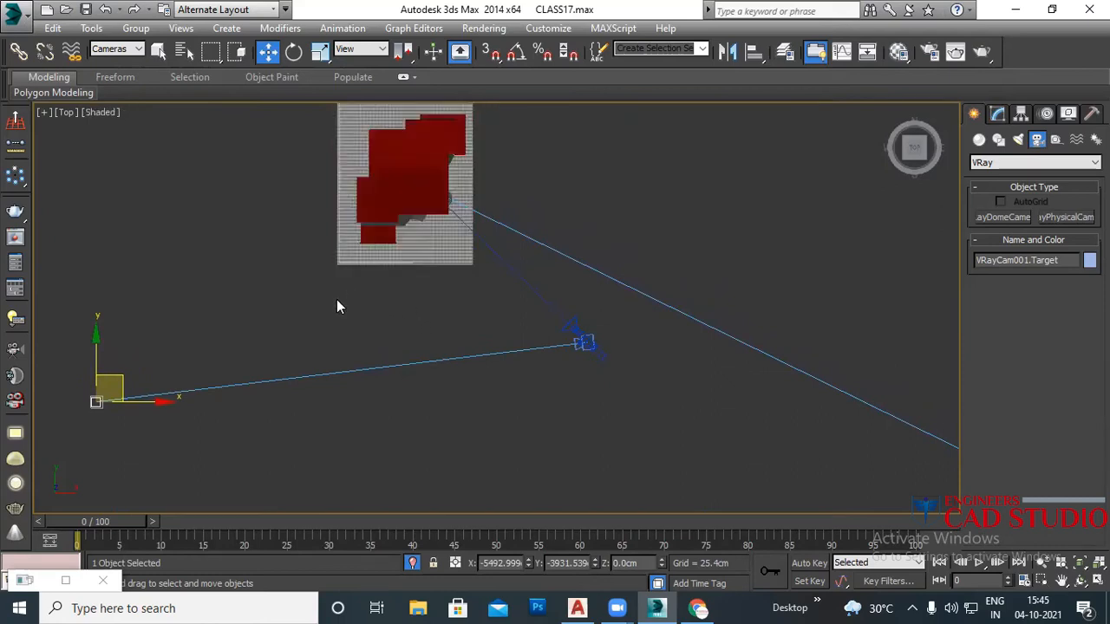
pyautogui.press('F3')
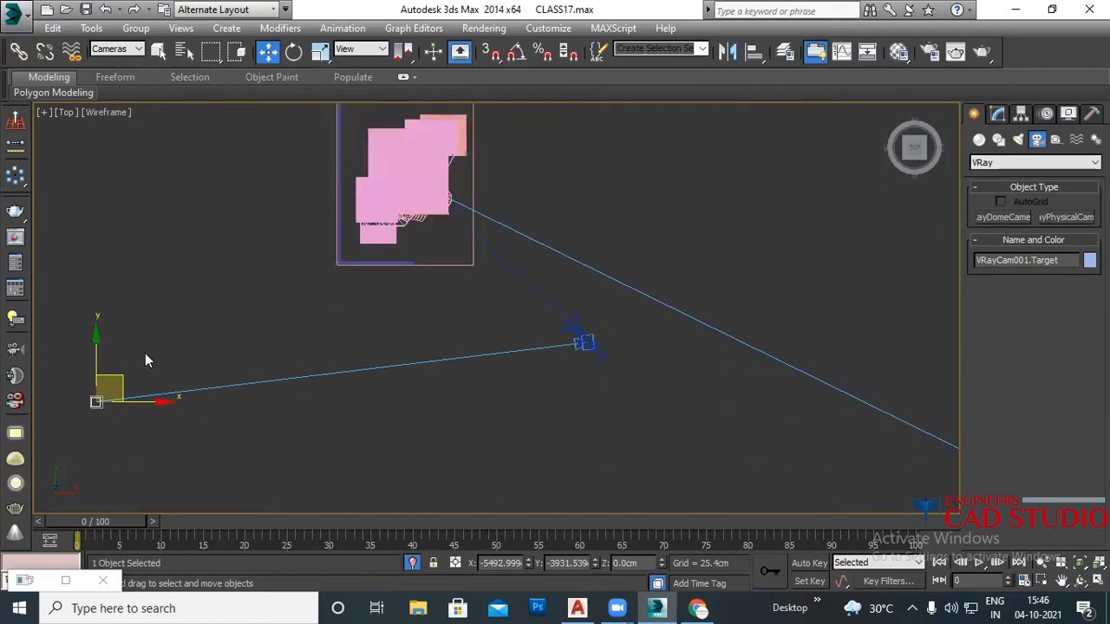
# Step: Align VRayCam001's target to Camera001's target on X, Y and Z position
pyautogui.click(754, 52)
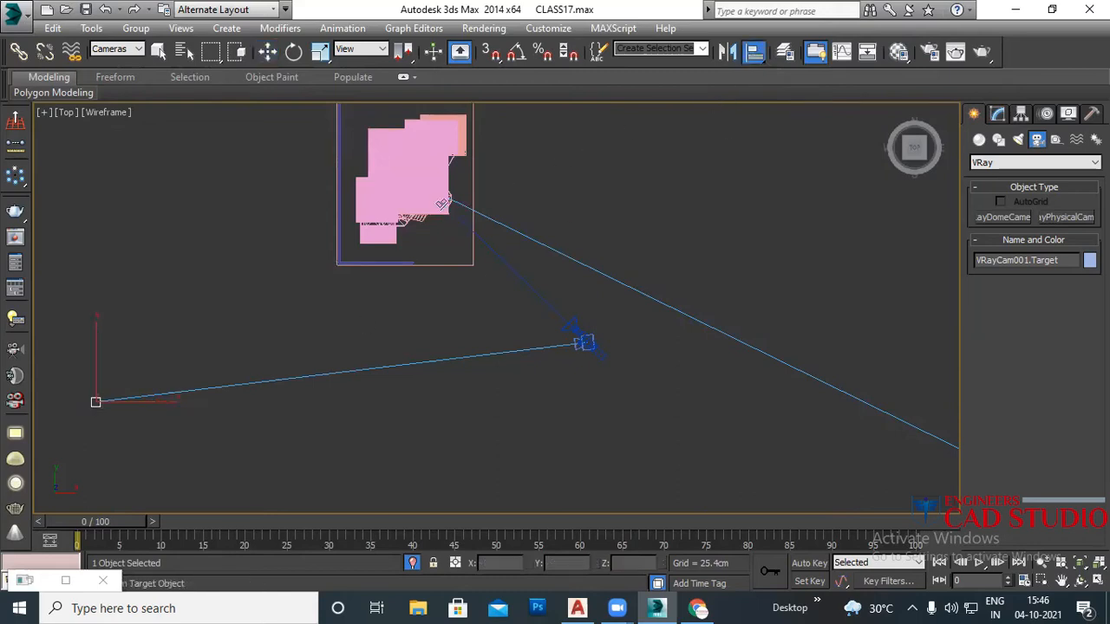
pyautogui.click(445, 197)
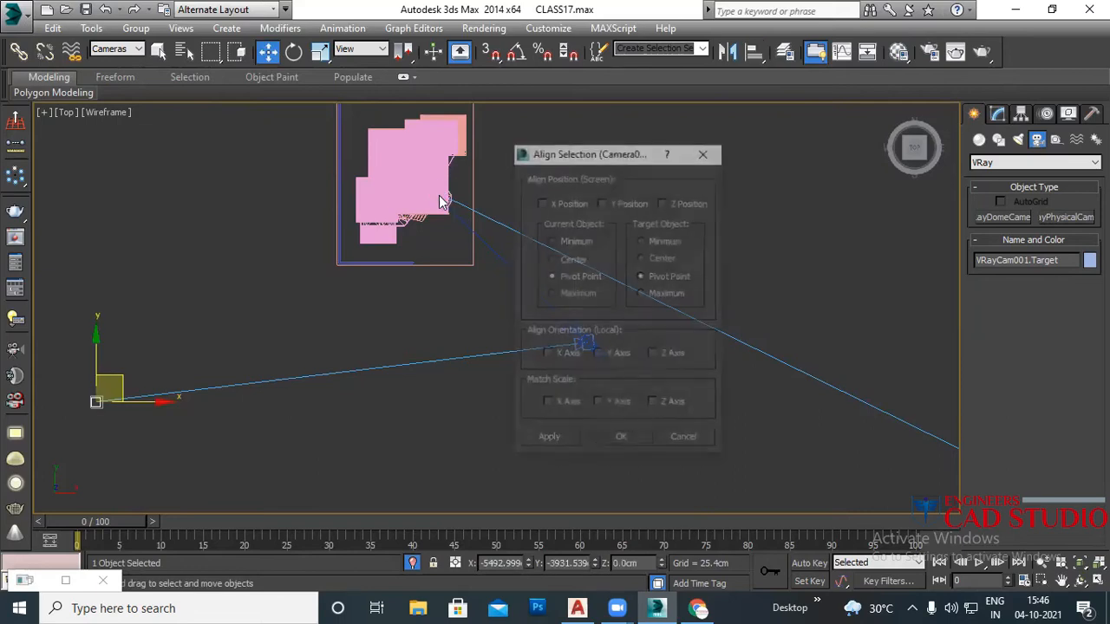
pyautogui.moveTo(620, 156); pyautogui.dragTo(794, 111)
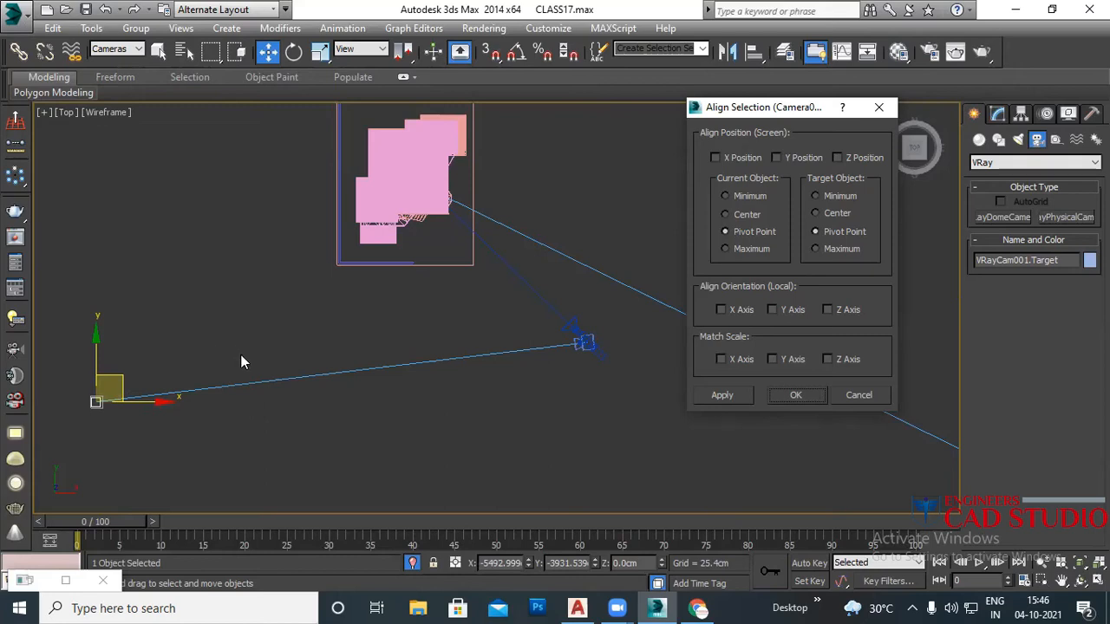
pyautogui.click(716, 158)
pyautogui.click(776, 158)
pyautogui.click(842, 158)
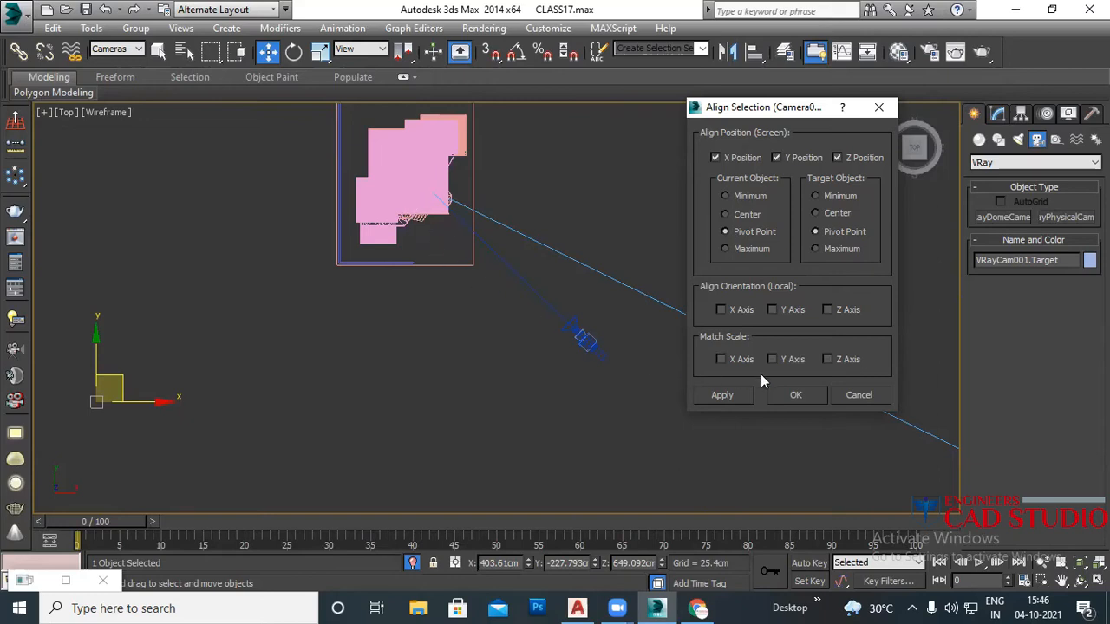
pyautogui.click(735, 398)
pyautogui.click(777, 392)
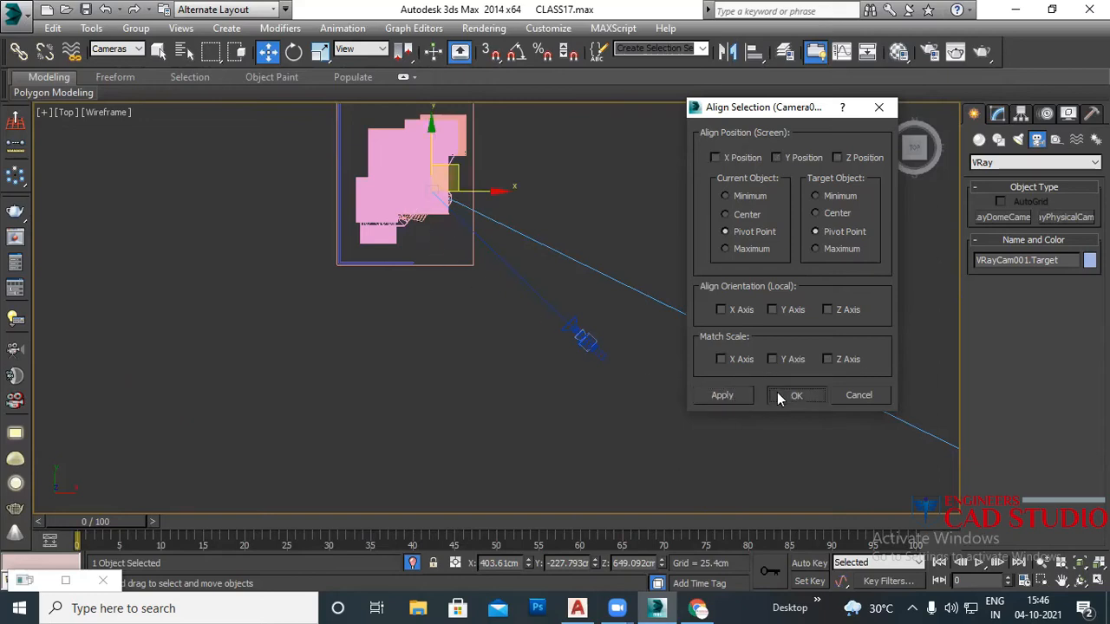
# Step: Select Camera001 to check it, then clear the selection
pyautogui.scroll(4, 592, 338)
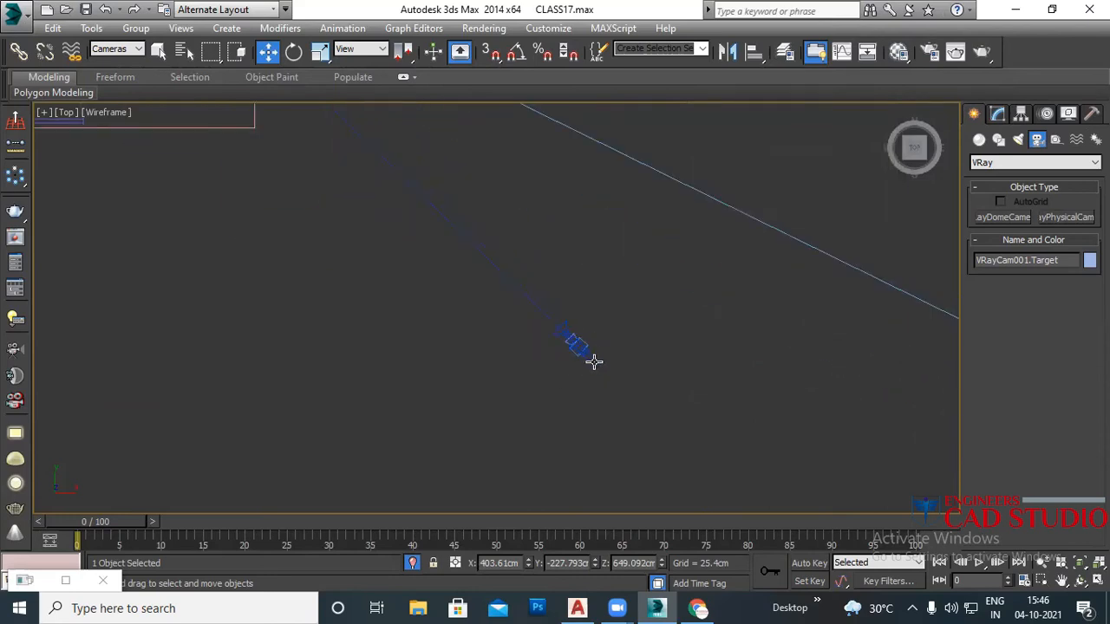
pyautogui.click(591, 362)
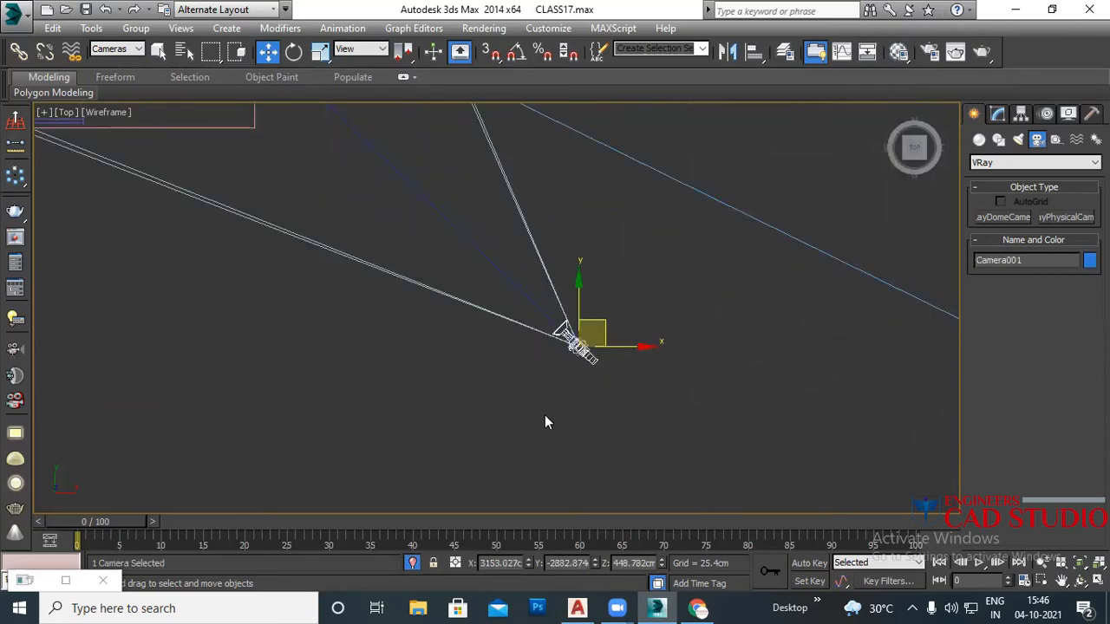
pyautogui.click(550, 372)
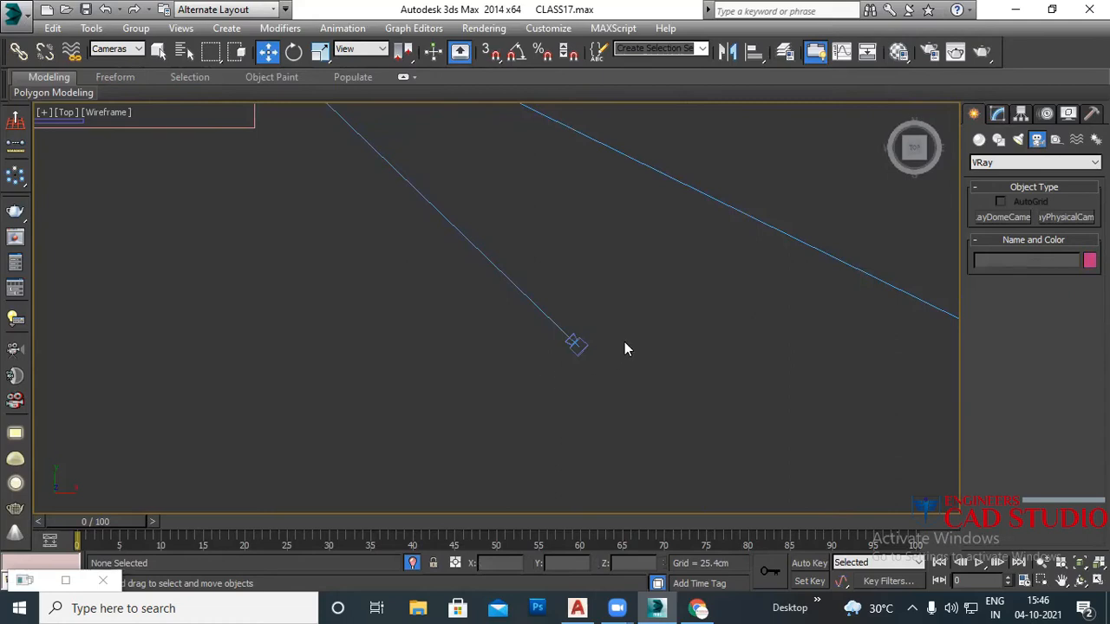
pyautogui.scroll(-4, 572, 302)
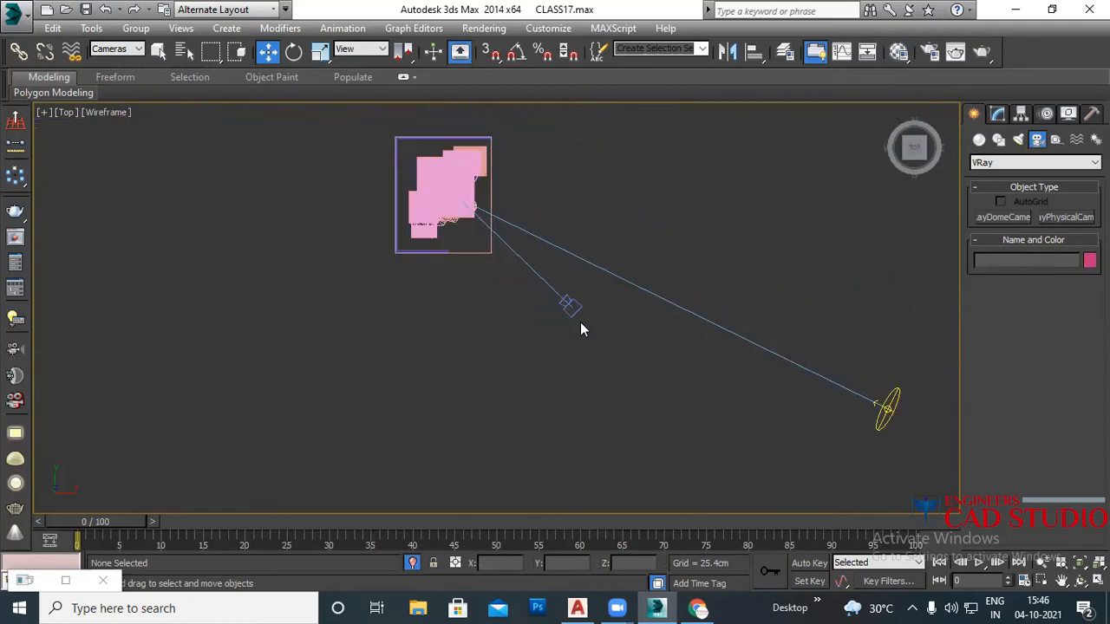
# Step: View through VRayCam001 shaded with the safe frame on, and show the modifier stack
pyautogui.press('c')
pyautogui.press('F3')
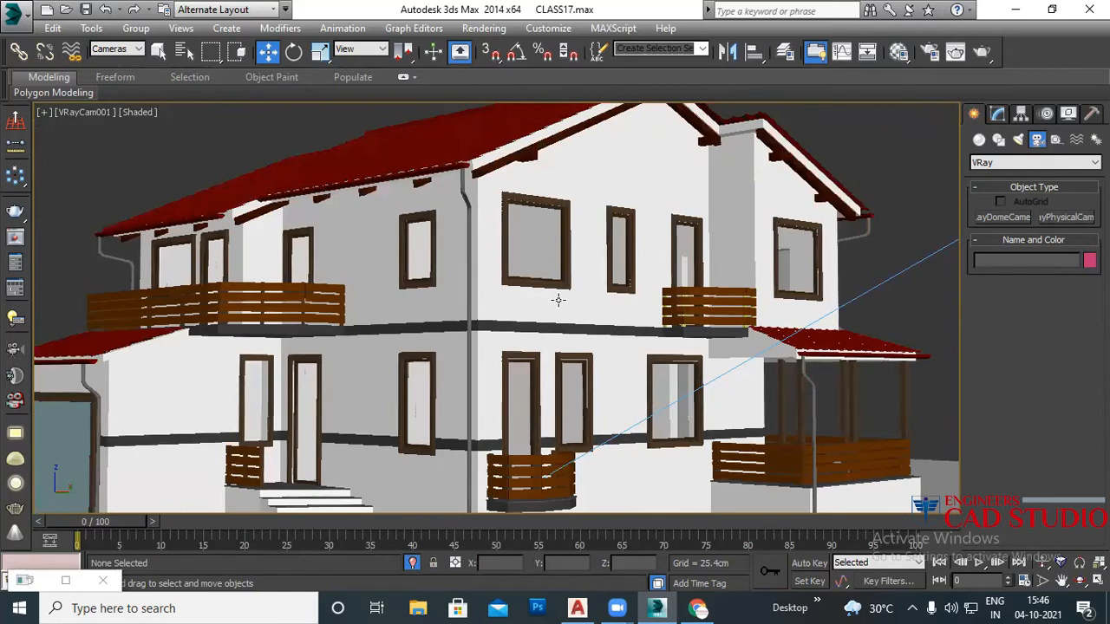
pyautogui.hotkey('shift', 'f')
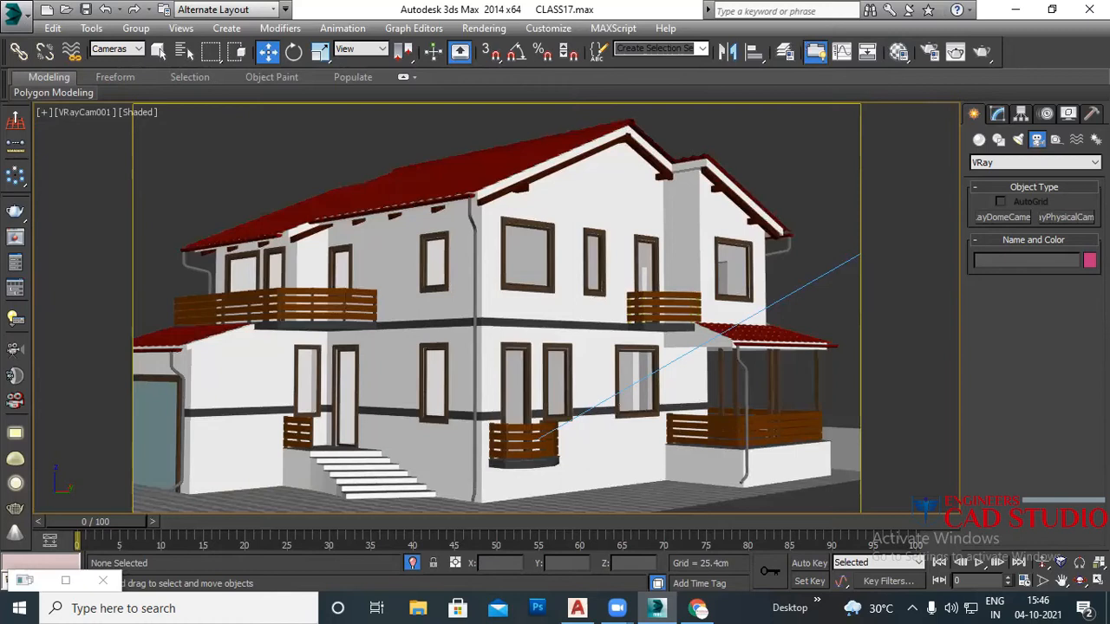
pyautogui.click(998, 114)
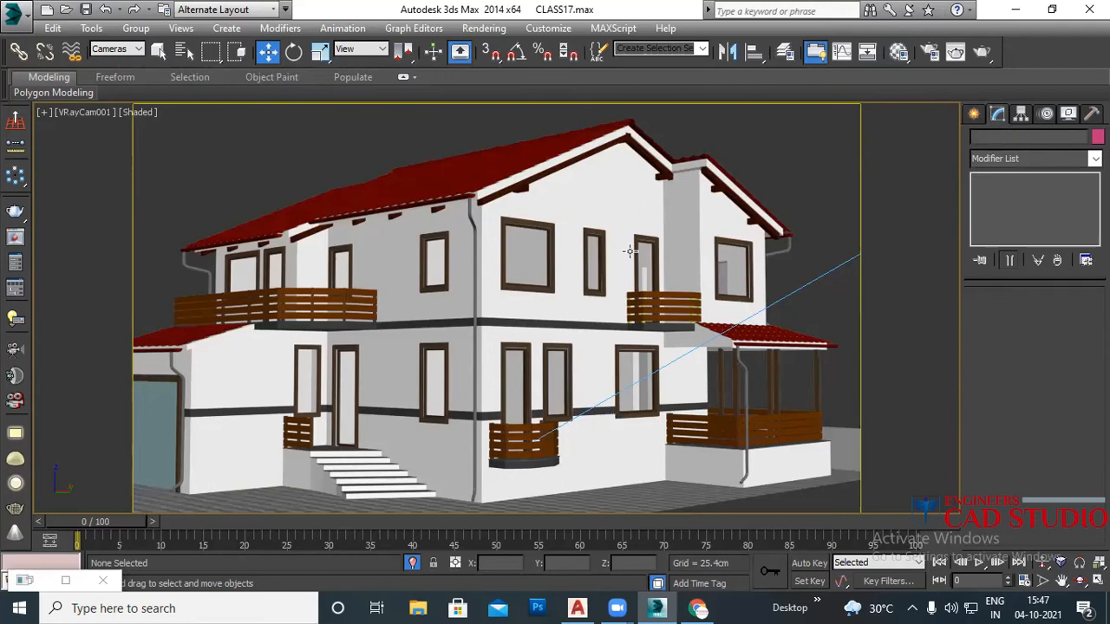
# Step: Lower VRayCam001's target slightly to re-aim the camera view of the house
pyautogui.click(91, 113)
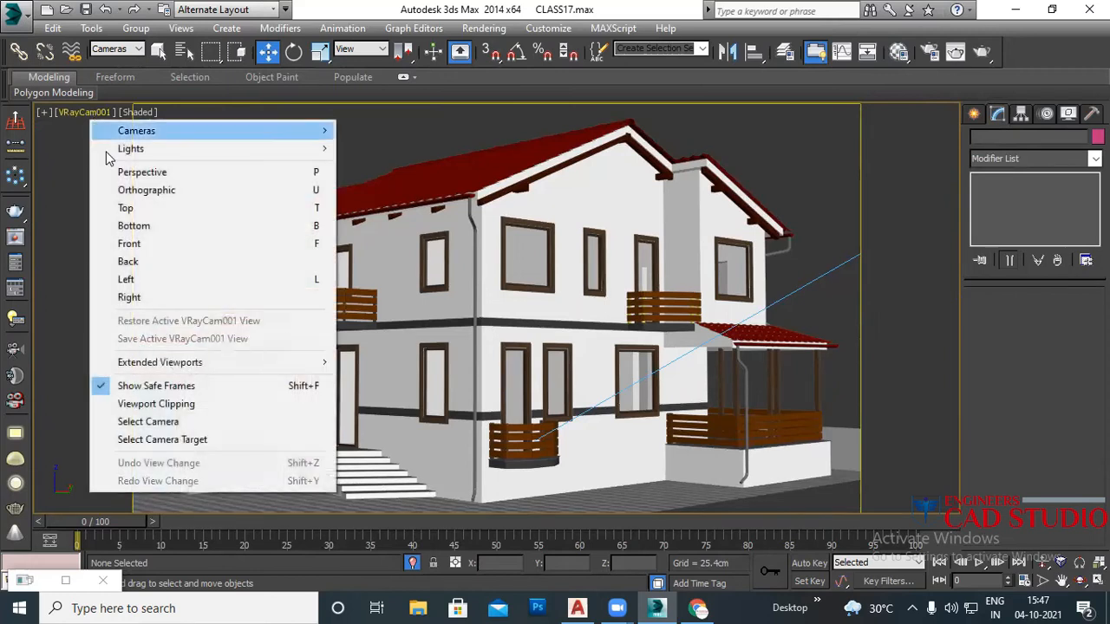
pyautogui.click(179, 422)
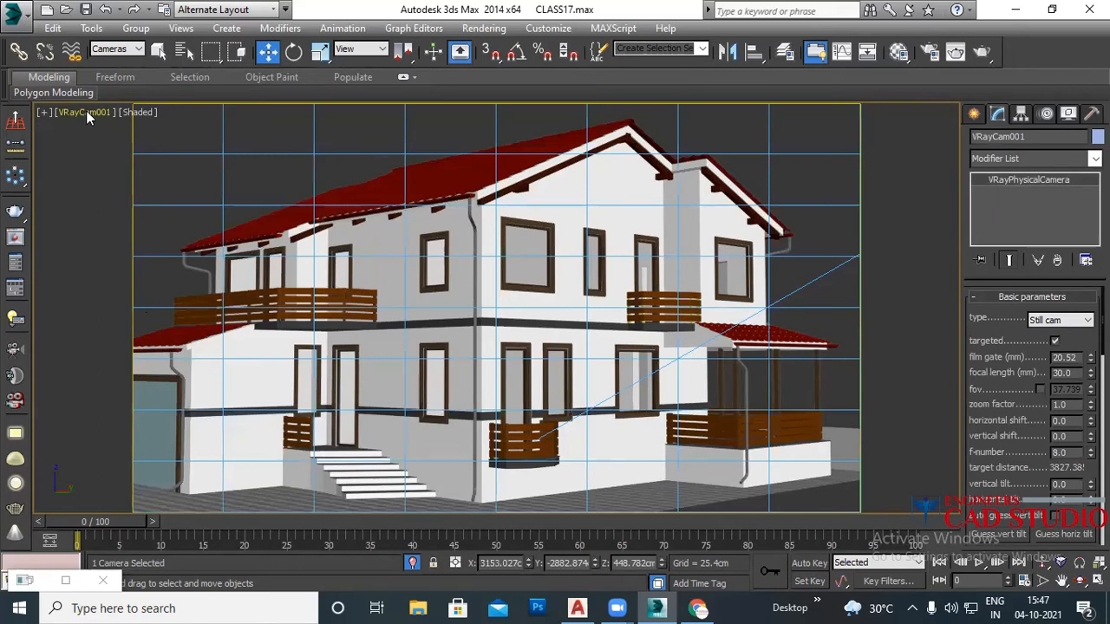
pyautogui.click(87, 113)
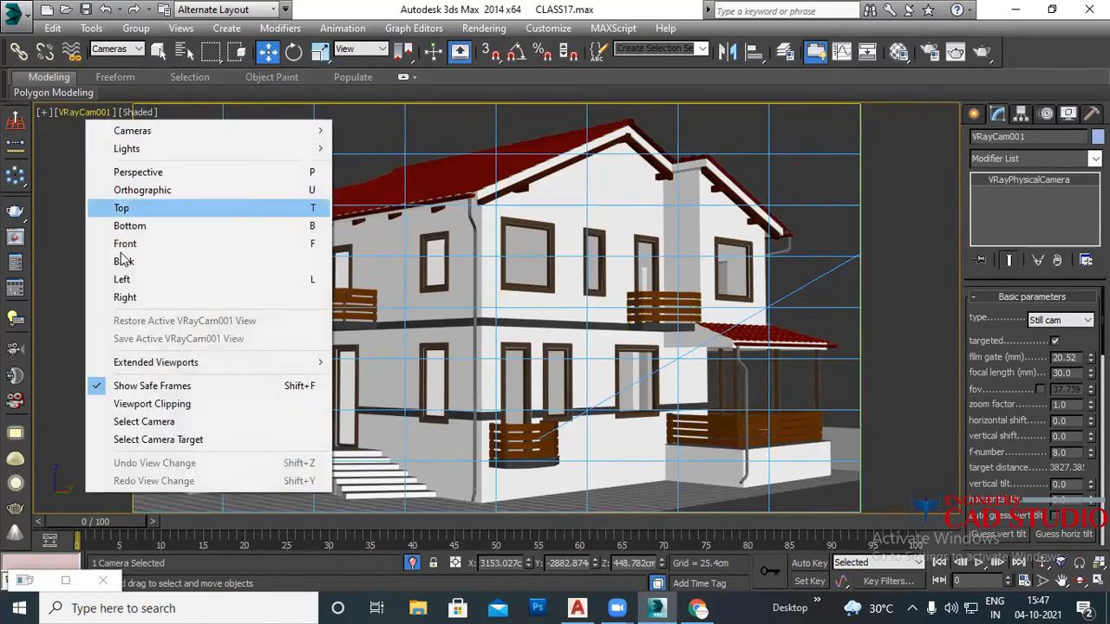
pyautogui.click(160, 442)
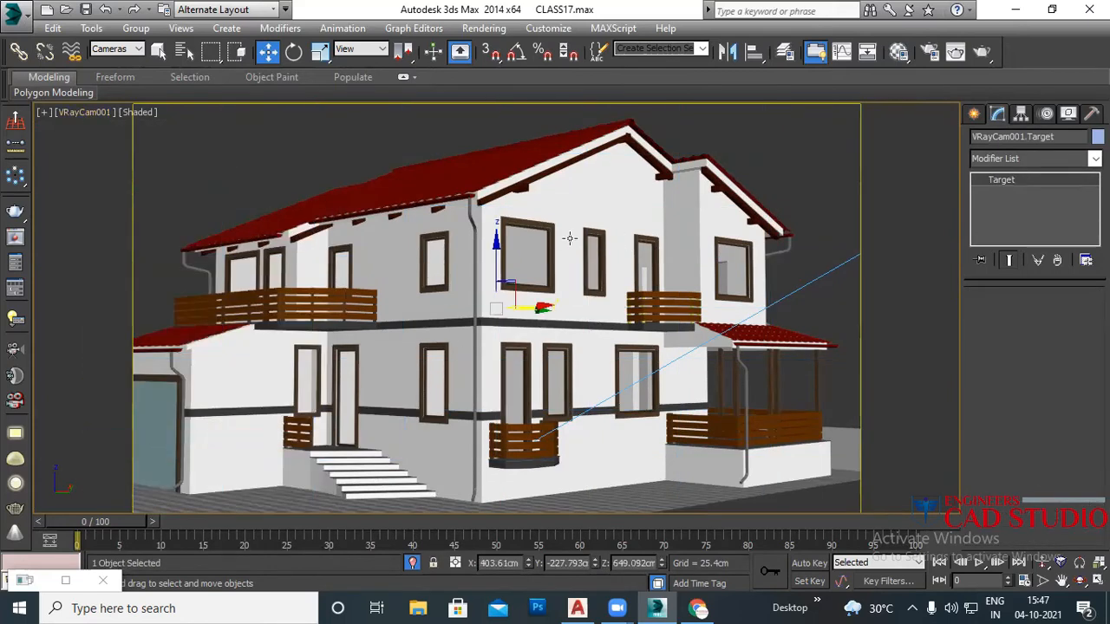
pyautogui.moveTo(496, 246); pyautogui.dragTo(491, 252)
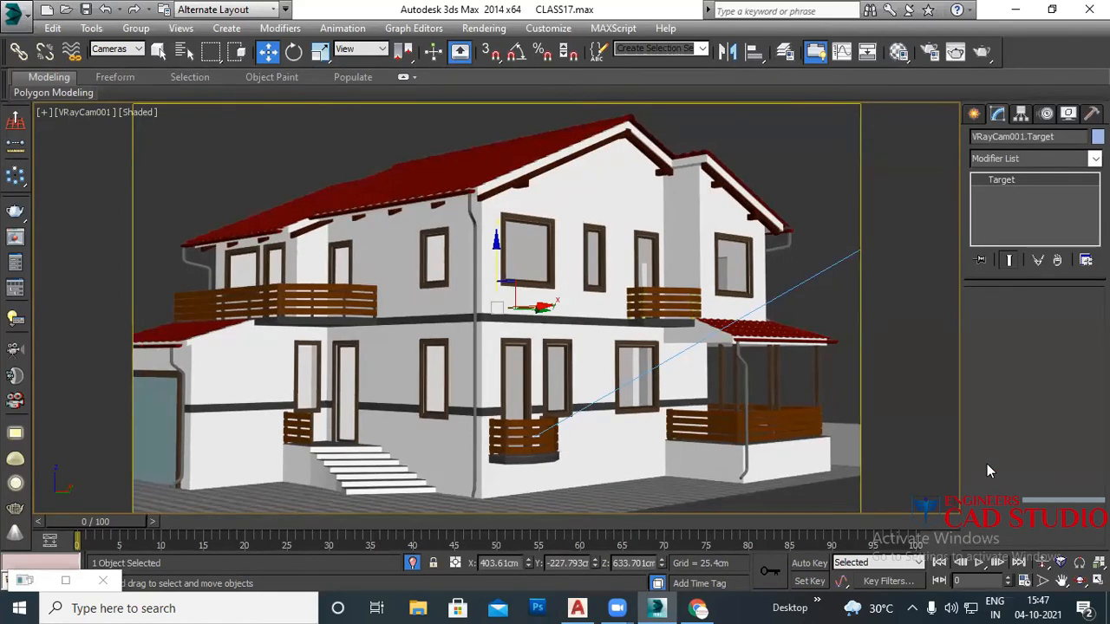
pyautogui.click(909, 299)
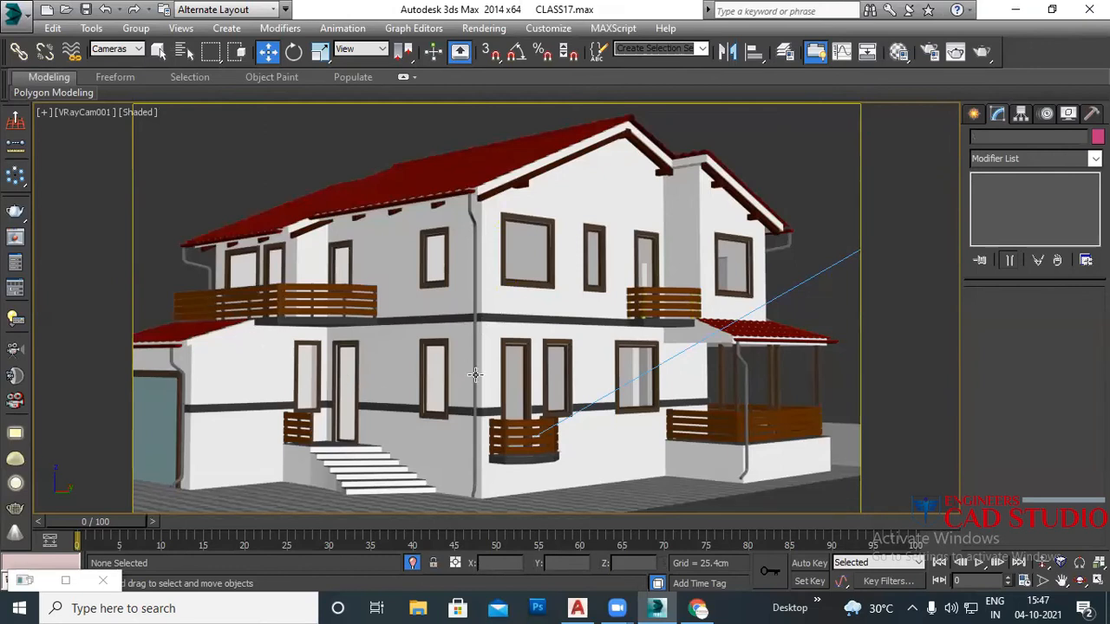
# Step: Reselect VRayCam001 from a perspective view and look through it again
pyautogui.press('p')
pyautogui.scroll(-5, 464, 373)
pyautogui.scroll(-3, 596, 372)
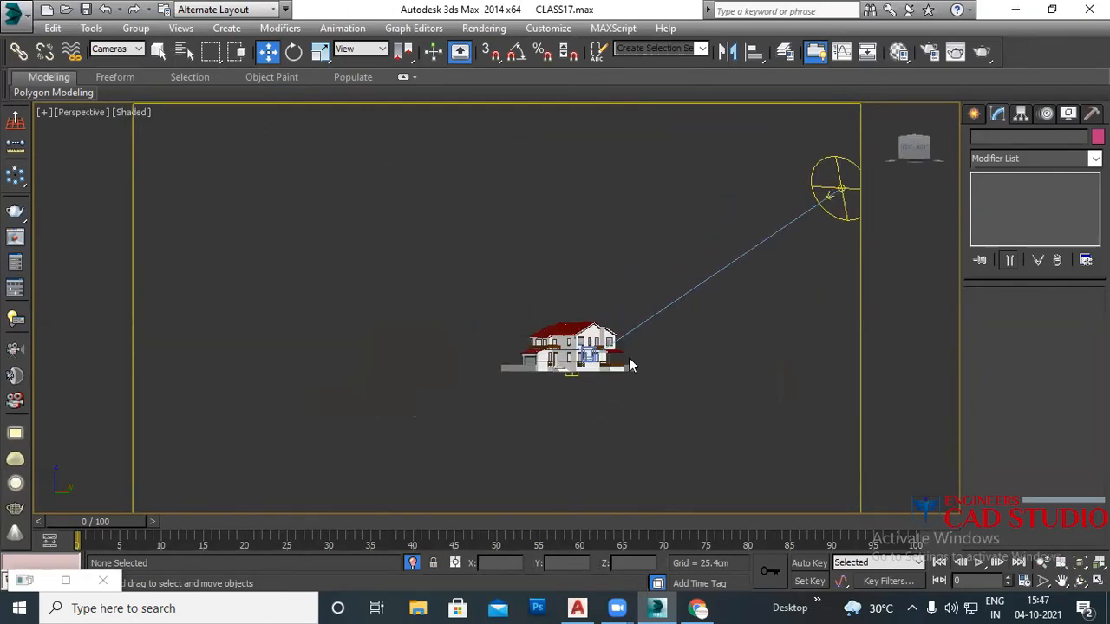
pyautogui.click(593, 355)
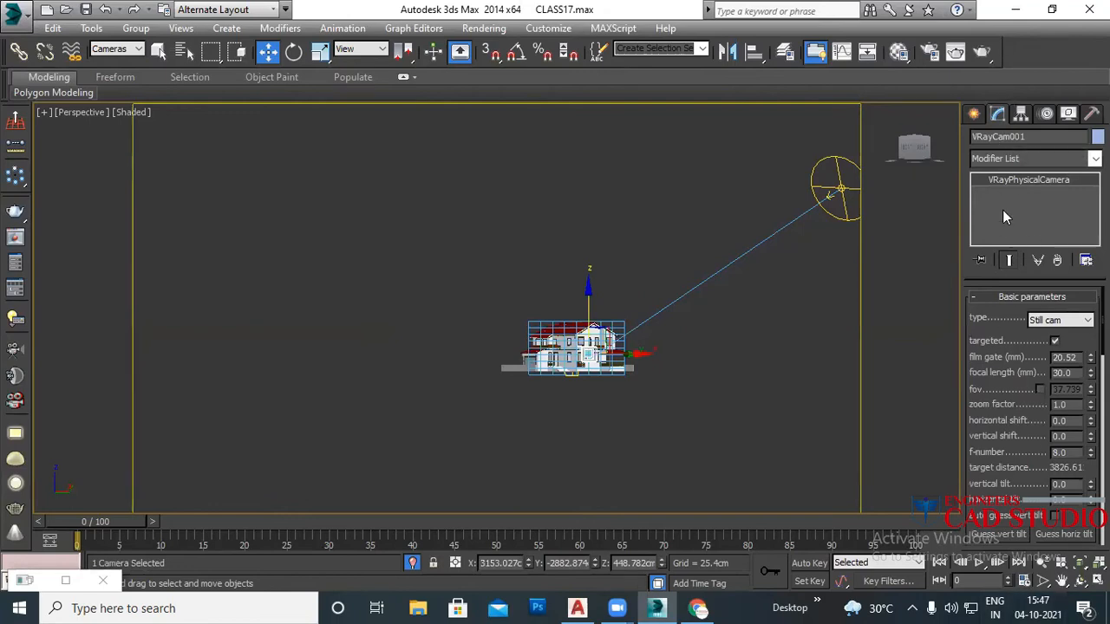
pyautogui.press('c')
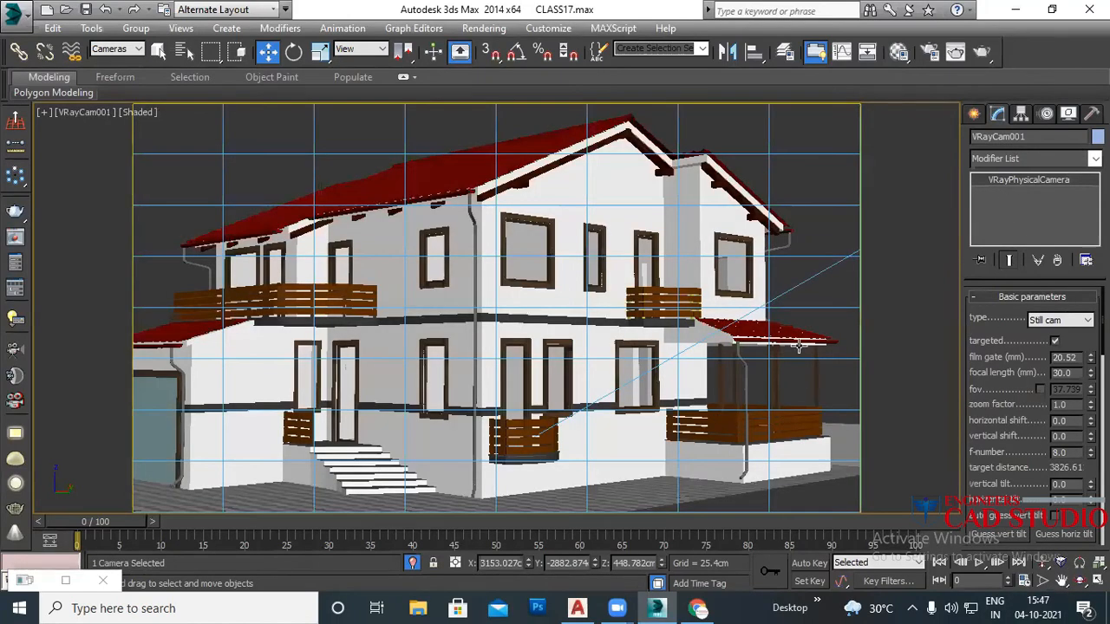
pyautogui.click(809, 178)
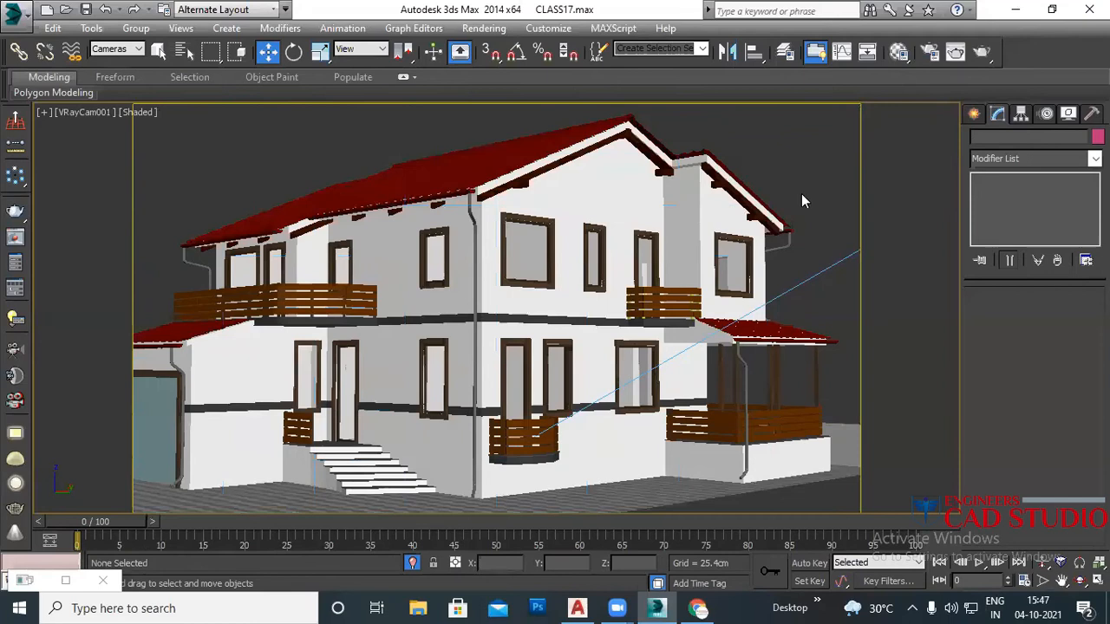
# Step: Select VRayCam001 via the viewport label menu to display its physical camera parameters
pyautogui.click(77, 111)
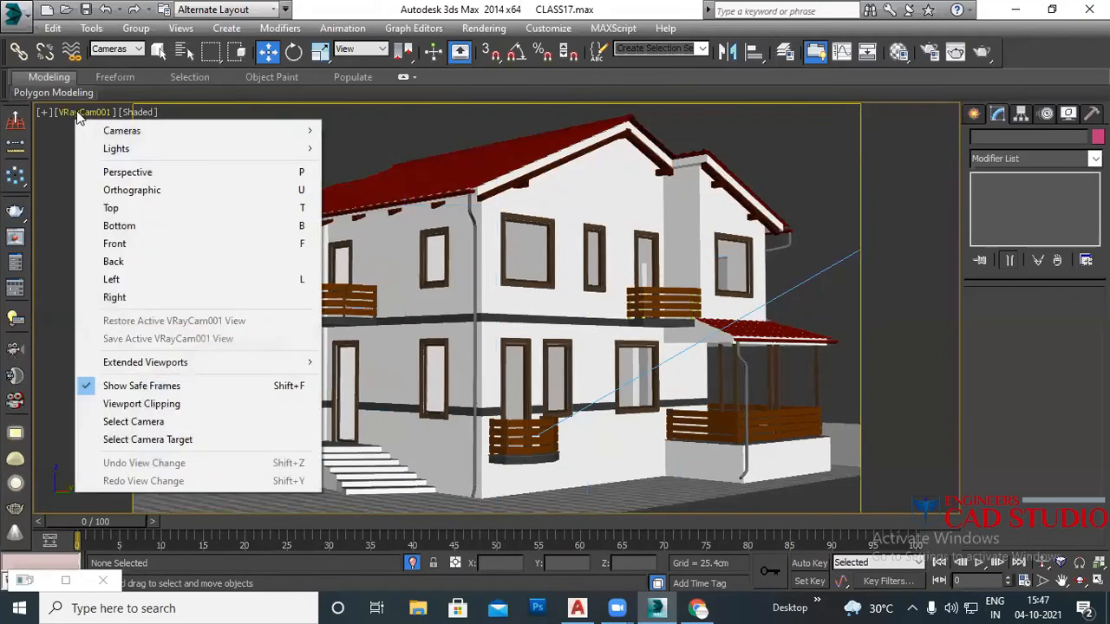
pyautogui.click(139, 422)
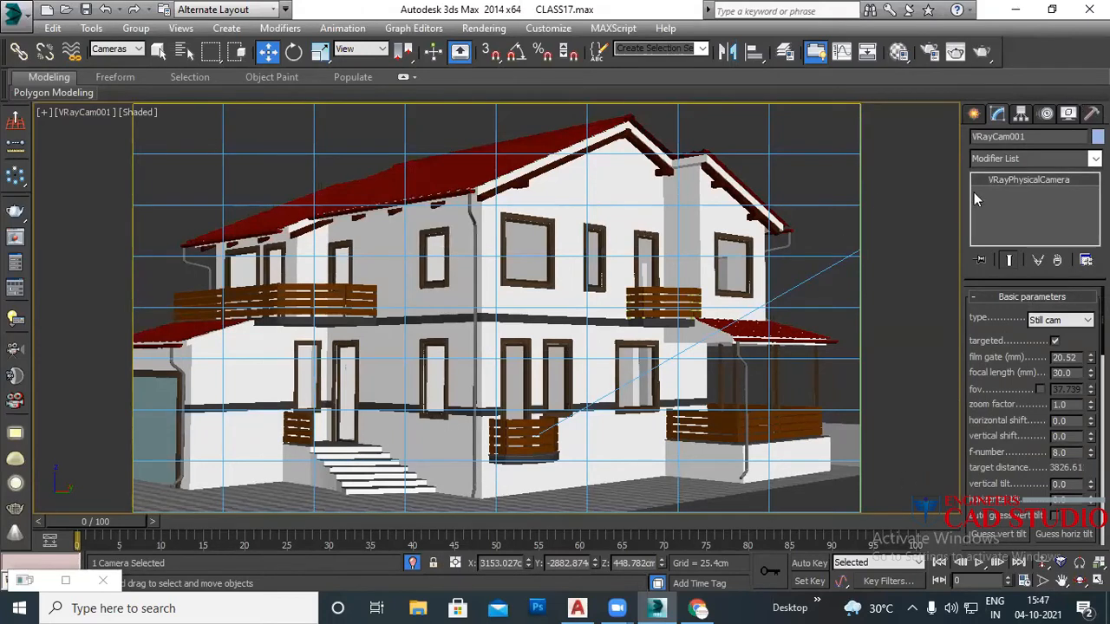
pyautogui.scroll(-2, 993, 395)
# Step: Change VRayCam001's white balance from D65 to Neutral
pyautogui.moveTo(970, 410); pyautogui.dragTo(1020, 310)
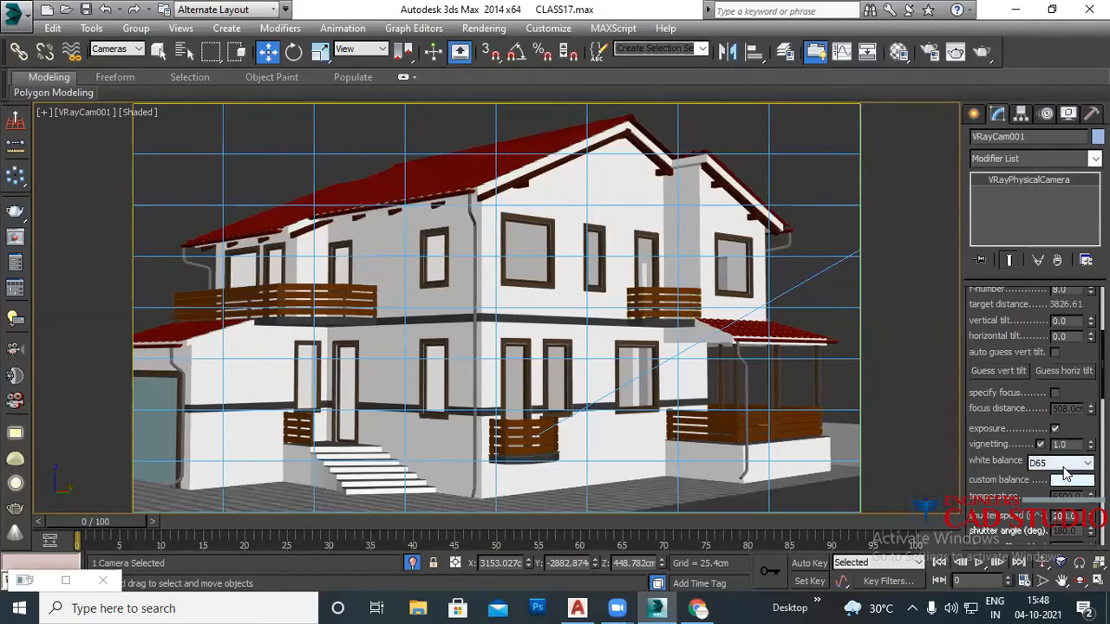
pyautogui.click(1065, 469)
pyautogui.click(1064, 492)
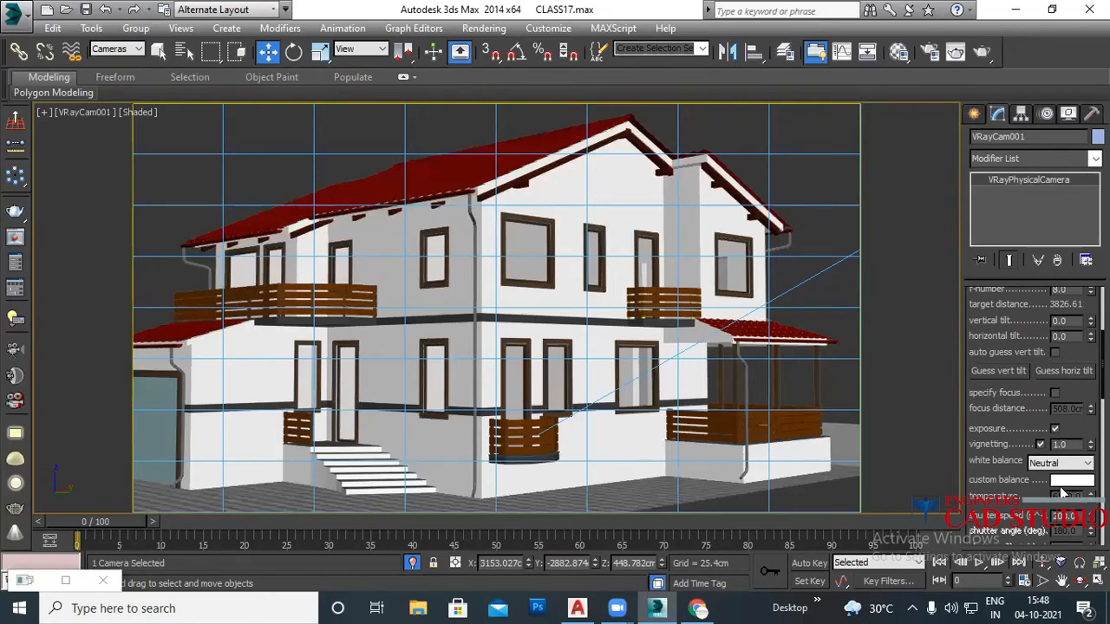
# Step: Re-enter a shutter speed of 200 and render the camera view with Shift+Q
pyautogui.moveTo(983, 489); pyautogui.dragTo(978, 335)
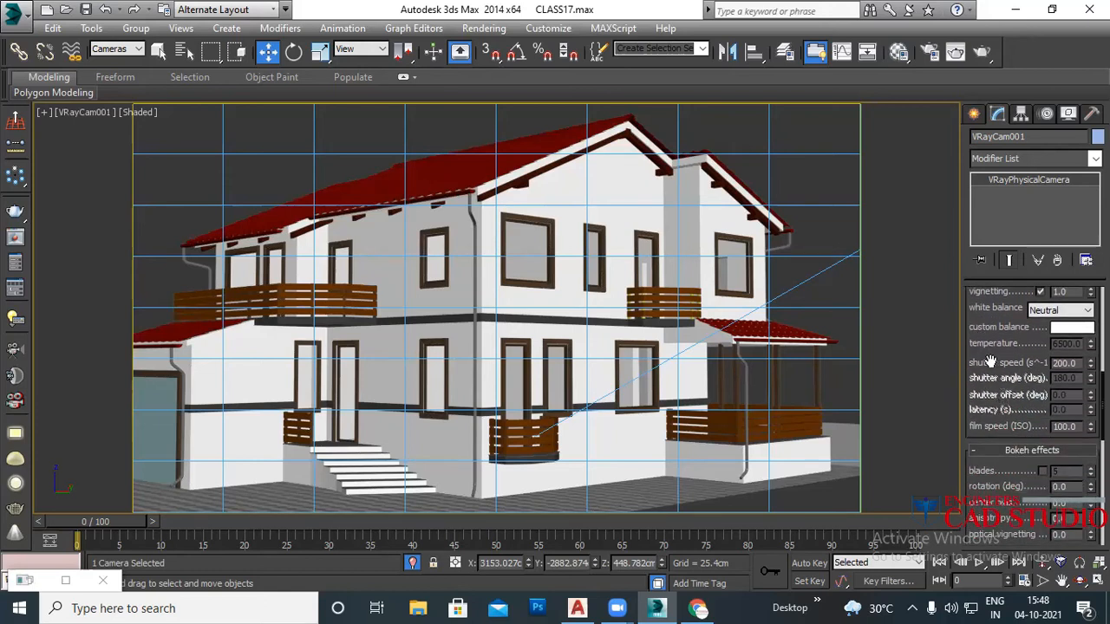
pyautogui.doubleClick(1075, 363)
pyautogui.write('7')
pyautogui.write('200')
pyautogui.press('Return')
pyautogui.click(826, 232)
pyautogui.hotkey('shift', 'q')
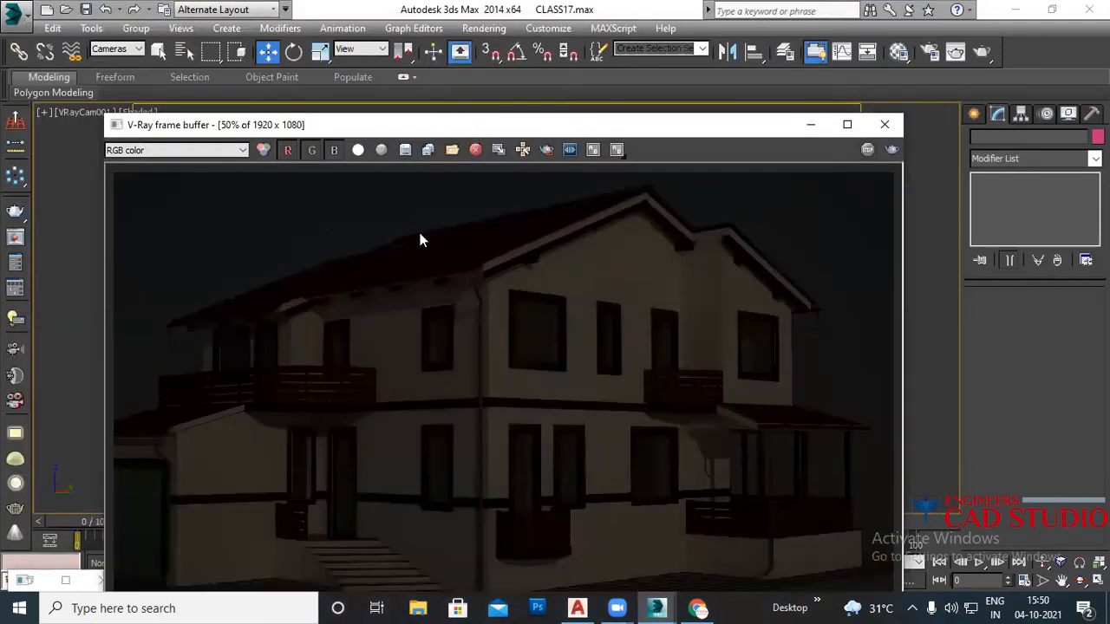
# Step: Drag the V-Ray frame buffer holding the dark 1920 x 1080 render aside
pyautogui.moveTo(583, 128); pyautogui.dragTo(546, 60)
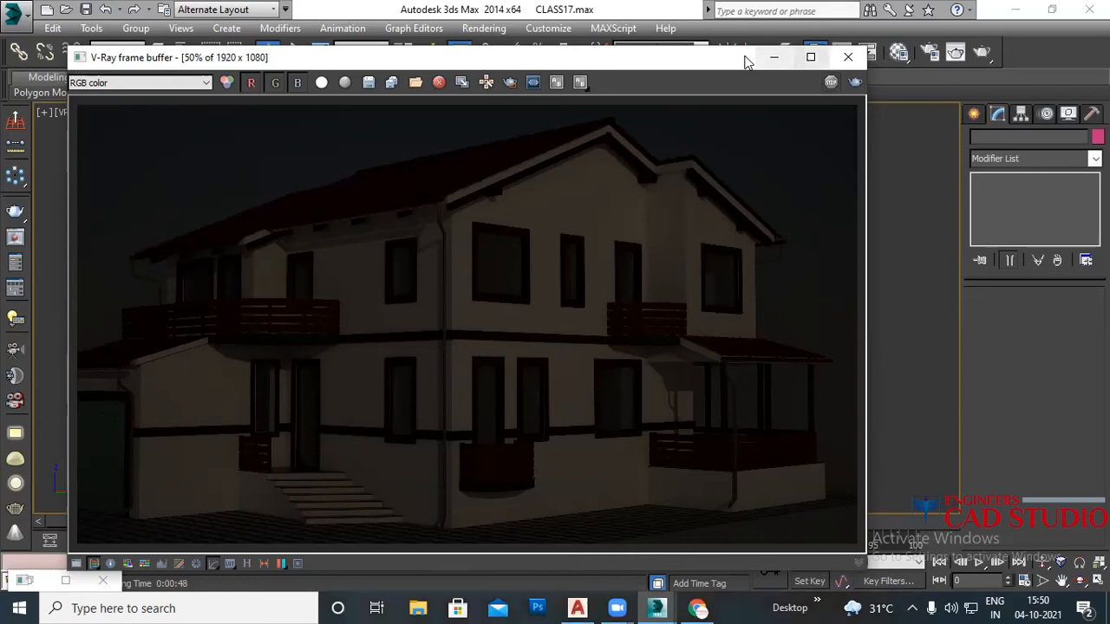
# Step: Move the frame buffer aside and frame the house in a perspective viewport
pyautogui.moveTo(727, 62); pyautogui.dragTo(663, 365)
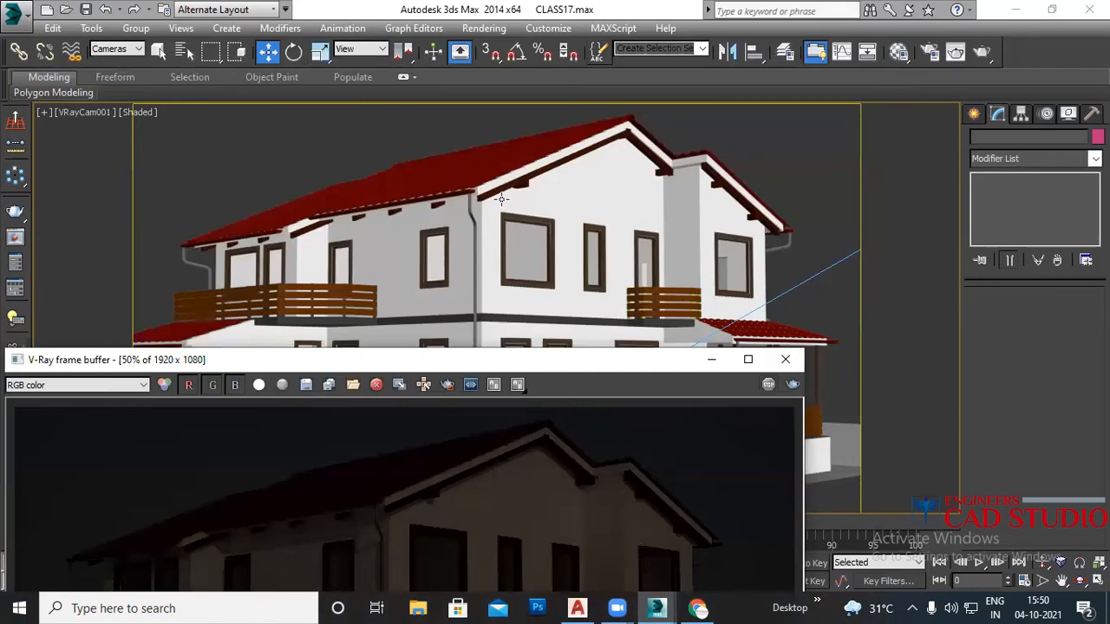
pyautogui.click(742, 153)
pyautogui.press('p')
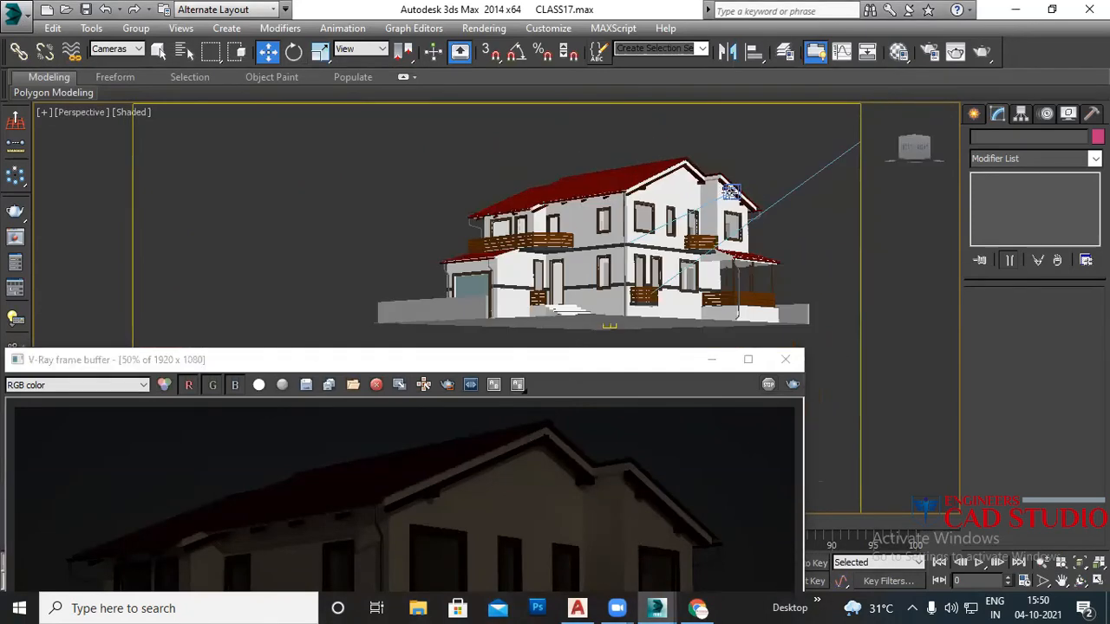
pyautogui.scroll(-3, 725, 197)
pyautogui.moveTo(725, 198); pyautogui.dragTo(642, 242, button='middle')
# Step: Set the selection filter to All and raise VRaySun001's intensity multiplier to 1.0
pyautogui.click(130, 52)
pyautogui.click(128, 62)
pyautogui.scroll(-3, 593, 257)
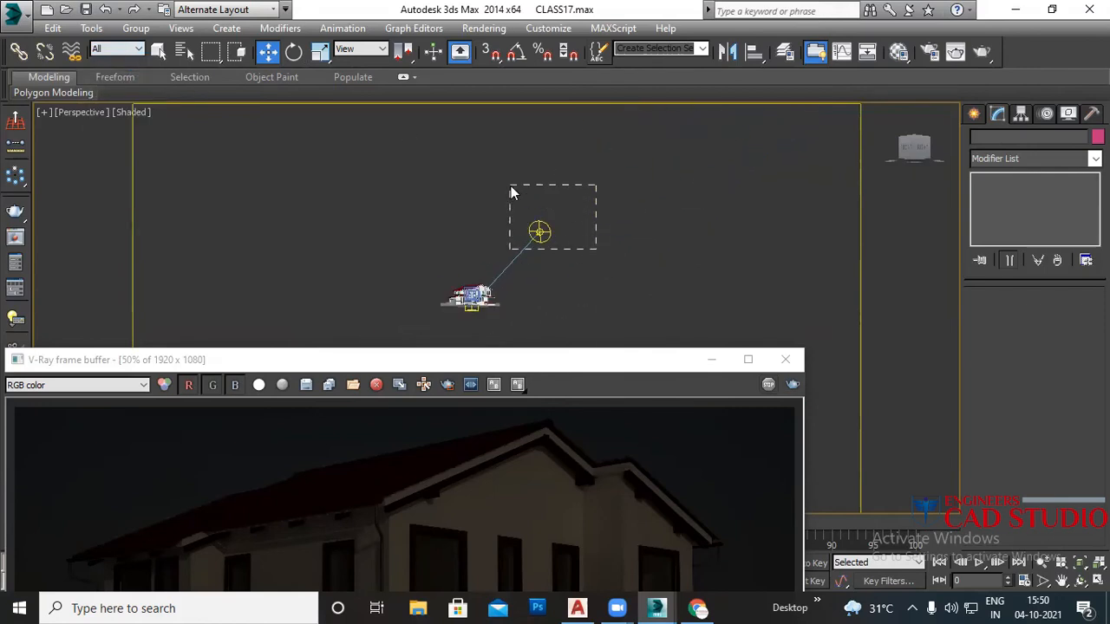
pyautogui.moveTo(511, 186); pyautogui.dragTo(511, 187)
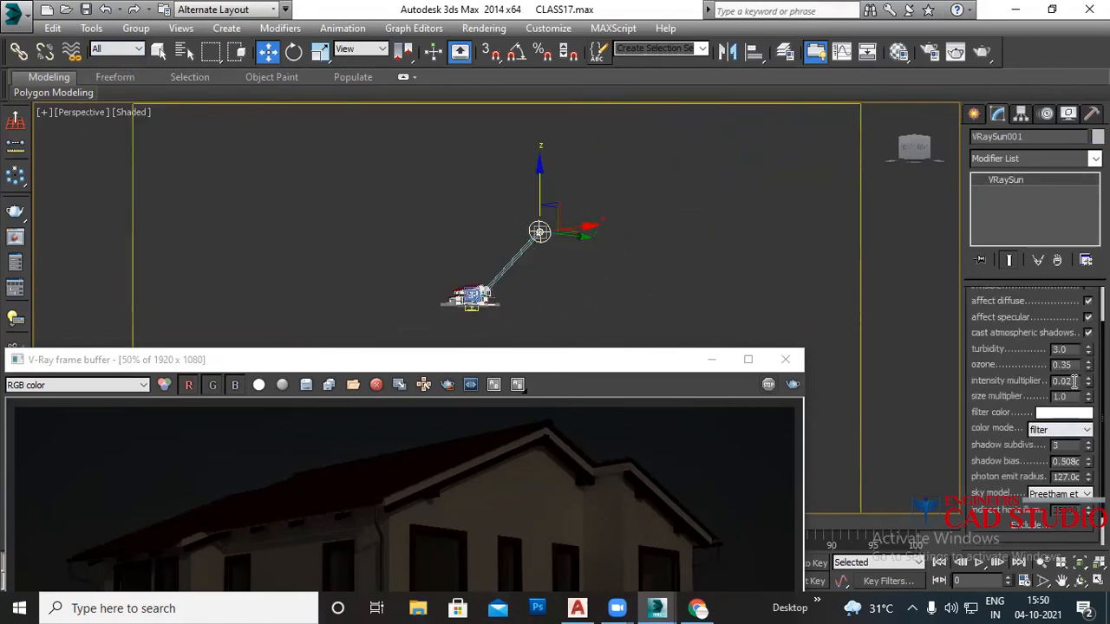
pyautogui.doubleClick(1075, 383)
pyautogui.write('1')
pyautogui.press('Return')
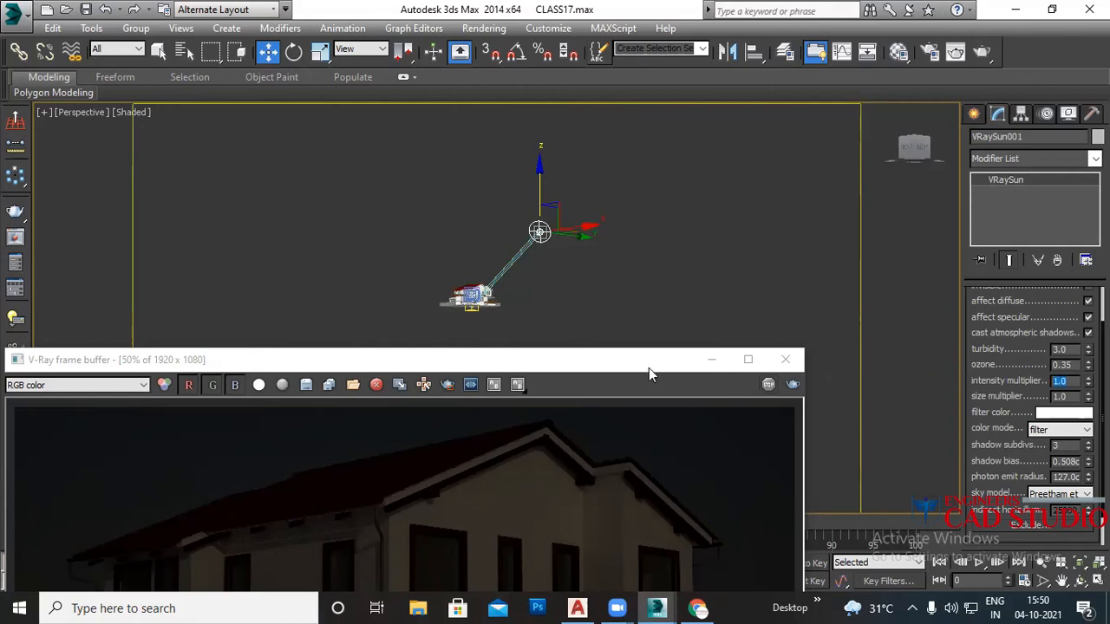
# Step: Return to the VRayCam001 view and re-render a centre-right region of the house
pyautogui.click(685, 270)
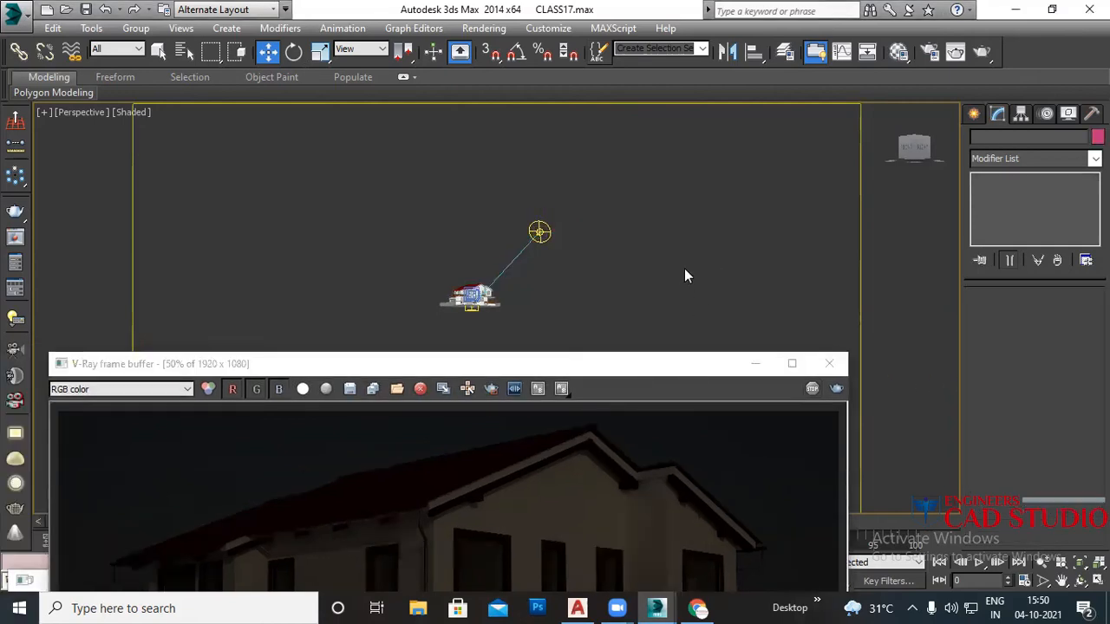
pyautogui.press('c')
pyautogui.moveTo(643, 372); pyautogui.dragTo(674, 97)
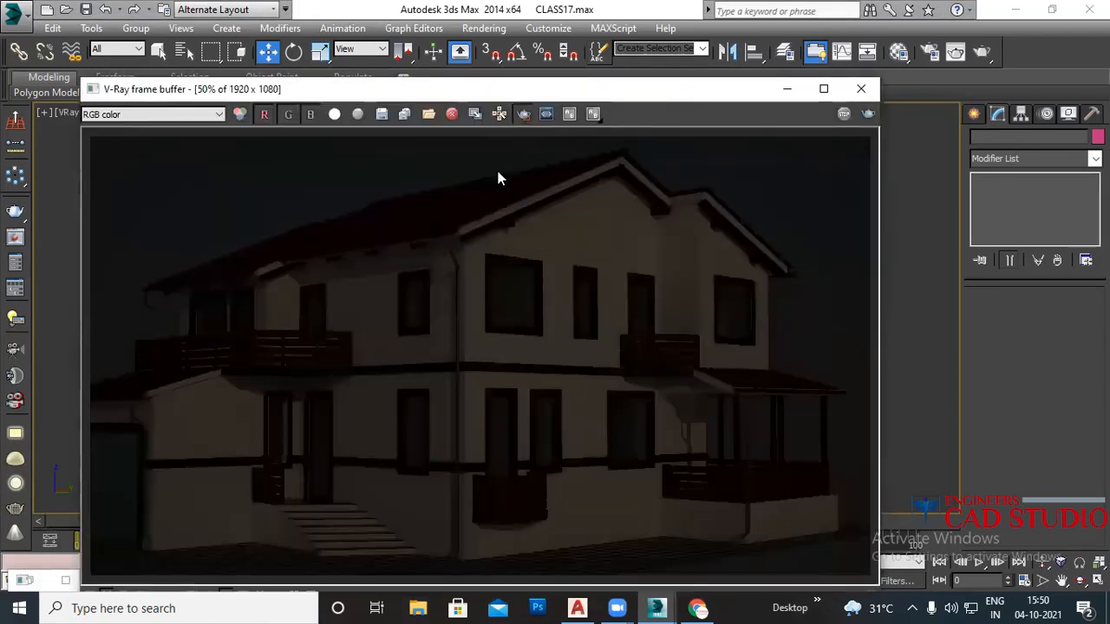
pyautogui.moveTo(430, 155); pyautogui.dragTo(769, 575)
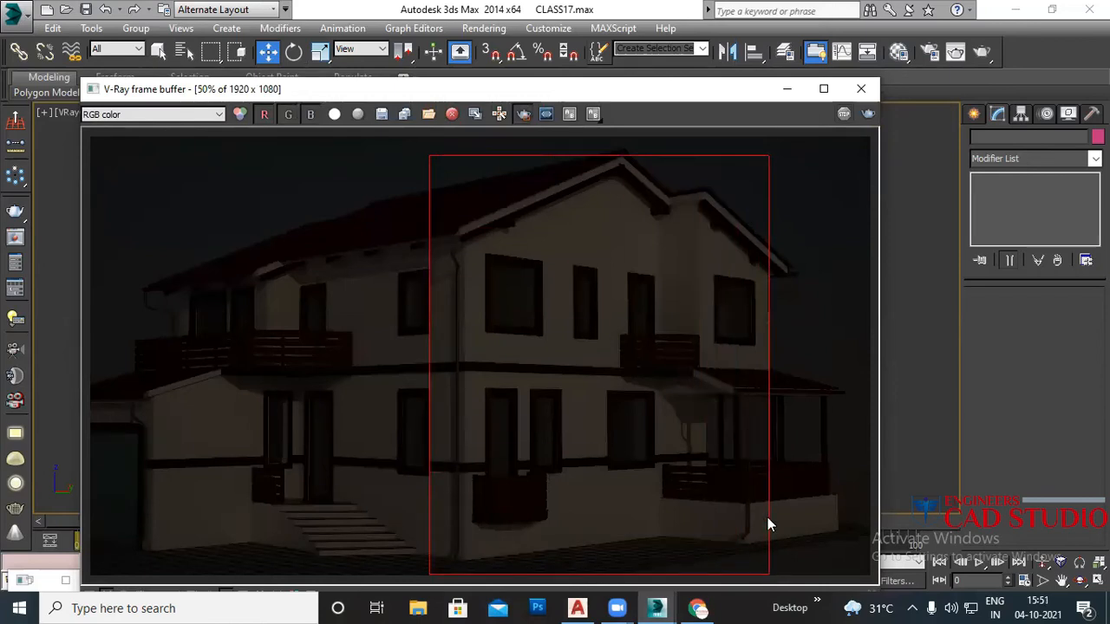
pyautogui.click(869, 116)
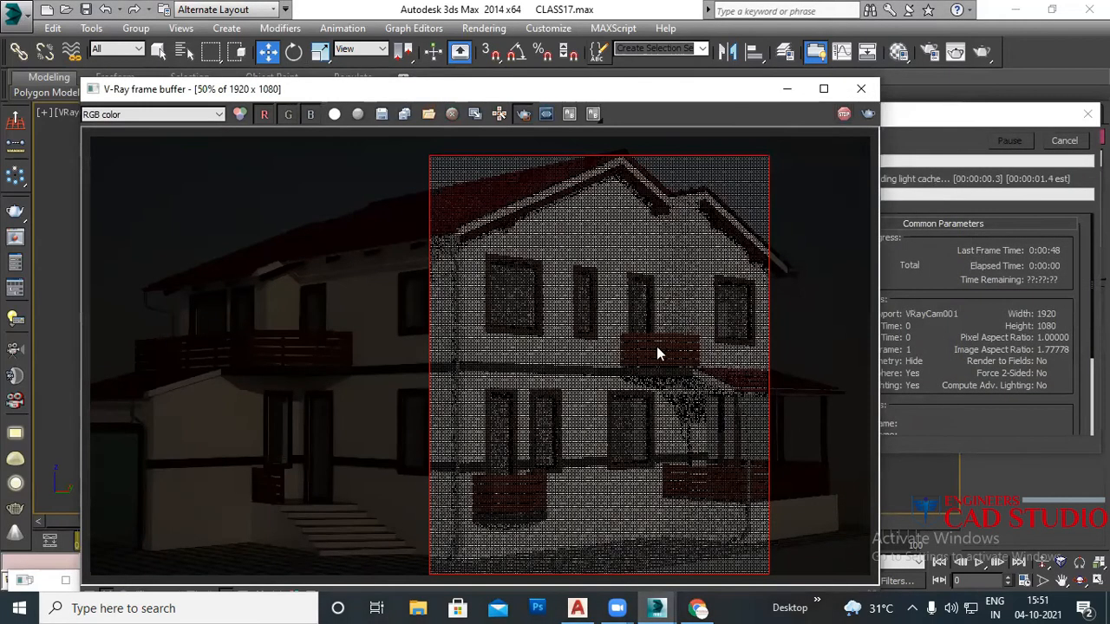
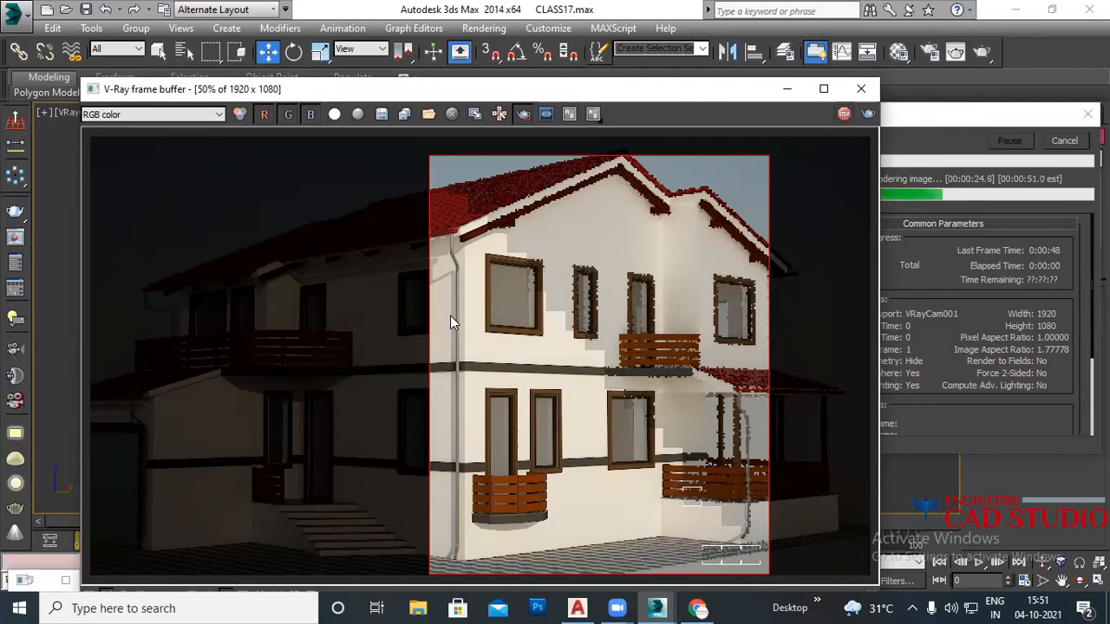
# Step: Cancel the running V-Ray region render of the house's right section
pyautogui.scroll(2, 450, 316)
pyautogui.scroll(-2, 524, 230)
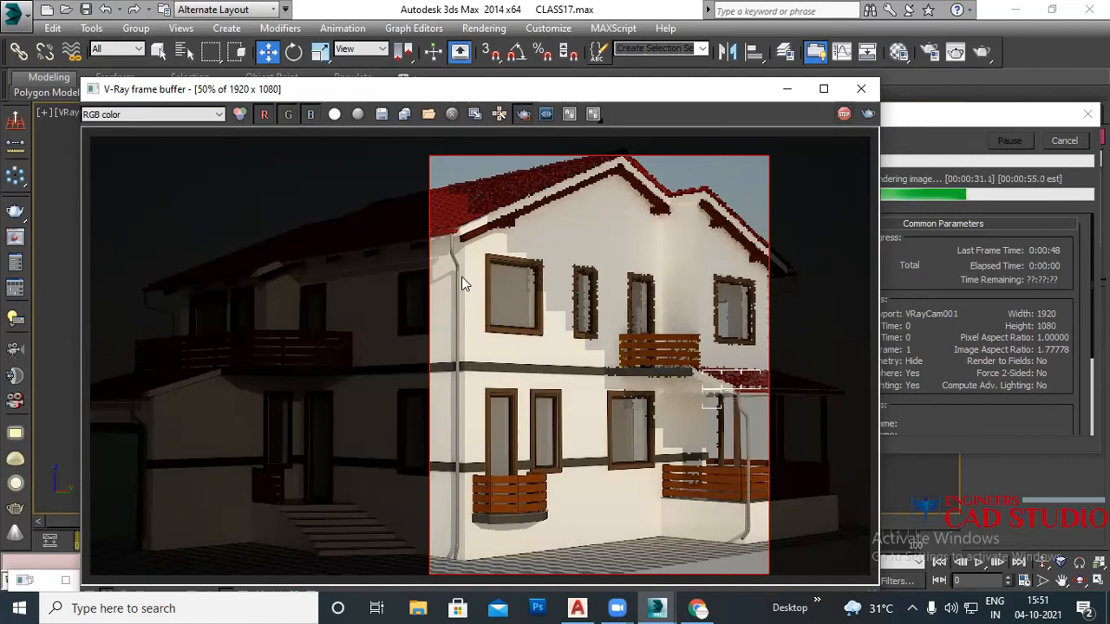
pyautogui.click(1065, 140)
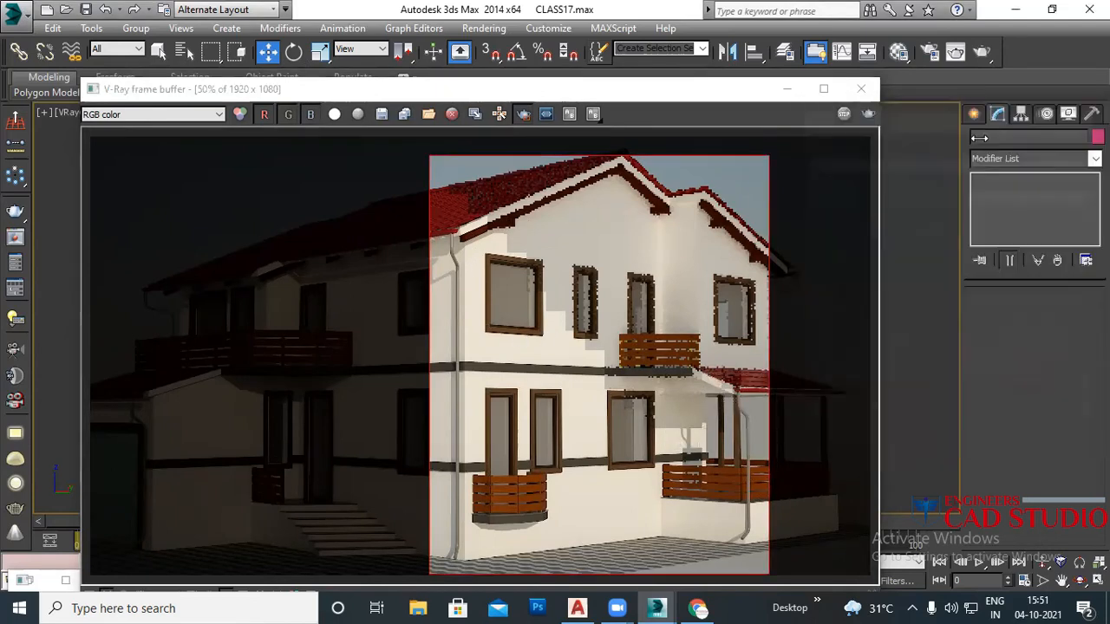
pyautogui.click(927, 53)
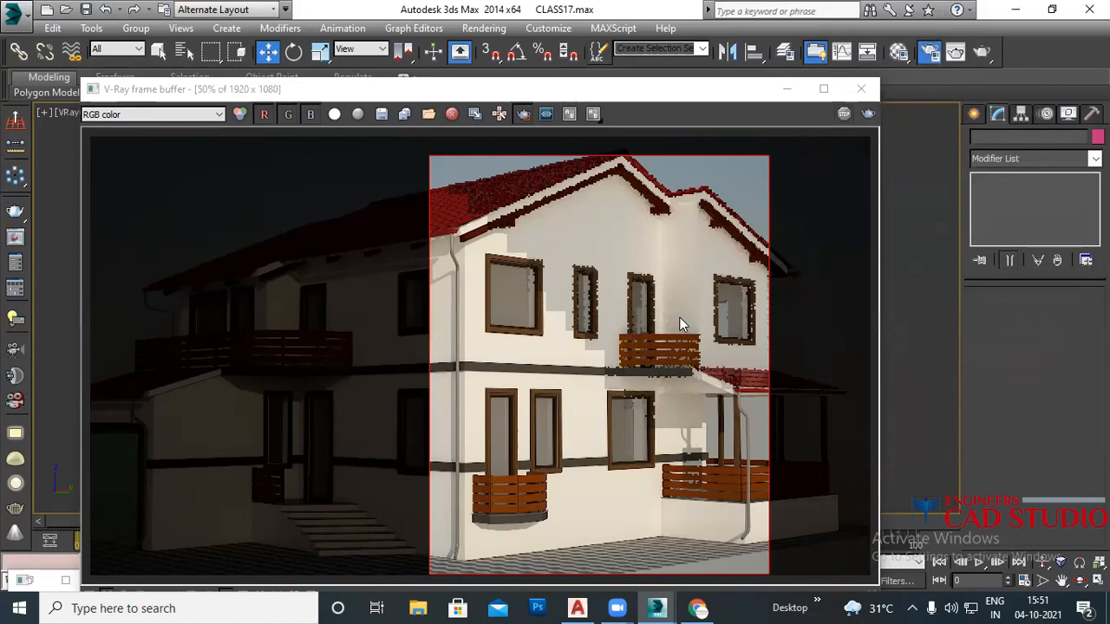
pyautogui.click(372, 68)
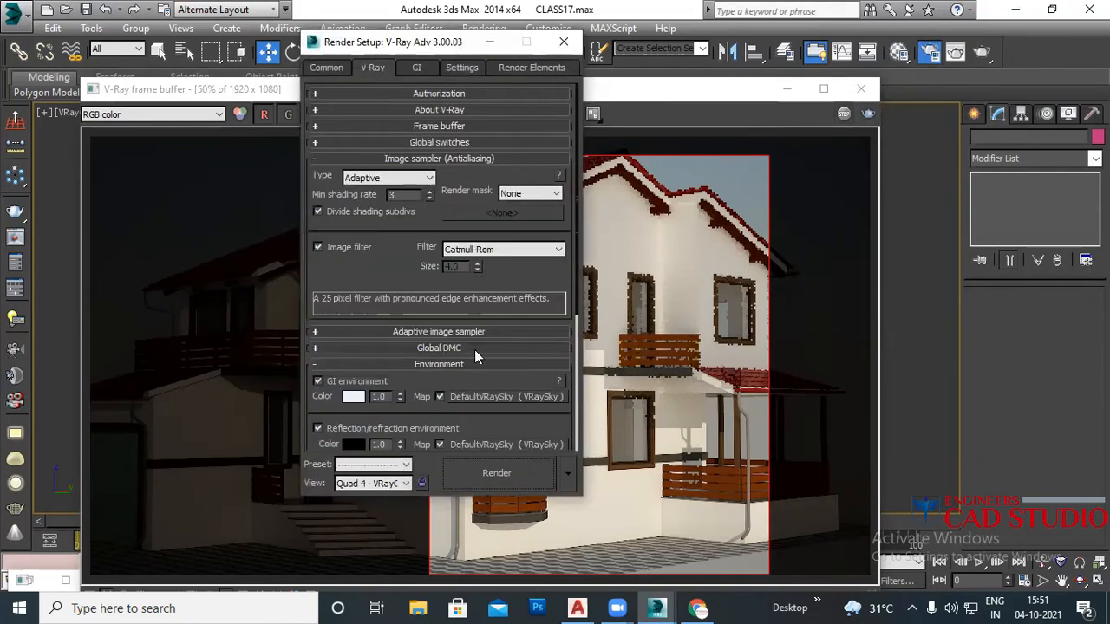
pyautogui.click(446, 159)
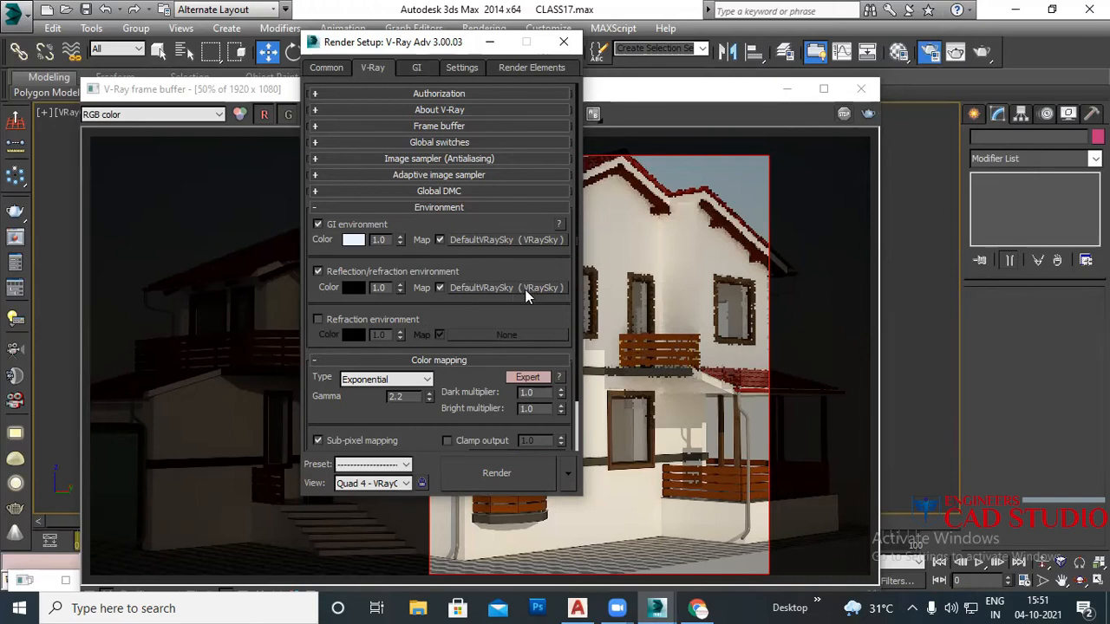
pyautogui.click(563, 43)
pyautogui.scroll(1, 462, 308)
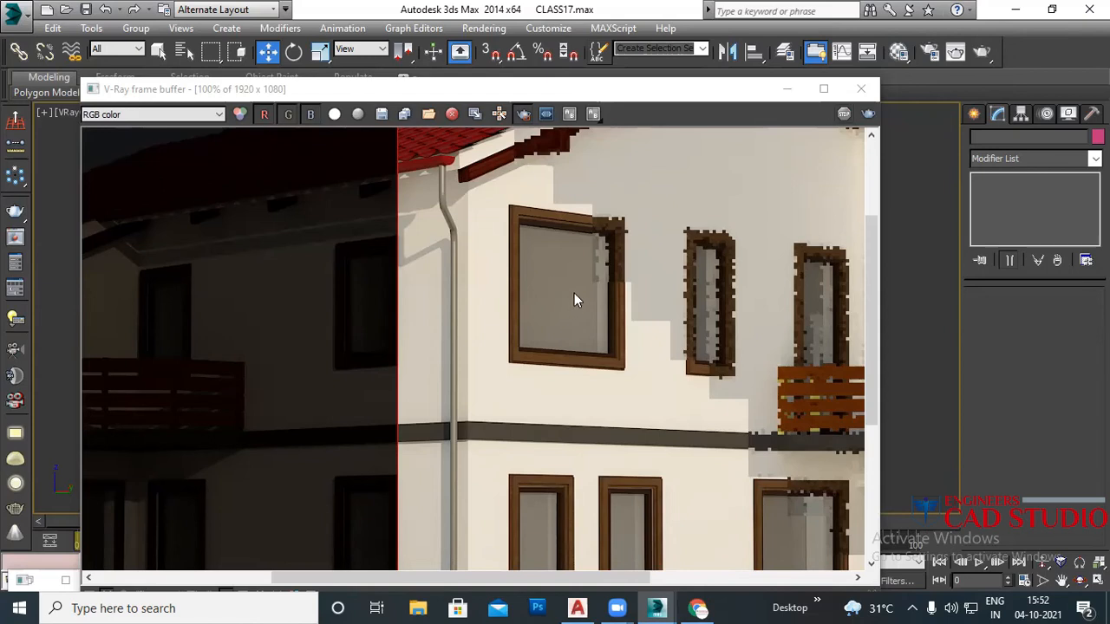
# Step: Open the Material Editor on the glass VRayMtl and inspect its black Reflect colour
pyautogui.press('m')
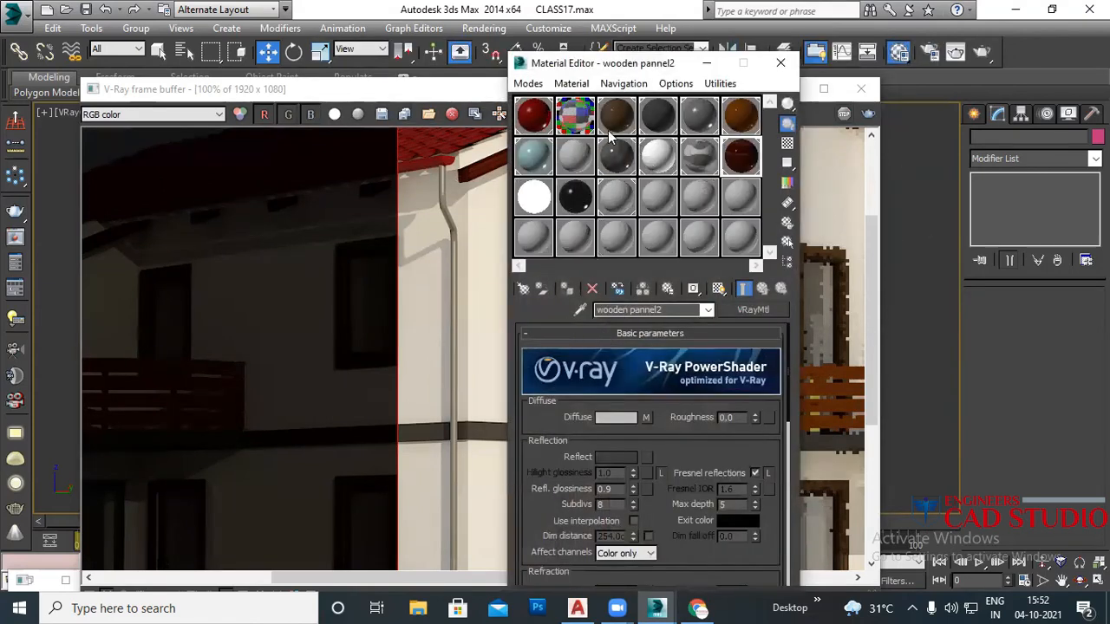
pyautogui.click(576, 130)
pyautogui.scroll(-3, 686, 395)
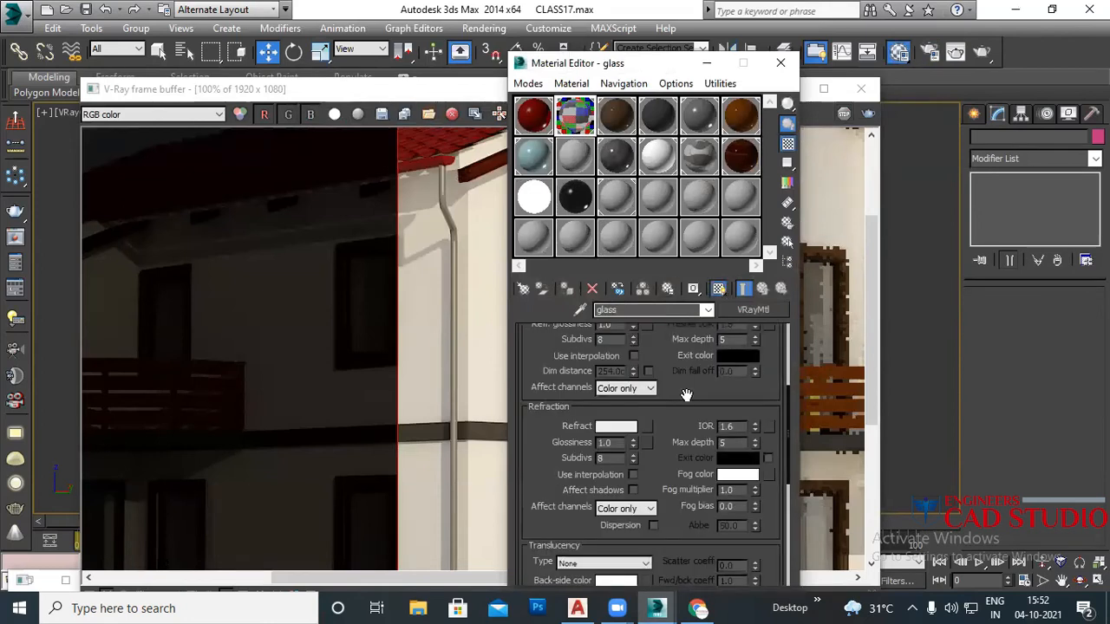
pyautogui.scroll(5, 677, 365)
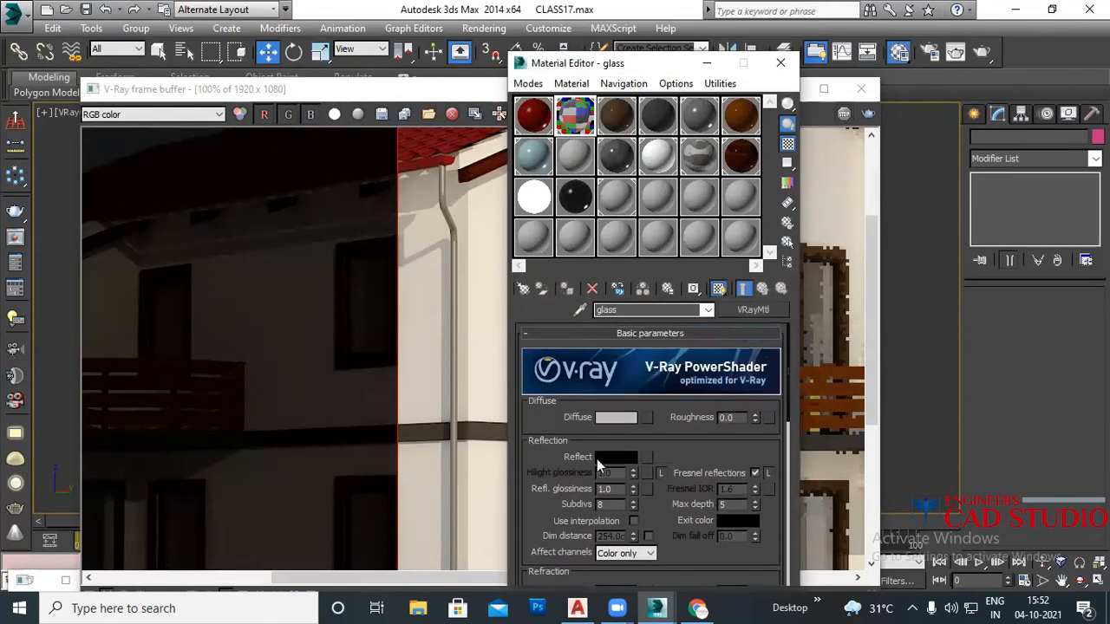
pyautogui.click(616, 457)
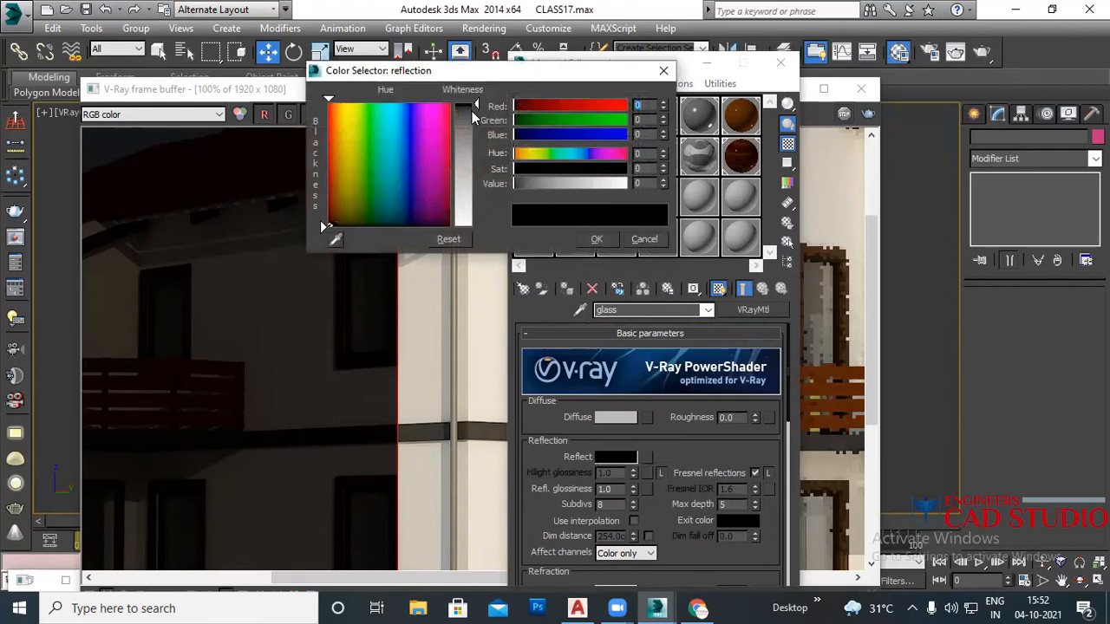
pyautogui.click(599, 239)
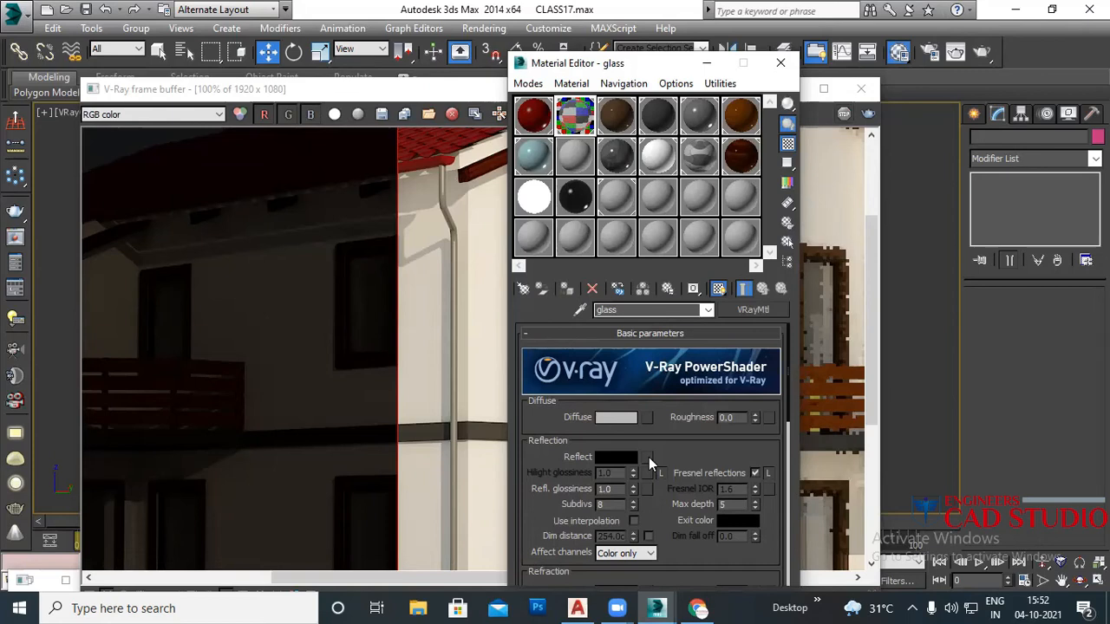
# Step: Check the glass's Reflect and Diffuse map slots, leaving them empty, and move the editor aside
pyautogui.click(649, 457)
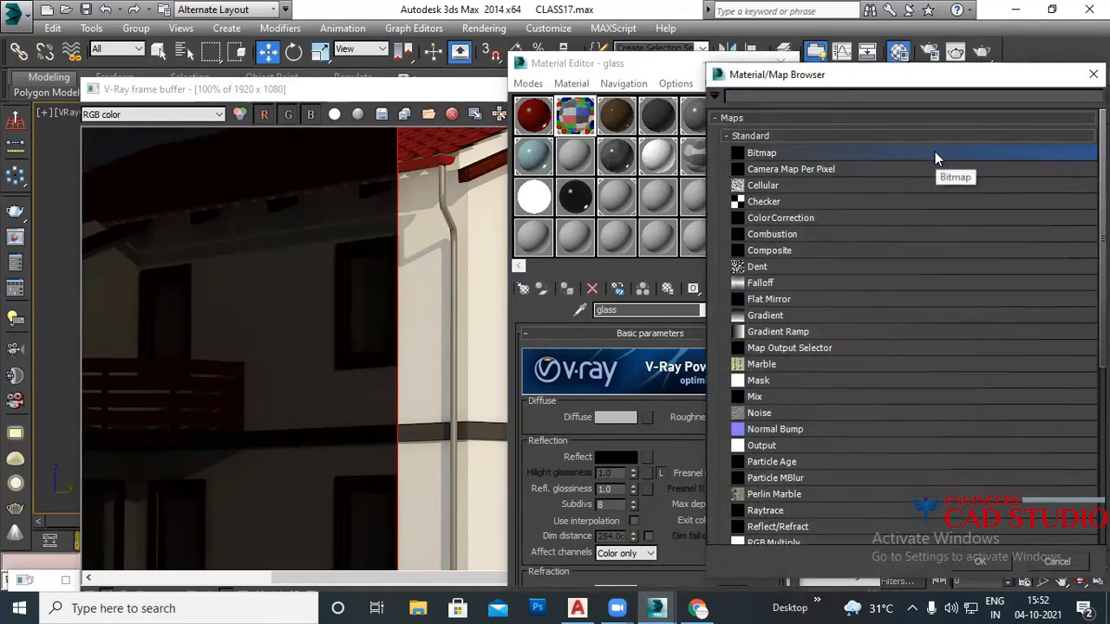
pyautogui.click(1094, 74)
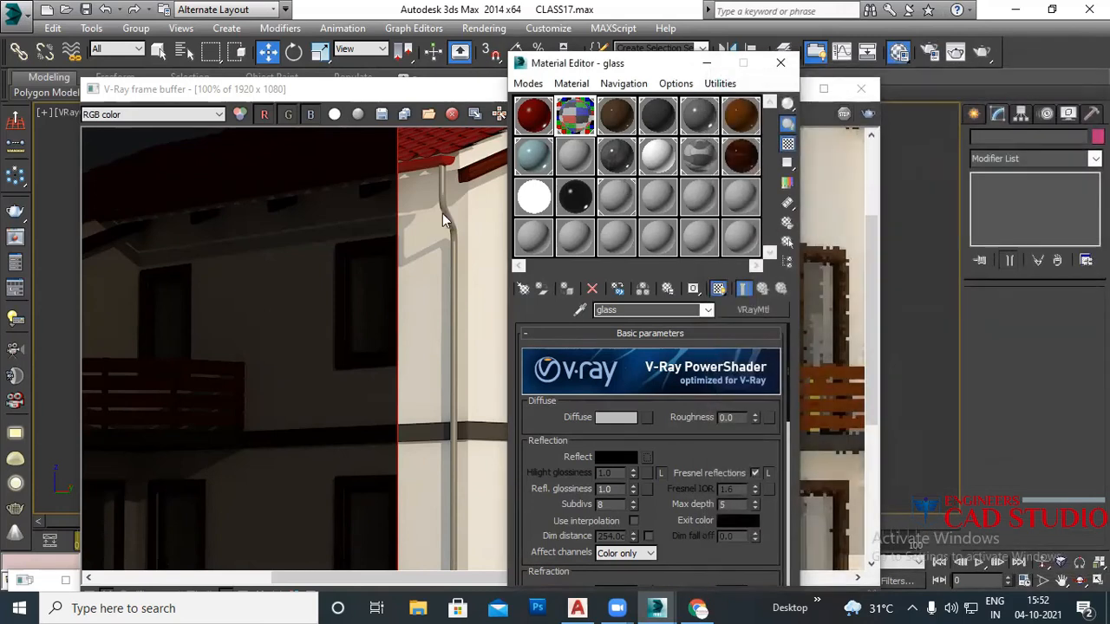
pyautogui.click(647, 418)
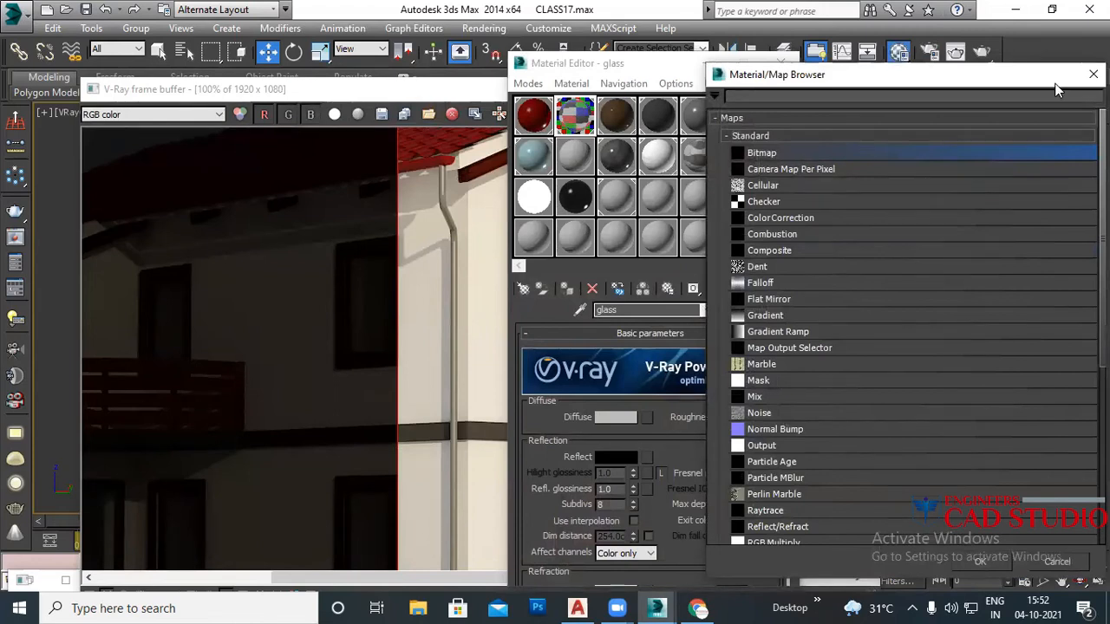
pyautogui.click(1093, 74)
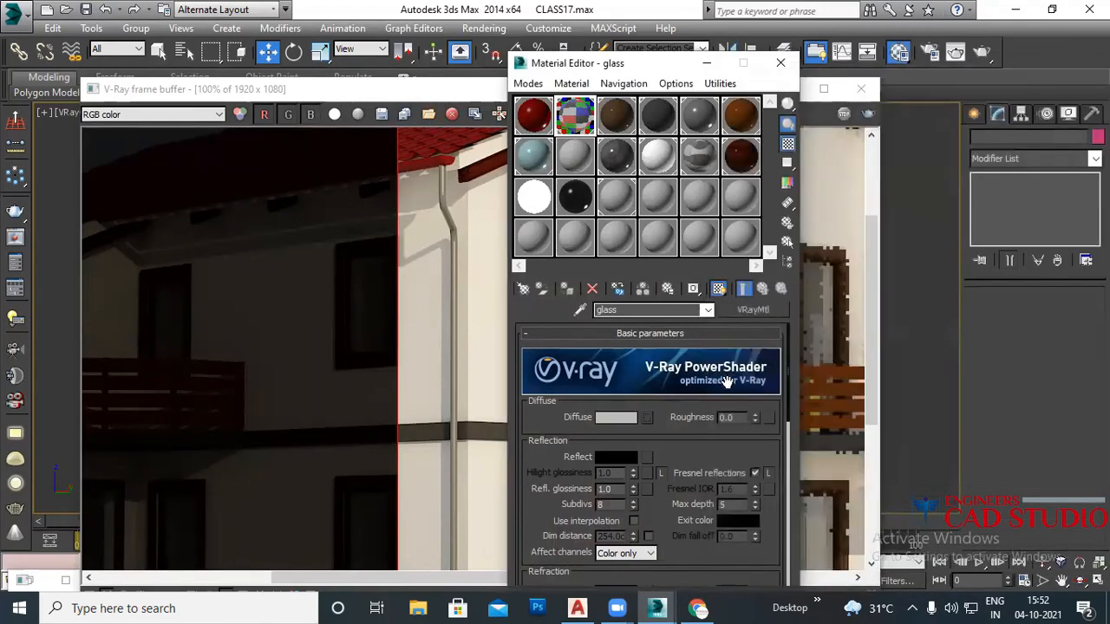
pyautogui.click(646, 458)
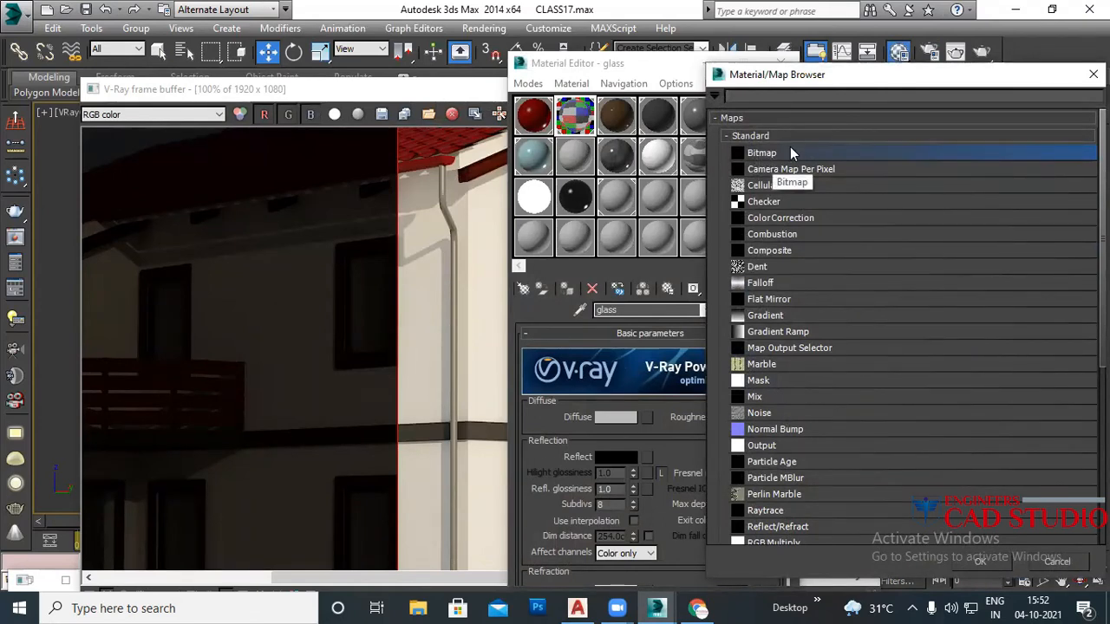
pyautogui.click(1094, 73)
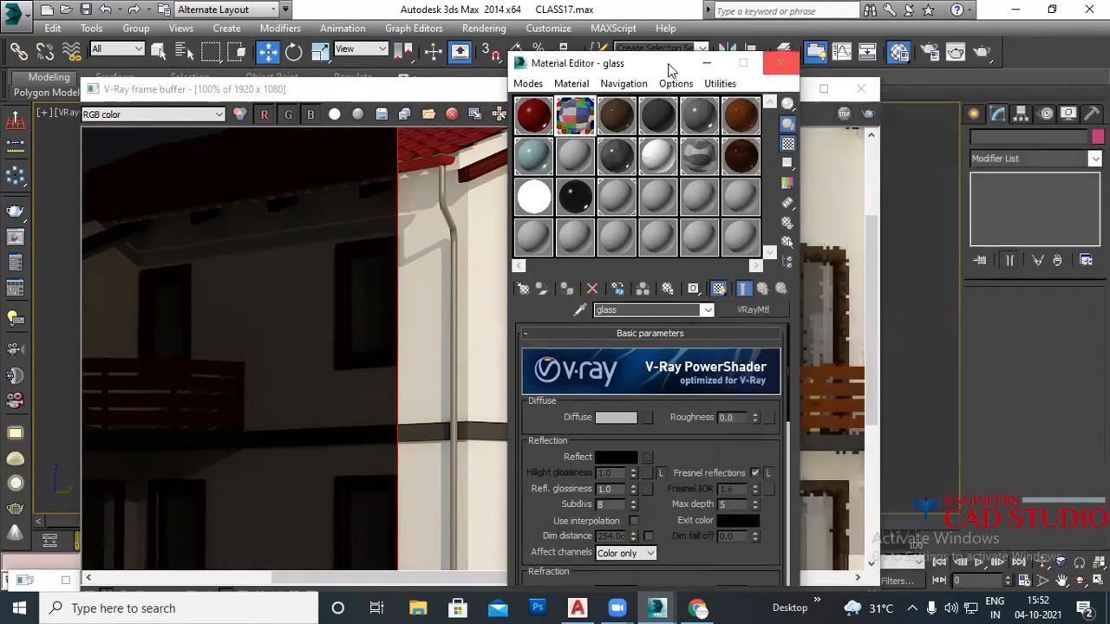
pyautogui.moveTo(662, 63); pyautogui.dragTo(852, 179)
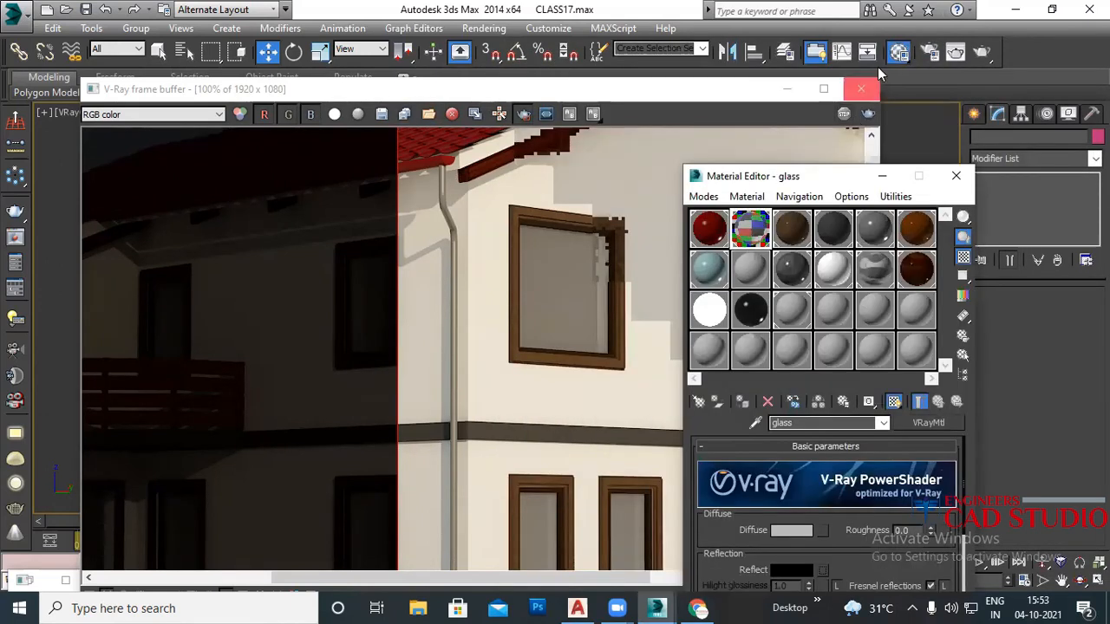
# Step: Open Render Setup, scroll through its settings and close it again
pyautogui.click(929, 51)
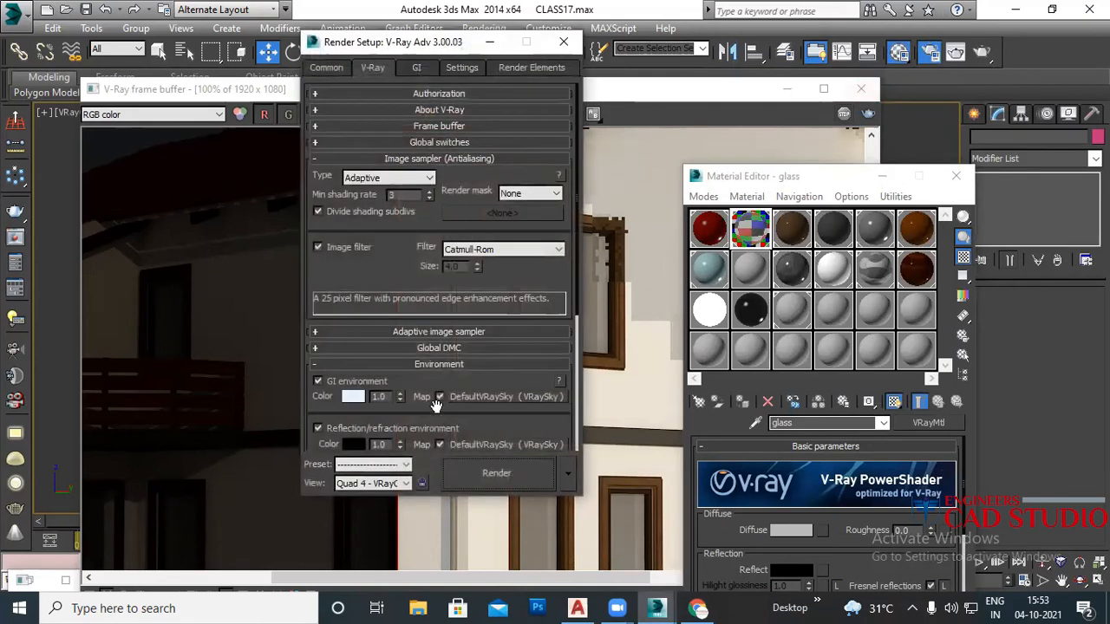
pyautogui.moveTo(488, 424); pyautogui.dragTo(484, 375)
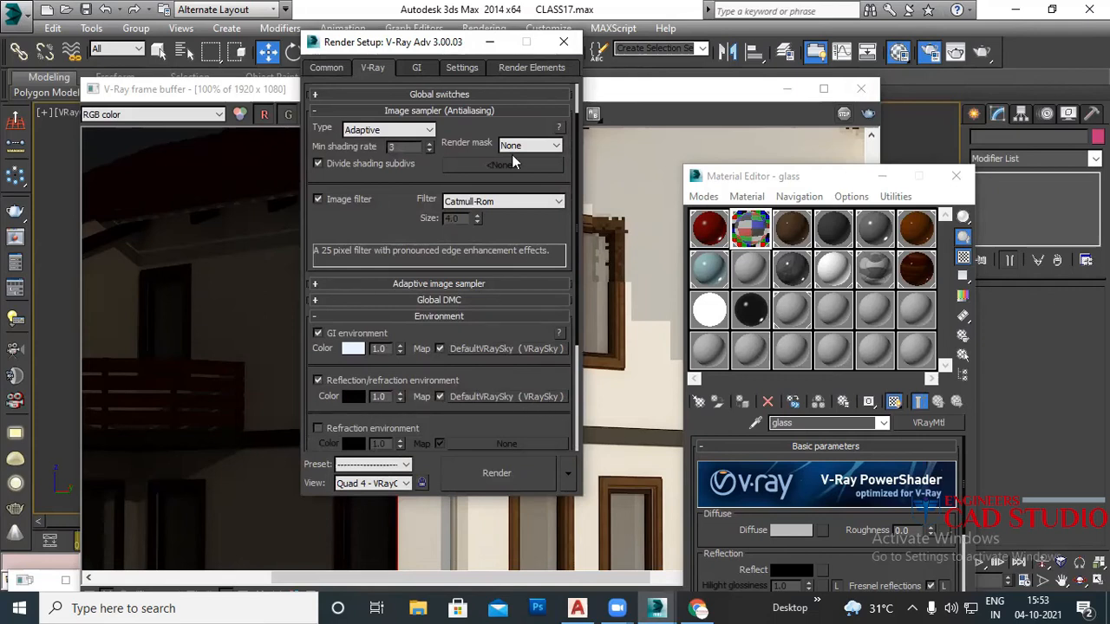
pyautogui.click(564, 42)
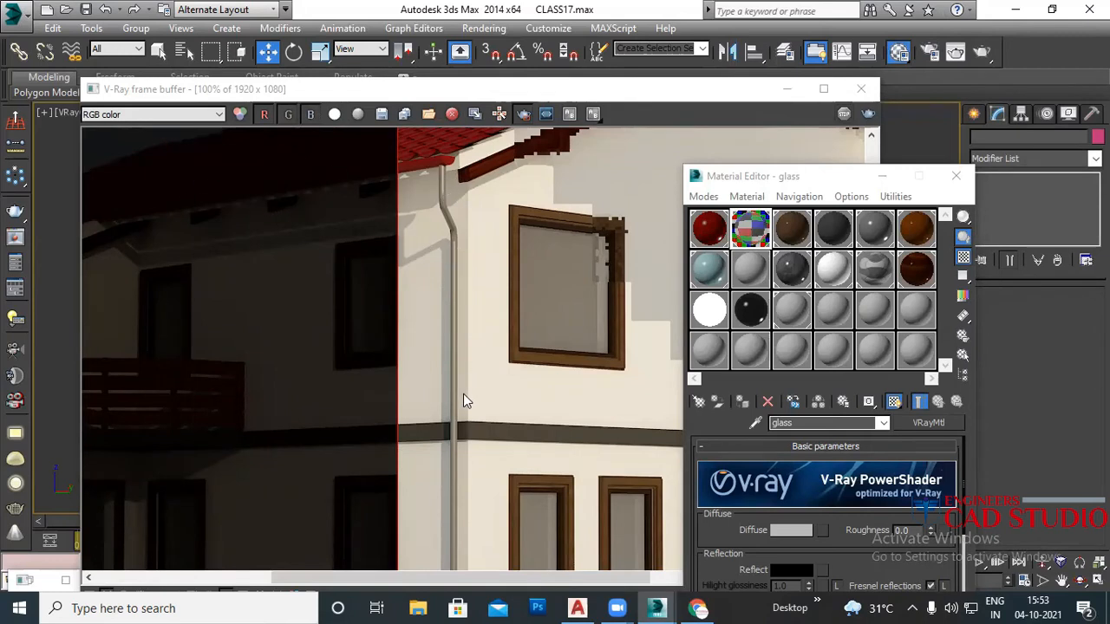
# Step: Move the Material Editor out of the way and close it
pyautogui.scroll(-2, 524, 306)
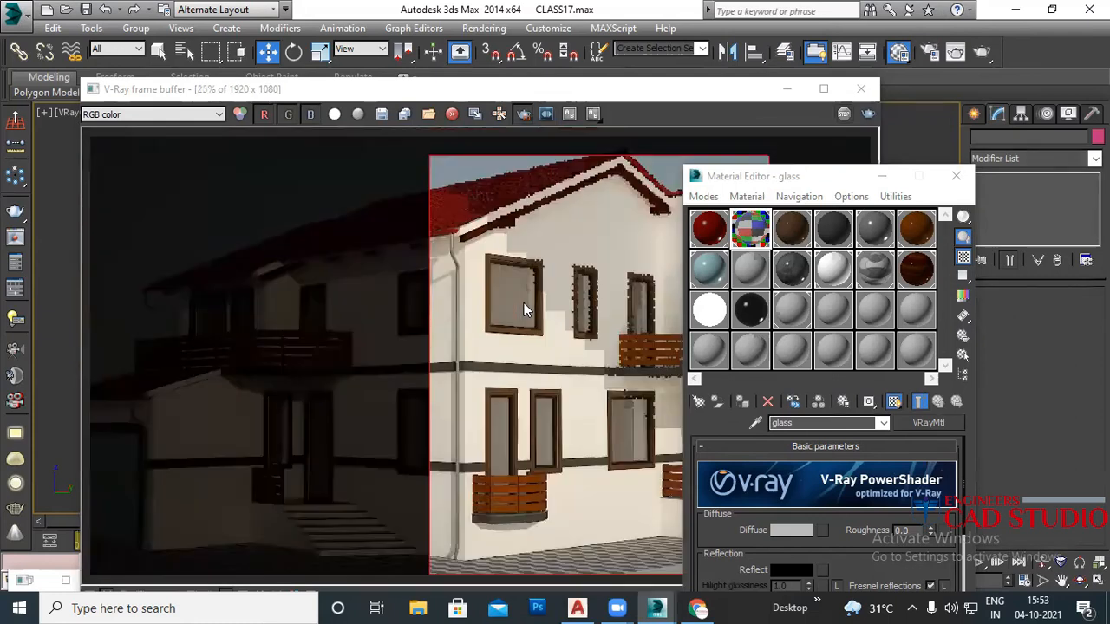
pyautogui.scroll(1, 513, 338)
pyautogui.moveTo(817, 170); pyautogui.dragTo(647, 56)
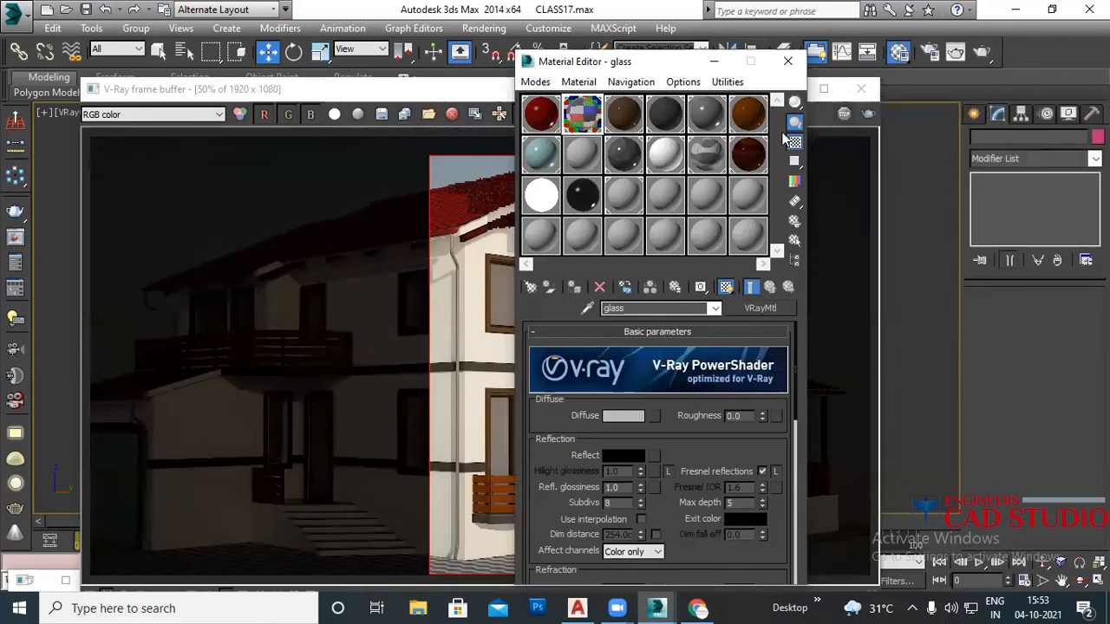
pyautogui.click(787, 61)
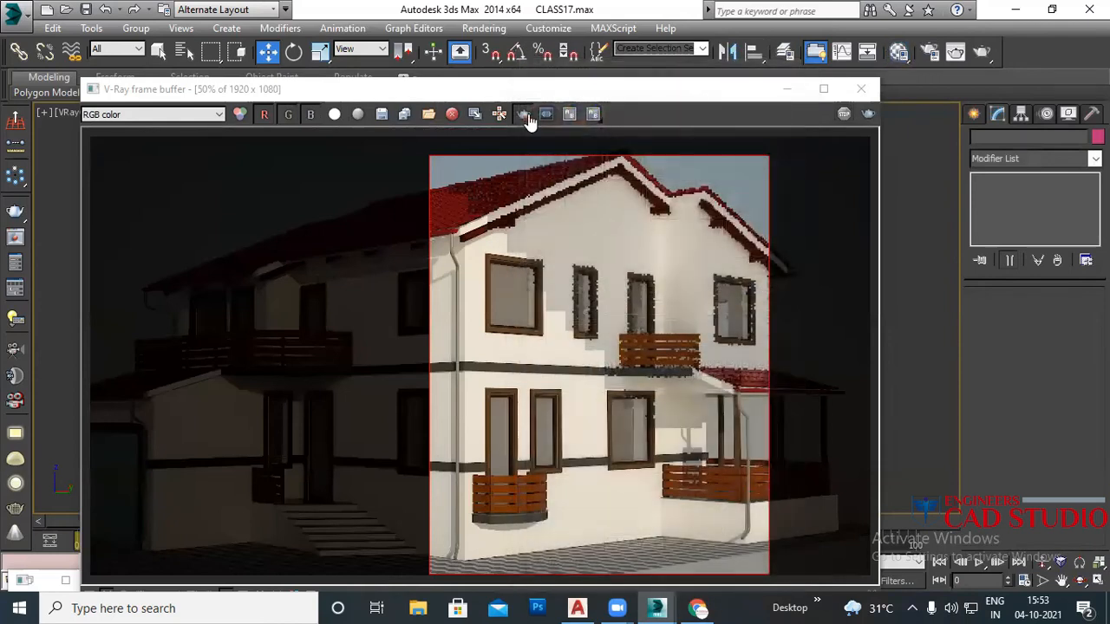
# Step: Start a fresh render from the frame buffer, then close the buffer and progress window
pyautogui.click(868, 114)
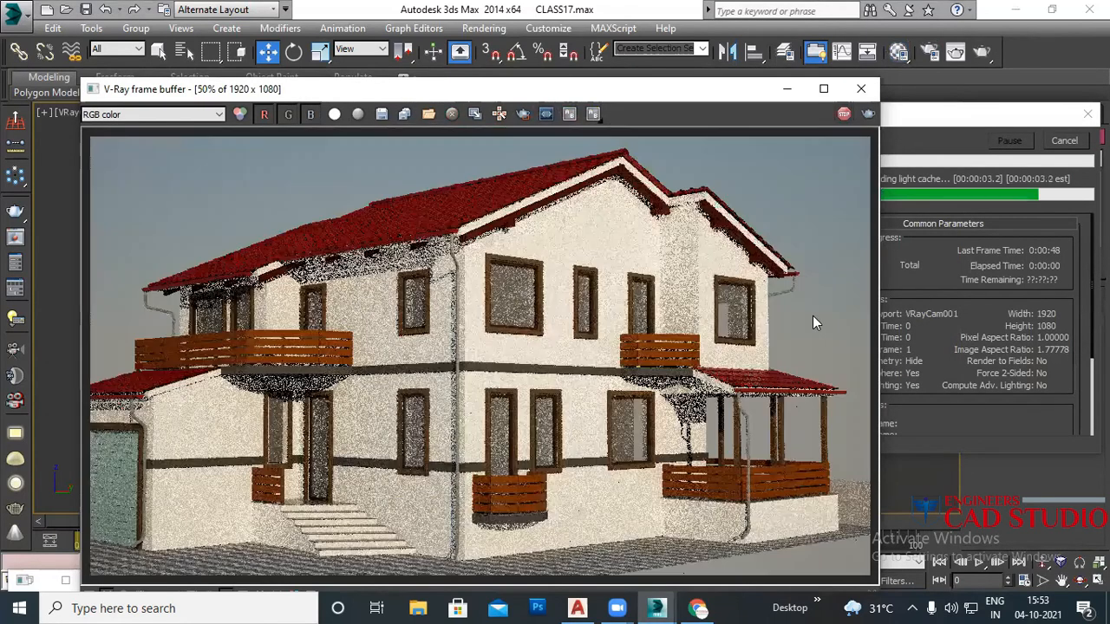
pyautogui.click(861, 89)
pyautogui.click(1064, 144)
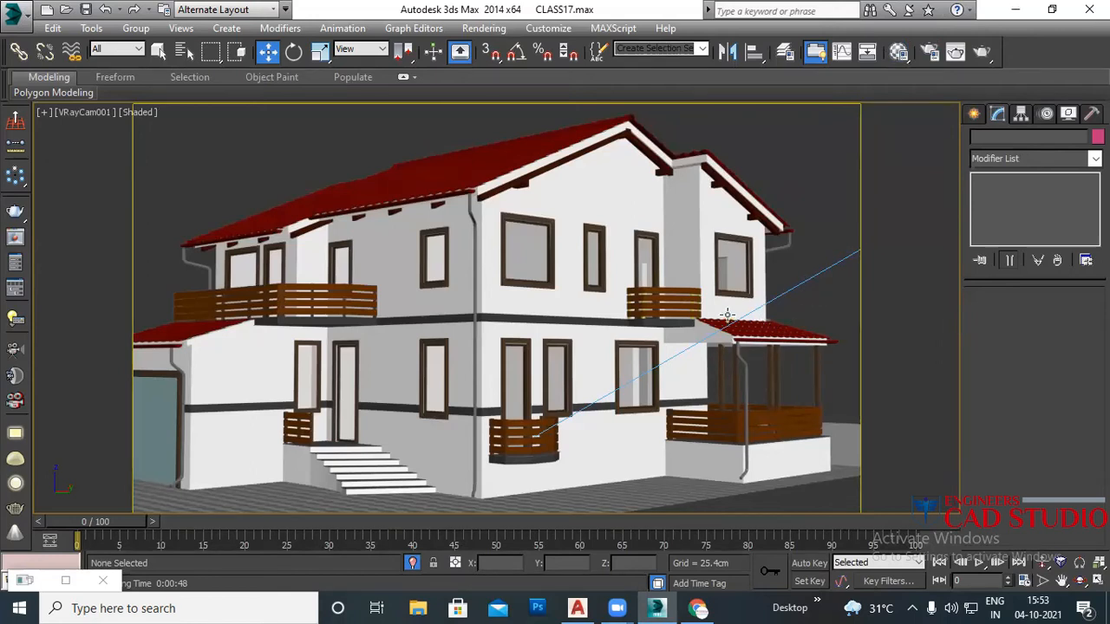
# Step: Re-render VRayCam001 as a region render of the central facade, then close the frame buffer
pyautogui.click(954, 52)
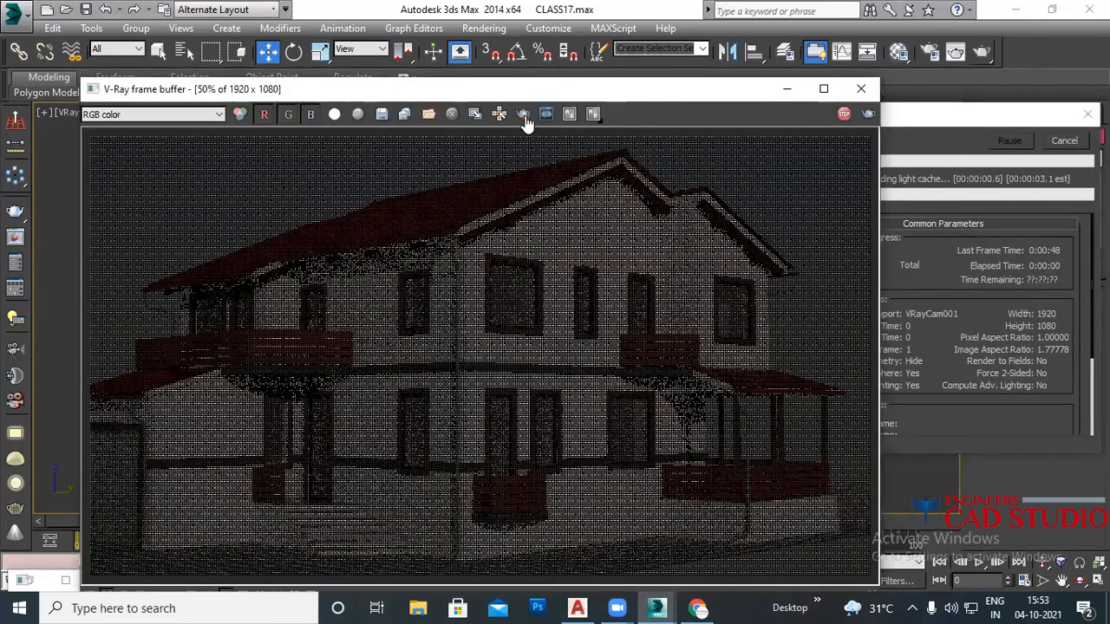
pyautogui.click(524, 115)
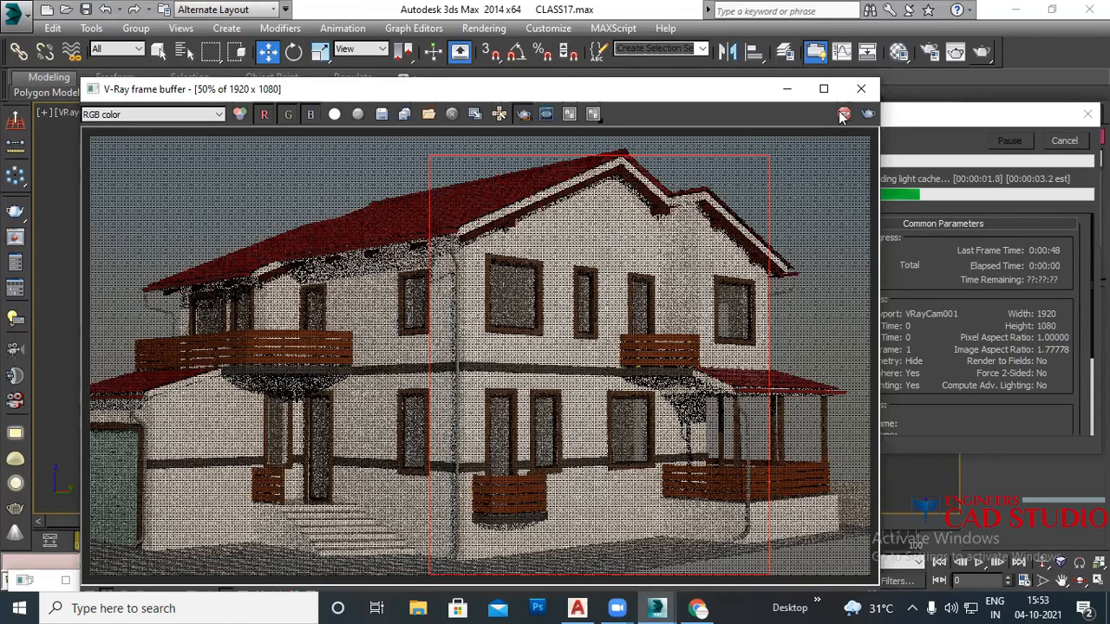
pyautogui.click(868, 114)
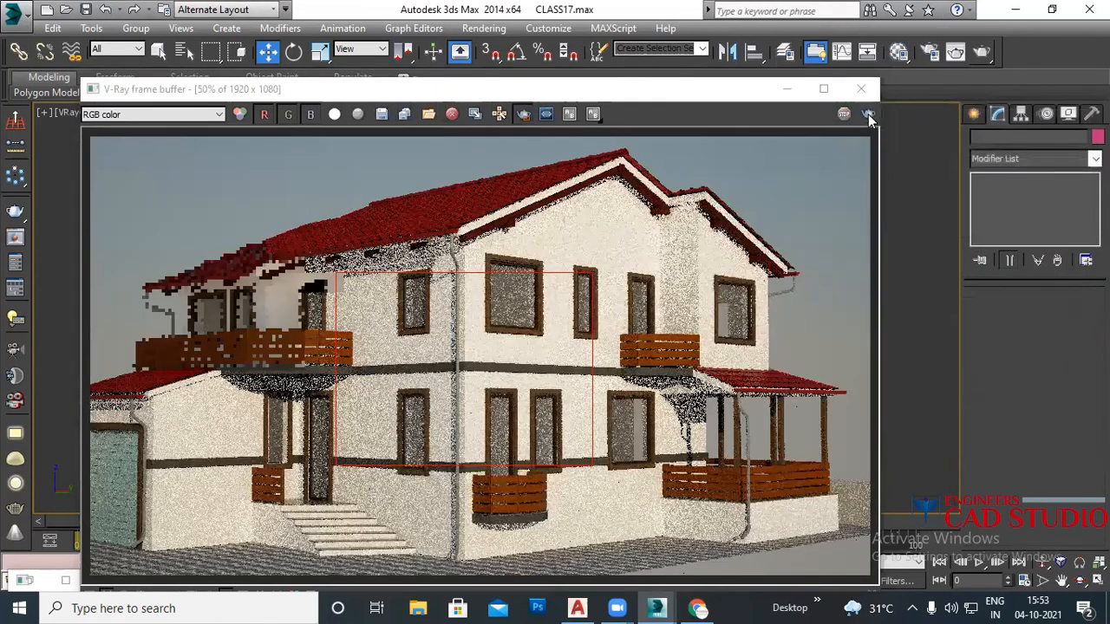
pyautogui.click(867, 115)
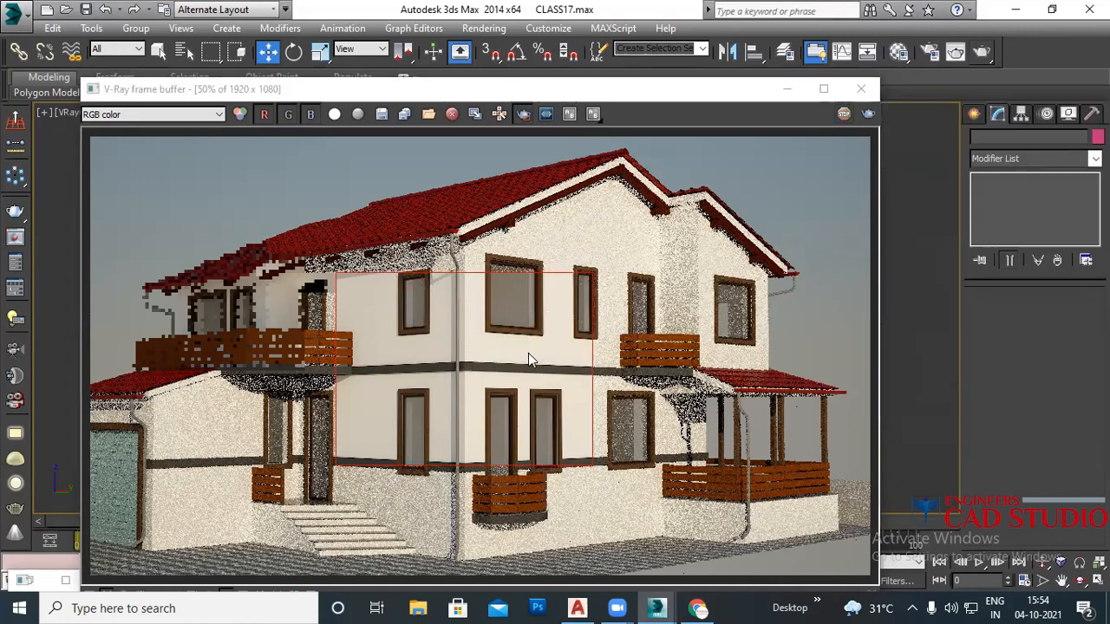
pyautogui.click(860, 90)
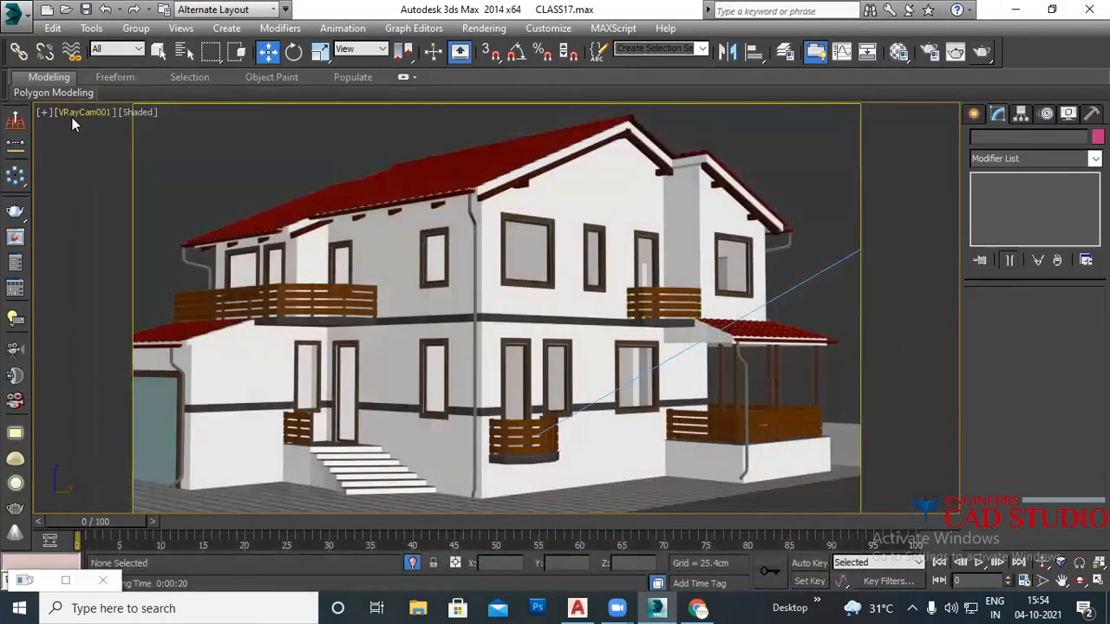
# Step: Select VRayCam001 and try D65 white balance before setting it back to Neutral
pyautogui.click(82, 113)
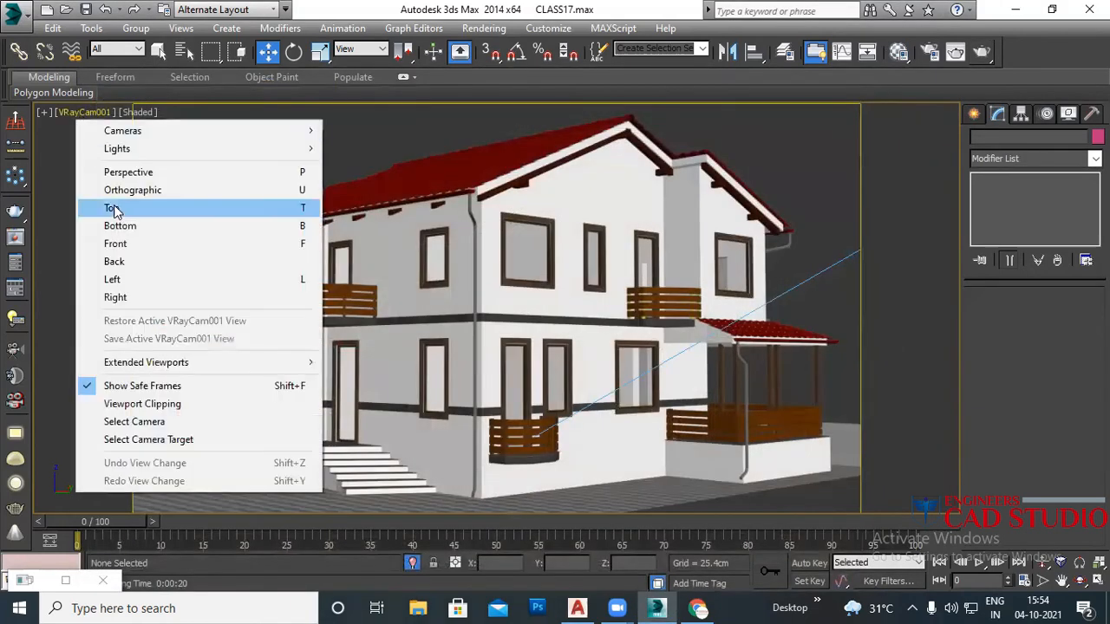
pyautogui.click(155, 425)
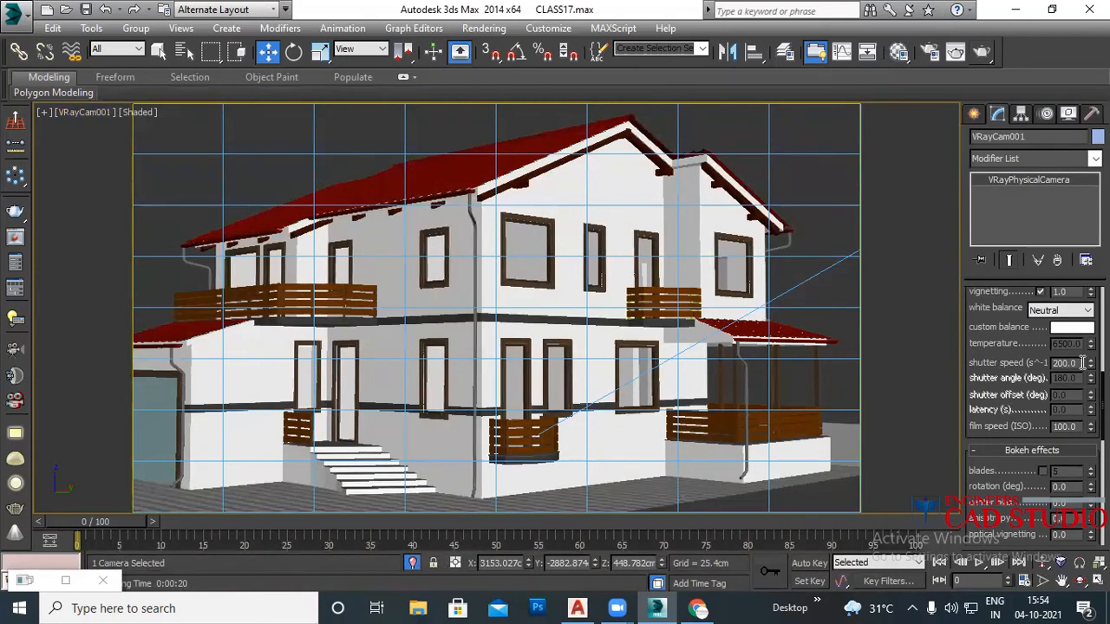
pyautogui.moveTo(1005, 345); pyautogui.dragTo(998, 438)
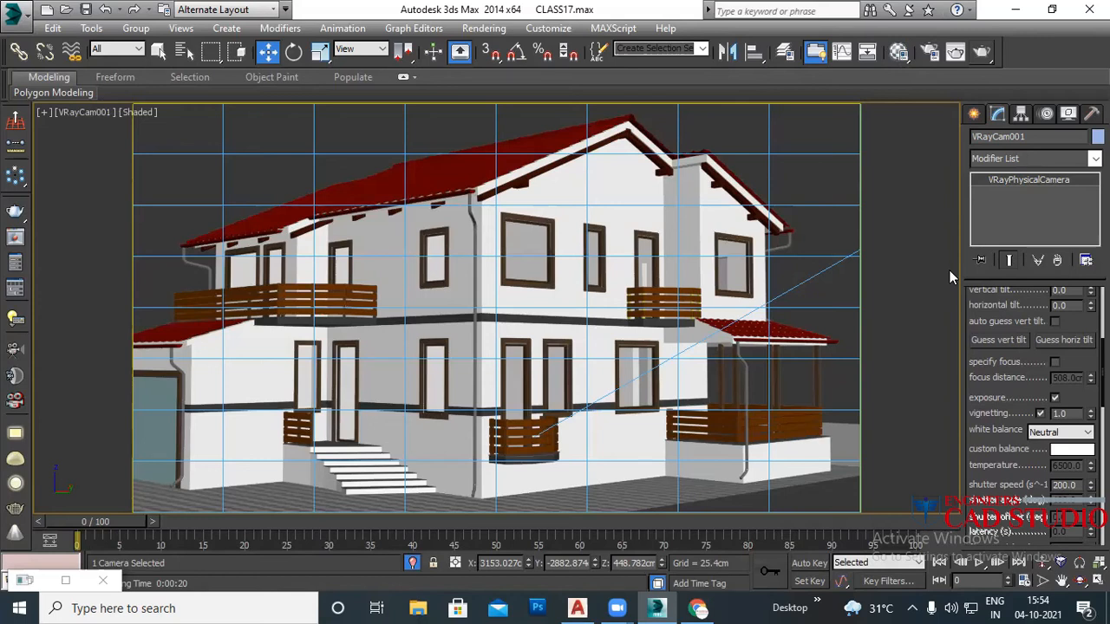
pyautogui.click(1058, 438)
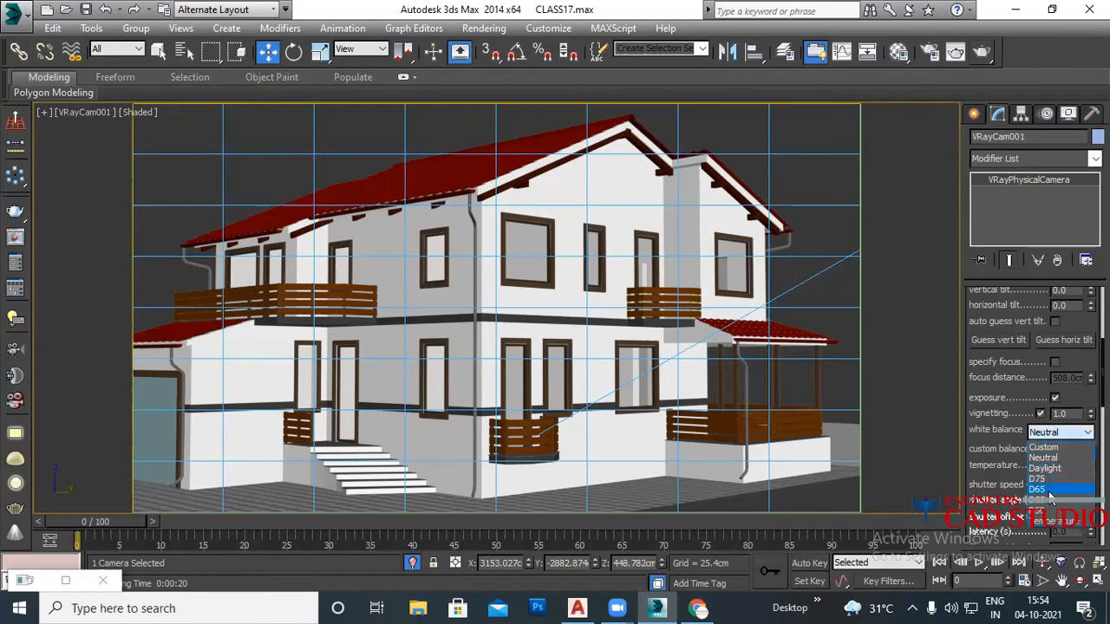
pyautogui.click(1053, 485)
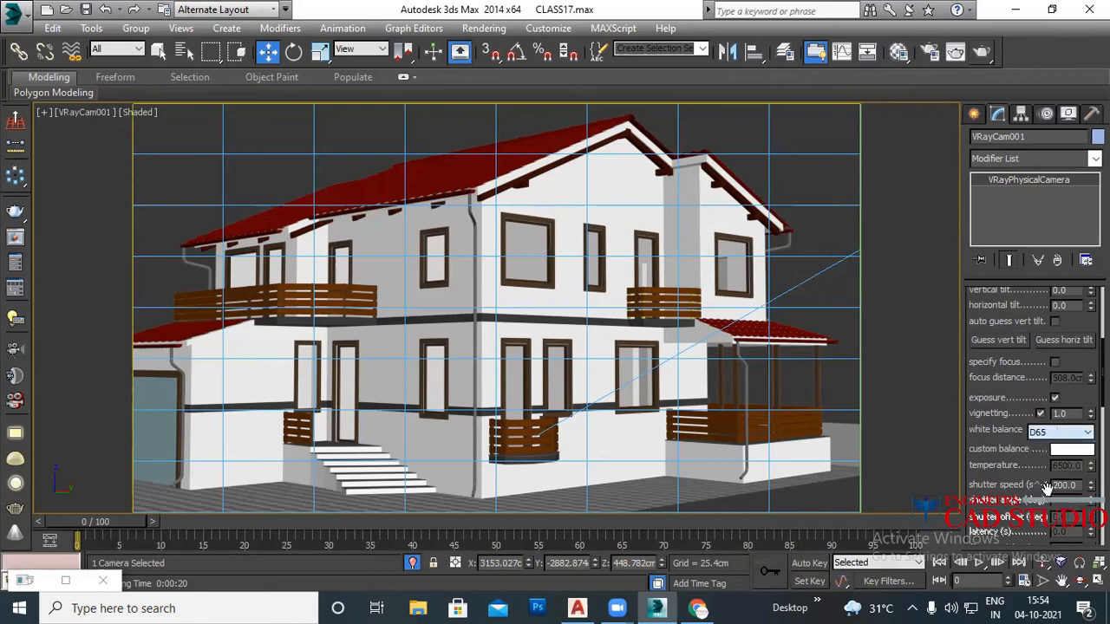
pyautogui.click(1038, 436)
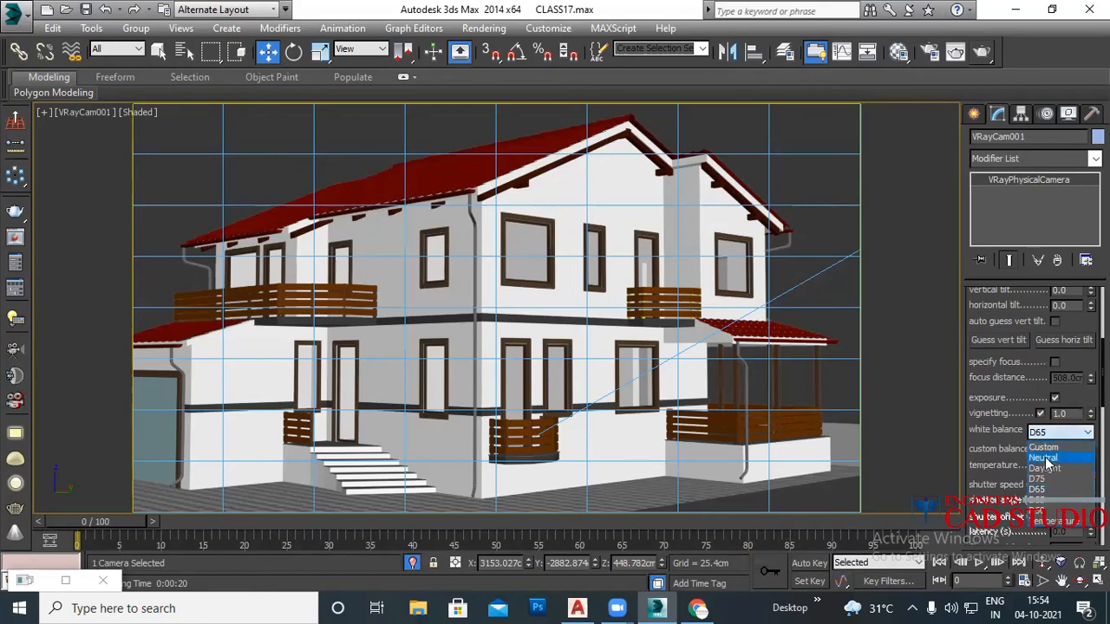
pyautogui.click(1043, 458)
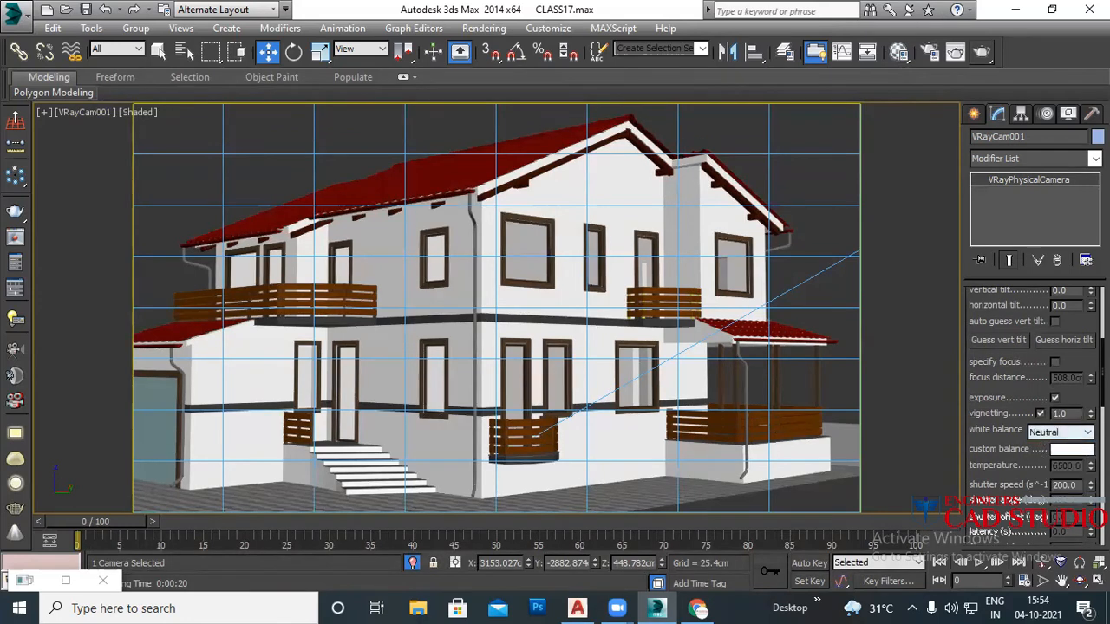
# Step: Open the V-Ray frame buffer from the quad menu and set shutter speed to 70
pyautogui.rightClick(880, 286)
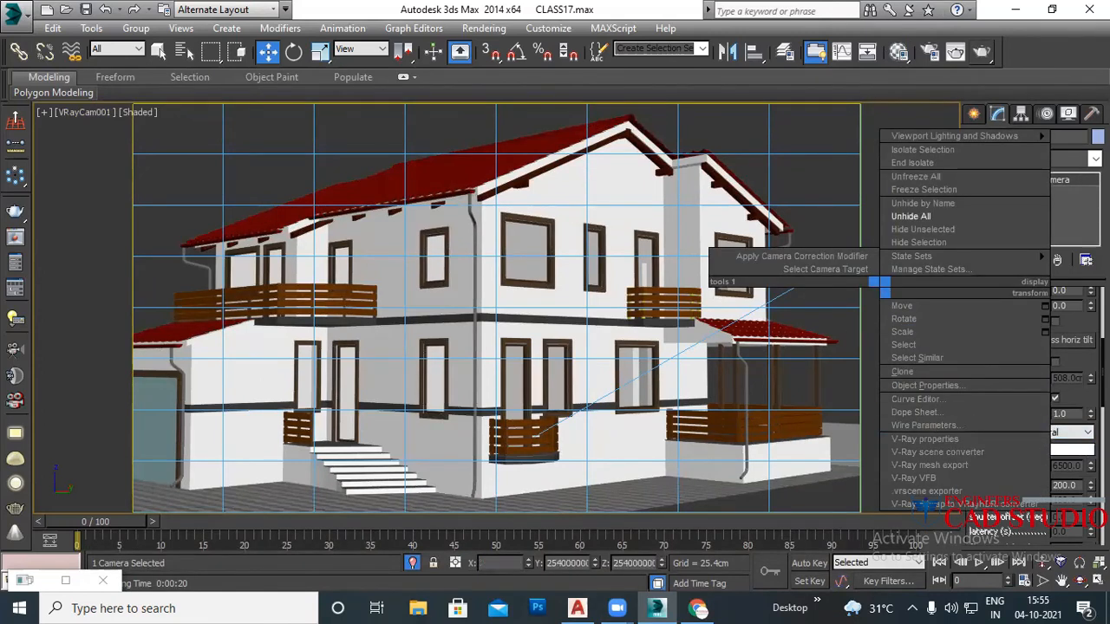
pyautogui.click(867, 357)
pyautogui.rightClick(902, 338)
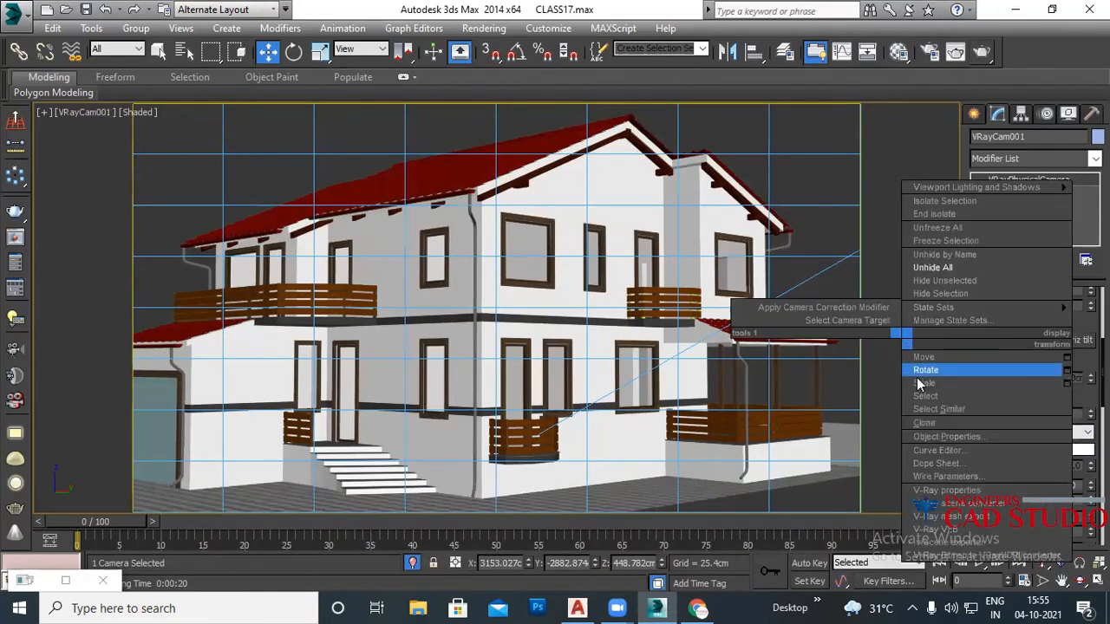
pyautogui.click(944, 529)
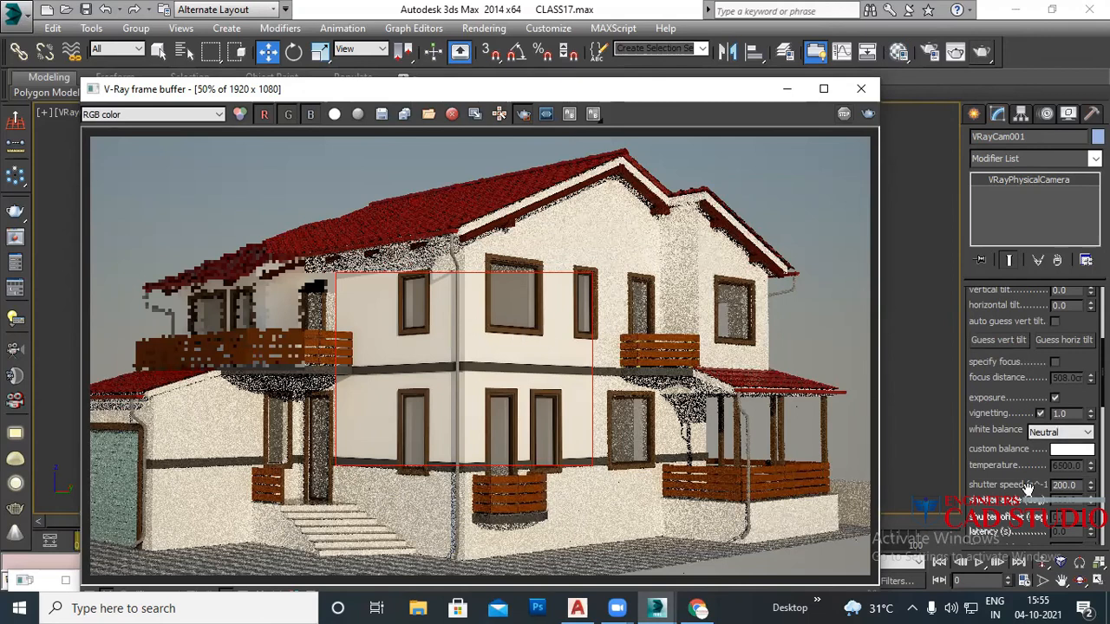
pyautogui.scroll(-3, 1028, 488)
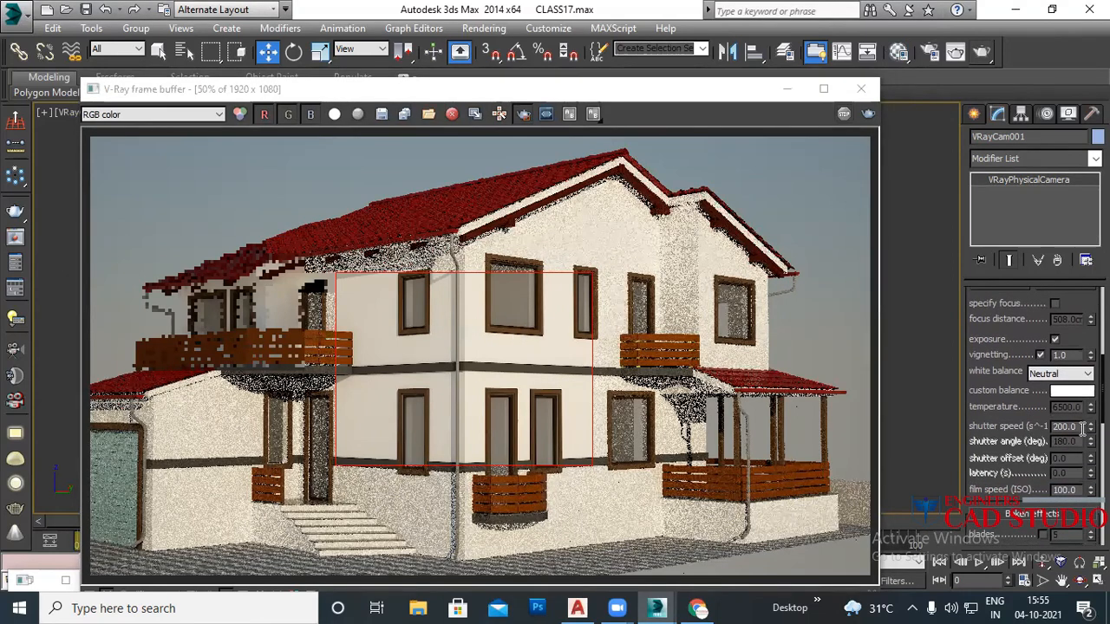
pyautogui.write('70')
pyautogui.press('Return')
# Step: Draw a render region over the central wall and re-render it at the new shutter speed
pyautogui.click(523, 114)
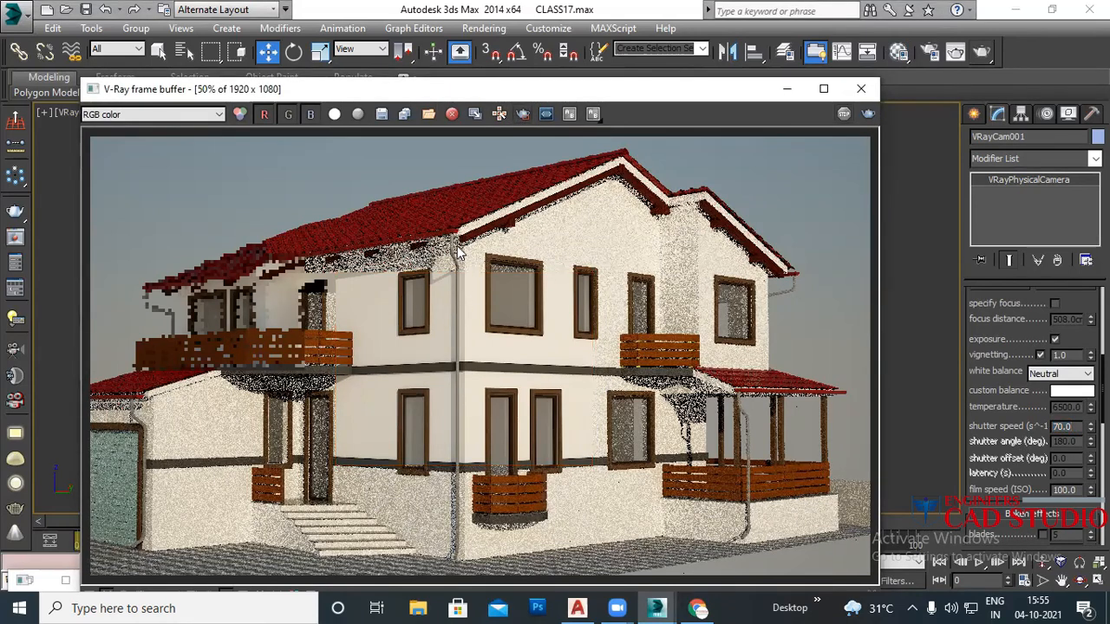
pyautogui.click(523, 113)
pyautogui.moveTo(457, 219); pyautogui.dragTo(594, 483)
pyautogui.moveTo(414, 248); pyautogui.dragTo(632, 488)
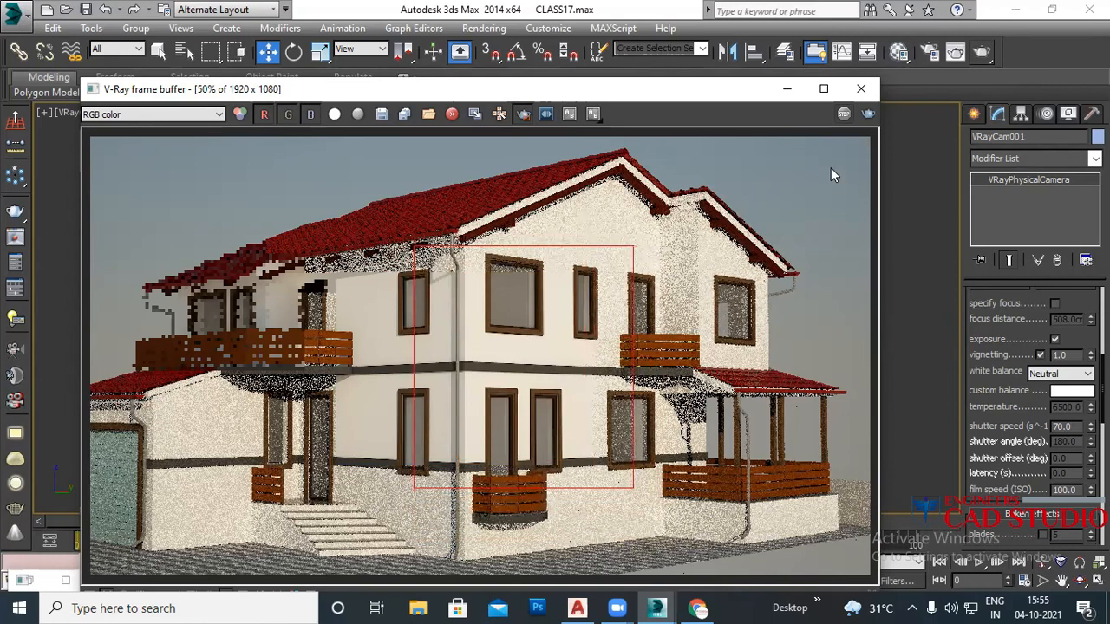
pyautogui.click(868, 116)
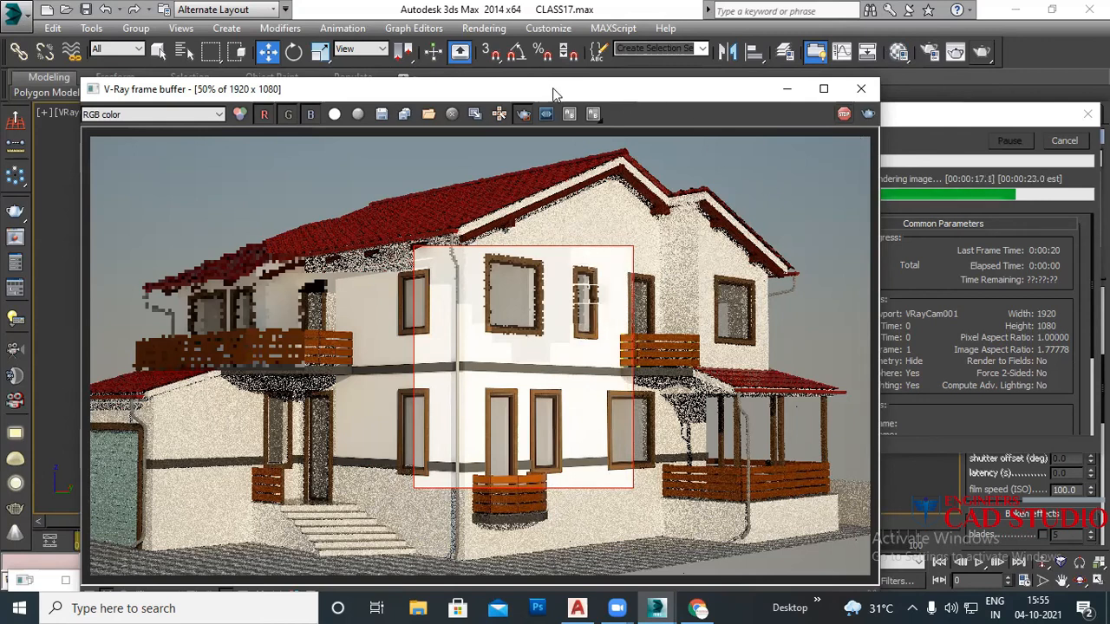
pyautogui.scroll(2, 415, 355)
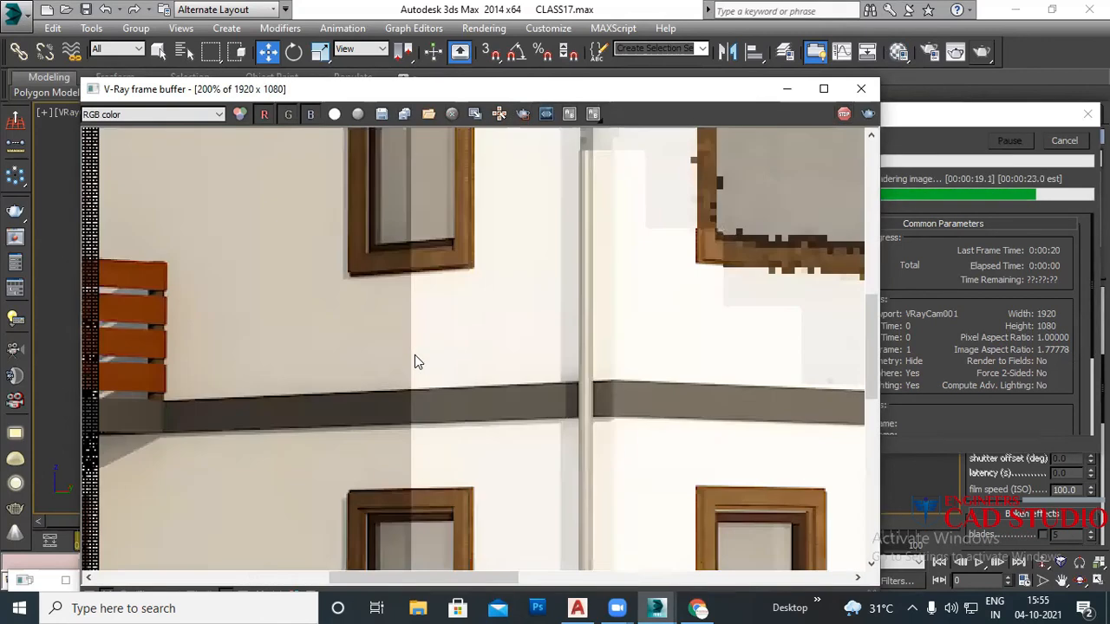
pyautogui.moveTo(456, 368); pyautogui.dragTo(481, 393, button='middle')
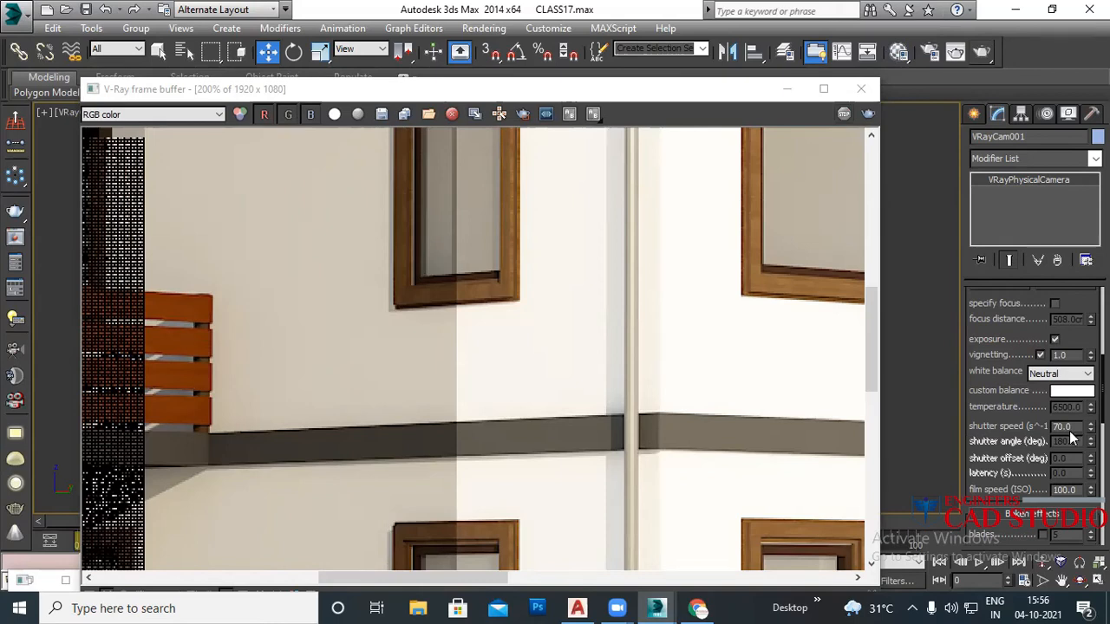
pyautogui.scroll(-1, 628, 361)
pyautogui.scroll(-1, 629, 366)
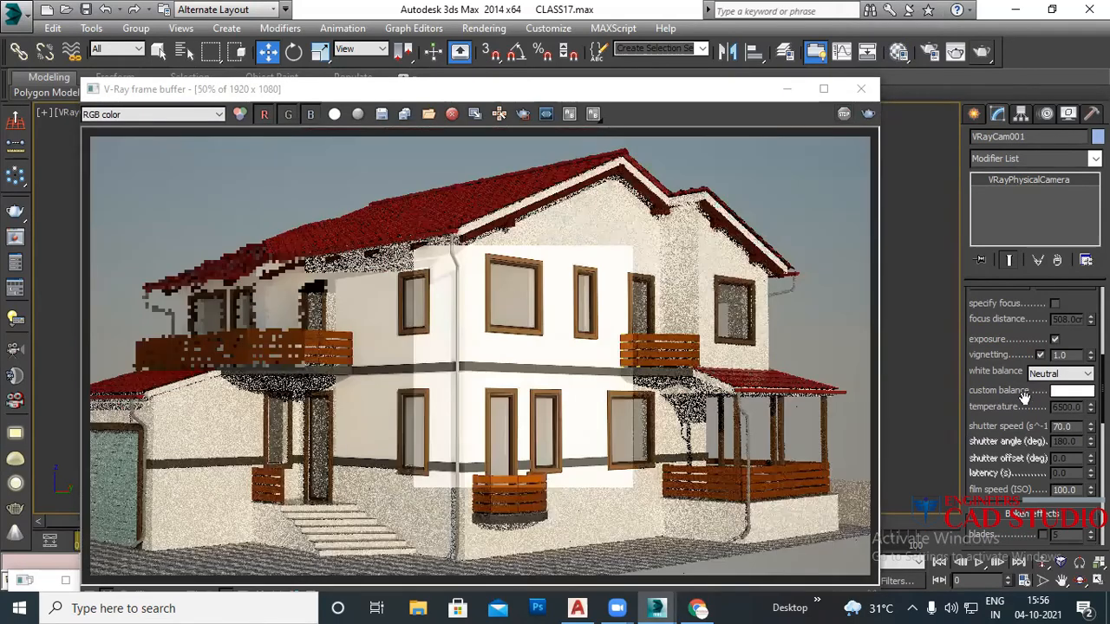
# Step: Set VRayCam001's shutter speed to 90 and re-render the central wall region
pyautogui.click(1065, 426)
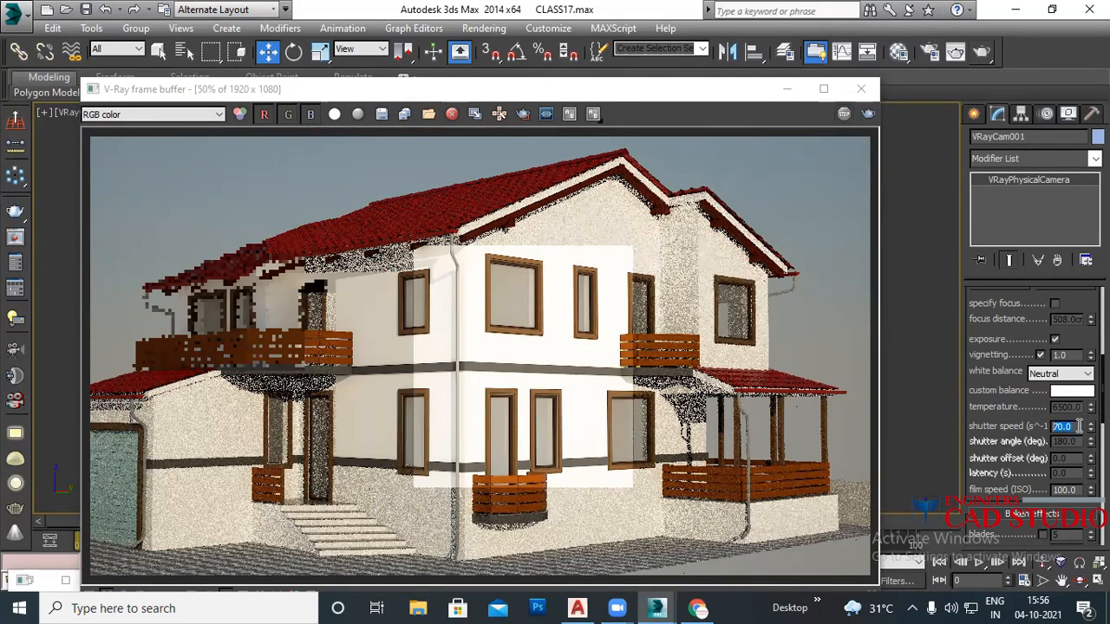
pyautogui.write('90')
pyautogui.click(523, 114)
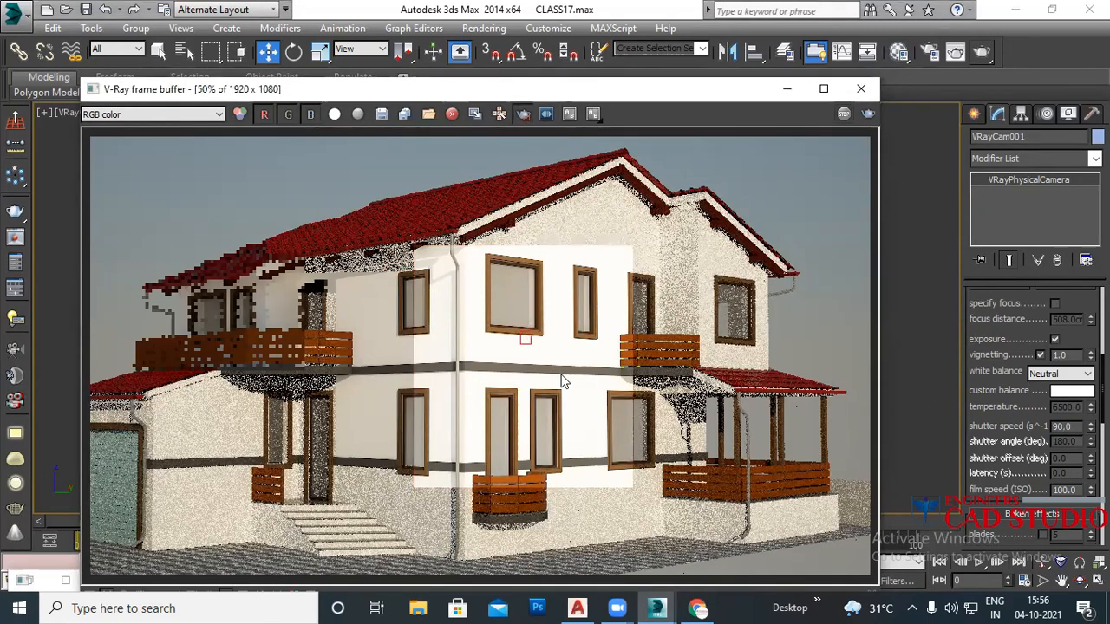
pyautogui.click(867, 114)
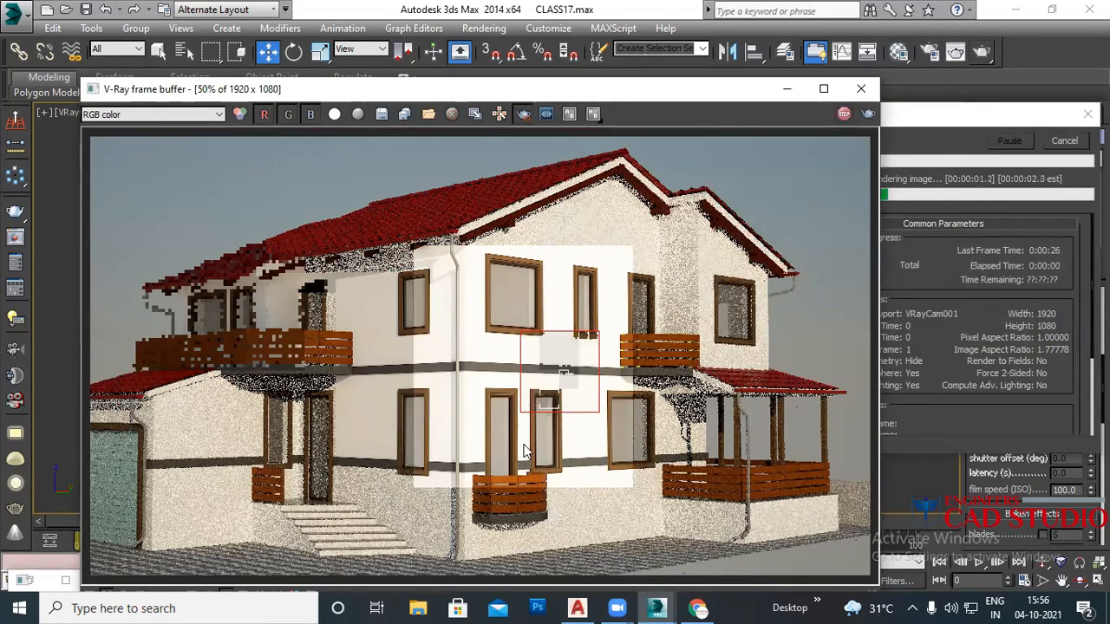
# Step: Turn off region rendering and set the camera's film speed (ISO) to 250
pyautogui.scroll(1, 530, 379)
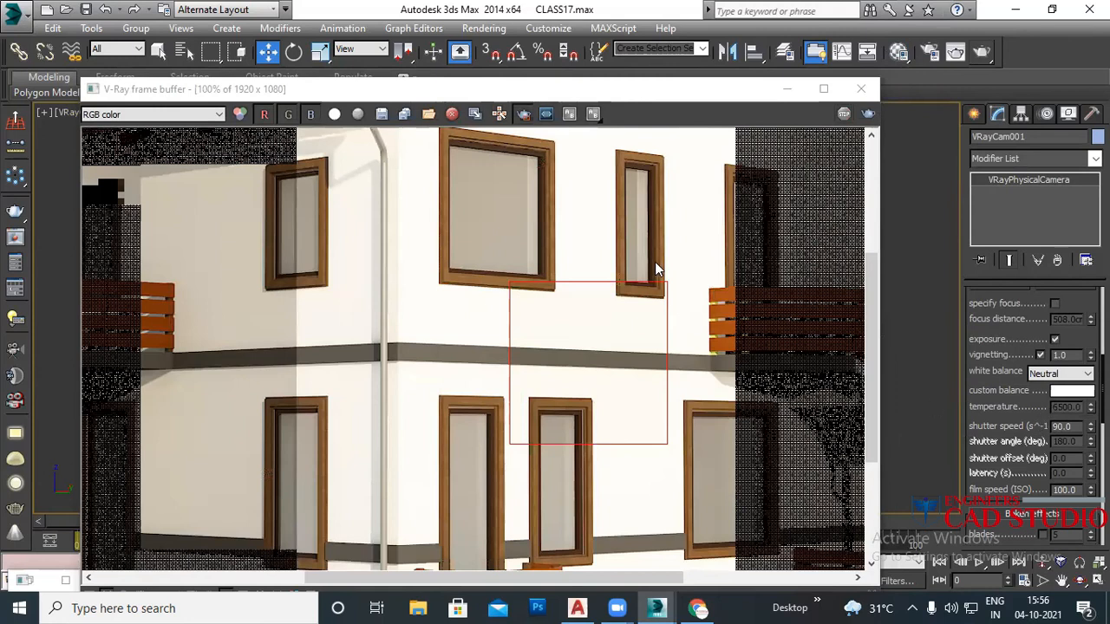
pyautogui.click(523, 114)
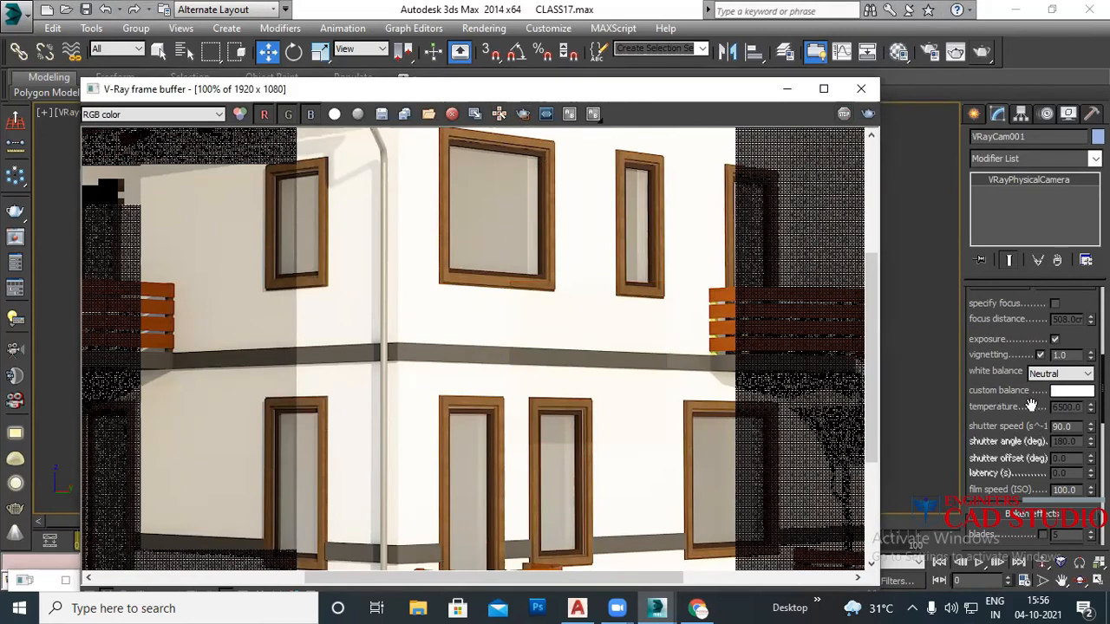
pyautogui.scroll(-3, 1015, 425)
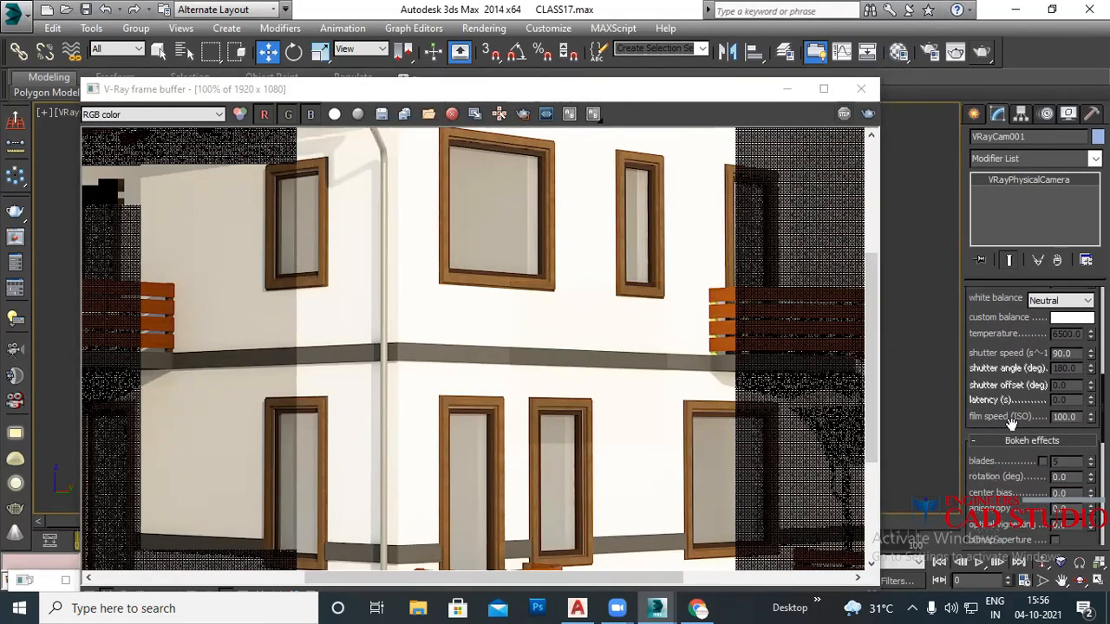
pyautogui.moveTo(1082, 417); pyautogui.dragTo(990, 416)
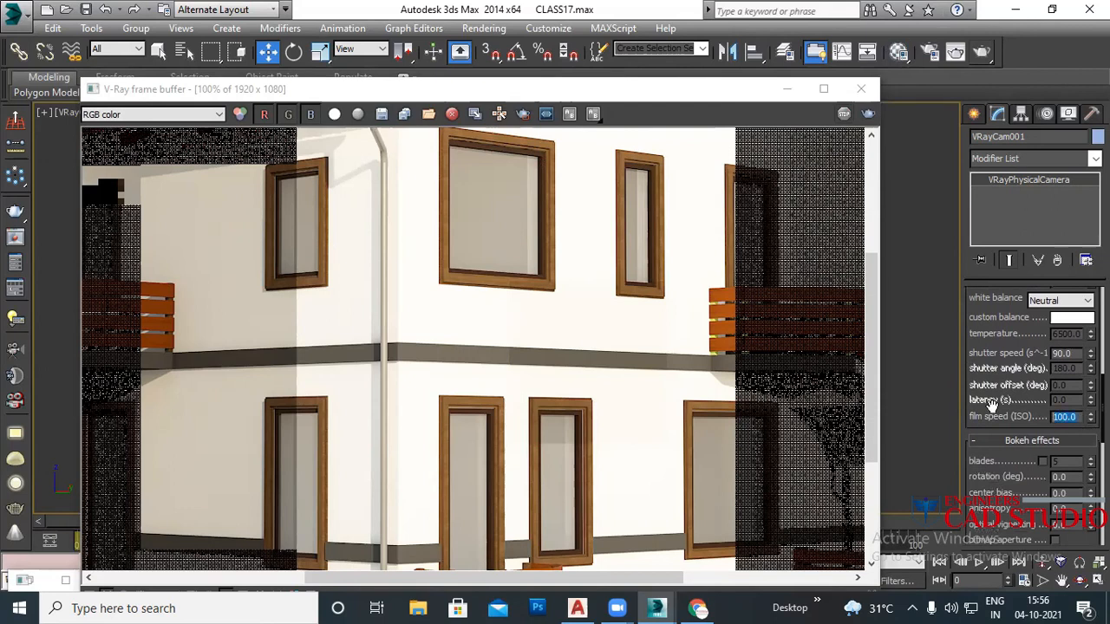
pyautogui.write('21')
pyautogui.scroll(-2, 499, 303)
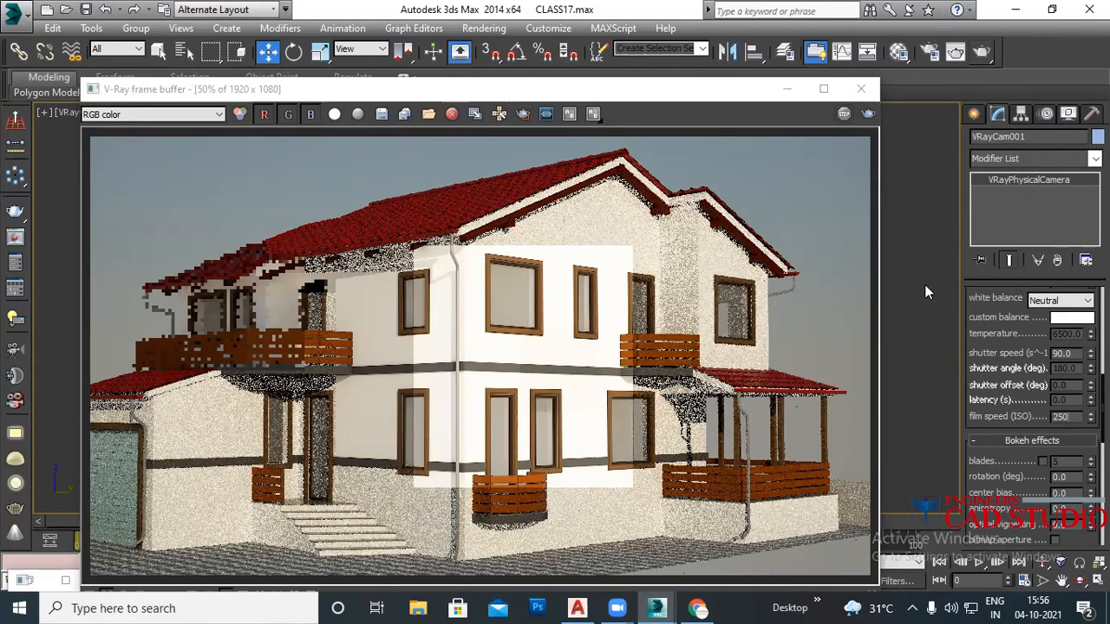
pyautogui.scroll(-3, 1011, 412)
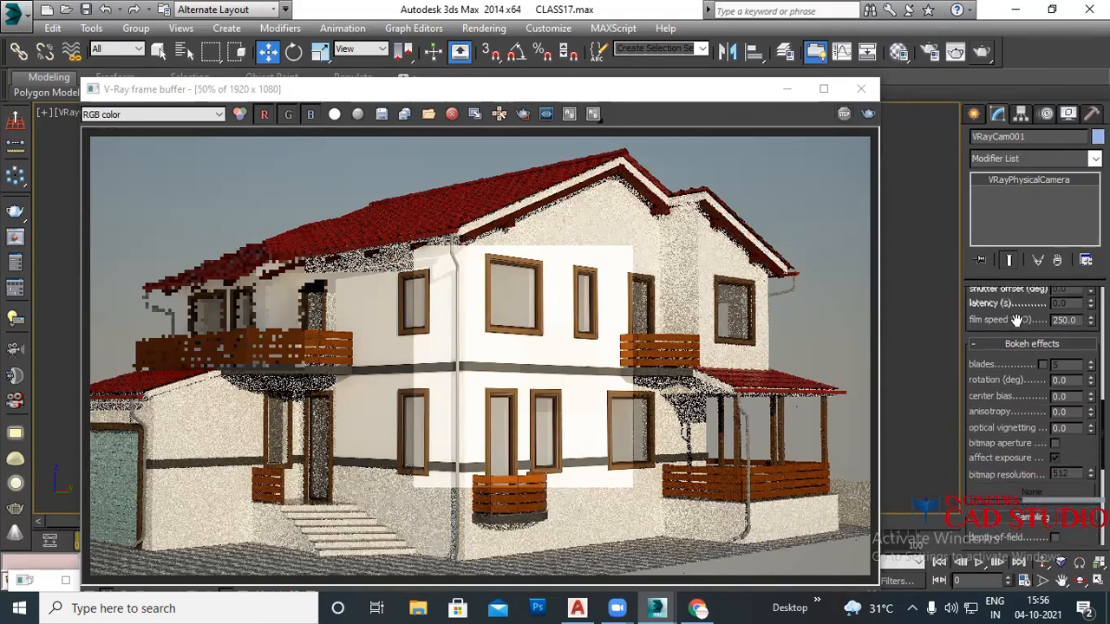
pyautogui.scroll(-3, 994, 416)
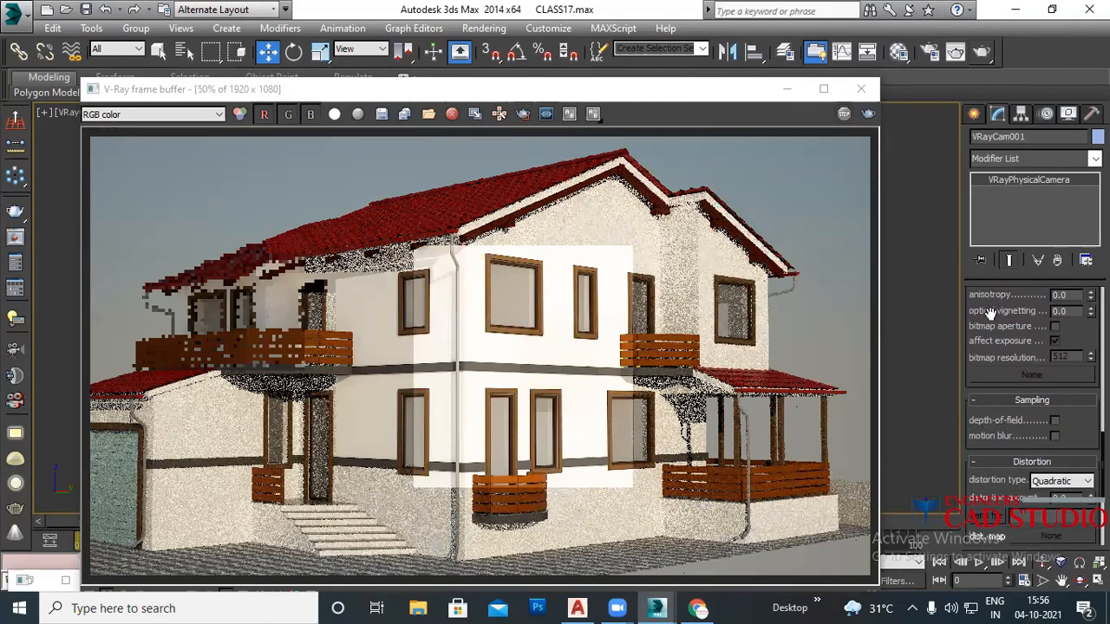
pyautogui.moveTo(994, 350); pyautogui.dragTo(997, 525)
pyautogui.scroll(4, 1004, 331)
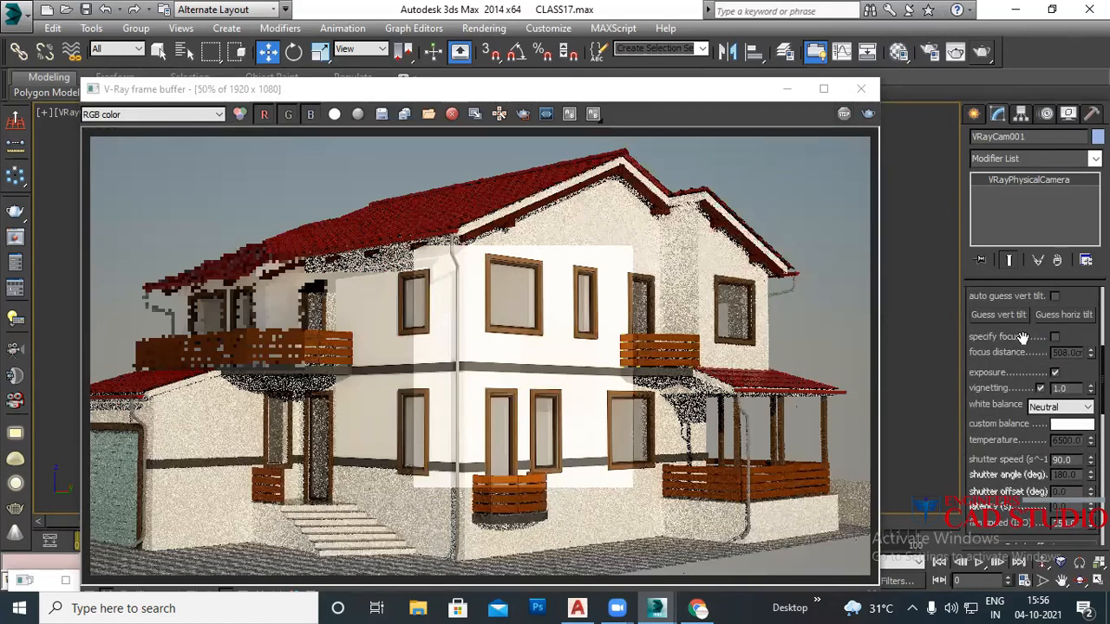
pyautogui.scroll(4, 1023, 337)
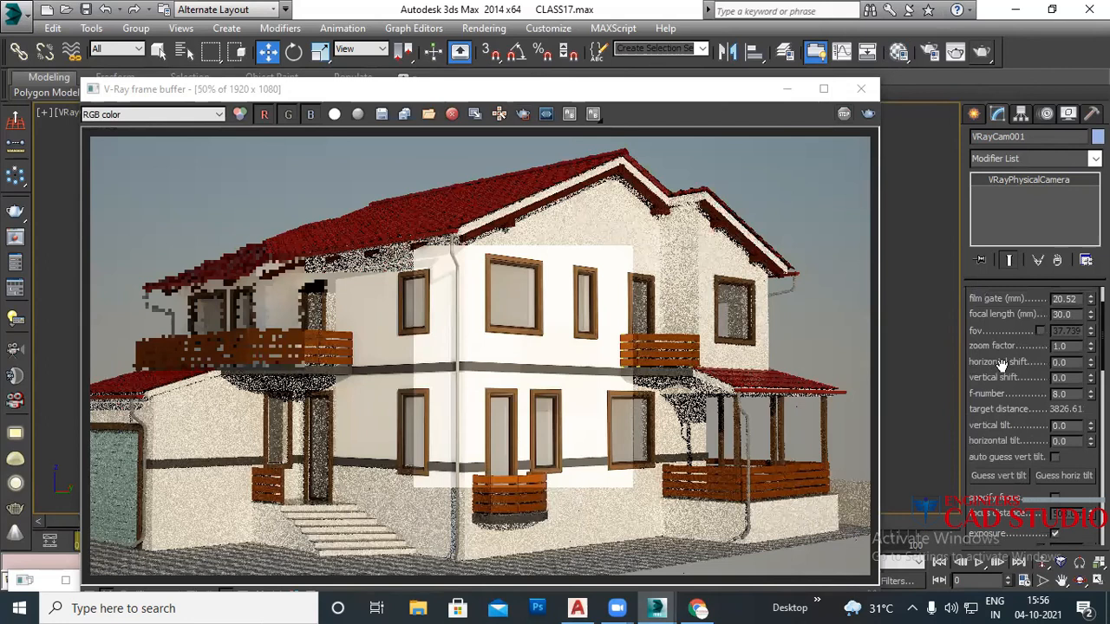
pyautogui.scroll(2, 1001, 373)
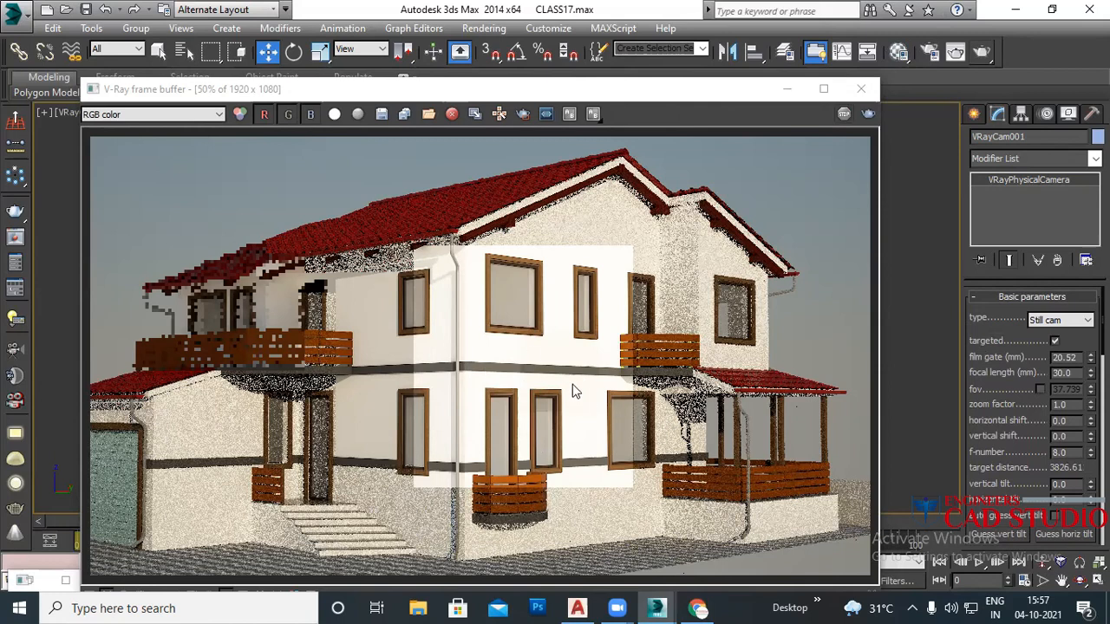
# Step: Close the frame buffer, then test and undo film gate and focal length changes, keeping 20.52 mm and 30 mm
pyautogui.click(866, 89)
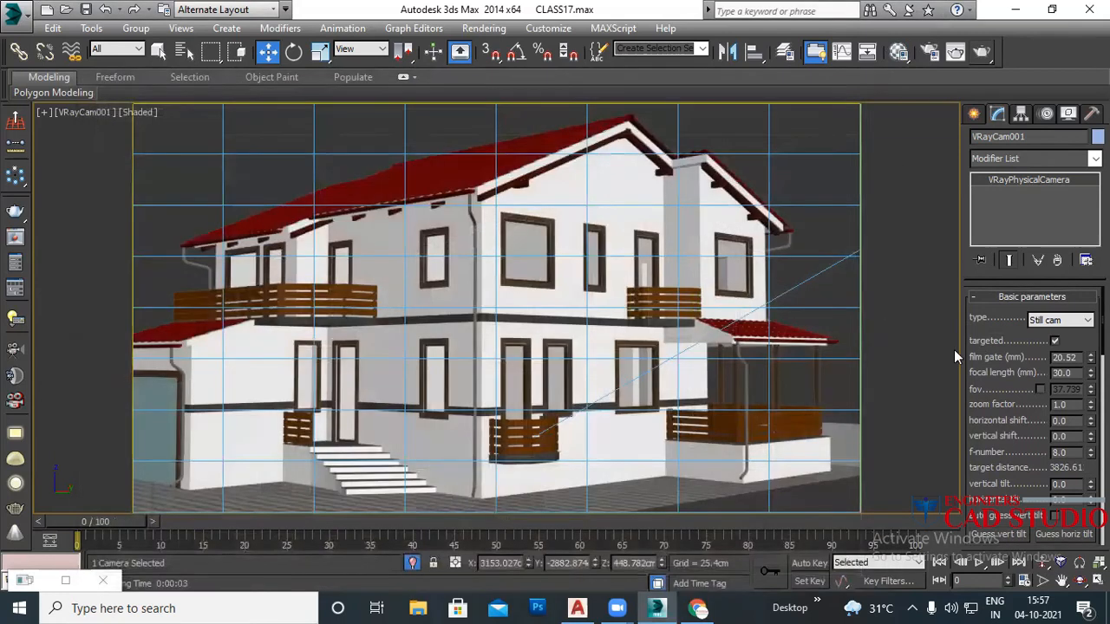
pyautogui.moveTo(1091, 357); pyautogui.dragTo(1037, 336)
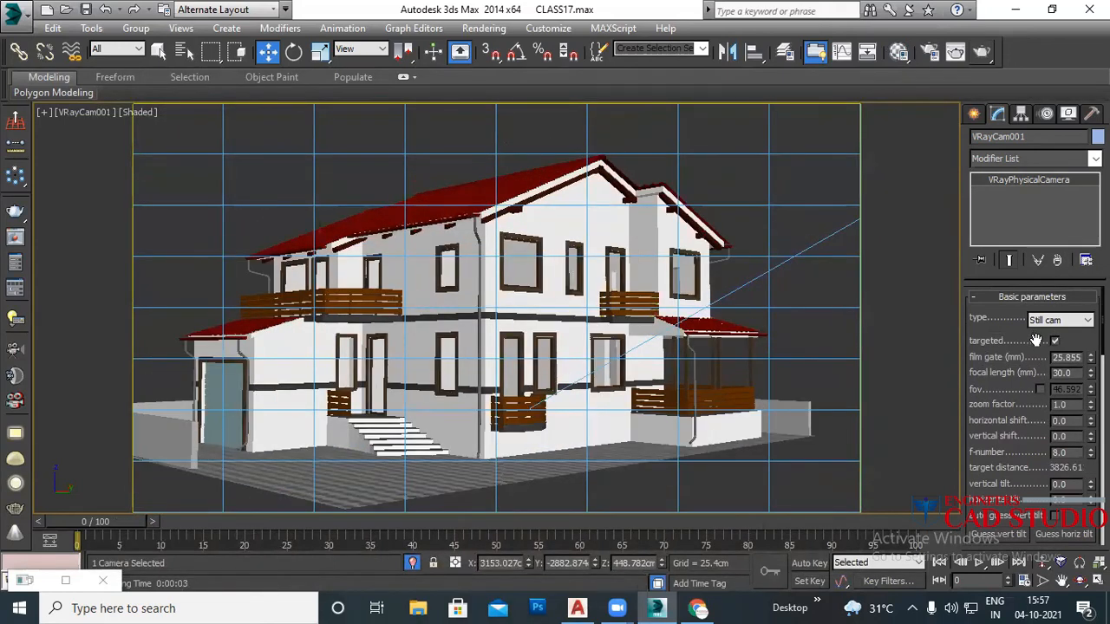
pyautogui.hotkey('ctrl', 'z')
pyautogui.moveTo(1091, 373); pyautogui.dragTo(1068, 383)
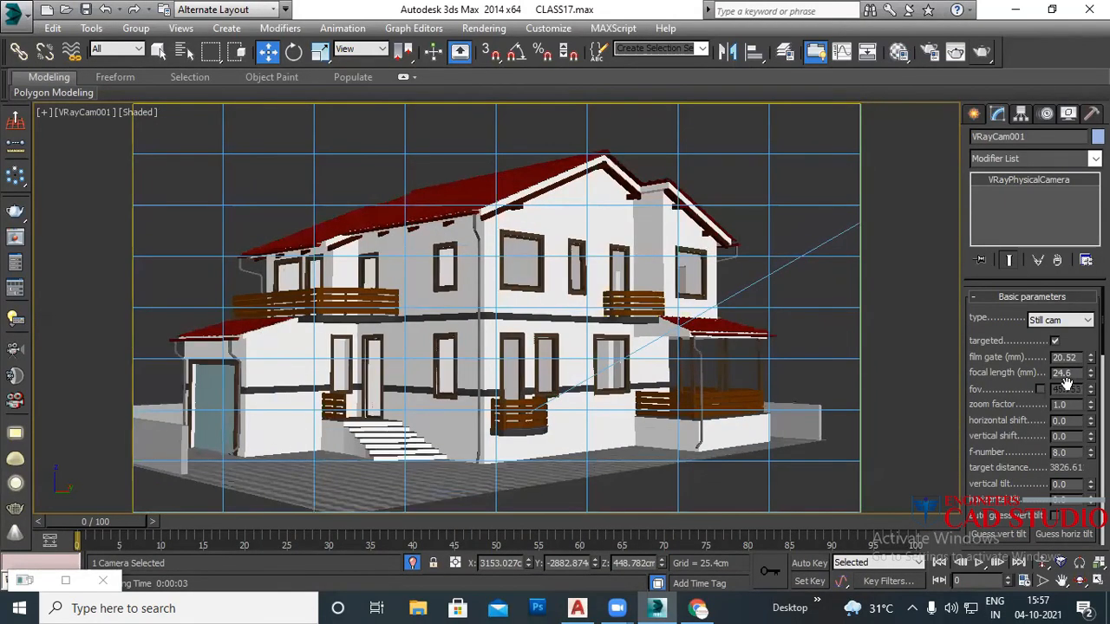
pyautogui.hotkey('ctrl', 'z')
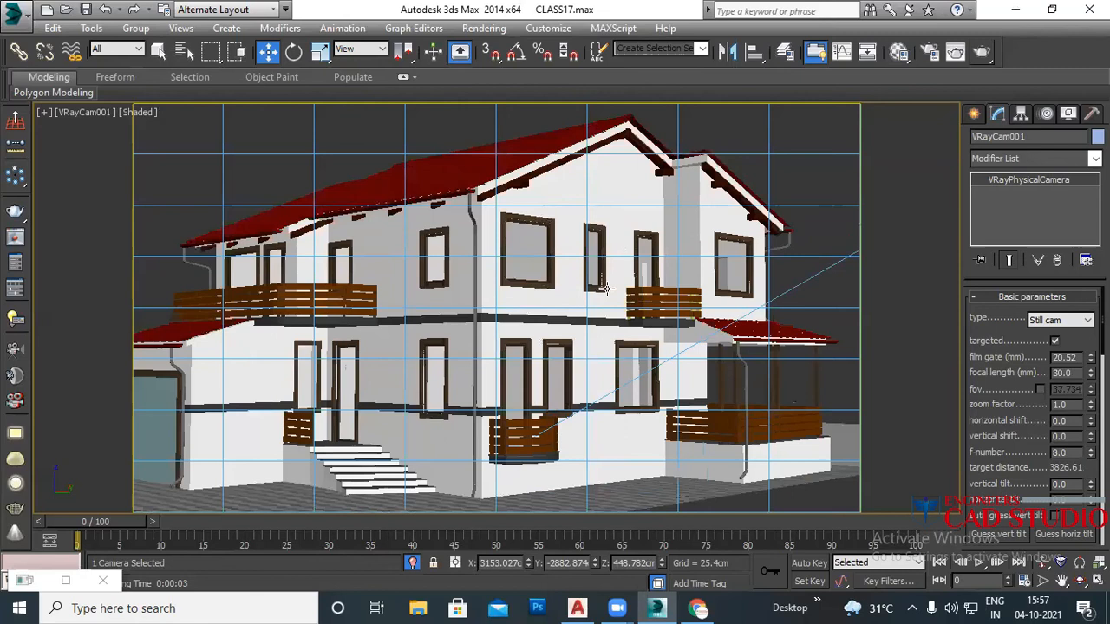
pyautogui.click(807, 192)
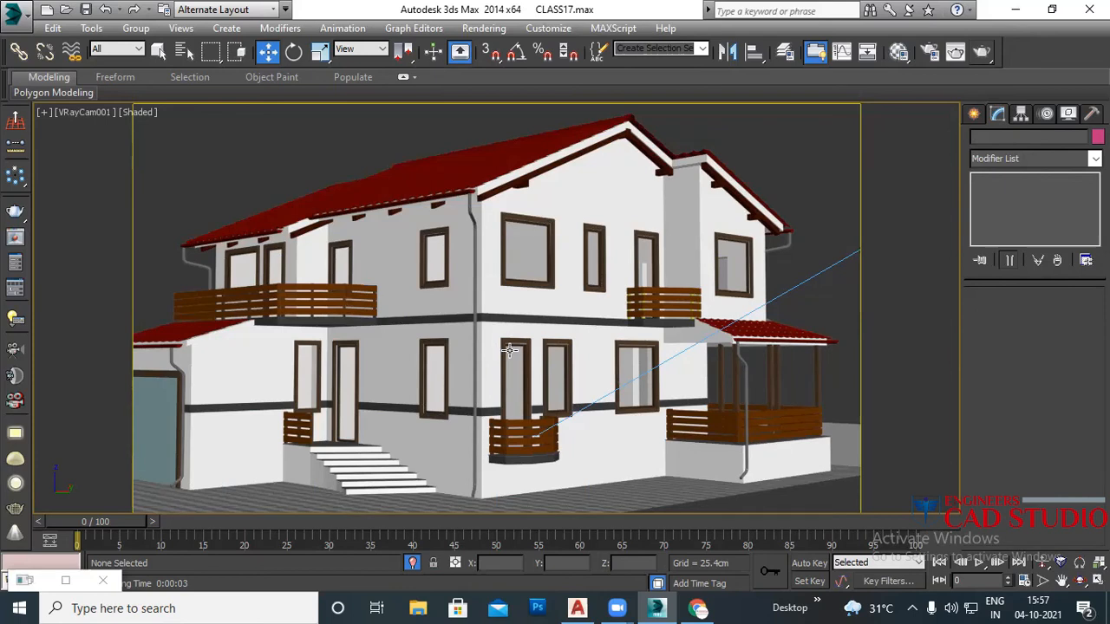
# Step: Select the compound wall in Top view and raise its Extrude amount from 175 to 370.58 cm
pyautogui.press('t')
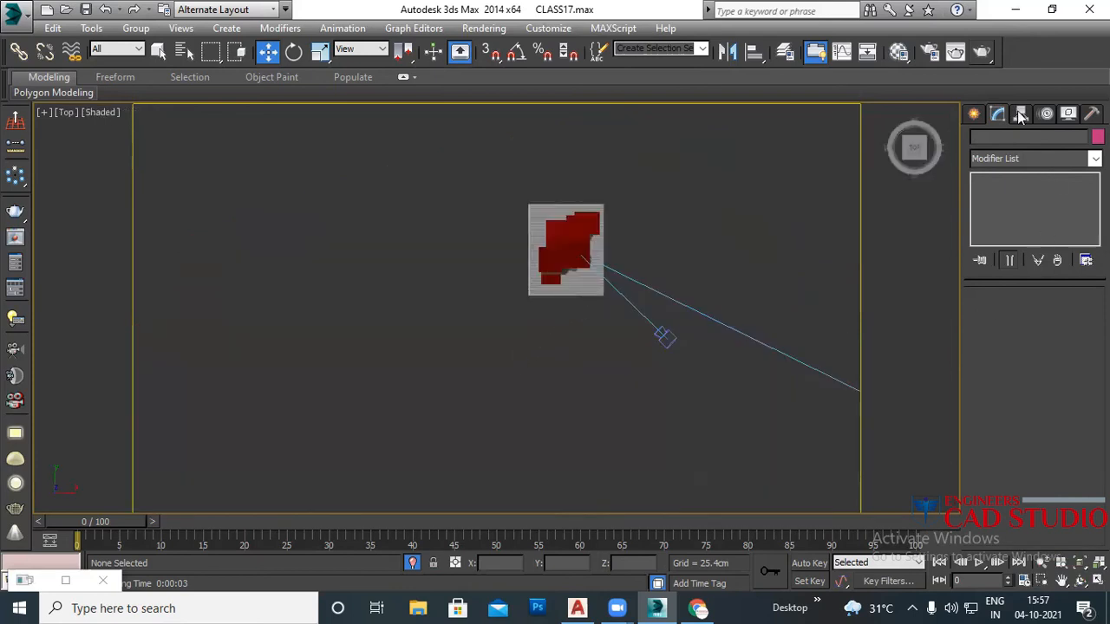
pyautogui.click(975, 114)
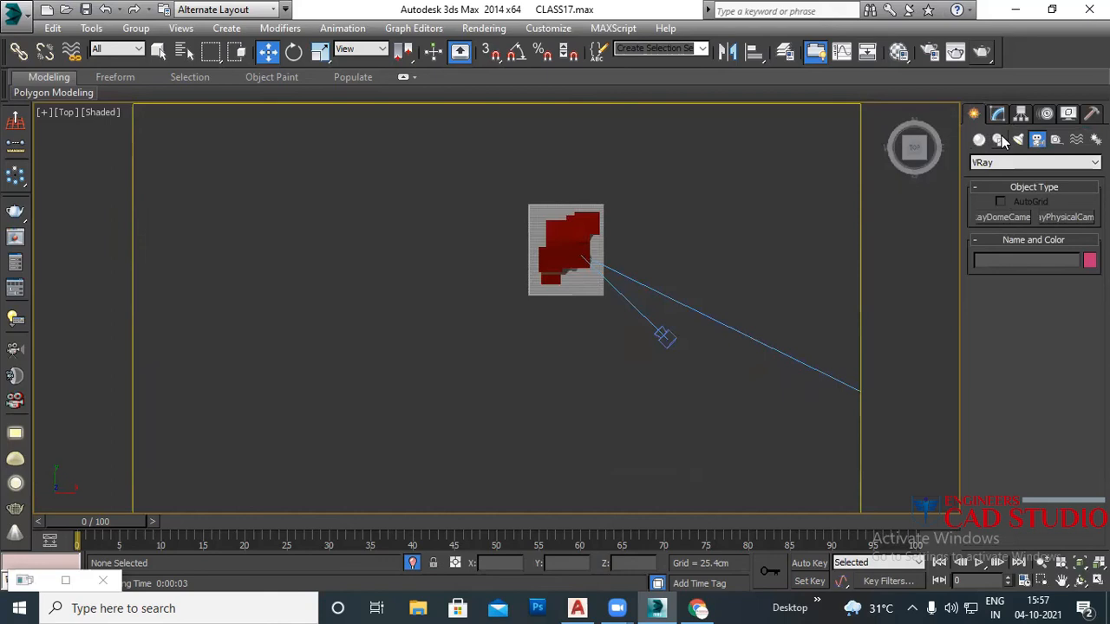
pyautogui.scroll(2, 529, 280)
pyautogui.scroll(3, 529, 280)
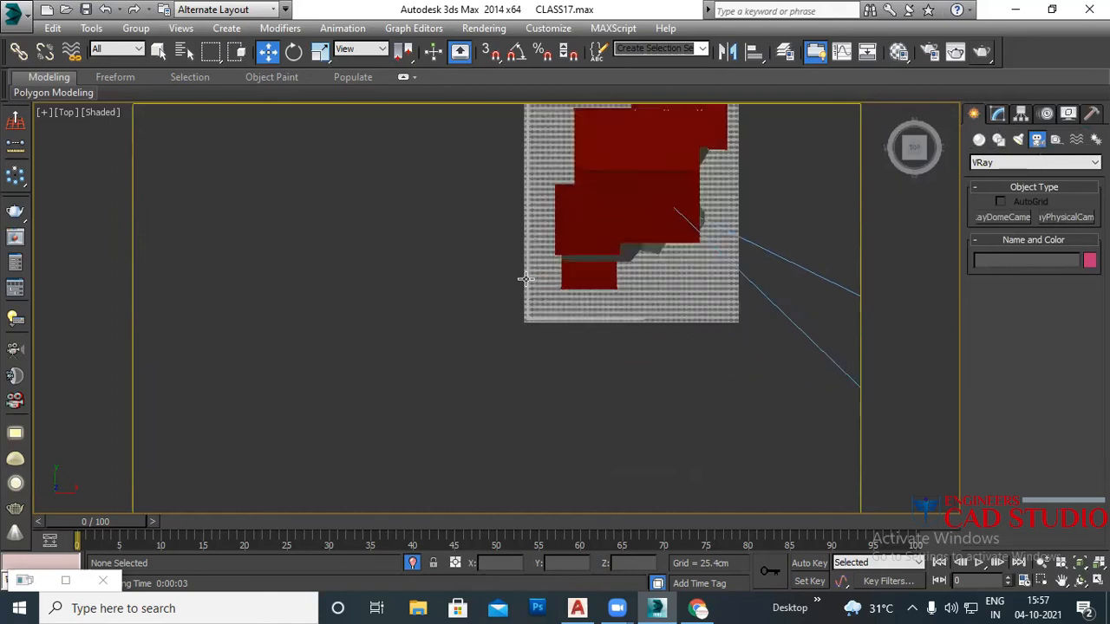
pyautogui.scroll(2, 607, 322)
pyautogui.click(649, 314)
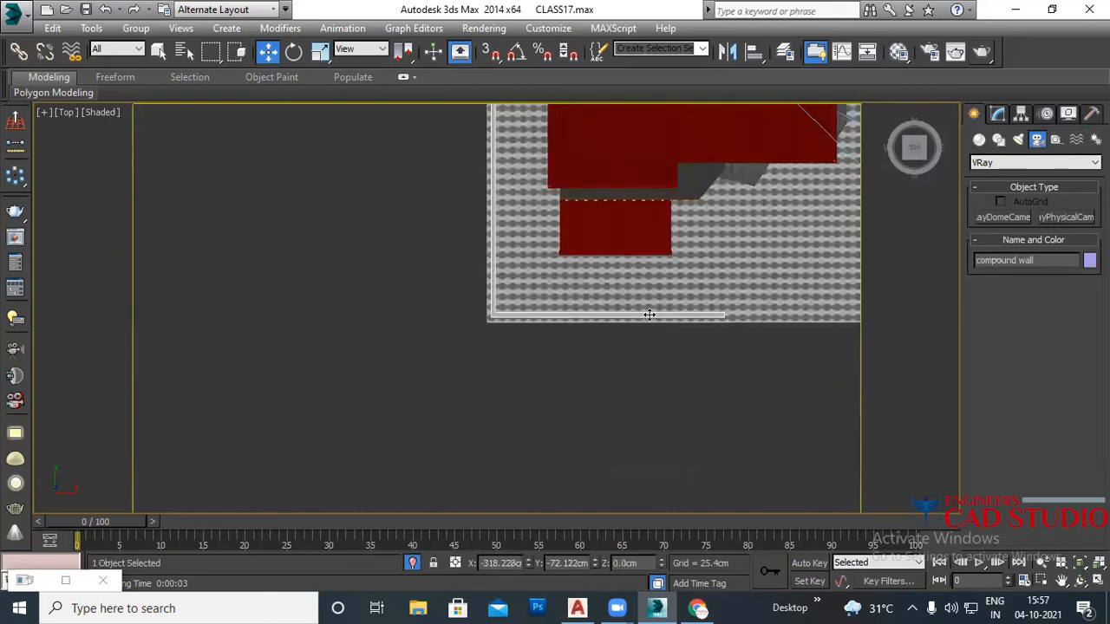
pyautogui.press('f')
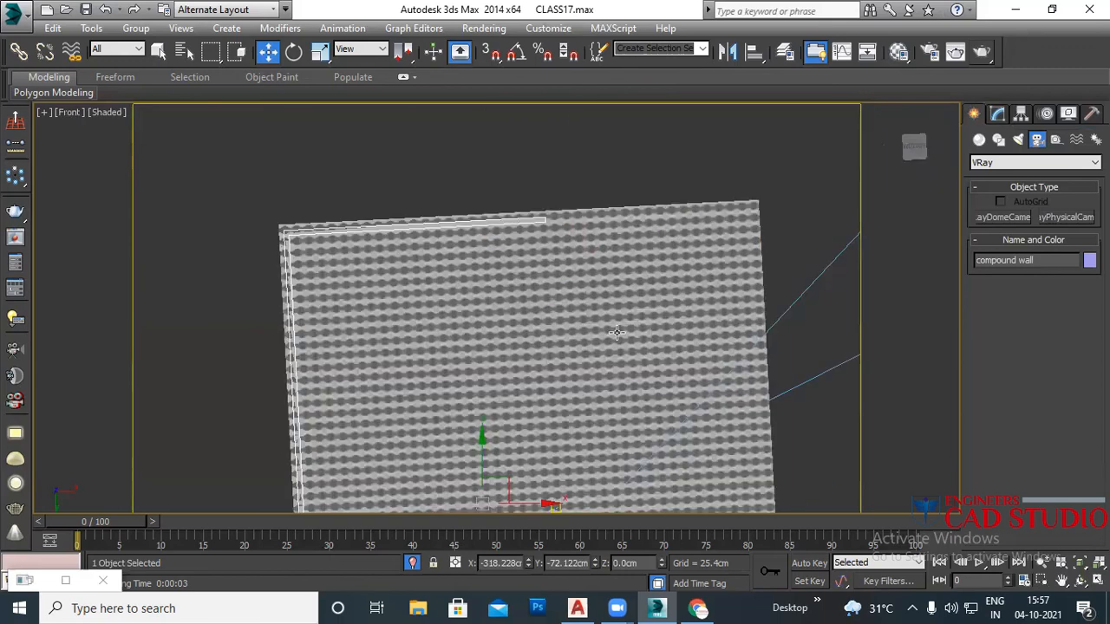
pyautogui.press('l')
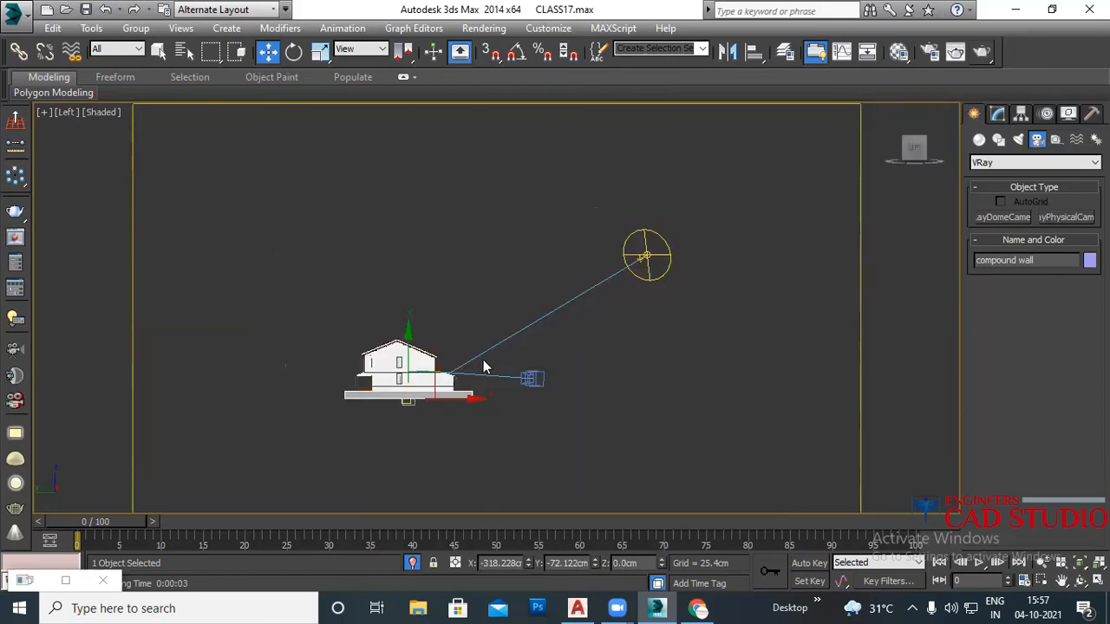
pyautogui.click(997, 113)
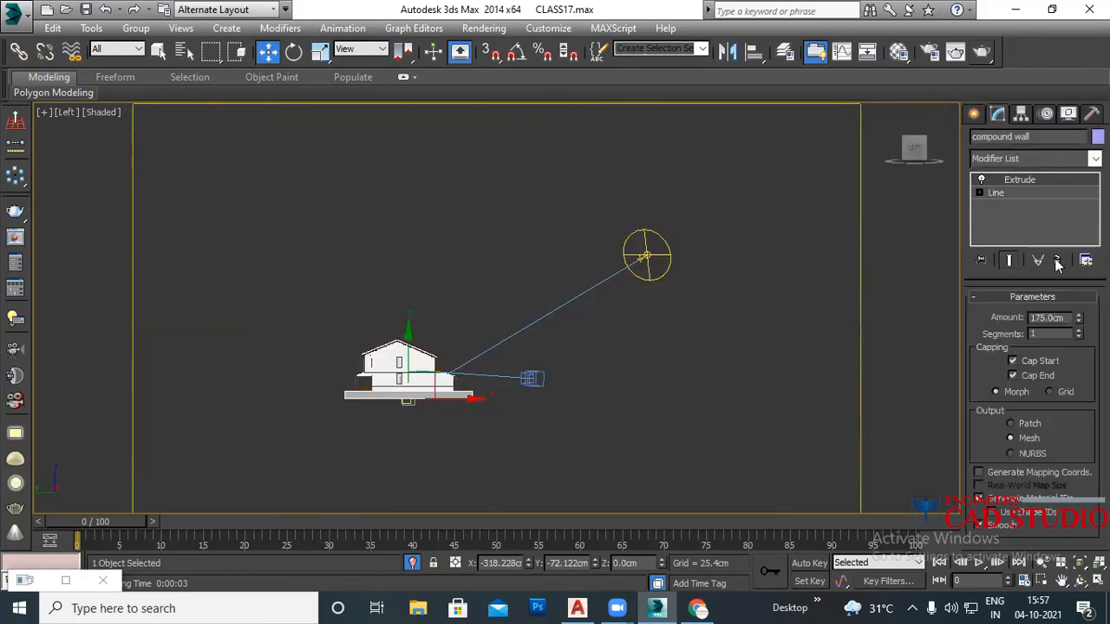
pyautogui.moveTo(1080, 319); pyautogui.dragTo(1080, 278)
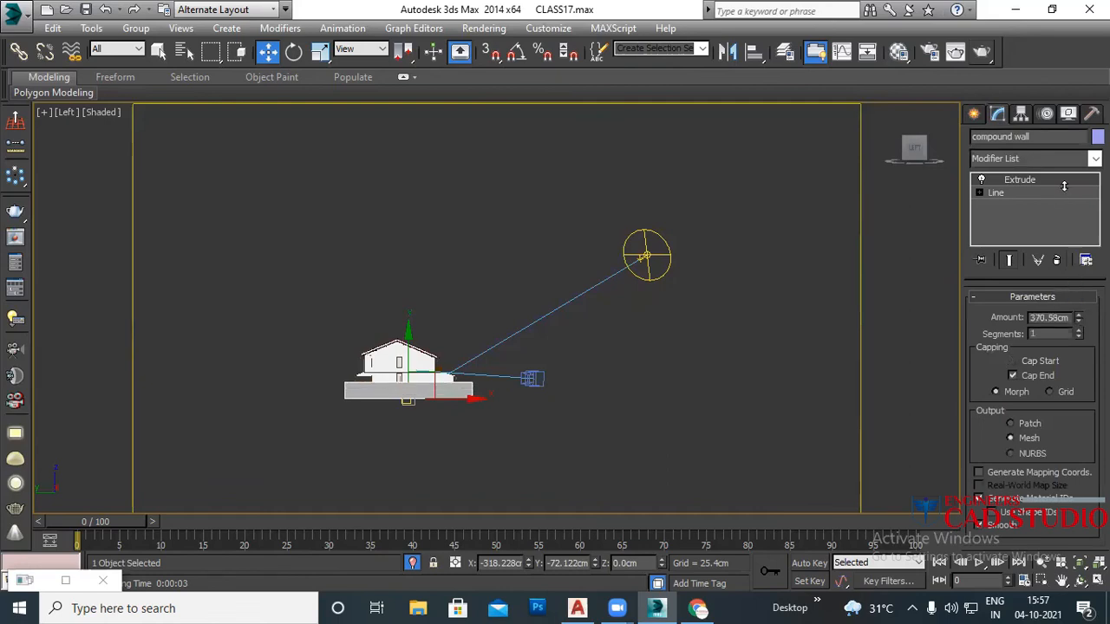
pyautogui.click(597, 397)
pyautogui.press('c')
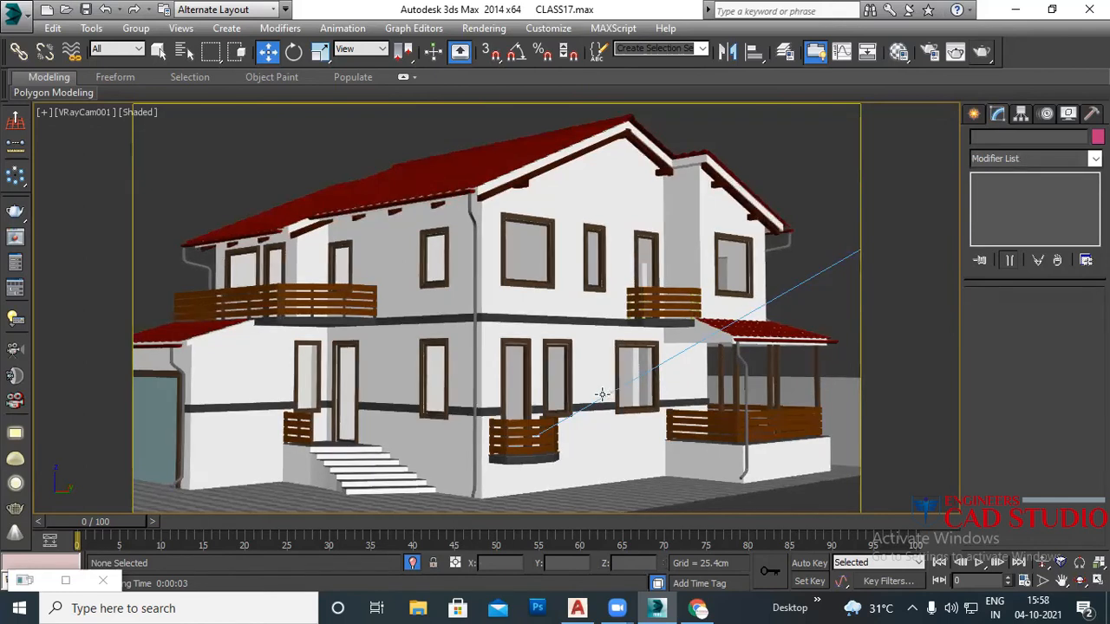
# Step: Select VRayCam001 from the viewport label and widen its film gate to 27.086 mm
pyautogui.click(974, 114)
pyautogui.click(999, 115)
pyautogui.click(76, 114)
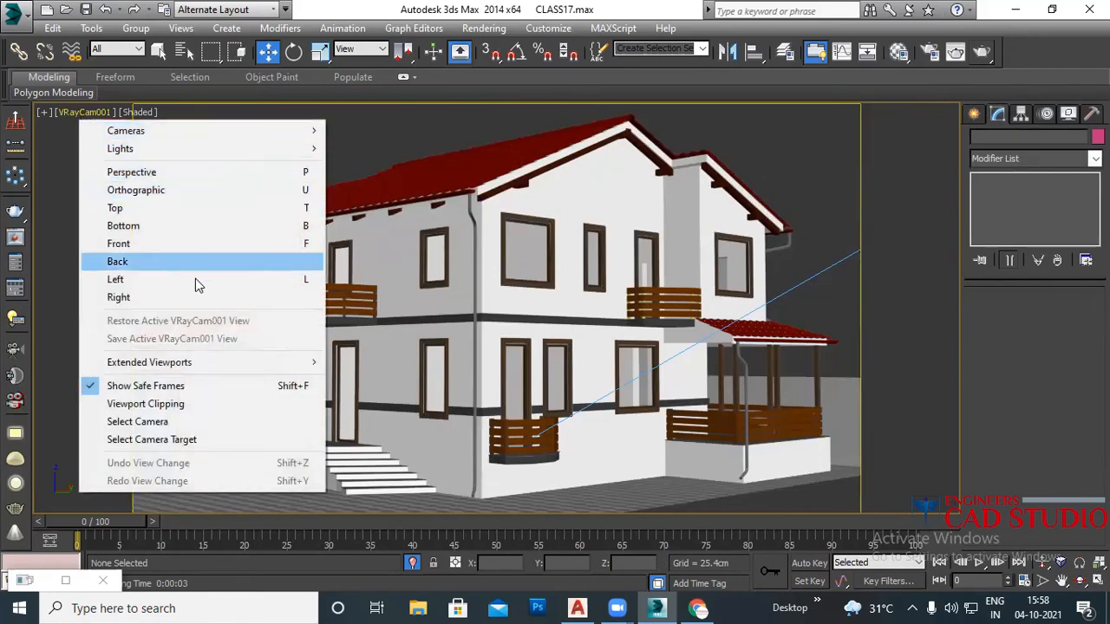
pyautogui.click(180, 425)
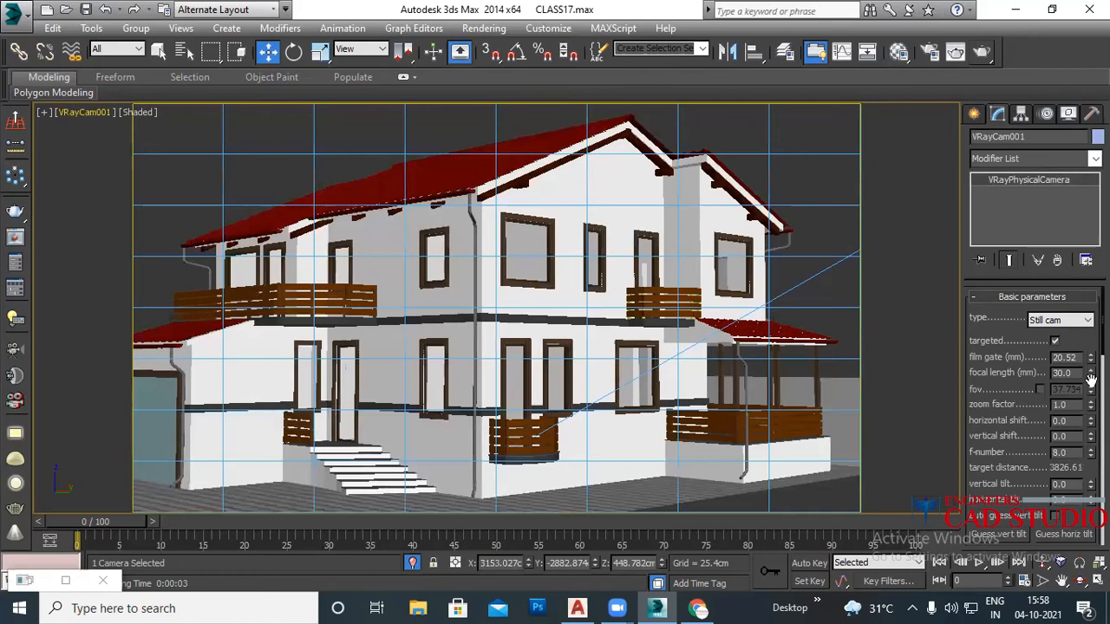
pyautogui.moveTo(1090, 356); pyautogui.dragTo(1081, 330)
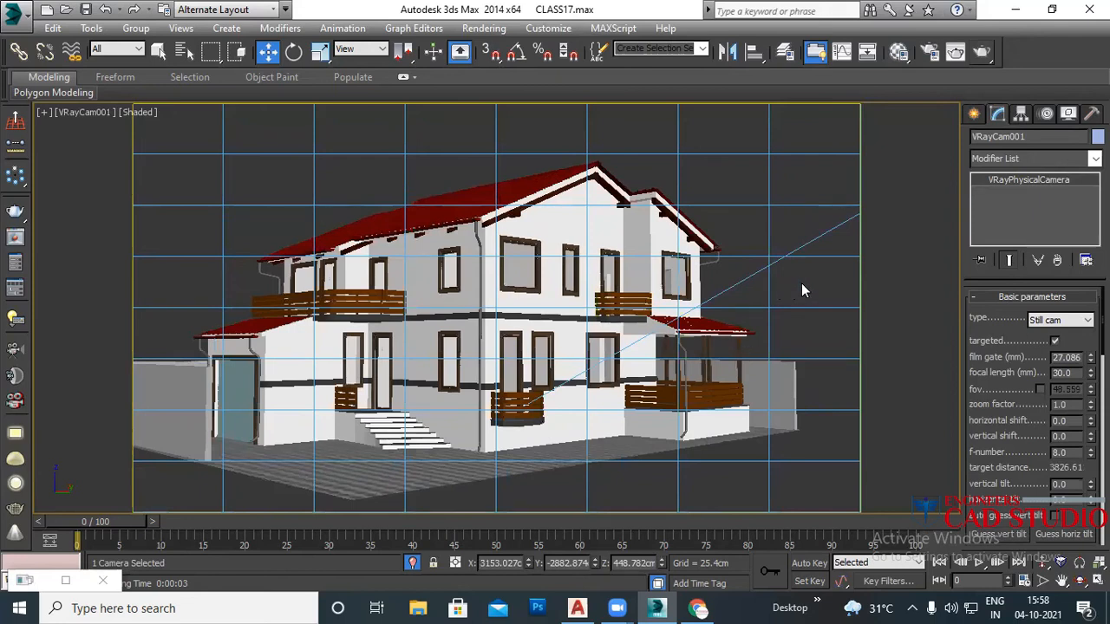
pyautogui.click(802, 286)
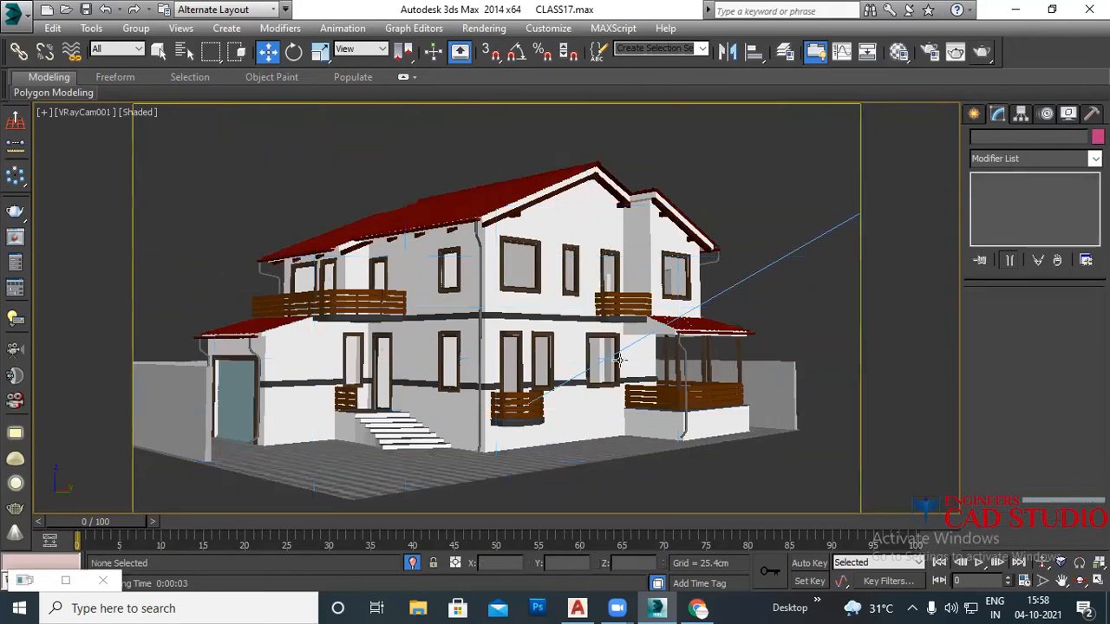
# Step: Orbit a perspective view around the house and create Camera001 from it with Ctrl+C
pyautogui.press('p')
pyautogui.scroll(-2, 515, 408)
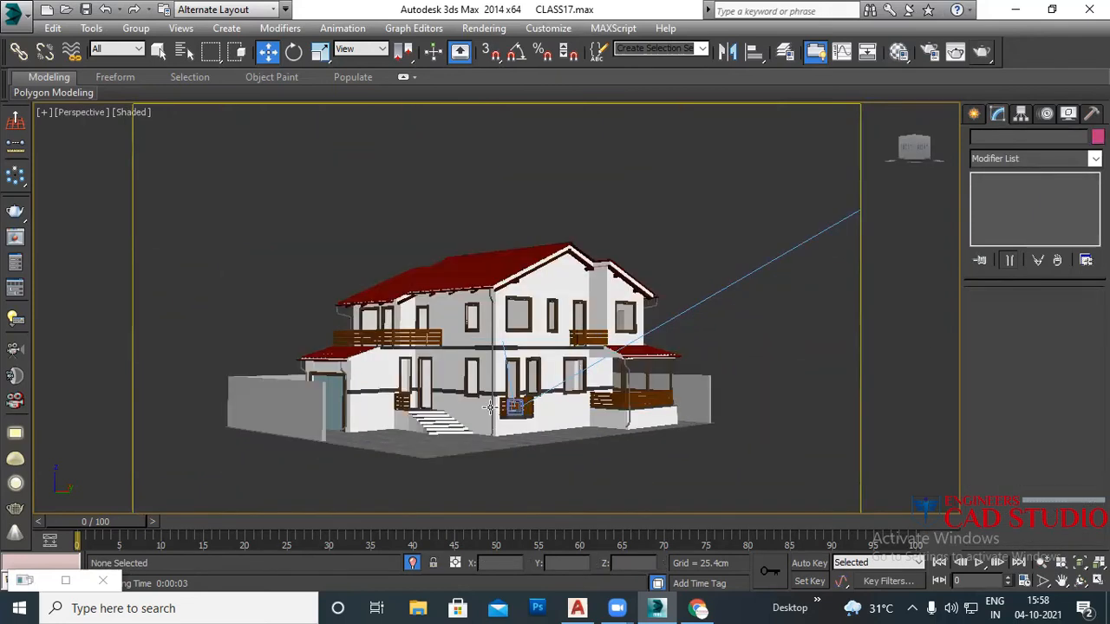
pyautogui.scroll(-1, 516, 405)
pyautogui.keyDown('alt'); pyautogui.moveTo(516, 406); pyautogui.dragTo(428, 405, button='middle'); pyautogui.keyUp('alt')
pyautogui.keyDown('alt'); pyautogui.moveTo(297, 404); pyautogui.dragTo(14, 406, button='middle'); pyautogui.keyUp('alt')
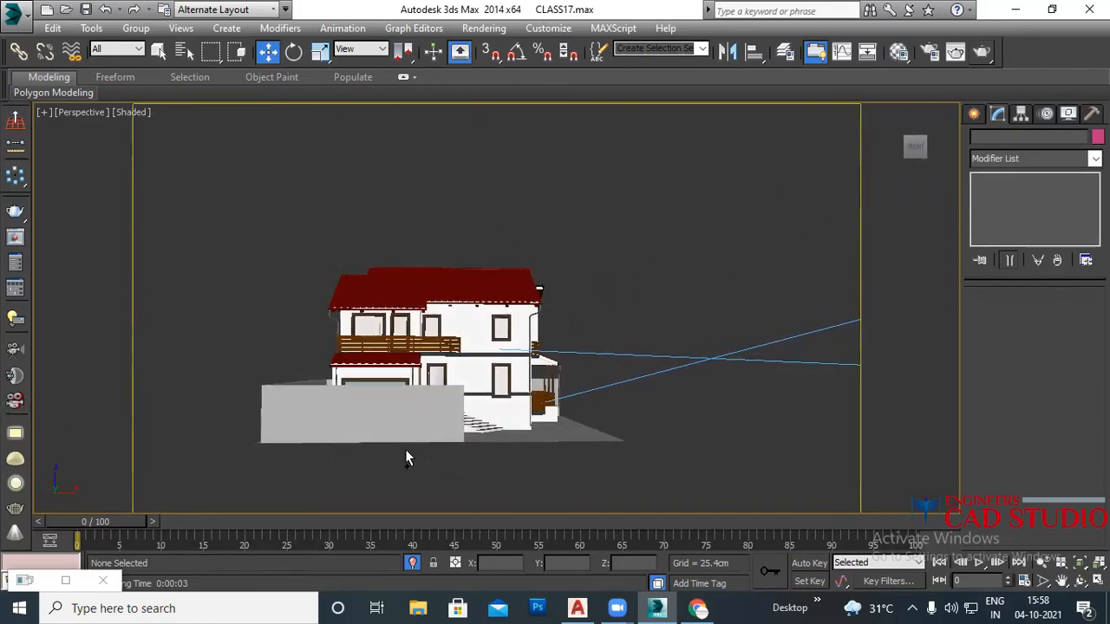
pyautogui.hotkey('ctrl', 'c')
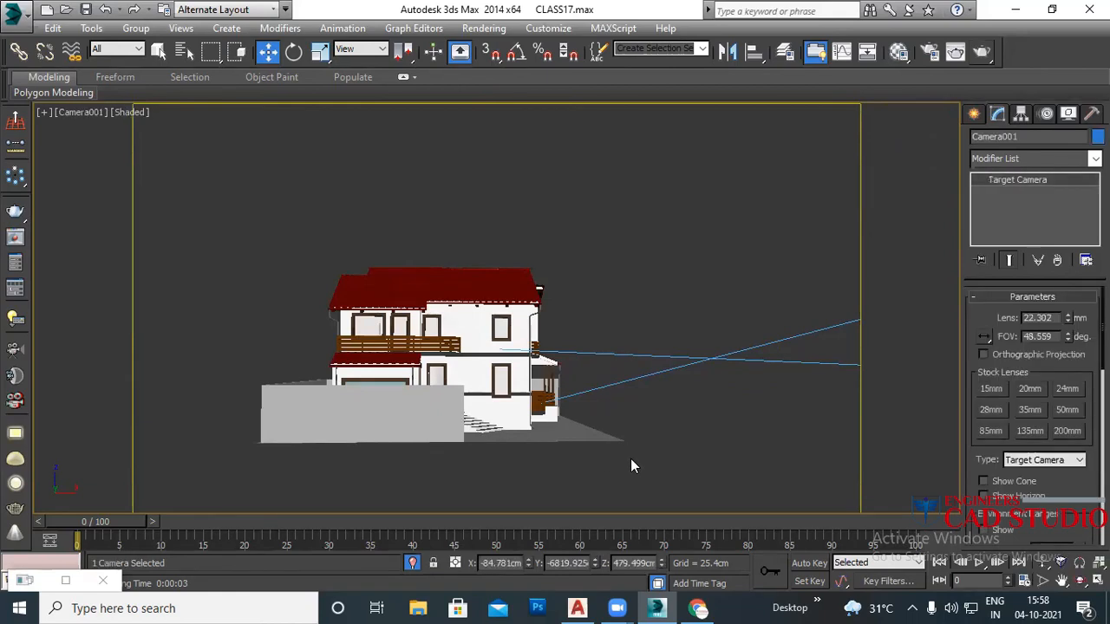
# Step: Switch to Top view and select VRayCam001
pyautogui.press('t')
pyautogui.scroll(-10, 629, 443)
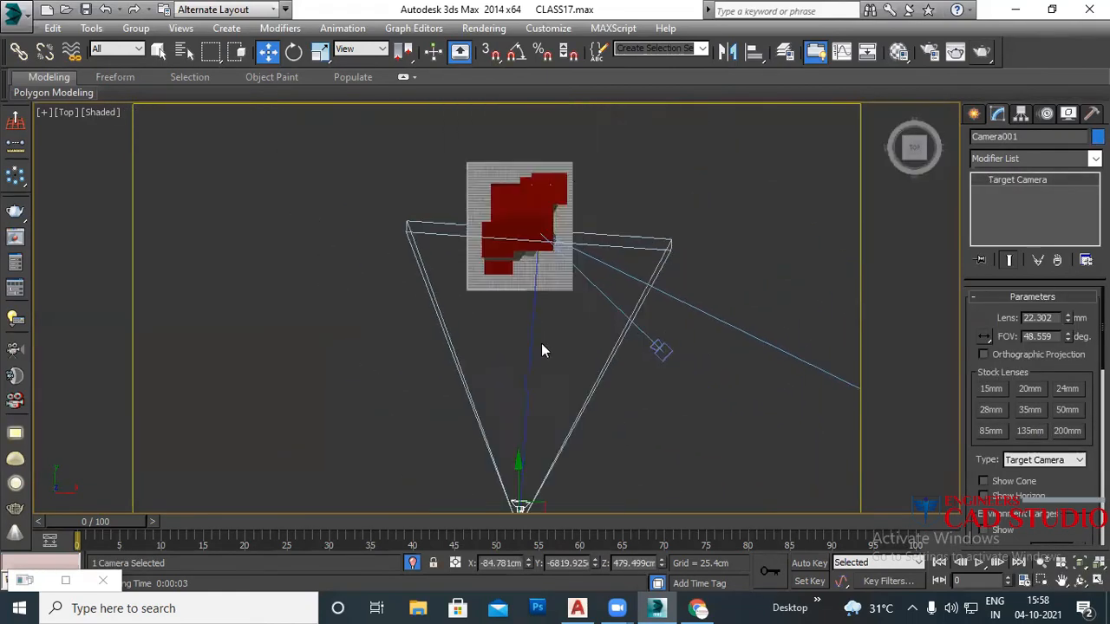
pyautogui.scroll(2, 607, 352)
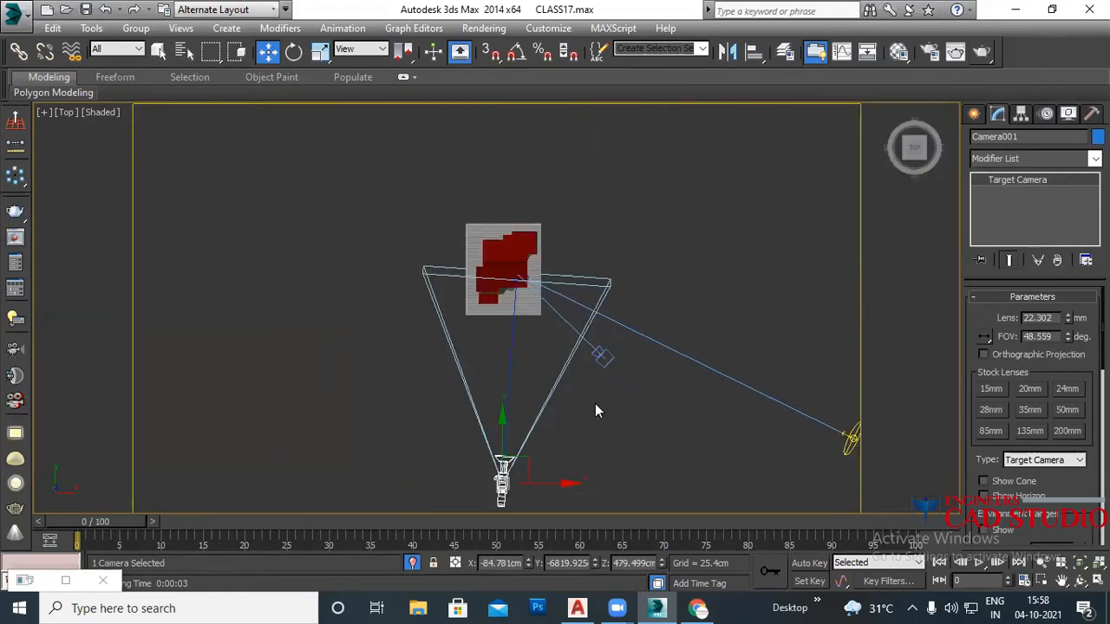
pyautogui.click(604, 354)
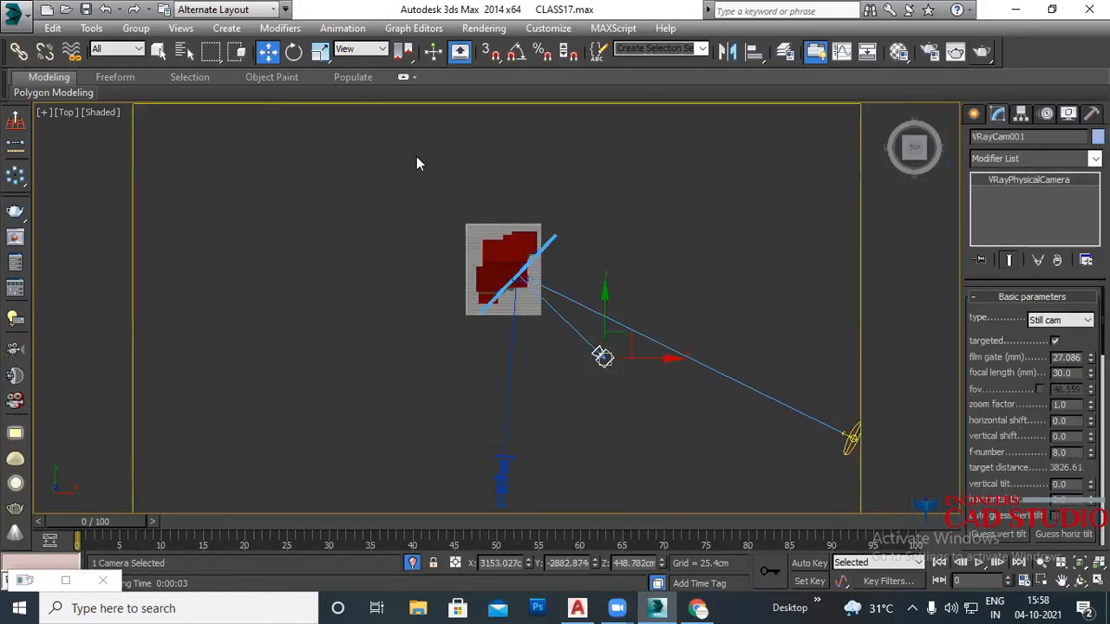
# Step: Limit the selection filter to Cameras and align VRayCam001 to Camera001's X/Y/Z position
pyautogui.click(127, 49)
pyautogui.click(137, 108)
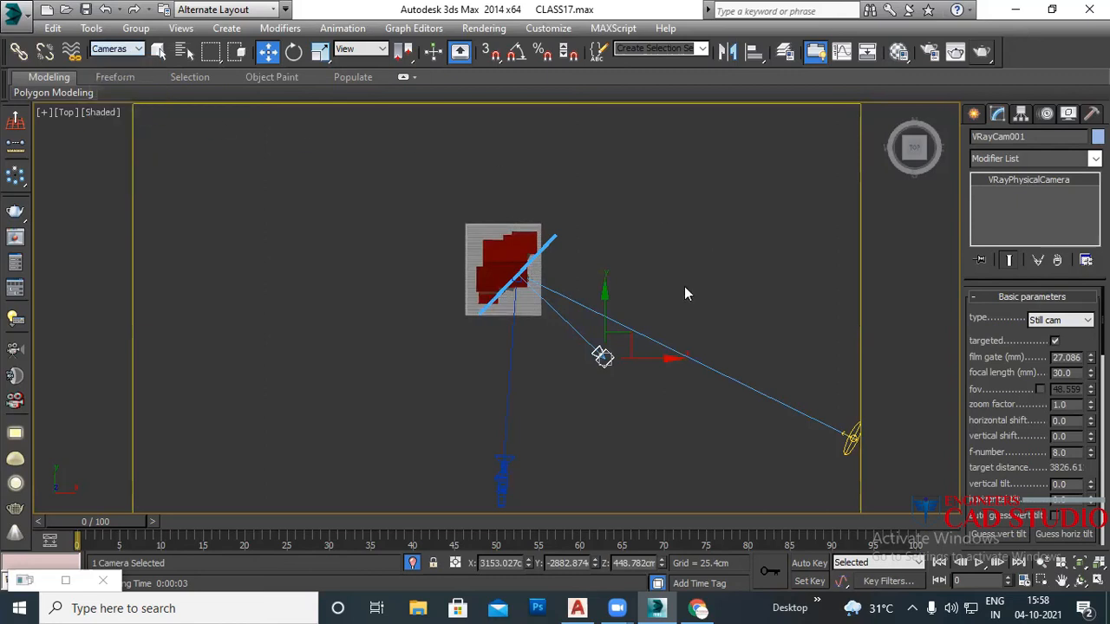
pyautogui.click(755, 51)
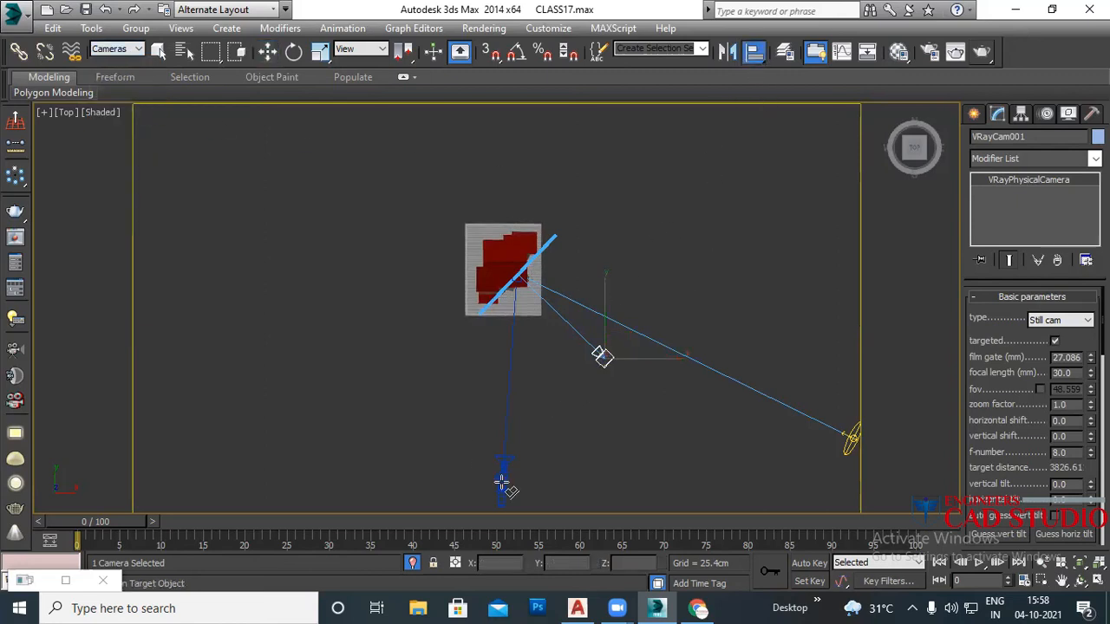
pyautogui.click(503, 481)
pyautogui.click(738, 158)
pyautogui.click(789, 158)
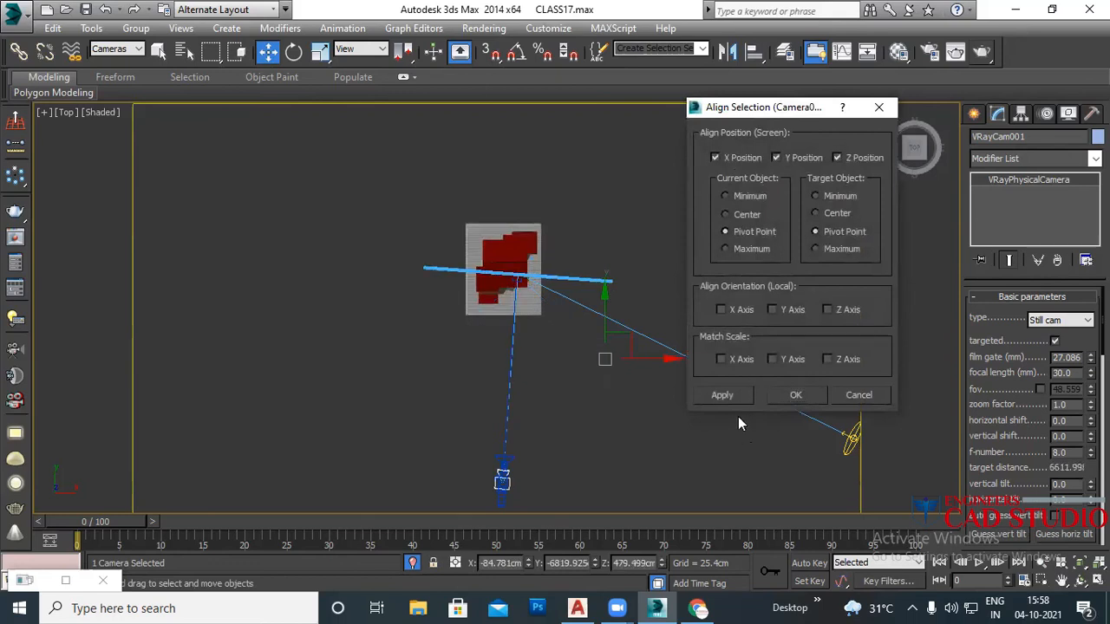
pyautogui.click(724, 394)
pyautogui.click(798, 395)
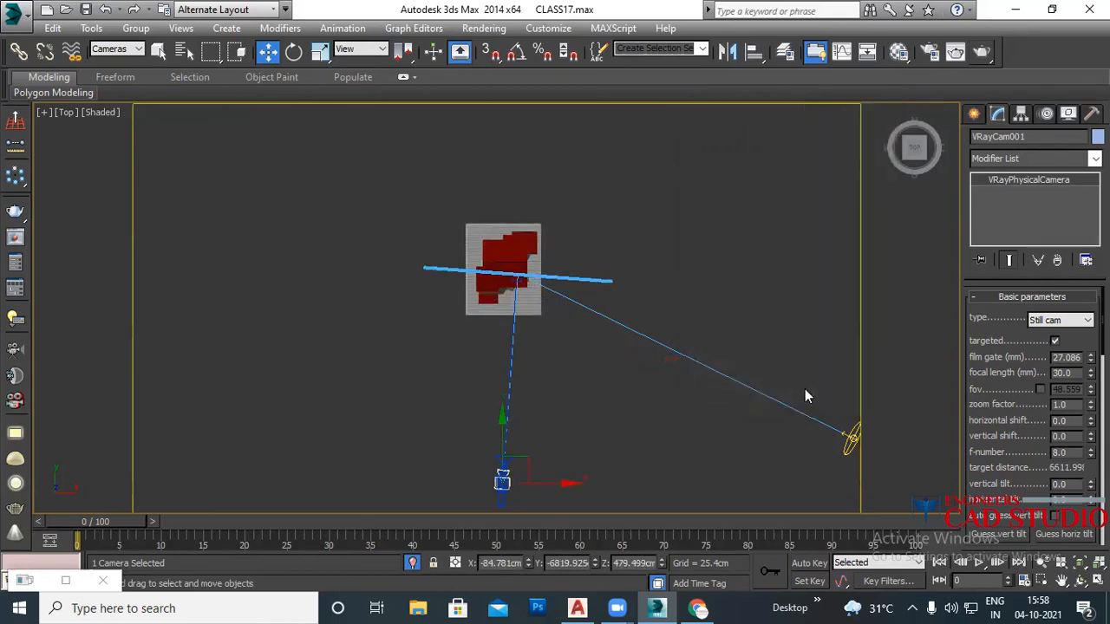
# Step: Test-move Camera001.Target along X, then undo the move
pyautogui.scroll(3, 523, 292)
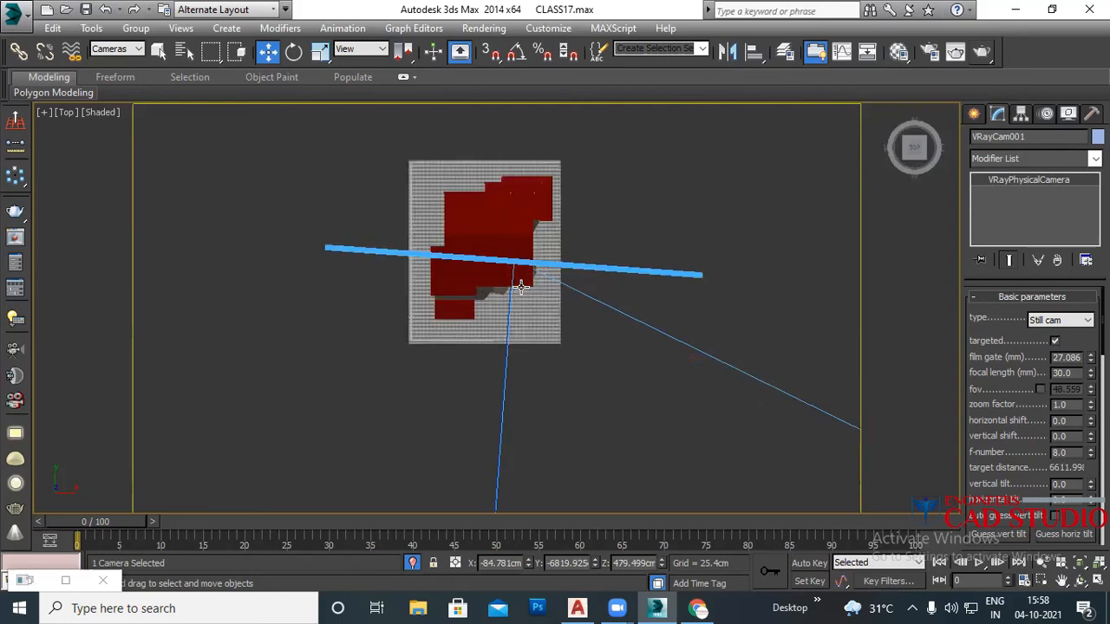
pyautogui.scroll(-3, 517, 280)
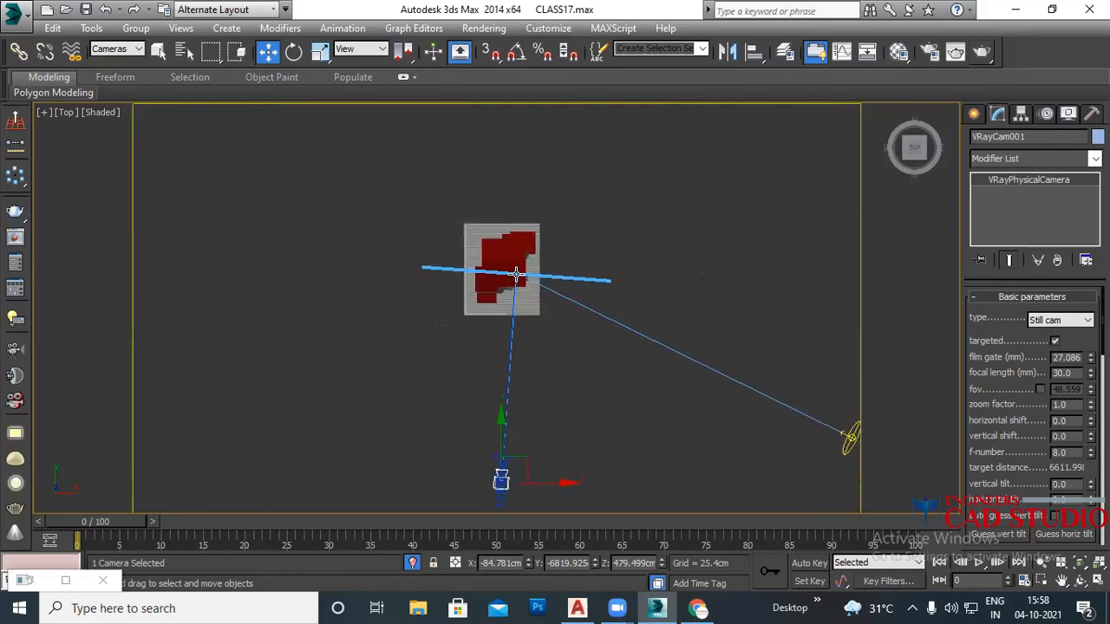
pyautogui.click(516, 274)
pyautogui.moveTo(561, 274); pyautogui.dragTo(692, 361)
pyautogui.hotkey('ctrl', 'z')
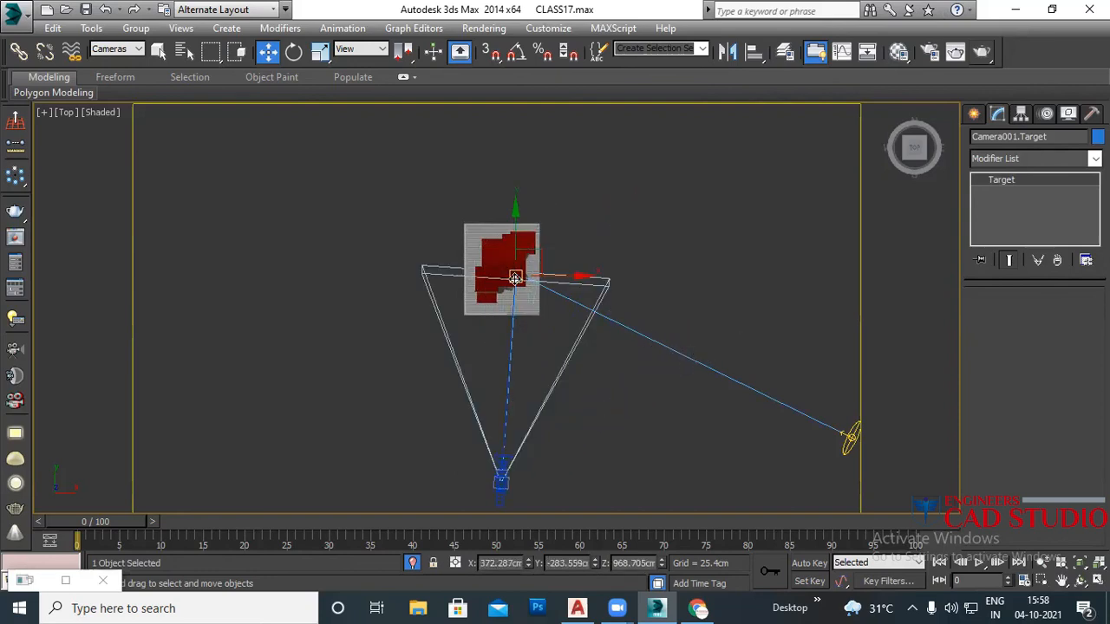
# Step: Switch the viewport to look through VRayCam001
pyautogui.click(503, 280)
pyautogui.click(516, 276)
pyautogui.click(506, 265)
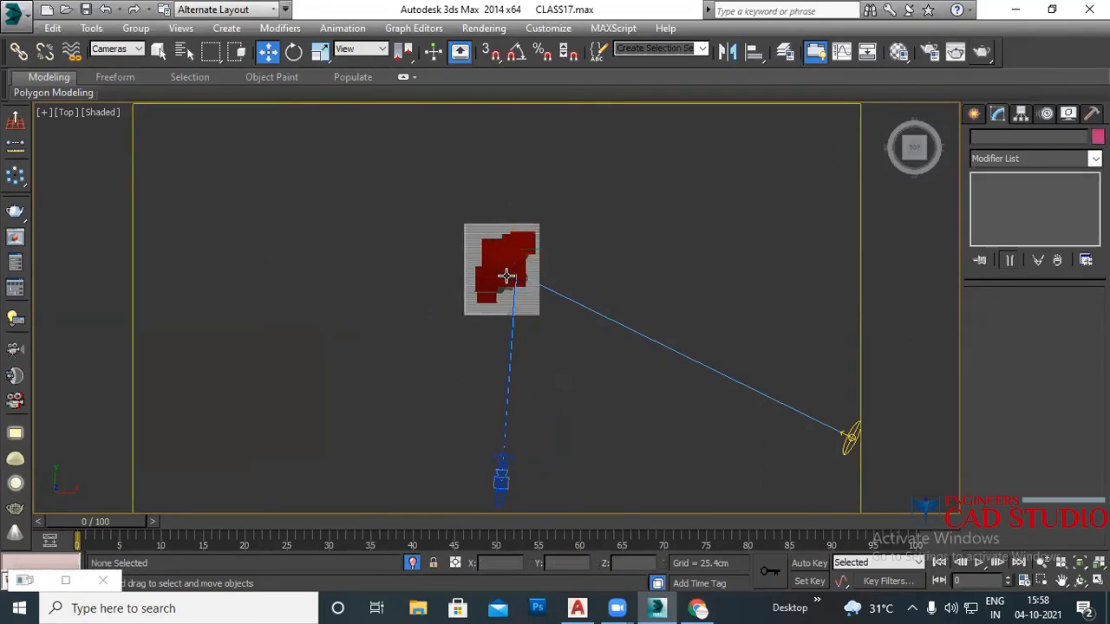
pyautogui.click(514, 277)
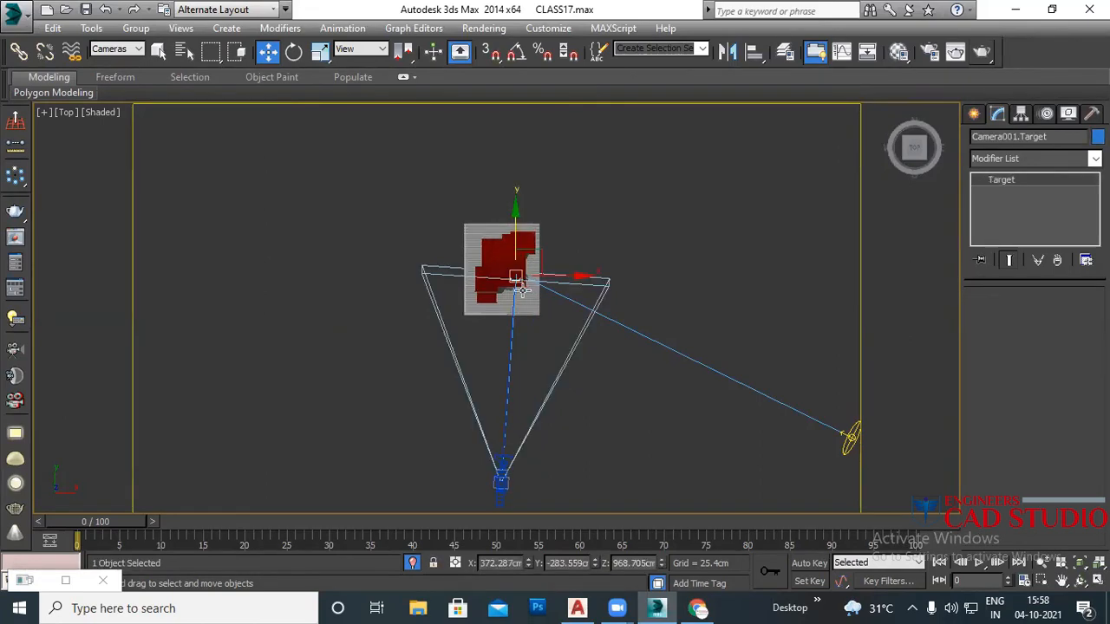
pyautogui.press('c')
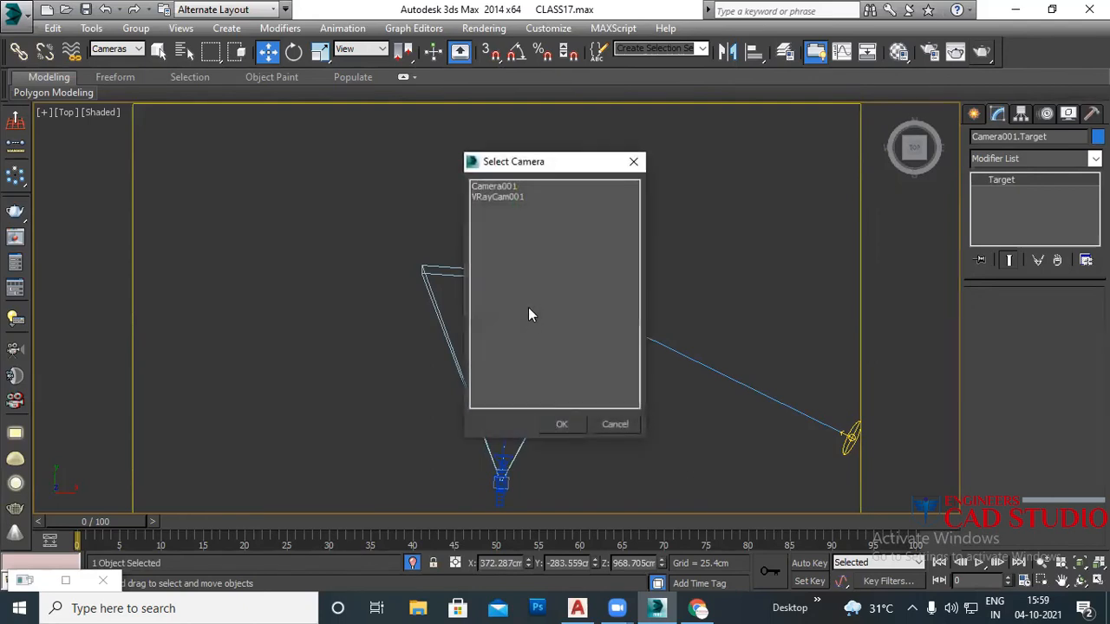
pyautogui.doubleClick(504, 199)
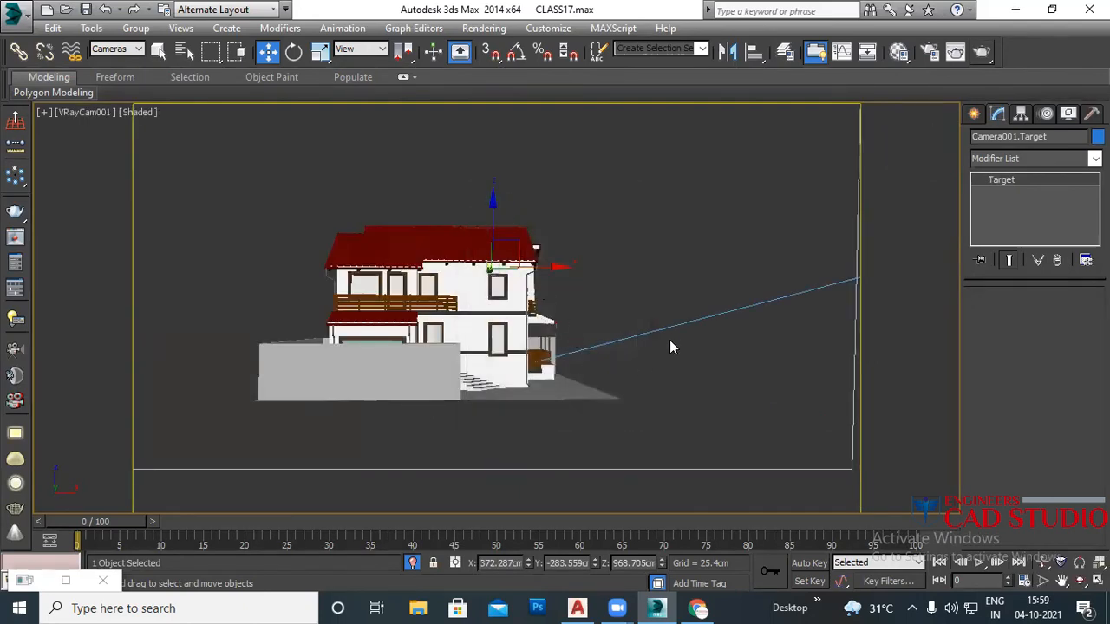
# Step: Narrow VRayCam001's film gate to about 13.5 mm to frame the house closely, then deselect it
pyautogui.click(634, 288)
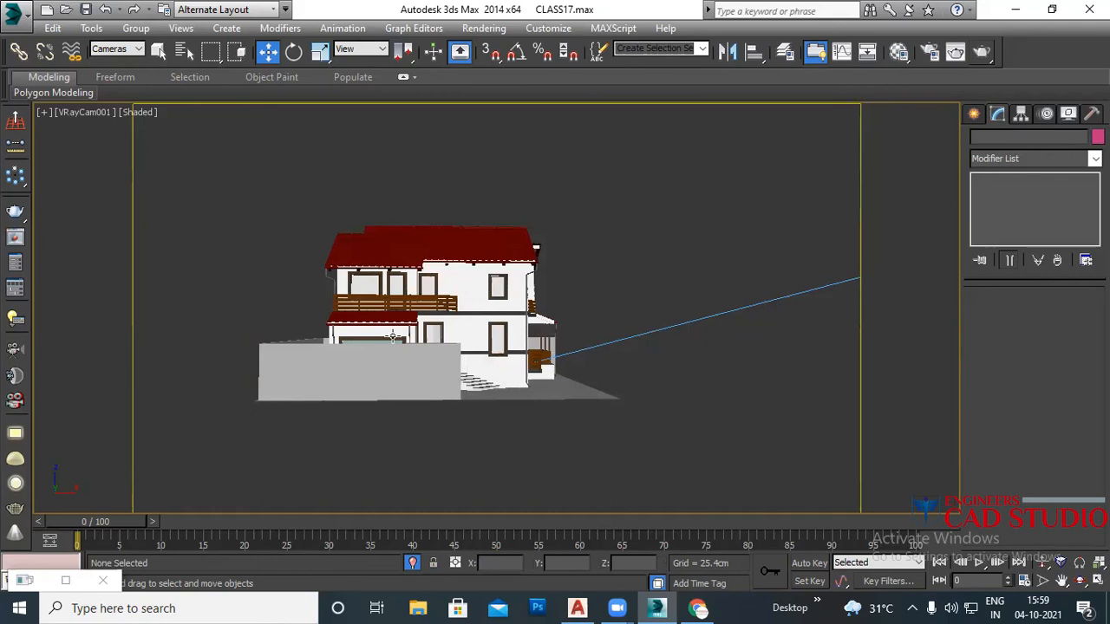
pyautogui.click(89, 112)
pyautogui.click(231, 422)
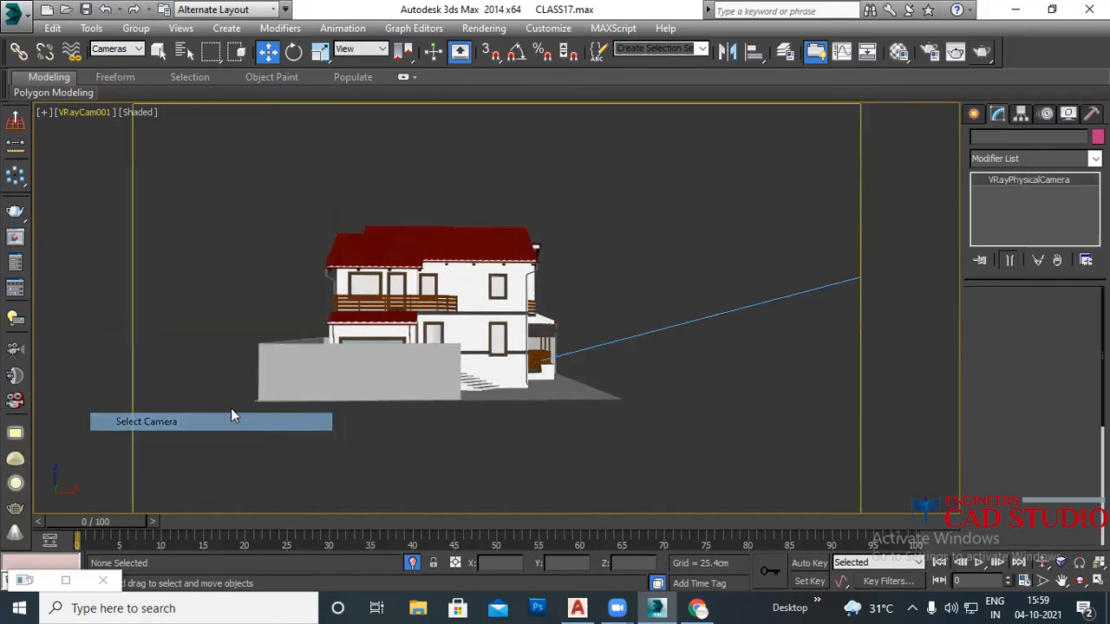
pyautogui.moveTo(1091, 357); pyautogui.dragTo(1077, 391)
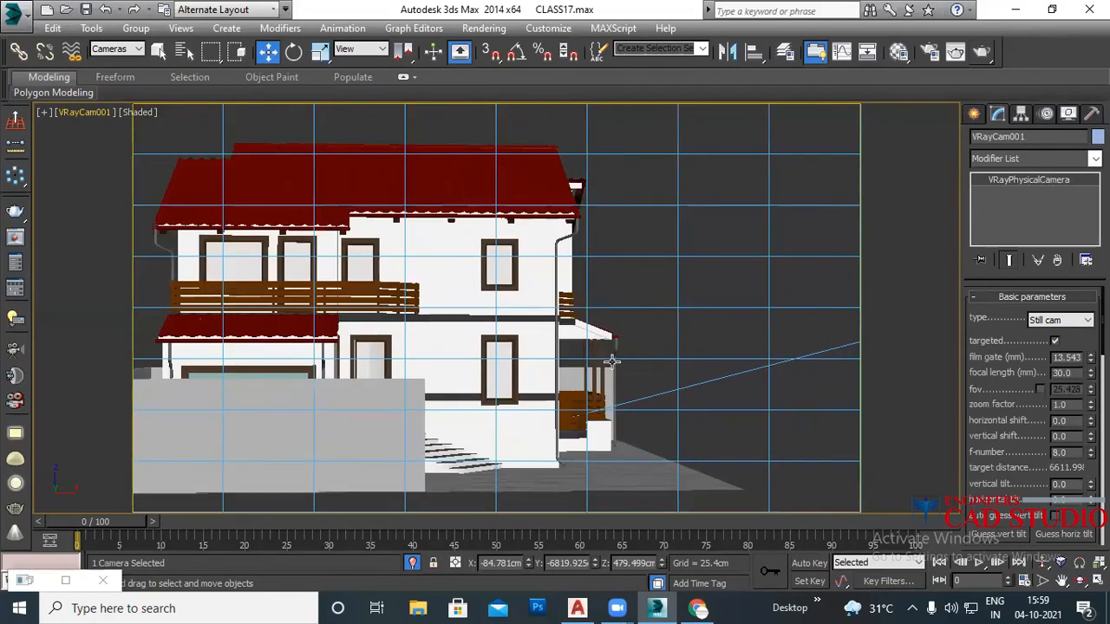
pyautogui.moveTo(578, 366); pyautogui.dragTo(720, 371, button='middle')
pyautogui.click(790, 223)
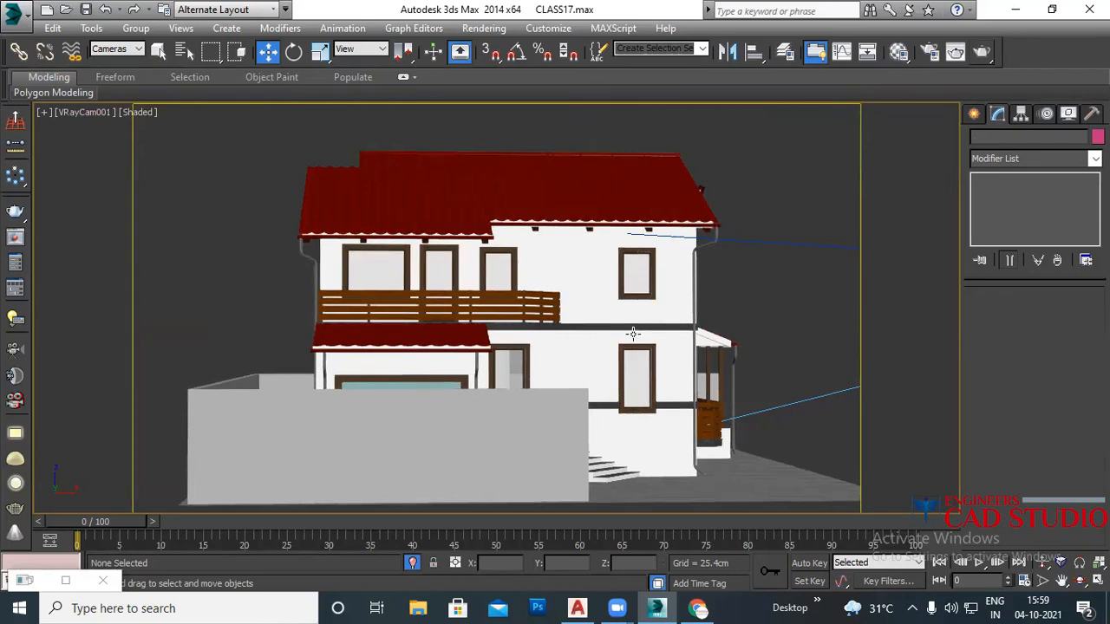
# Step: Switch to a Perspective view showing both the house and VRayCam001
pyautogui.press('p')
pyautogui.press('t')
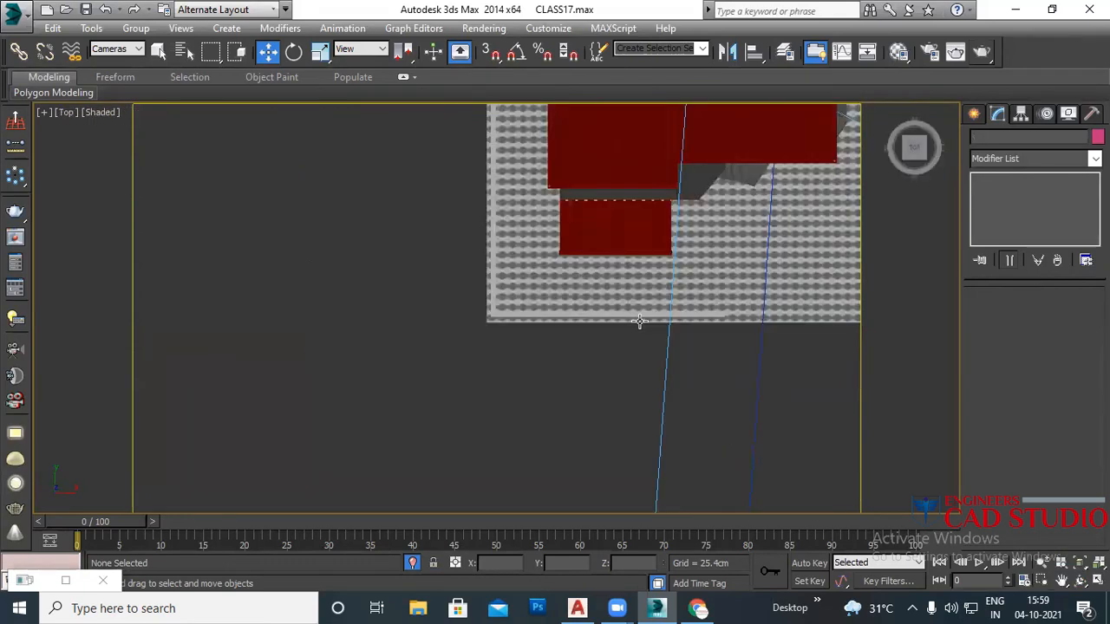
pyautogui.scroll(-5, 637, 324)
pyautogui.moveTo(711, 284); pyautogui.dragTo(601, 310, button='middle')
pyautogui.press('p')
pyautogui.scroll(-4, 603, 310)
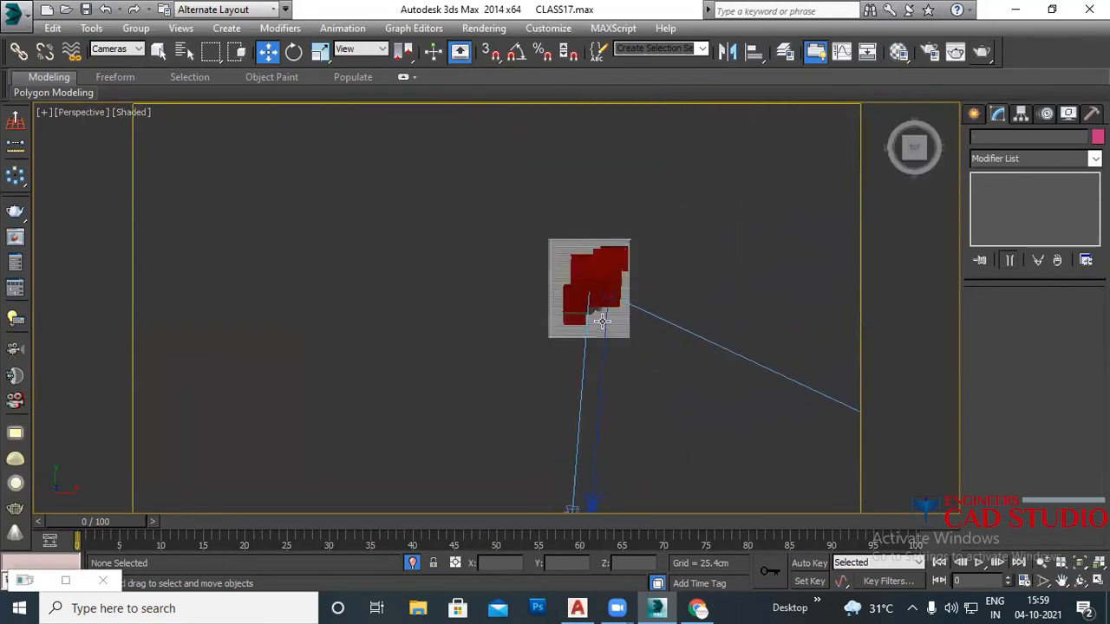
pyautogui.keyDown('alt'); pyautogui.moveTo(629, 344); pyautogui.dragTo(556, 262, button='middle'); pyautogui.keyUp('alt')
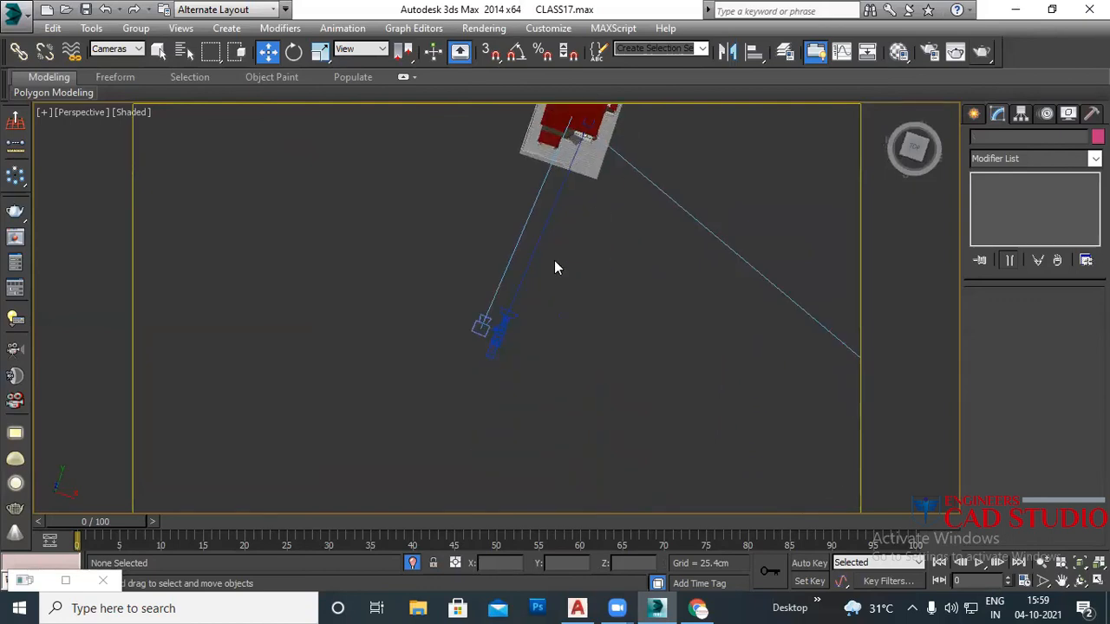
pyautogui.click(501, 332)
pyautogui.click(569, 339)
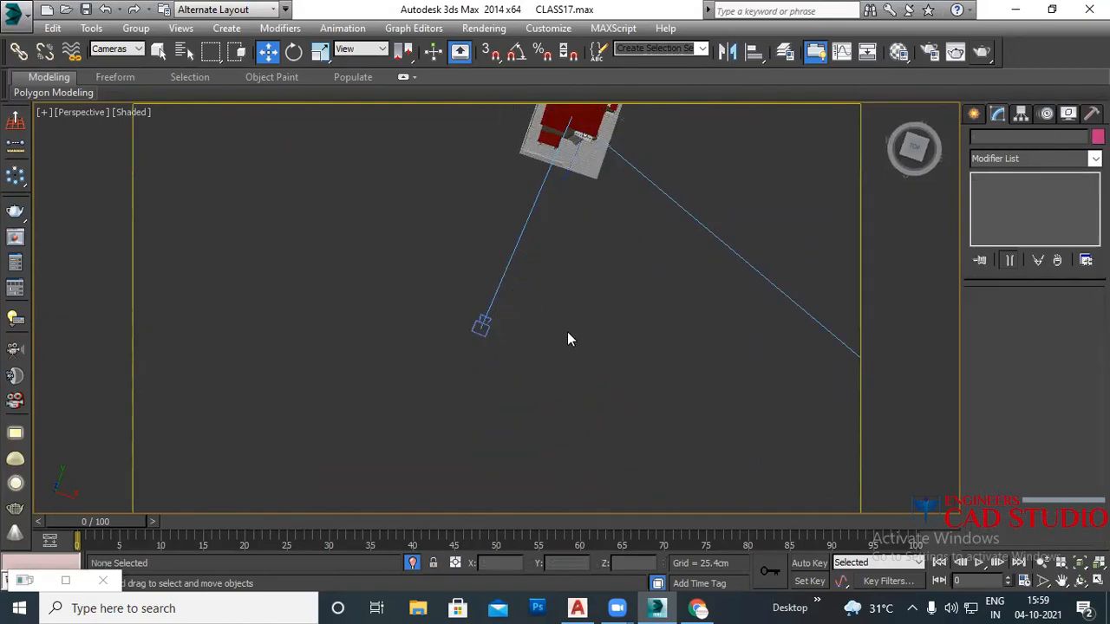
pyautogui.keyDown('alt'); pyautogui.moveTo(579, 322); pyautogui.dragTo(499, 335, button='middle'); pyautogui.keyUp('alt')
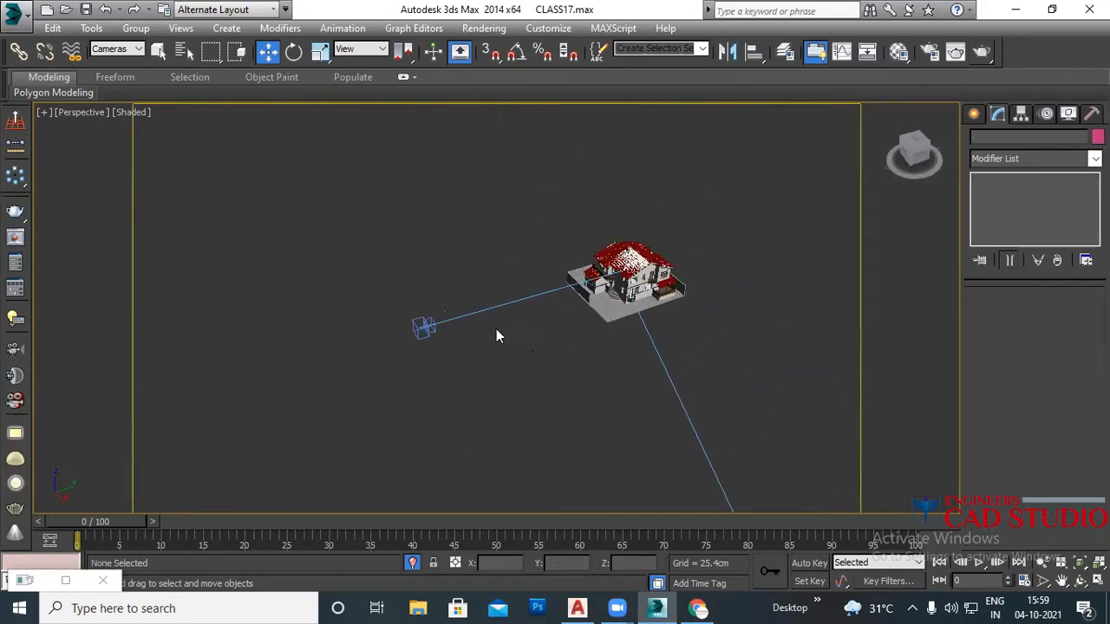
# Step: Select VRayCam001 and bring its distortion and Miscellaneous parameters into view
pyautogui.click(425, 328)
pyautogui.scroll(-5, 1006, 484)
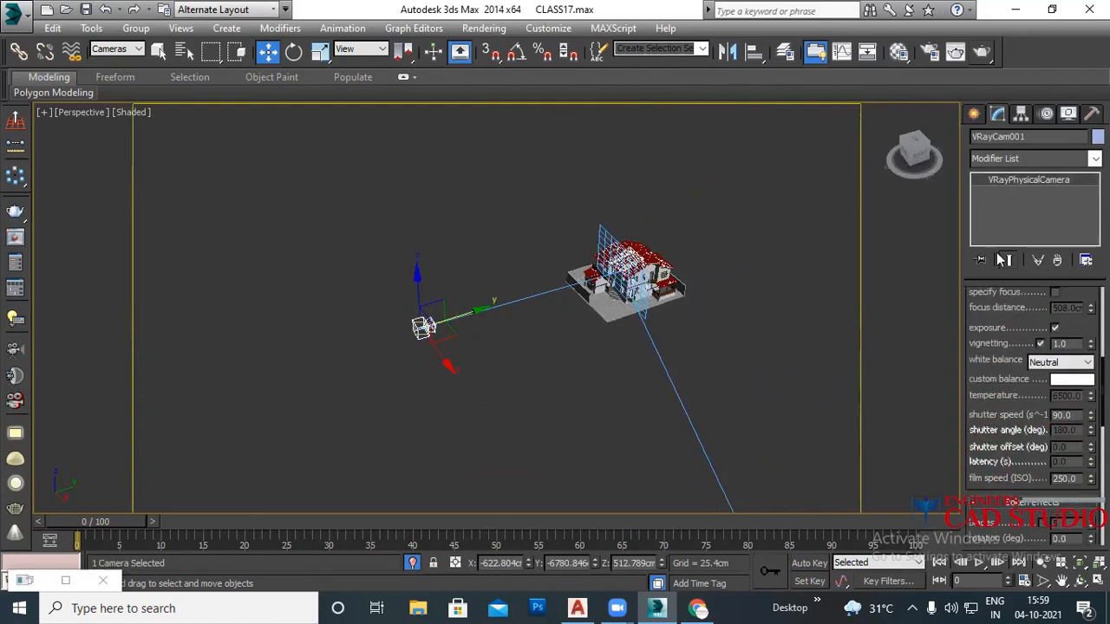
pyautogui.scroll(-5, 992, 431)
pyautogui.scroll(-3, 985, 399)
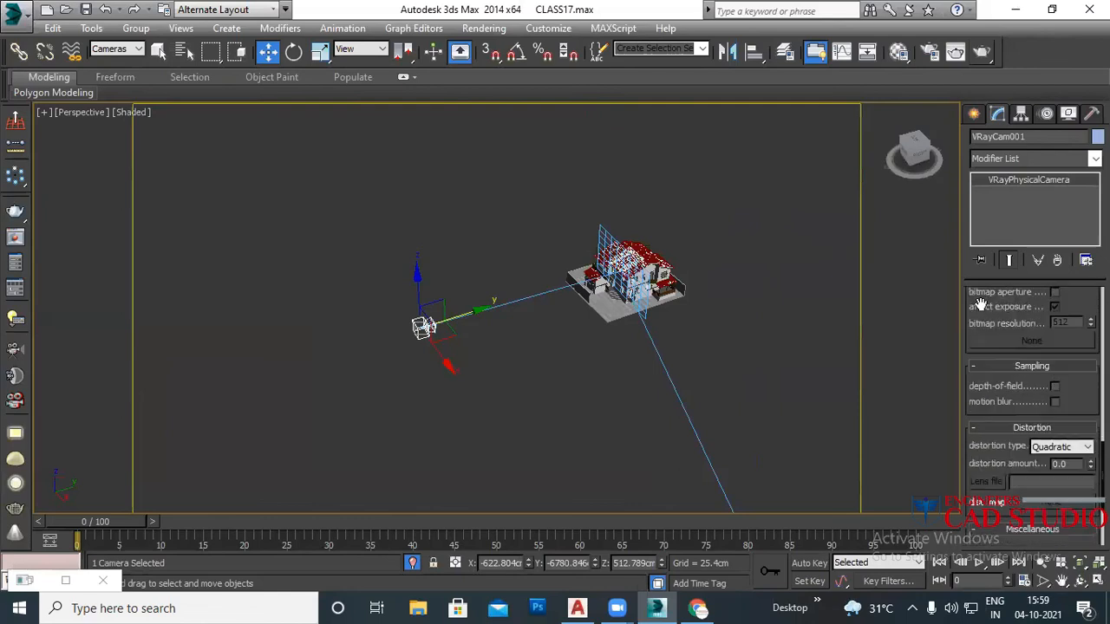
pyautogui.scroll(-3, 990, 278)
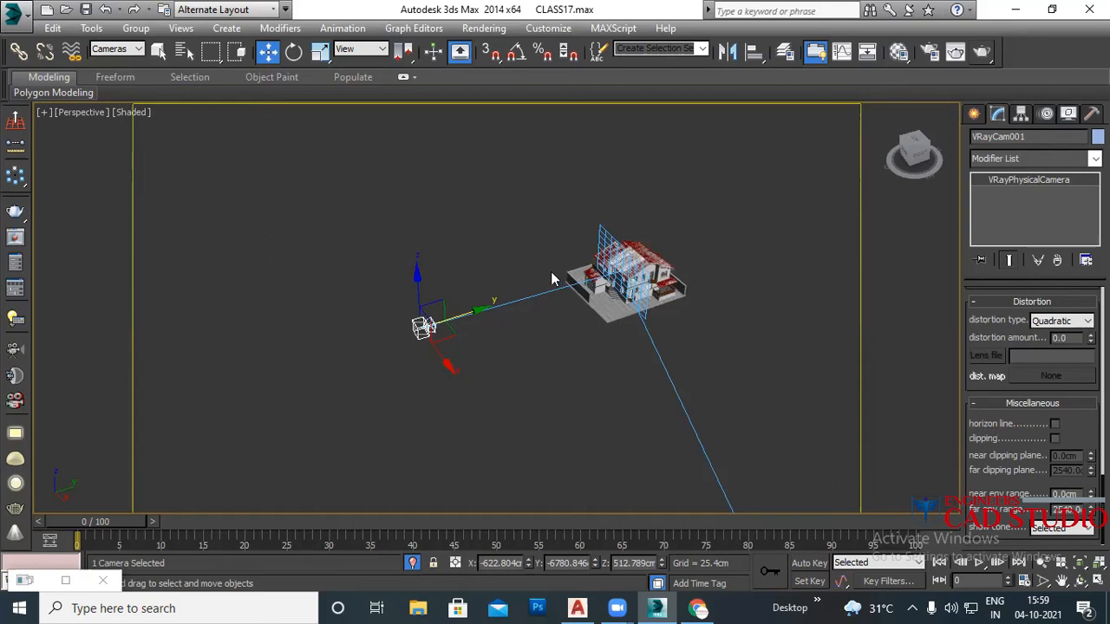
pyautogui.scroll(3, 551, 279)
pyautogui.scroll(3, 607, 295)
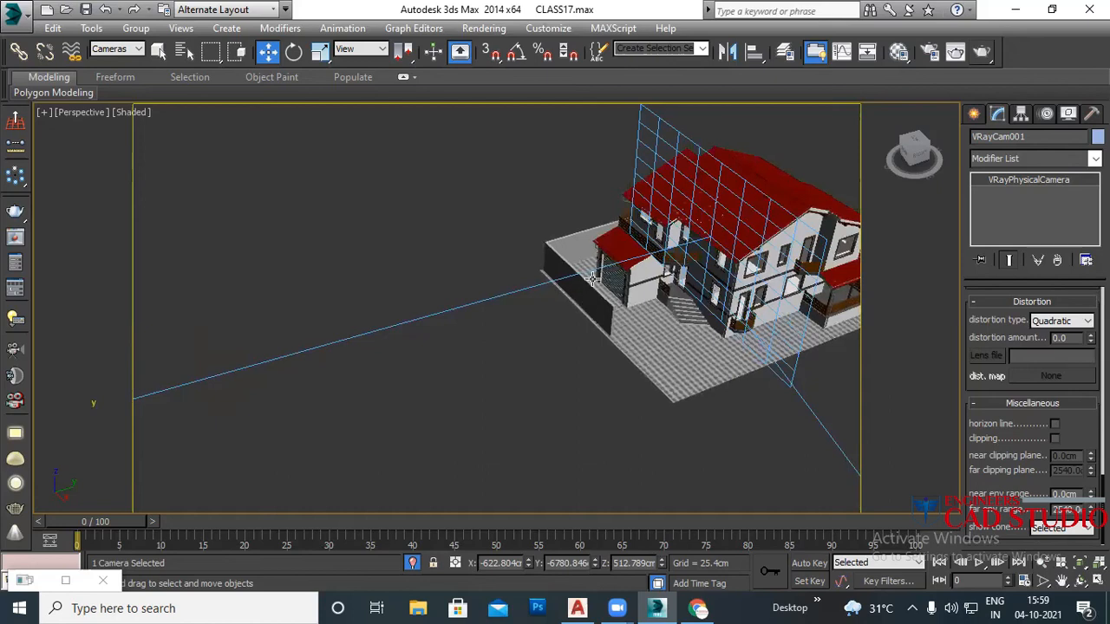
pyautogui.scroll(-4, 650, 291)
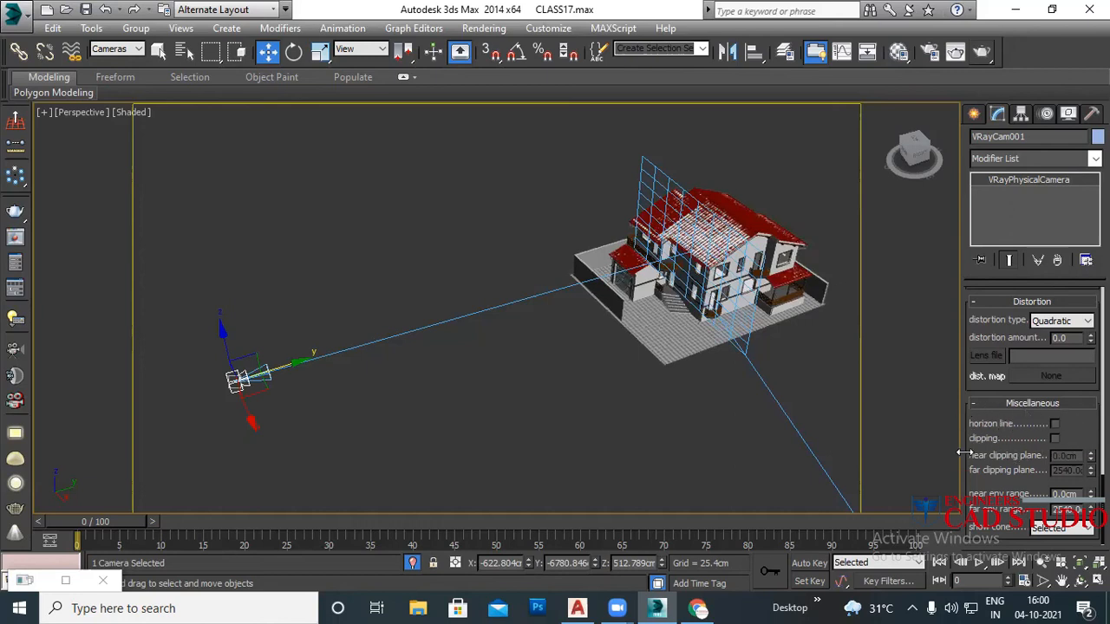
# Step: Enable horizon line and clipping on VRayCam001, with the far clip at 9274.0 behind the house
pyautogui.click(1054, 425)
pyautogui.click(1054, 439)
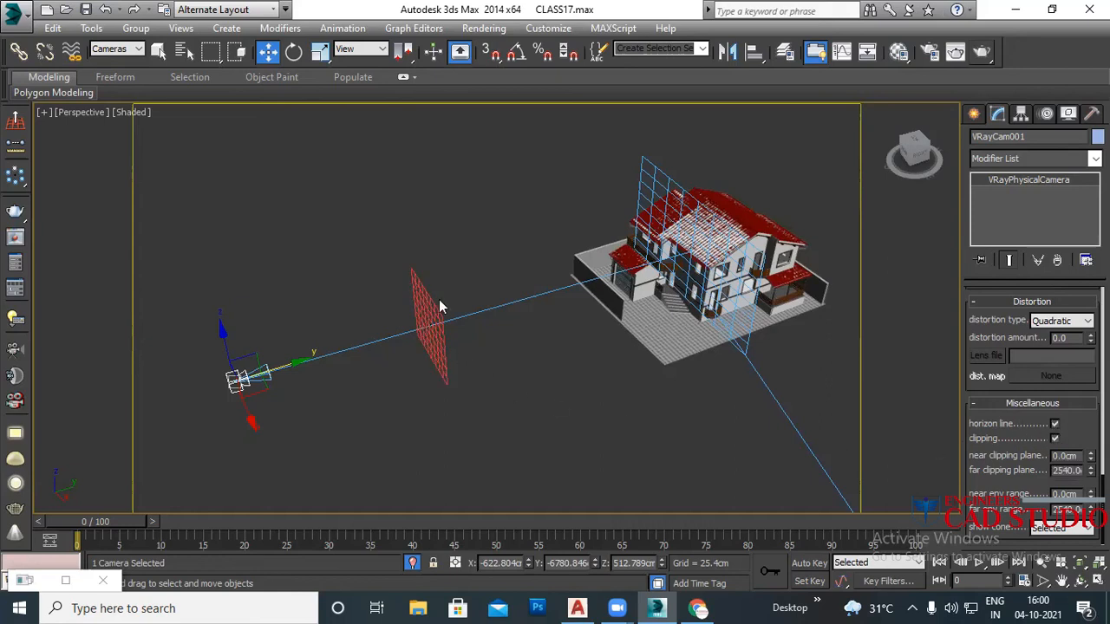
pyautogui.keyDown('alt'); pyautogui.moveTo(444, 364); pyautogui.dragTo(473, 344, button='middle'); pyautogui.keyUp('alt')
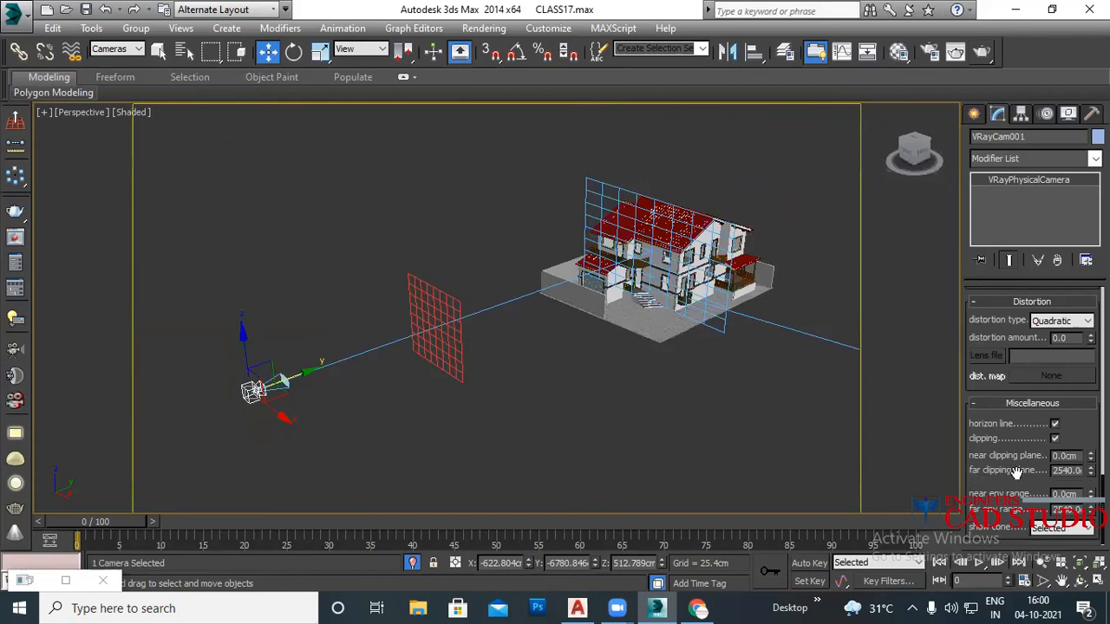
pyautogui.moveTo(1091, 471); pyautogui.dragTo(1075, 282)
pyautogui.keyDown('alt'); pyautogui.moveTo(754, 416); pyautogui.dragTo(577, 433, button='middle'); pyautogui.keyUp('alt')
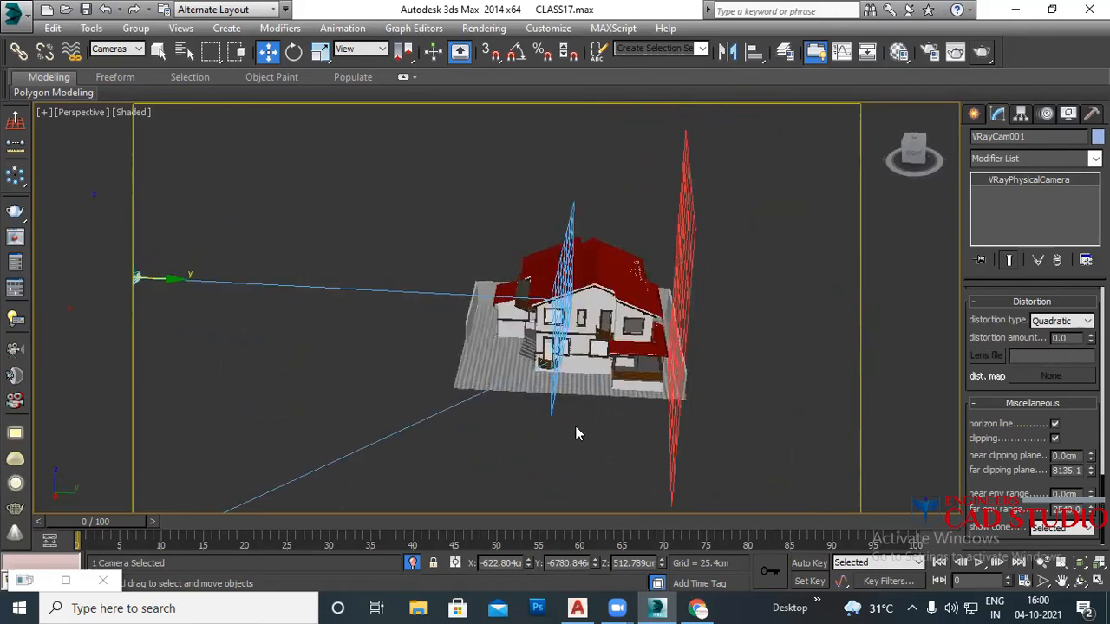
pyautogui.moveTo(1090, 470); pyautogui.dragTo(1090, 425)
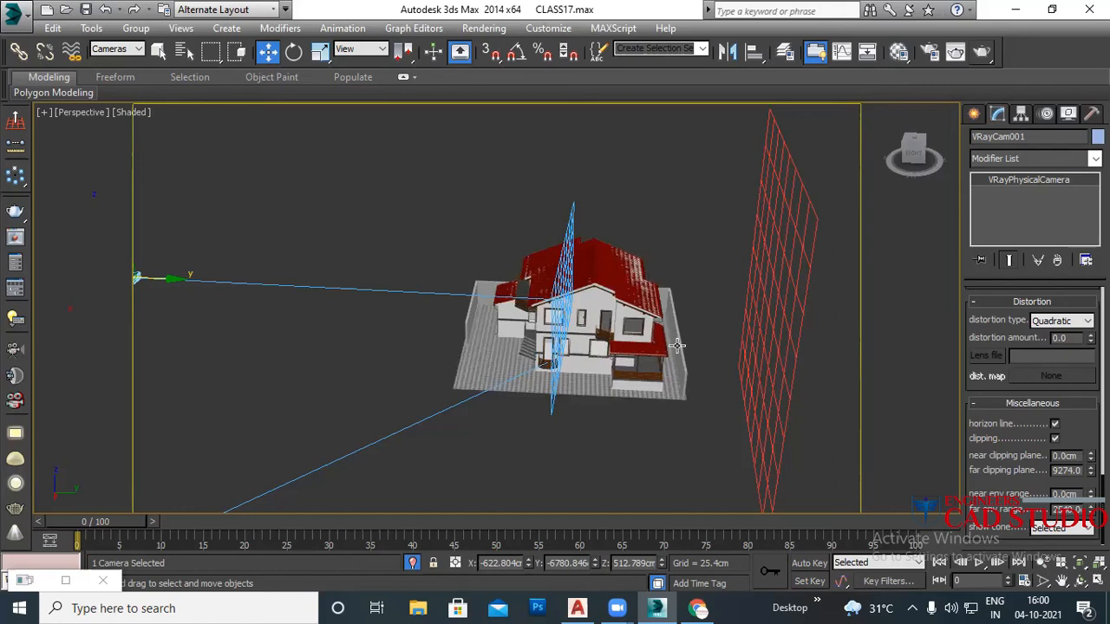
pyautogui.keyDown('alt'); pyautogui.moveTo(552, 406); pyautogui.dragTo(621, 417, button='middle'); pyautogui.keyUp('alt')
pyautogui.scroll(-3, 571, 416)
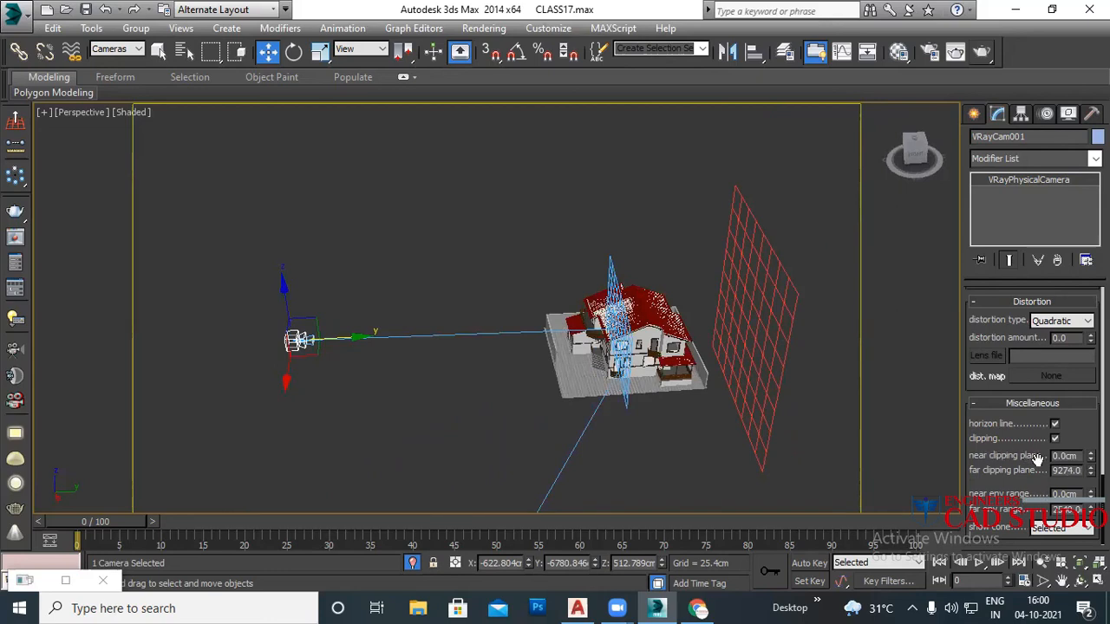
# Step: Set VRayCam001's near clipping plane to 50, then raise it to 5550.0 into the house front
pyautogui.doubleClick(1074, 458)
pyautogui.write('50')
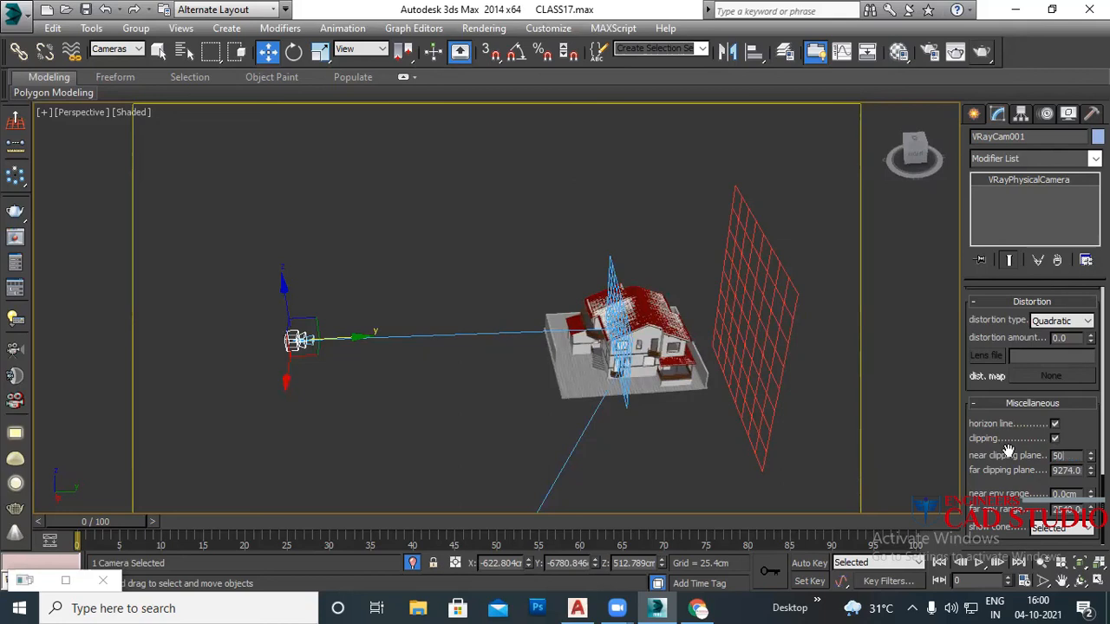
pyautogui.press('Return')
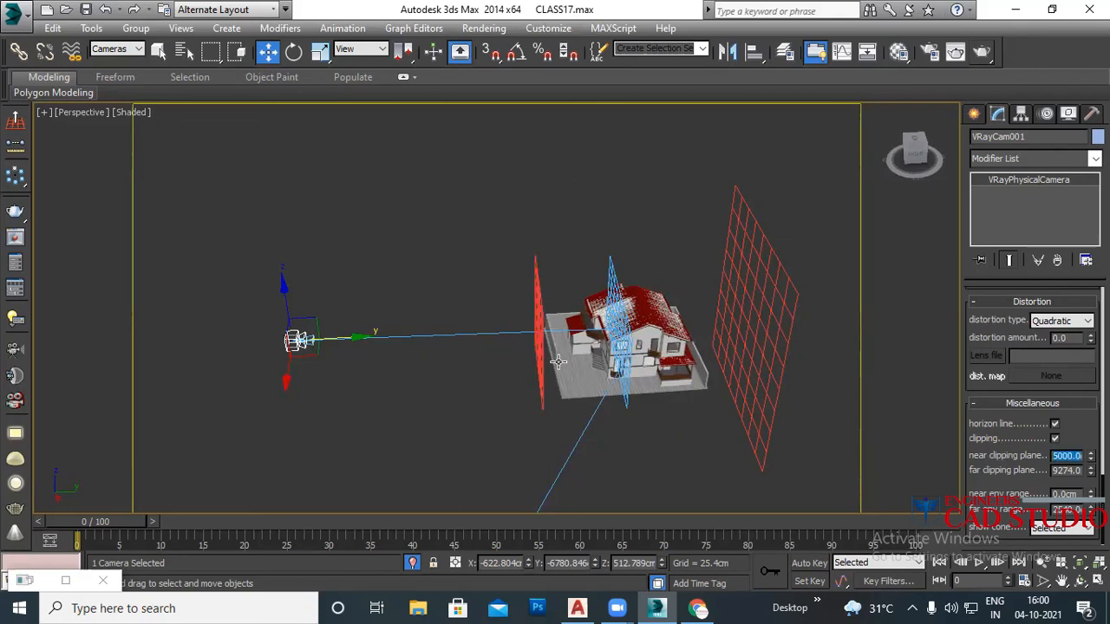
pyautogui.scroll(3, 555, 347)
pyautogui.scroll(3, 550, 351)
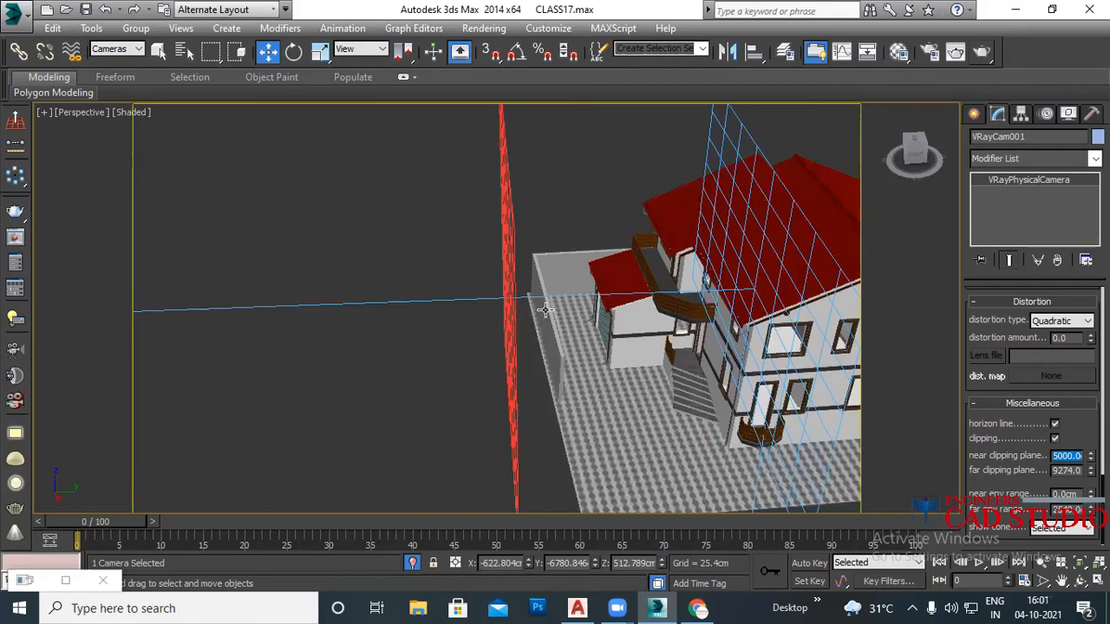
pyautogui.scroll(1, 550, 339)
pyautogui.scroll(1, 548, 334)
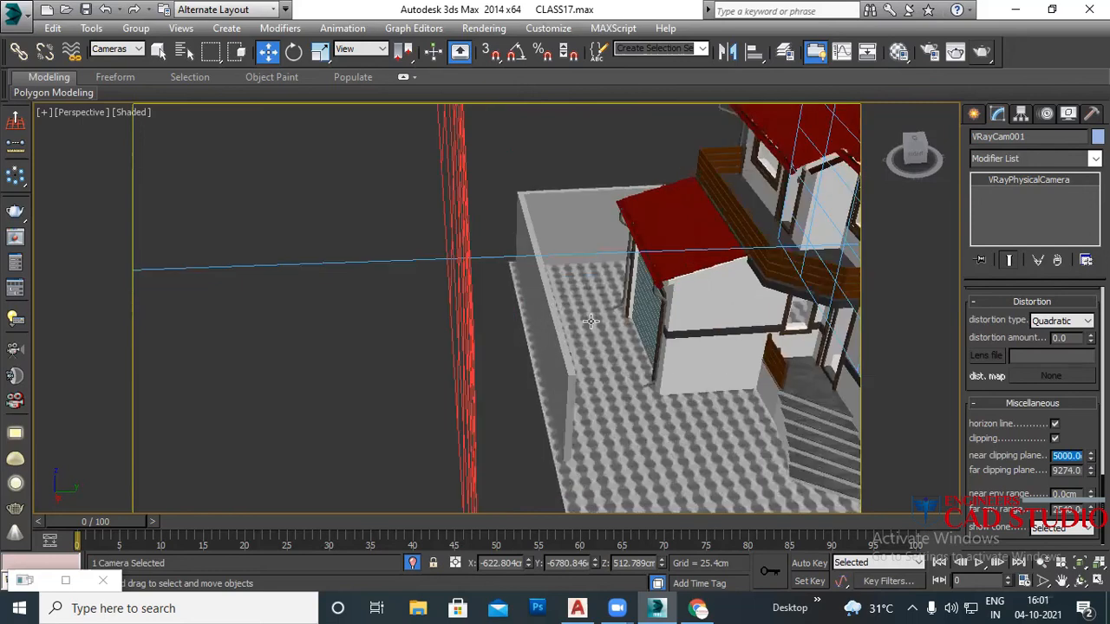
pyautogui.moveTo(1091, 454); pyautogui.dragTo(1085, 444)
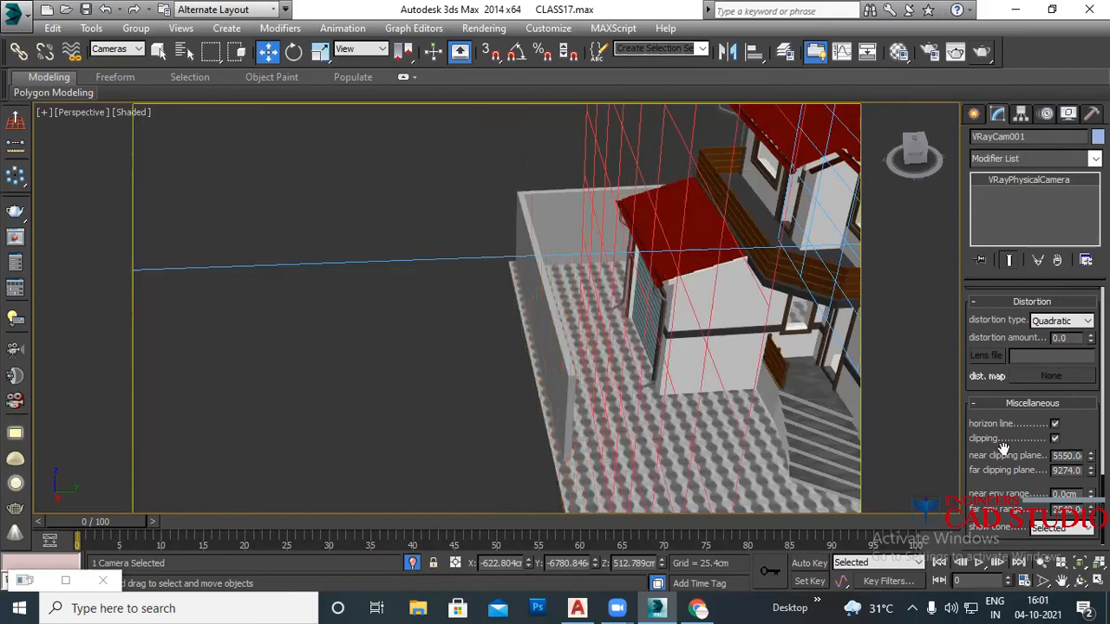
pyautogui.scroll(-8, 520, 375)
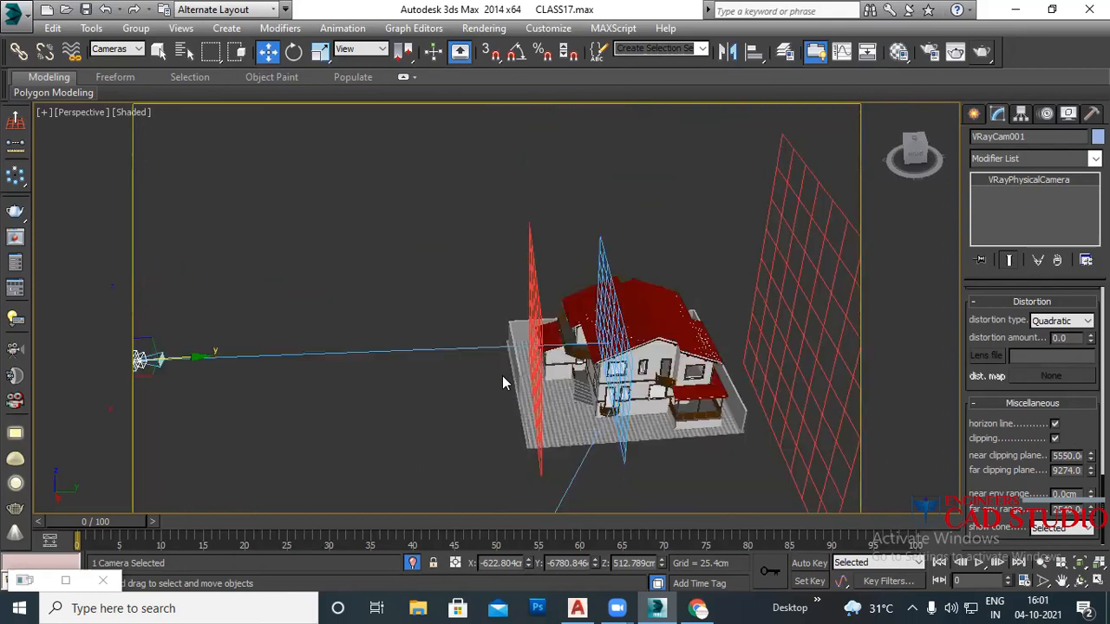
pyautogui.moveTo(584, 364); pyautogui.dragTo(354, 364, button='middle')
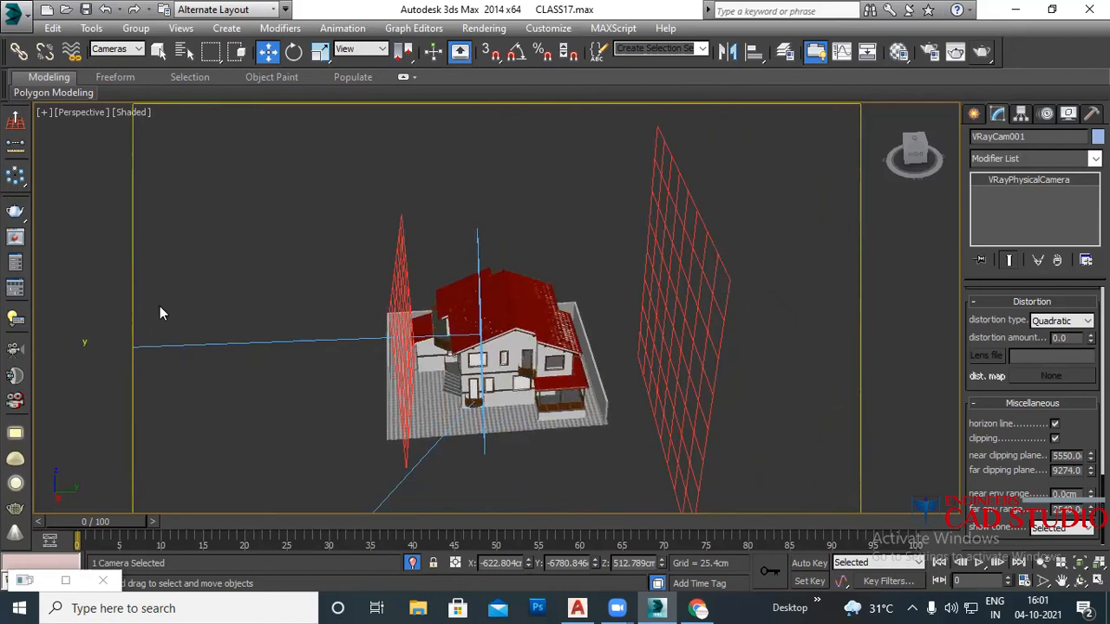
pyautogui.moveTo(294, 376); pyautogui.dragTo(332, 364, button='middle')
# Step: View through VRayCam001, lower the near clip slightly, and deselect the camera
pyautogui.press('c')
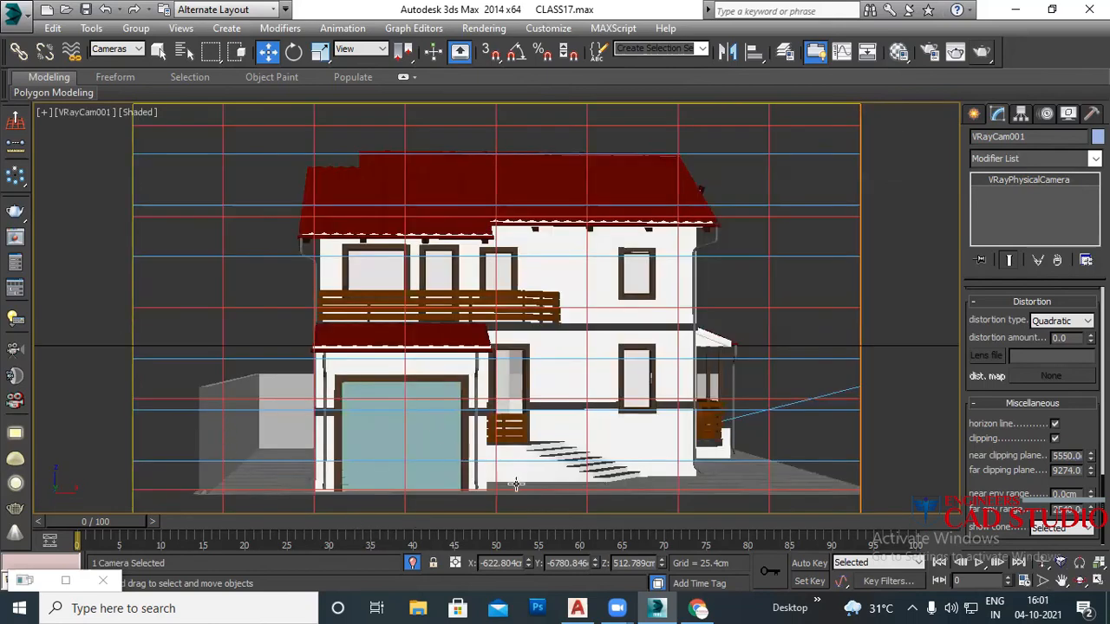
pyautogui.moveTo(1090, 455)
pyautogui.mouseDown()
pyautogui.moveTo(1082, 466)
pyautogui.moveTo(1074, 457)
pyautogui.mouseUp()
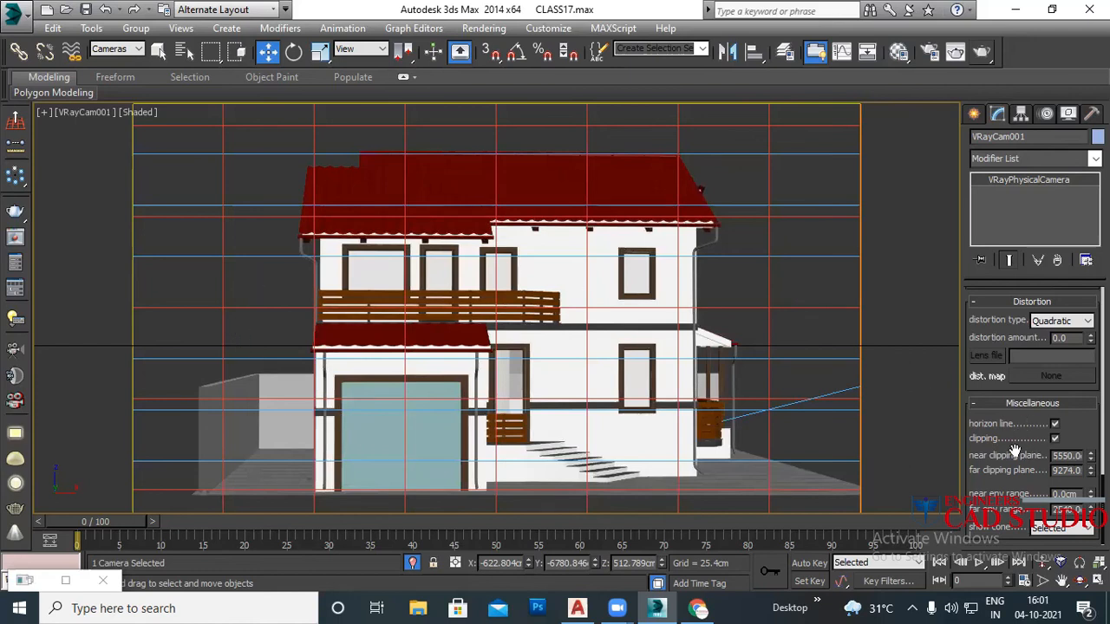
pyautogui.click(923, 354)
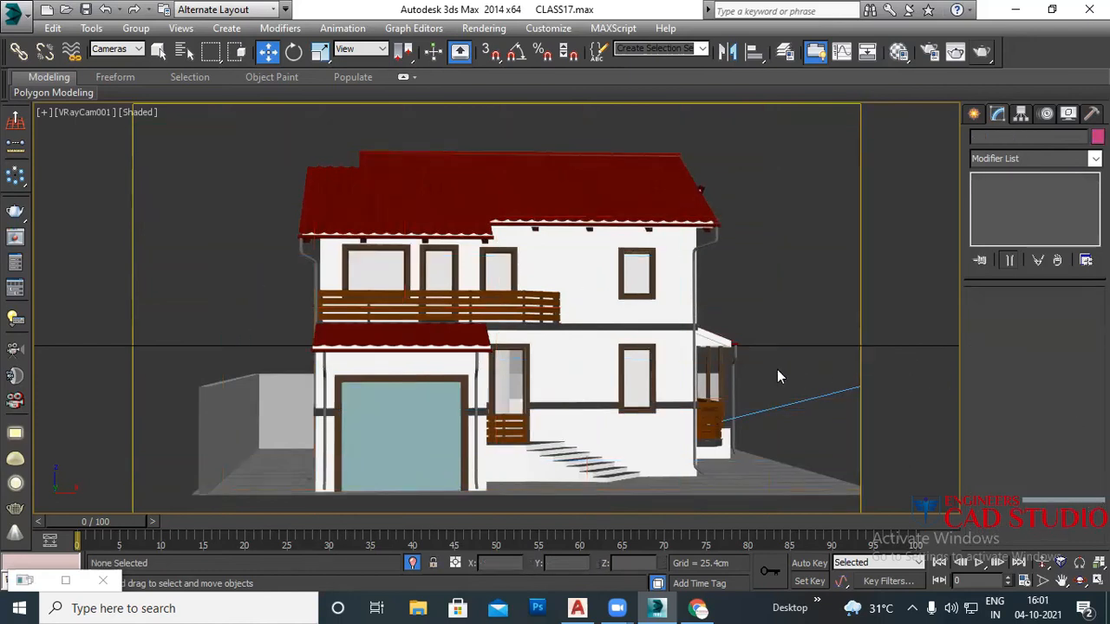